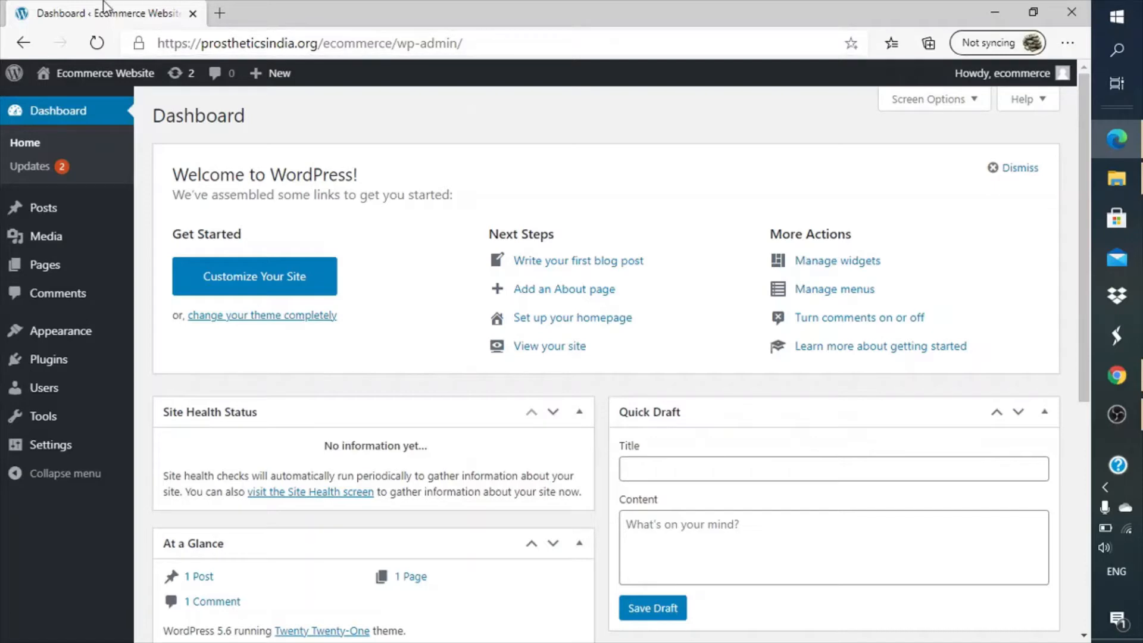
# - Open a new browser tab alongside the WordPress dashboard, then return to the dashboard
pyautogui.click(220, 14)
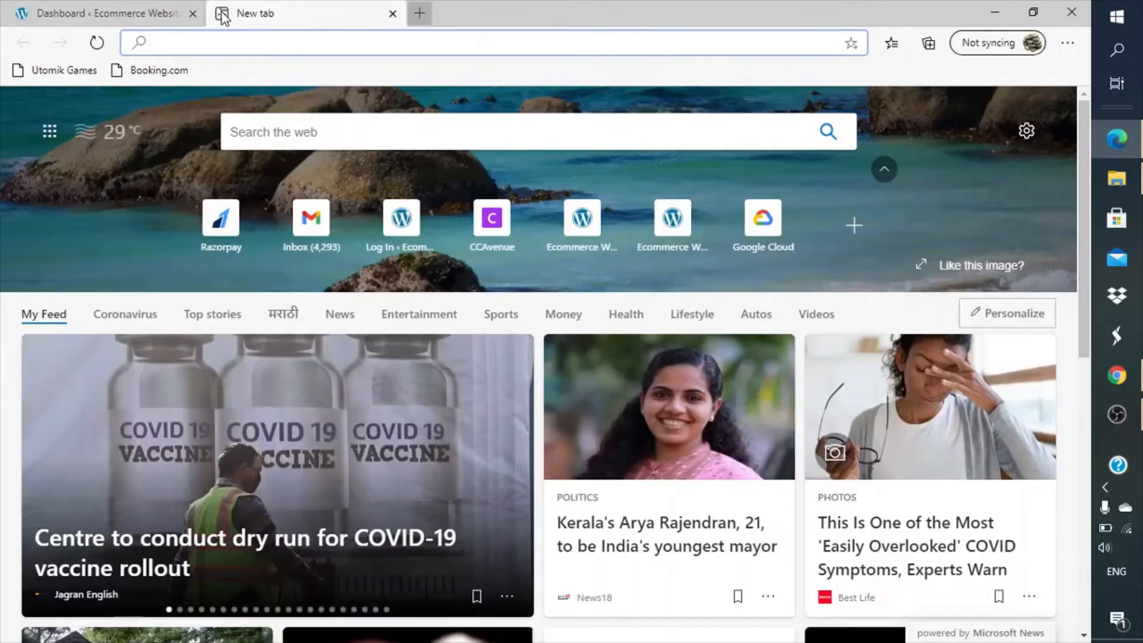
pyautogui.write('PROS')
pyautogui.press('BackSpace')
pyautogui.press('BackSpace')
pyautogui.press('BackSpace')
pyautogui.press('BackSpace')
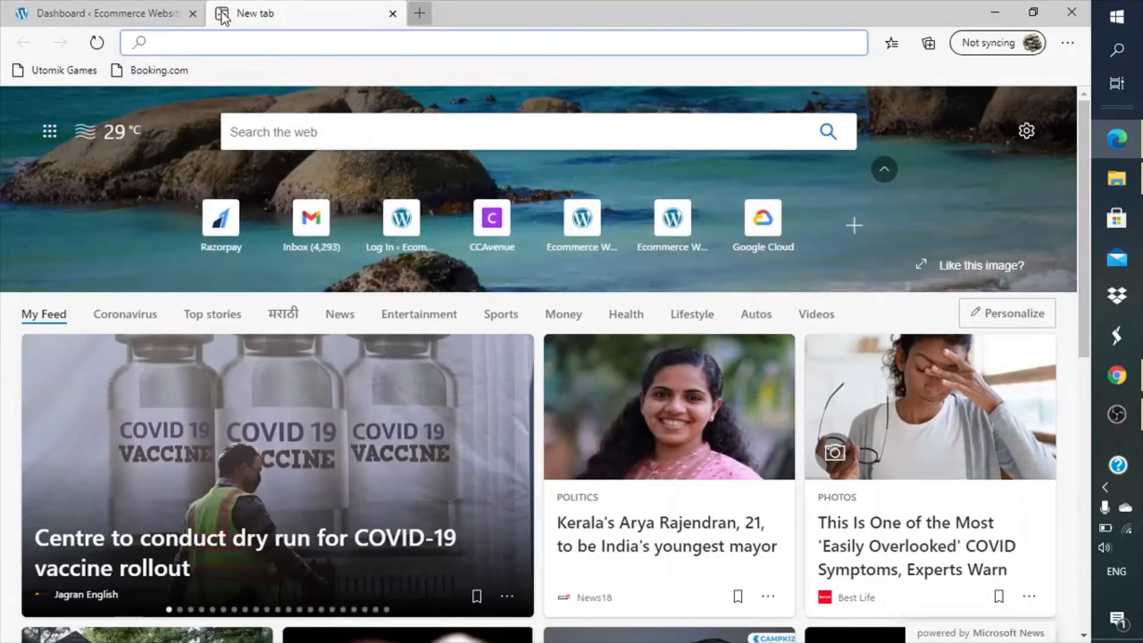
pyautogui.hotkey('ctrl', 'shift', 'Tab')
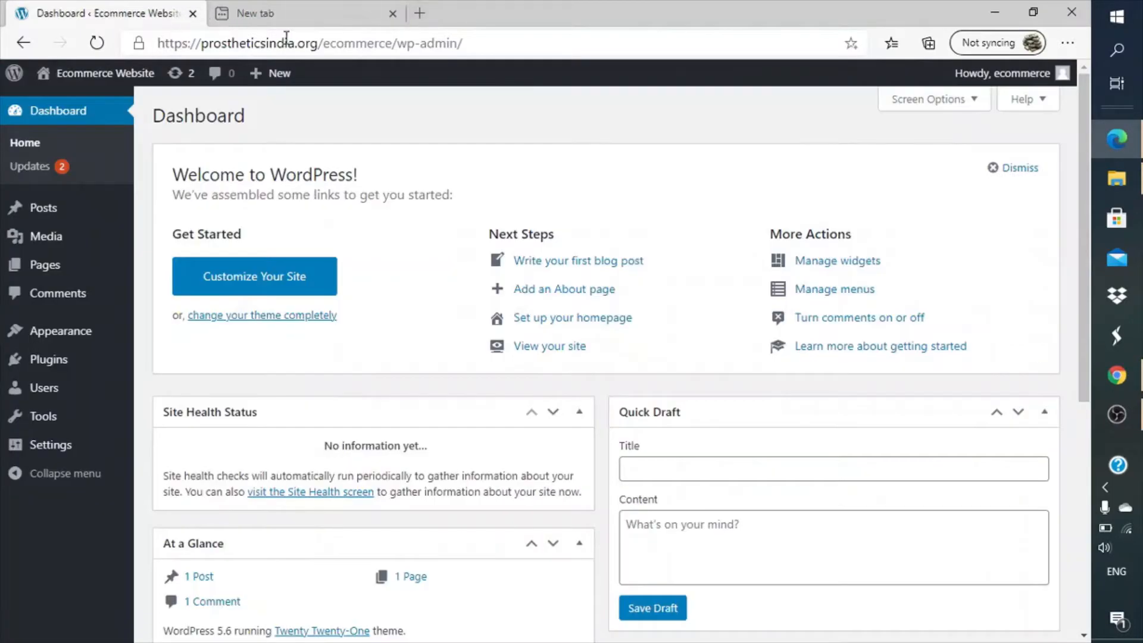
pyautogui.click(386, 50)
pyautogui.press('End')
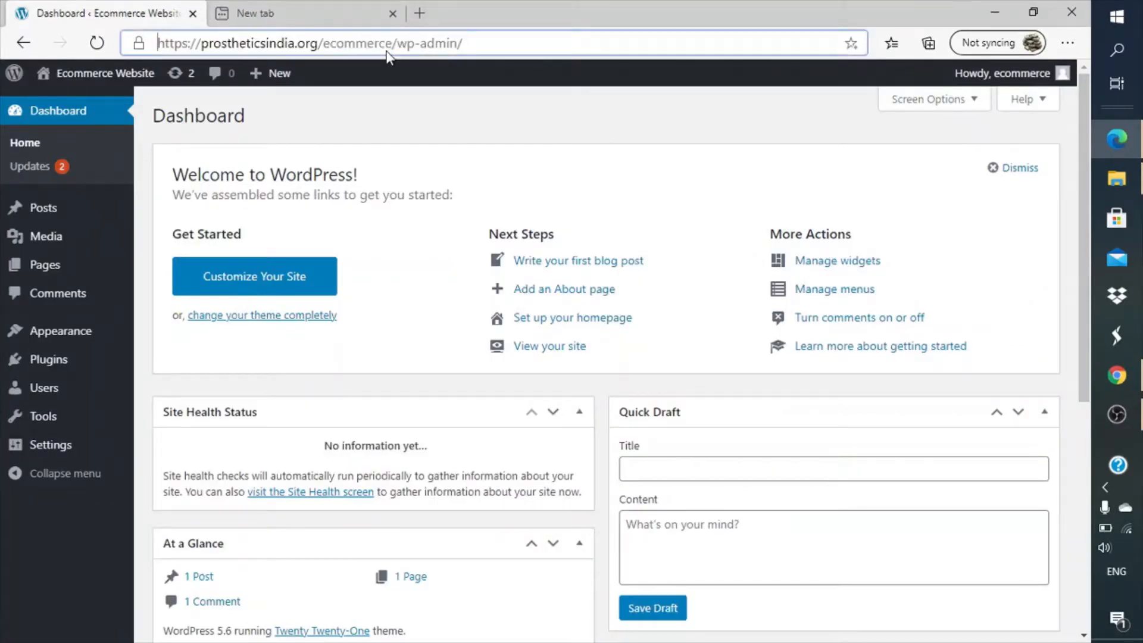
pyautogui.hotkey('ctrl', 'a')
pyautogui.hotkey('ctrl', 'shift', 'Left')
pyautogui.hotkey('ctrl', 'shift', 'Left')
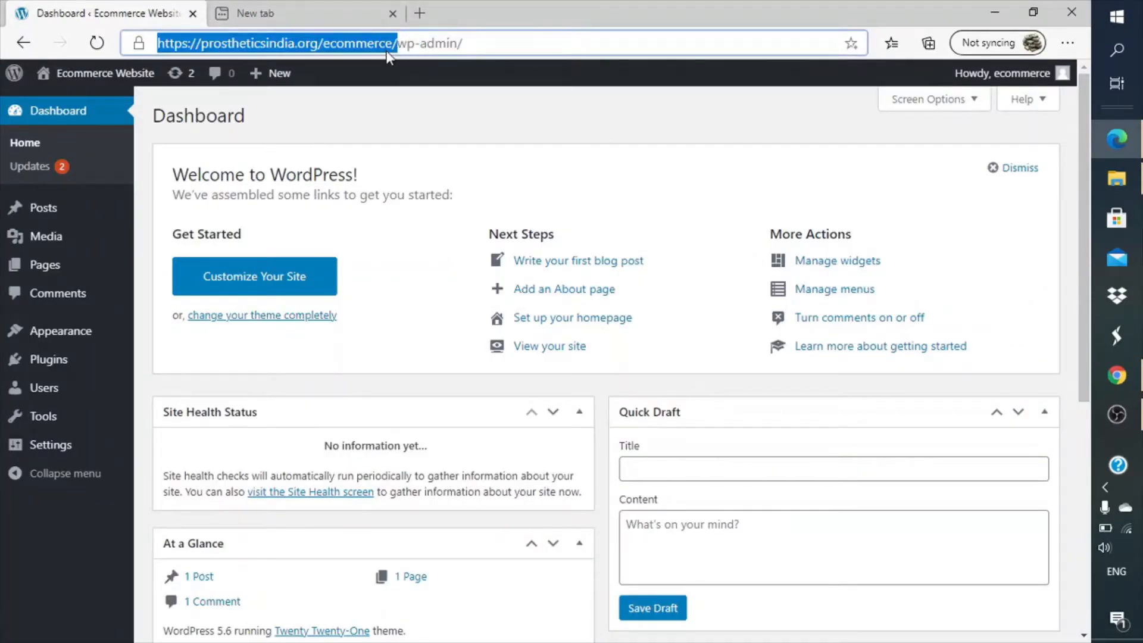
pyautogui.hotkey('ctrl', 'c')
pyautogui.hotkey('ctrl', 'Tab')
pyautogui.hotkey('ctrl', 'v')
pyautogui.press('Return')
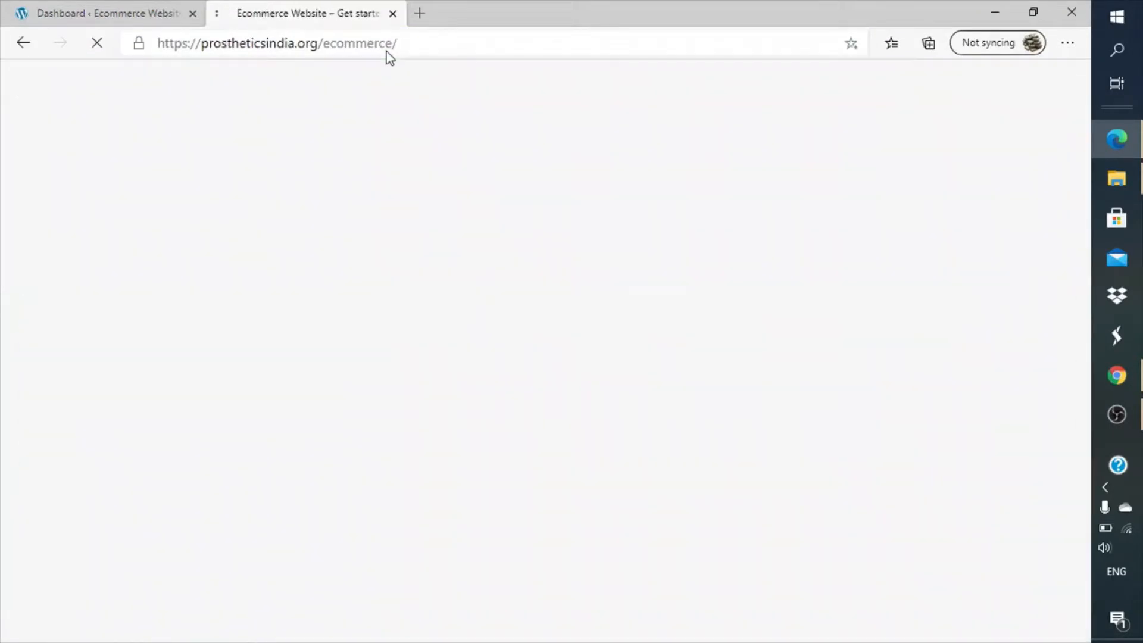
pyautogui.scroll(-8, 651, 277)
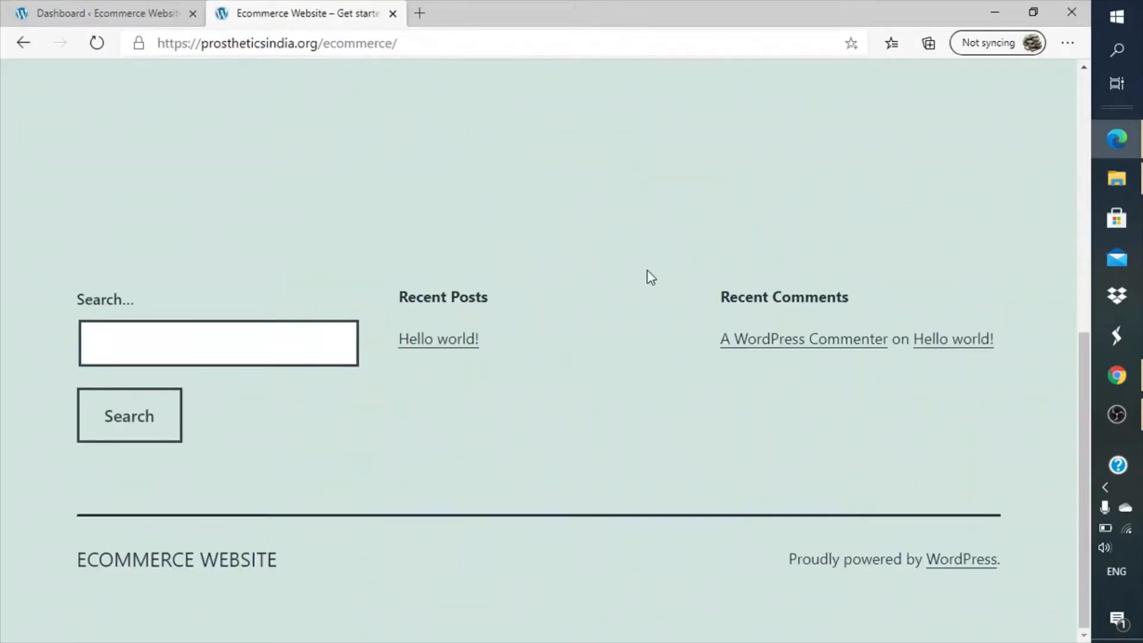
pyautogui.scroll(8, 650, 277)
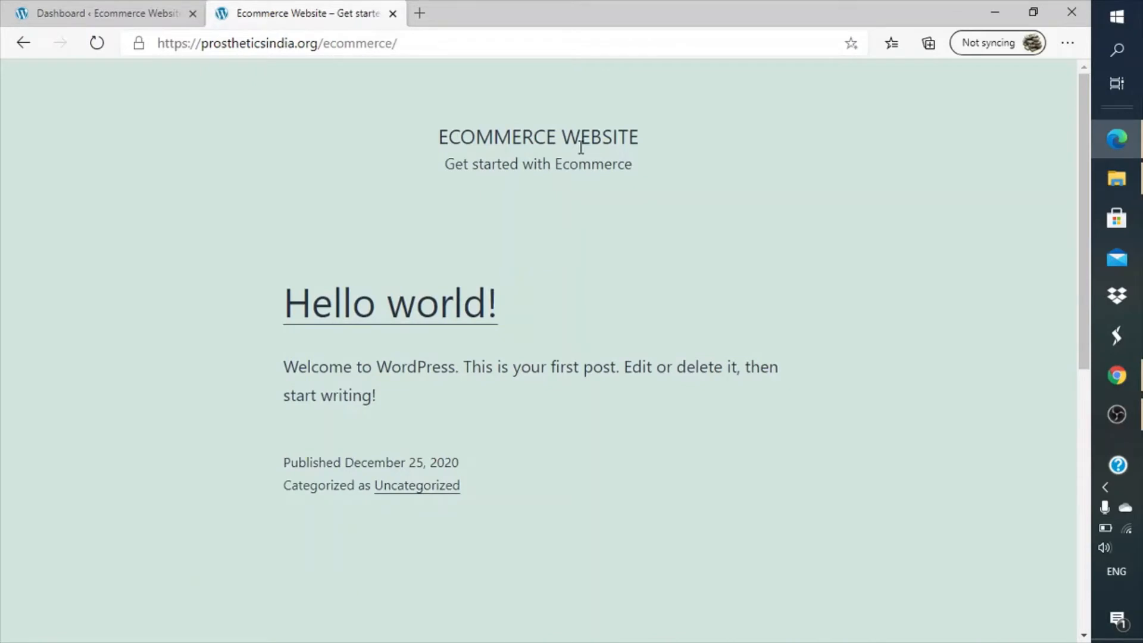
# - Delete the Twenty Nineteen theme from the installed themes in the WordPress admin
pyautogui.click(87, 8)
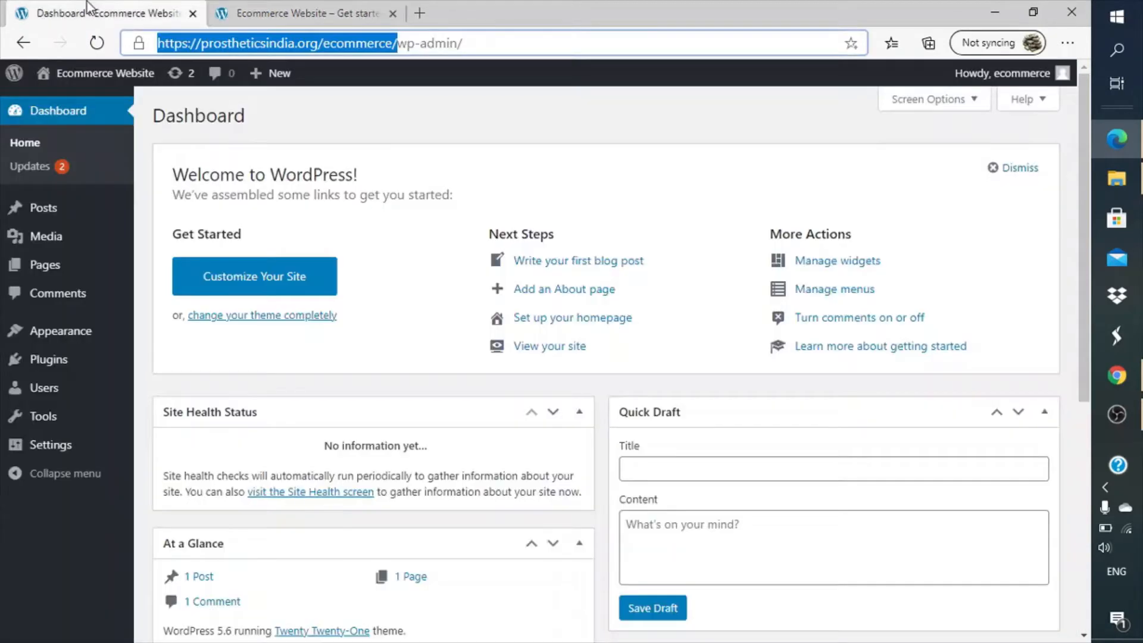
pyautogui.moveTo(89, 346)
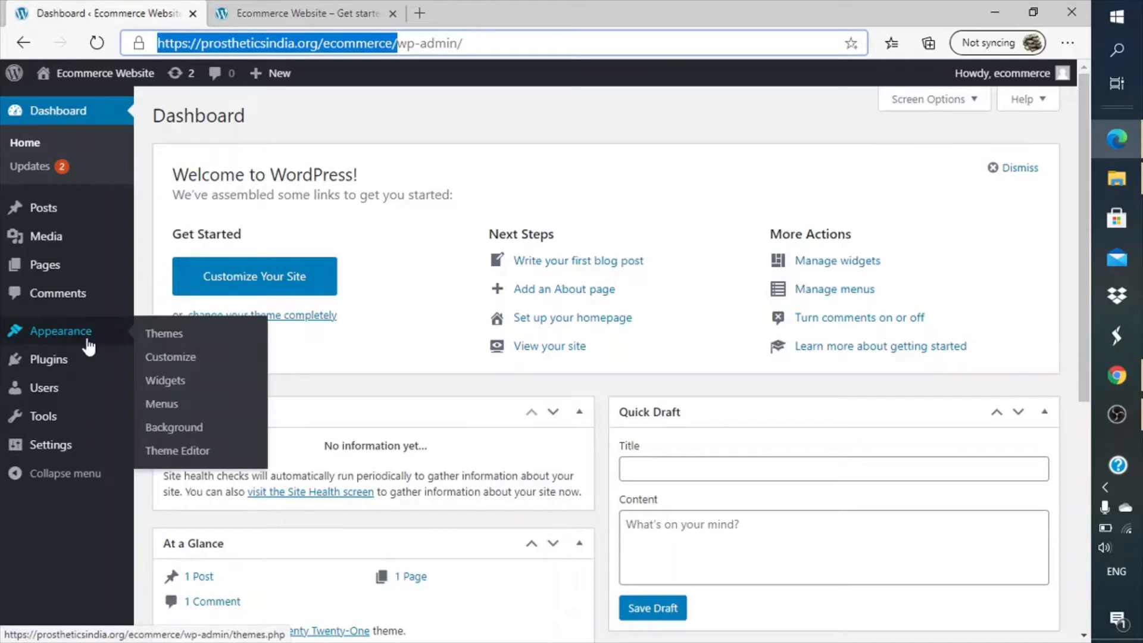
pyautogui.click(176, 344)
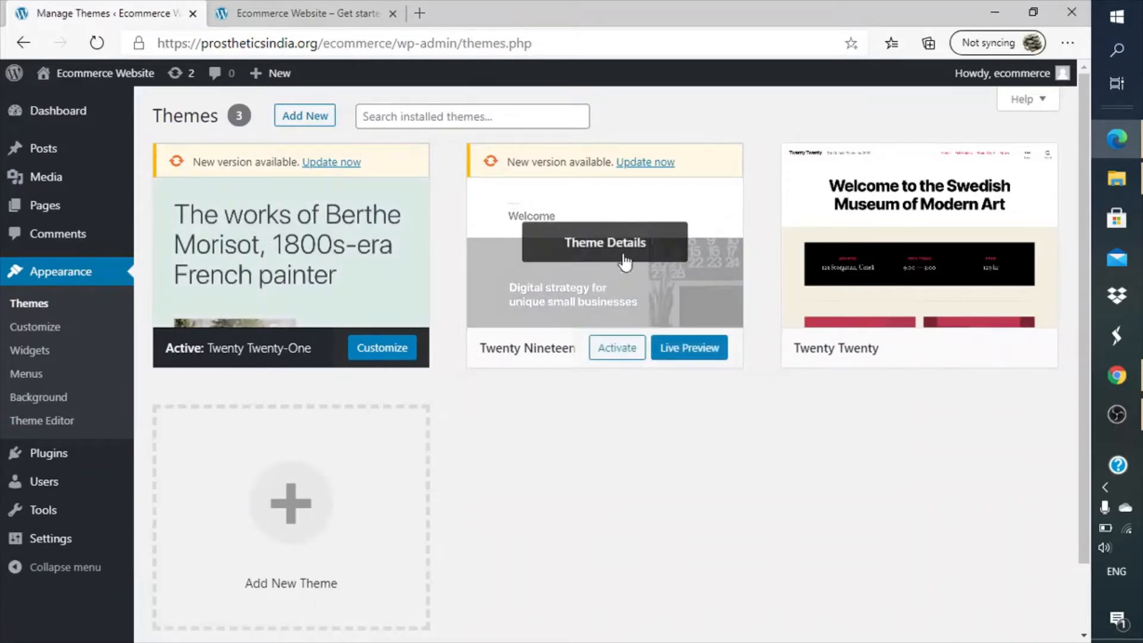
pyautogui.click(674, 246)
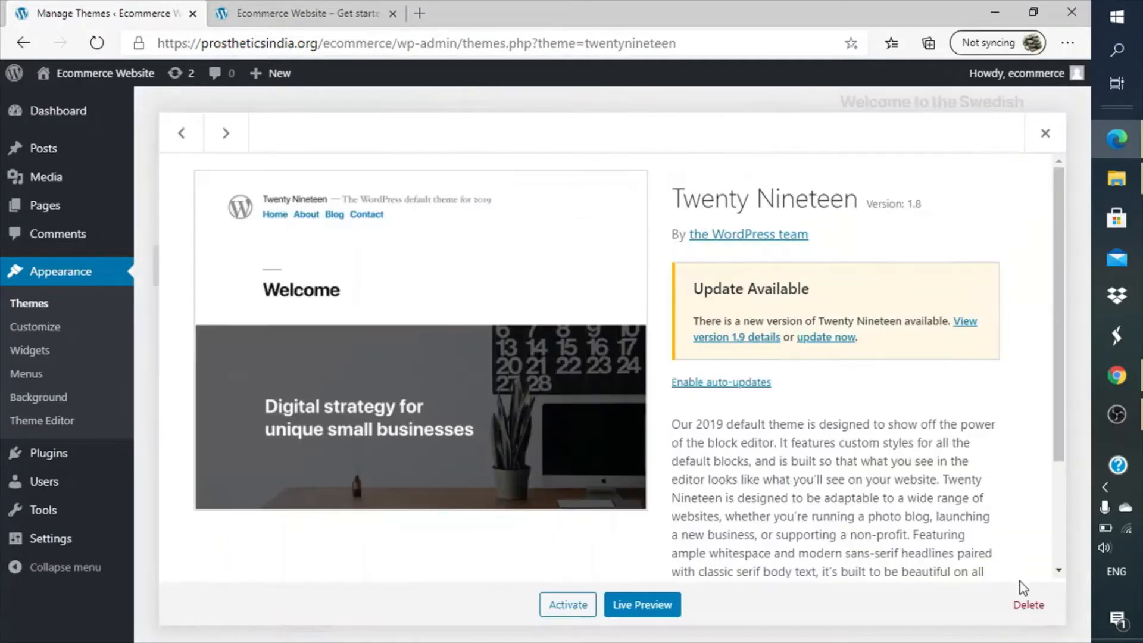
pyautogui.click(1028, 604)
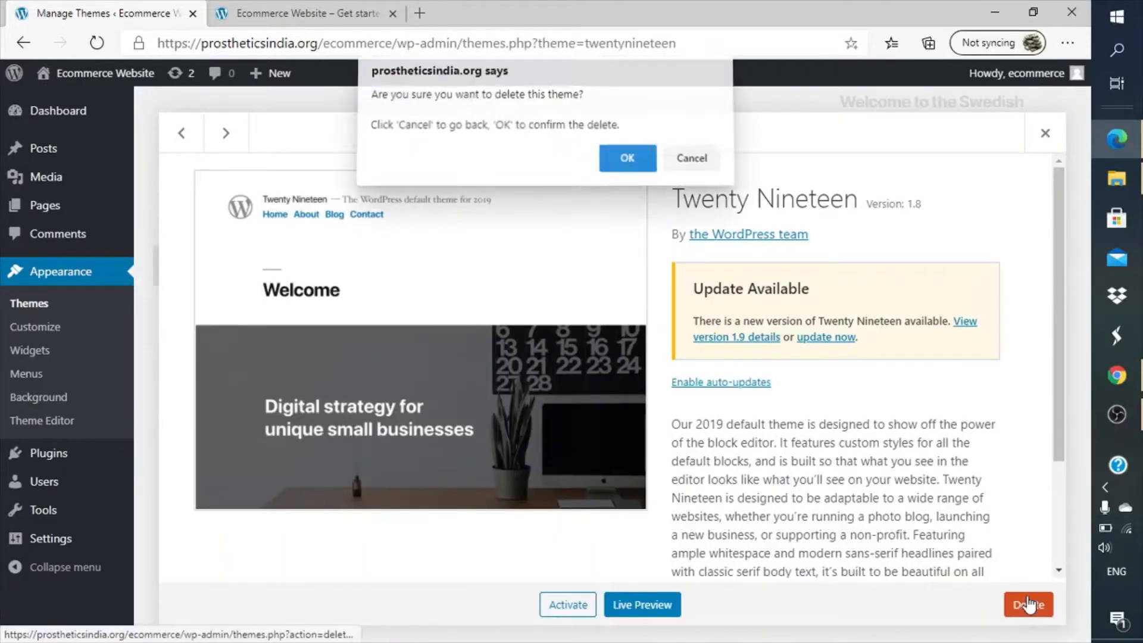
pyautogui.click(633, 158)
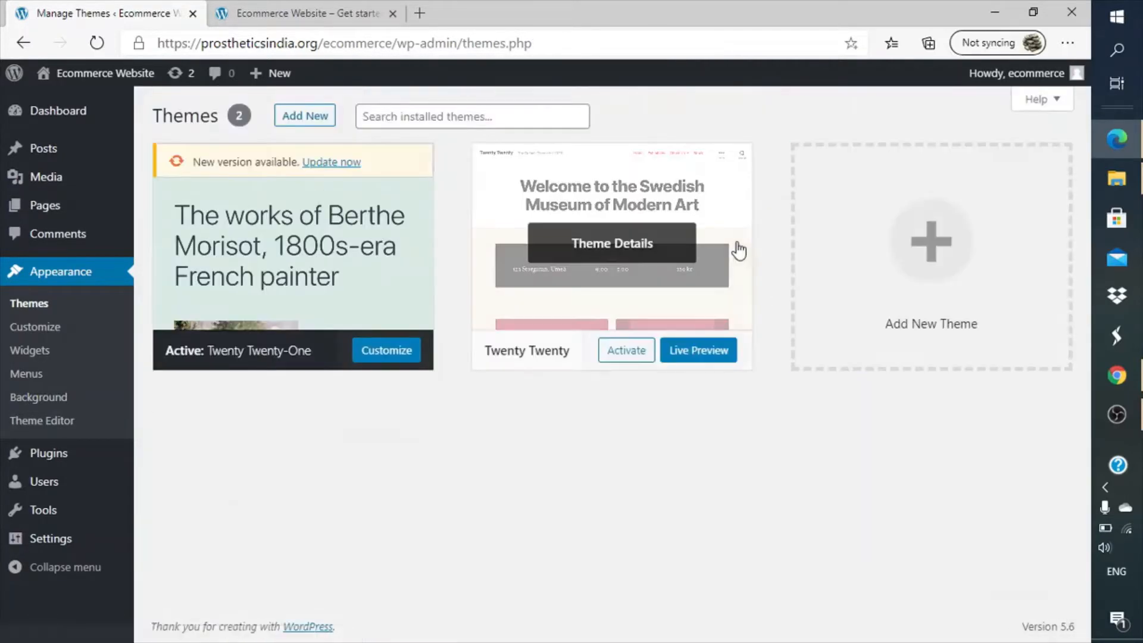
# - Delete the Twenty Twenty theme from the installed themes
pyautogui.click(740, 250)
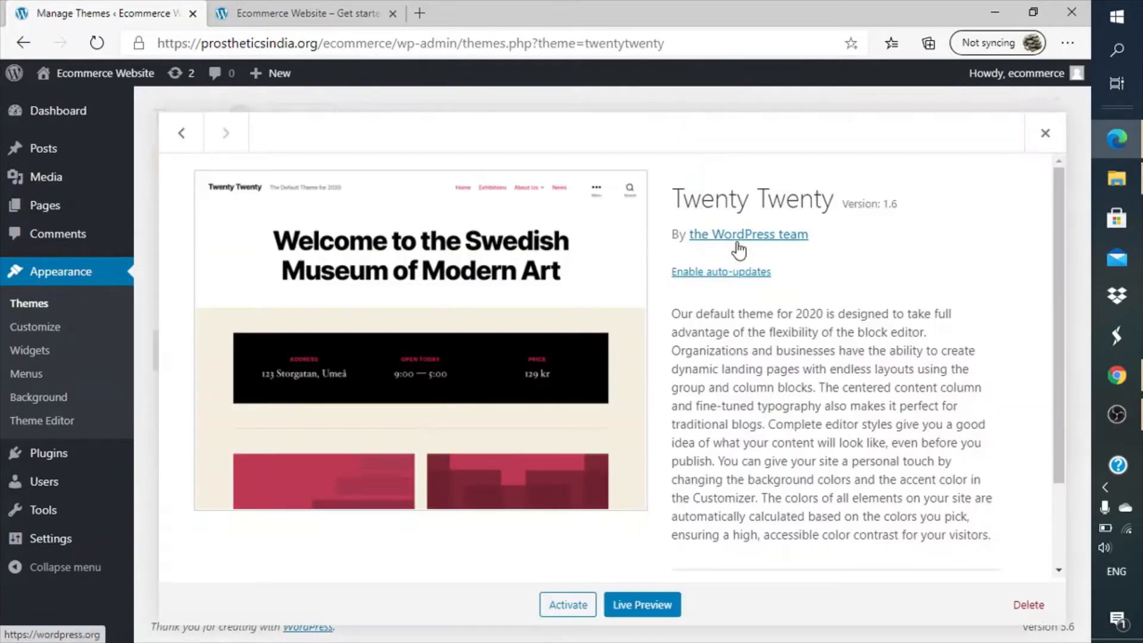
pyautogui.click(1027, 604)
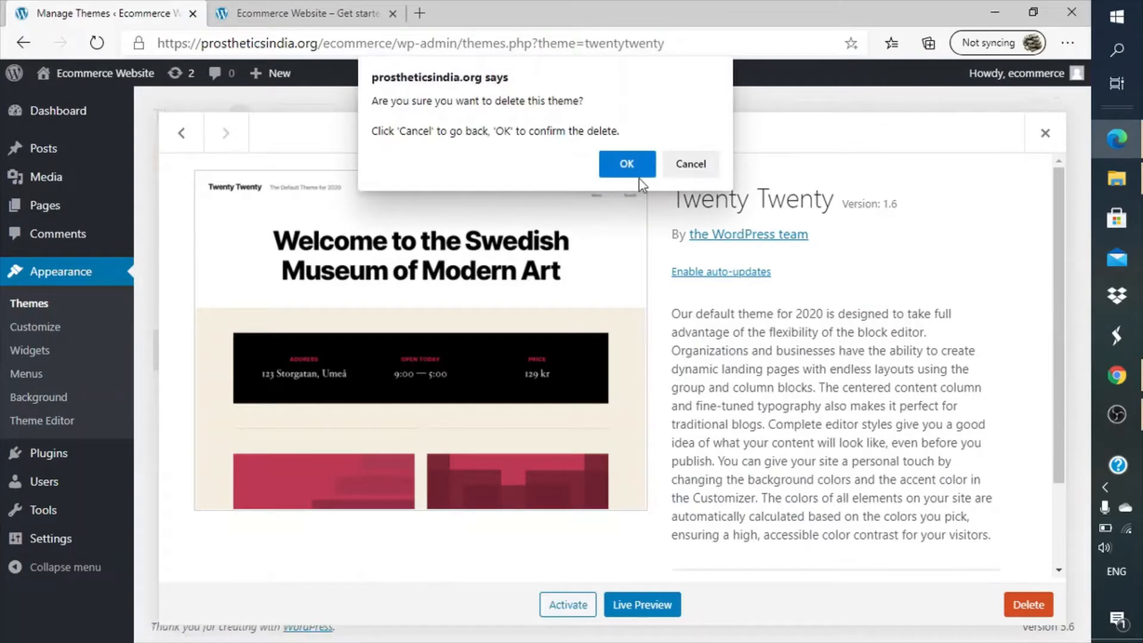
pyautogui.click(646, 161)
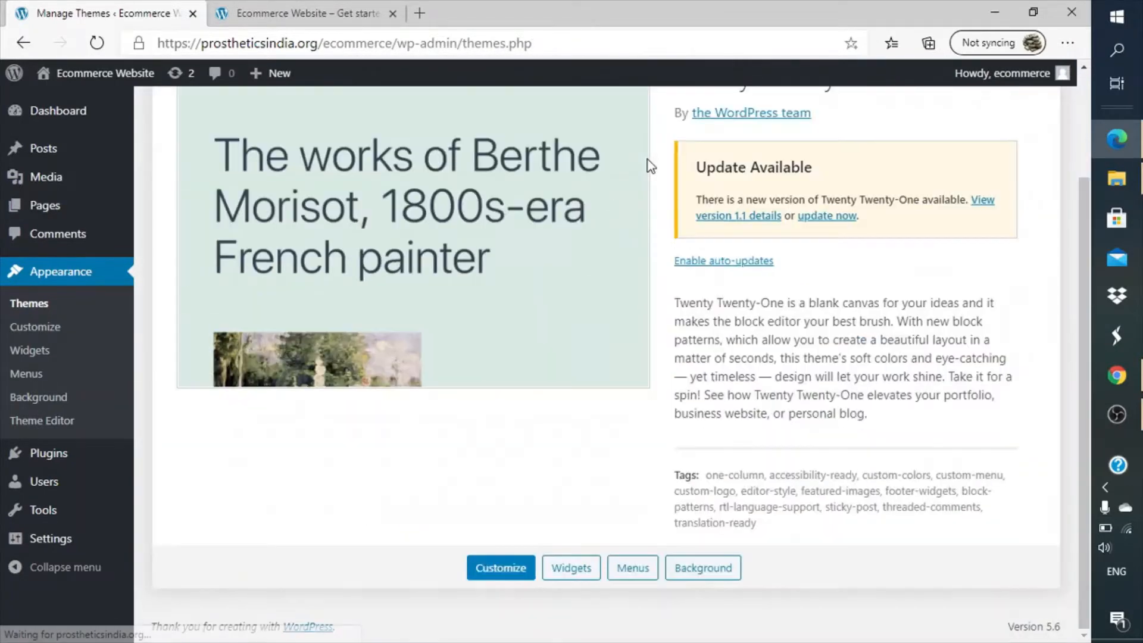
pyautogui.scroll(3, 672, 399)
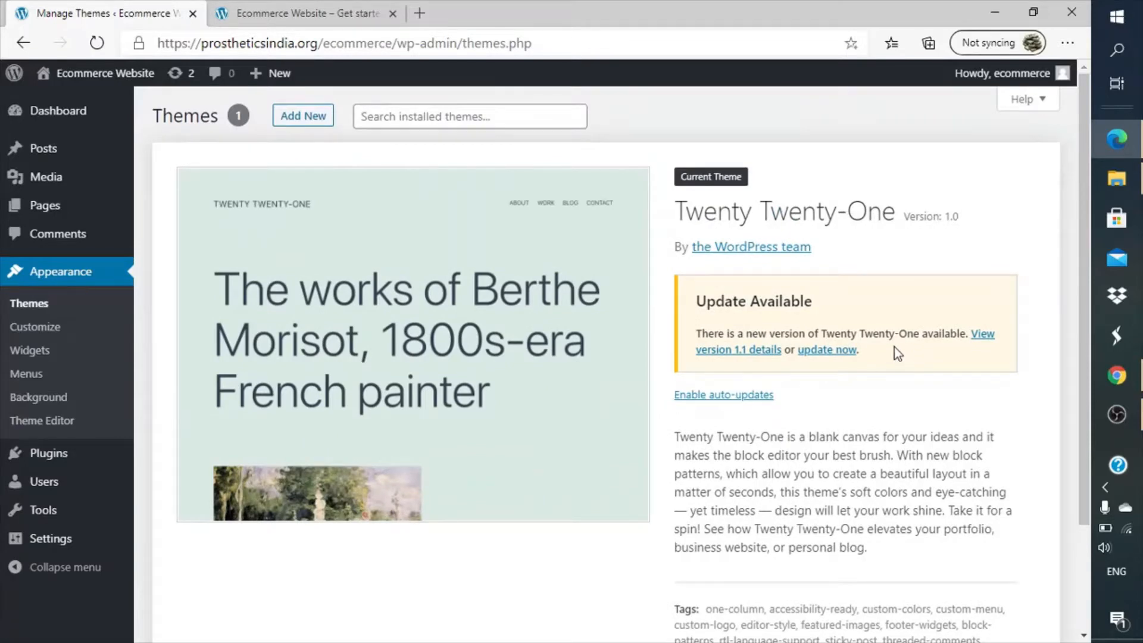
# - Search the plugins available to add for "woocommerce"
pyautogui.moveTo(51, 454)
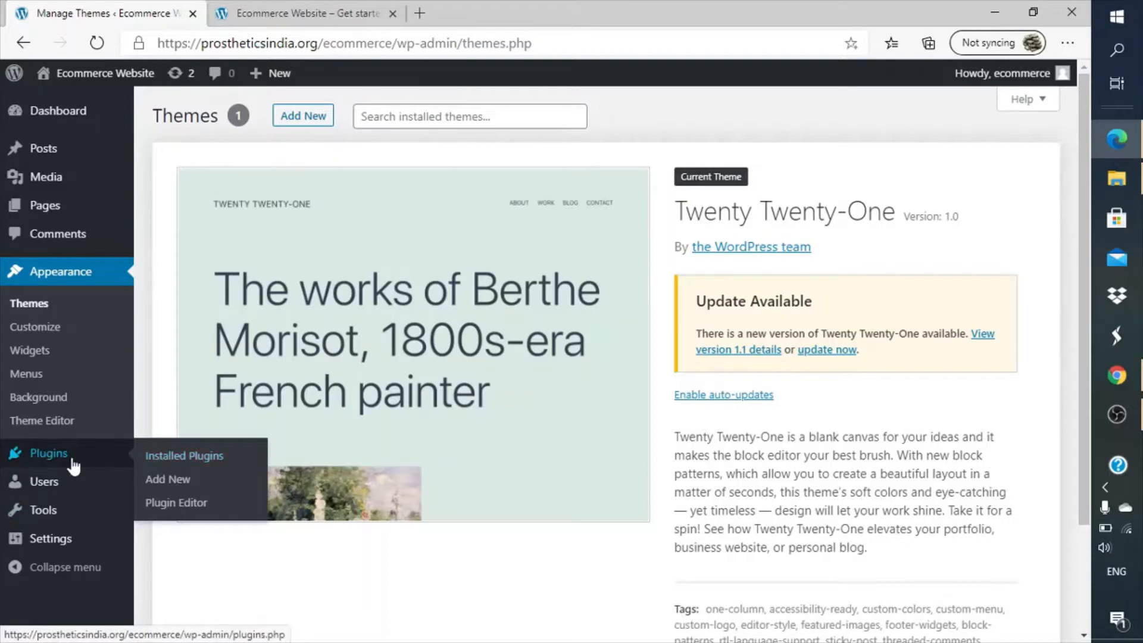
pyautogui.click(163, 482)
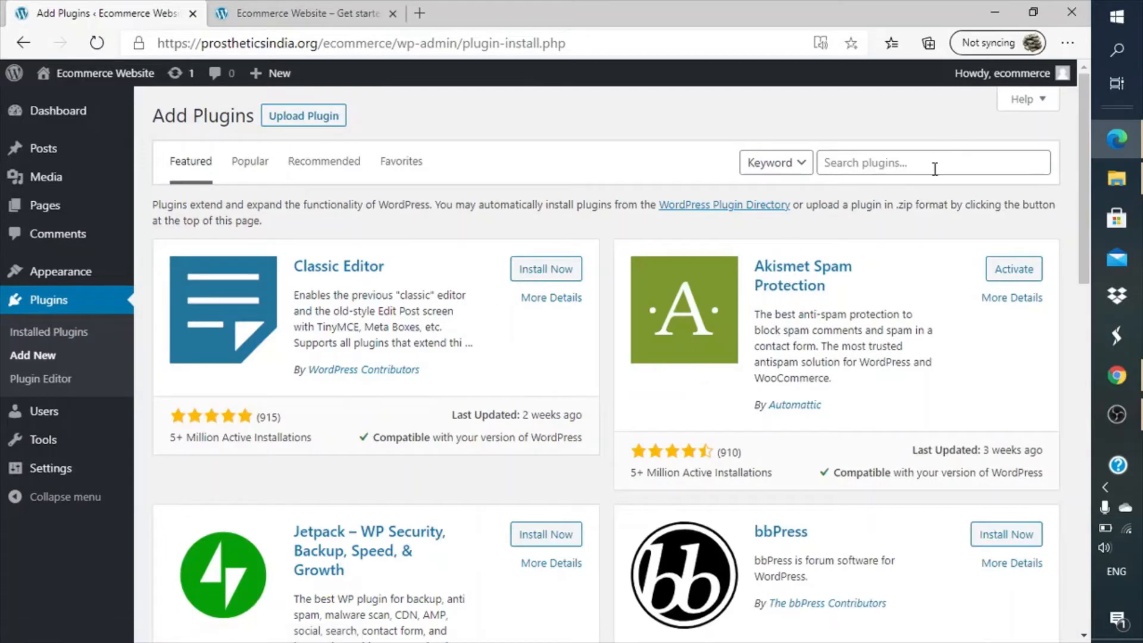
pyautogui.click(934, 169)
pyautogui.write('woocomme')
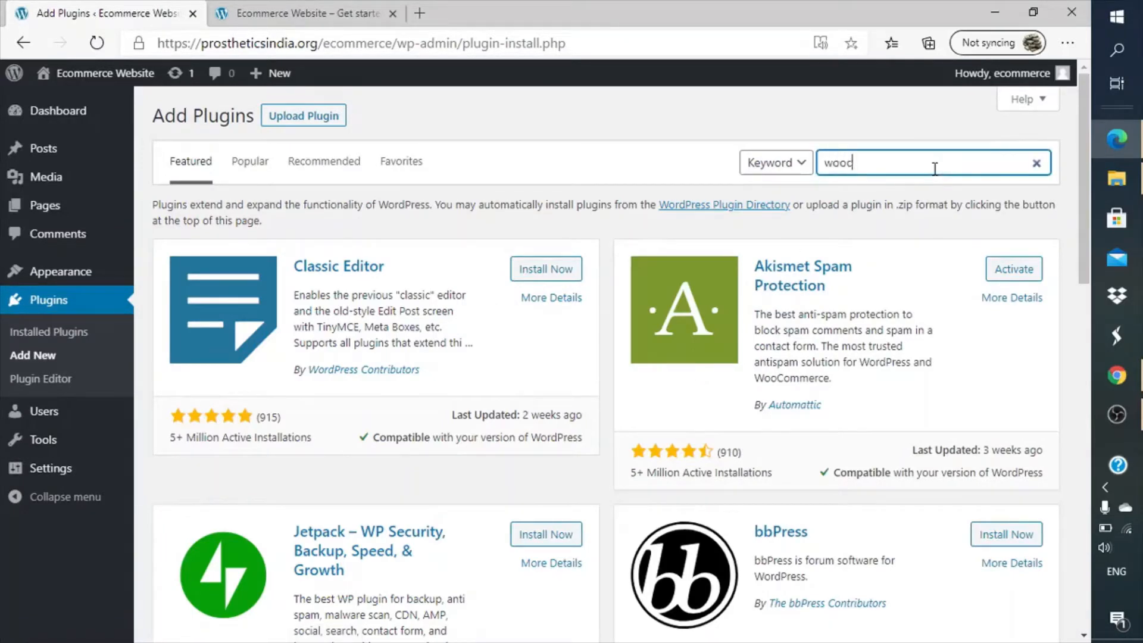
pyautogui.write('rce')
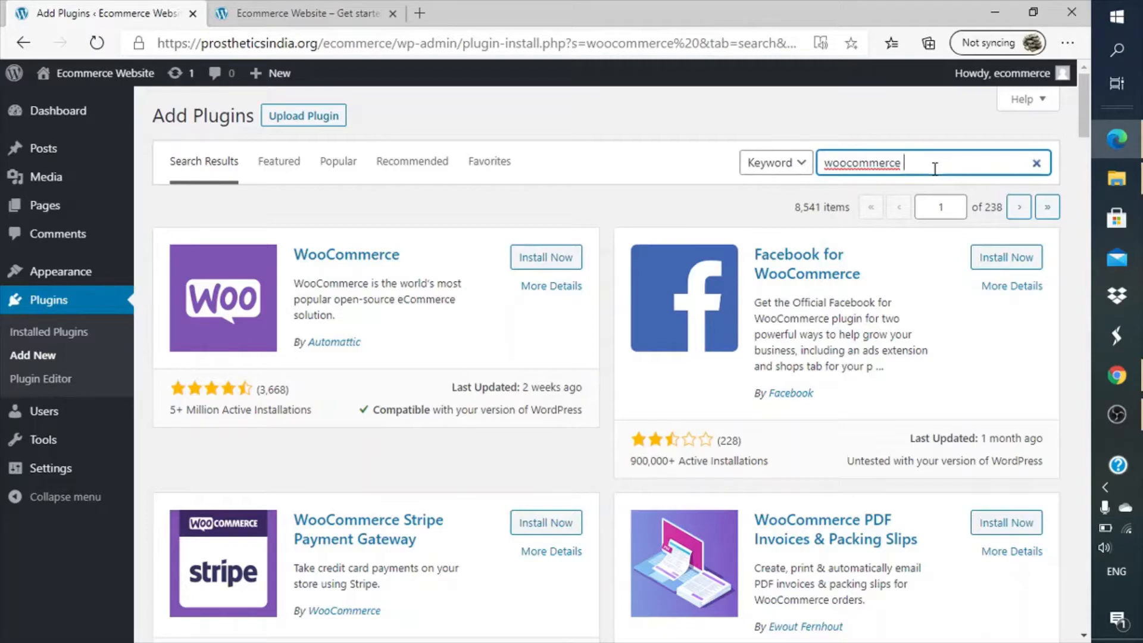
# - Install and activate the WooCommerce plugin by Automattic
pyautogui.doubleClick(241, 411)
pyautogui.tripleClick(241, 411)
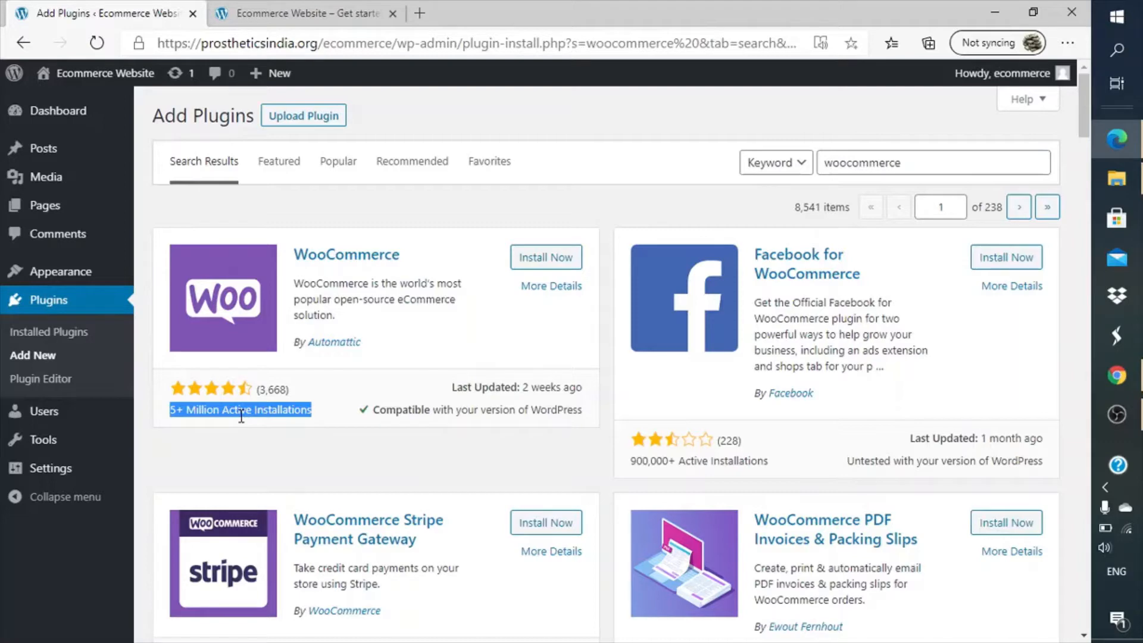
pyautogui.click(553, 257)
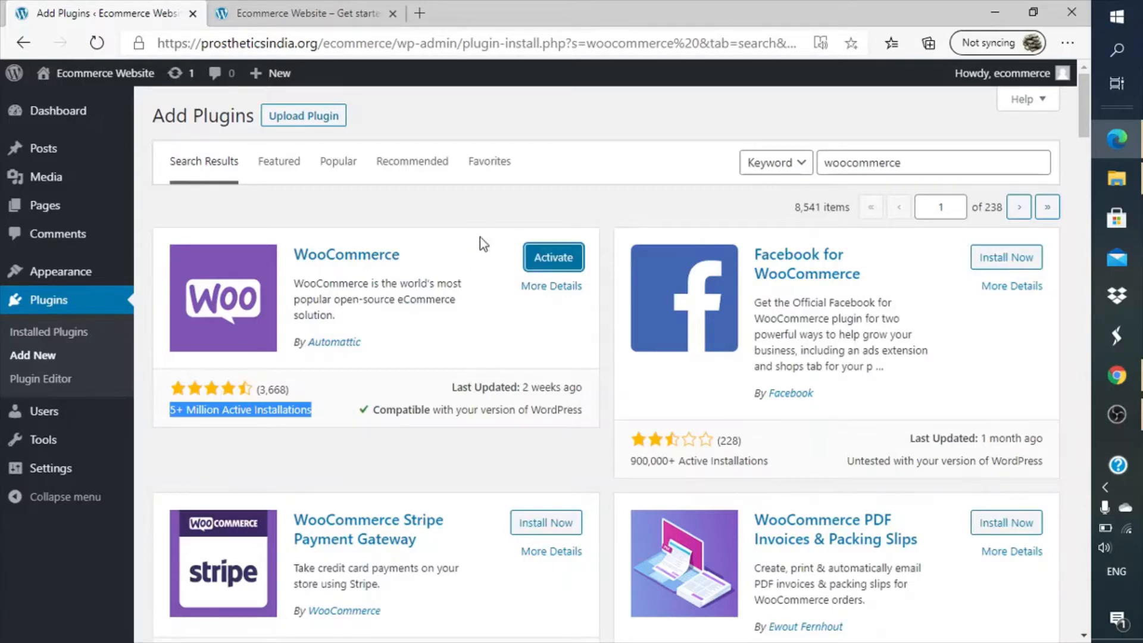
pyautogui.click(546, 266)
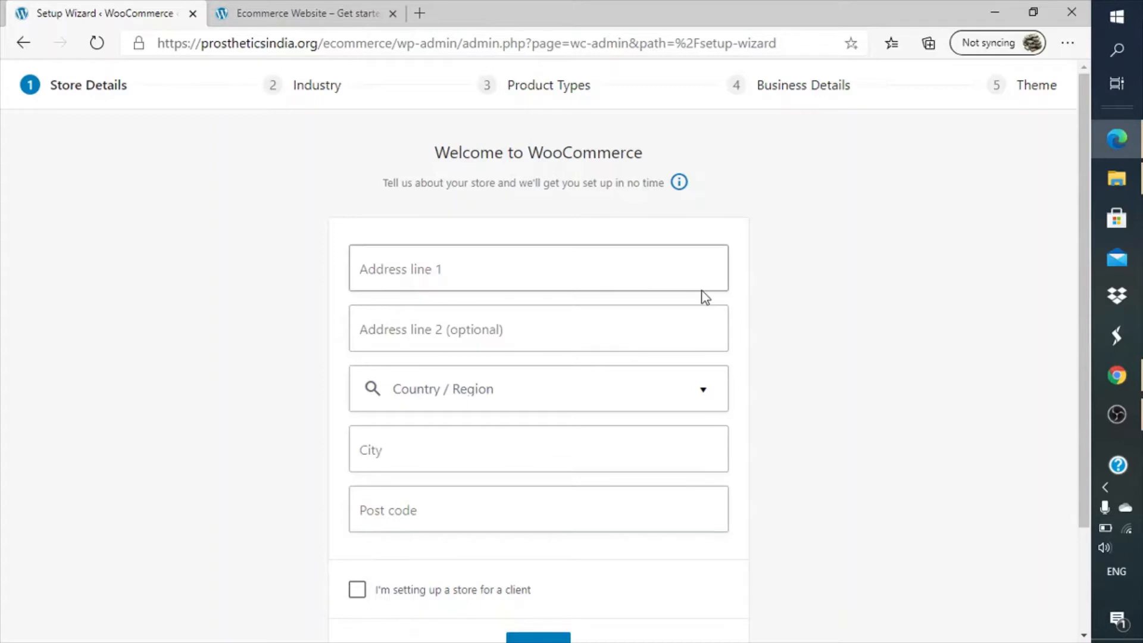
pyautogui.scroll(-2, 703, 293)
pyautogui.scroll(2, 706, 298)
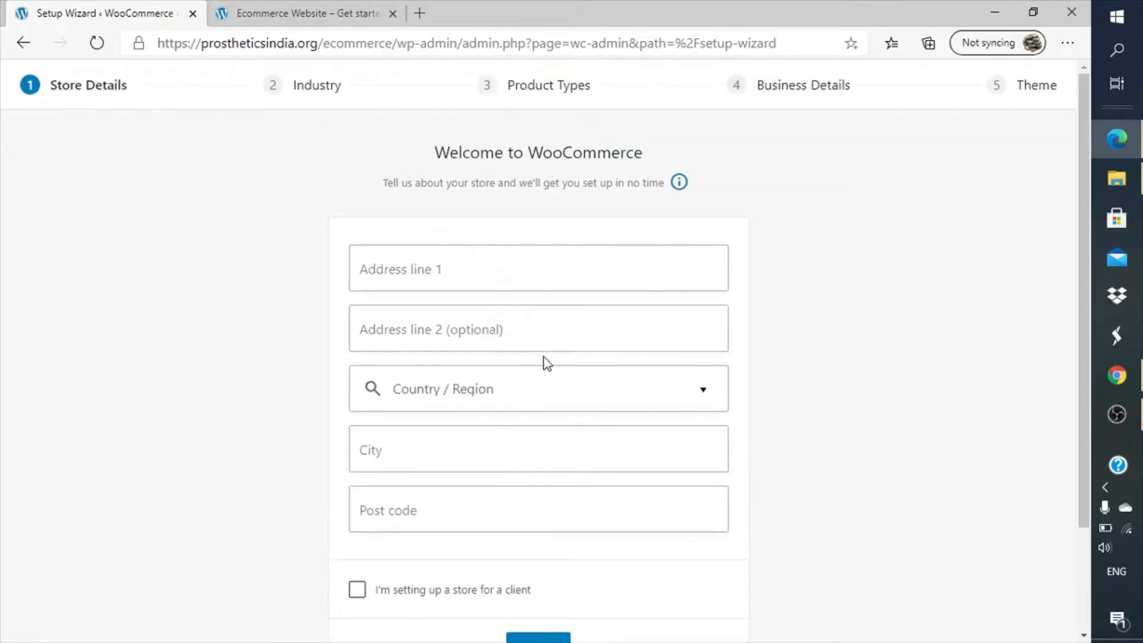
pyautogui.scroll(-2, 547, 363)
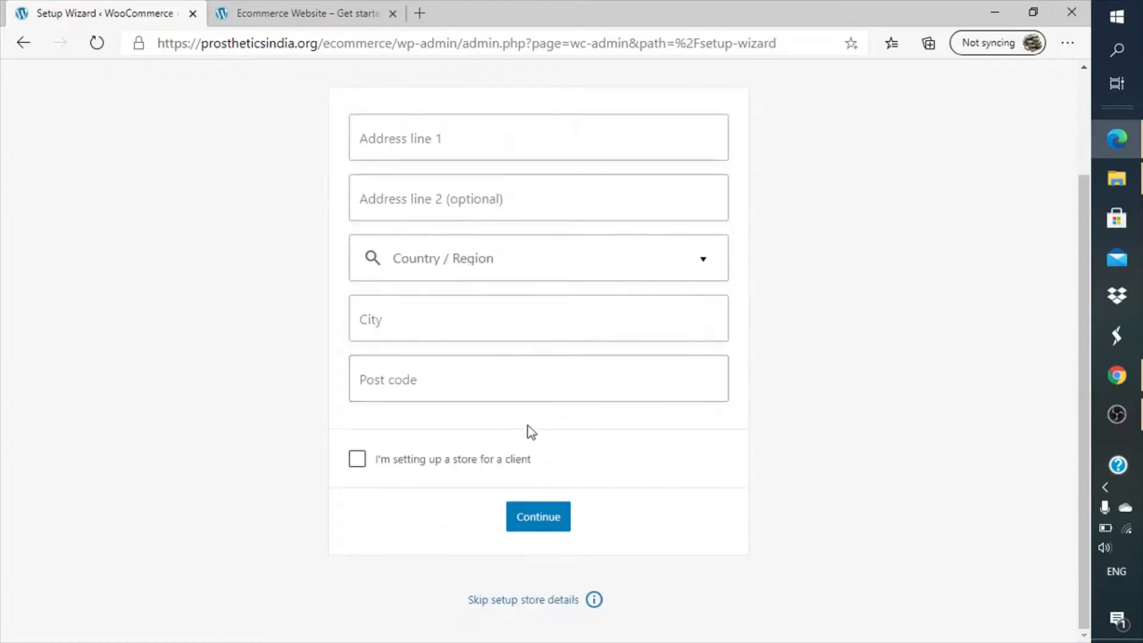
pyautogui.click(363, 466)
pyautogui.click(365, 473)
pyautogui.scroll(3, 684, 509)
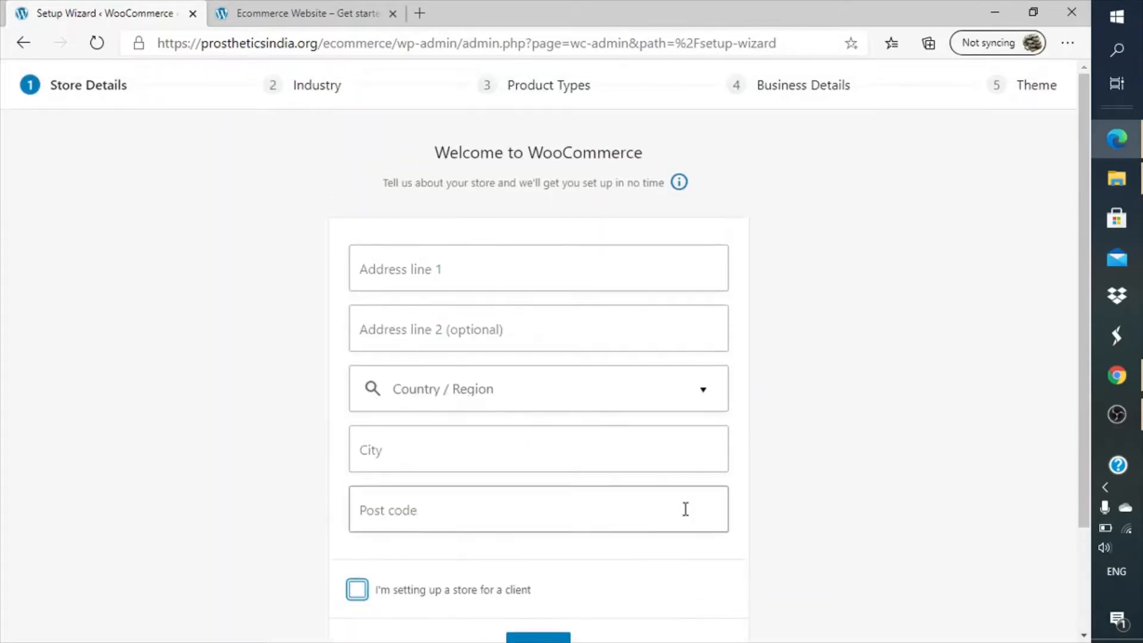
# - Enter the store's street address as address line 1, leaving the optional second address line blank
pyautogui.click(608, 279)
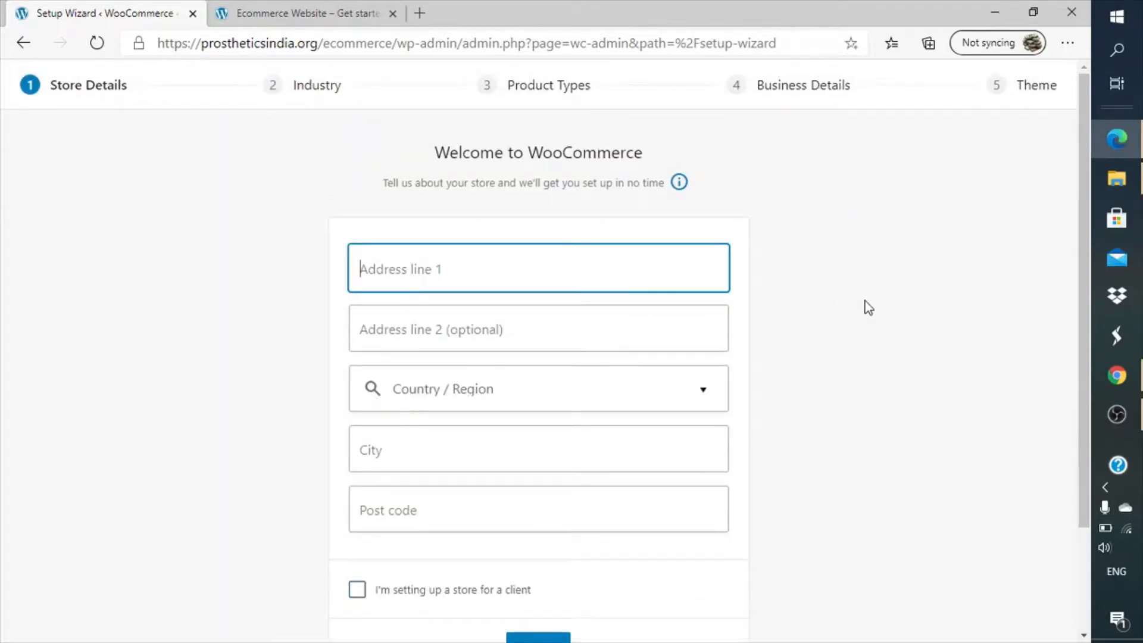
pyautogui.write('B ')
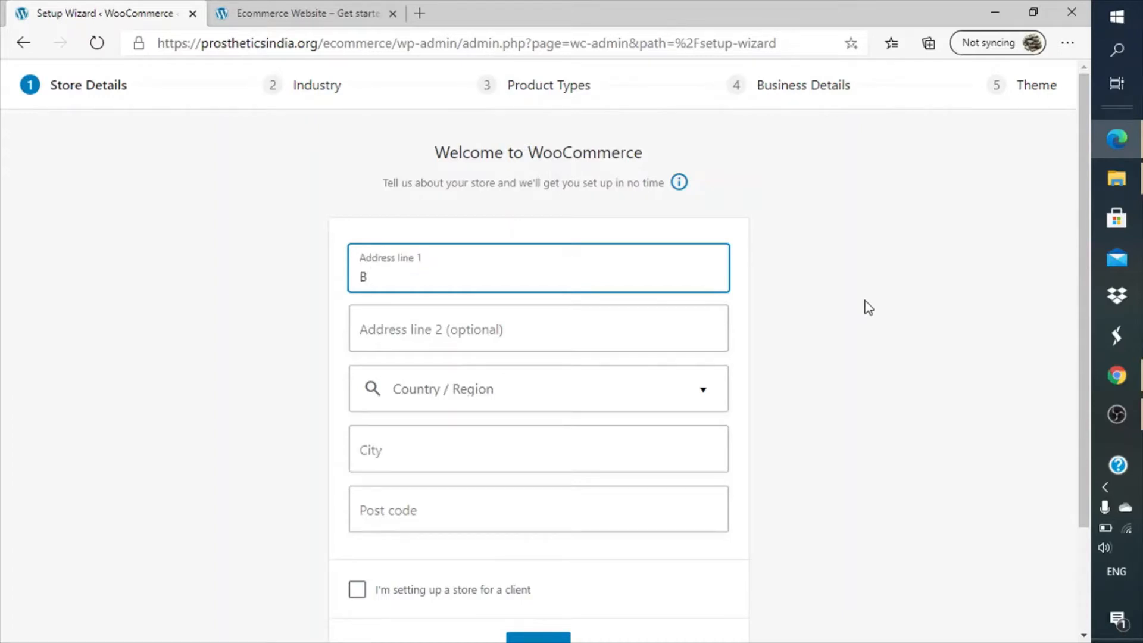
pyautogui.write('S')
pyautogui.press('BackSpace')
pyautogui.write('Malad West')
pyautogui.press('Tab')
pyautogui.press('Tab')
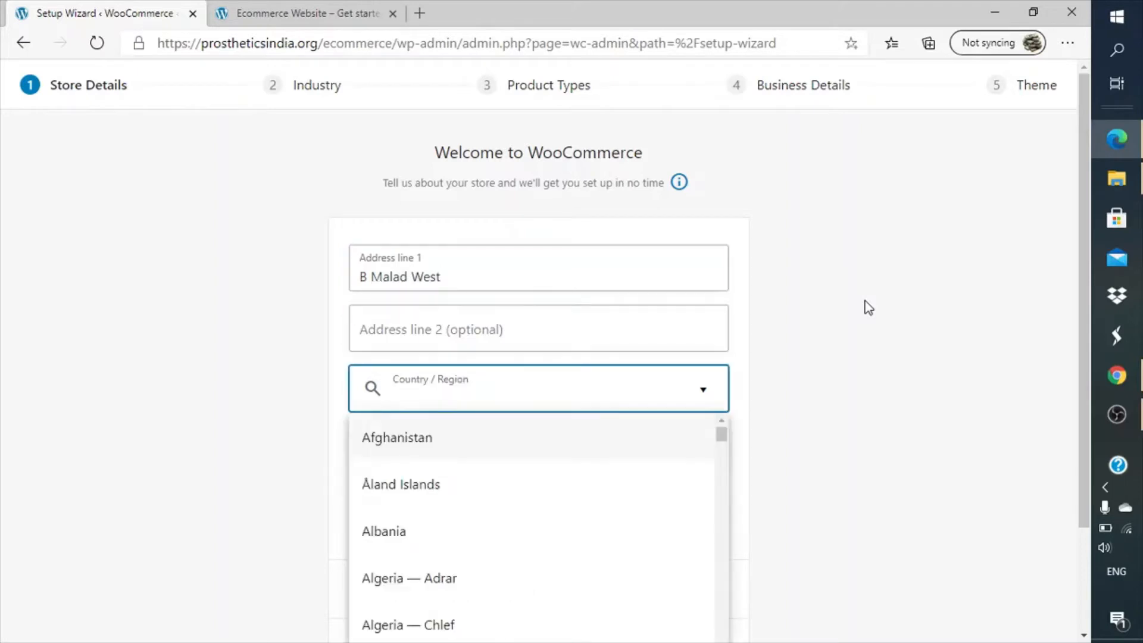
# - Set the store's country and region to India — Maharashtra
pyautogui.write('India')
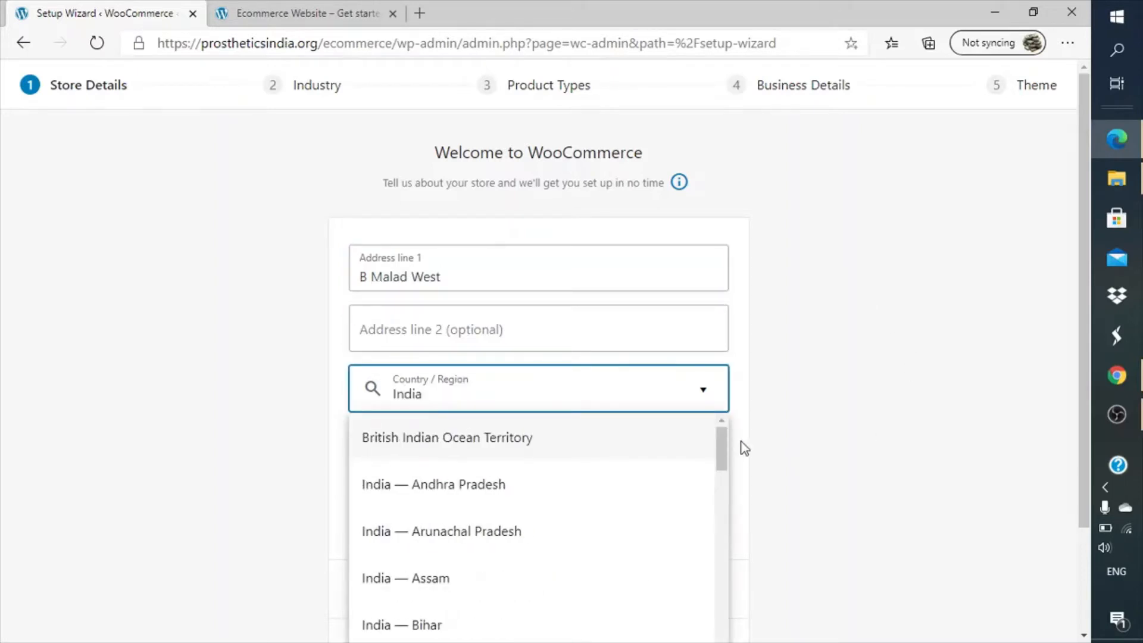
pyautogui.write(' Ma')
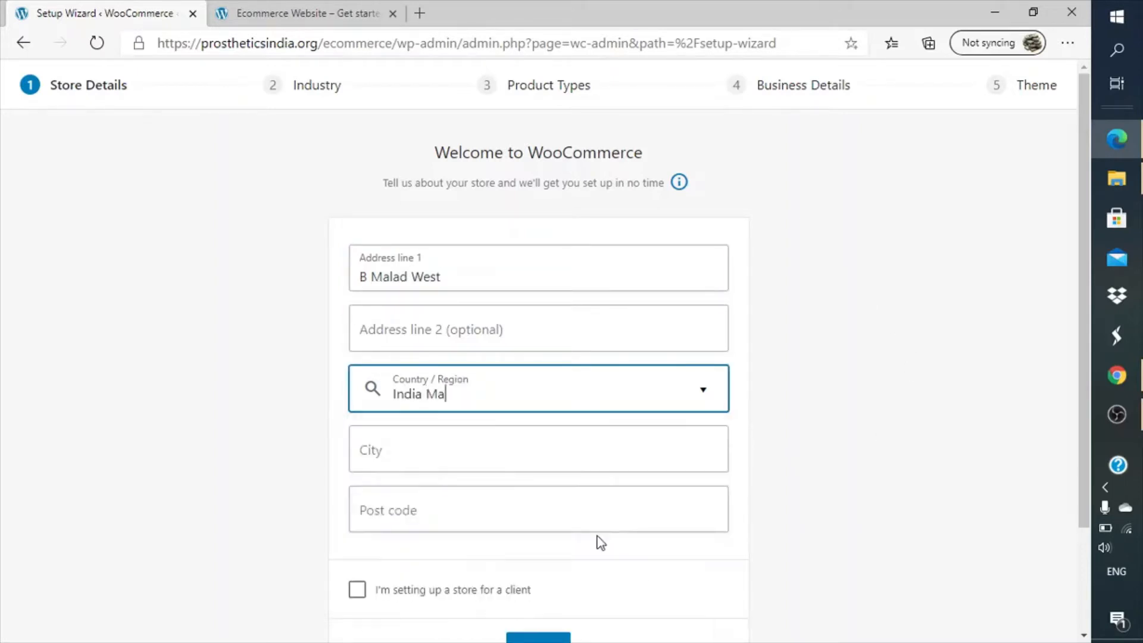
pyautogui.press('BackSpace')
pyautogui.press('BackSpace')
pyautogui.press('BackSpace')
pyautogui.scroll(-15, 598, 543)
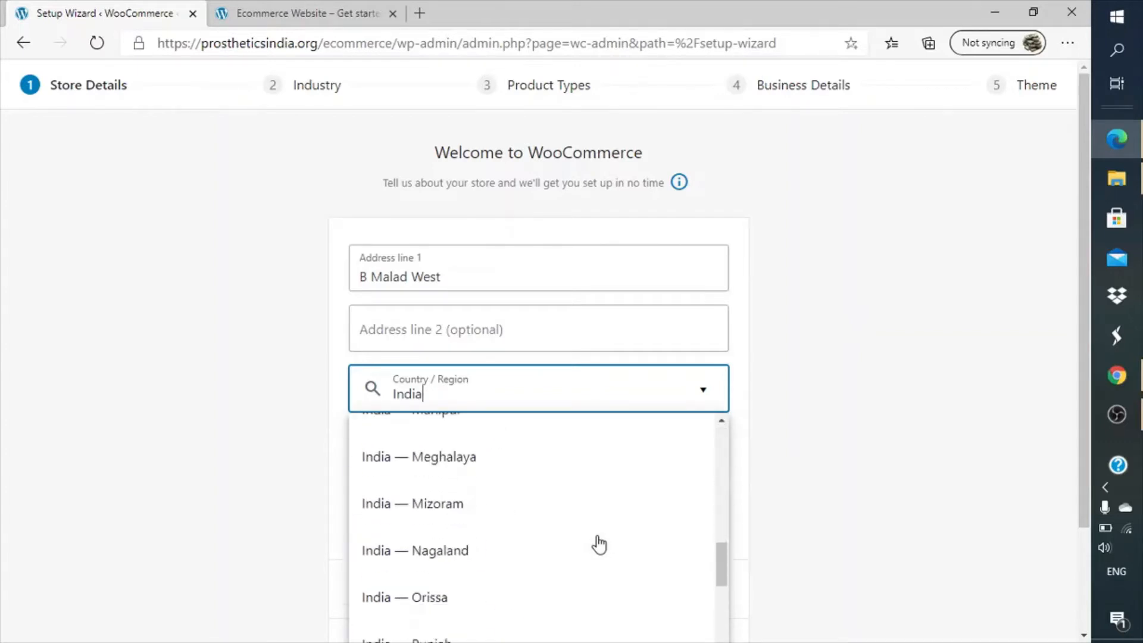
pyautogui.scroll(2, 599, 543)
pyautogui.scroll(-1, 599, 543)
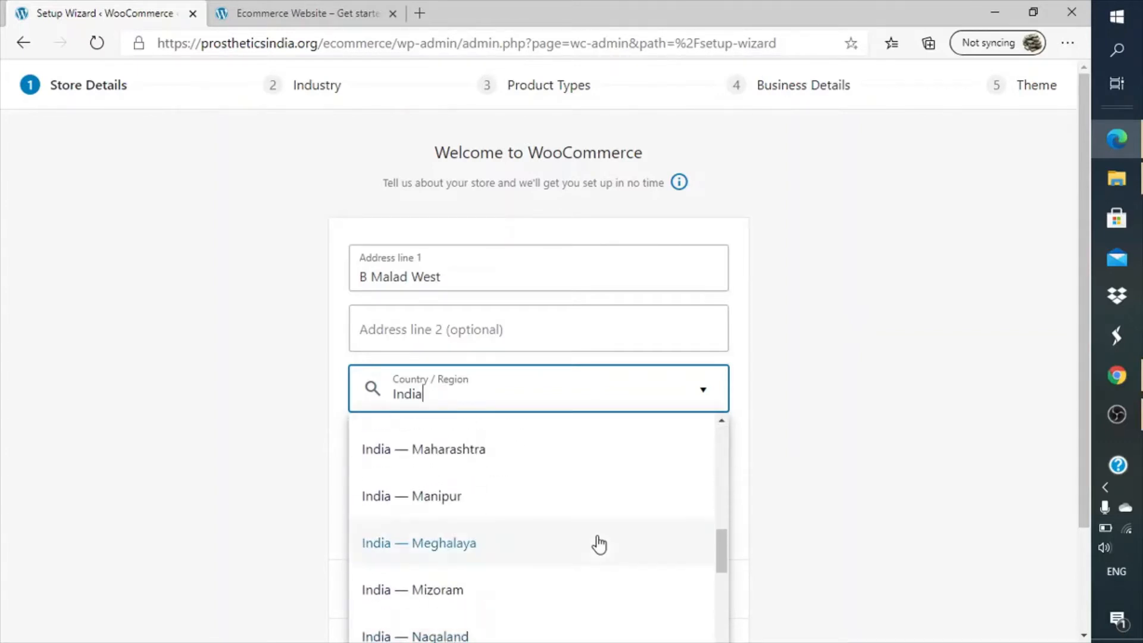
pyautogui.click(478, 468)
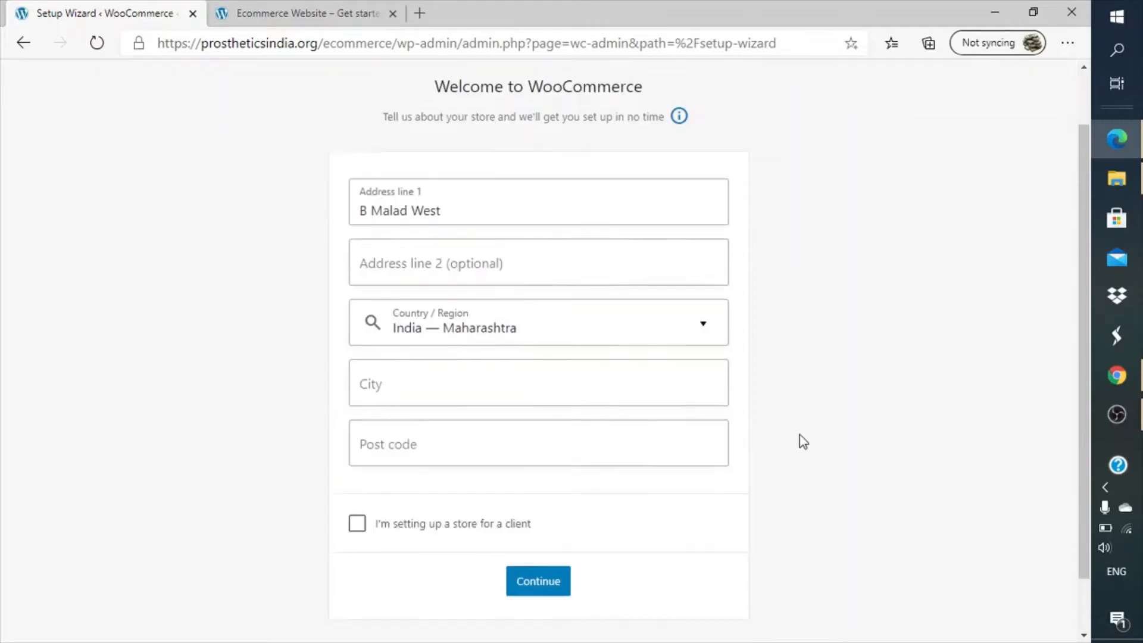
# - Fill in the store's city and post code, and submit the store details without opting in to usage tracking
pyautogui.scroll(-2, 469, 277)
pyautogui.click(491, 312)
pyautogui.write('Mumbai')
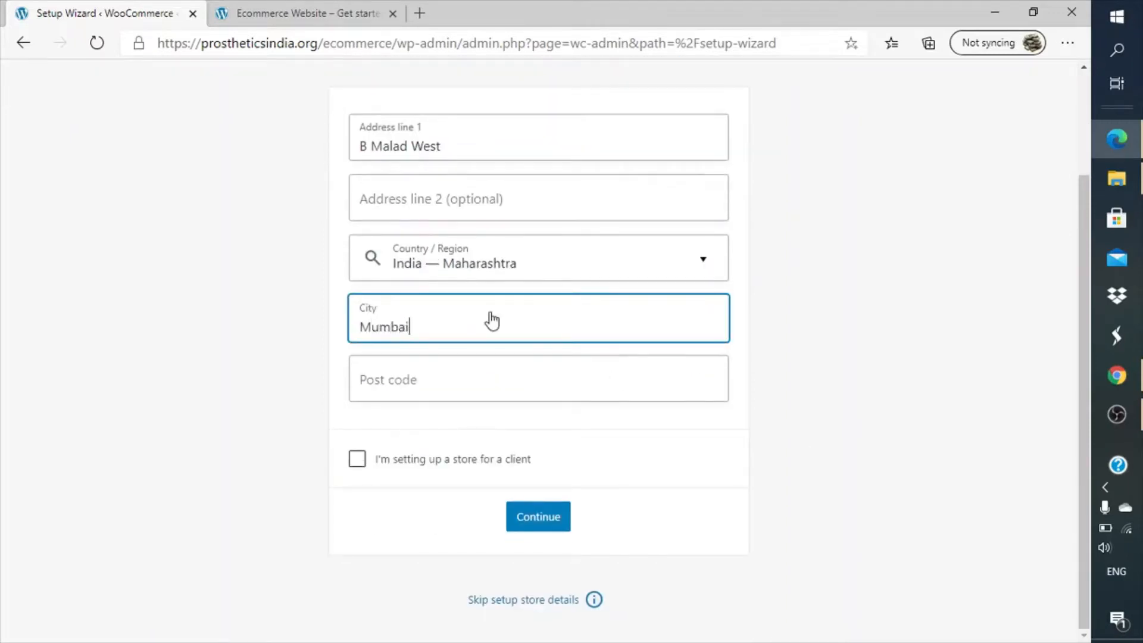
pyautogui.press('Tab')
pyautogui.write('400001')
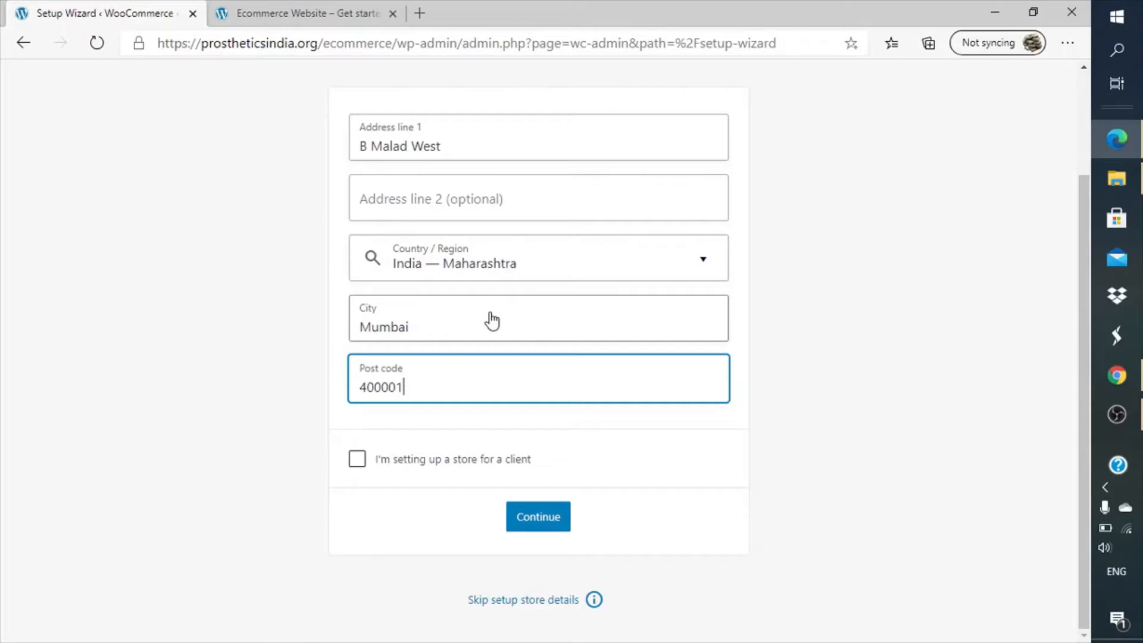
pyautogui.press('Tab')
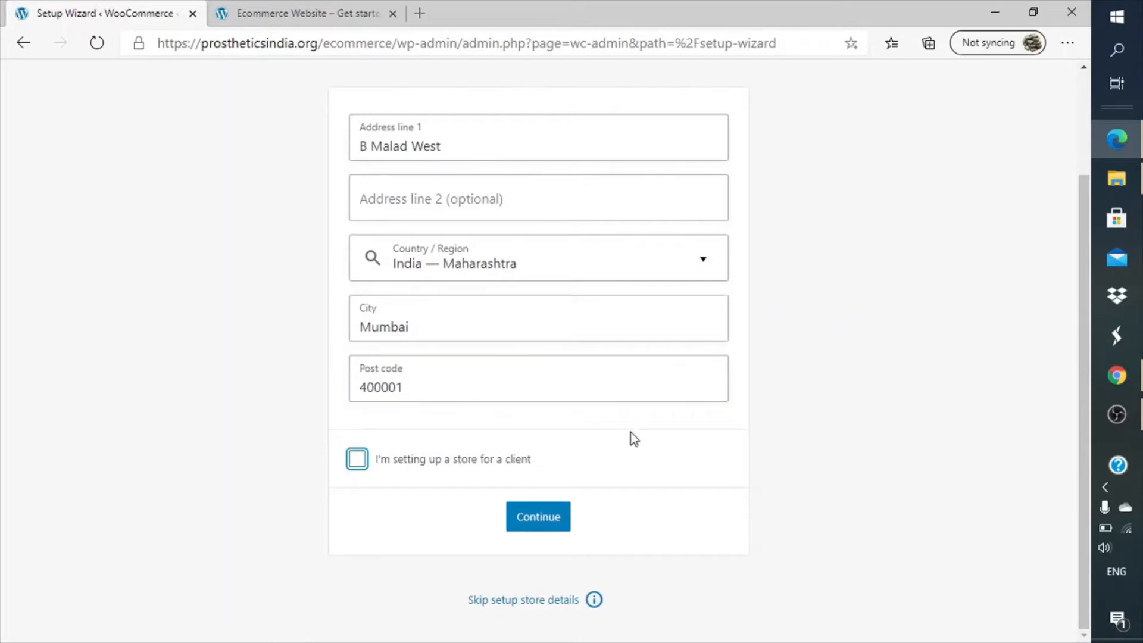
pyautogui.click(521, 524)
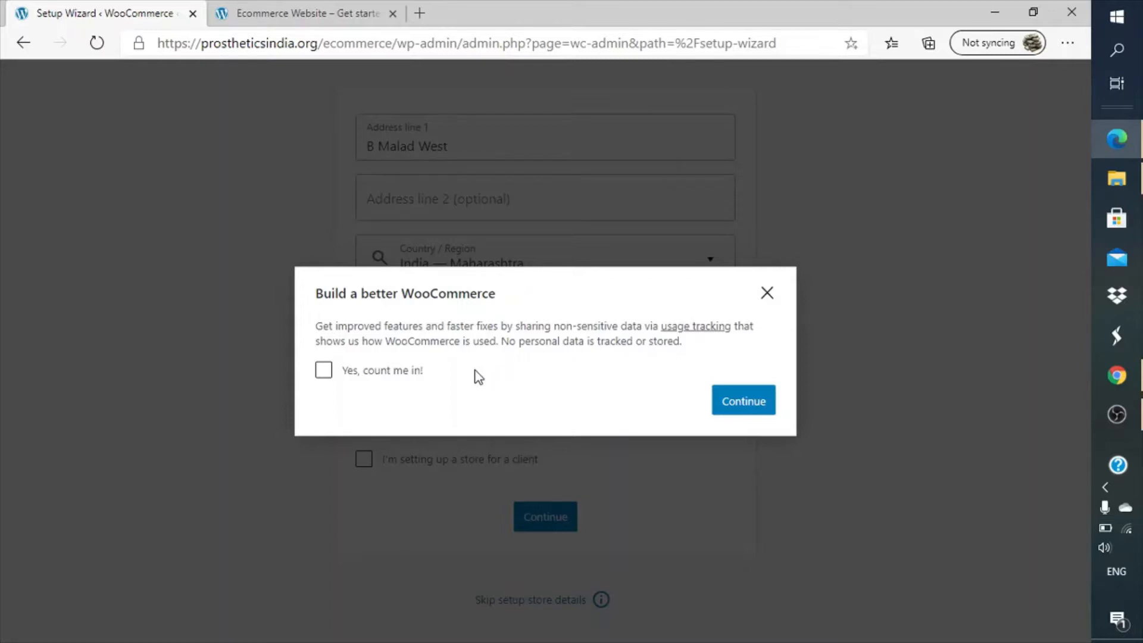
pyautogui.click(741, 403)
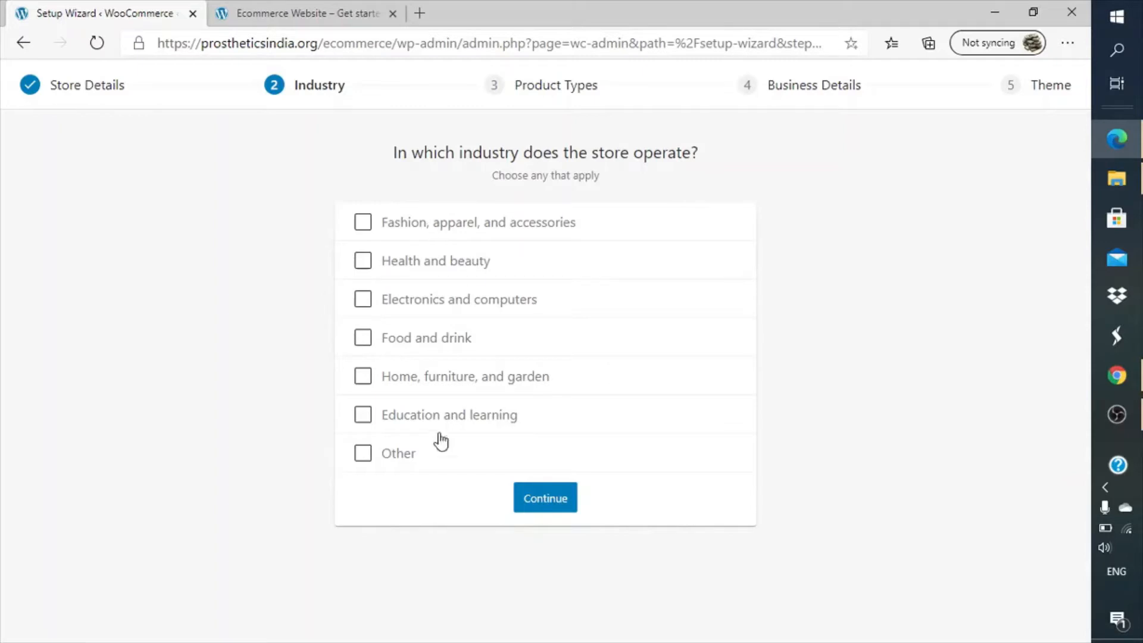
# - Choose Education and learning as the store's only industry and continue to the product types
pyautogui.click(365, 421)
pyautogui.click(359, 464)
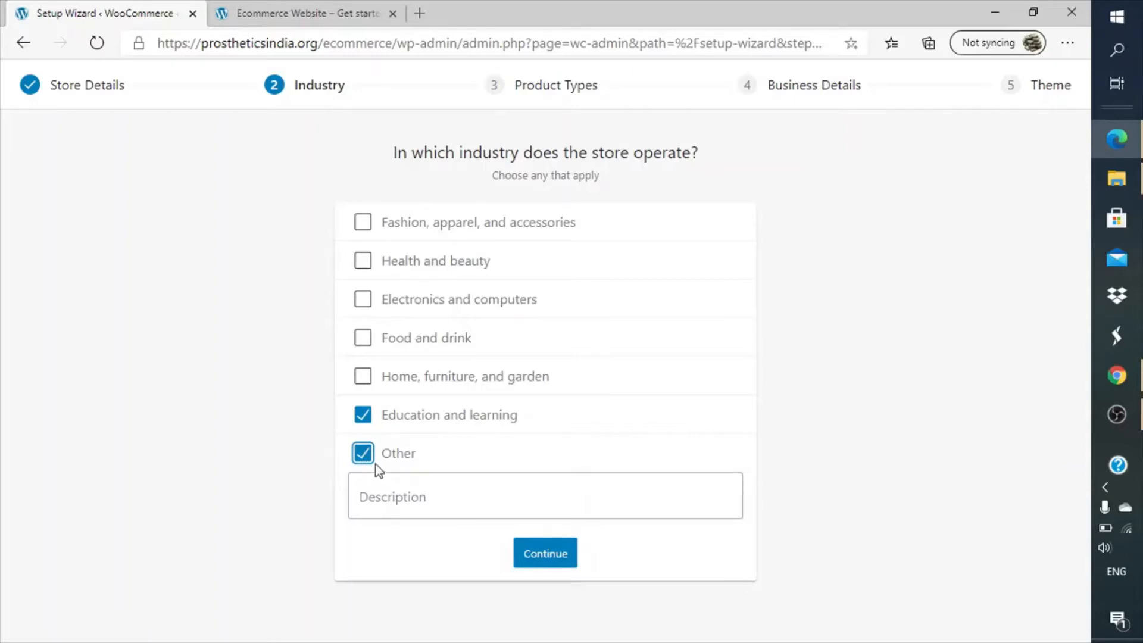
pyautogui.click(370, 461)
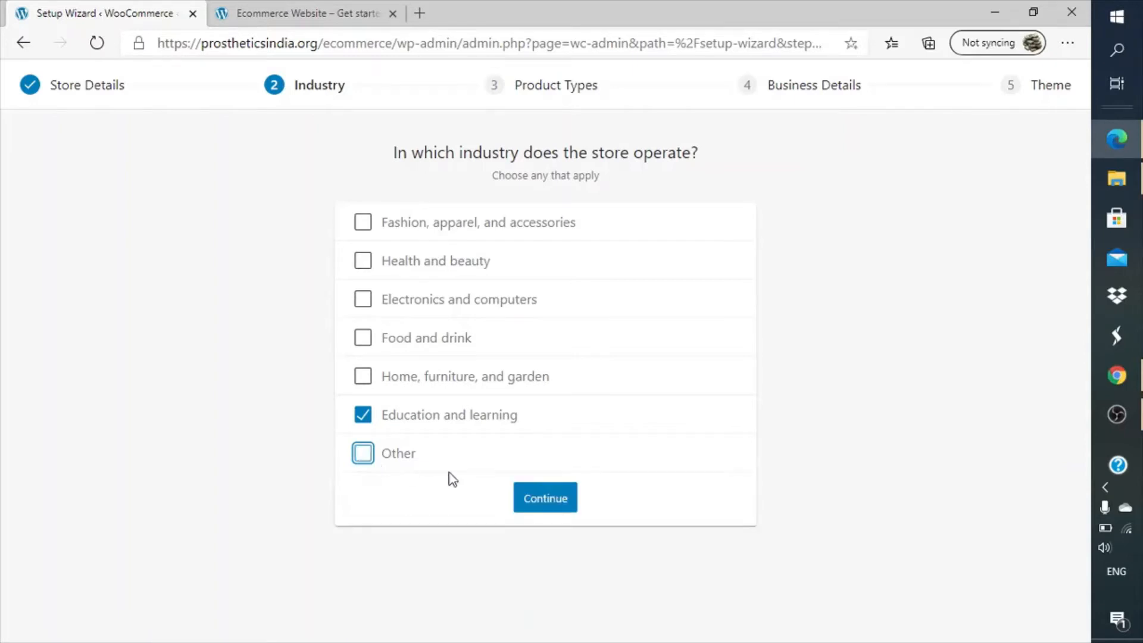
pyautogui.click(539, 499)
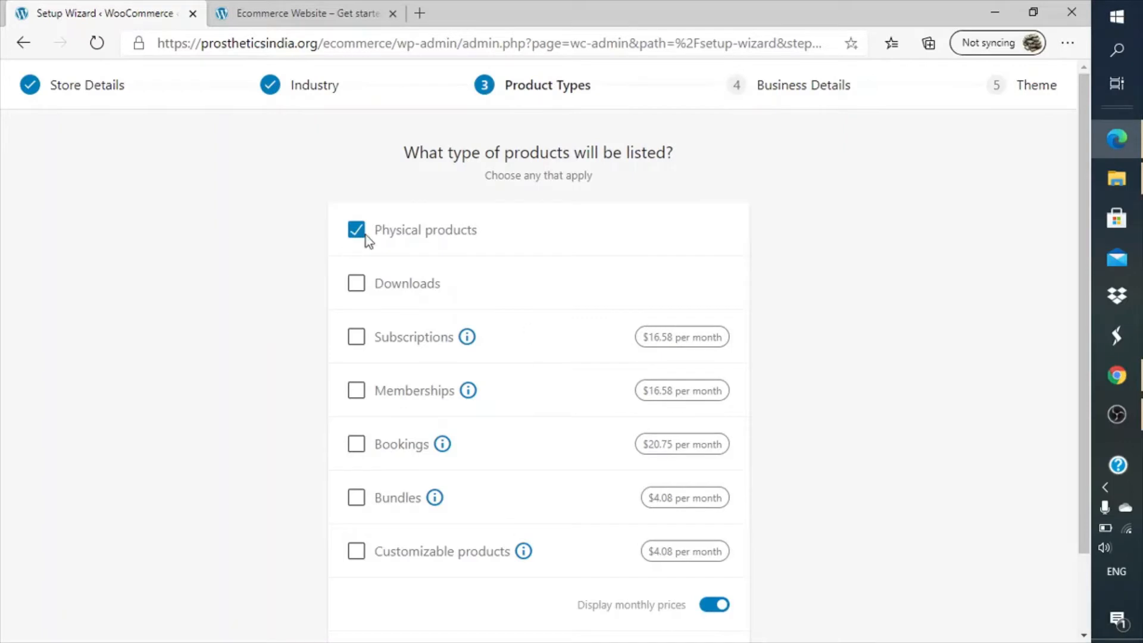
# - Include Downloads alongside Physical products as the listed product types and continue to the business details
pyautogui.click(357, 297)
pyautogui.scroll(-2, 562, 418)
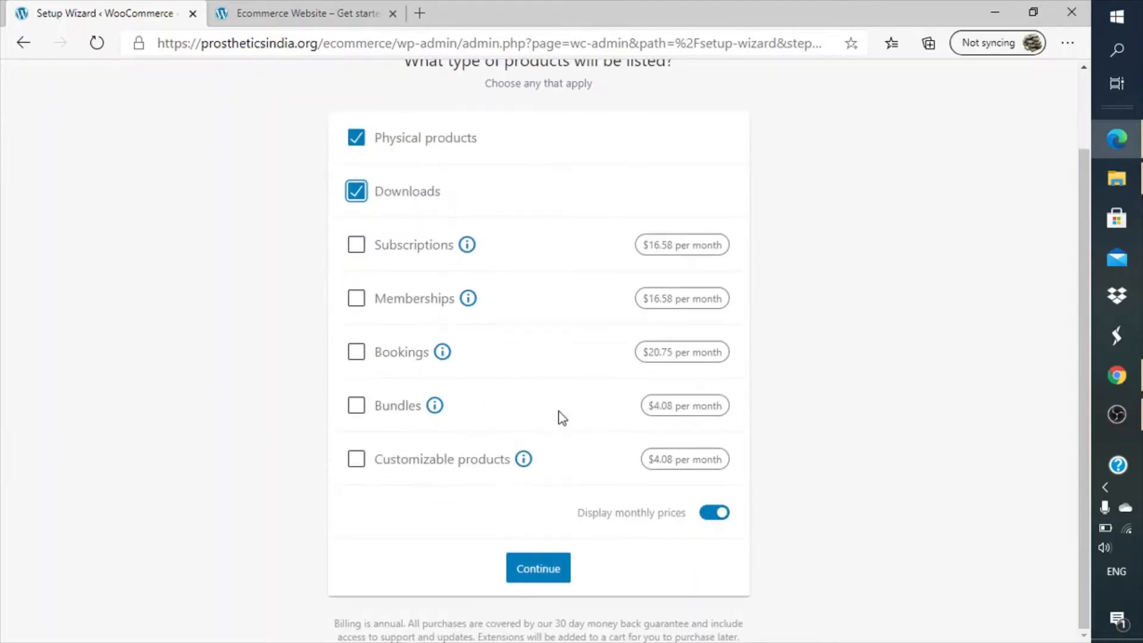
pyautogui.scroll(1, 561, 417)
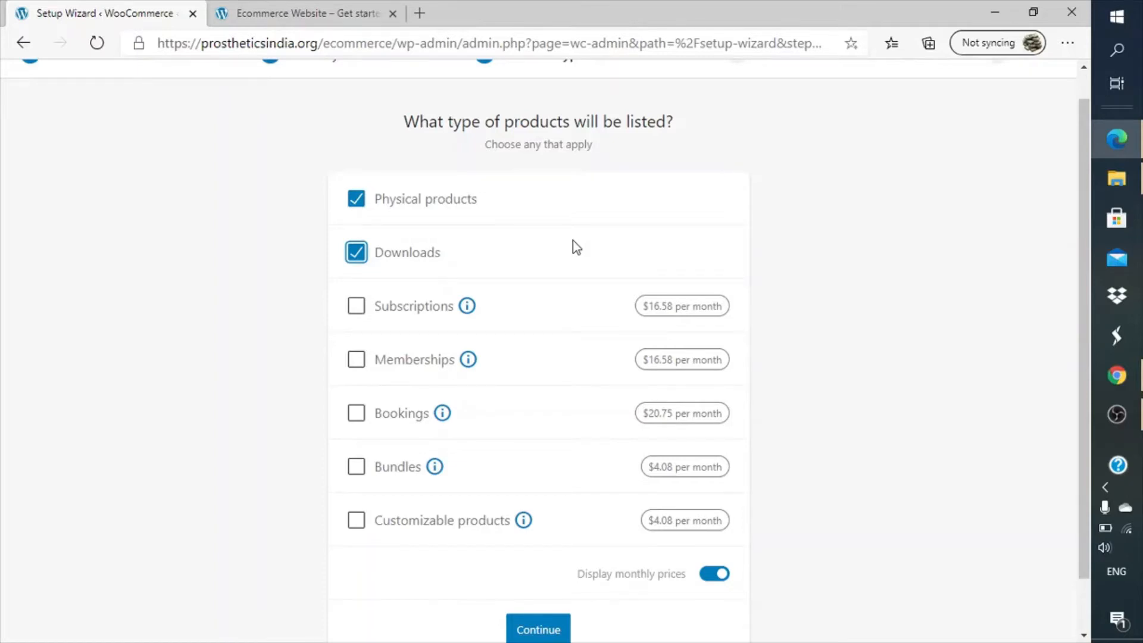
pyautogui.scroll(-1, 616, 338)
pyautogui.click(546, 565)
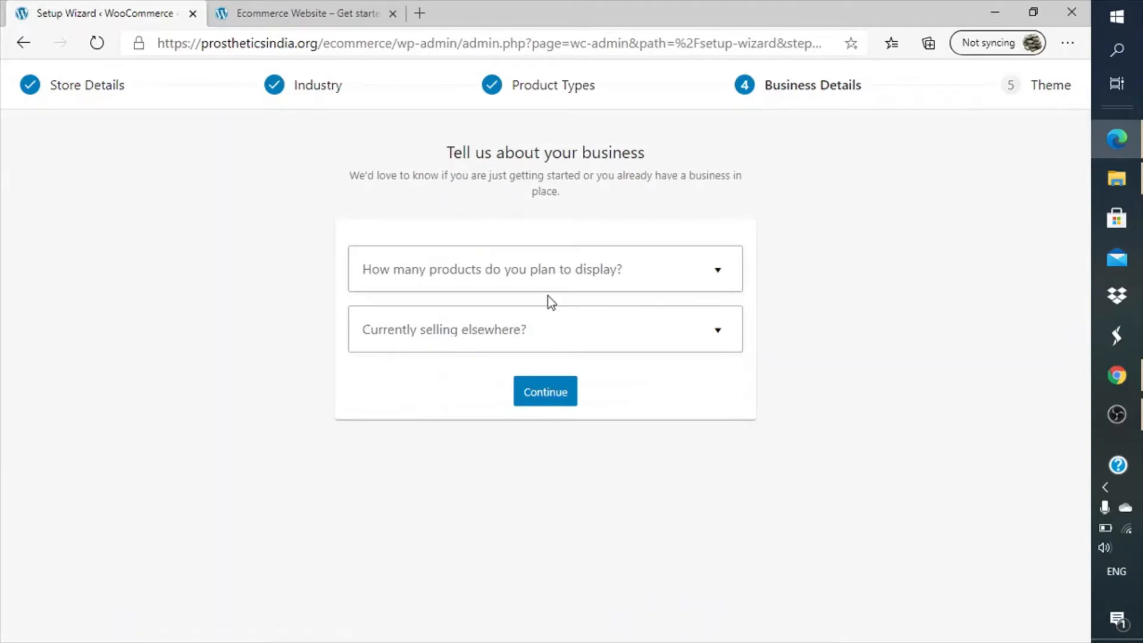
# - Set the planned number of displayed products to 1 - 10 and answer No to currently selling elsewhere
pyautogui.click(536, 278)
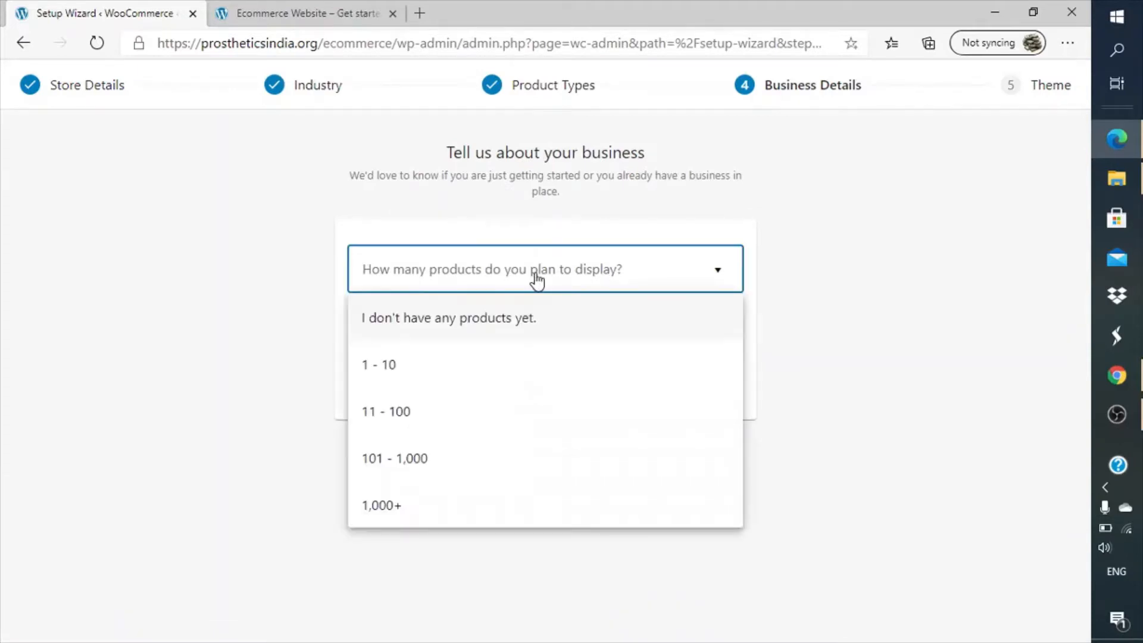
pyautogui.click(423, 363)
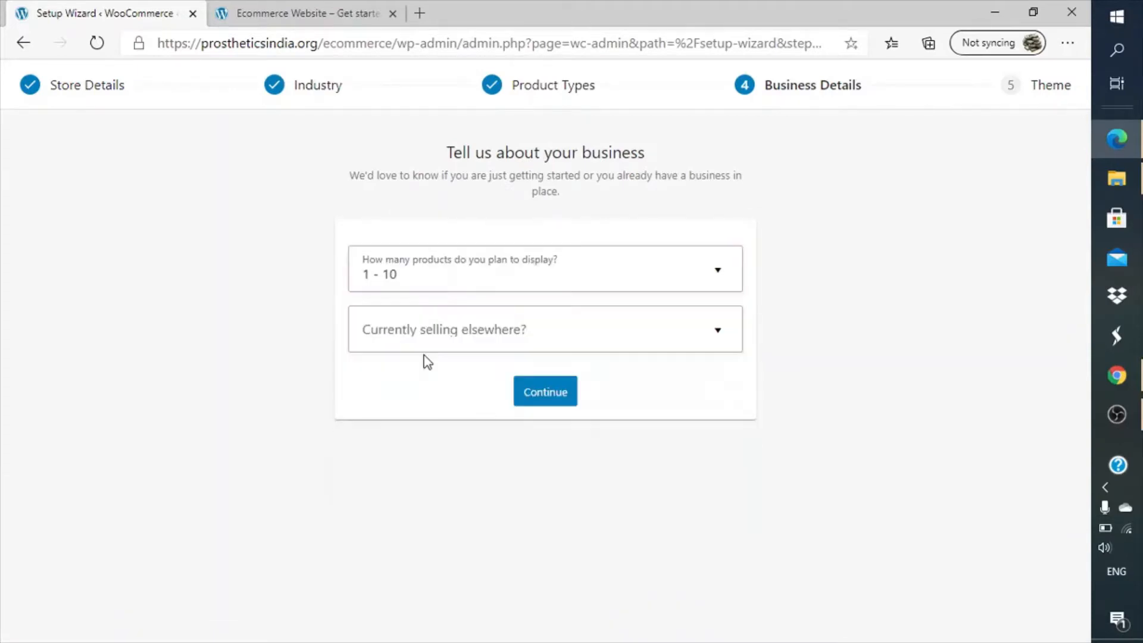
pyautogui.click(469, 339)
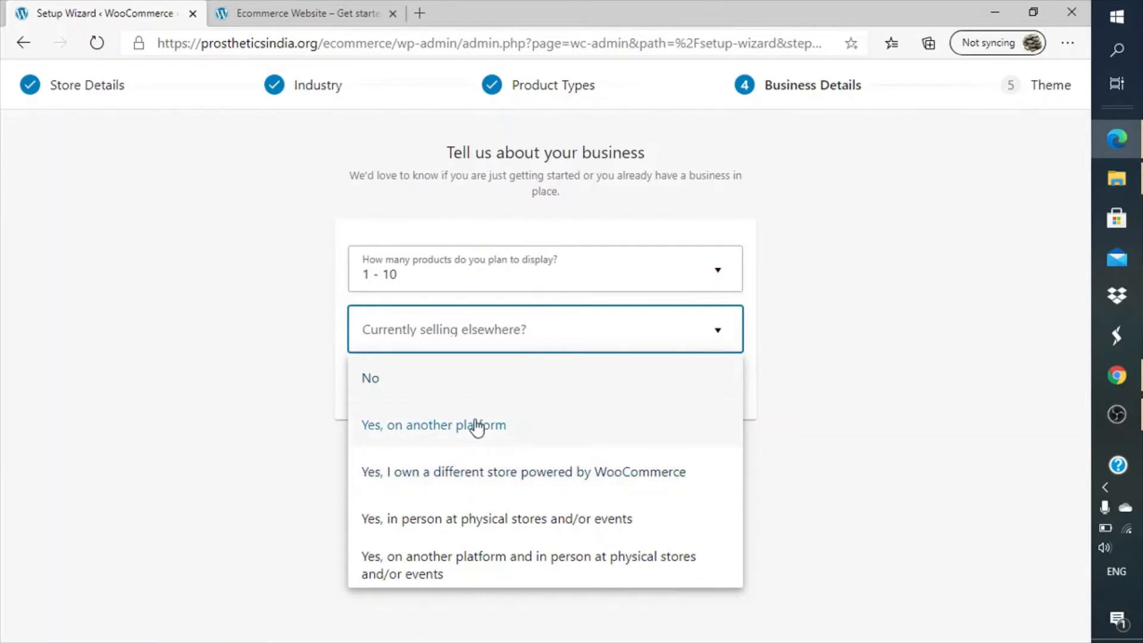
pyautogui.click(492, 375)
# - Turn off the Facebook, Mailchimp, Creative Mail and Google Ads extensions and submit the business details
pyautogui.scroll(-2, 565, 462)
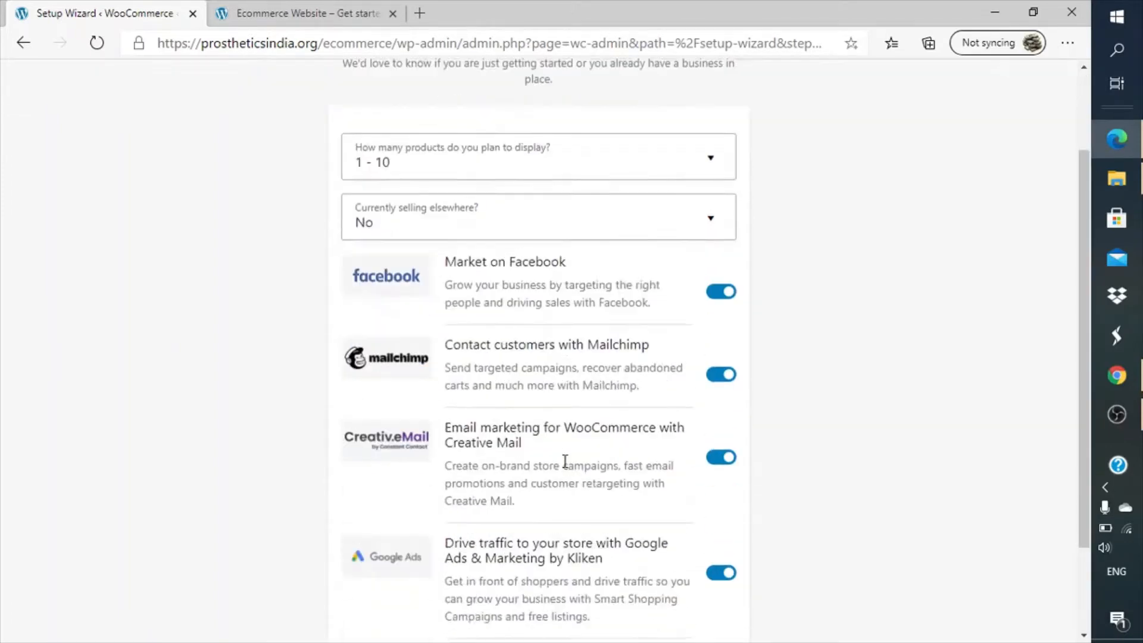
pyautogui.scroll(-2, 565, 462)
pyautogui.scroll(3, 565, 462)
pyautogui.scroll(-3, 565, 462)
pyautogui.scroll(1, 565, 462)
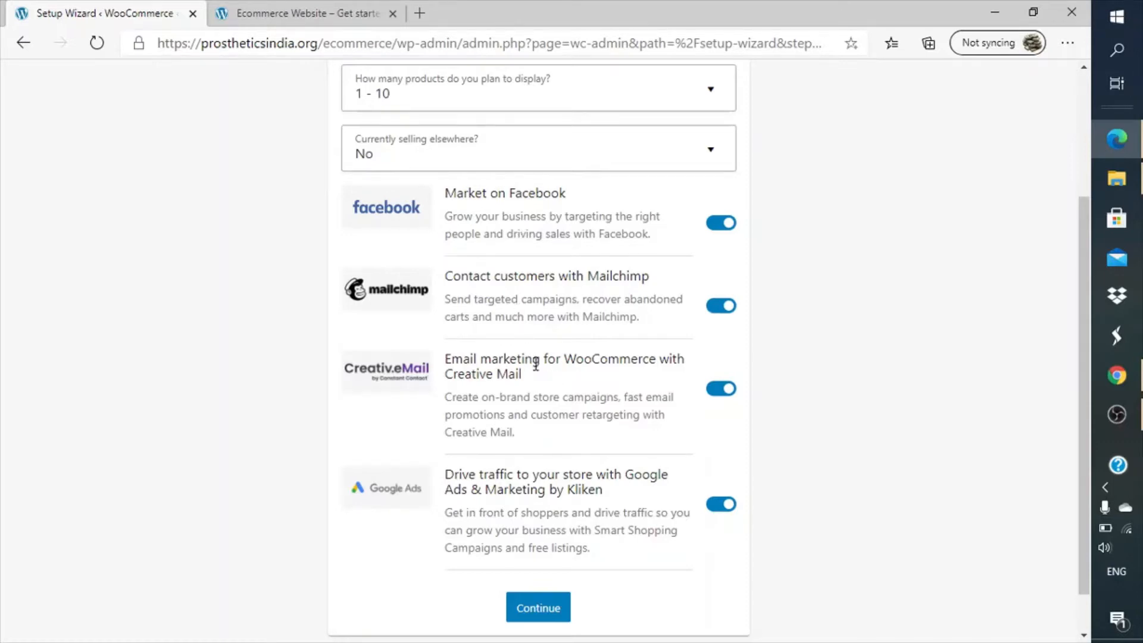
pyautogui.scroll(-1, 533, 363)
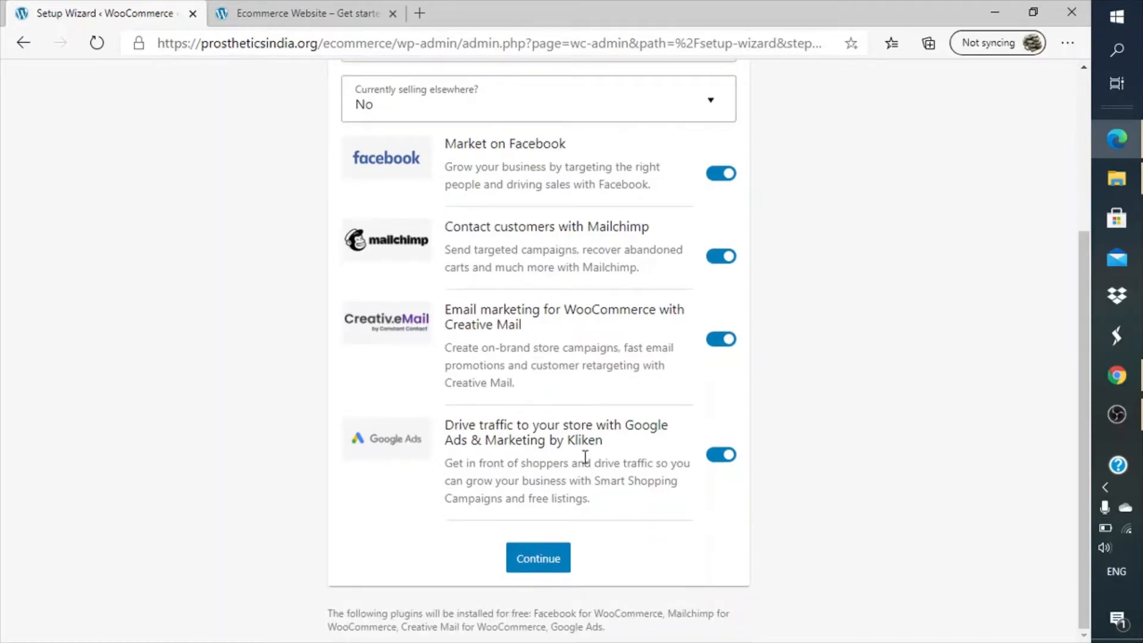
pyautogui.scroll(2, 586, 456)
pyautogui.scroll(-2, 585, 457)
pyautogui.click(721, 174)
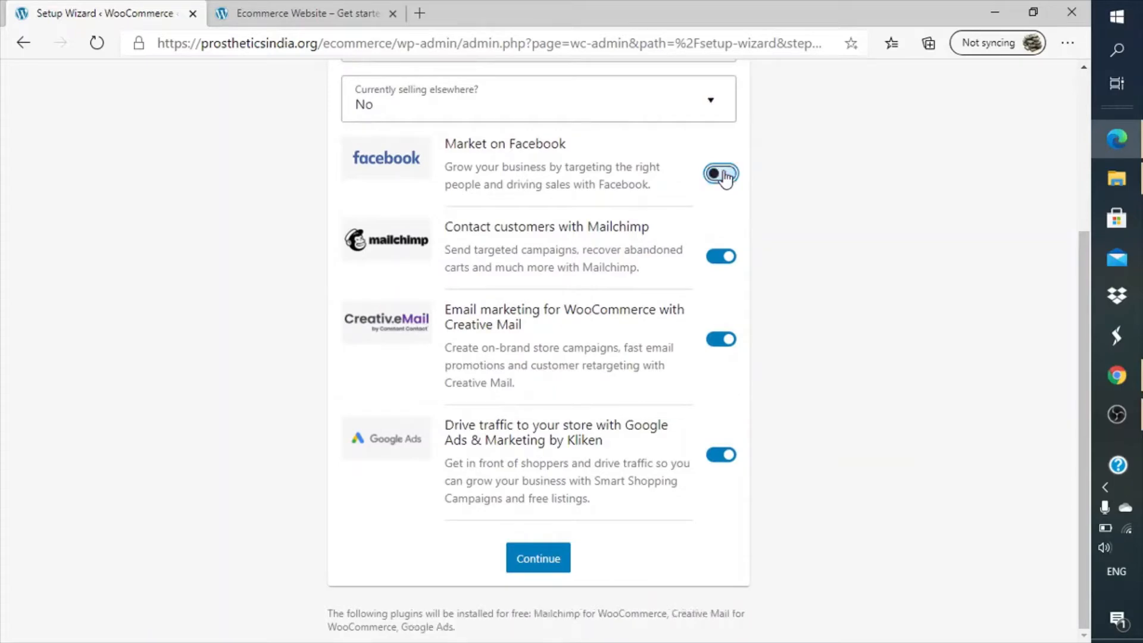
pyautogui.click(721, 256)
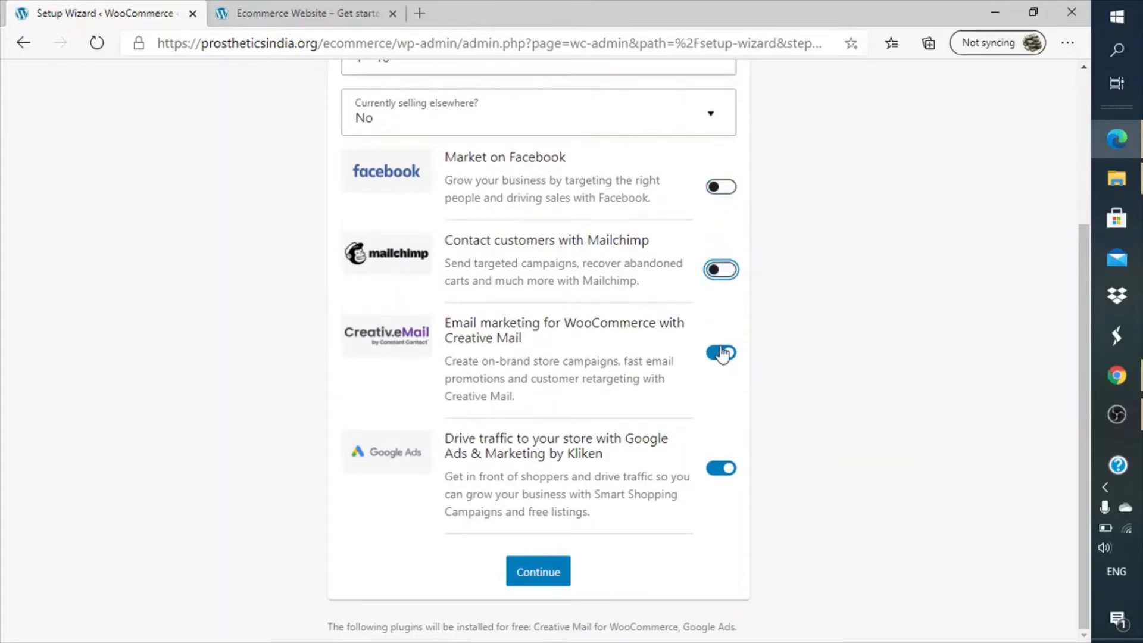
pyautogui.click(722, 353)
pyautogui.click(721, 469)
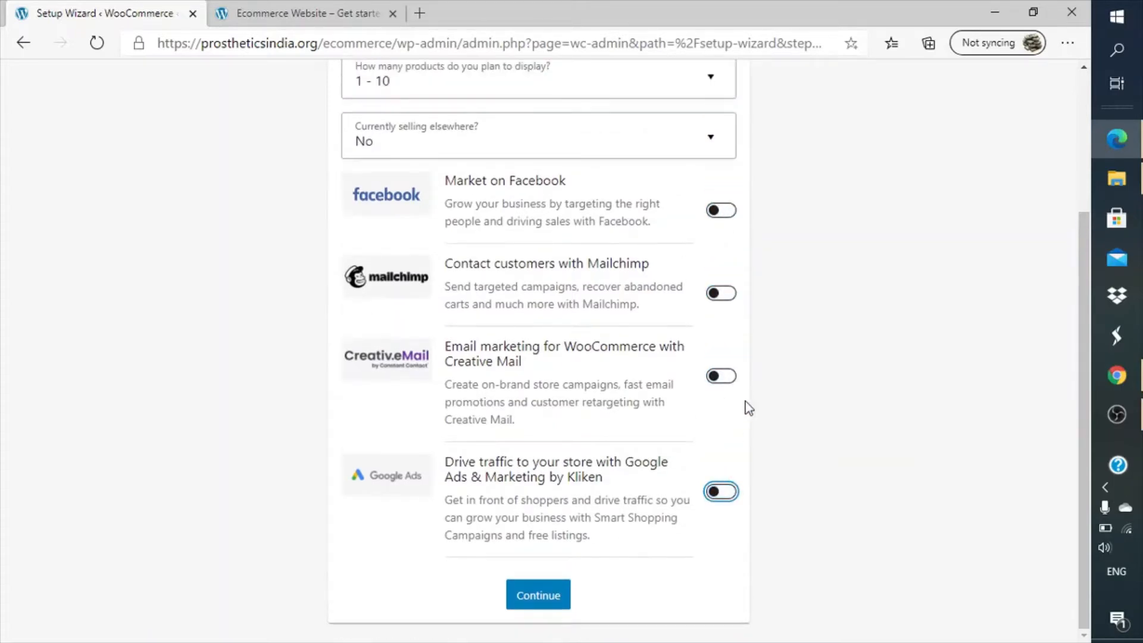
pyautogui.scroll(3, 747, 405)
pyautogui.scroll(-3, 749, 408)
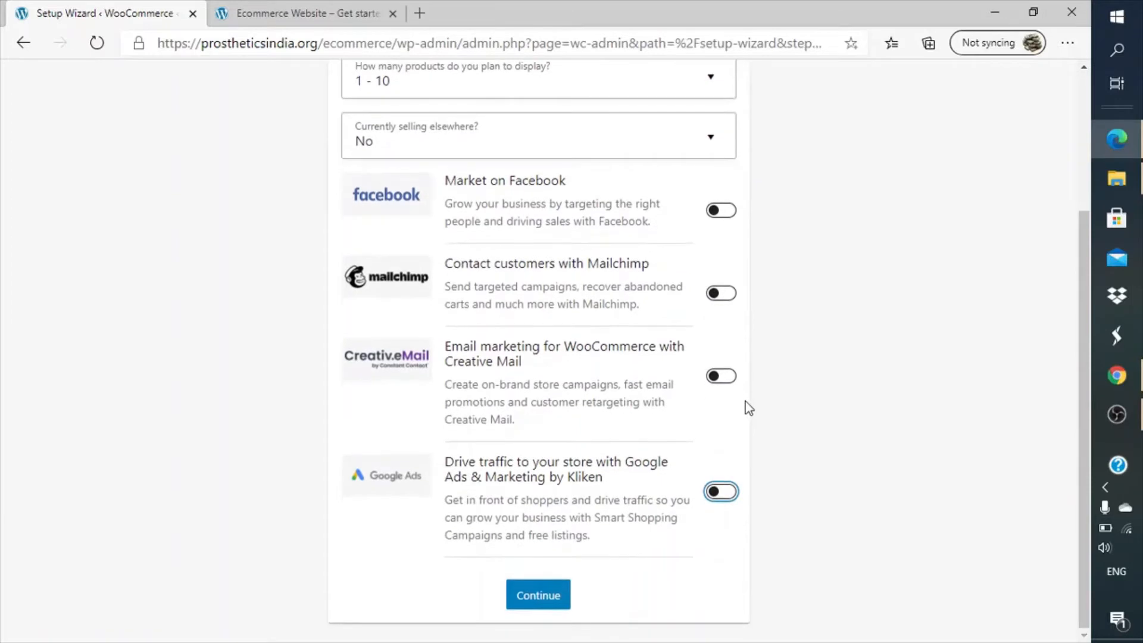
pyautogui.click(553, 599)
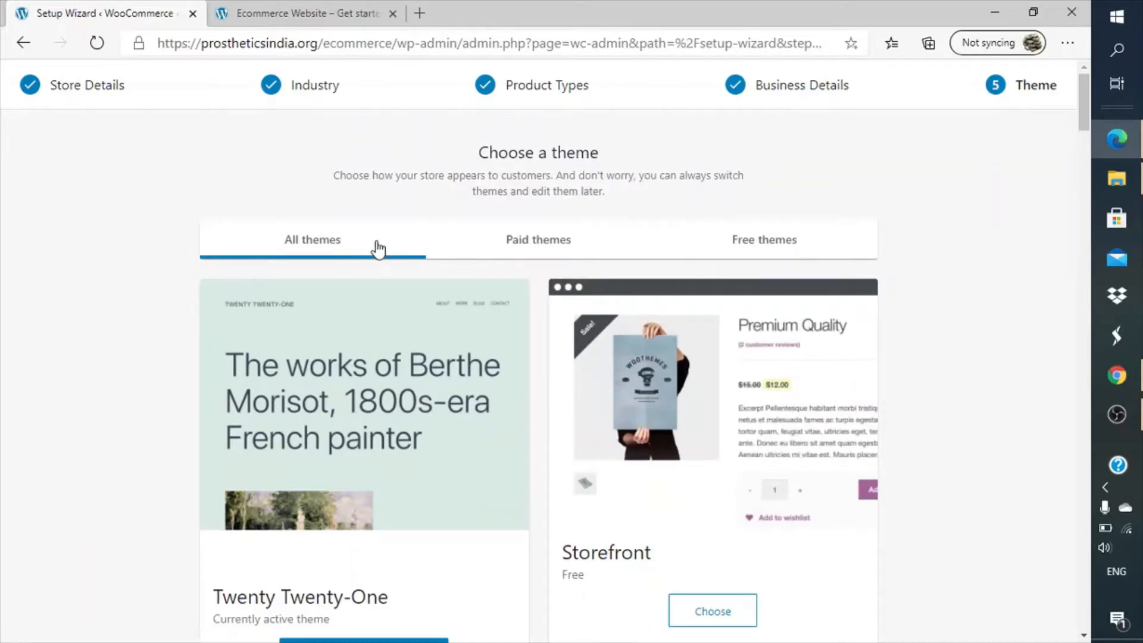
# - Look through the full range of themes offered for the store
pyautogui.scroll(-15, 529, 395)
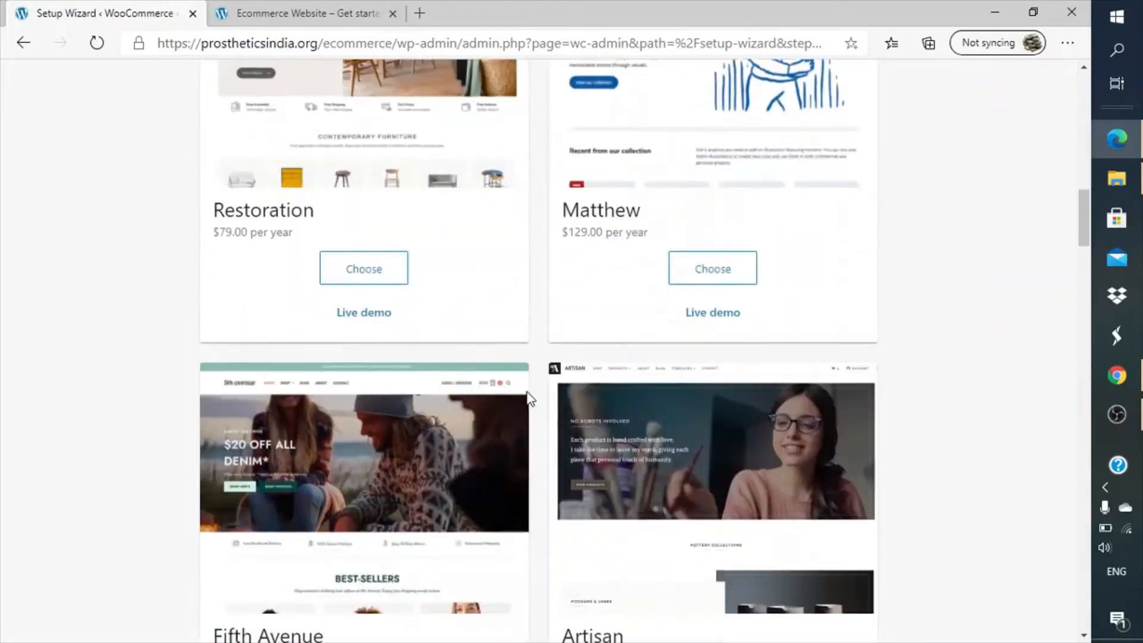
pyautogui.scroll(-5, 528, 396)
pyautogui.scroll(3, 528, 396)
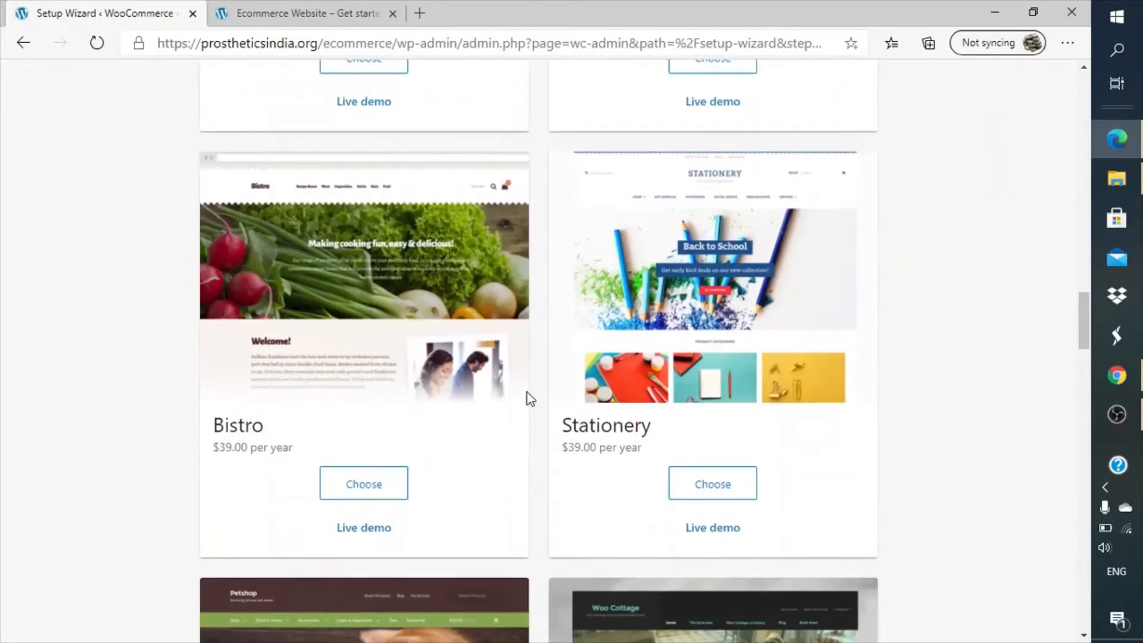
pyautogui.scroll(-10, 528, 396)
pyautogui.scroll(15, 528, 395)
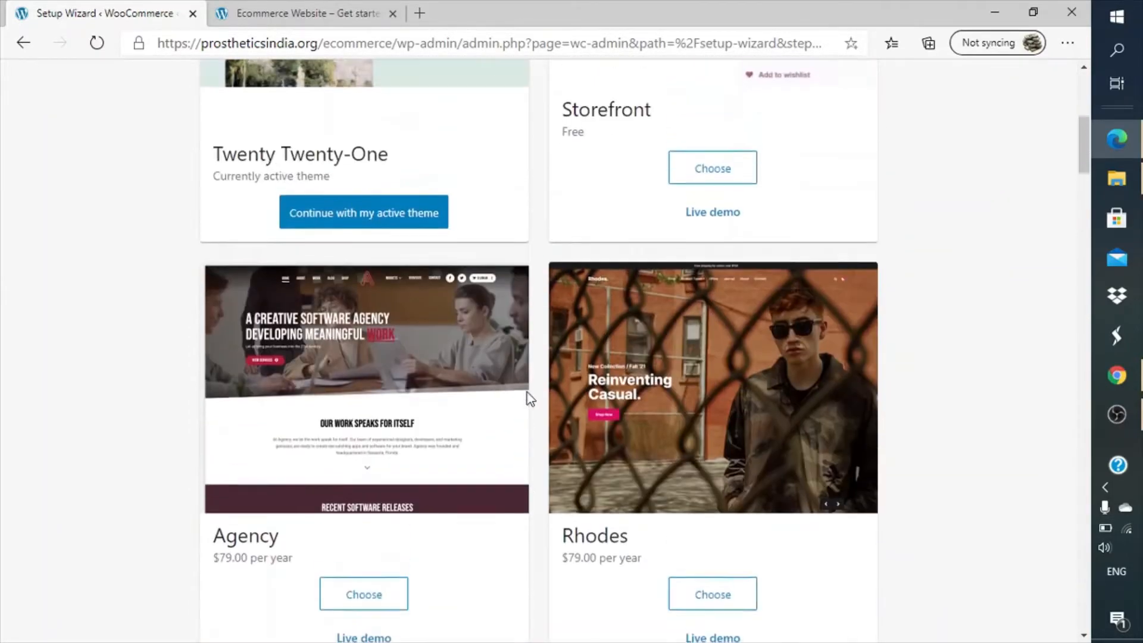
pyautogui.scroll(3, 528, 396)
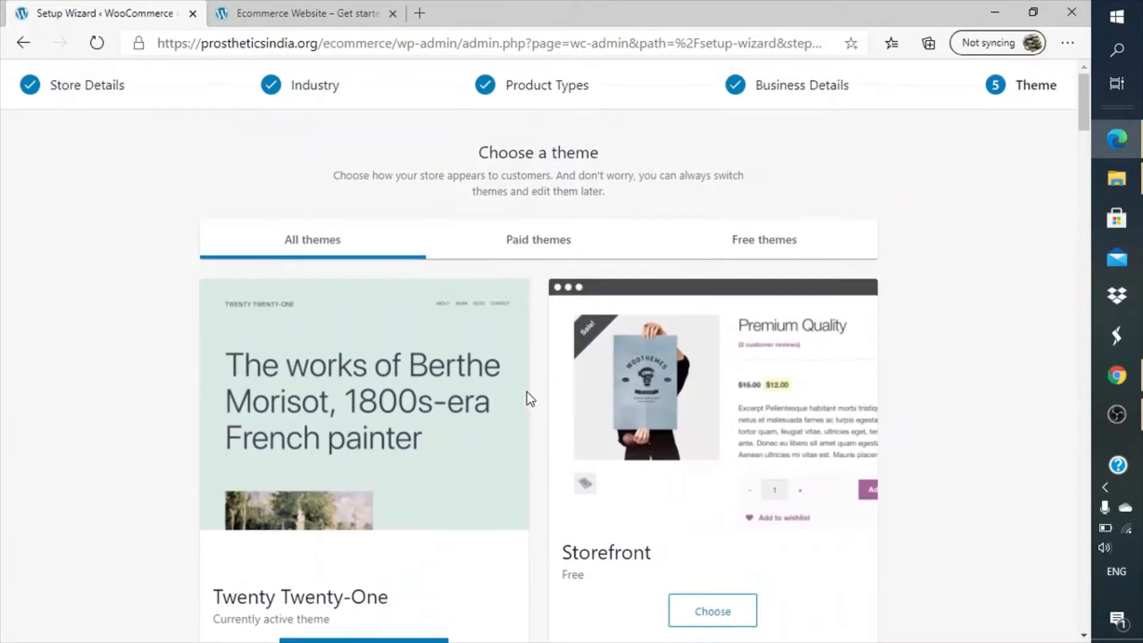
# - Limit the theme selection to free themes and examine the ones on offer
pyautogui.click(744, 239)
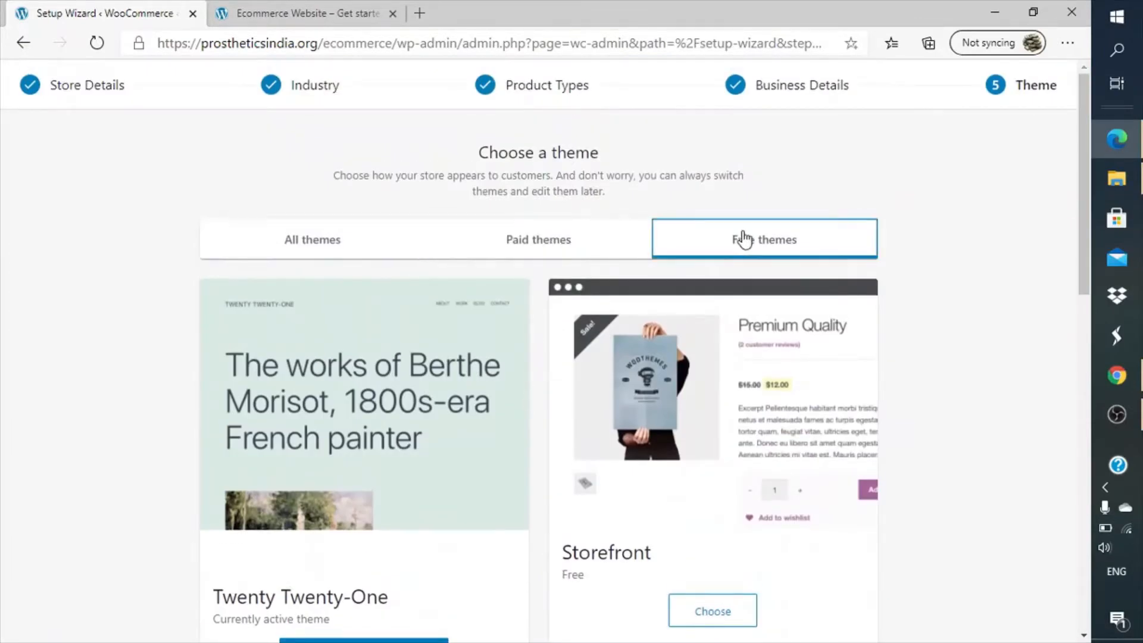
pyautogui.scroll(-10, 948, 321)
pyautogui.scroll(10, 946, 318)
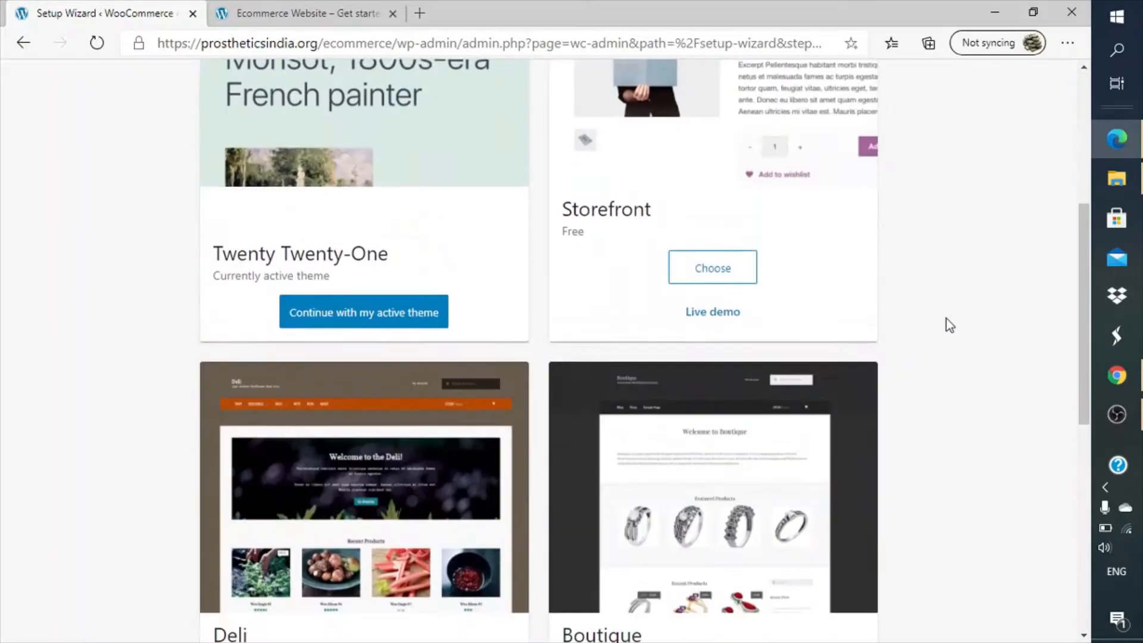
pyautogui.scroll(-7, 945, 318)
pyautogui.scroll(7, 945, 318)
pyautogui.scroll(-10, 946, 319)
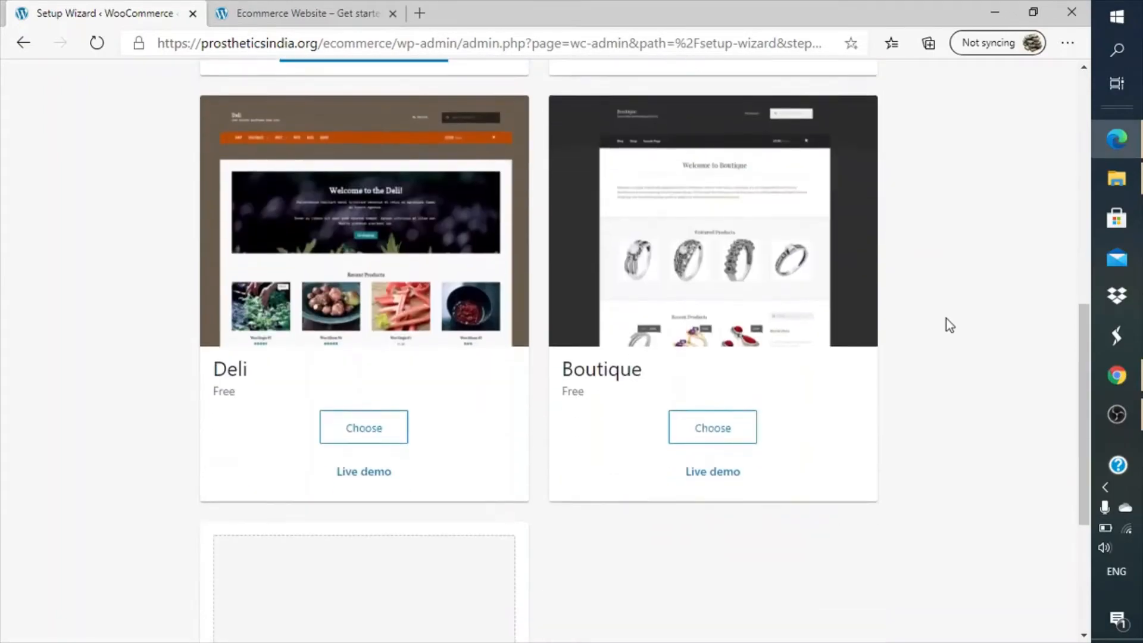
pyautogui.scroll(10, 947, 320)
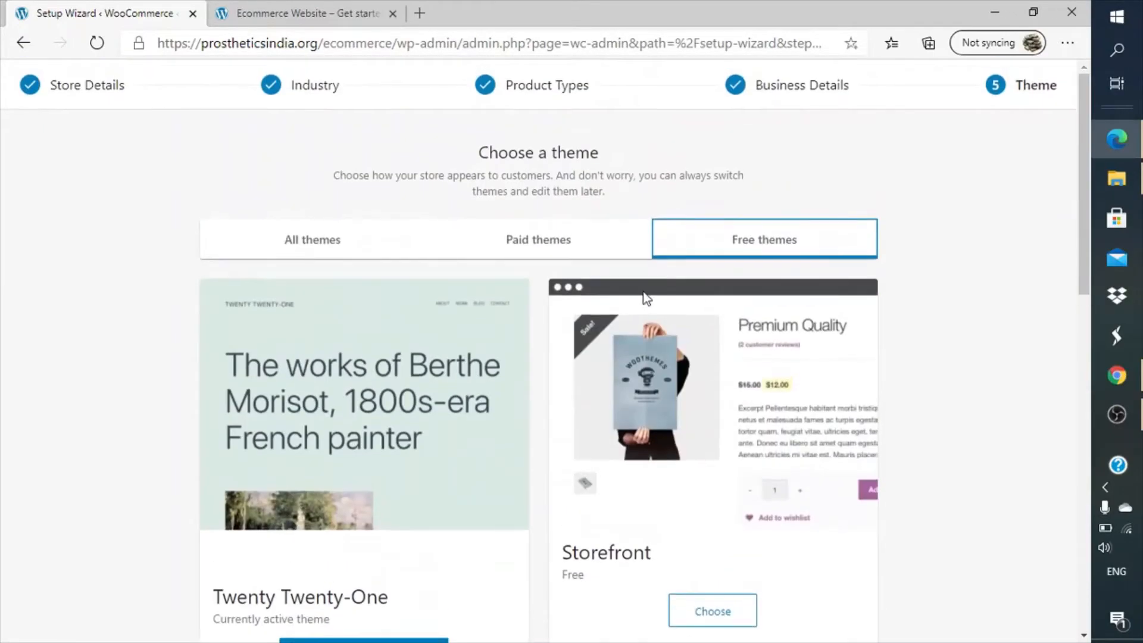
# - Limit the theme selection to paid themes and look through the ones on offer
pyautogui.click(551, 247)
pyautogui.scroll(-15, 813, 397)
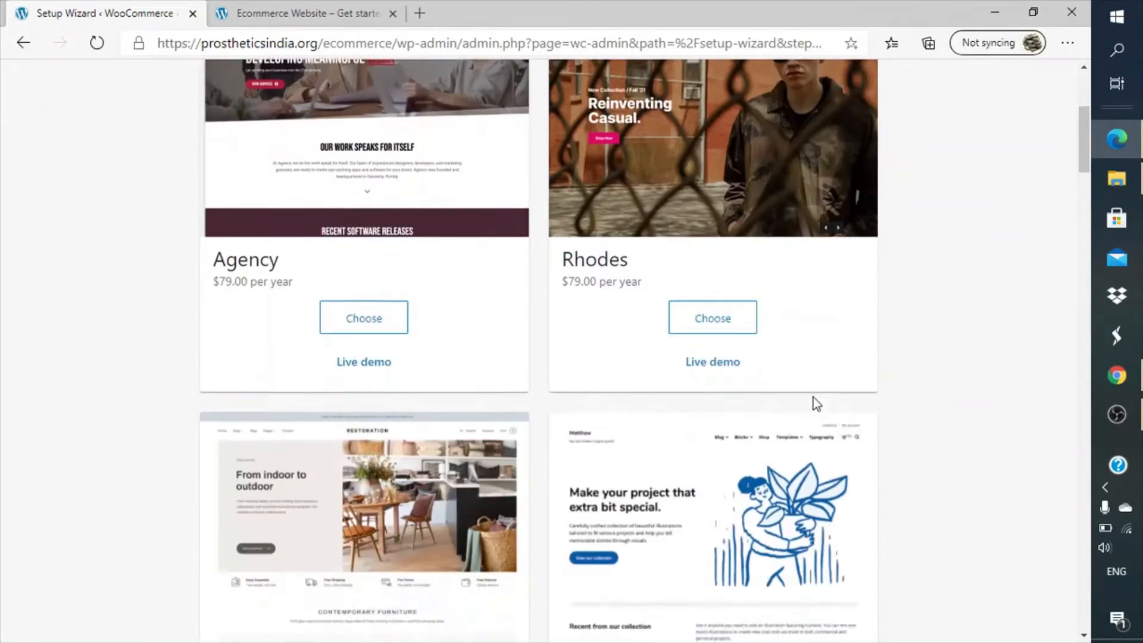
pyautogui.scroll(-15, 816, 404)
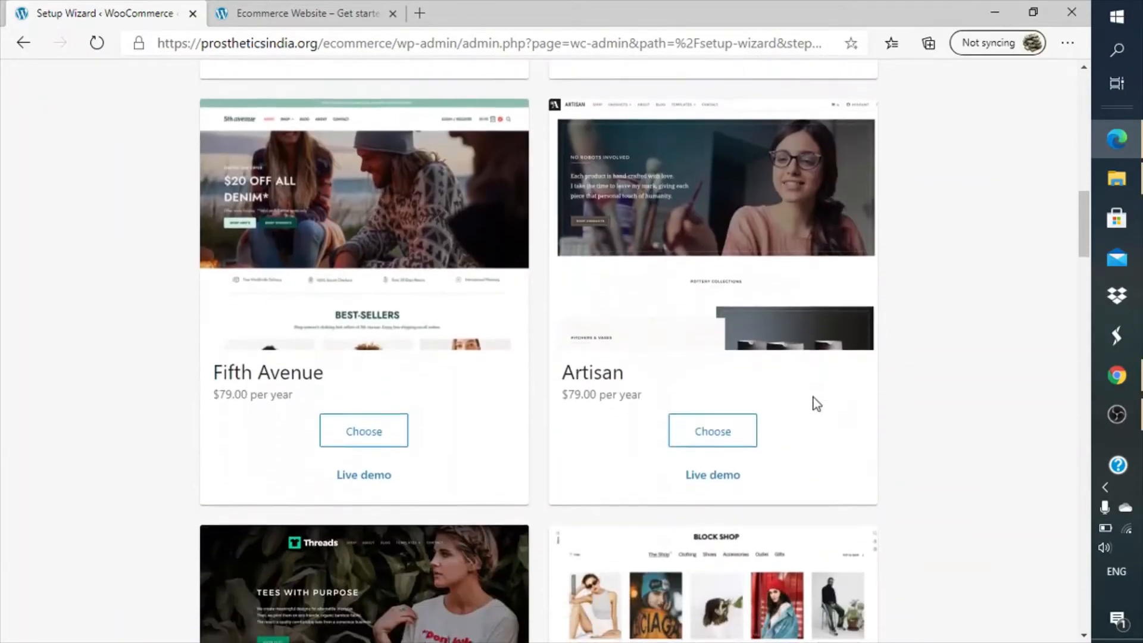
pyautogui.scroll(-7, 816, 404)
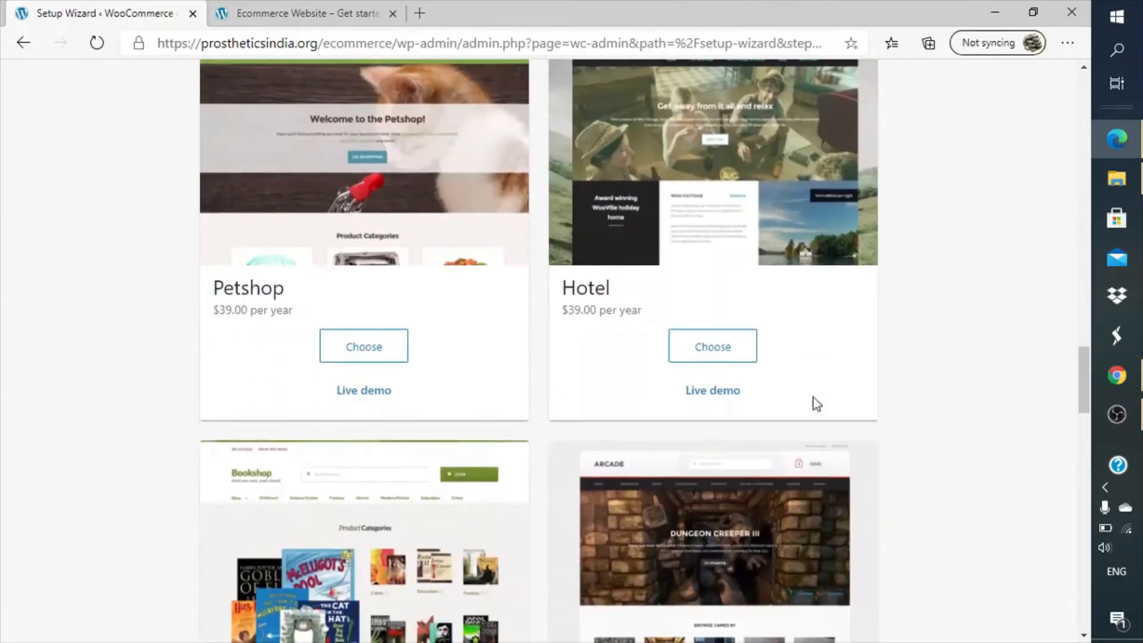
pyautogui.scroll(20, 816, 403)
pyautogui.scroll(15, 815, 404)
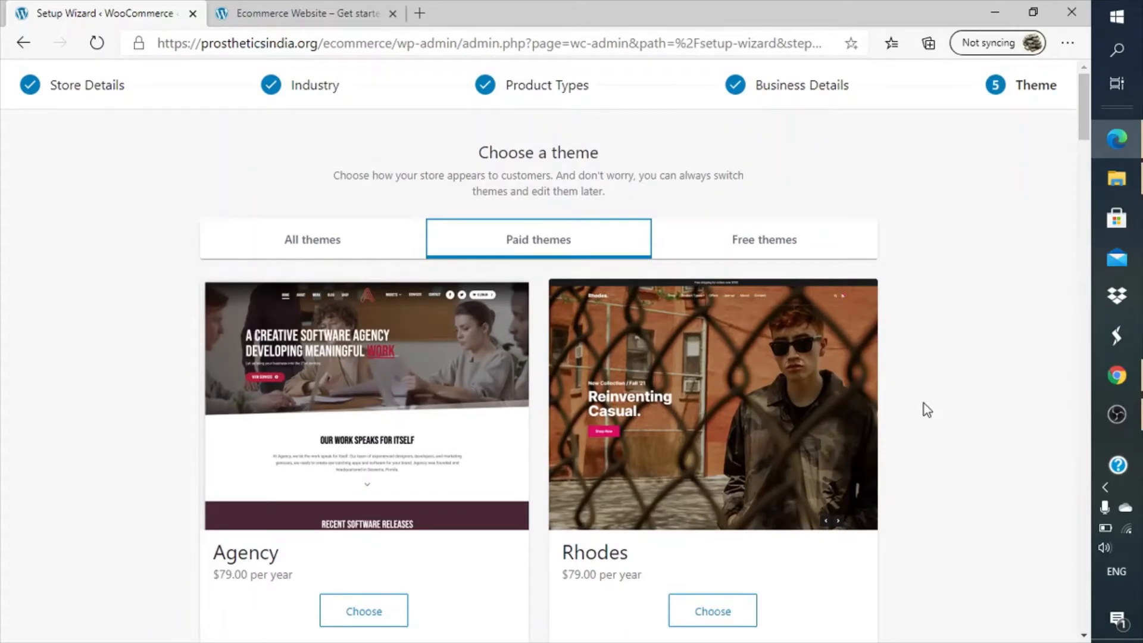
# - Show the free themes again and choose Storefront as the store's theme
pyautogui.click(756, 241)
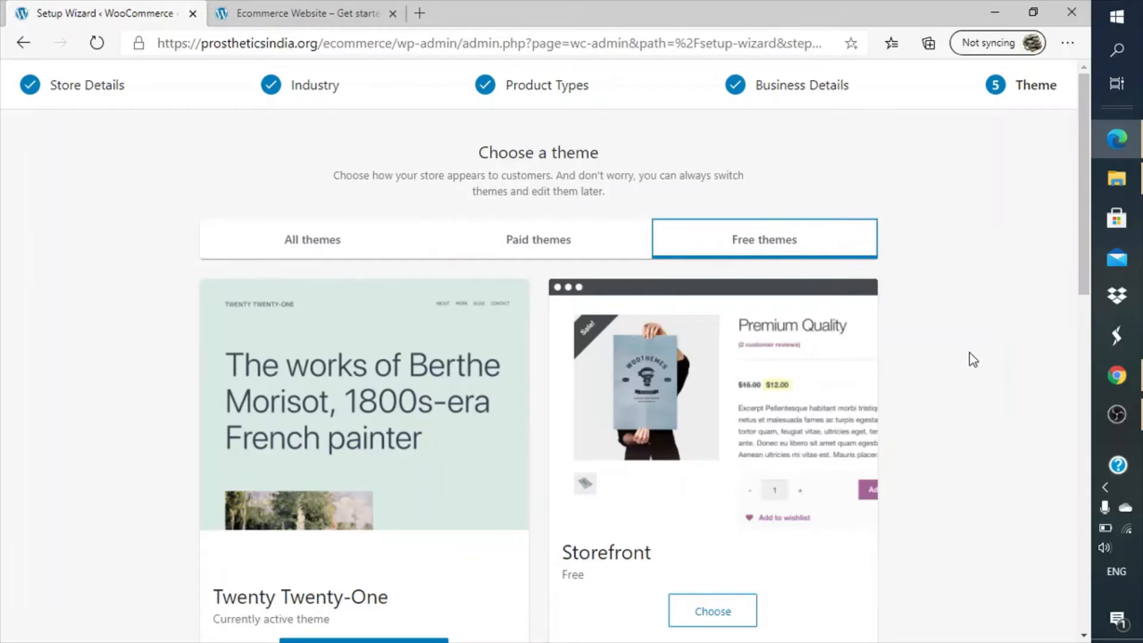
pyautogui.scroll(-1, 973, 359)
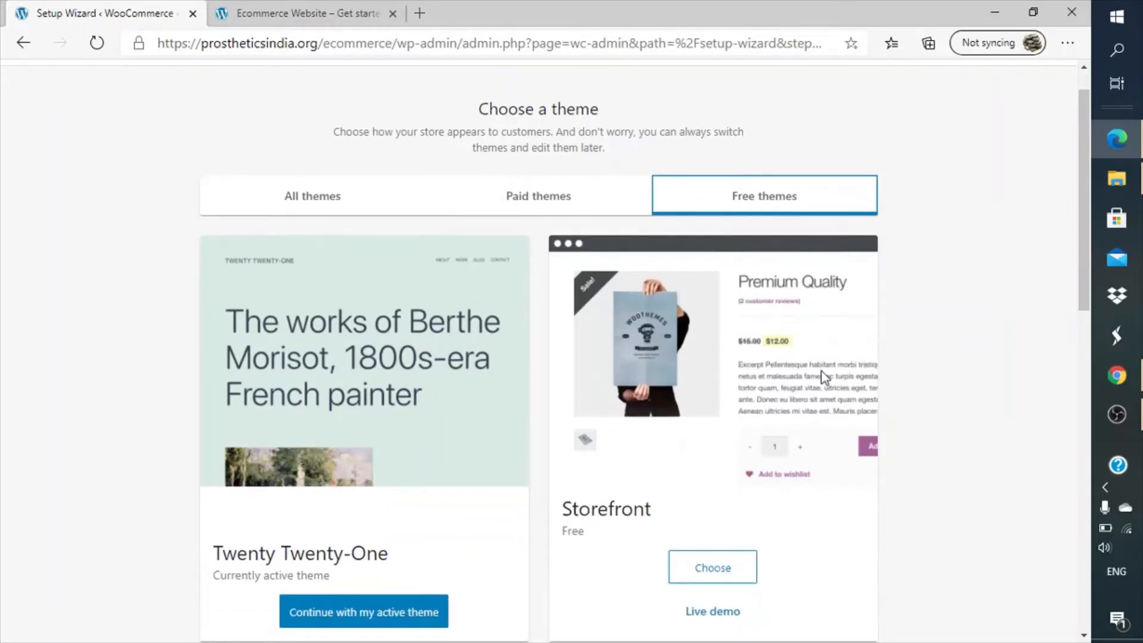
pyautogui.scroll(-3, 844, 406)
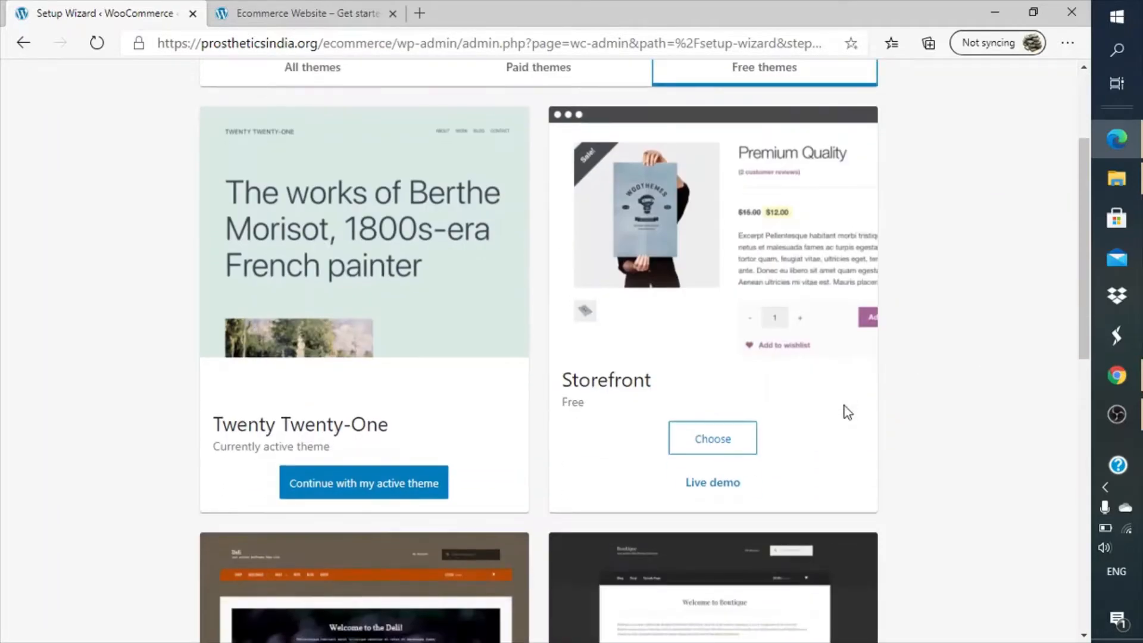
pyautogui.click(727, 442)
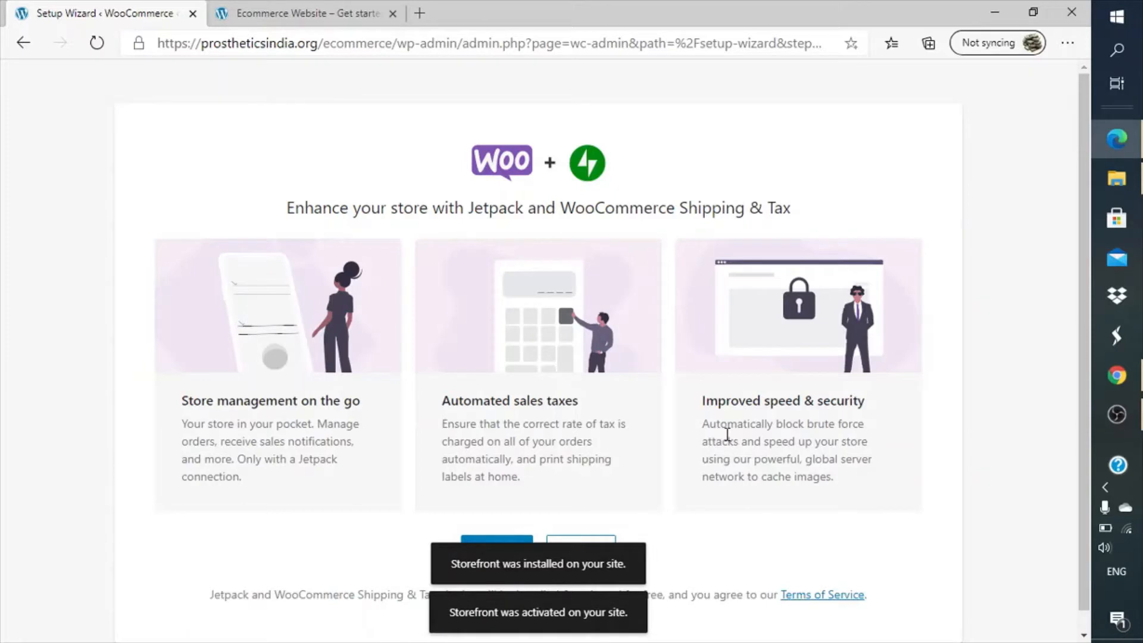
# - Decline the offer to enhance the store with Jetpack and WooCommerce Shipping & Tax
pyautogui.scroll(-1, 823, 509)
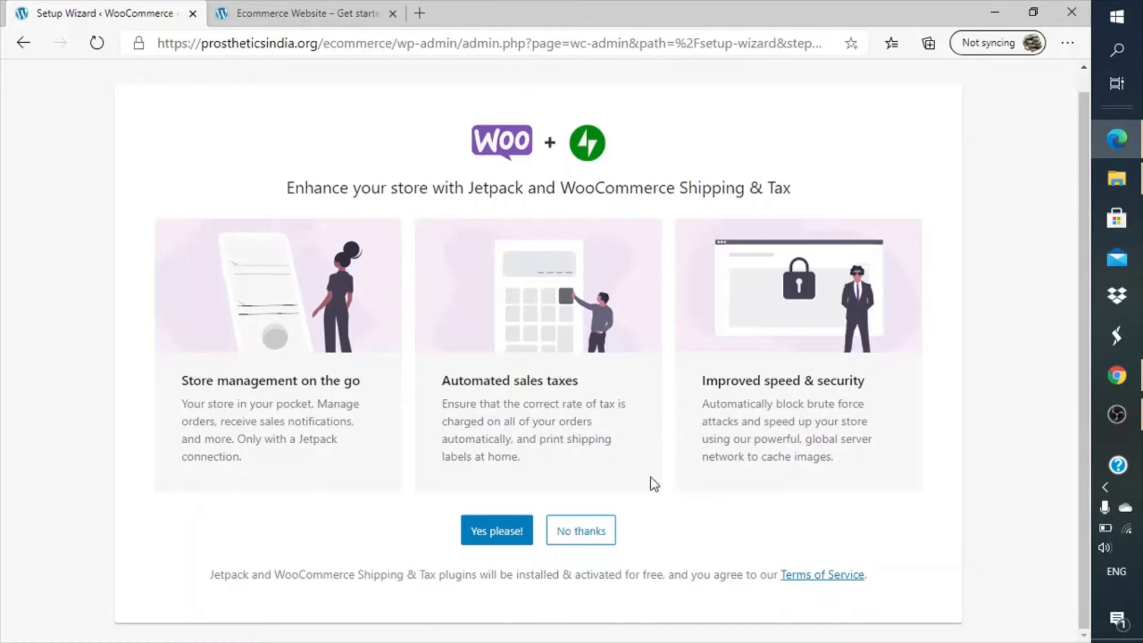
pyautogui.doubleClick(492, 189)
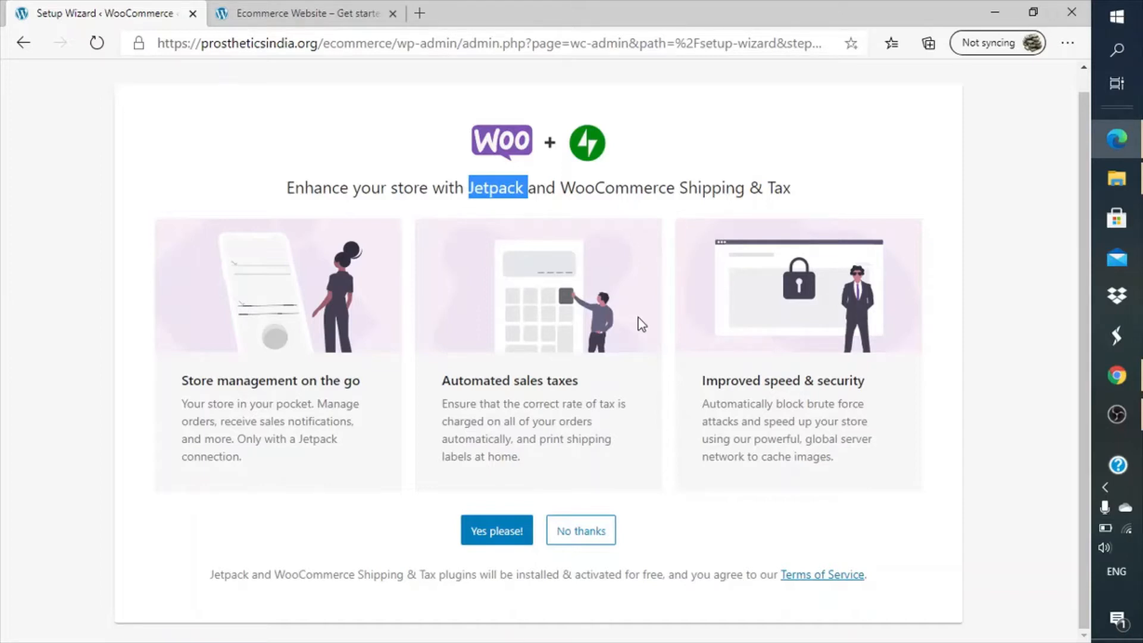
pyautogui.click(609, 531)
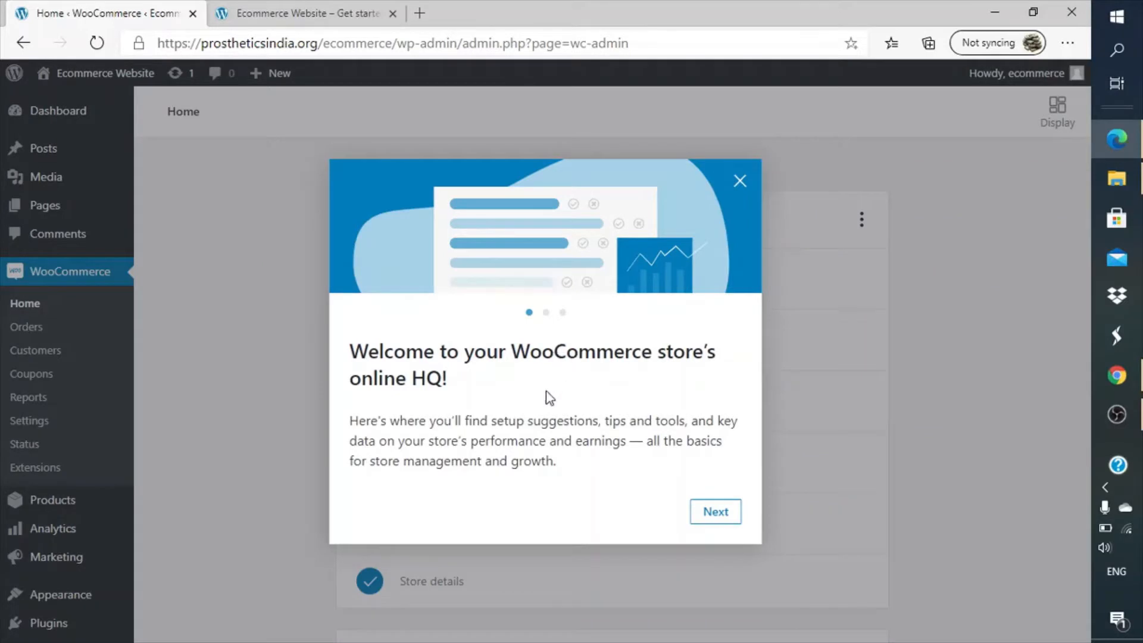
# - Go through the WooCommerce welcome introduction to its final page and close it
pyautogui.click(715, 513)
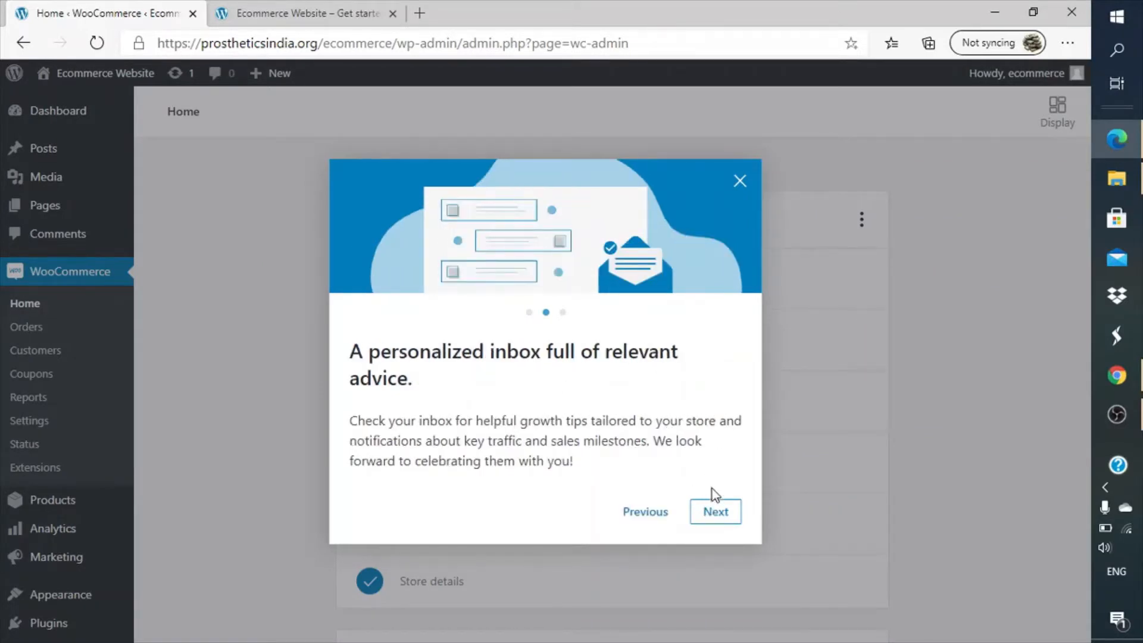
pyautogui.click(734, 524)
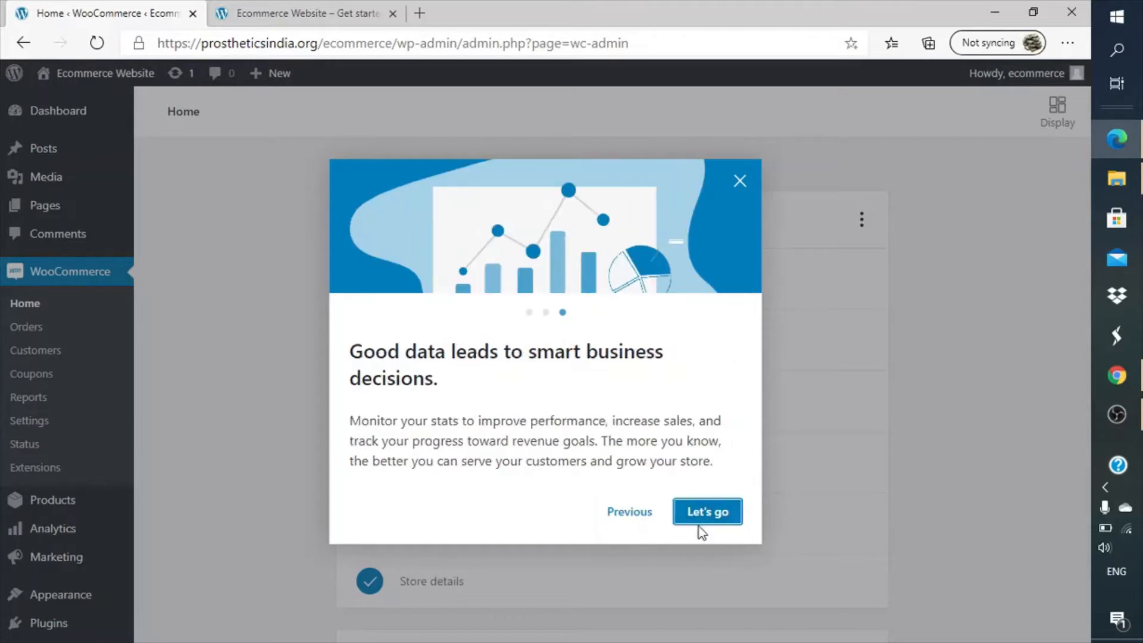
pyautogui.click(739, 184)
# - Review the Finish setup tasks and the Stats overview on the WooCommerce home page
pyautogui.scroll(-8, 797, 375)
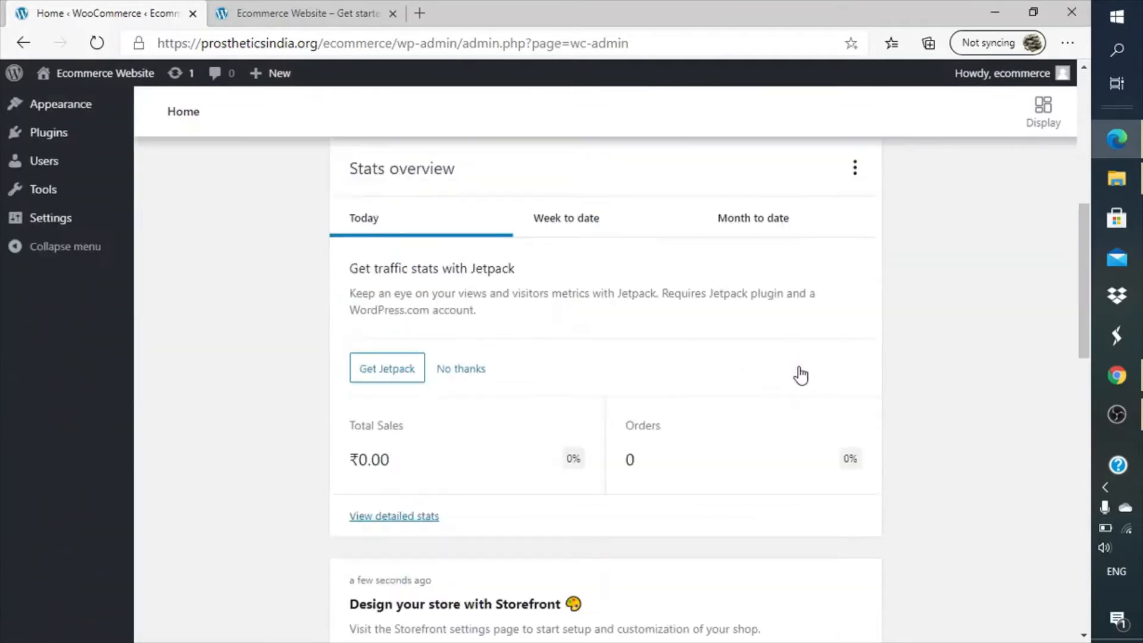
pyautogui.scroll(-4, 800, 375)
pyautogui.scroll(12, 801, 375)
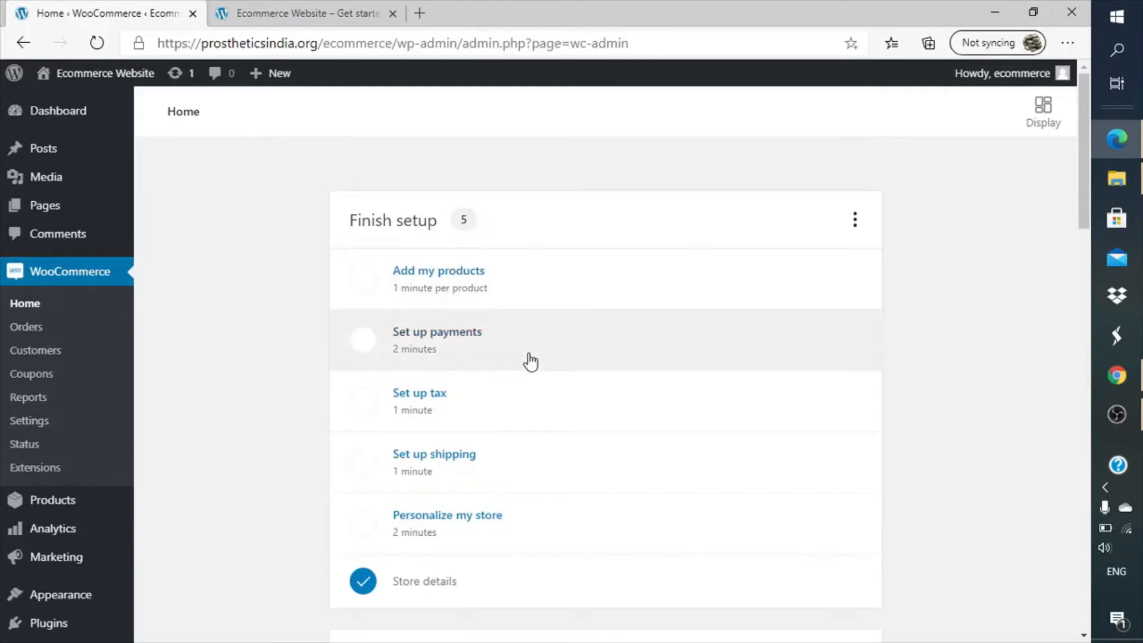
pyautogui.scroll(-7, 530, 361)
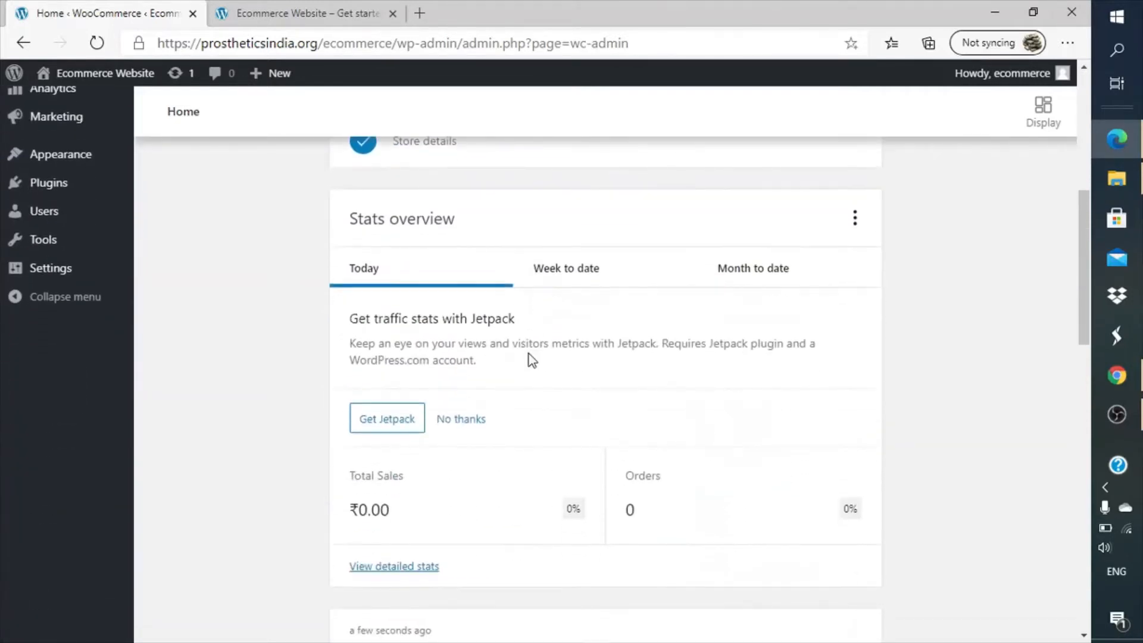
pyautogui.scroll(10, 530, 361)
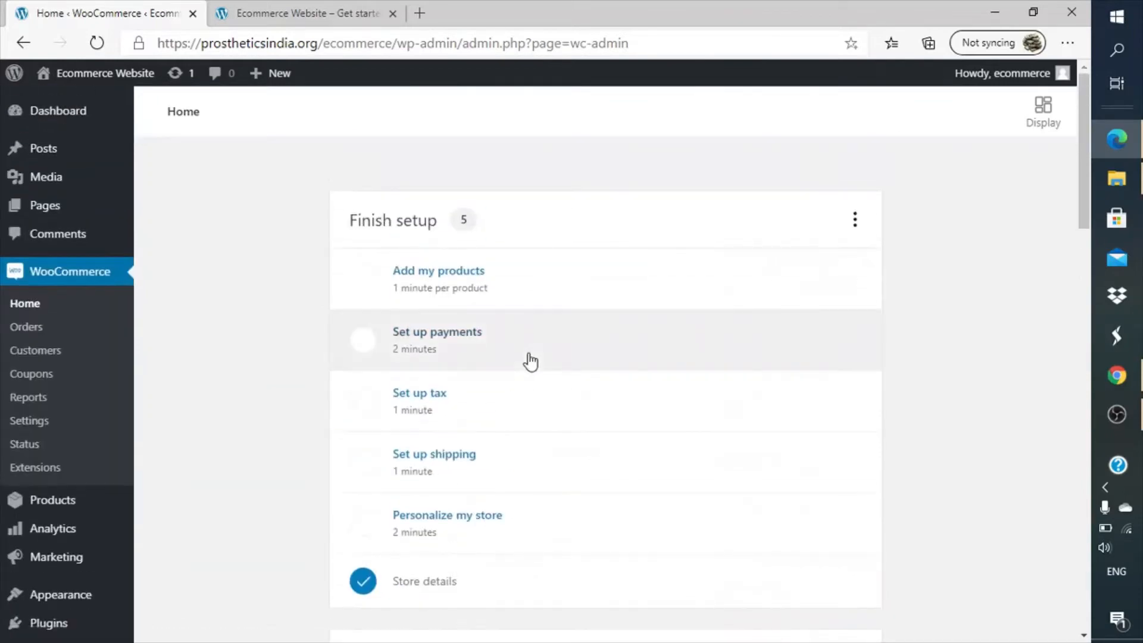
# - Reload the public Ecommerce Website page and inspect its new storefront design from header to footer
pyautogui.click(285, 2)
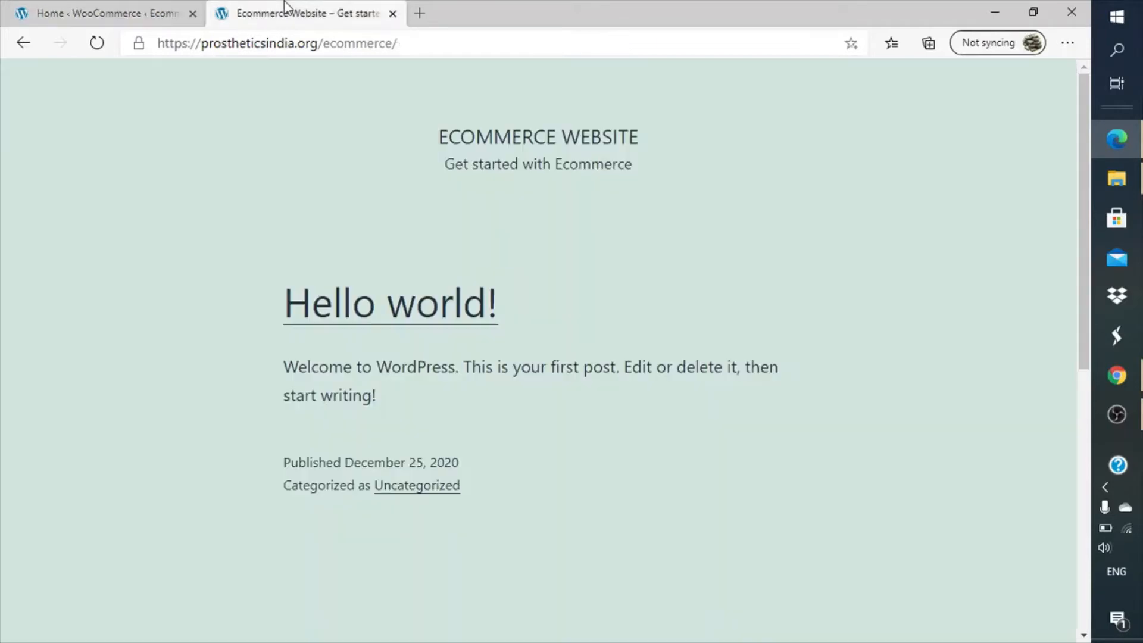
pyautogui.click(425, 41)
pyautogui.press('Return')
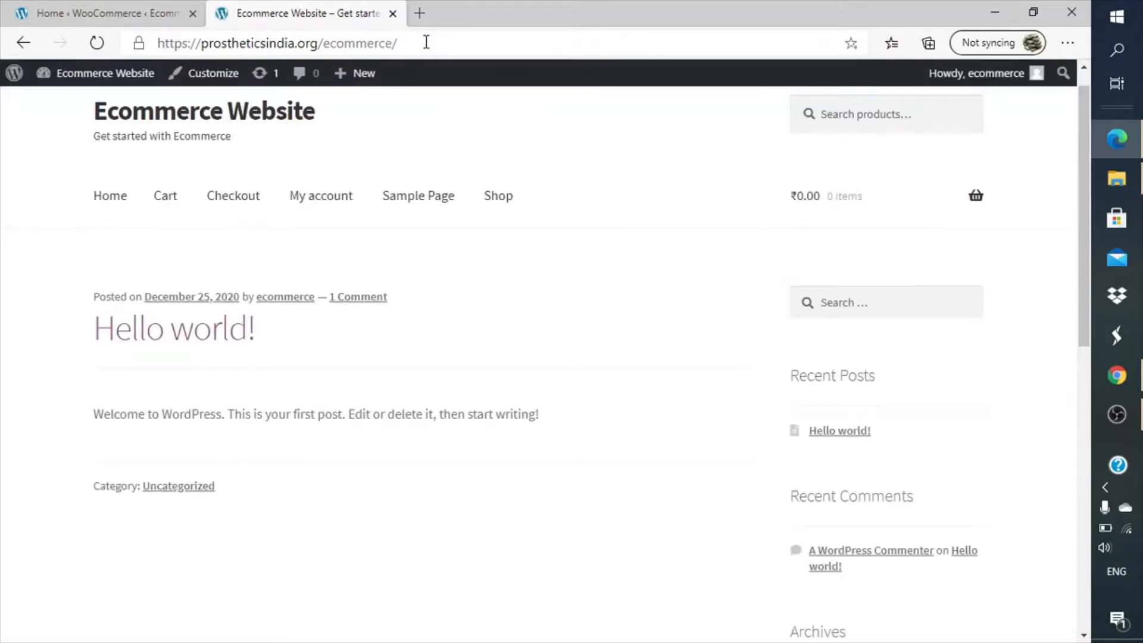
pyautogui.scroll(-10, 474, 319)
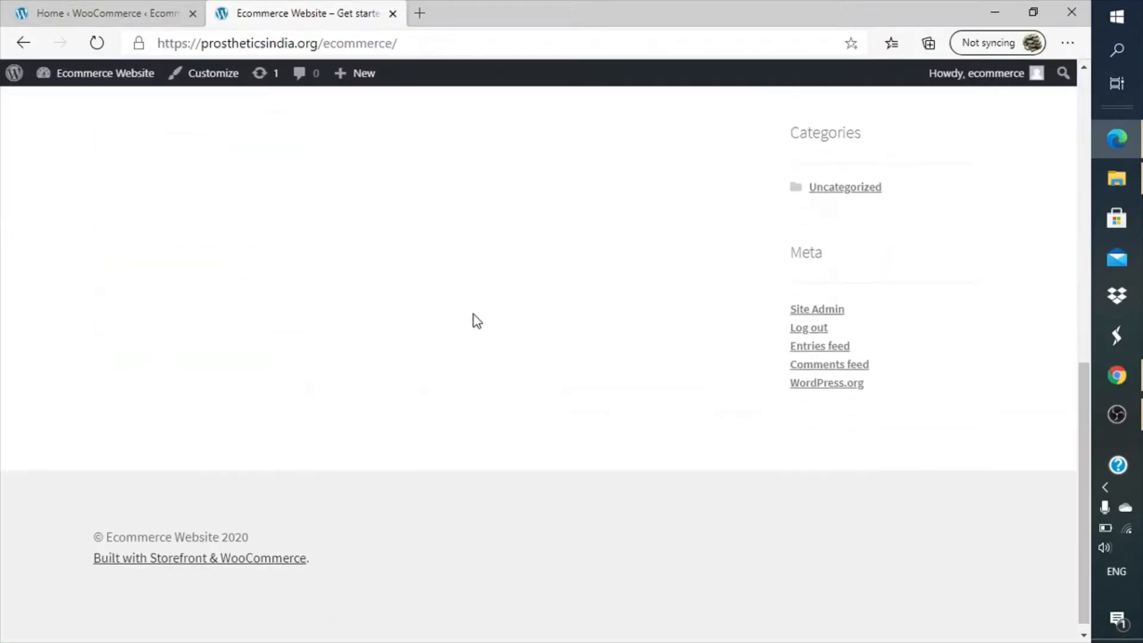
pyautogui.scroll(10, 477, 321)
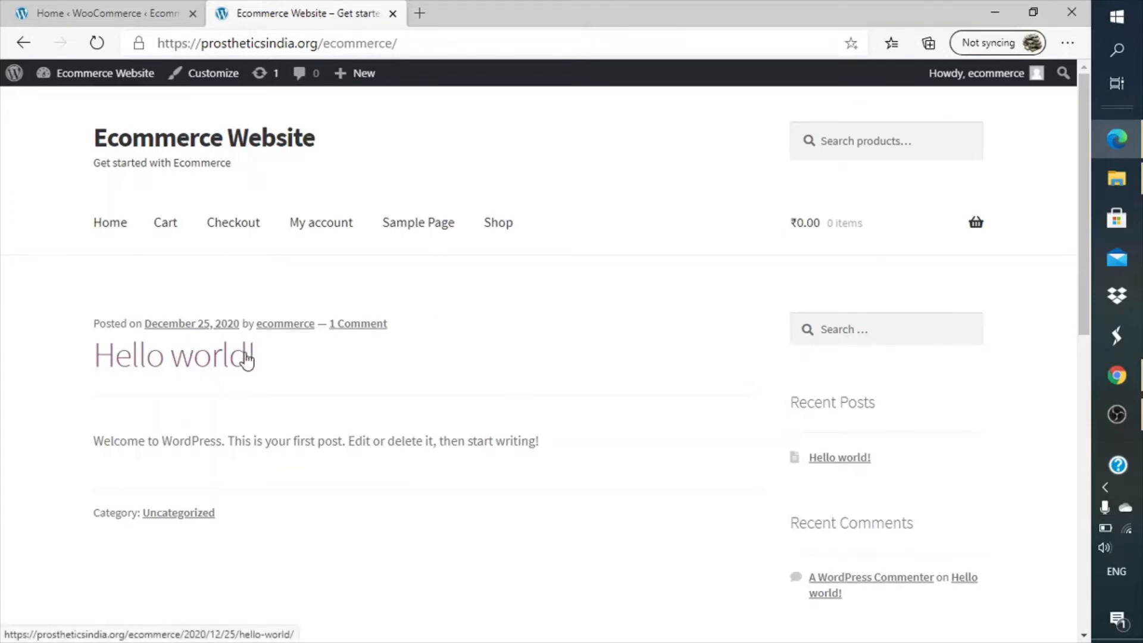
# - Return to the WooCommerce admin, open its settings, and go from there to the store setup page
pyautogui.click(135, 1)
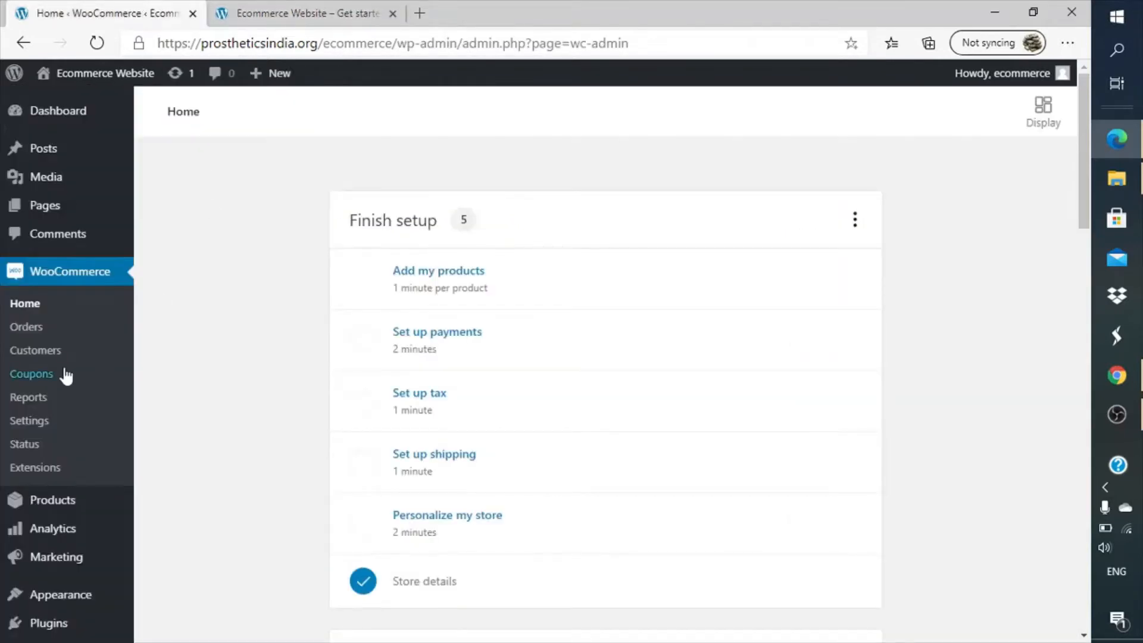
pyautogui.click(57, 423)
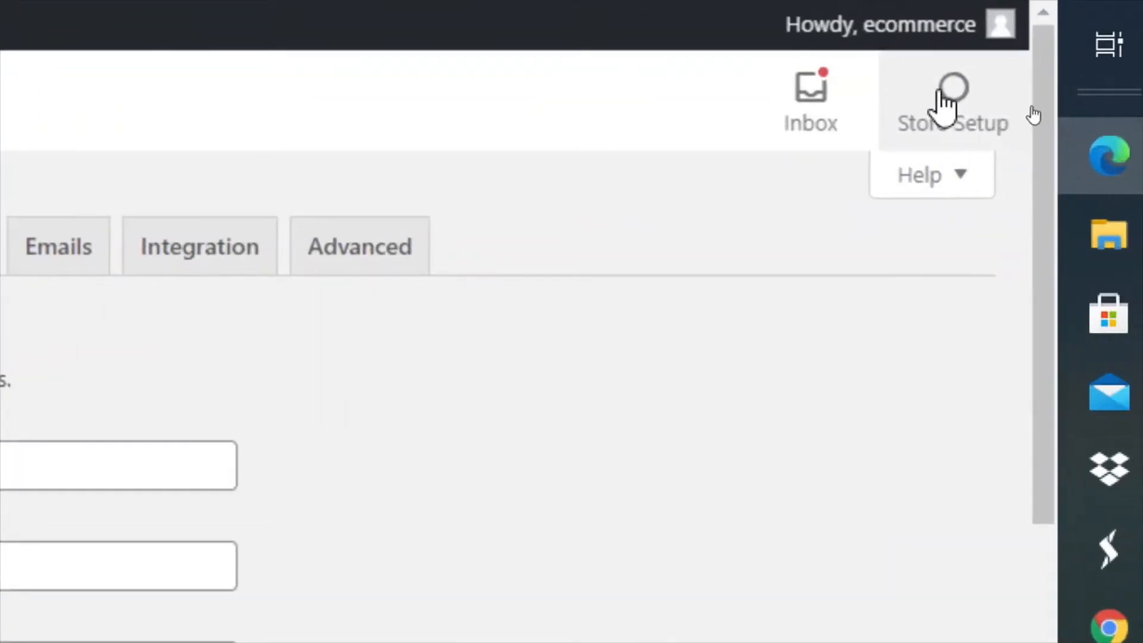
pyautogui.click(940, 93)
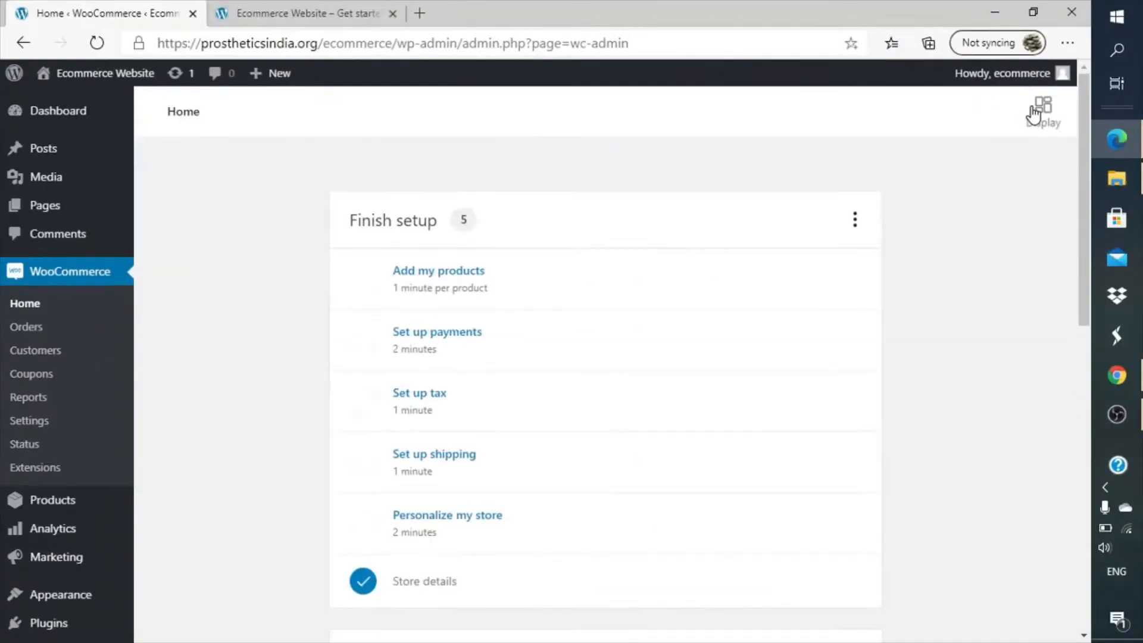
# - Examine the whole WooCommerce home page, including the store suggestions and notices beneath the Stats overview
pyautogui.scroll(-4, 1014, 202)
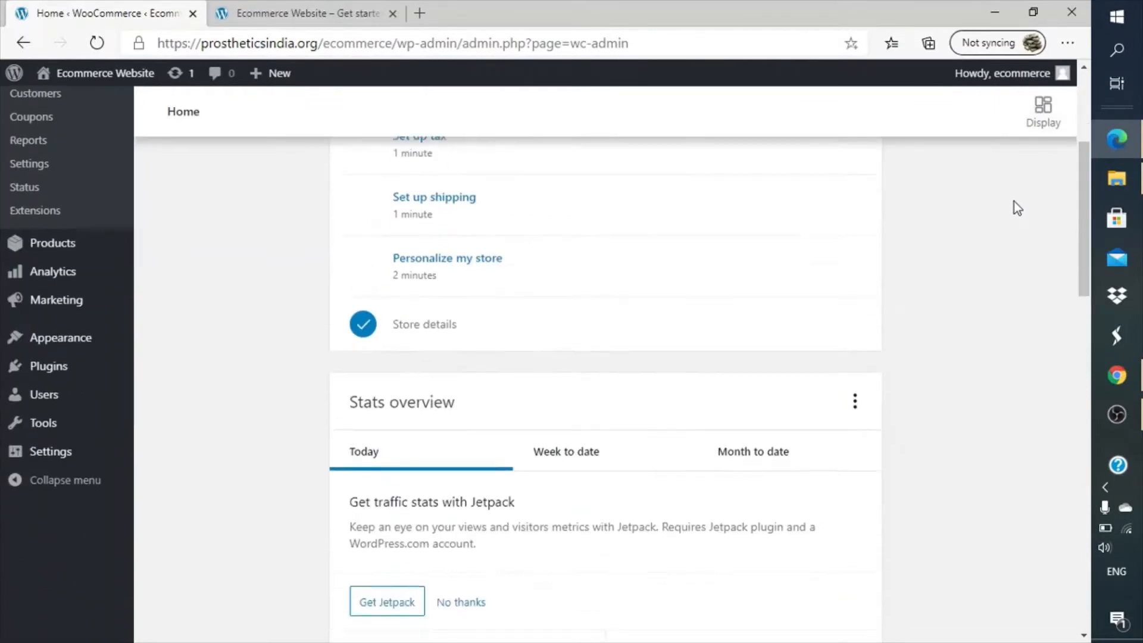
pyautogui.scroll(-8, 1013, 201)
pyautogui.scroll(6, 1013, 202)
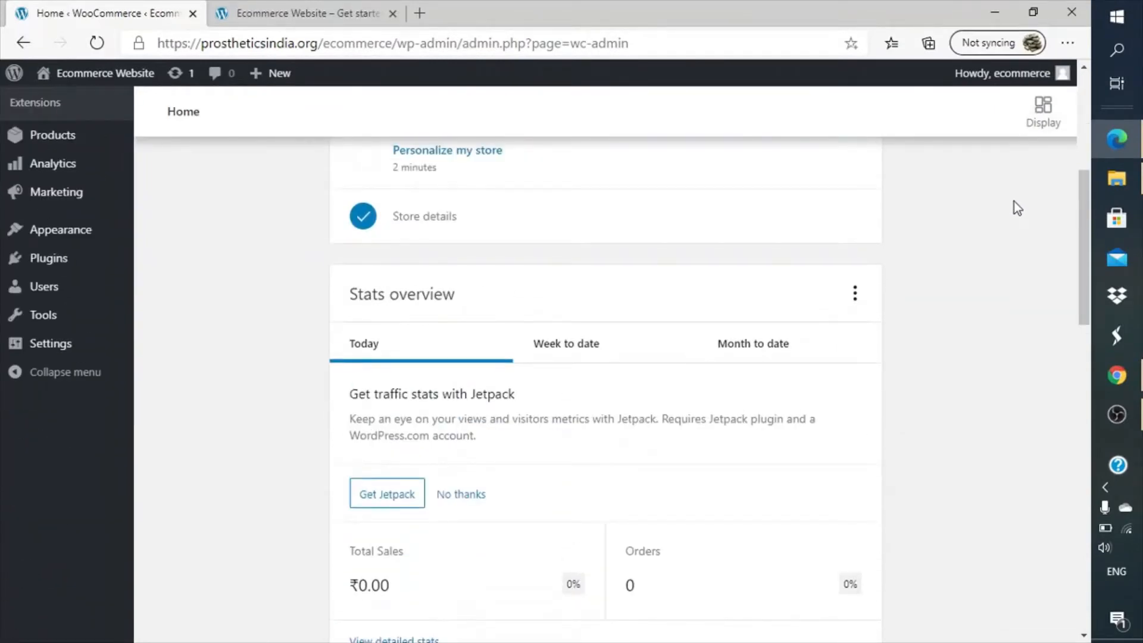
pyautogui.scroll(-6, 1013, 202)
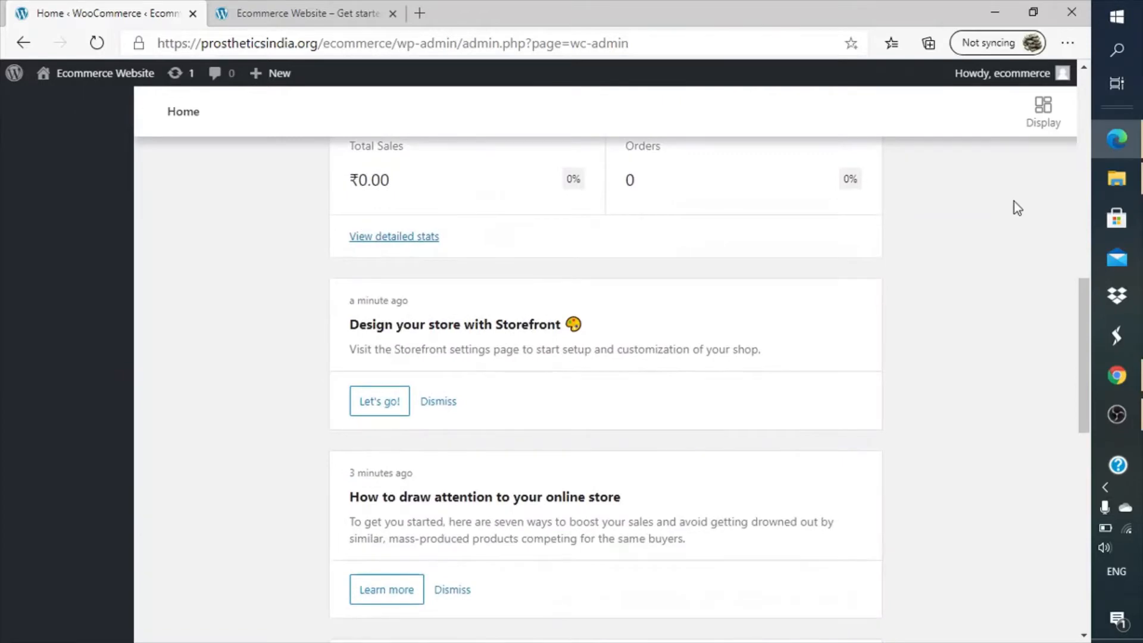
pyautogui.scroll(-6, 1013, 202)
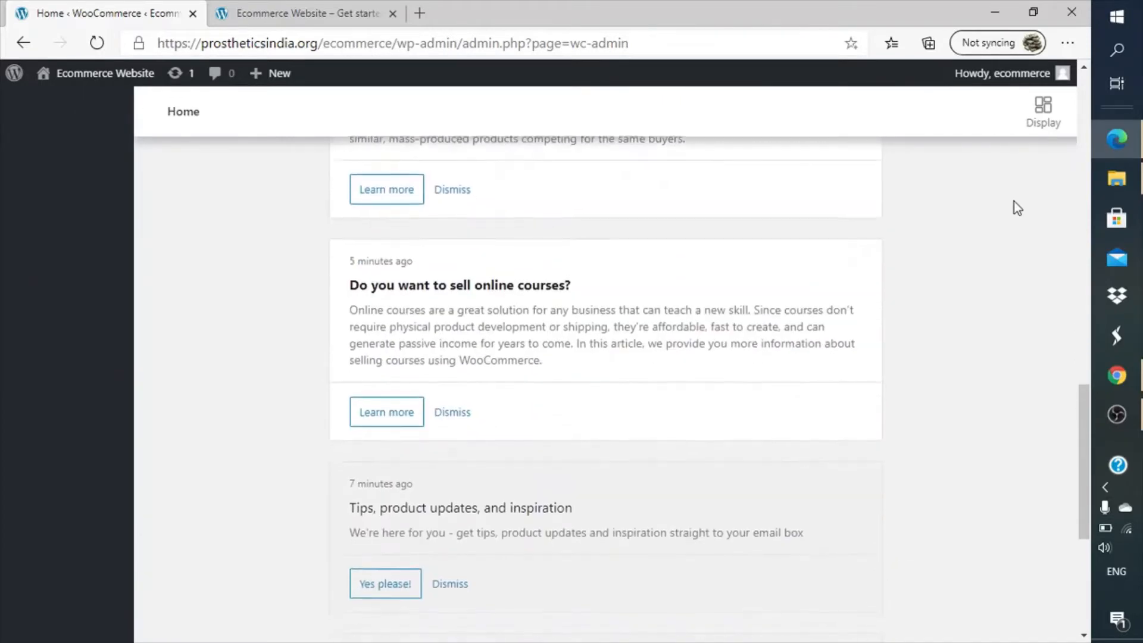
pyautogui.scroll(-3, 1014, 201)
pyautogui.scroll(-2, 1013, 201)
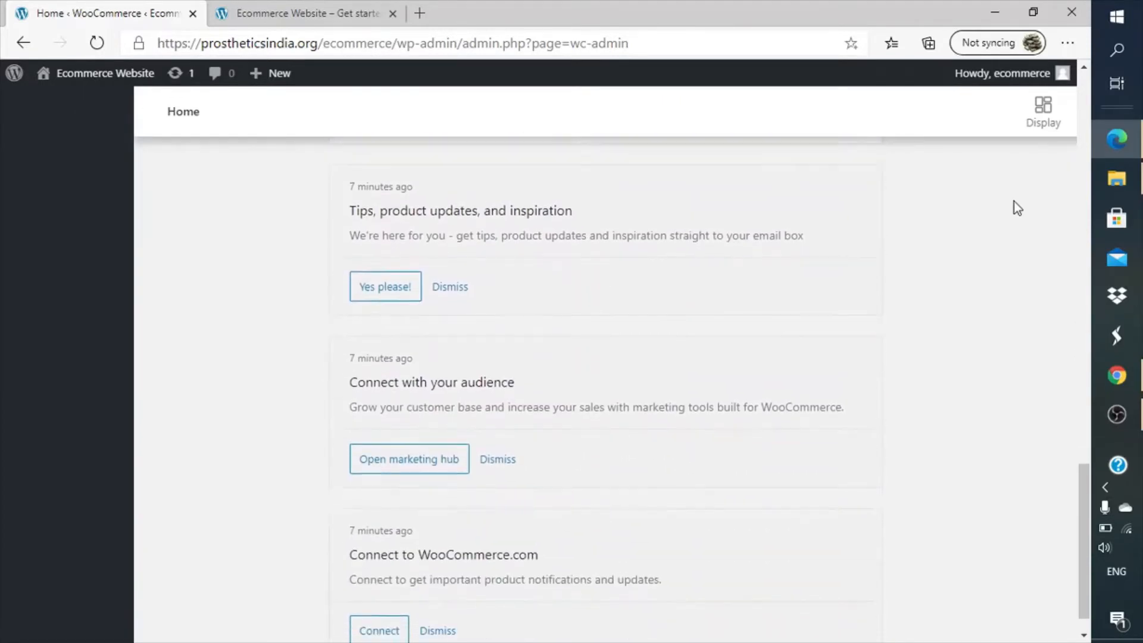
pyautogui.scroll(-1, 1014, 201)
pyautogui.scroll(15, 1014, 201)
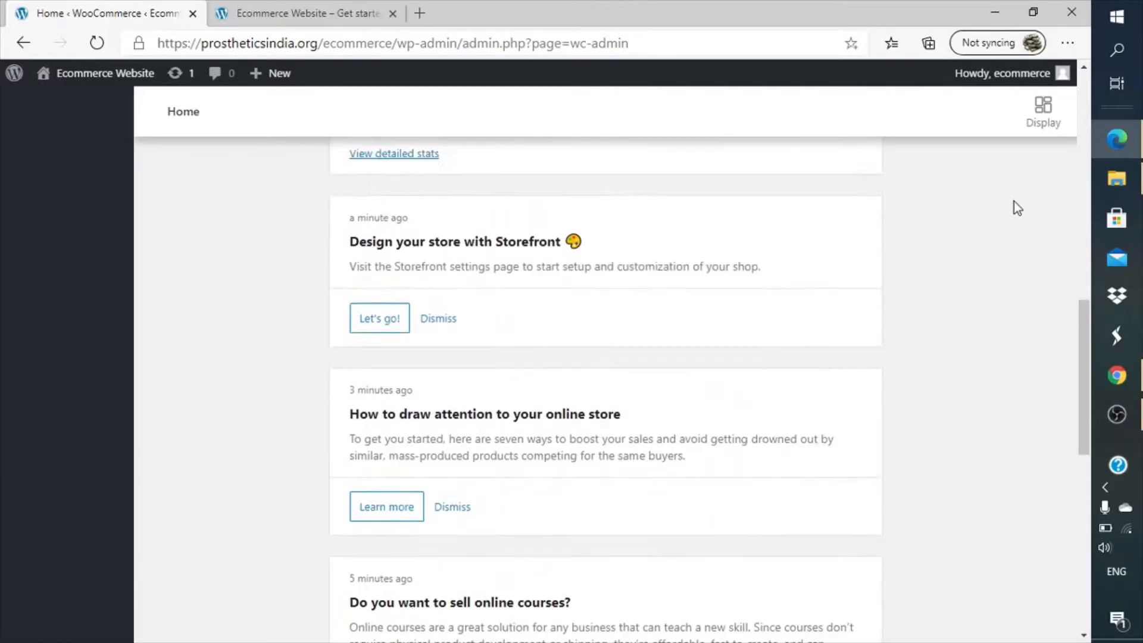
pyautogui.scroll(10, 1014, 201)
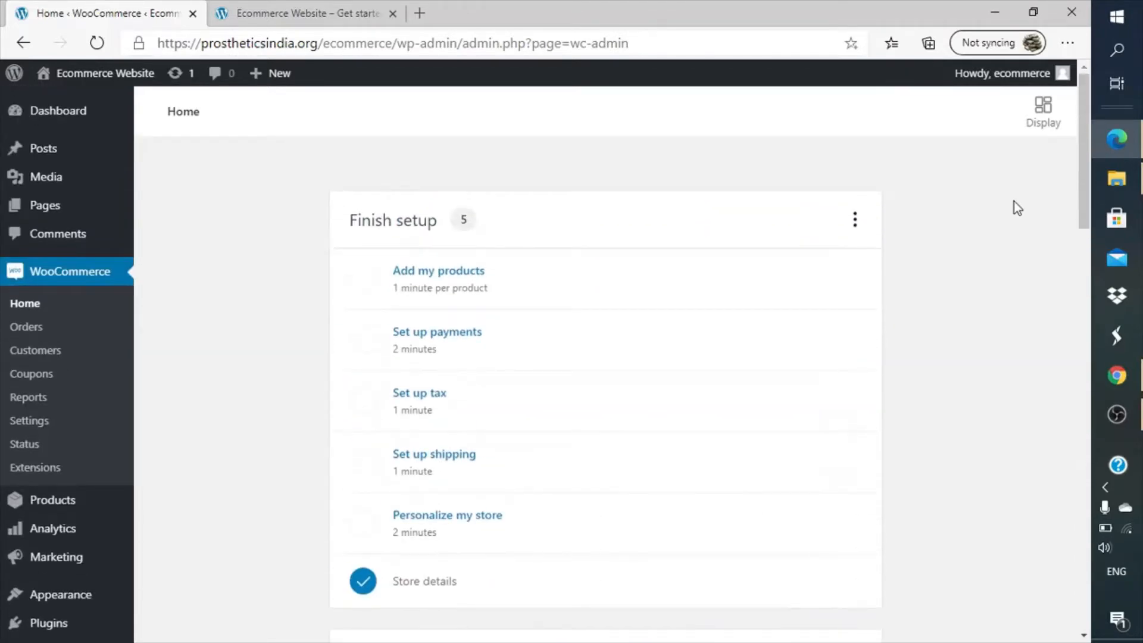
# - Check the options of the Finish setup list and change the WooCommerce home layout to Two columns
pyautogui.click(861, 224)
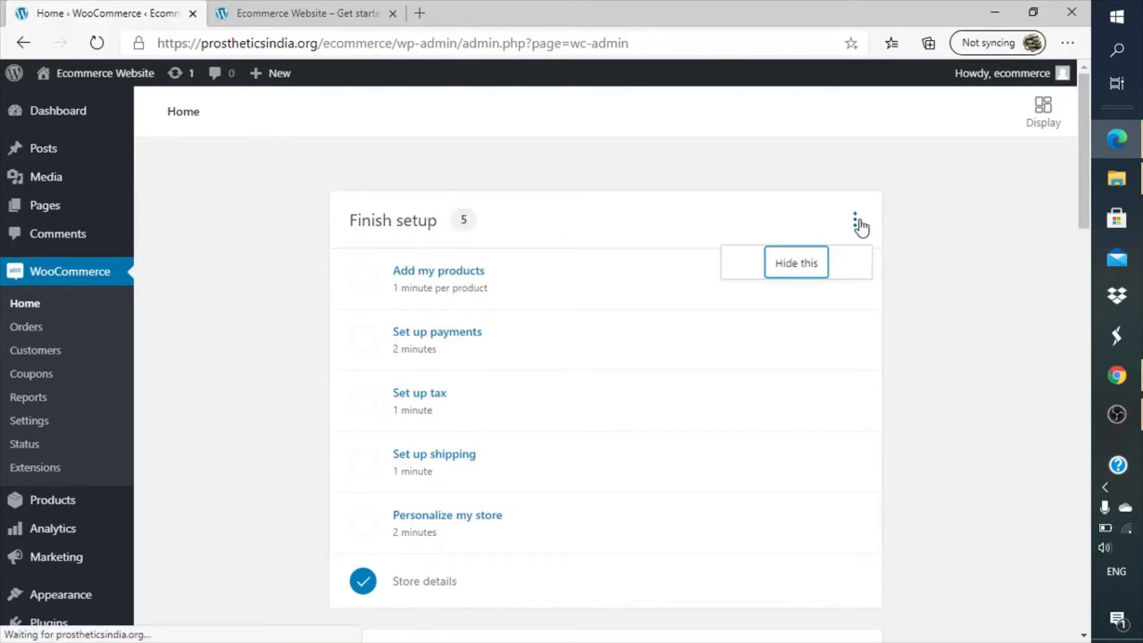
pyautogui.click(861, 224)
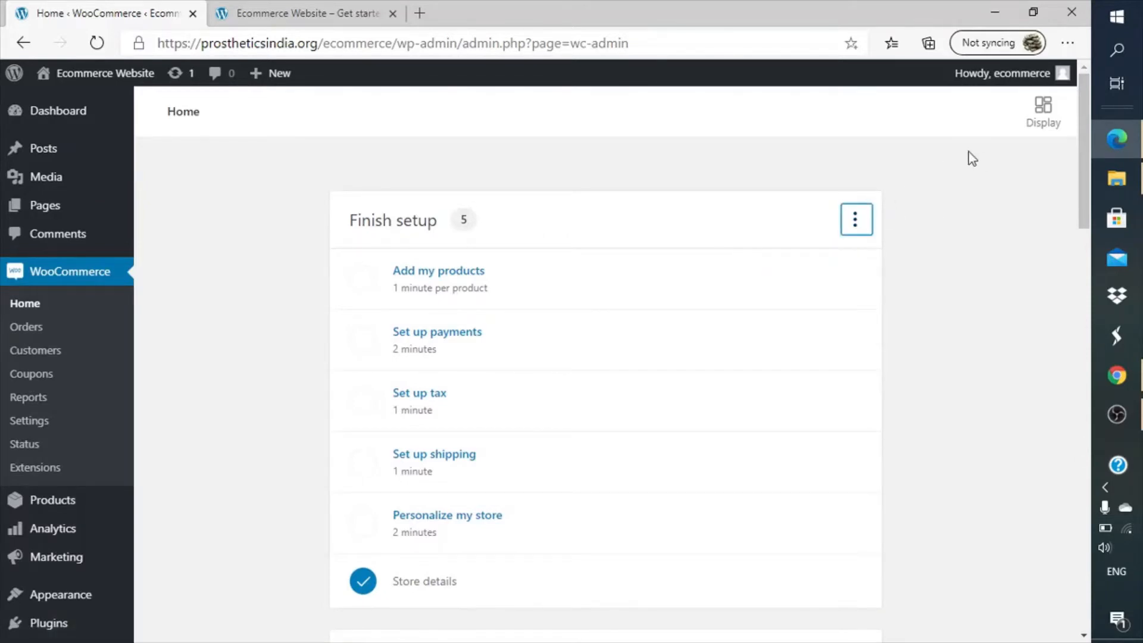
pyautogui.click(1041, 126)
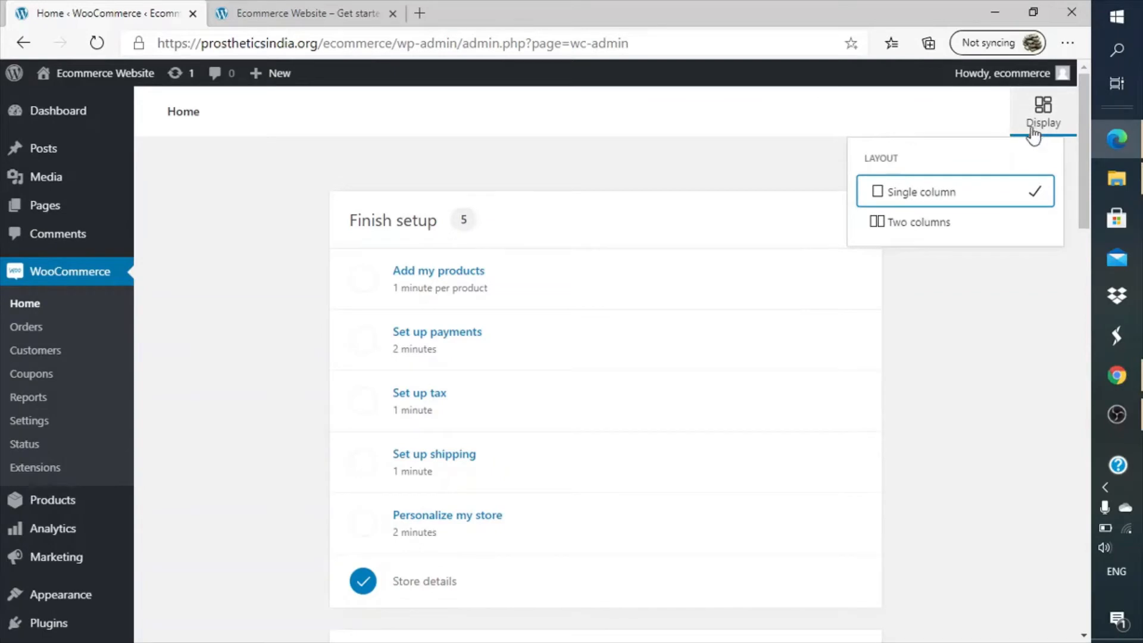
pyautogui.click(923, 227)
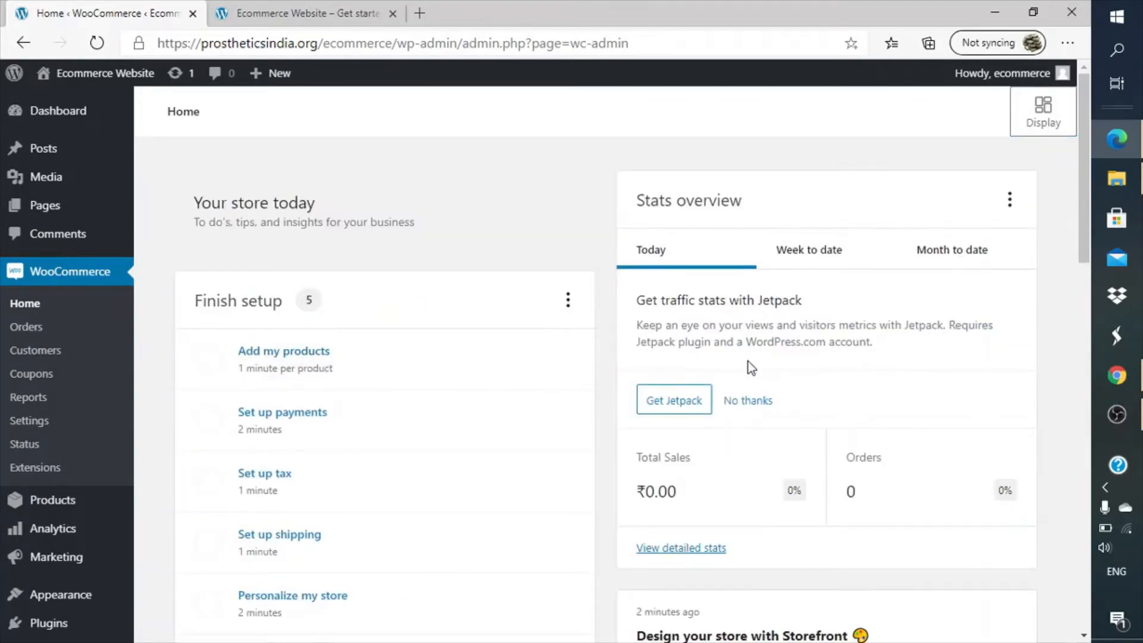
# - Read the "Design your store with Storefront" notice on the WooCommerce home page and open the Storefront setup page from it
pyautogui.scroll(-7, 748, 362)
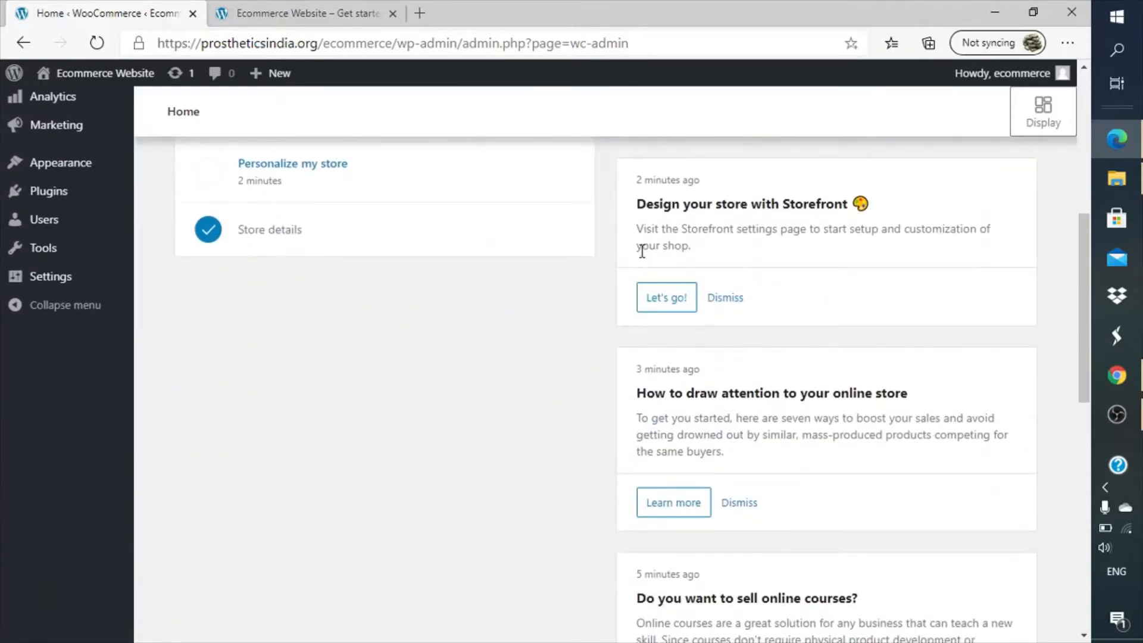
pyautogui.tripleClick(680, 229)
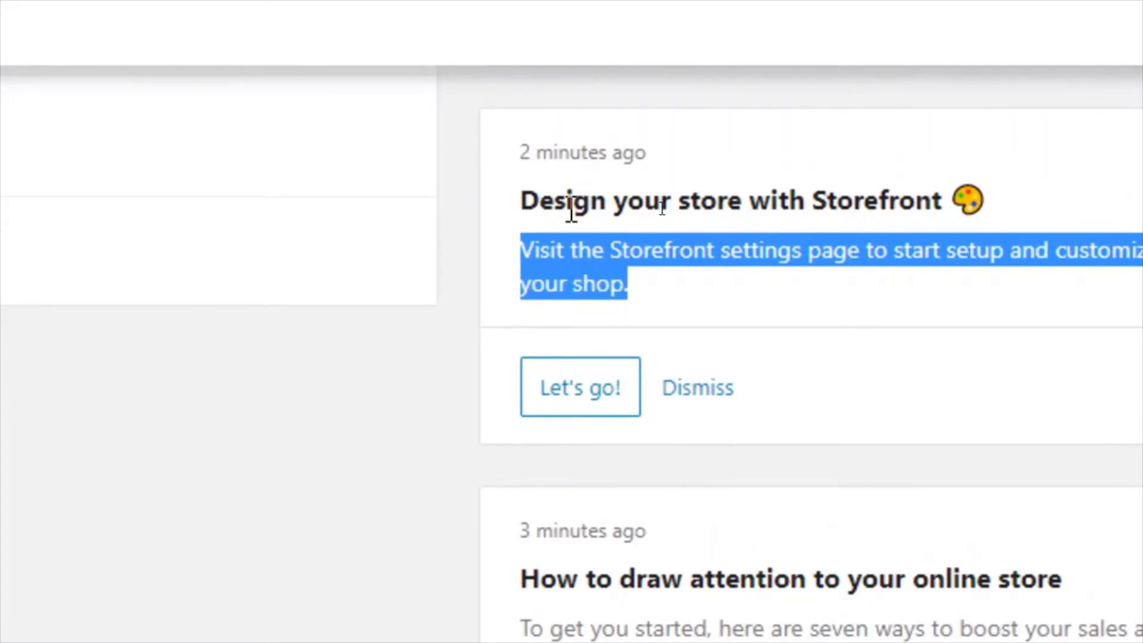
pyautogui.tripleClick(571, 208)
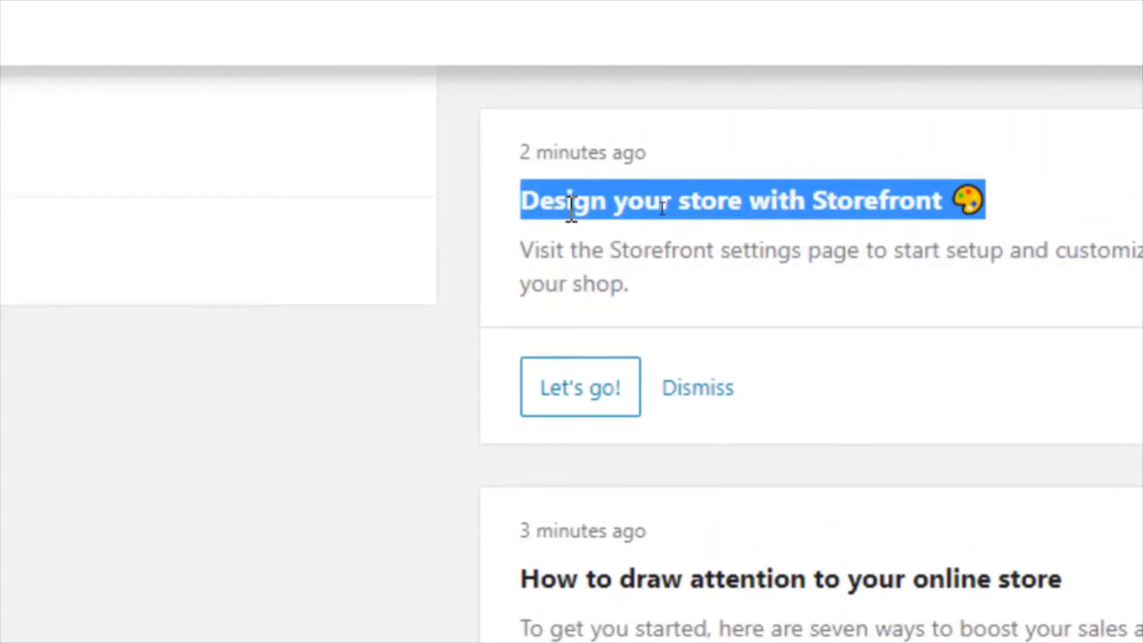
pyautogui.click(687, 327)
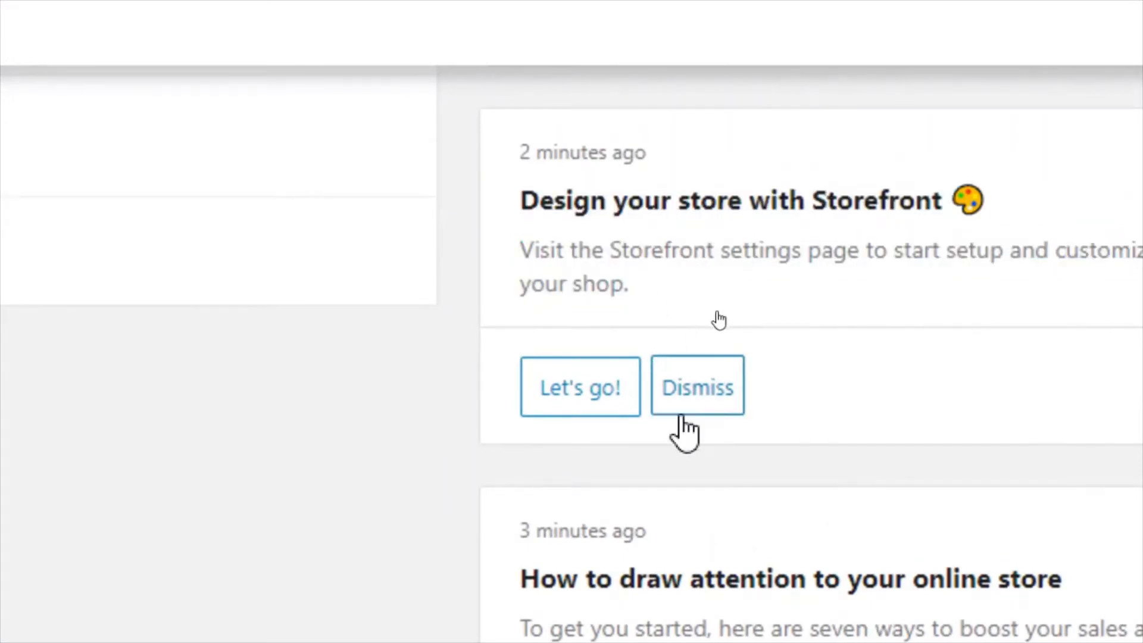
pyautogui.click(578, 397)
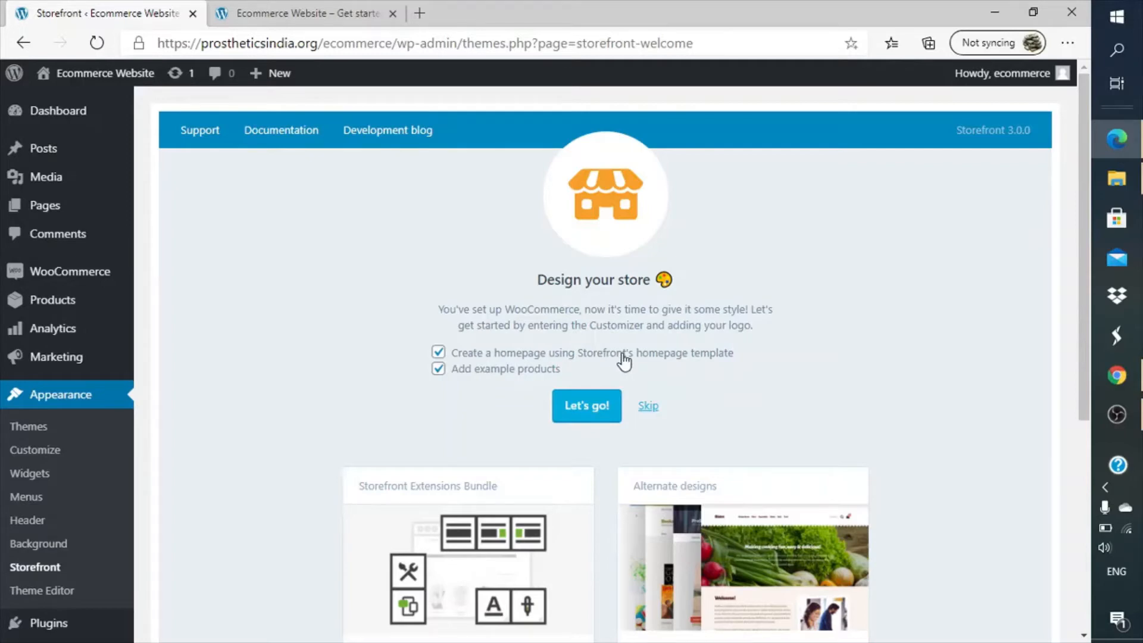
# - Review the Storefront setup page and start the store design with both the homepage template and example products included
pyautogui.scroll(-1, 554, 362)
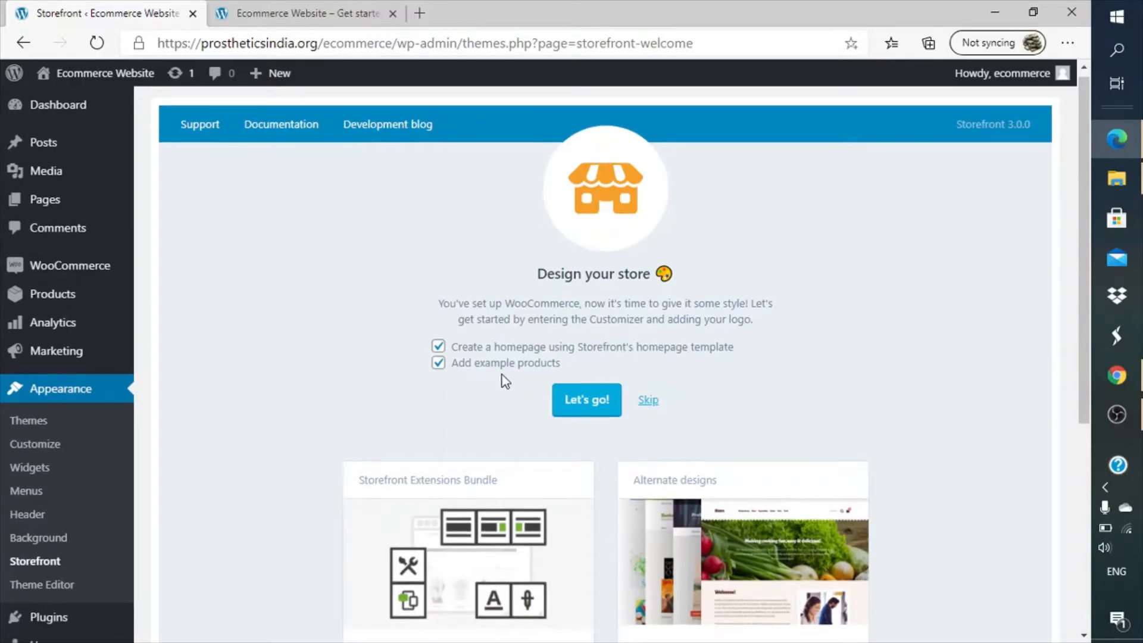
pyautogui.scroll(-5, 836, 424)
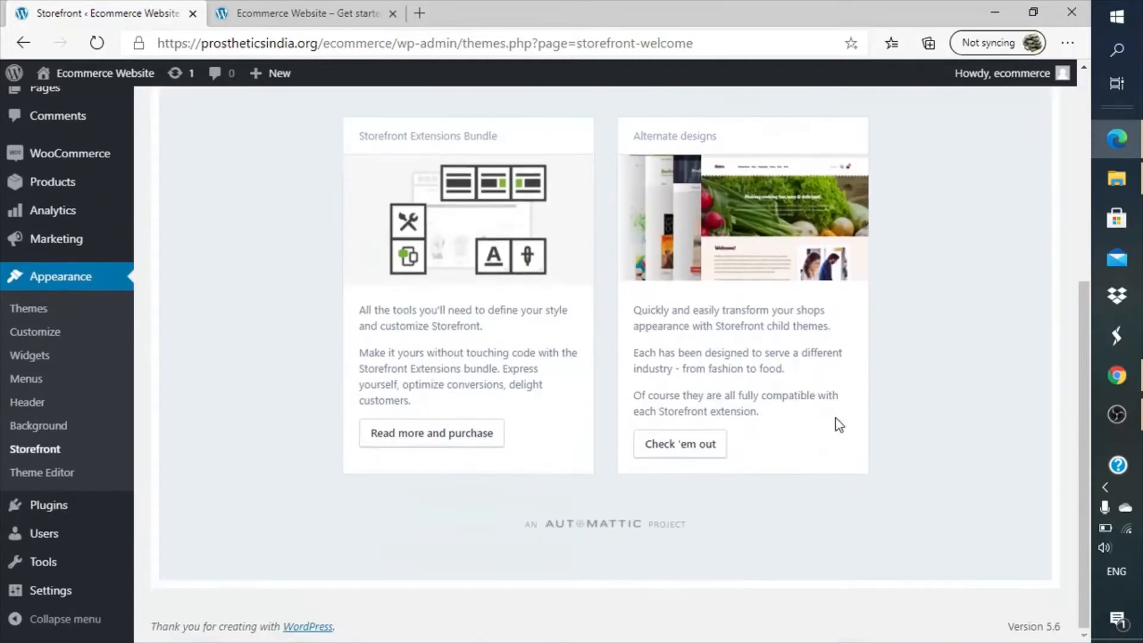
pyautogui.scroll(5, 838, 423)
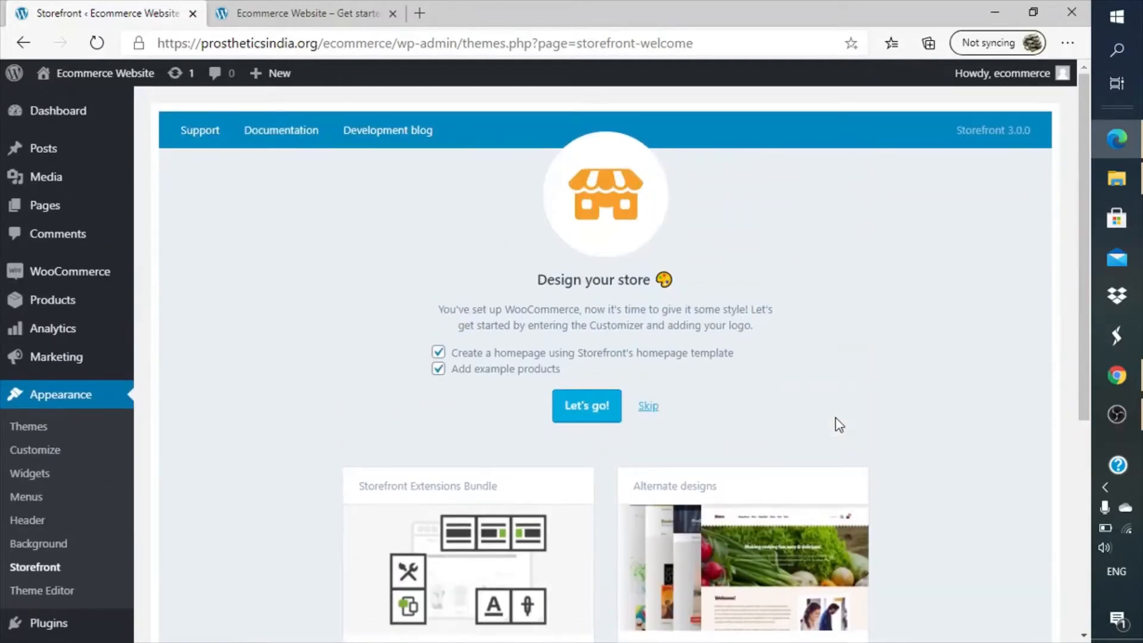
pyautogui.click(439, 371)
pyautogui.click(440, 376)
pyautogui.click(588, 404)
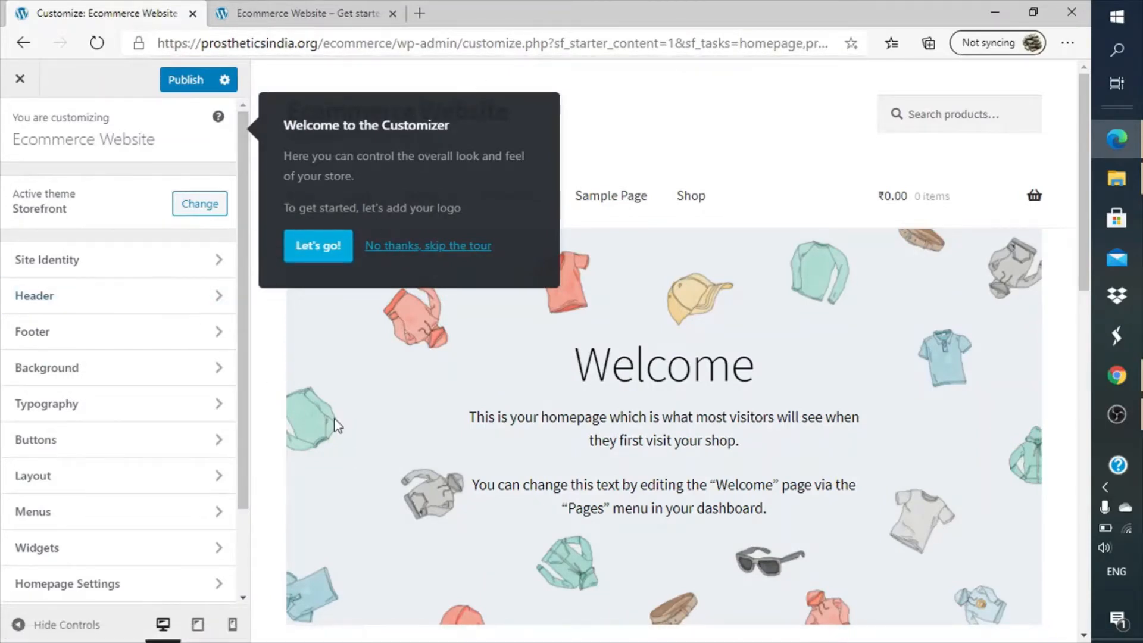
# - Skip the Customizer tour, then look over the previewed shop homepage and the Footer color settings
pyautogui.scroll(-10, 395, 526)
pyautogui.scroll(10, 394, 526)
pyautogui.click(416, 247)
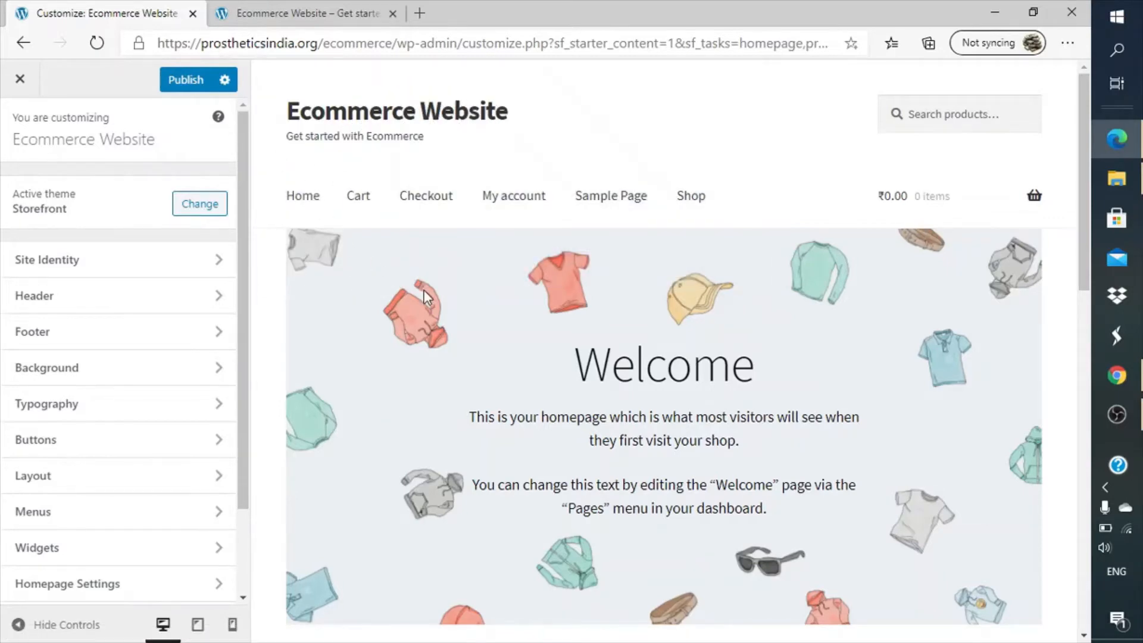
pyautogui.scroll(-10, 423, 292)
pyautogui.scroll(3, 424, 295)
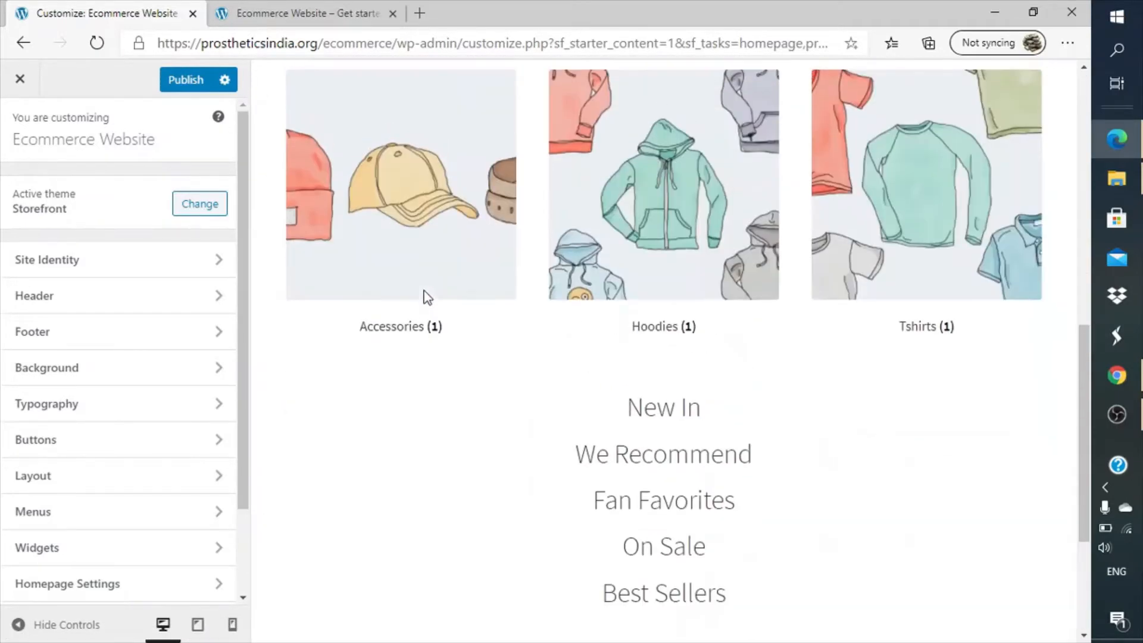
pyautogui.click(138, 328)
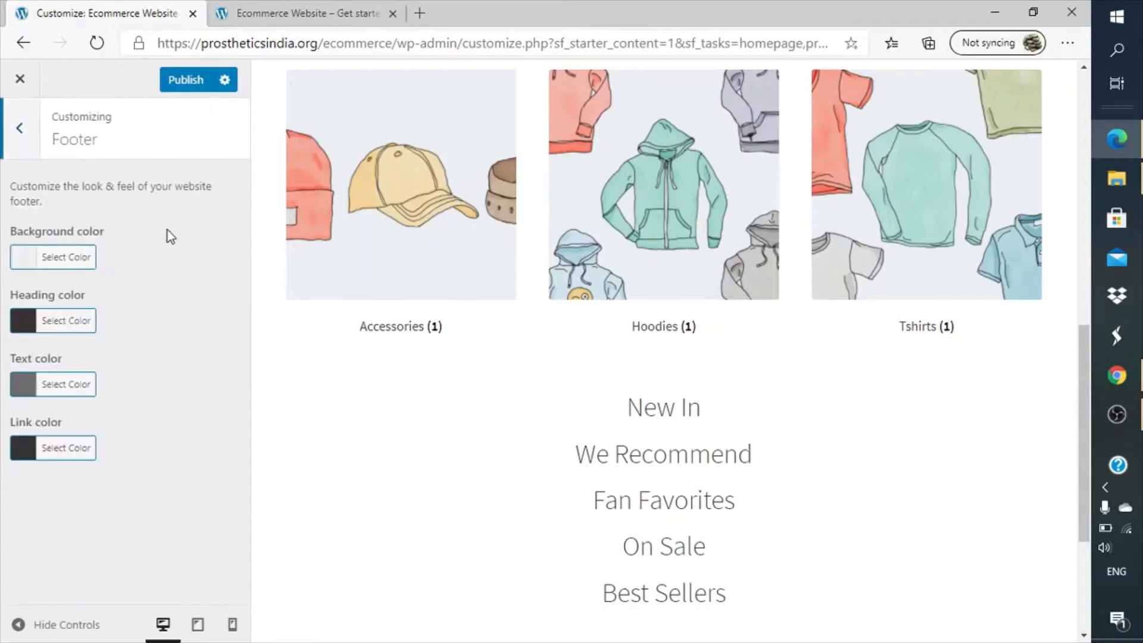
pyautogui.click(22, 145)
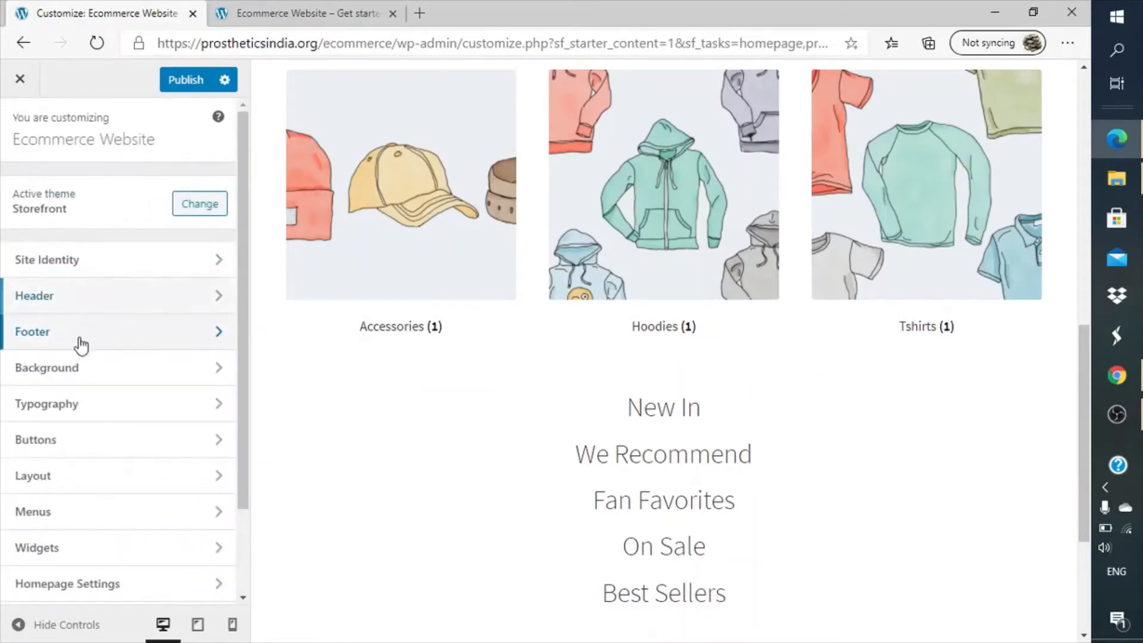
# - Try green #81d742 and yellow #eeee22 as the site's background color, and set it back to white #ffffff
pyautogui.click(87, 365)
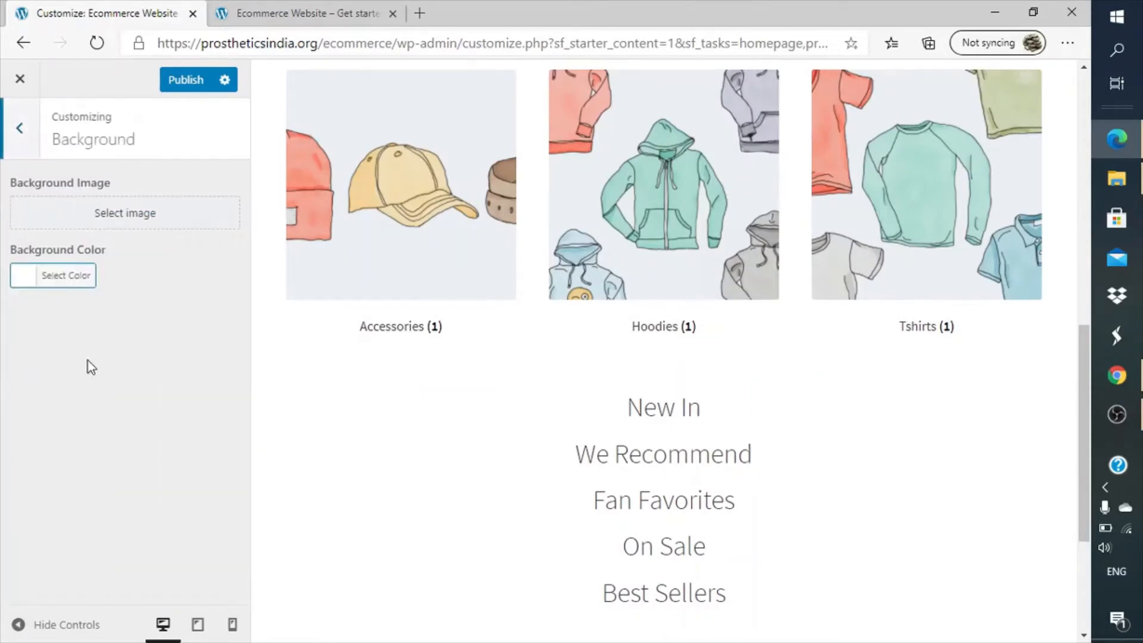
pyautogui.click(48, 278)
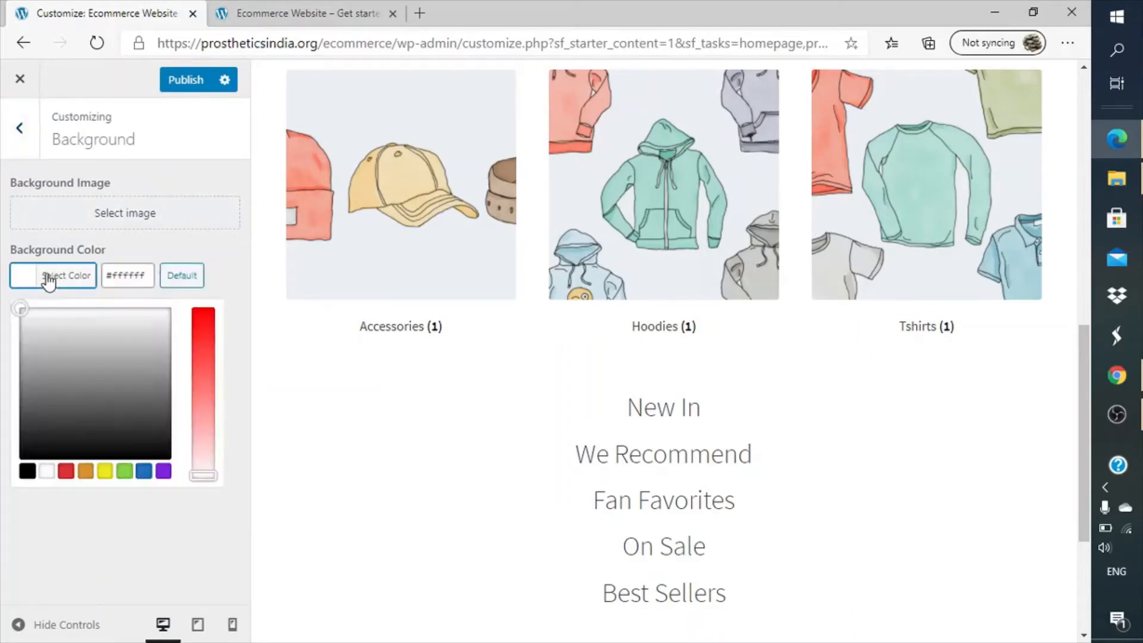
pyautogui.click(126, 472)
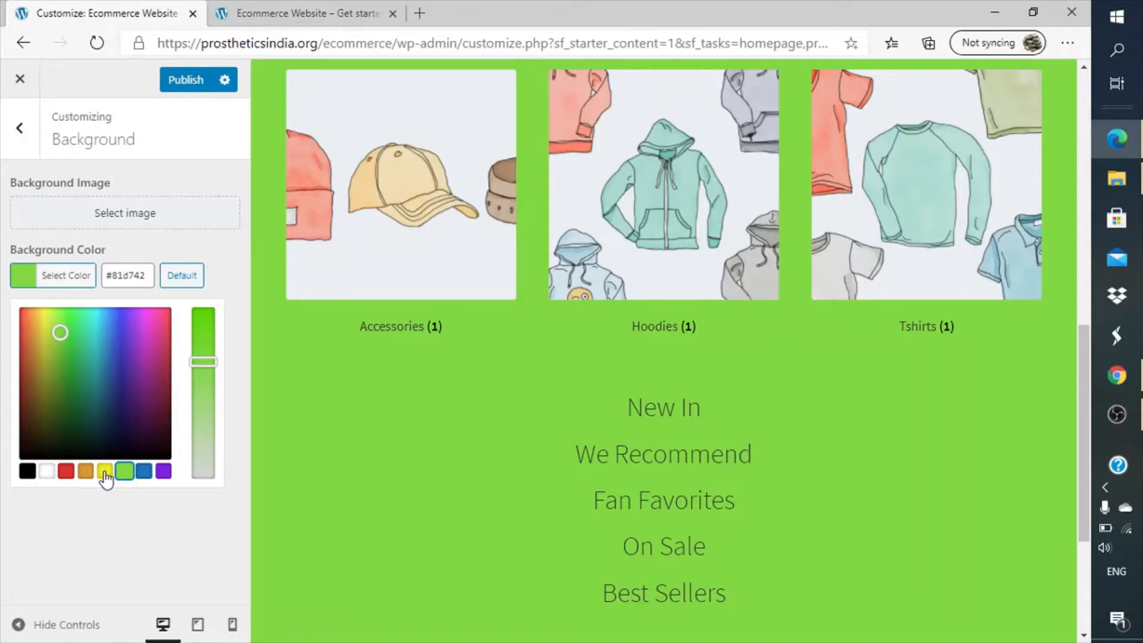
pyautogui.click(105, 474)
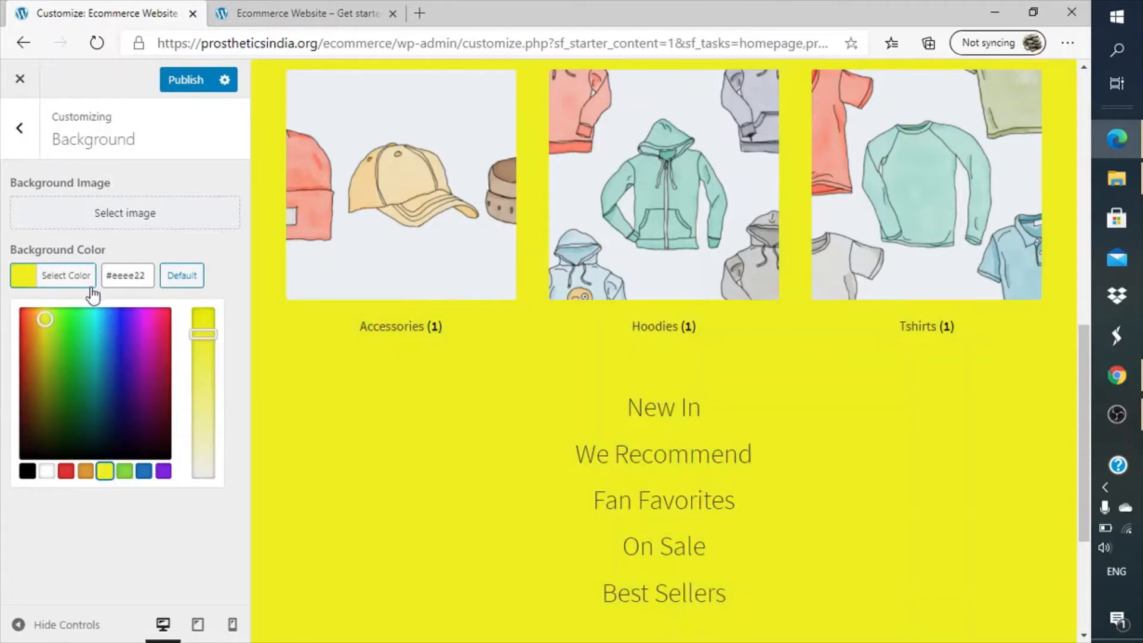
pyautogui.click(46, 473)
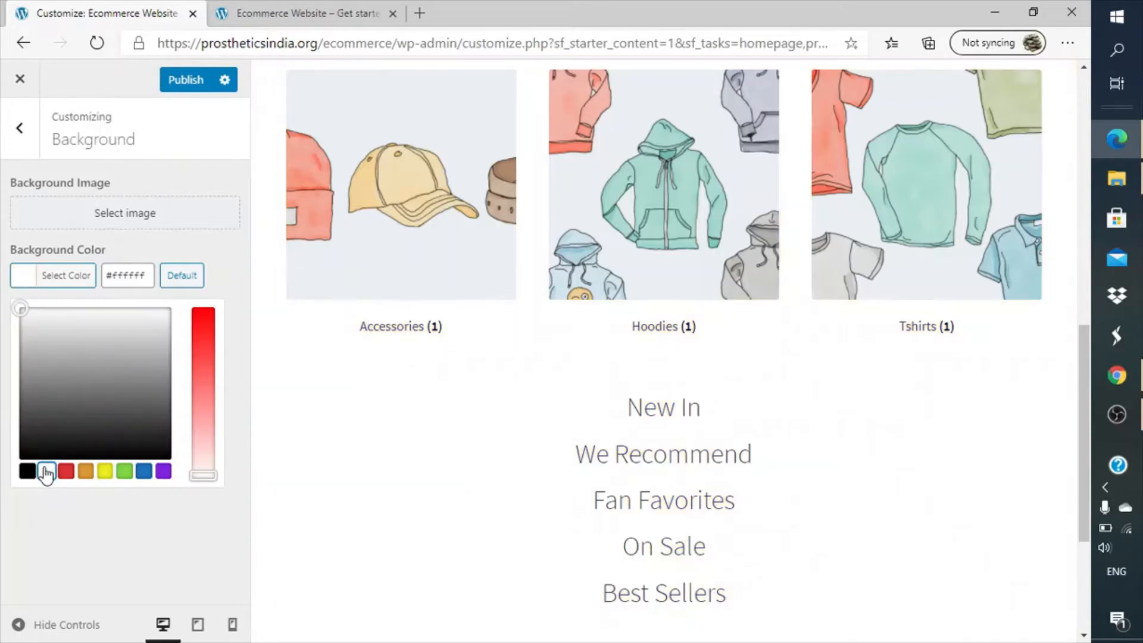
pyautogui.click(93, 539)
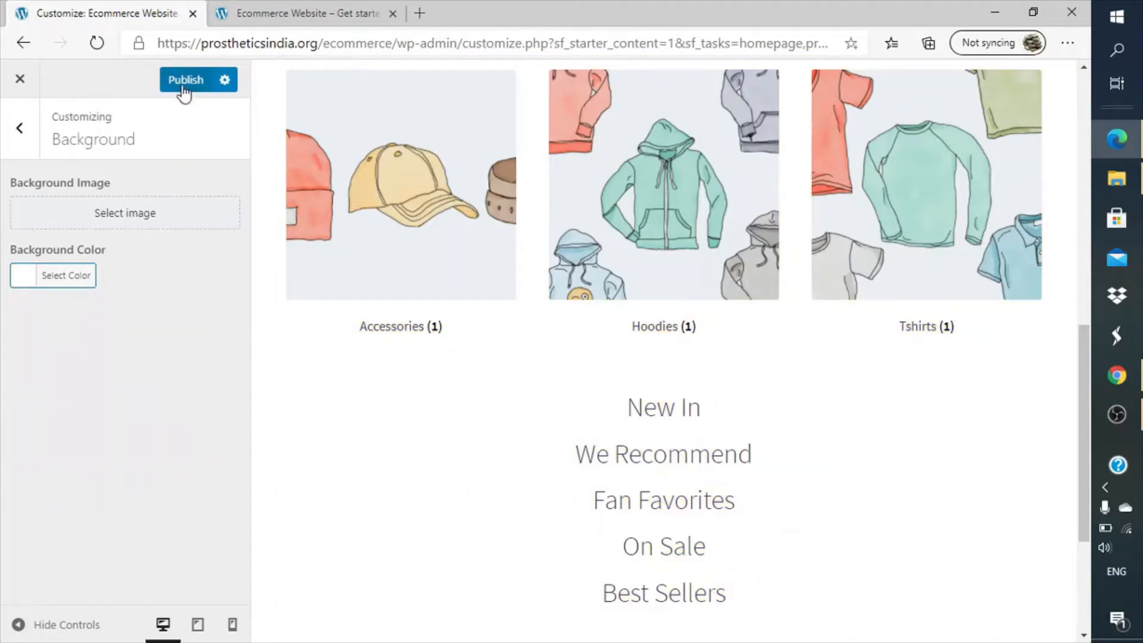
# - Check the public Ecommerce Website page from header to footer before publishing the new design
pyautogui.click(244, 12)
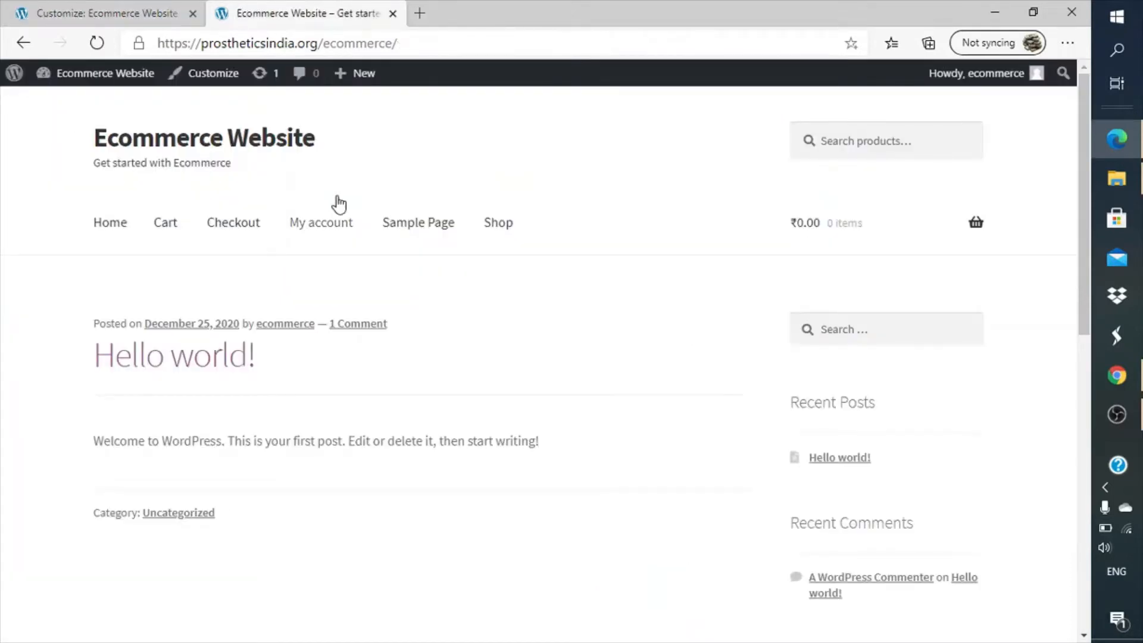
pyautogui.scroll(-10, 336, 199)
pyautogui.scroll(10, 336, 199)
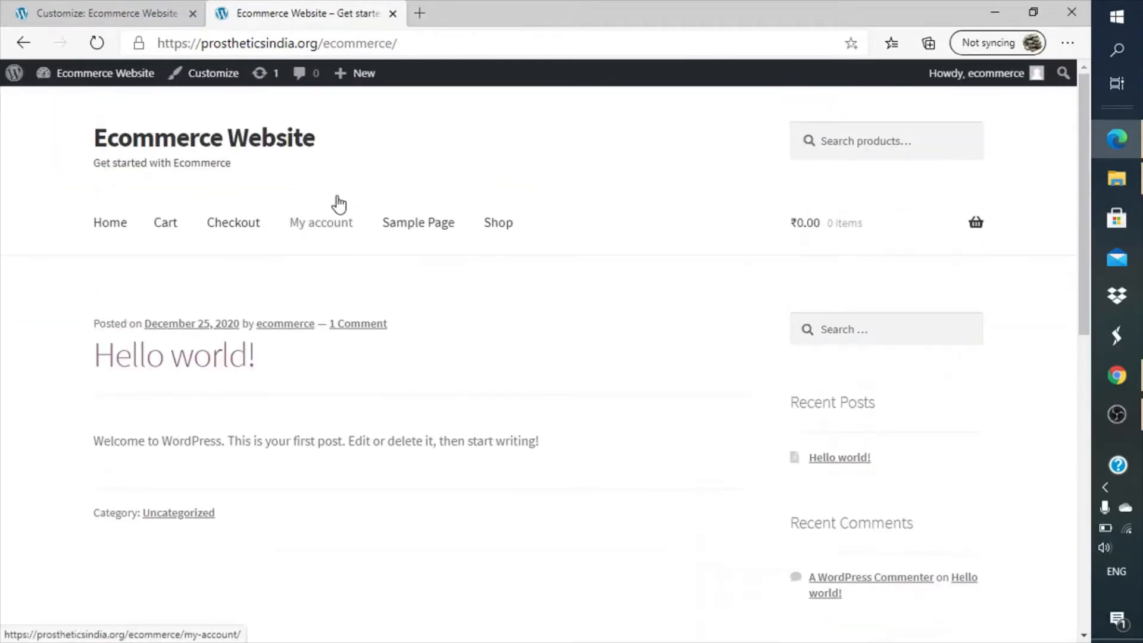
pyautogui.click(338, 203)
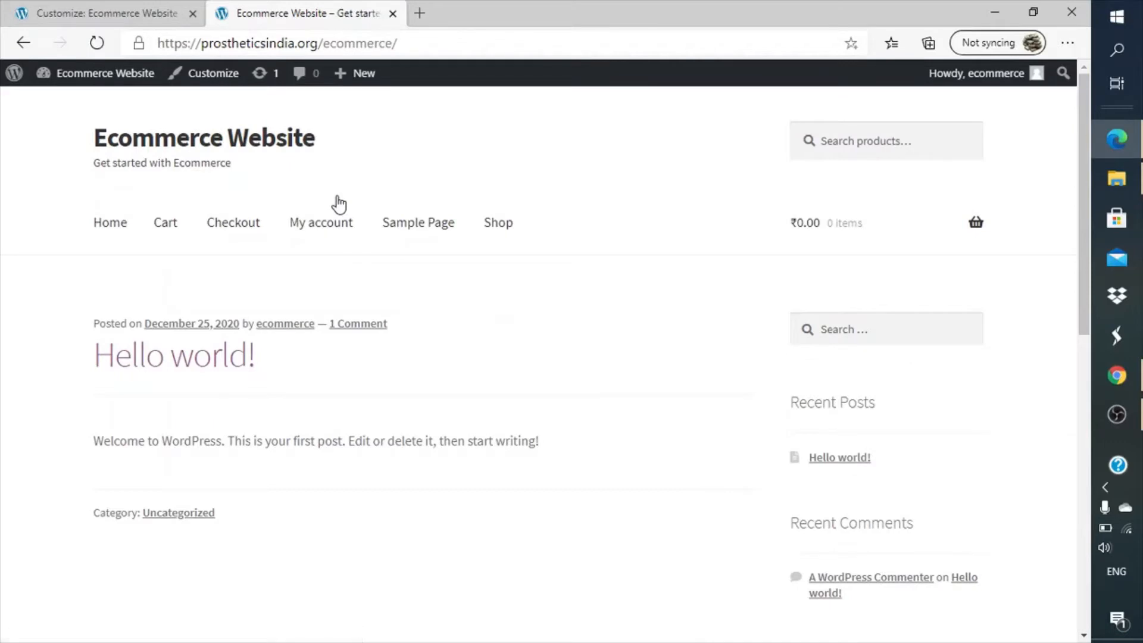
pyautogui.click(338, 204)
# - Publish the Storefront customizations and reload the public Ecommerce Website page
pyautogui.moveTo(89, 91)
pyautogui.click(145, 12)
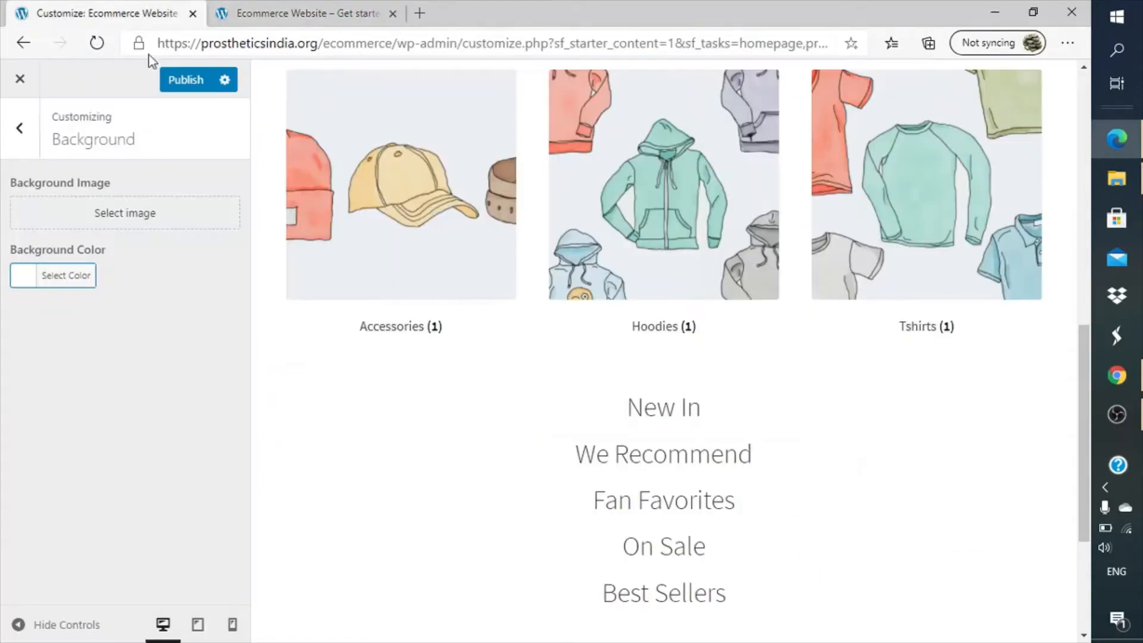
pyautogui.click(186, 81)
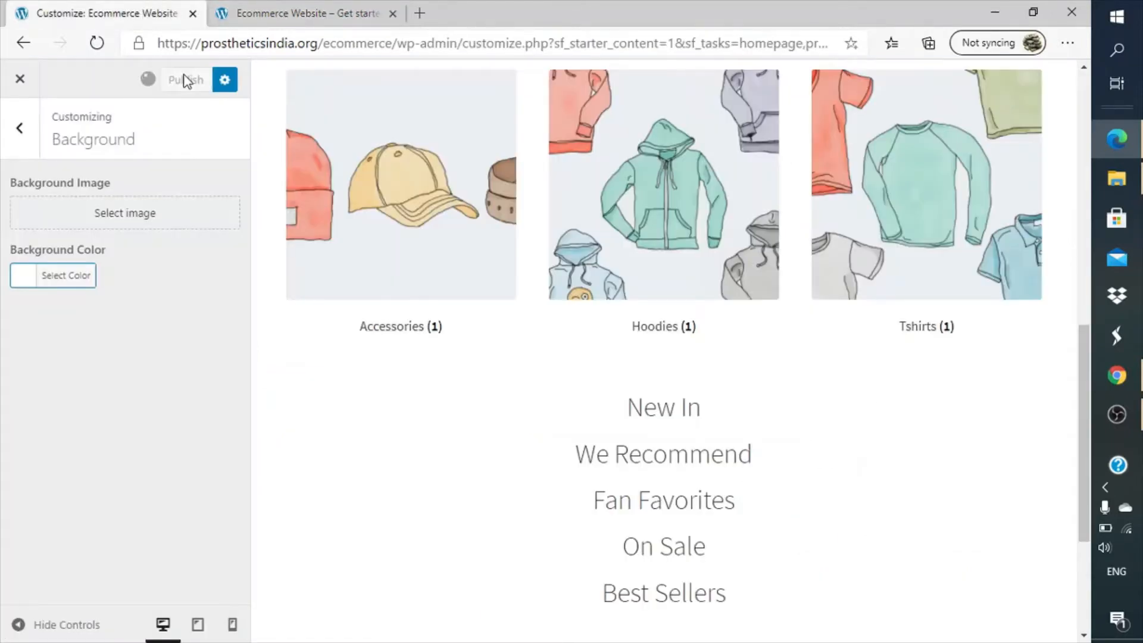
pyautogui.click(252, 1)
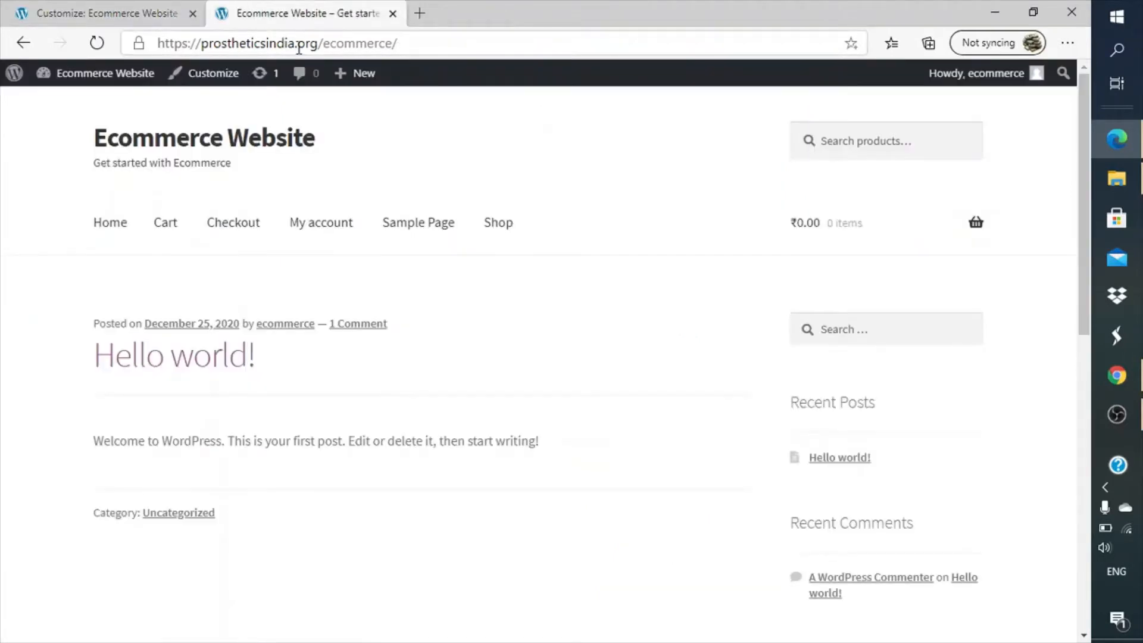
pyautogui.click(300, 49)
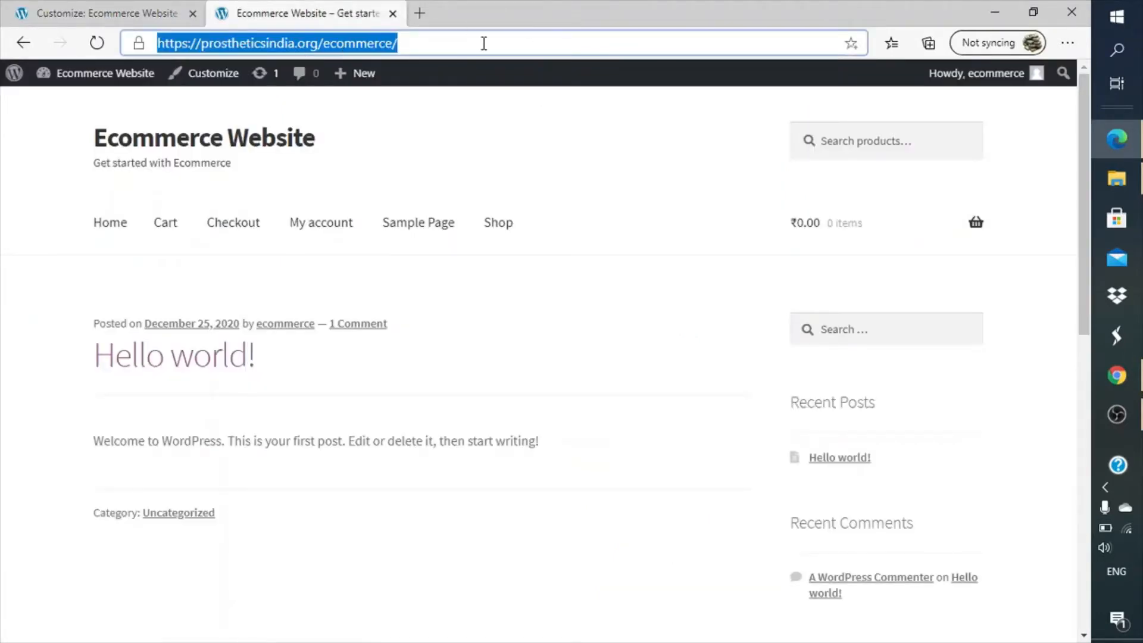
pyautogui.press('Return')
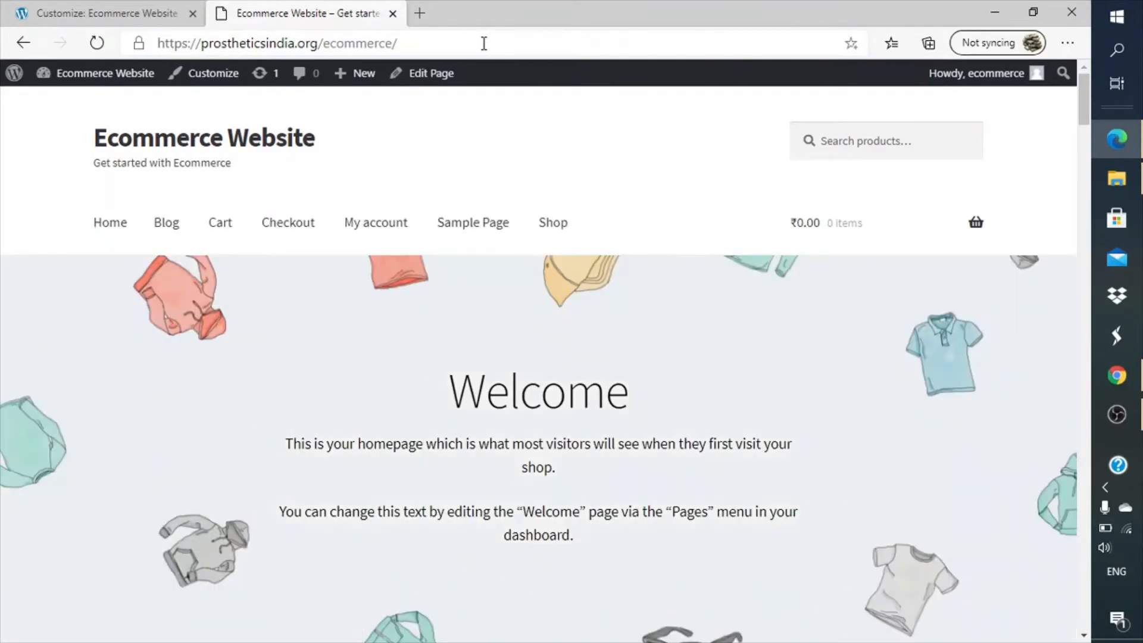
# - Examine the published homepage's welcome banner, shop categories and product sections down to Best Sellers
pyautogui.scroll(-15, 577, 267)
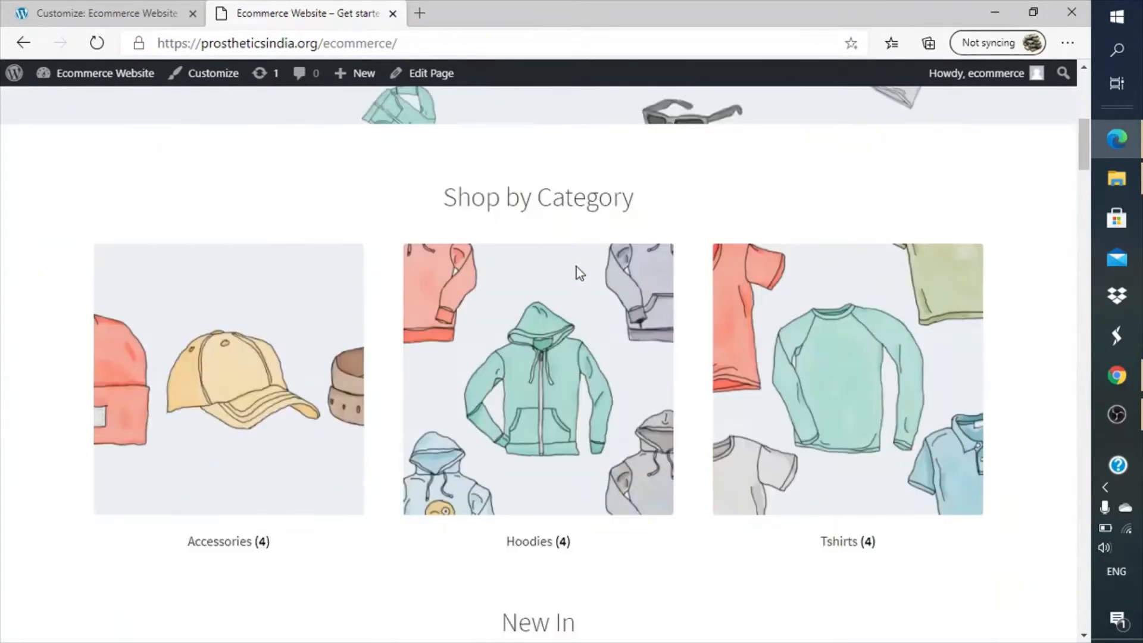
pyautogui.scroll(-6, 577, 271)
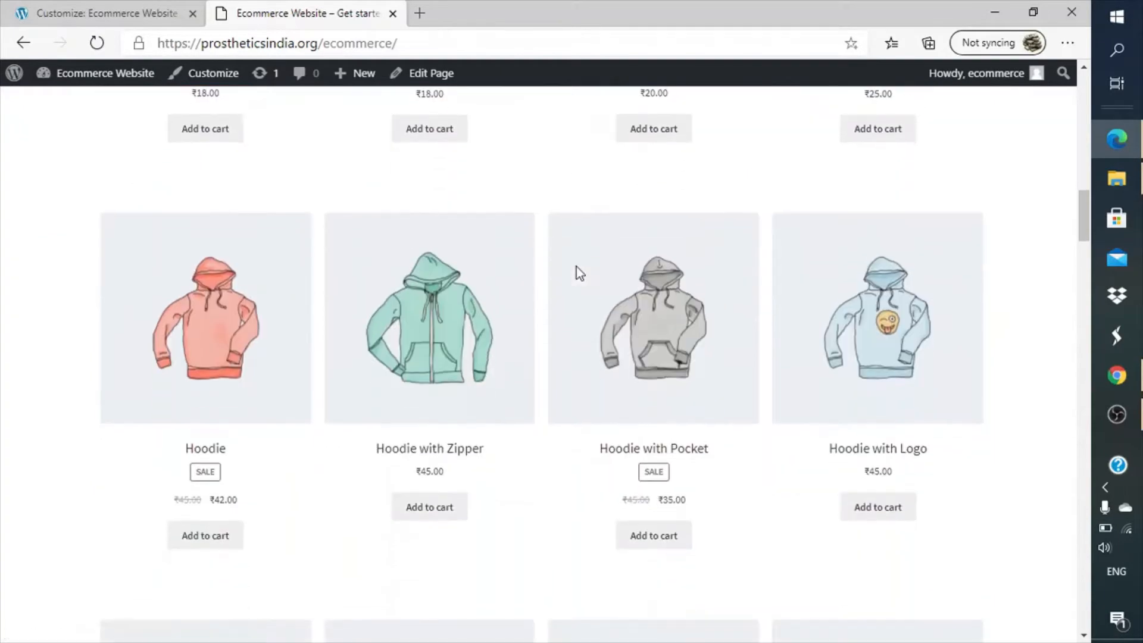
pyautogui.scroll(-20, 577, 274)
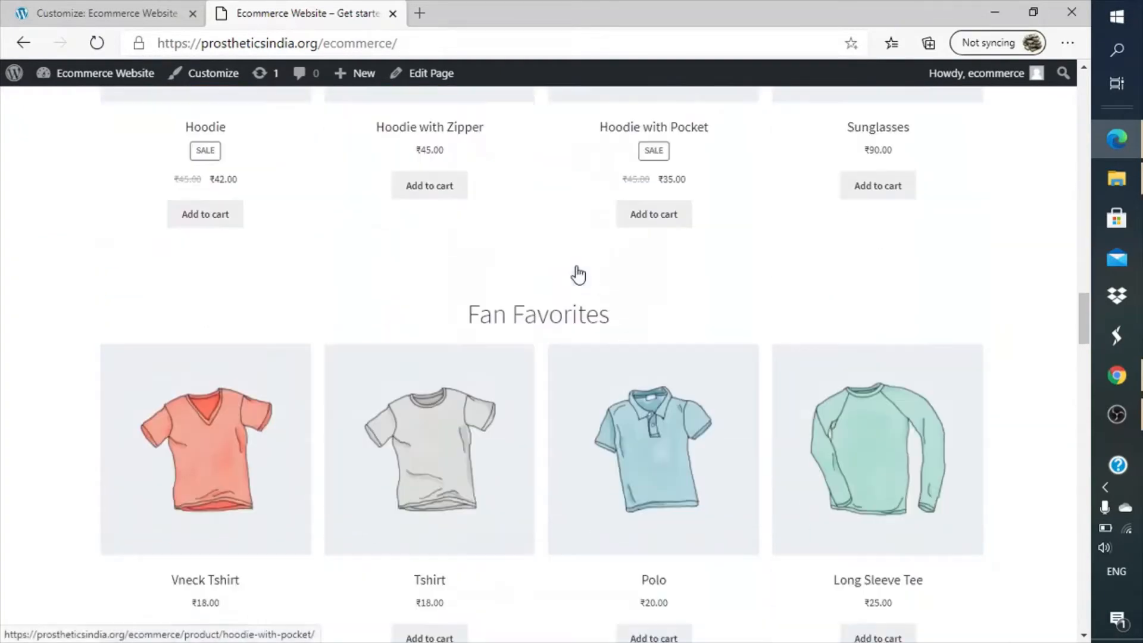
pyautogui.scroll(-12, 577, 275)
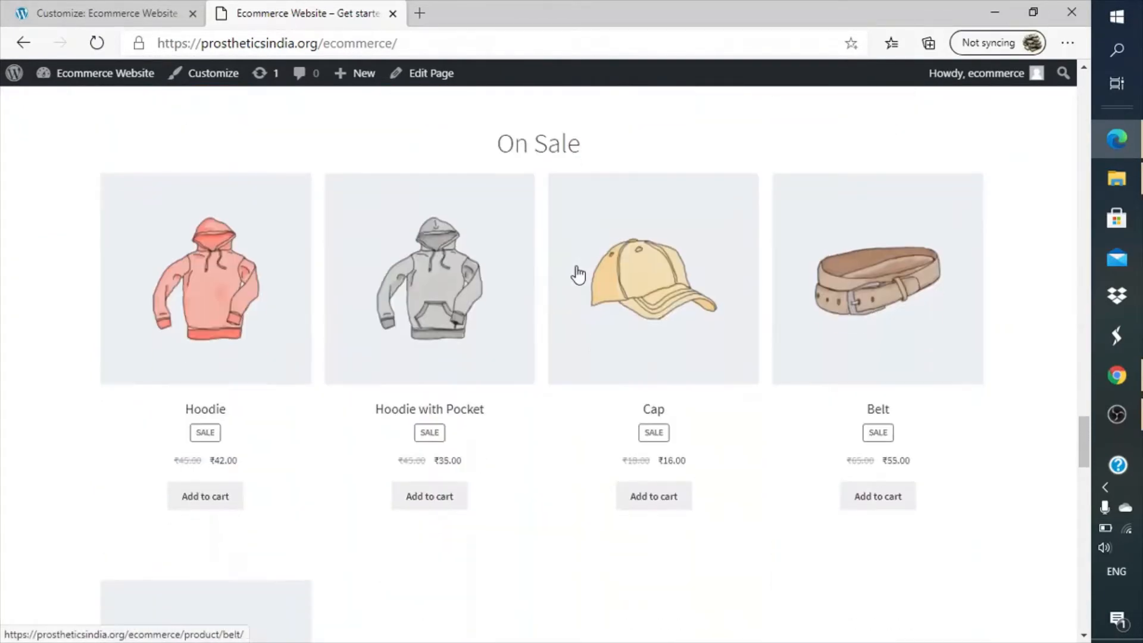
pyautogui.scroll(-12, 577, 275)
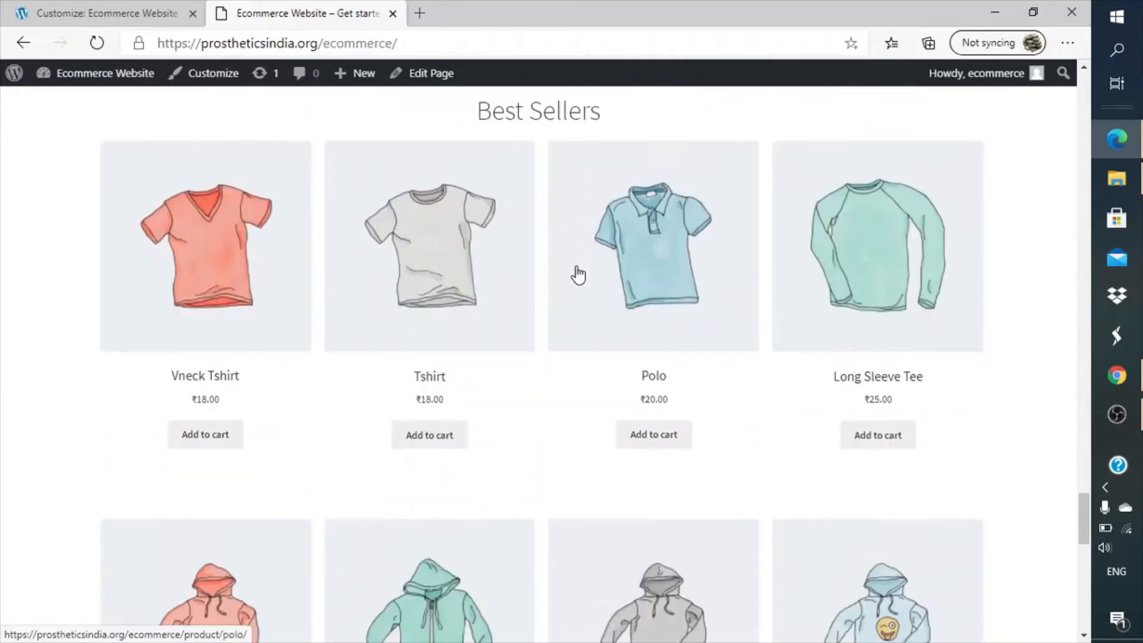
pyautogui.scroll(-1, 578, 275)
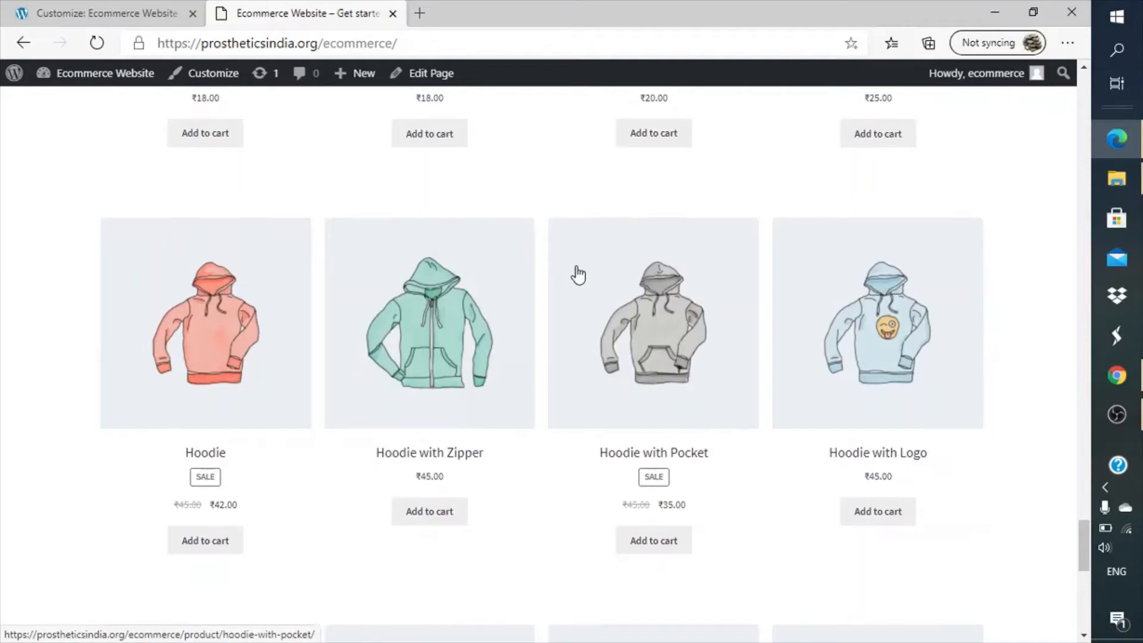
pyautogui.scroll(9, 578, 275)
pyautogui.scroll(-20, 577, 275)
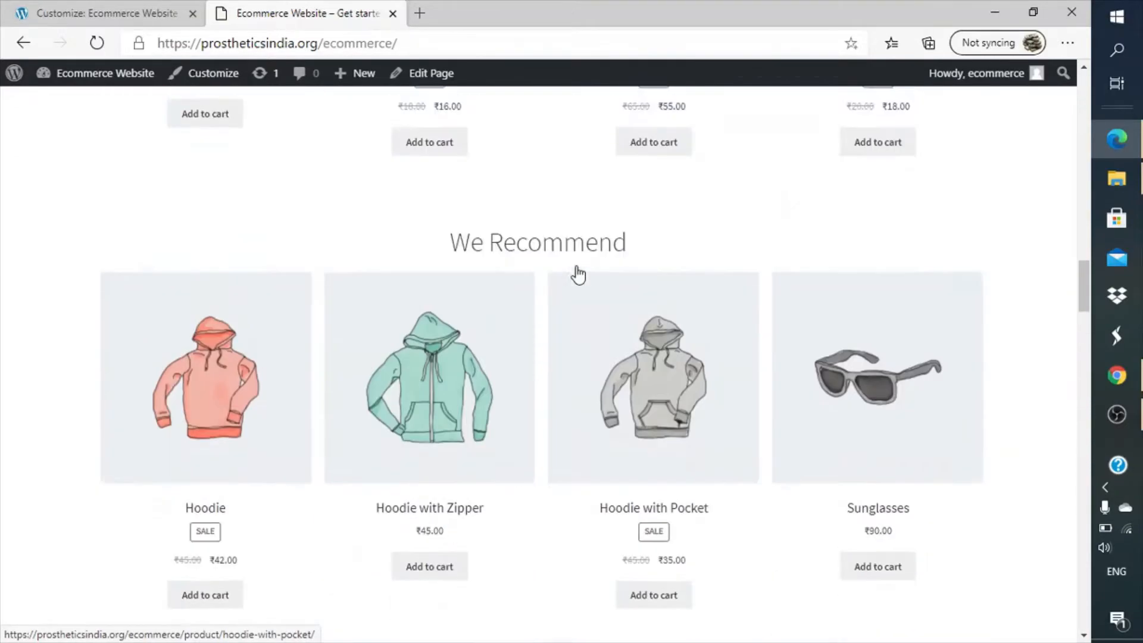
pyautogui.scroll(20, 577, 275)
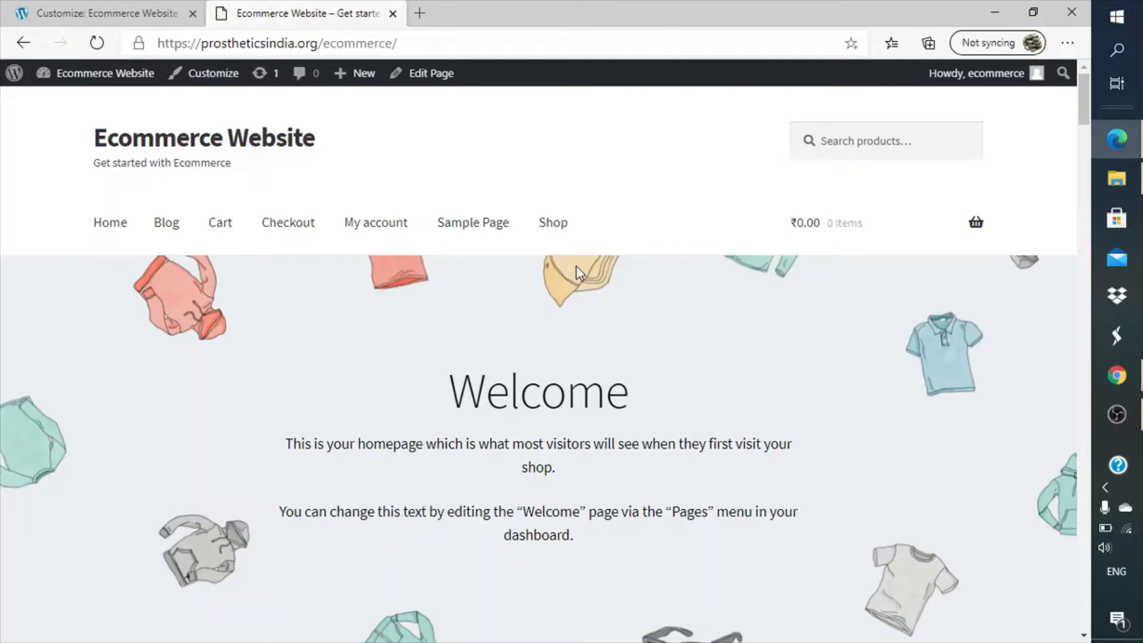
# - Add the Hoodie to the cart from the homepage's product listings and open the cart
pyautogui.scroll(-15, 513, 343)
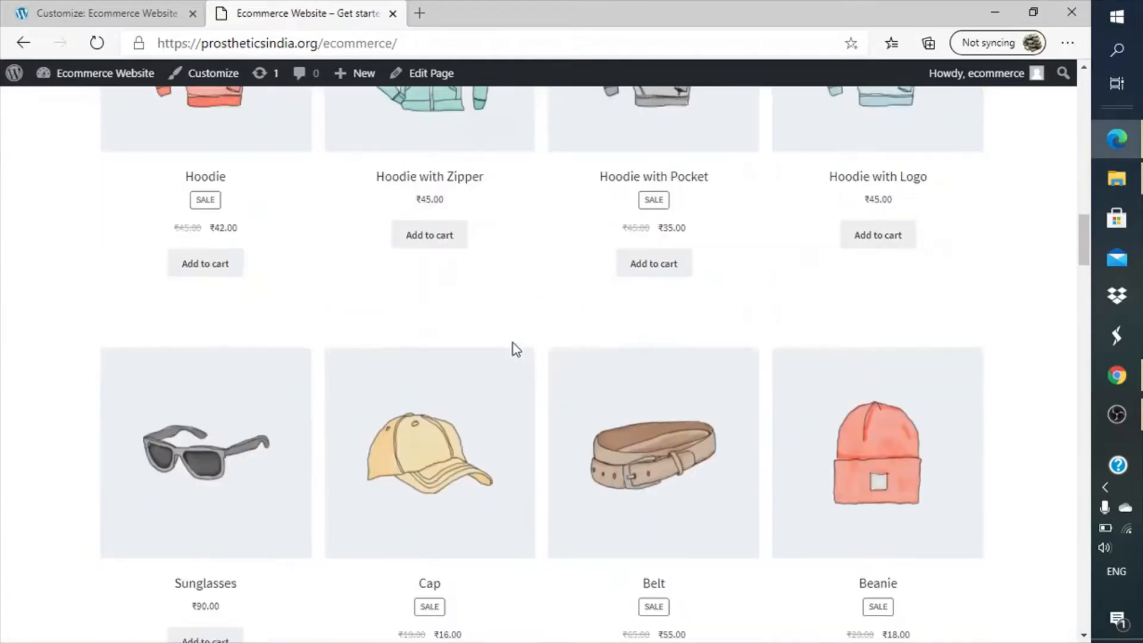
pyautogui.scroll(20, 514, 351)
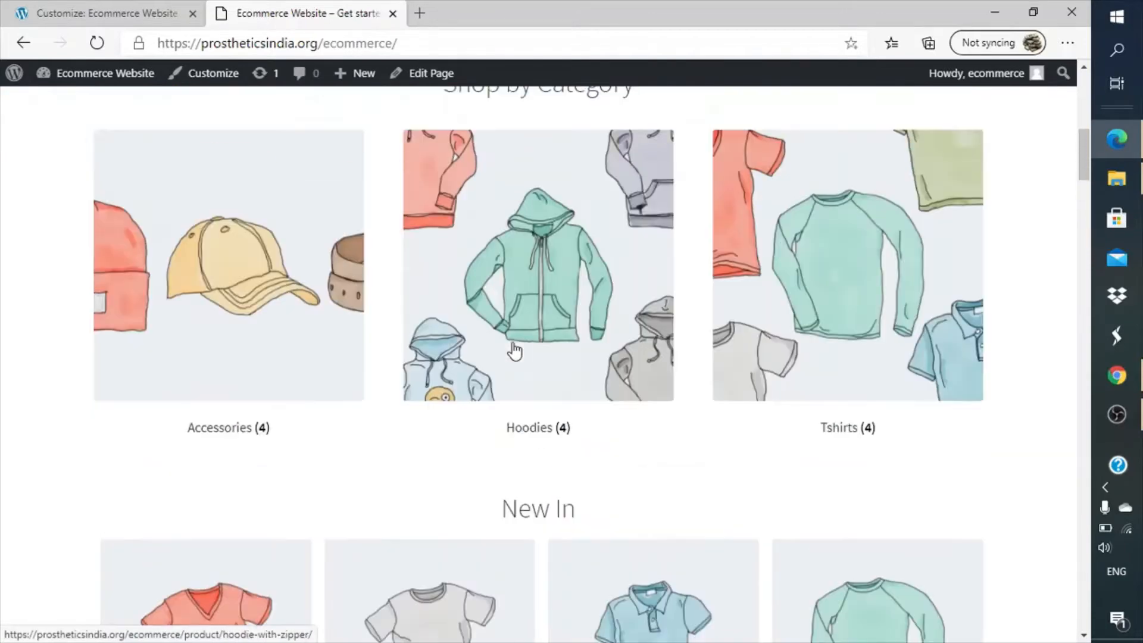
pyautogui.scroll(-15, 514, 351)
pyautogui.scroll(-4, 514, 352)
pyautogui.scroll(6, 513, 350)
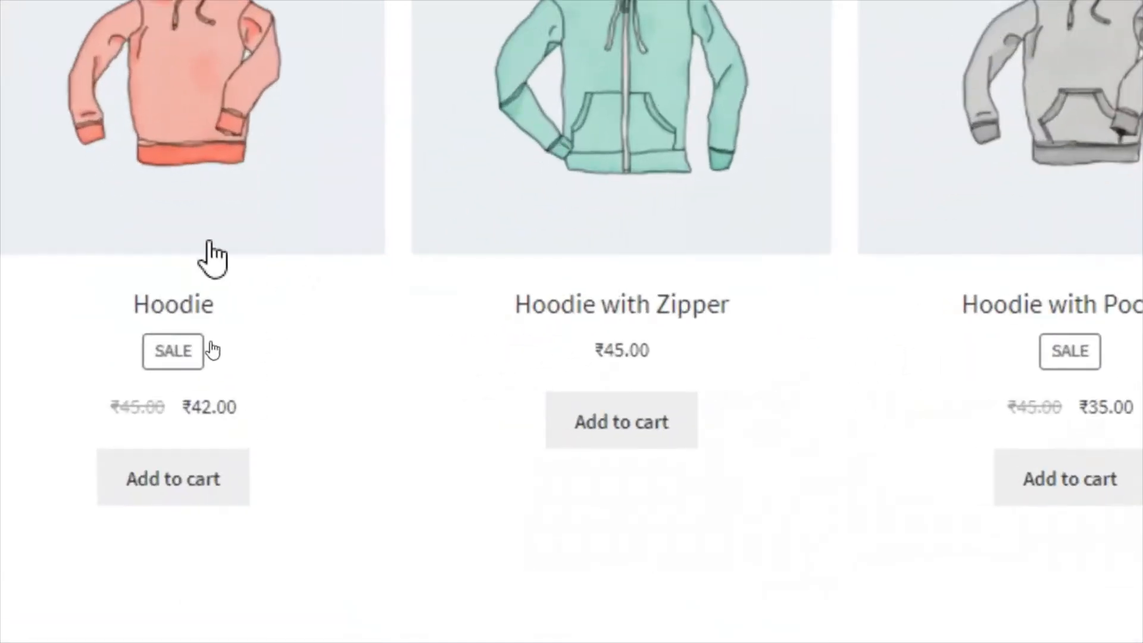
pyautogui.click(200, 470)
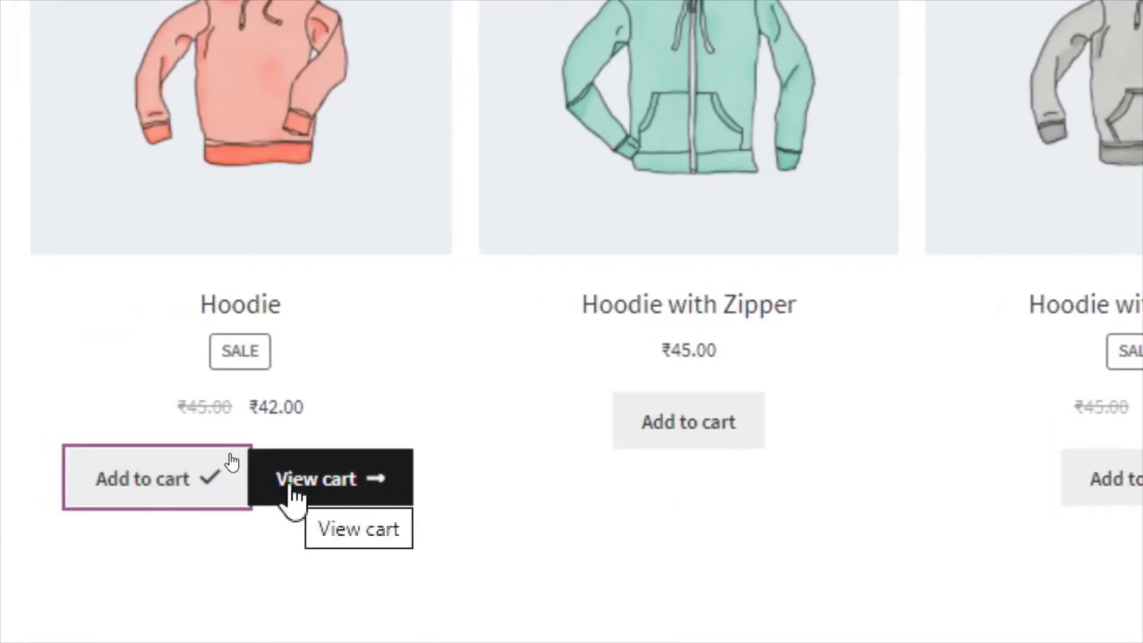
pyautogui.click(309, 476)
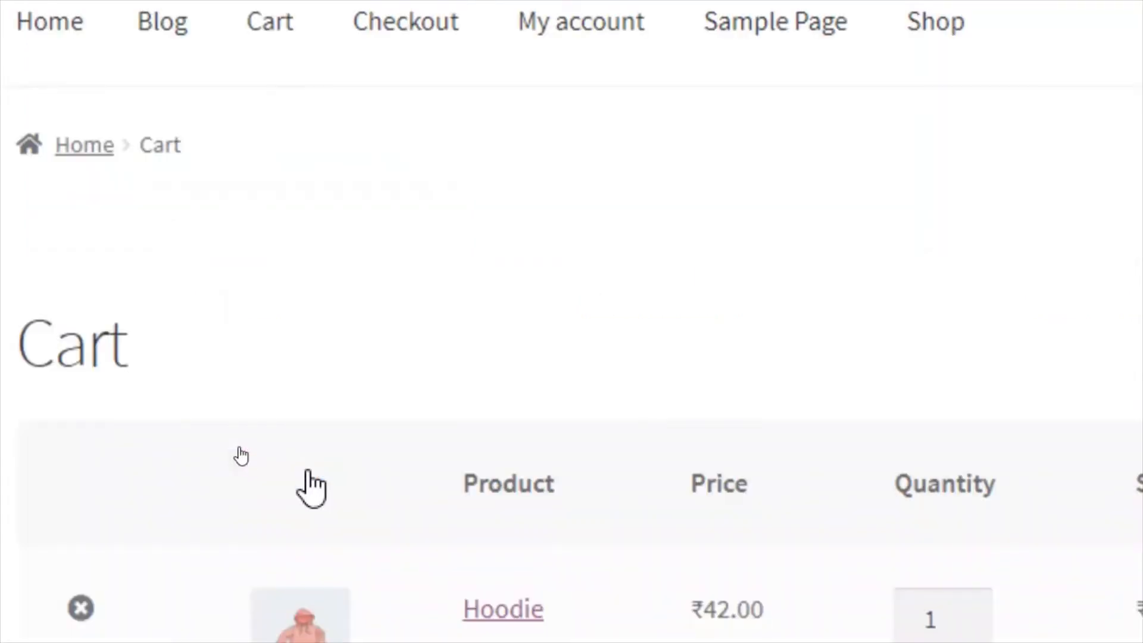
# - Review the cart's Hoodie entry, coupon code field and totals, and proceed to checkout
pyautogui.scroll(-9, 724, 357)
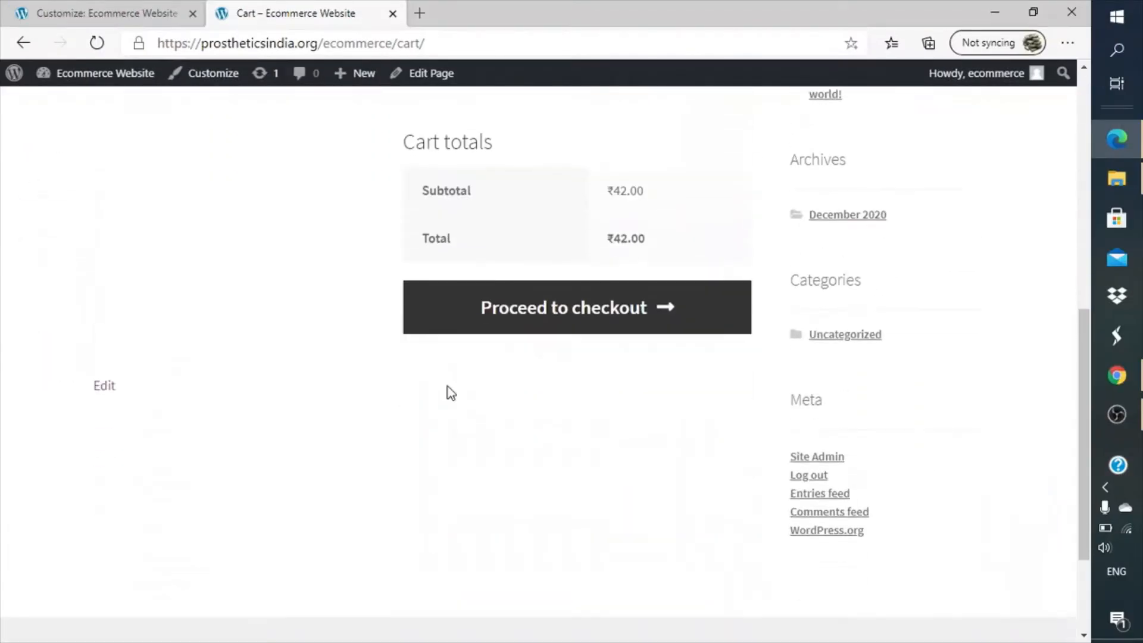
pyautogui.scroll(4, 448, 387)
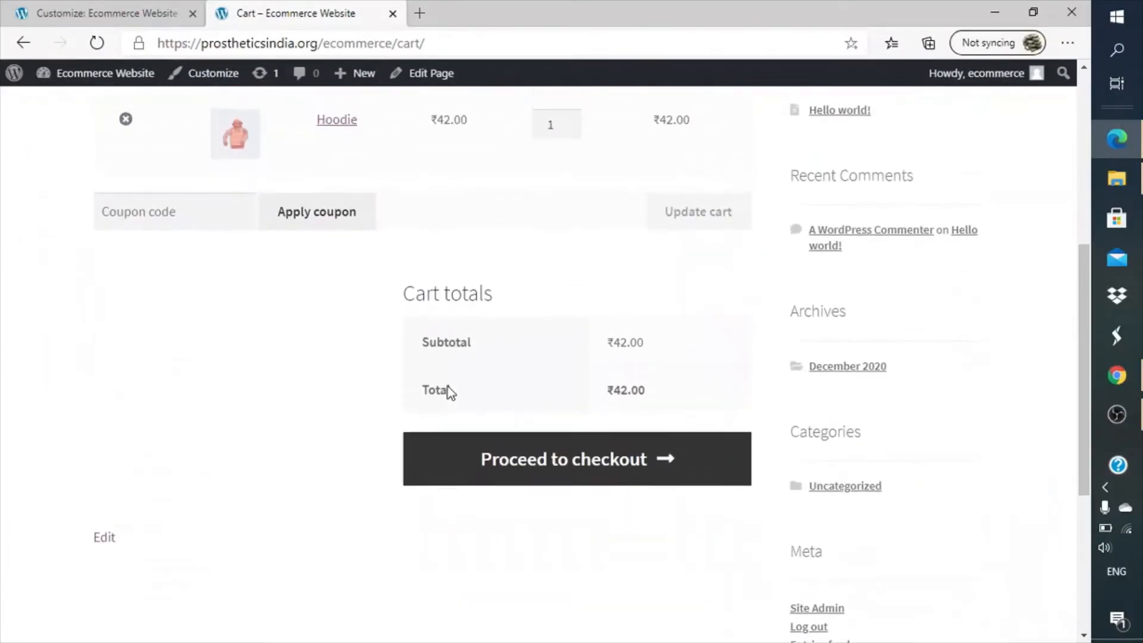
pyautogui.scroll(-4, 448, 387)
pyautogui.scroll(4, 448, 387)
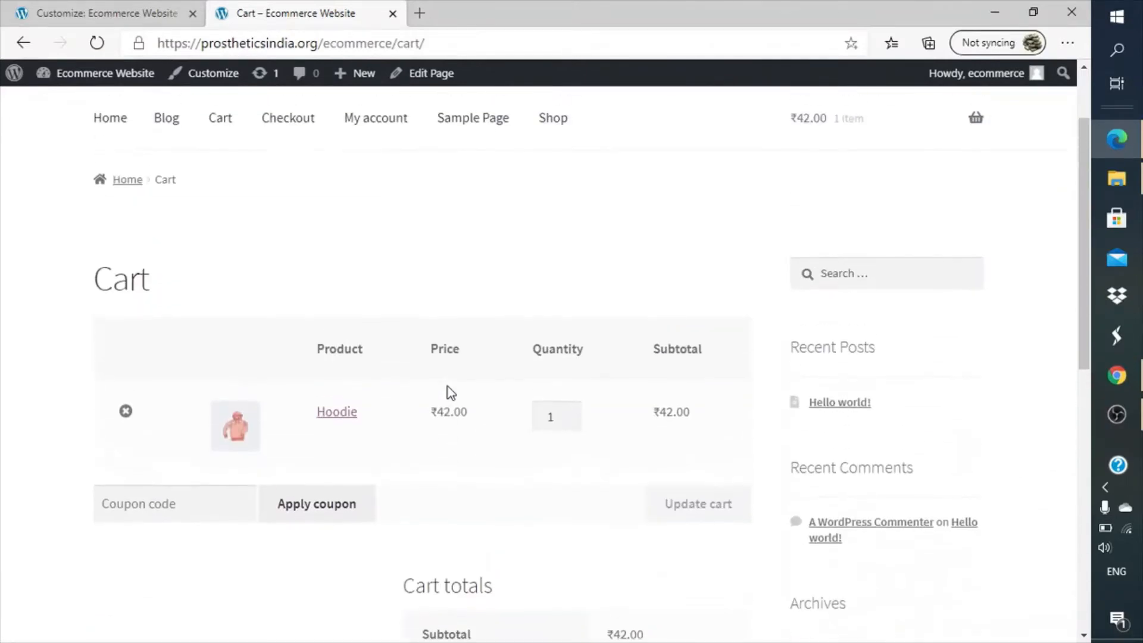
pyautogui.click(254, 506)
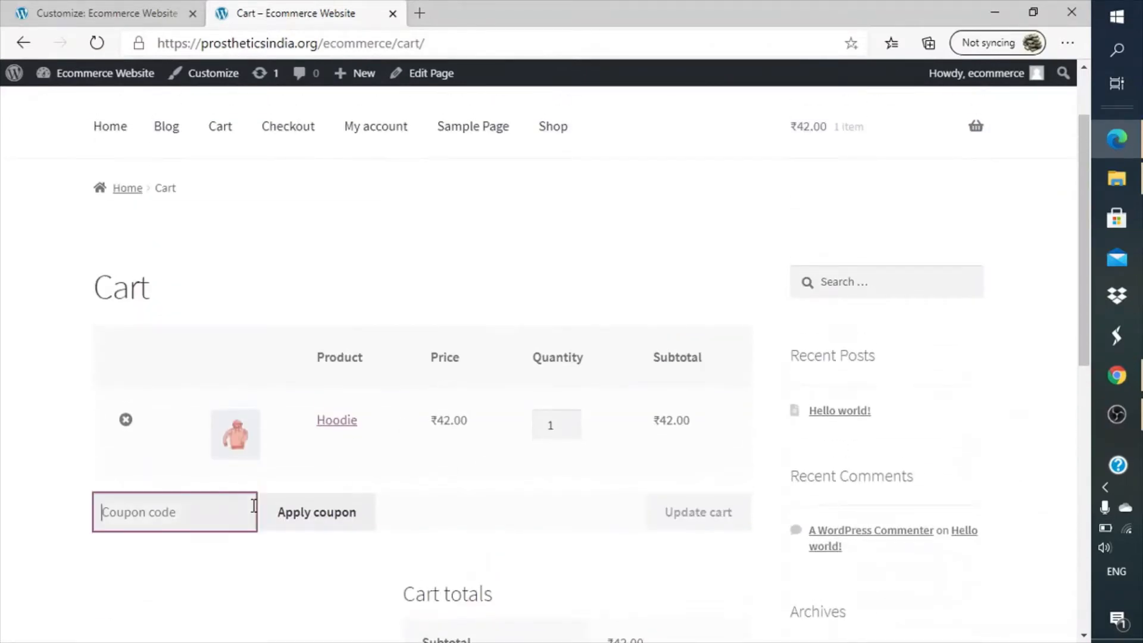
pyautogui.click(458, 483)
pyautogui.scroll(-6, 459, 483)
pyautogui.scroll(1, 462, 490)
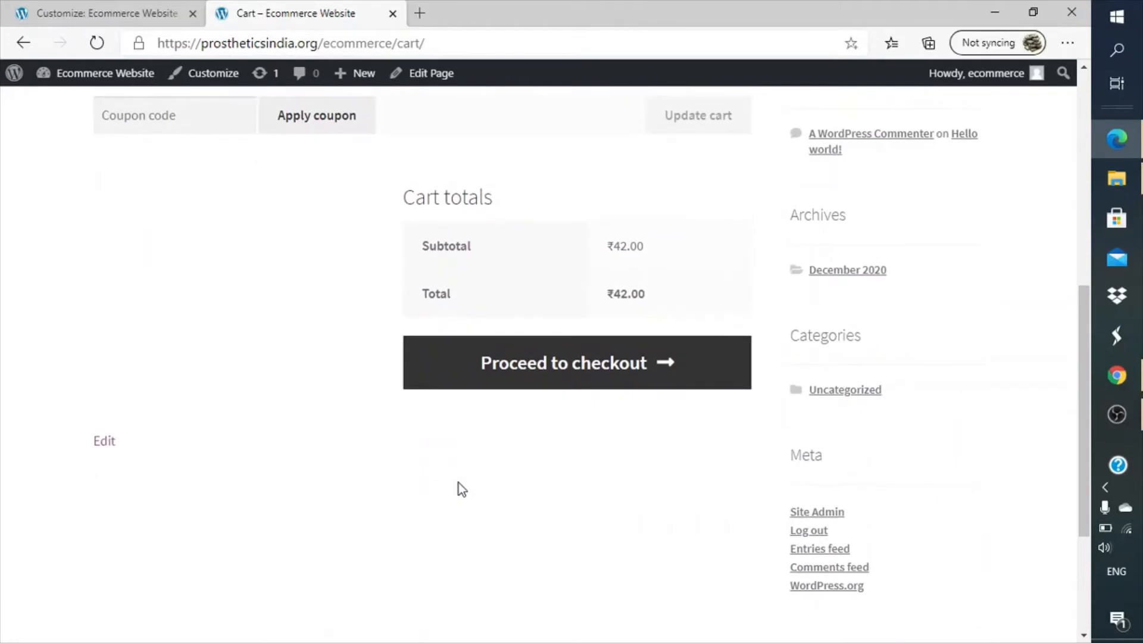
pyautogui.click(538, 368)
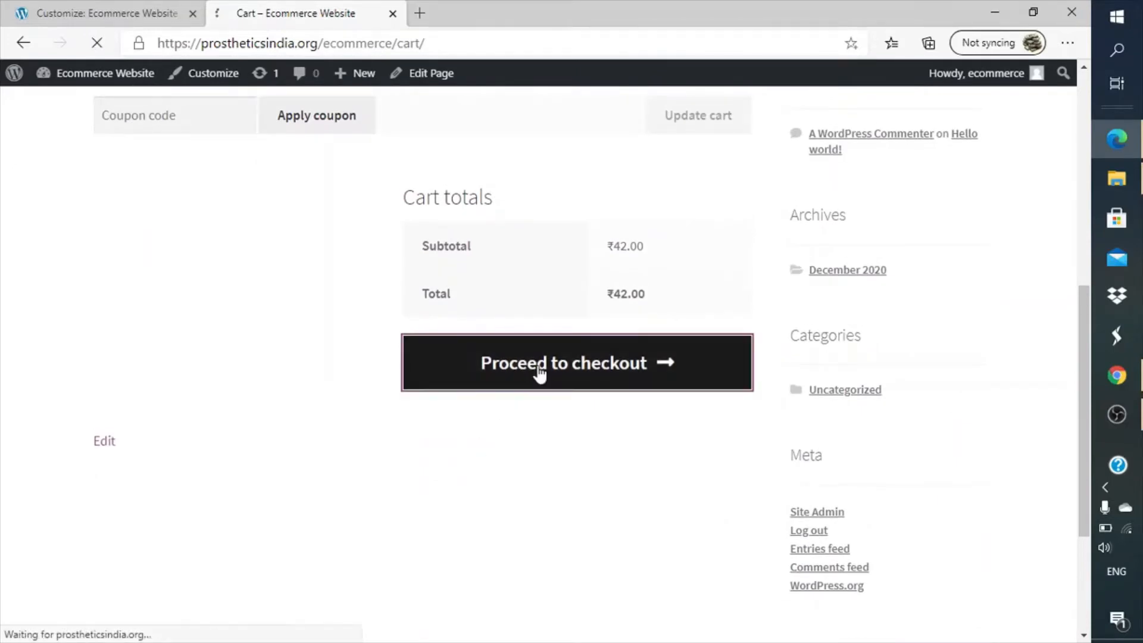
# - Examine the checkout page's billing fields, order summary and payment method notice
pyautogui.scroll(-10, 539, 374)
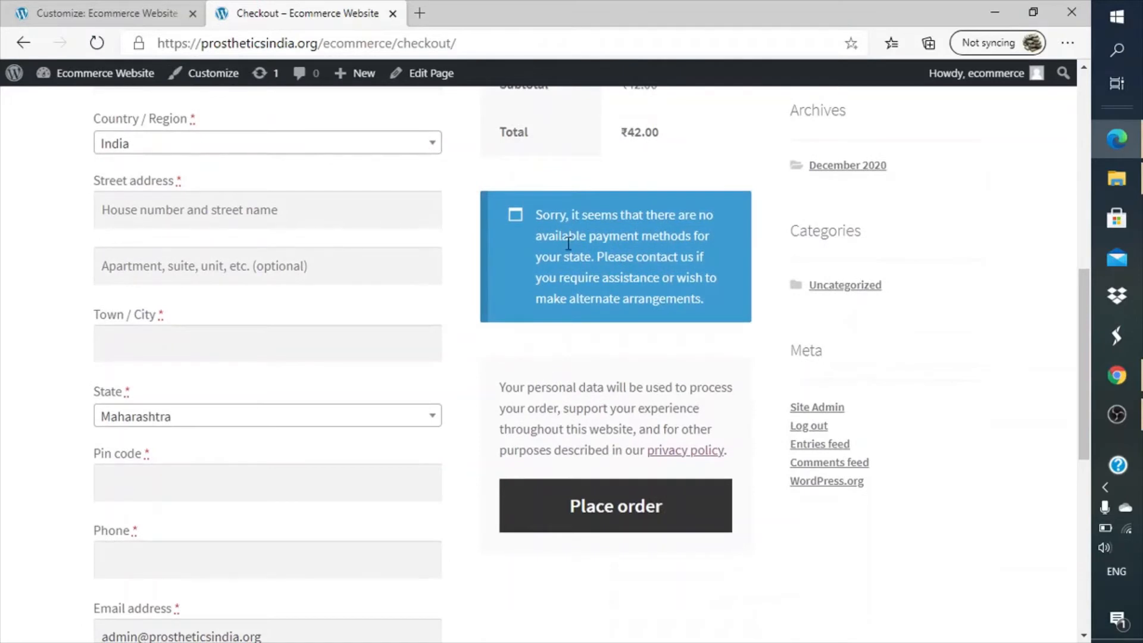
pyautogui.tripleClick(568, 243)
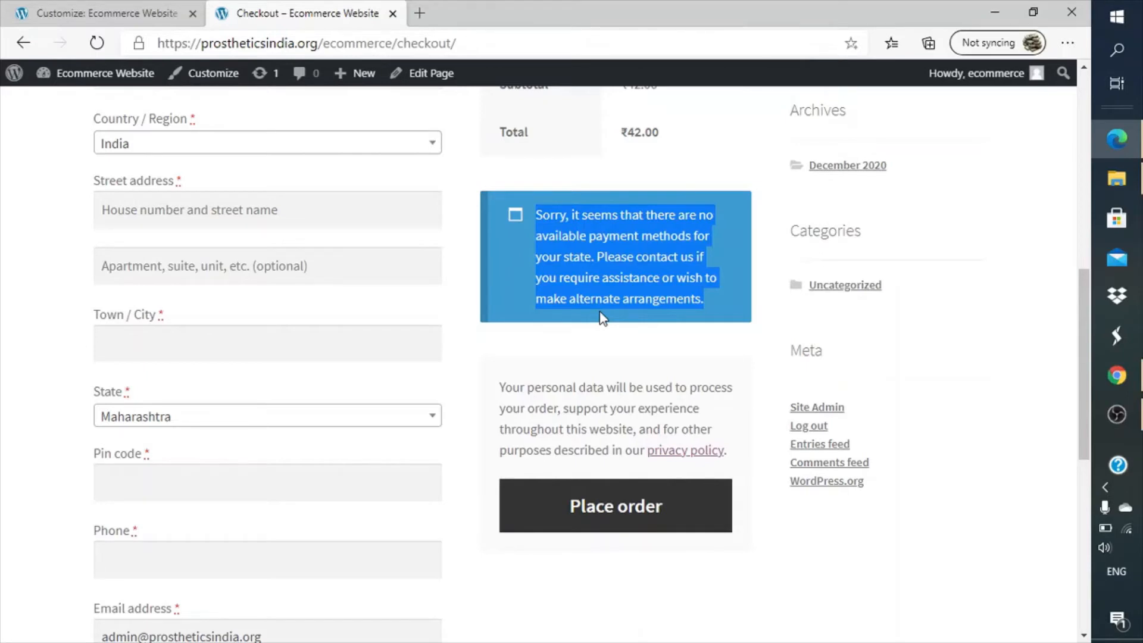
pyautogui.click(586, 275)
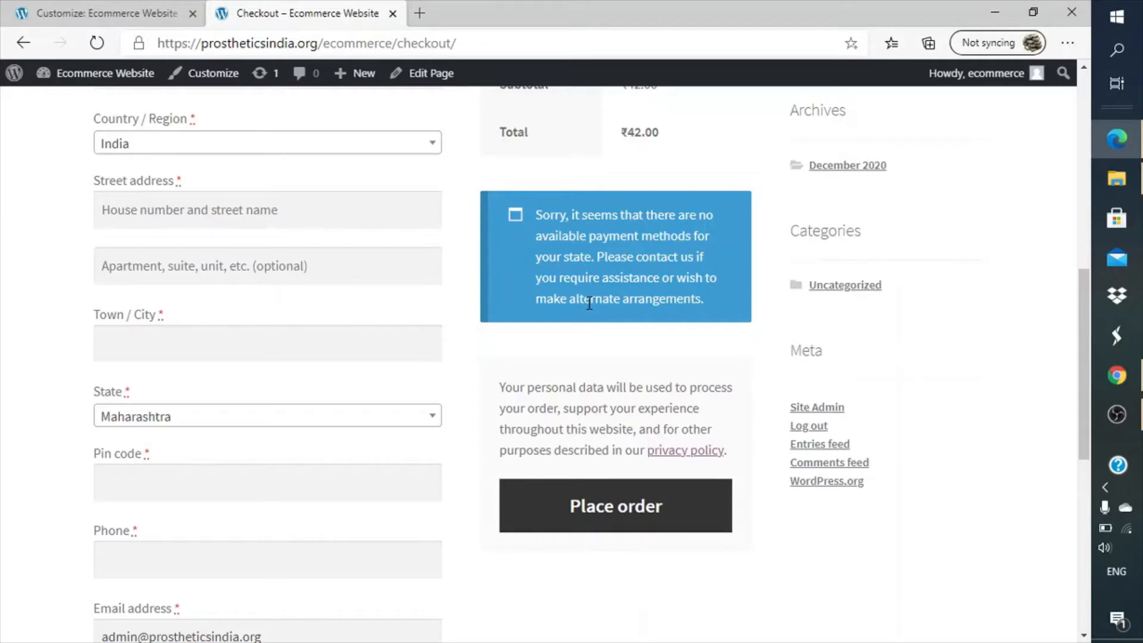
pyautogui.scroll(-9, 595, 302)
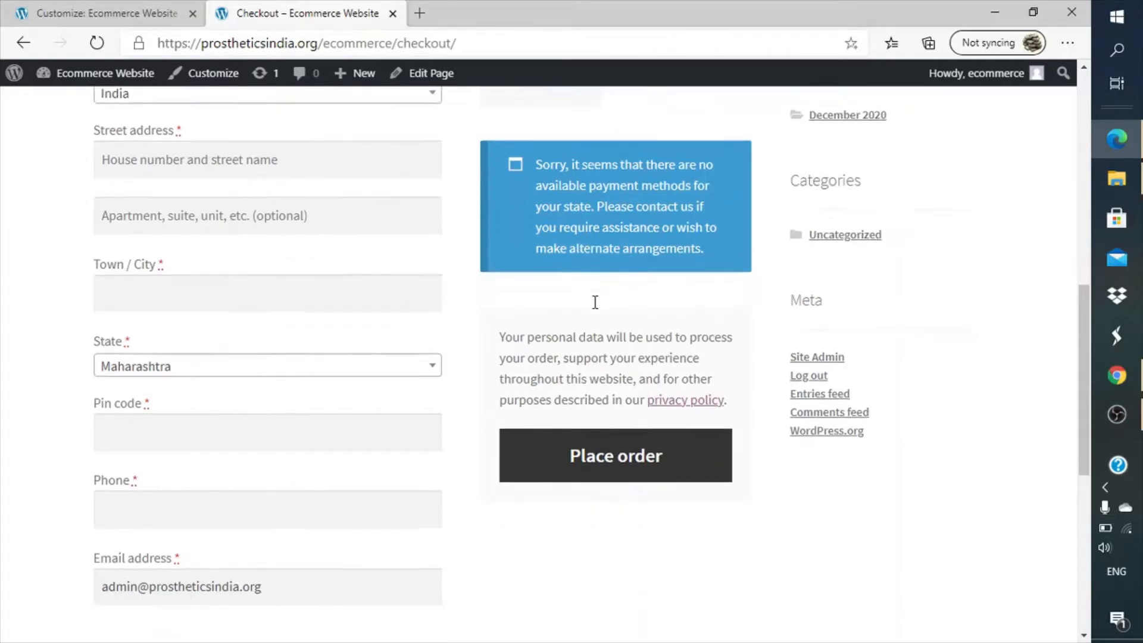
pyautogui.scroll(20, 594, 302)
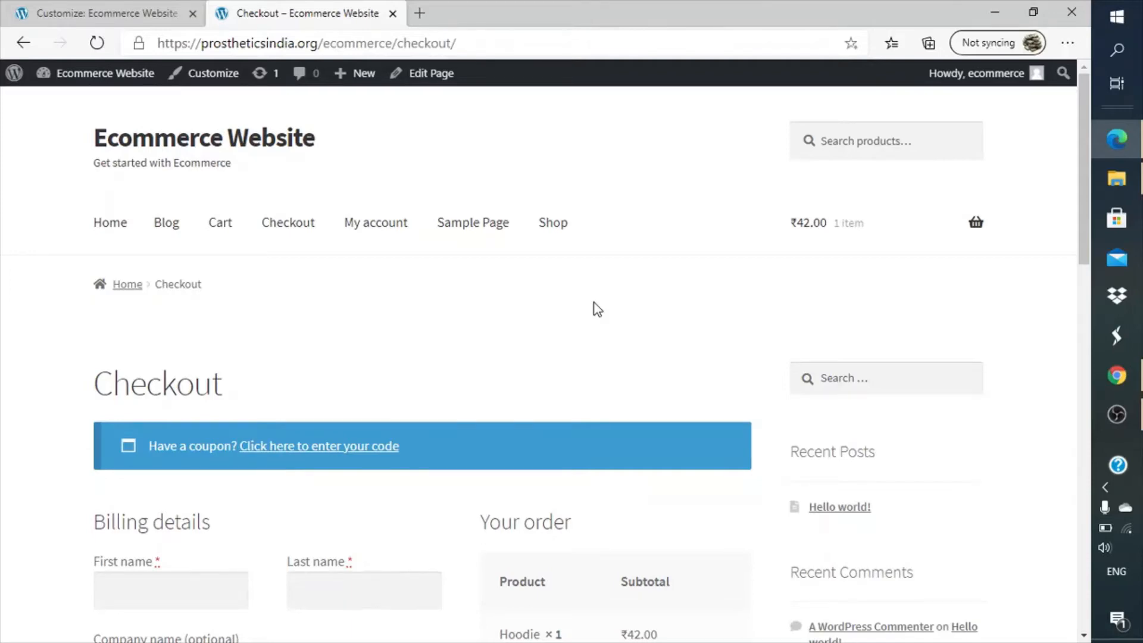
pyautogui.scroll(-7, 594, 304)
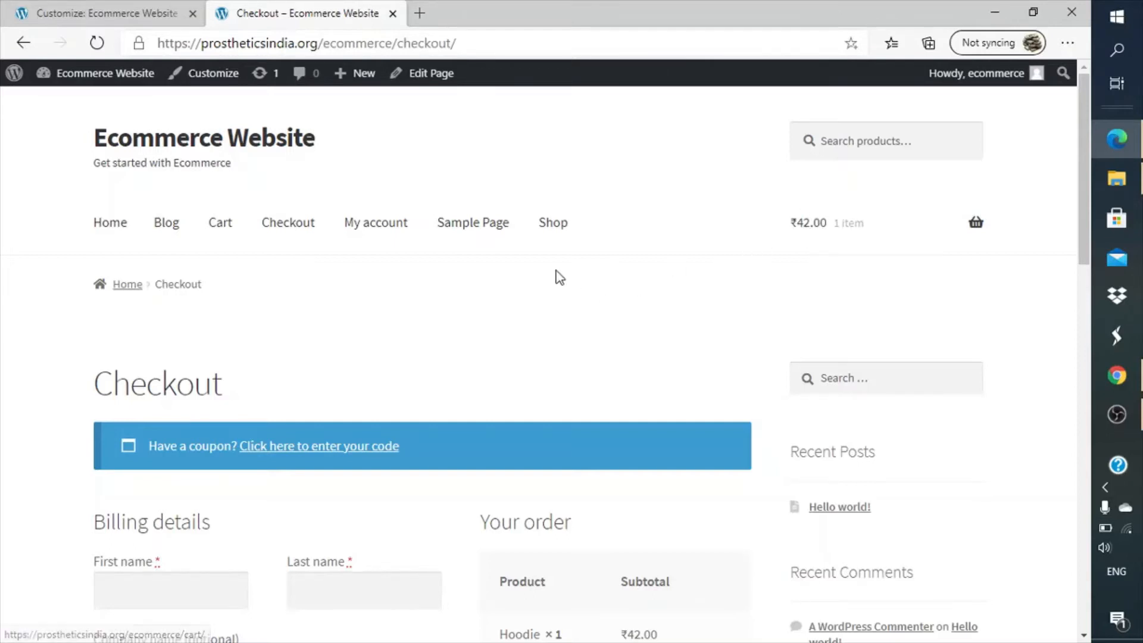
# - Add the Cap to the cart from the Shop page and check the cart summary in the site header
pyautogui.click(547, 229)
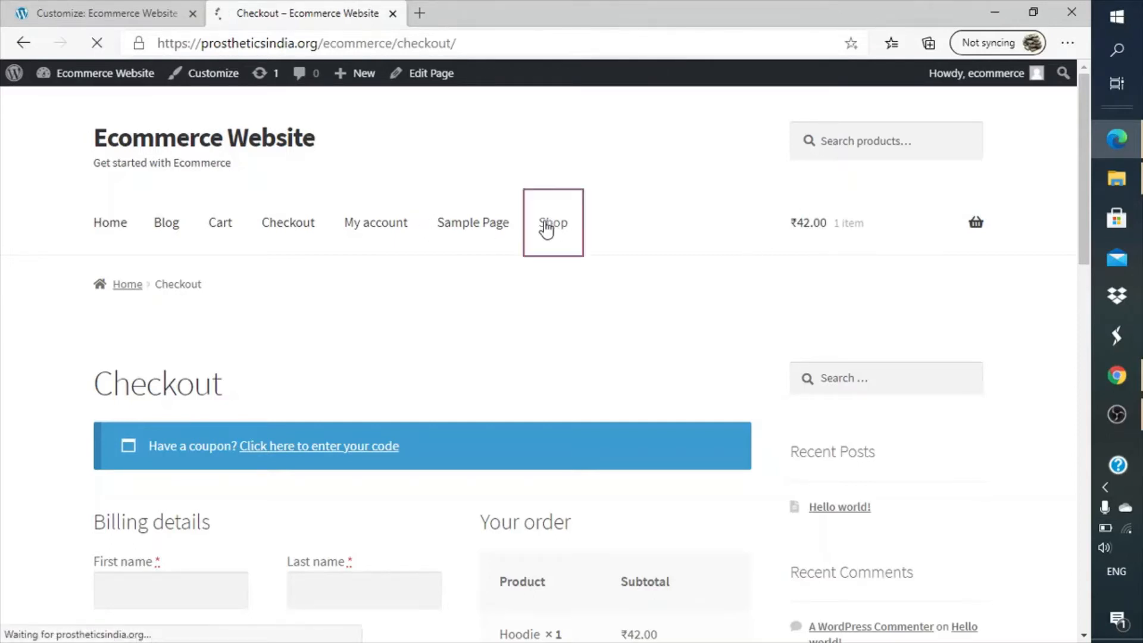
pyautogui.scroll(-7, 639, 350)
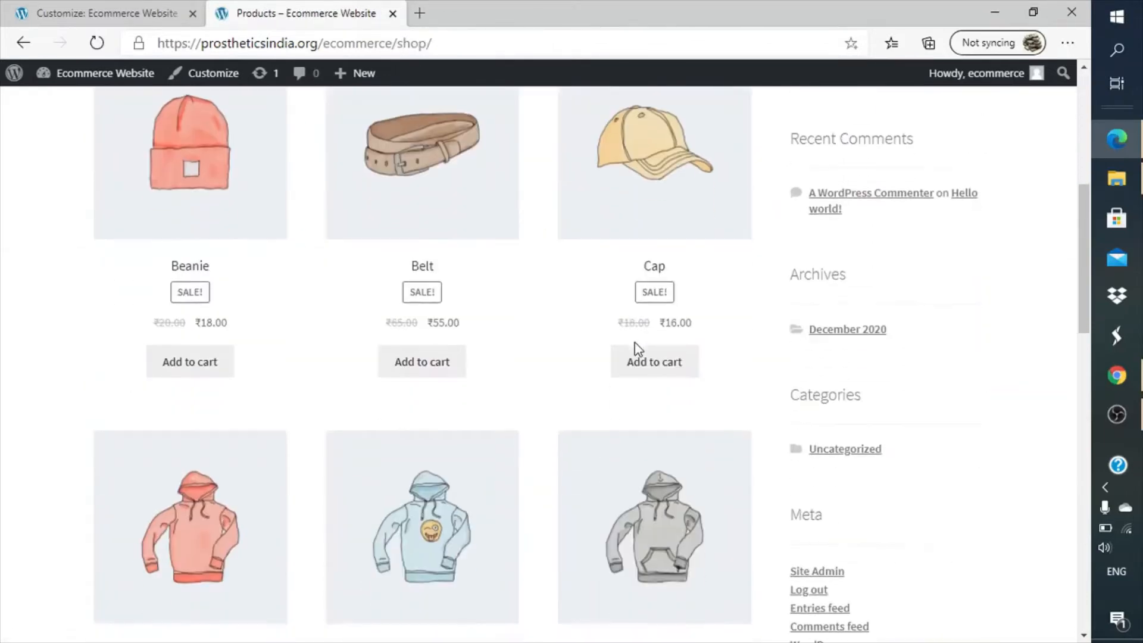
pyautogui.scroll(2, 638, 349)
pyautogui.scroll(-4, 638, 350)
pyautogui.scroll(-15, 638, 349)
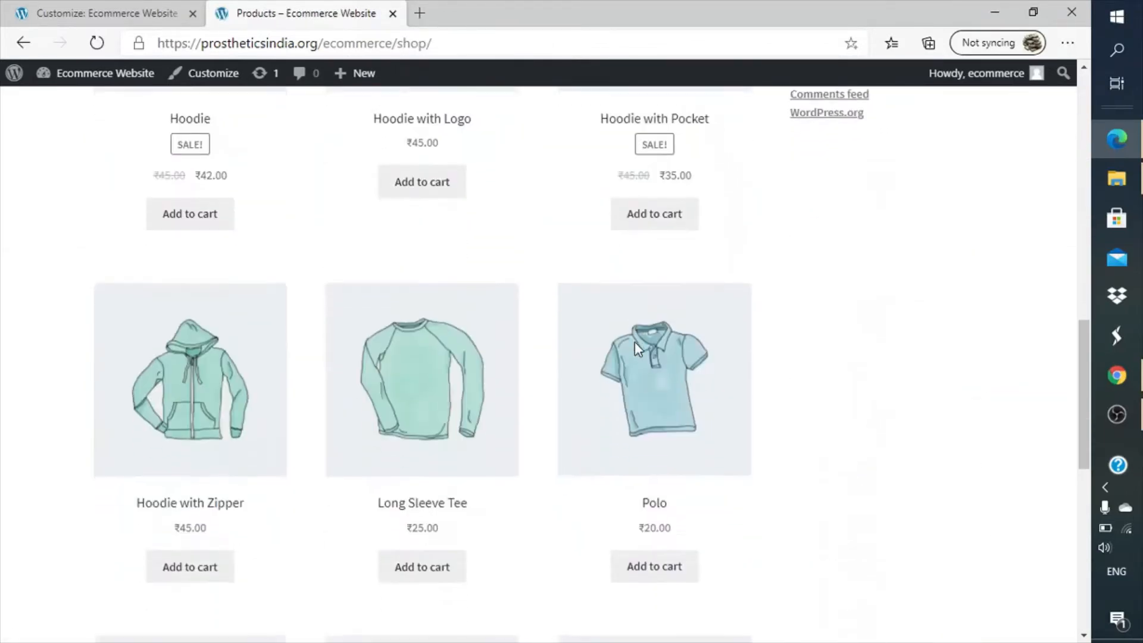
pyautogui.scroll(2, 635, 349)
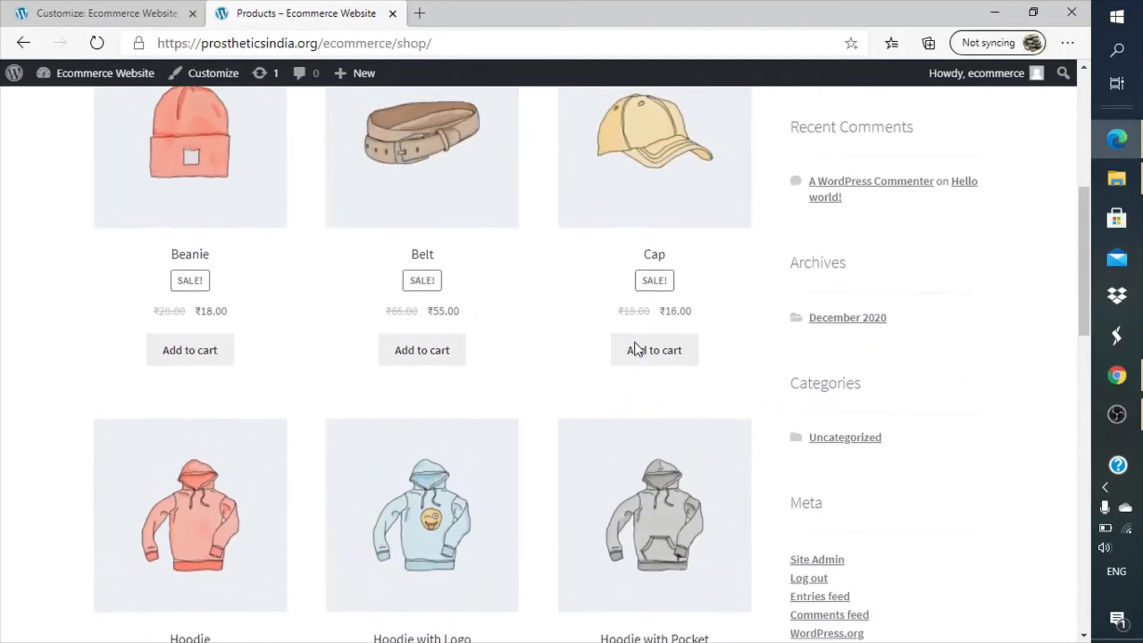
pyautogui.click(646, 357)
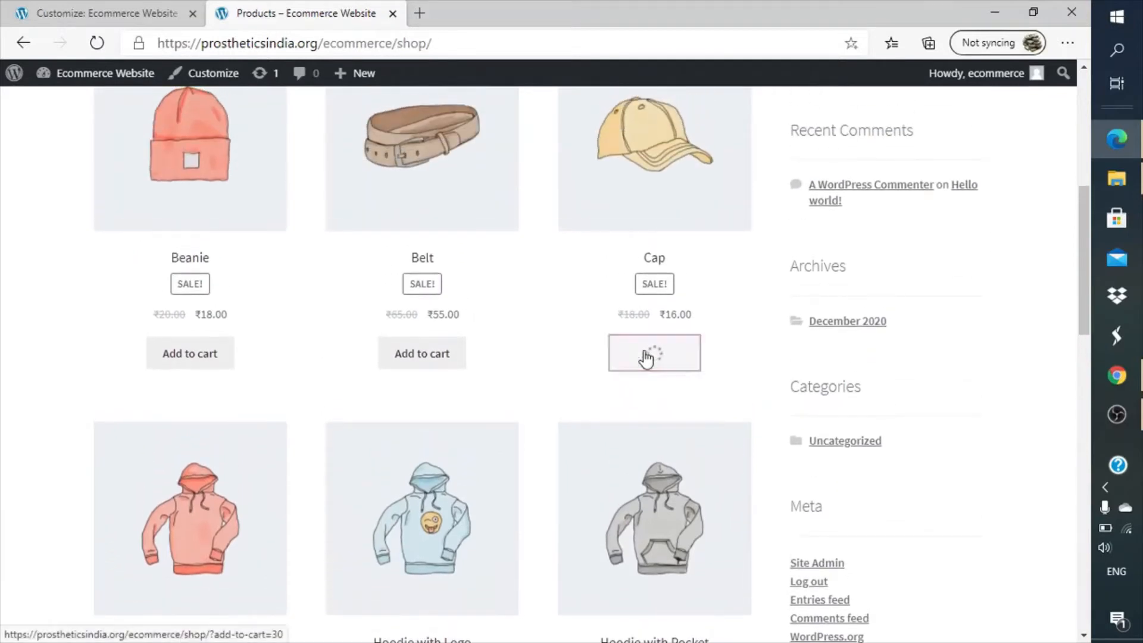
pyautogui.scroll(7, 816, 288)
pyautogui.moveTo(910, 219)
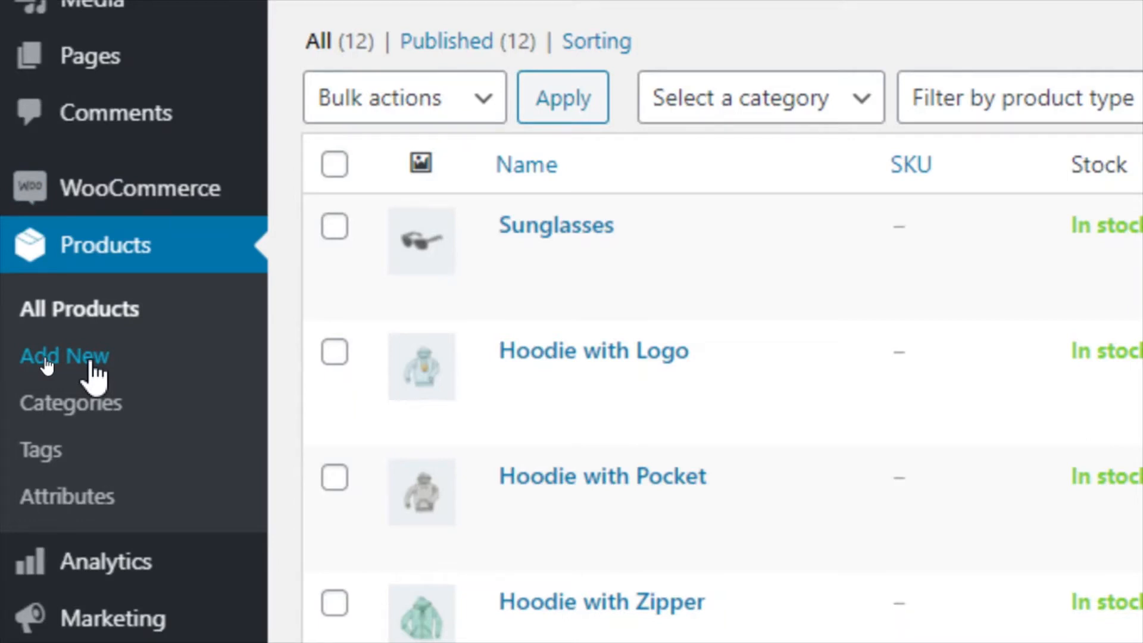
# - Start a new WooCommerce product and name it TShirts
pyautogui.click(92, 364)
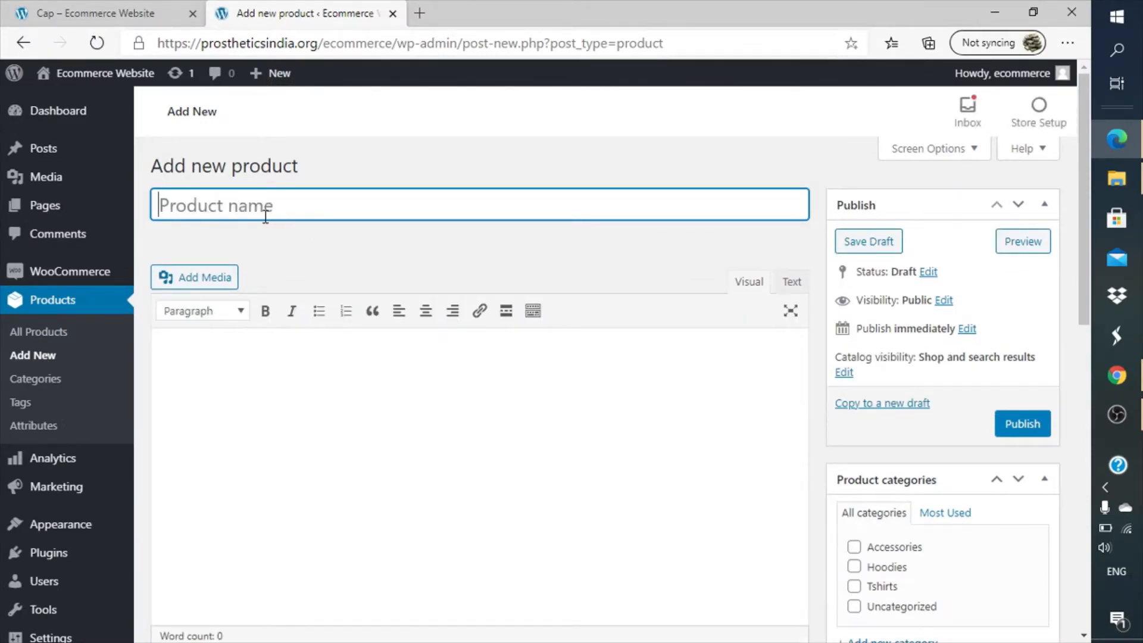
pyautogui.write('TShir')
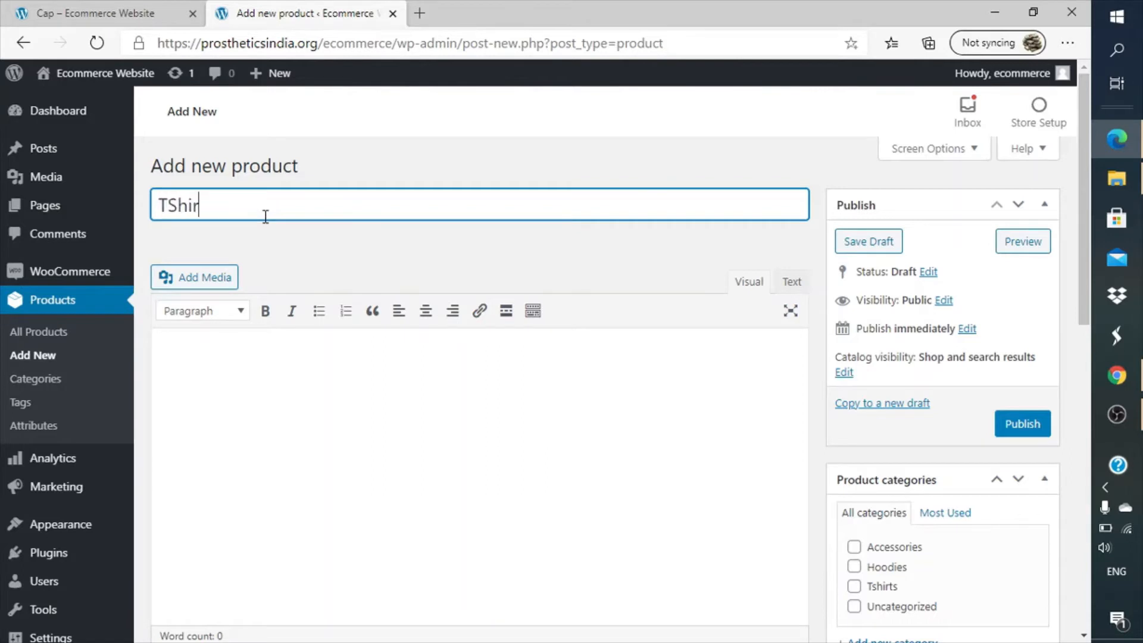
pyautogui.write('ts')
# - Write the product description "Get Cotton TShirts at the most reasonable rates."
pyautogui.click(540, 364)
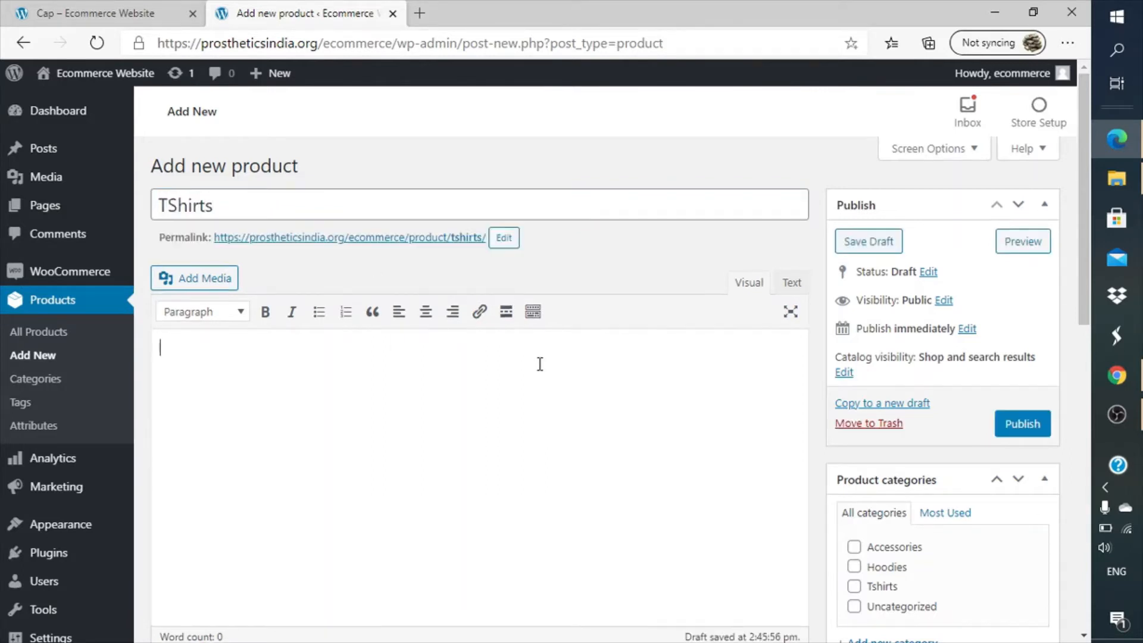
pyautogui.write('Get Cotton TShi')
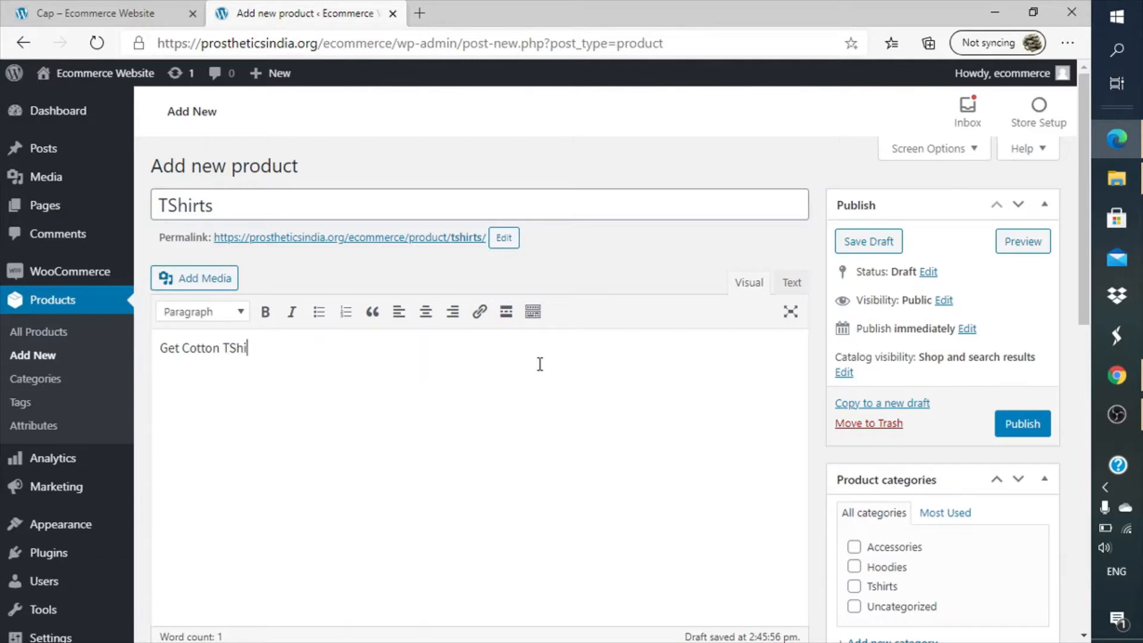
pyautogui.write('rts at teh')
pyautogui.press('BackSpace')
pyautogui.press('BackSpace')
pyautogui.press('BackSpace')
pyautogui.write('he most re')
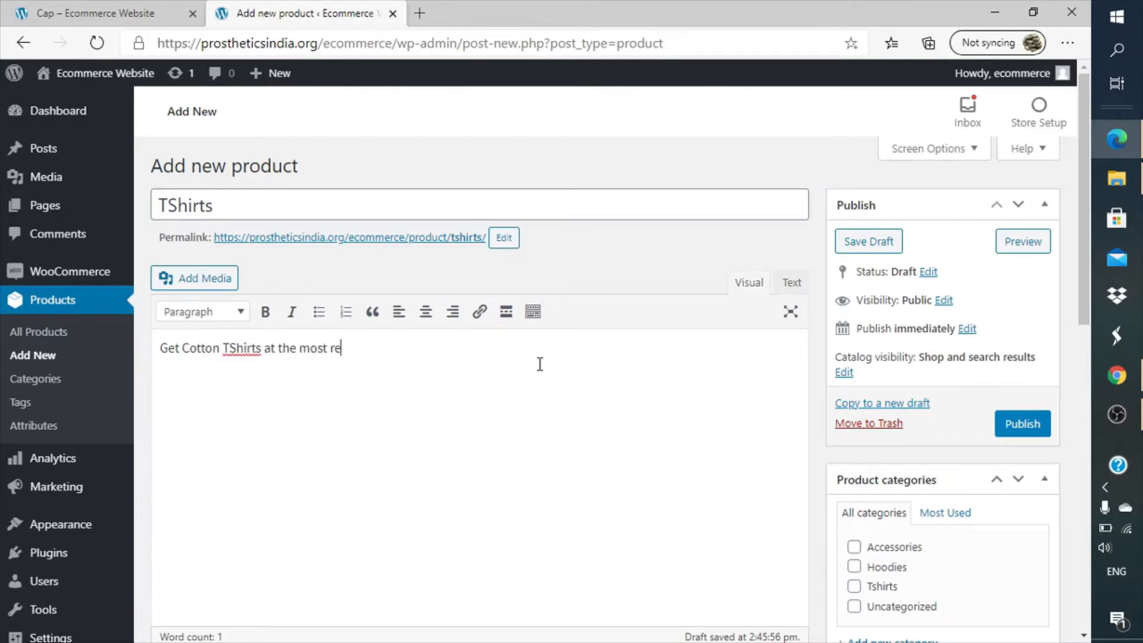
pyautogui.write('asonable rates.')
# - Copy the description sentence and paste it repeatedly to build a paragraph of about eight lines, ending with a new line
pyautogui.hotkey('ctrl', 'a')
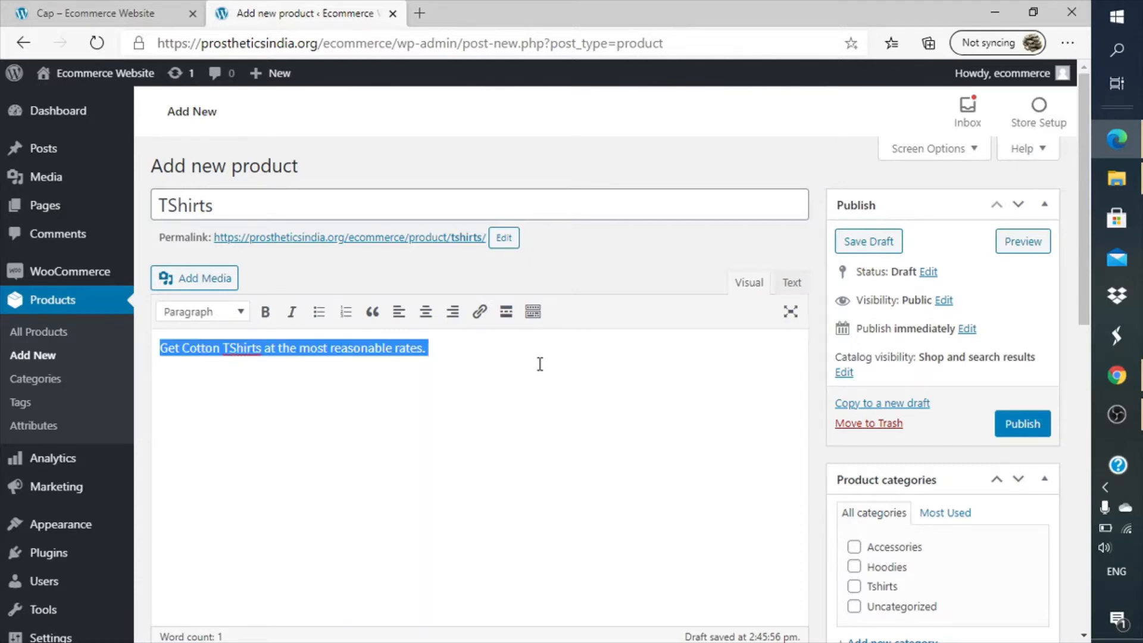
pyautogui.hotkey('ctrl', 'c')
pyautogui.press('Right')
pyautogui.hotkey('ctrl', 'v')
pyautogui.hotkey('ctrl', 'v')
pyautogui.hotkey('ctrl', 'v')
pyautogui.hotkey('ctrl', 'v')
pyautogui.hotkey('ctrl', 'v')
pyautogui.hotkey('ctrl', 'v')
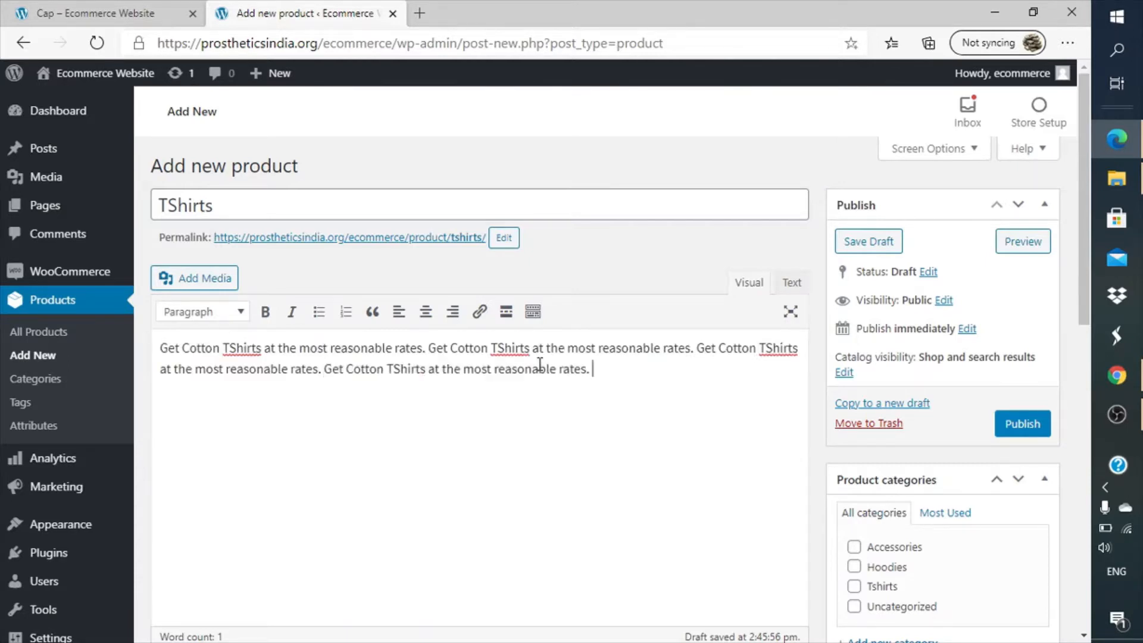
pyautogui.hotkey('ctrl', 'v')
pyautogui.hotkey('ctrl', 'v')
pyautogui.hotkey('ctrl', 'v')
pyautogui.hotkey('ctrl', 'v')
pyautogui.hotkey('ctrl', 'v')
pyautogui.hotkey('ctrl', 'v')
pyautogui.hotkey('ctrl', 'v')
pyautogui.hotkey('ctrl', 'v')
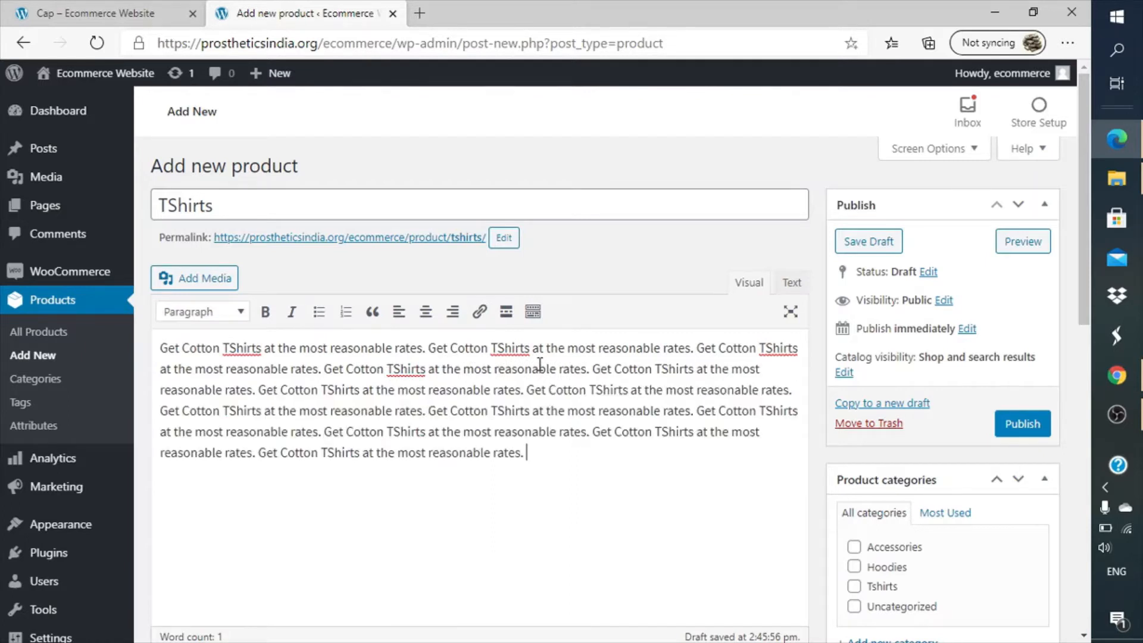
pyautogui.hotkey('ctrl', 'v')
pyautogui.hotkey('ctrl', 'v')
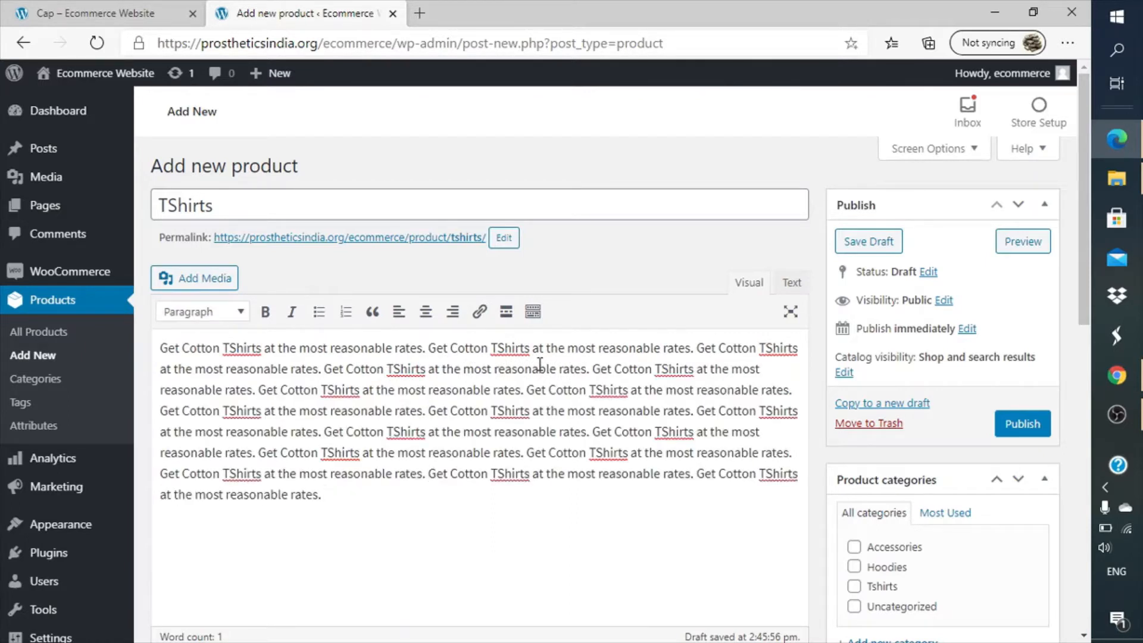
pyautogui.press('Return')
# - Write "Short Description" in the product short description
pyautogui.scroll(-12, 669, 421)
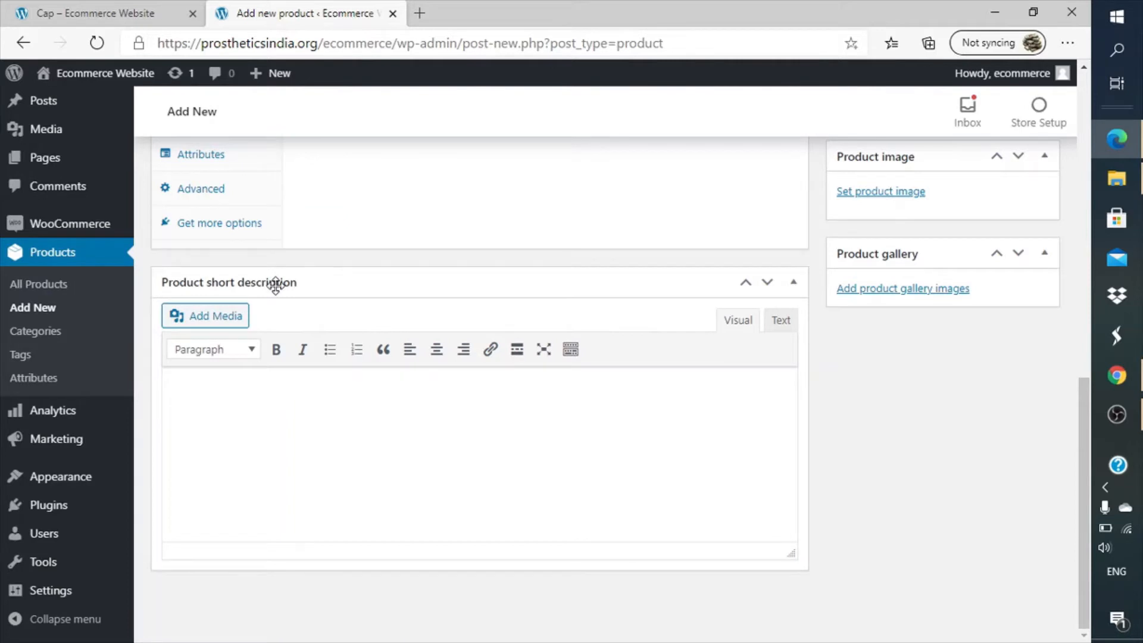
pyautogui.click(318, 463)
pyautogui.write('Short Desc')
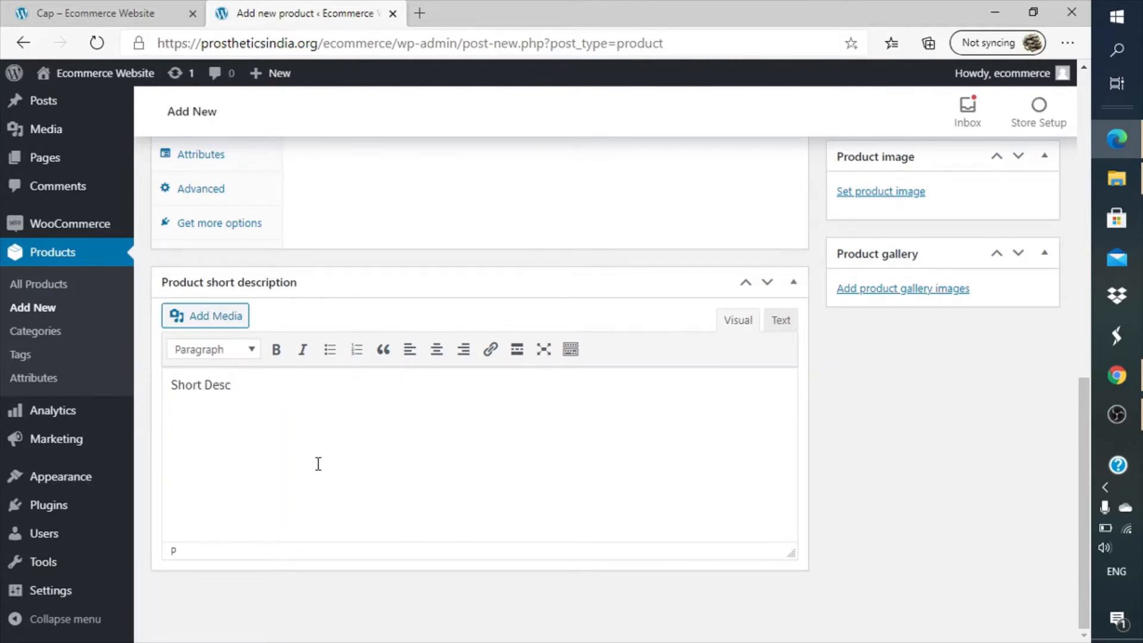
pyautogui.write('ription')
# - Copy the "Short Description" text and paste it repeatedly to fill about three lines, ending with a period
pyautogui.hotkey('ctrl', 'a')
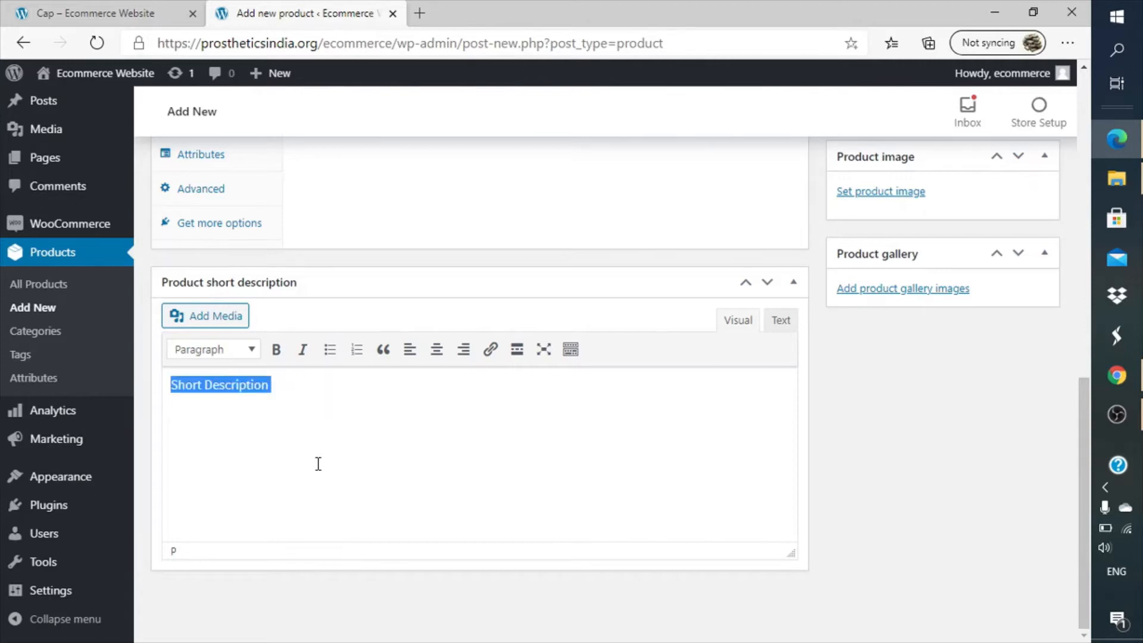
pyautogui.hotkey('ctrl', 'v')
pyautogui.hotkey('ctrl', 'v')
pyautogui.hotkey('ctrl', 'v')
pyautogui.hotkey('ctrl', 'v')
pyautogui.hotkey('ctrl', 'v')
pyautogui.hotkey('ctrl', 'v')
pyautogui.hotkey('ctrl', 'v')
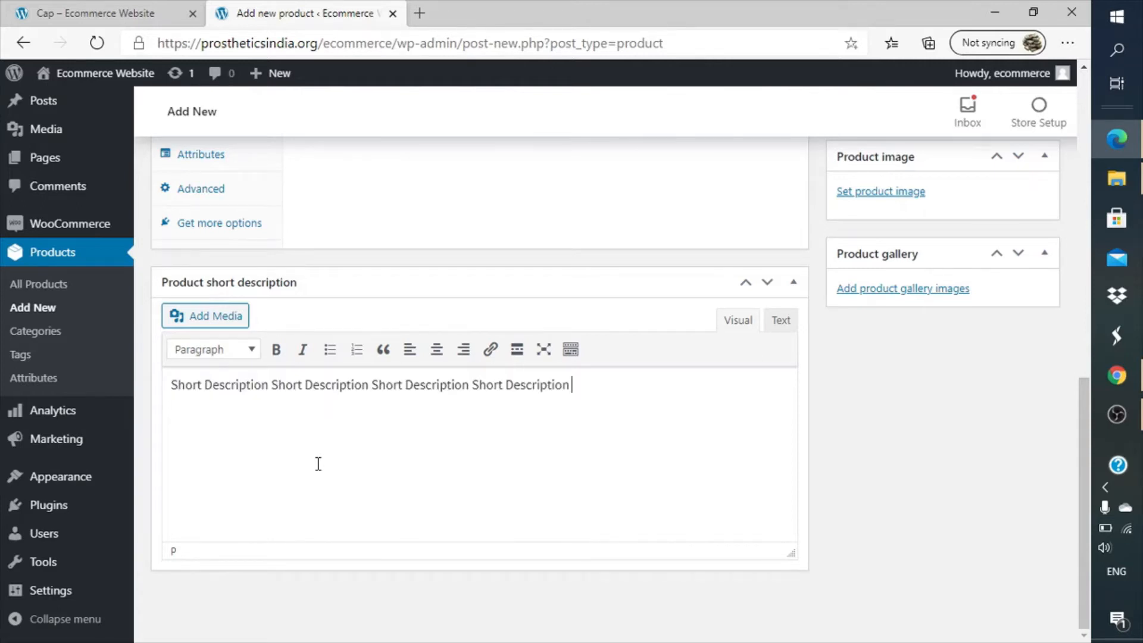
pyautogui.hotkey('ctrl', 'v')
pyautogui.hotkey('ctrl', 'v')
pyautogui.hotkey('ctrl', 'v')
pyautogui.hotkey('ctrl', 'v')
pyautogui.hotkey('ctrl', 'v')
pyautogui.hotkey('ctrl', 'v')
pyautogui.hotkey('ctrl', 'v')
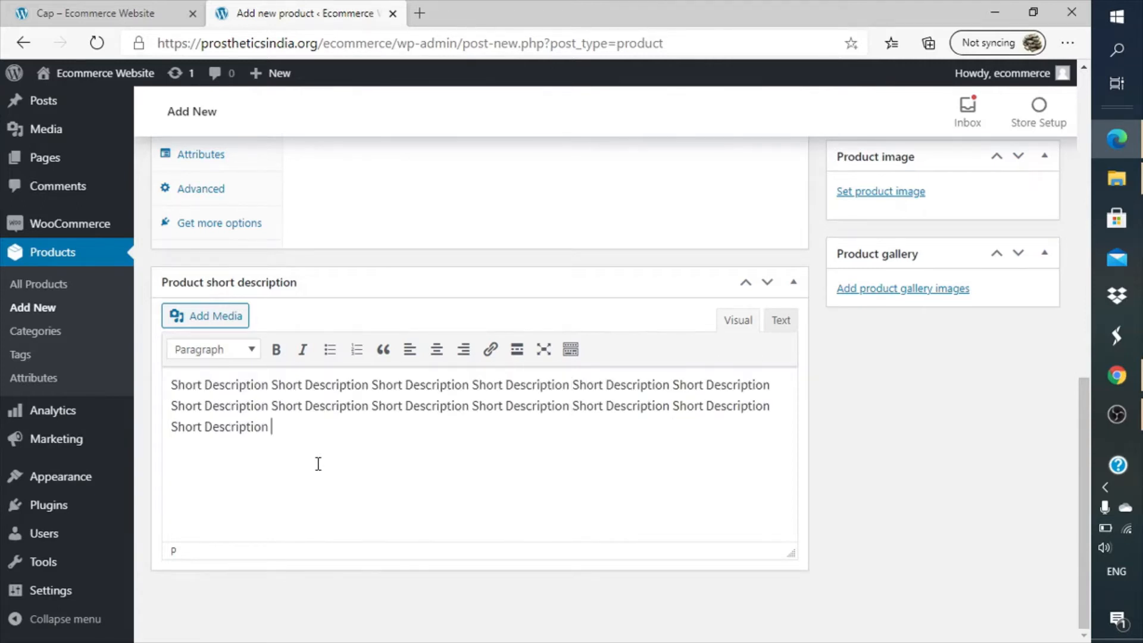
pyautogui.hotkey('ctrl', 'v')
pyautogui.press('BackSpace')
pyautogui.write('.')
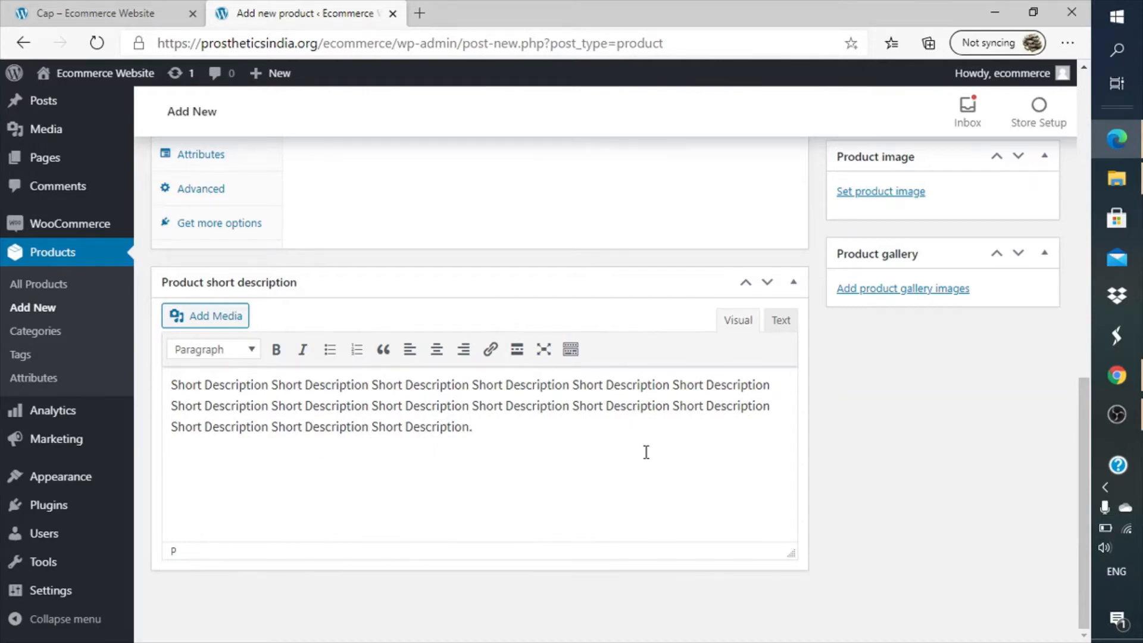
# - Choose Simple product as the product type in the product data
pyautogui.scroll(5, 646, 452)
pyautogui.scroll(-3, 645, 452)
pyautogui.scroll(1, 646, 452)
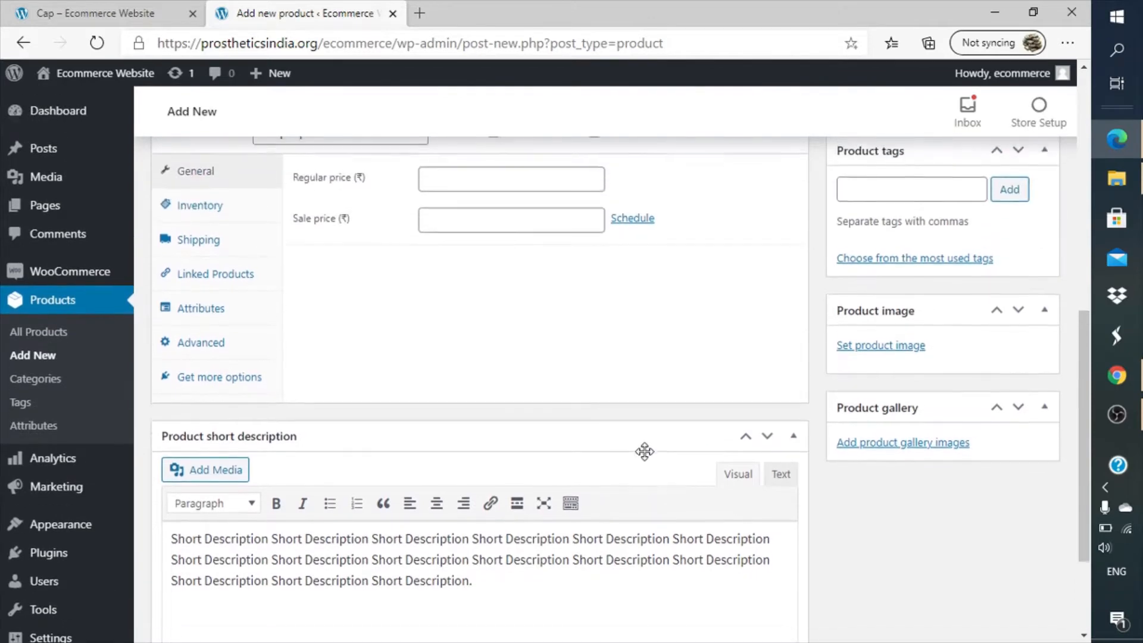
pyautogui.scroll(3, 644, 451)
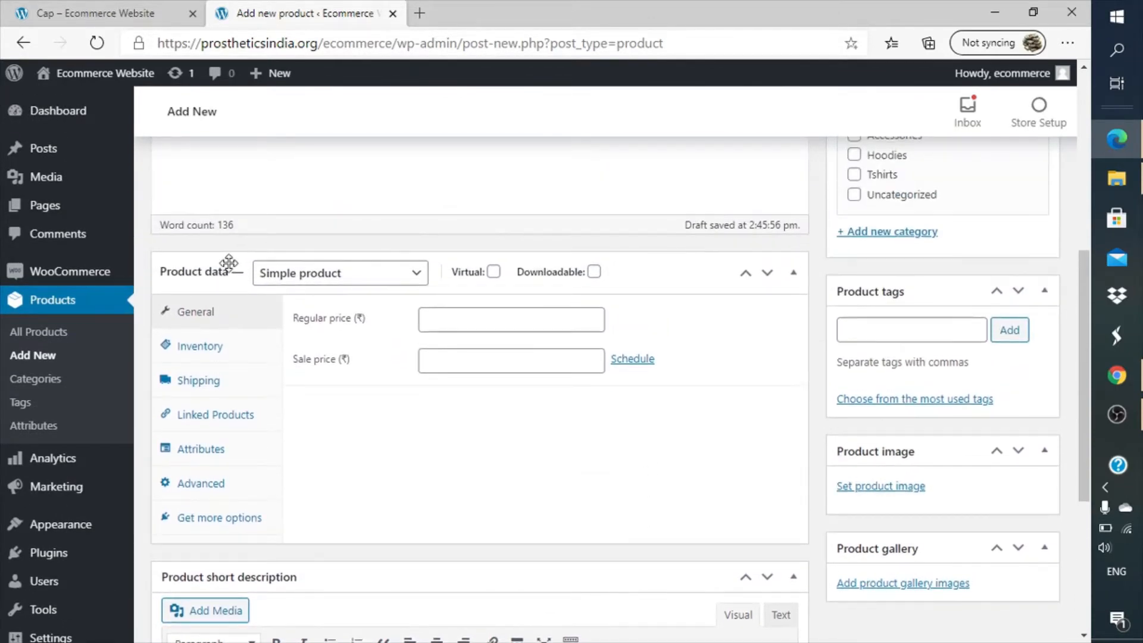
pyautogui.click(301, 290)
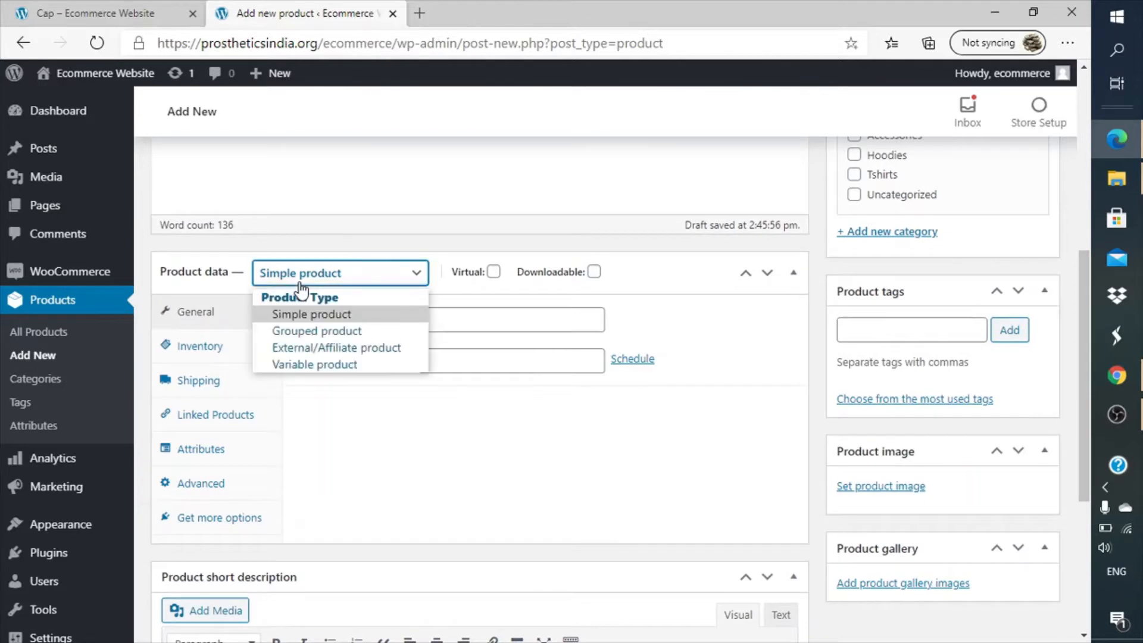
pyautogui.click(314, 315)
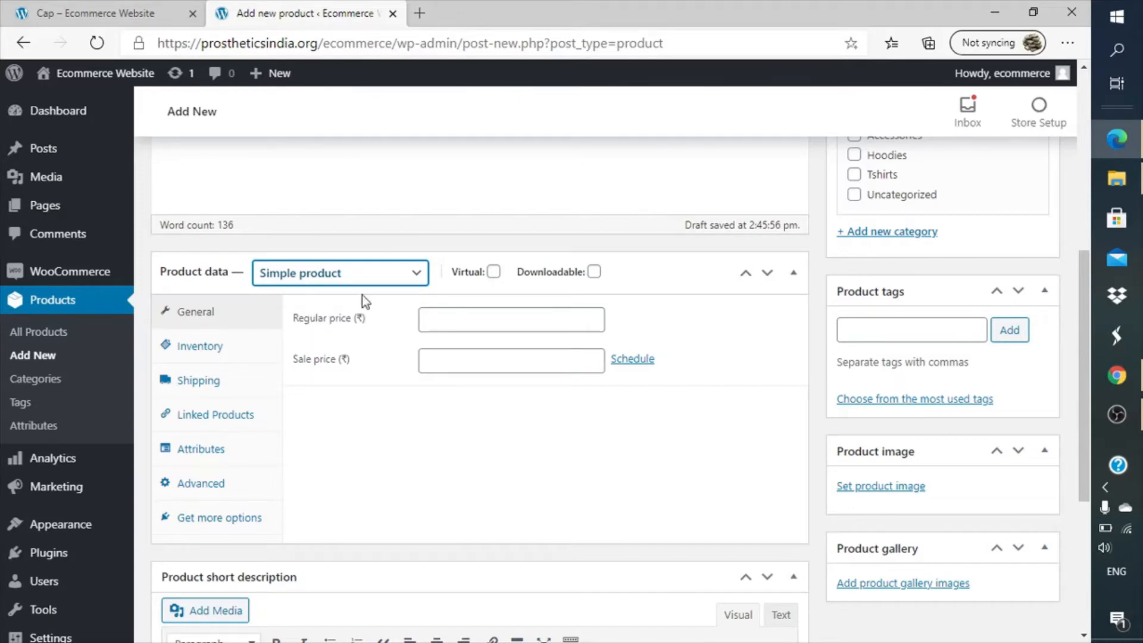
# - Mark the product as both virtual and downloadable
pyautogui.click(494, 272)
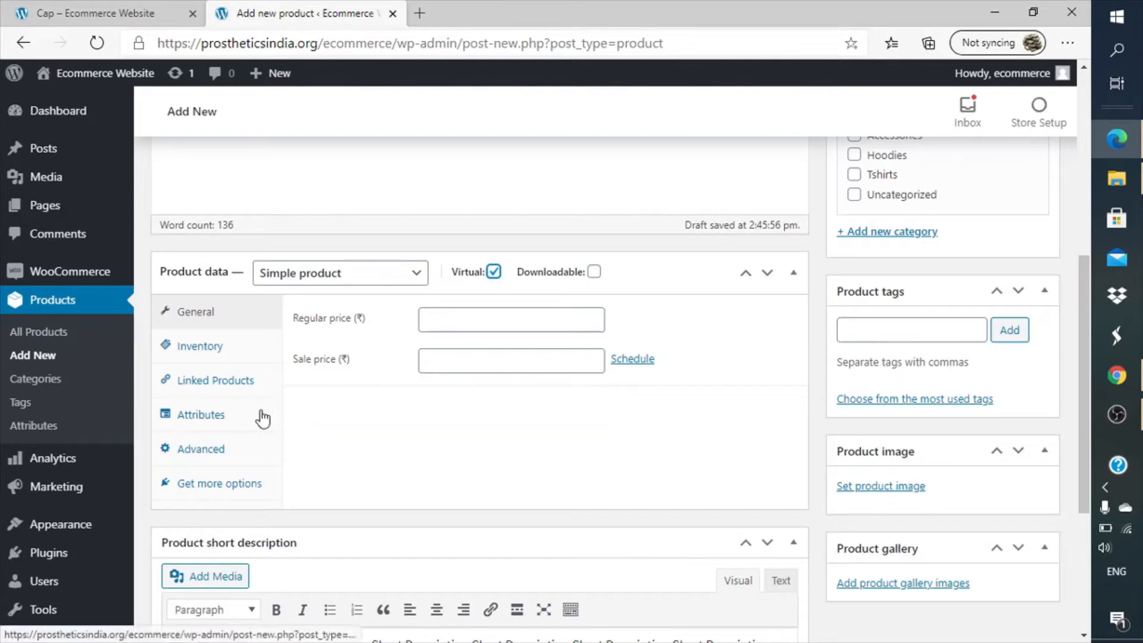
pyautogui.click(493, 273)
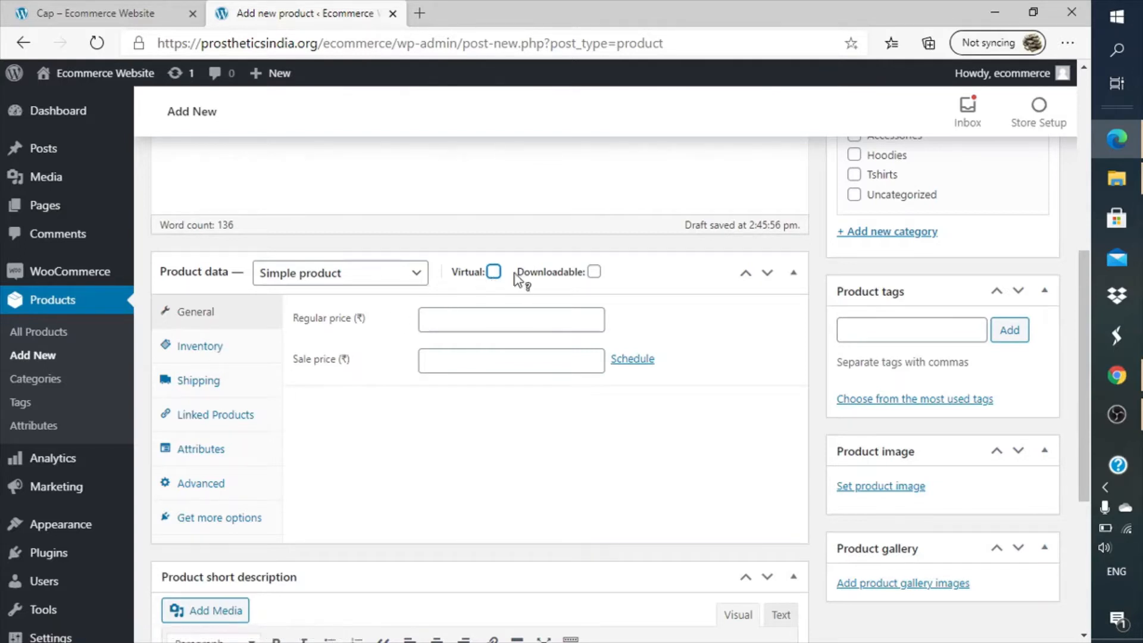
pyautogui.click(495, 272)
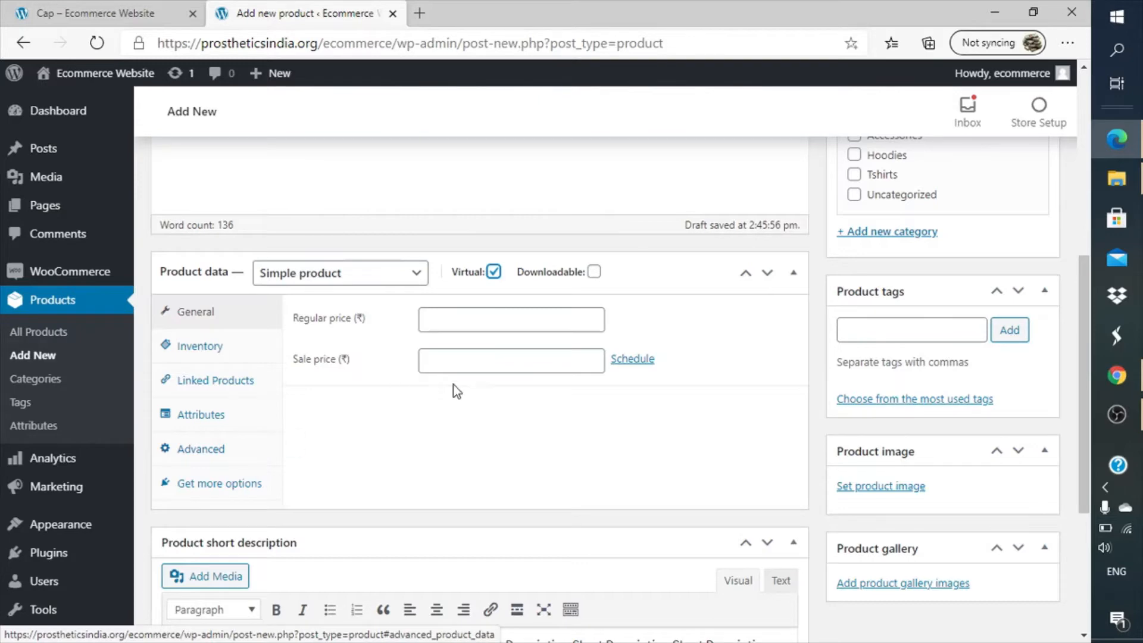
pyautogui.click(594, 273)
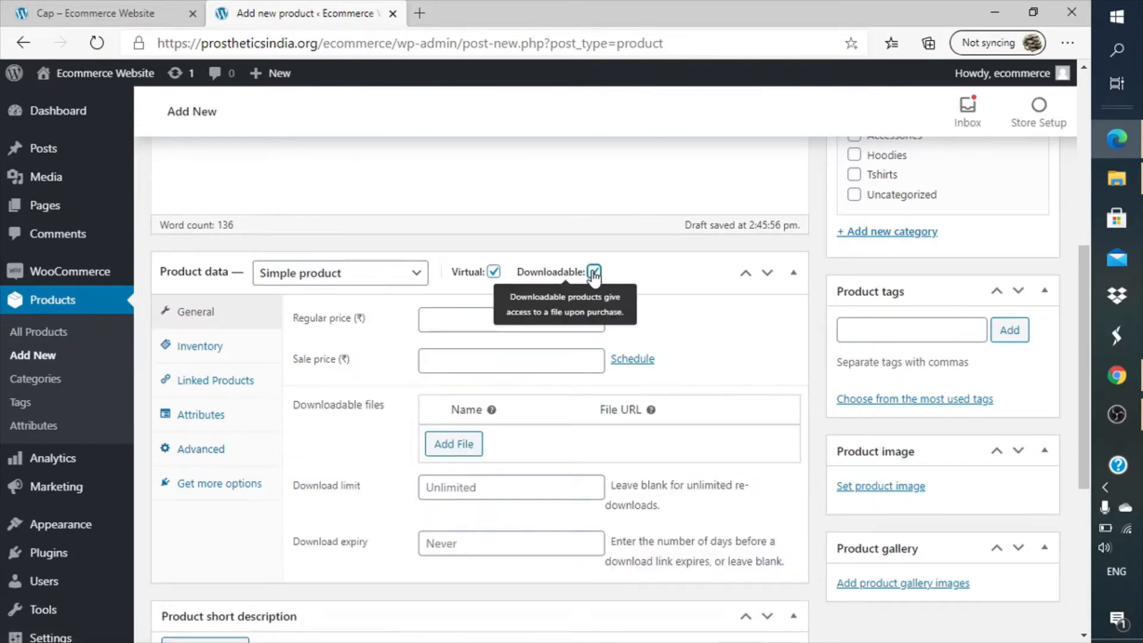
pyautogui.scroll(-1, 631, 447)
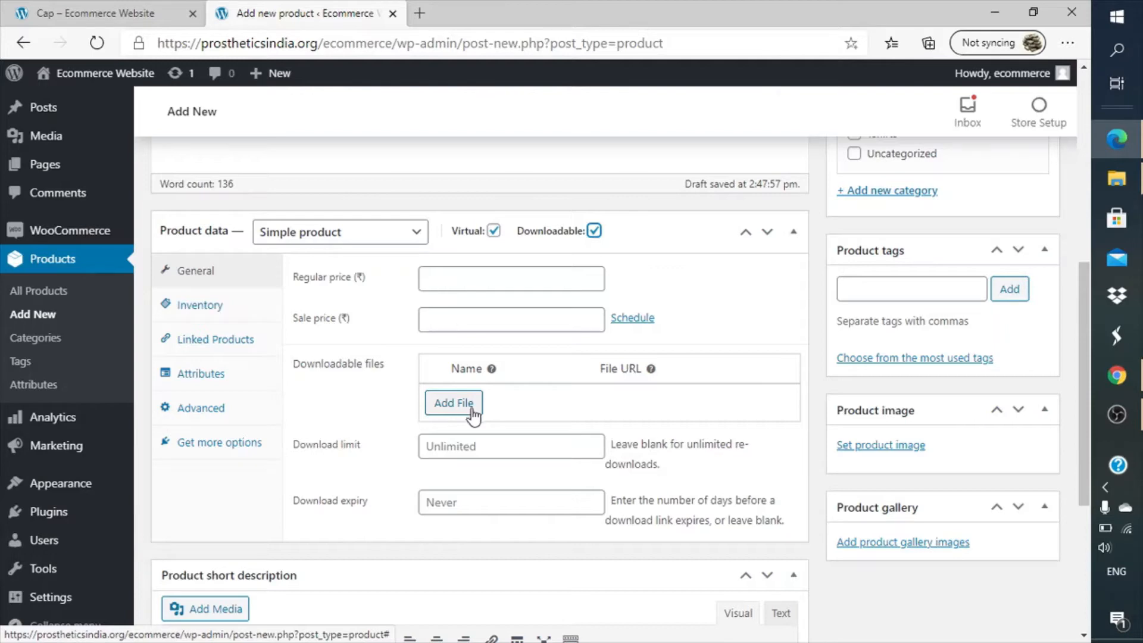
# - Set the product's download expiry to 10 days and its download limit to 2
pyautogui.click(482, 446)
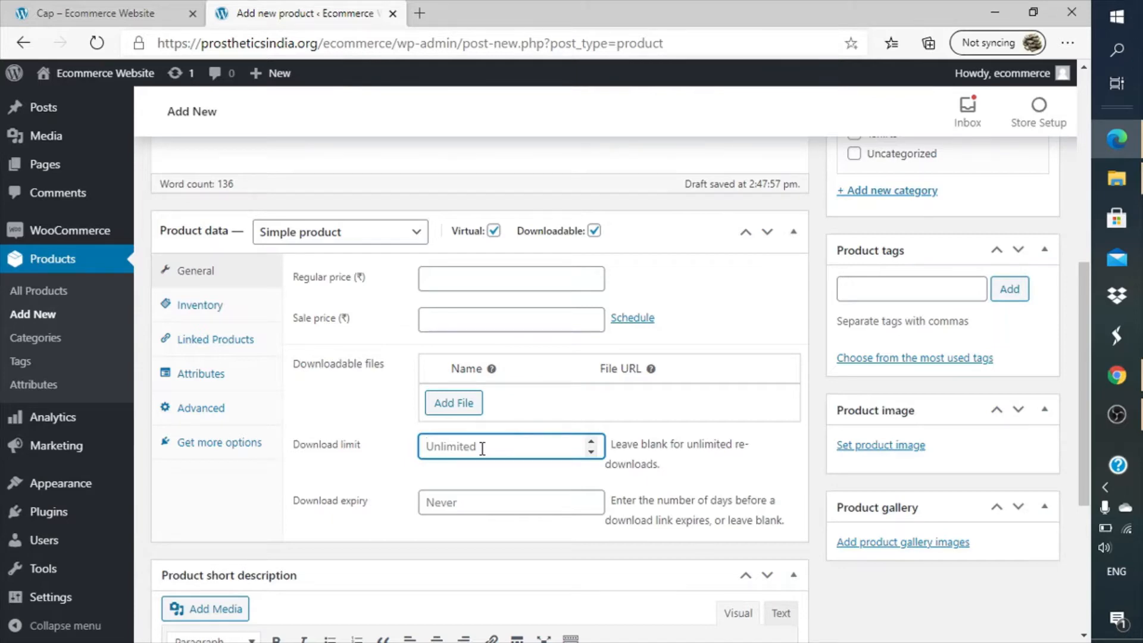
pyautogui.click(470, 510)
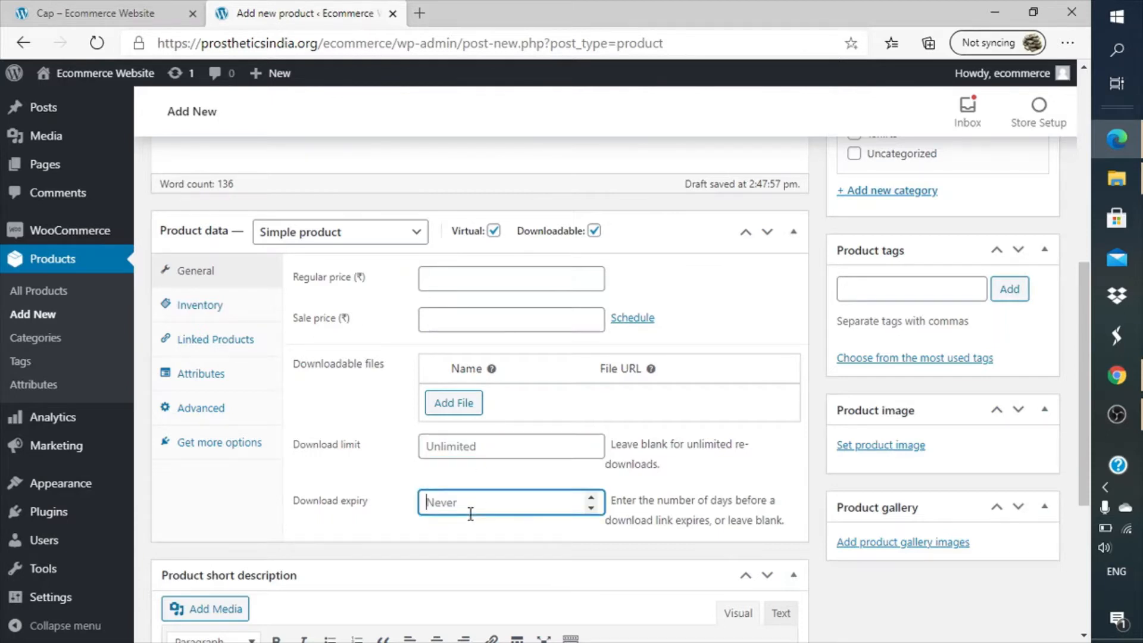
pyautogui.write('10')
pyautogui.click(377, 521)
pyautogui.click(495, 441)
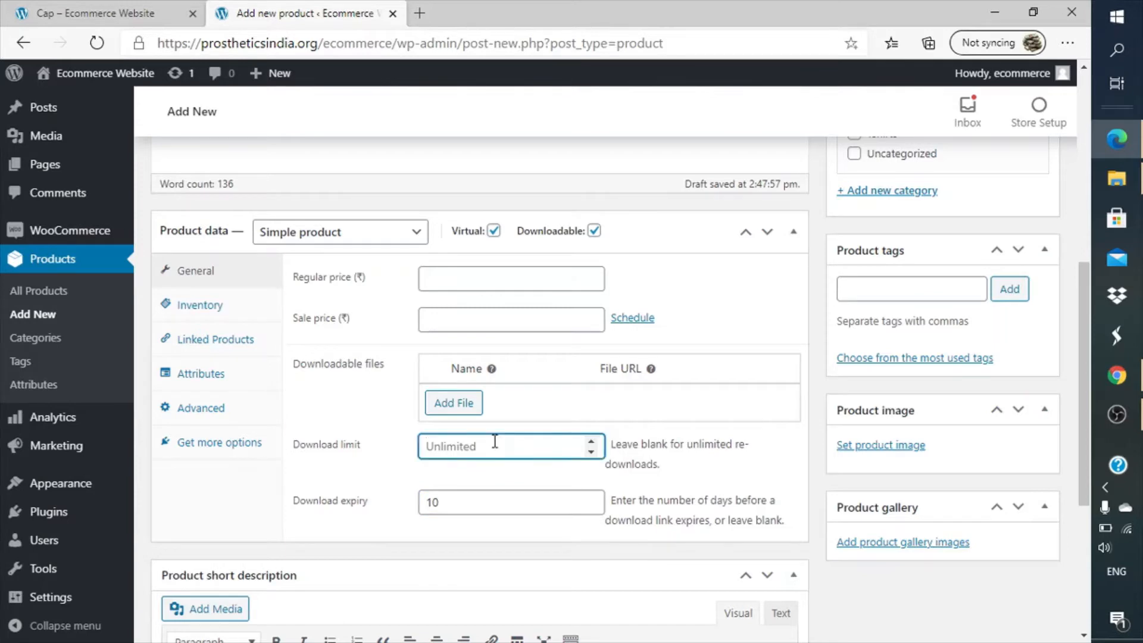
pyautogui.write('2')
pyautogui.press('Tab')
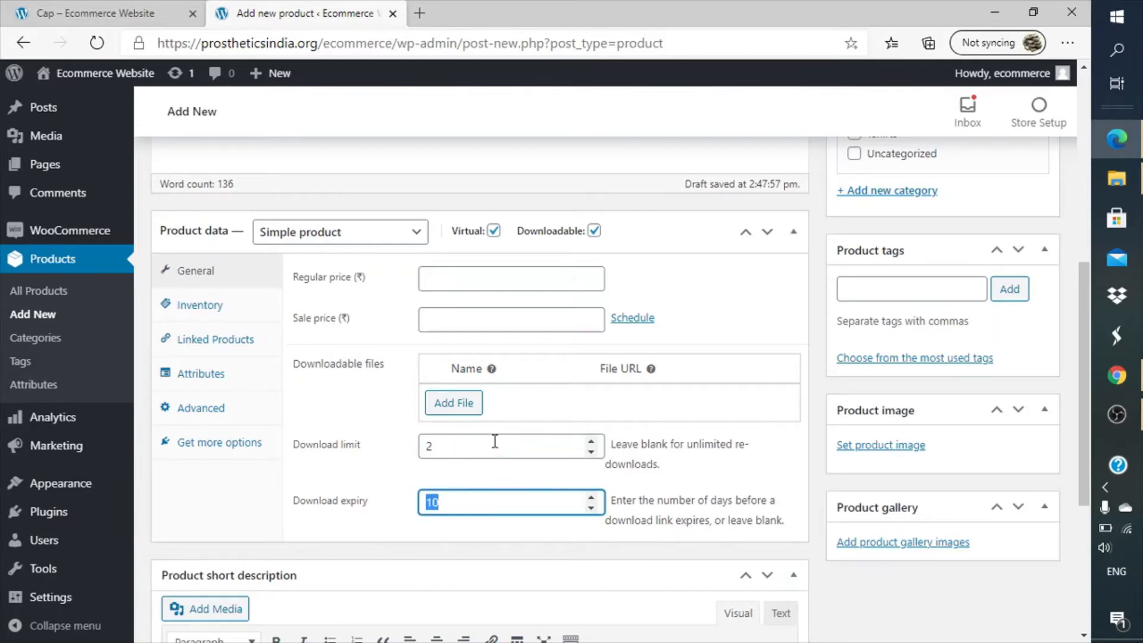
pyautogui.click(488, 483)
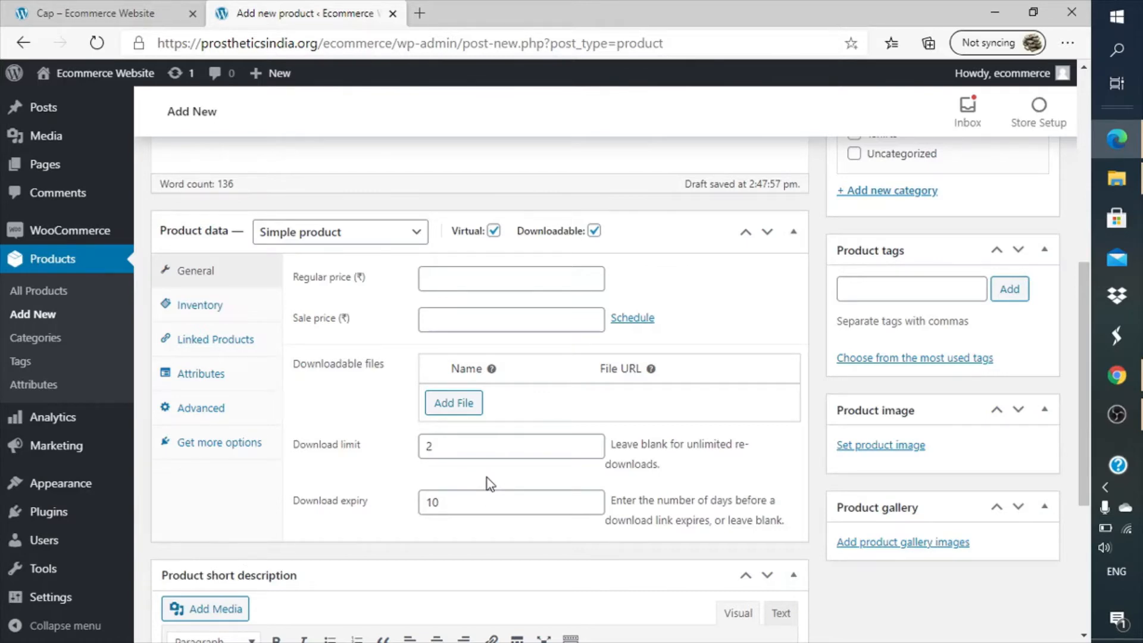
# - Clear the download limit and expiry, and unmark the product as downloadable and virtual
pyautogui.click(470, 447)
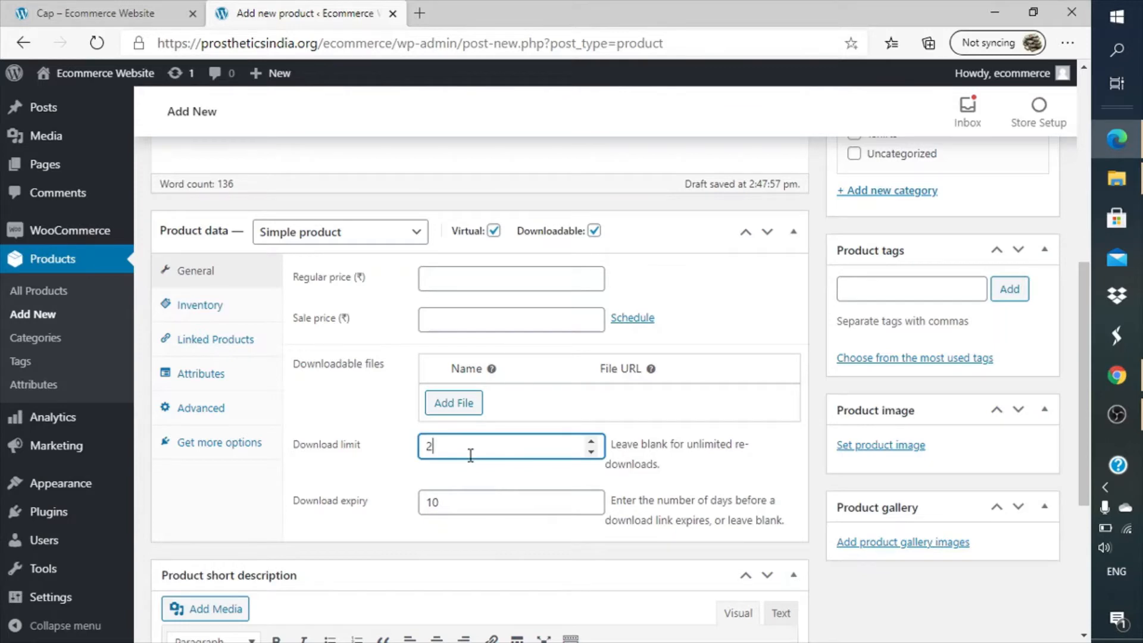
pyautogui.press('BackSpace')
pyautogui.press('Tab')
pyautogui.press('BackSpace')
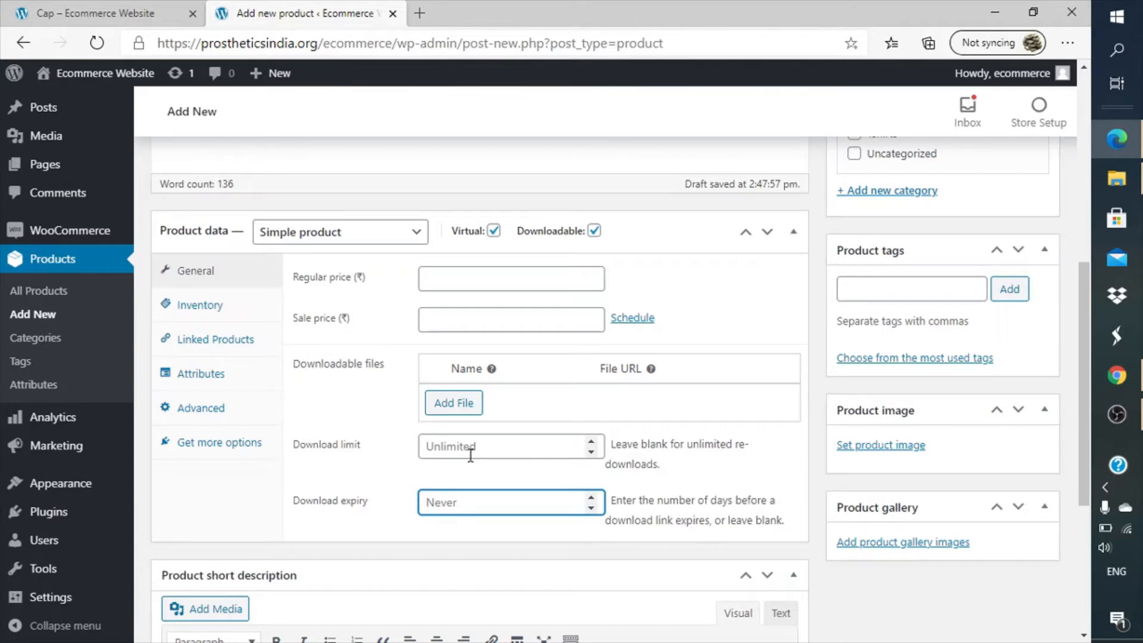
pyautogui.click(595, 232)
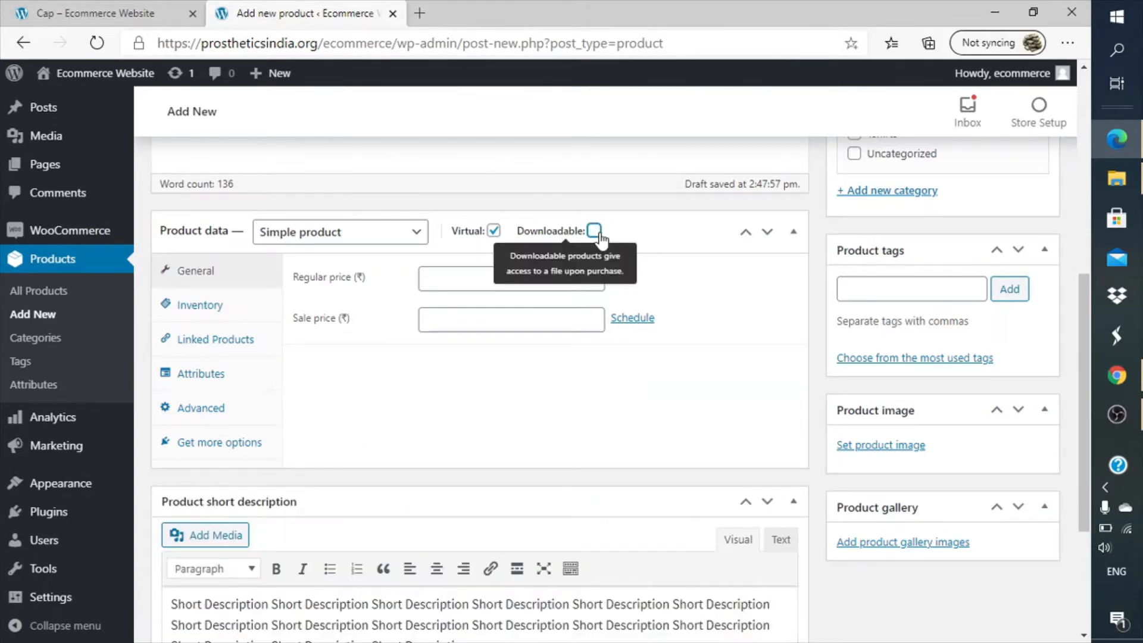
pyautogui.click(493, 231)
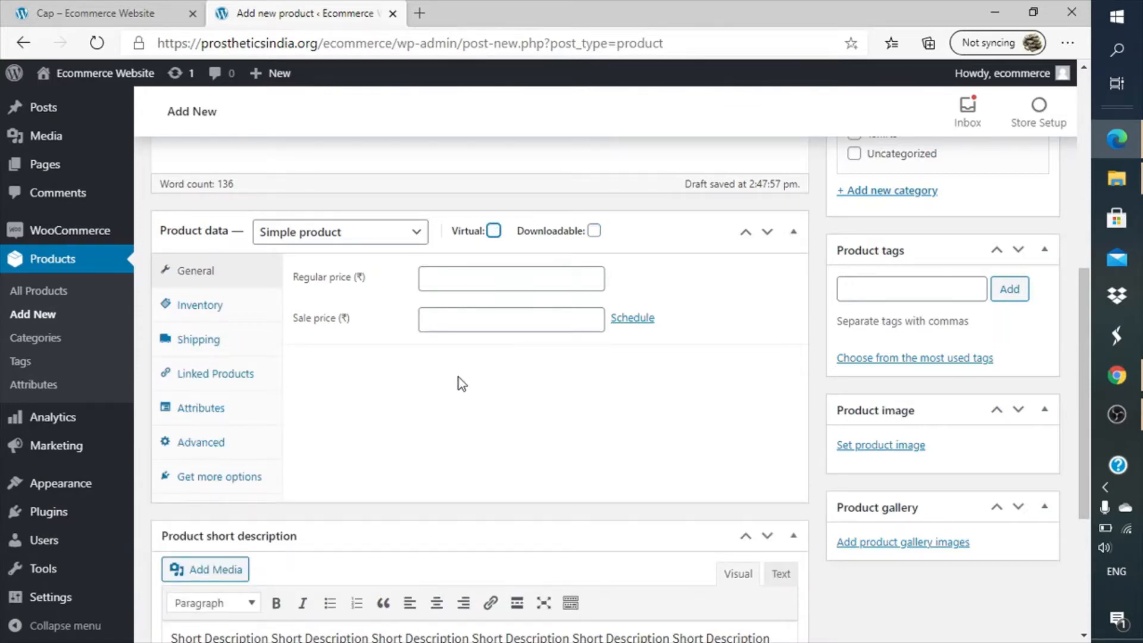
# - Set the product's regular price to 2000 and its sale price to 900 rupees
pyautogui.click(505, 270)
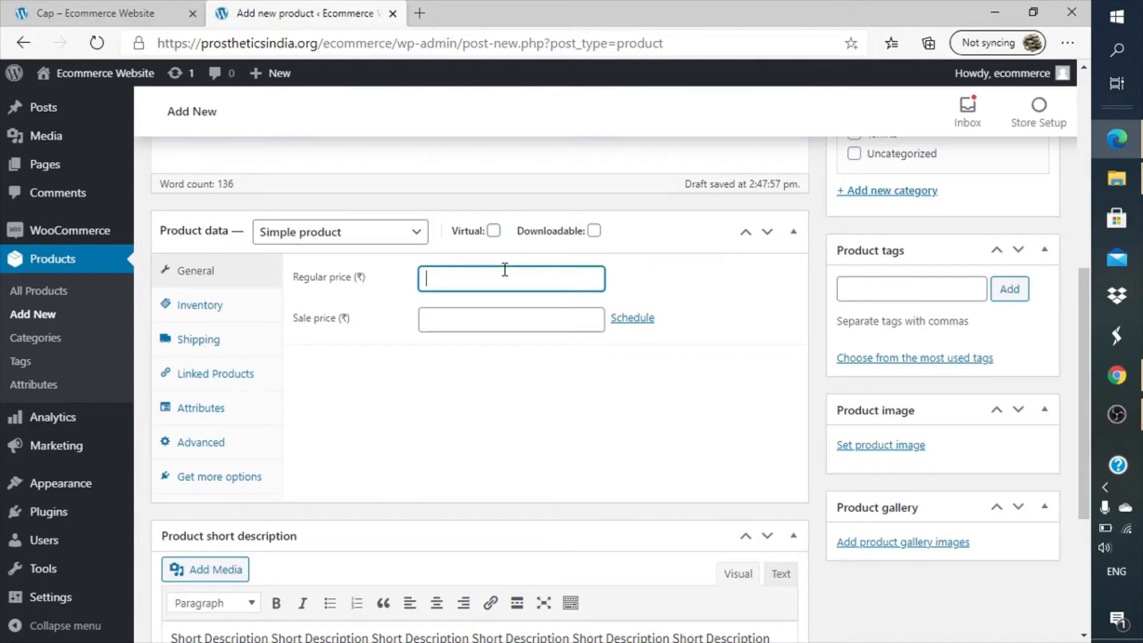
pyautogui.click(491, 317)
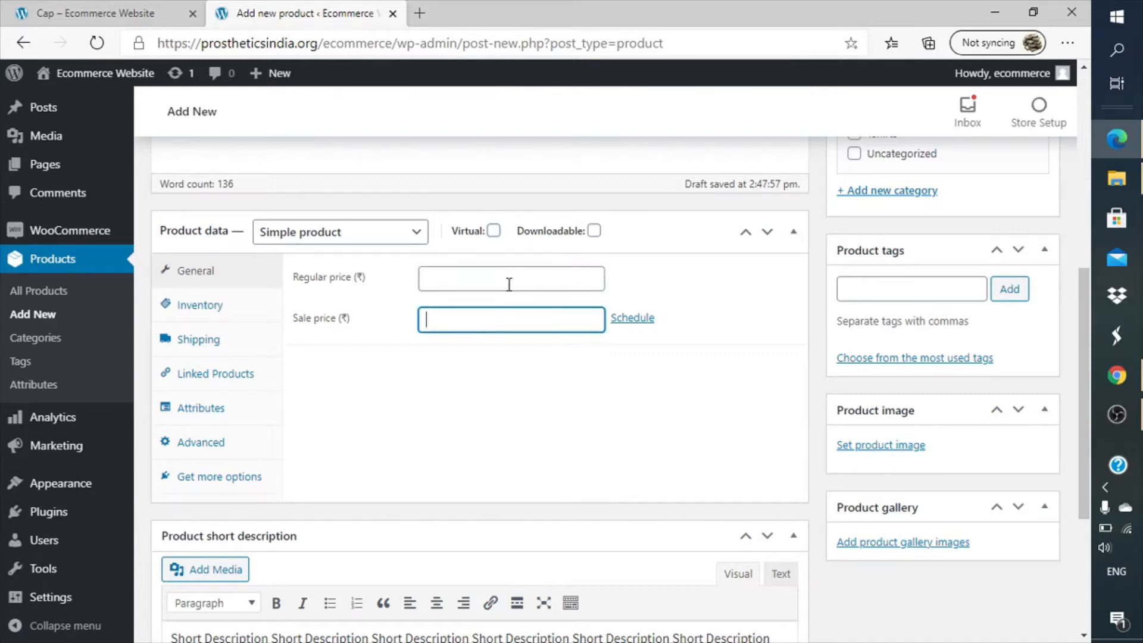
pyautogui.click(509, 284)
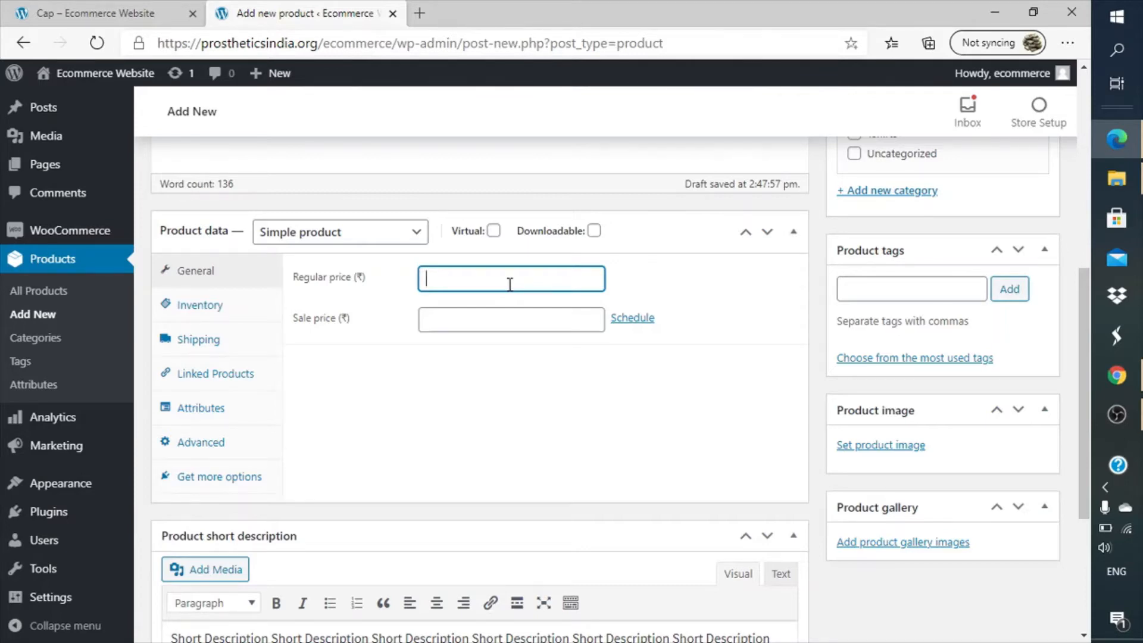
pyautogui.write('2000')
pyautogui.press('Tab')
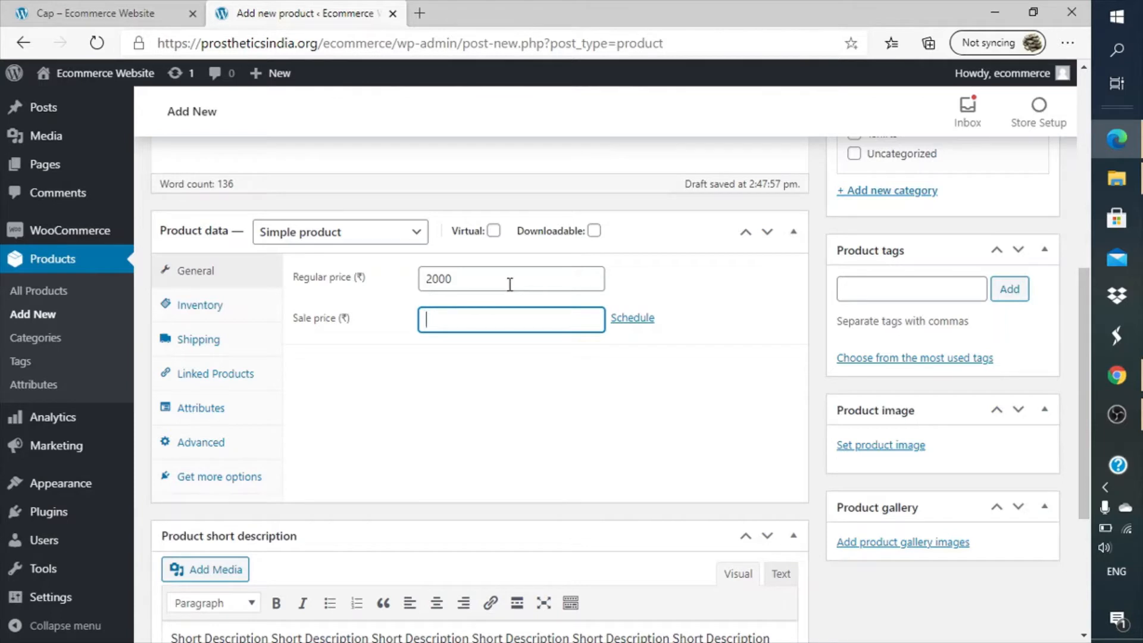
pyautogui.write('900')
pyautogui.click(615, 407)
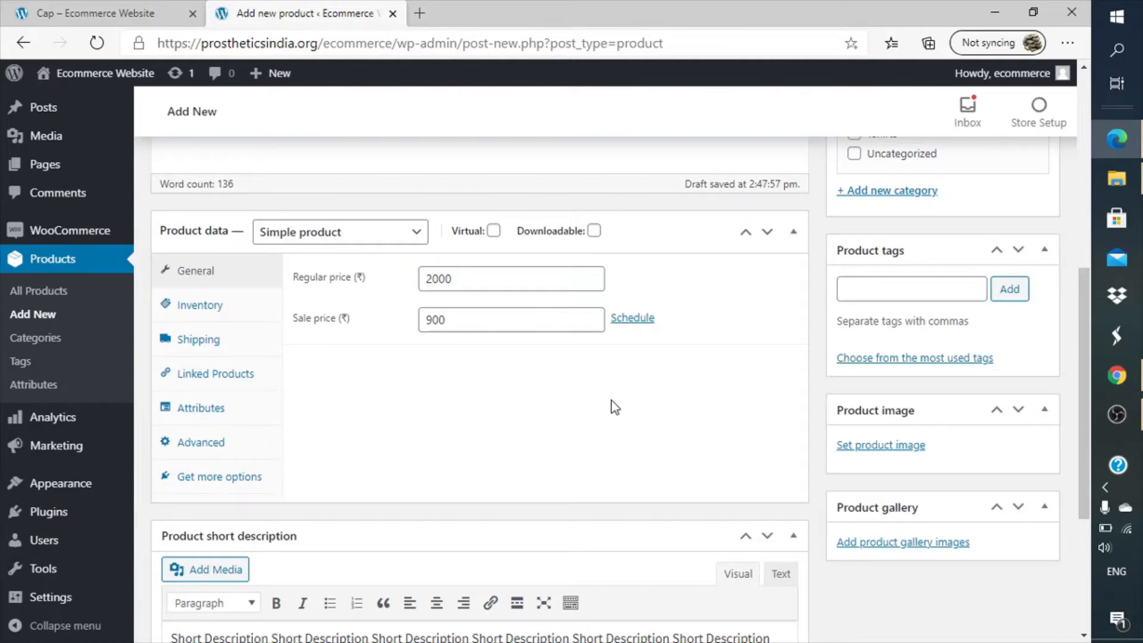
# - Schedule the sale price to run from 2020-12-22 to 2020-12-31
pyautogui.click(633, 318)
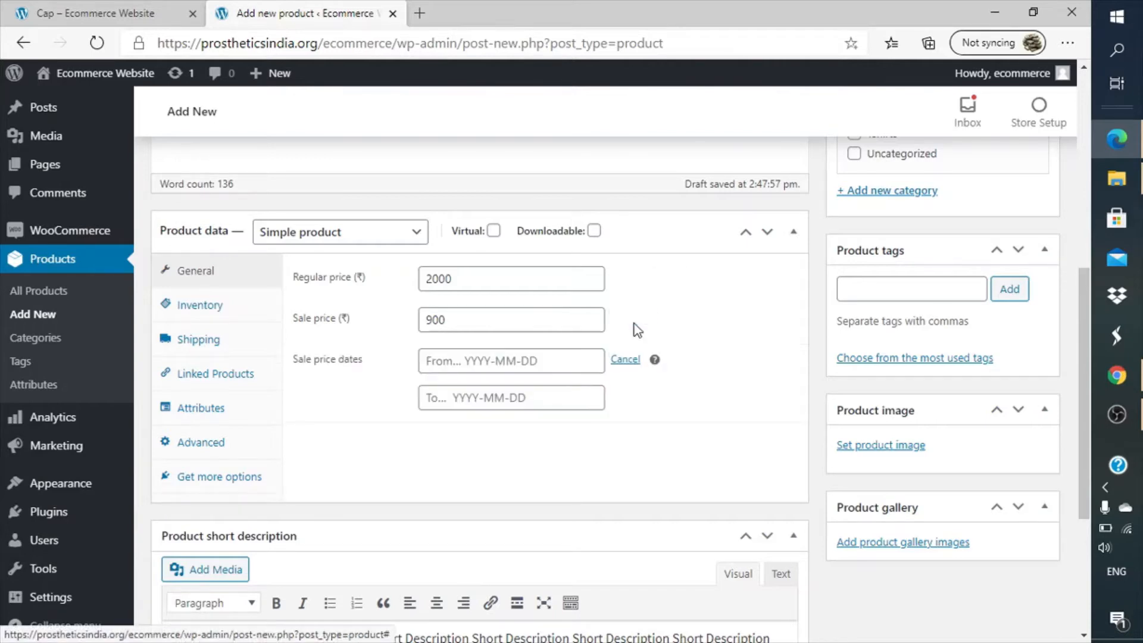
pyautogui.click(491, 366)
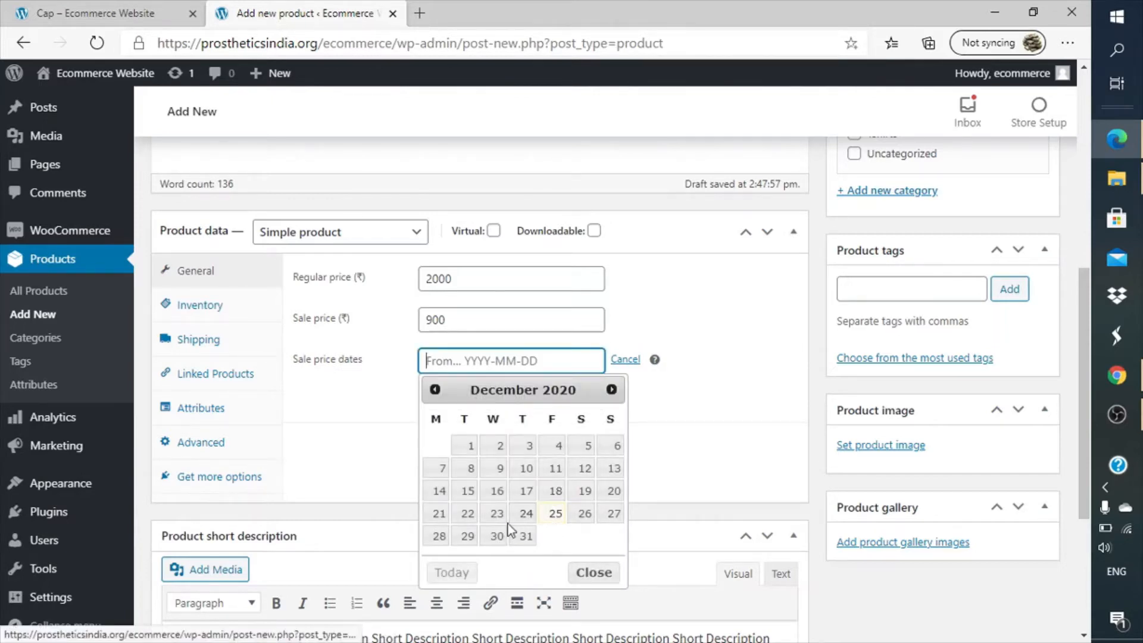
pyautogui.click(468, 516)
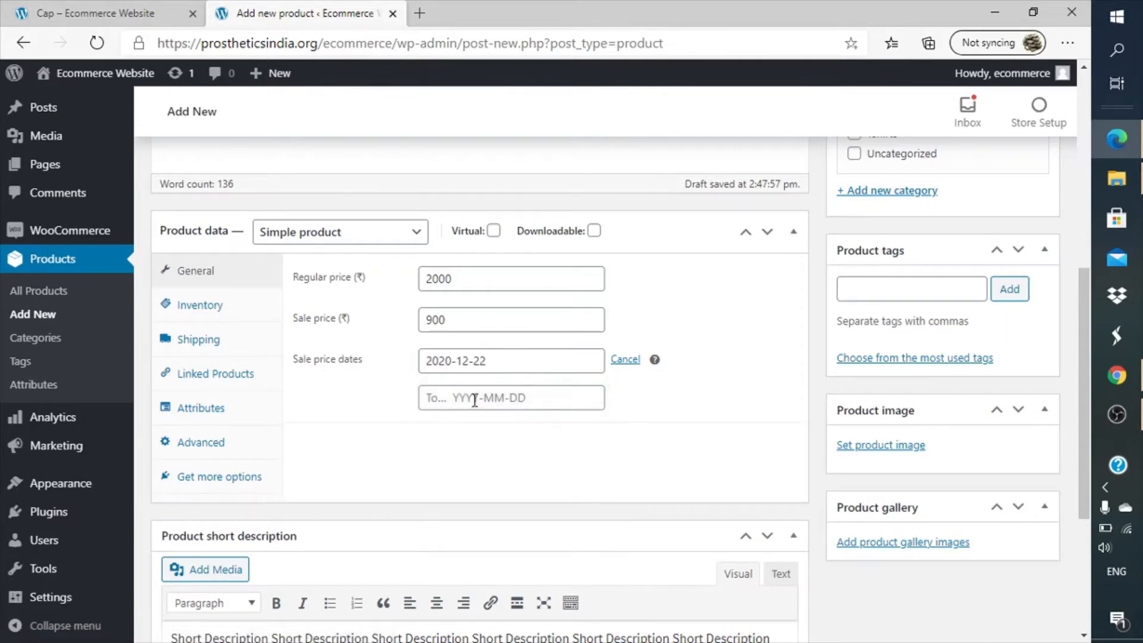
pyautogui.click(475, 400)
pyautogui.click(525, 572)
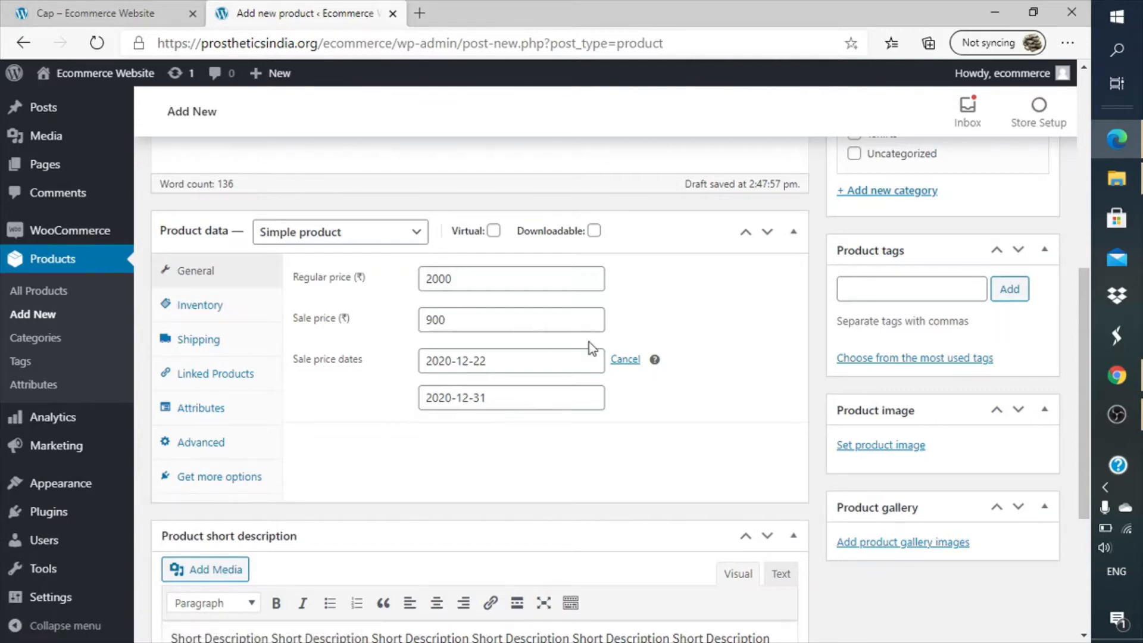
# - Set the product's stock status to Out of stock in its inventory settings
pyautogui.click(257, 315)
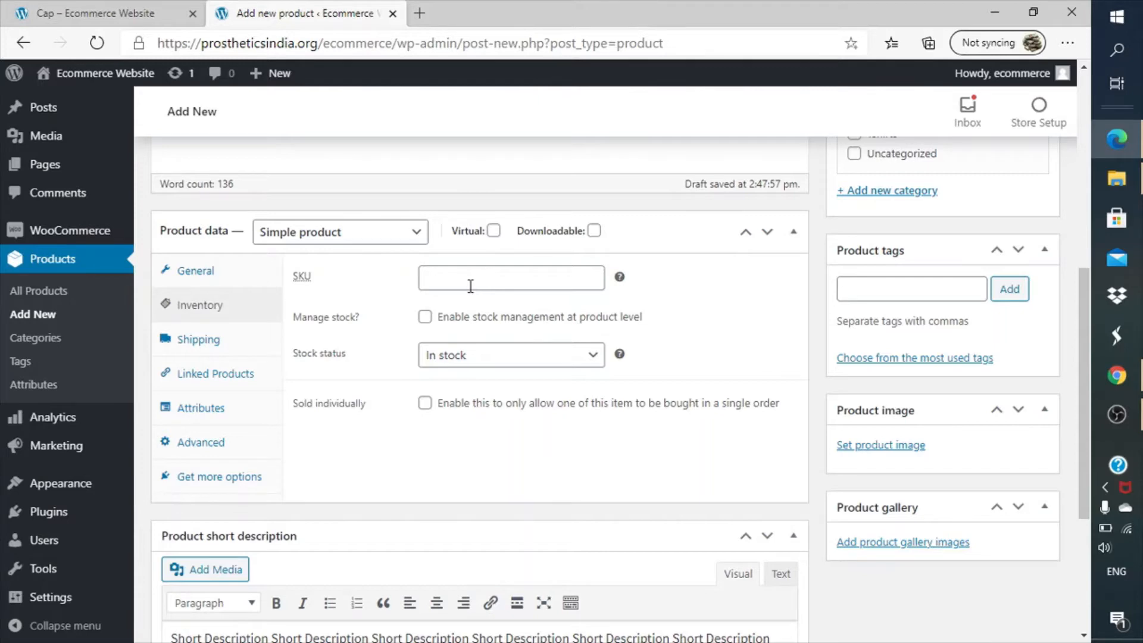
pyautogui.moveTo(619, 280)
pyautogui.click(452, 359)
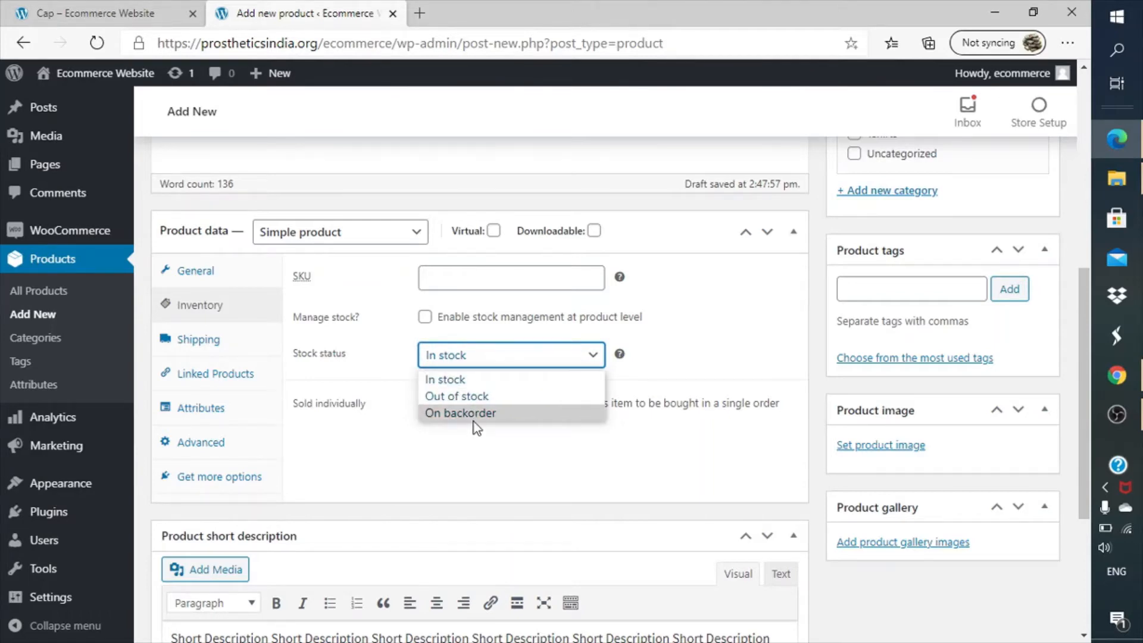
pyautogui.click(514, 458)
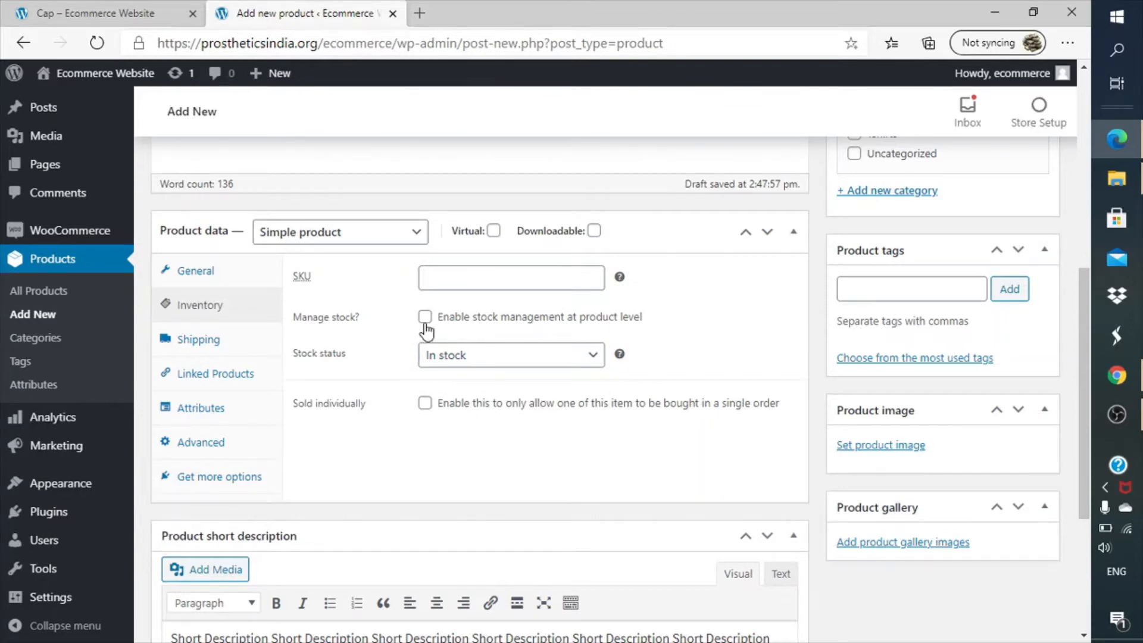
pyautogui.click(438, 355)
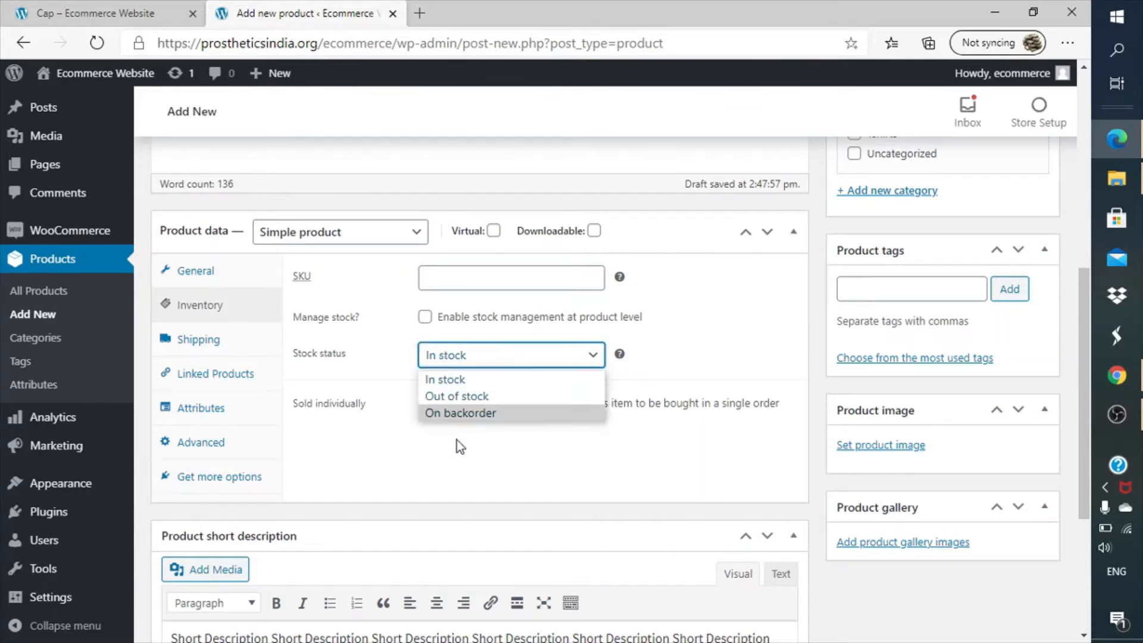
pyautogui.click(474, 397)
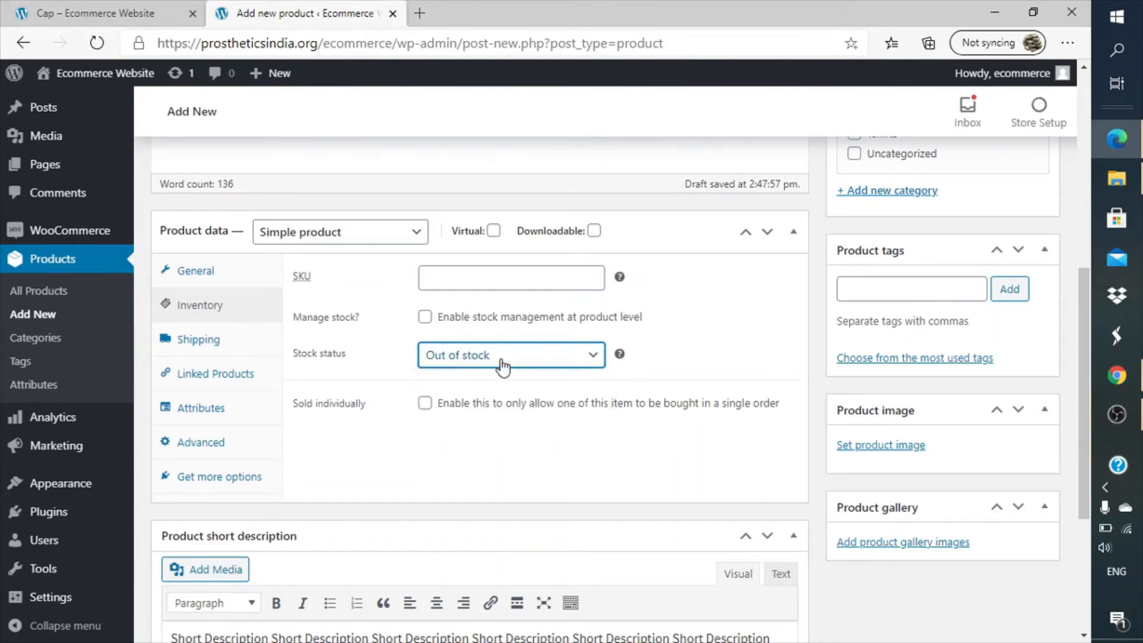
# - Enable stock management at product level and set the stock quantity to 10
pyautogui.click(424, 317)
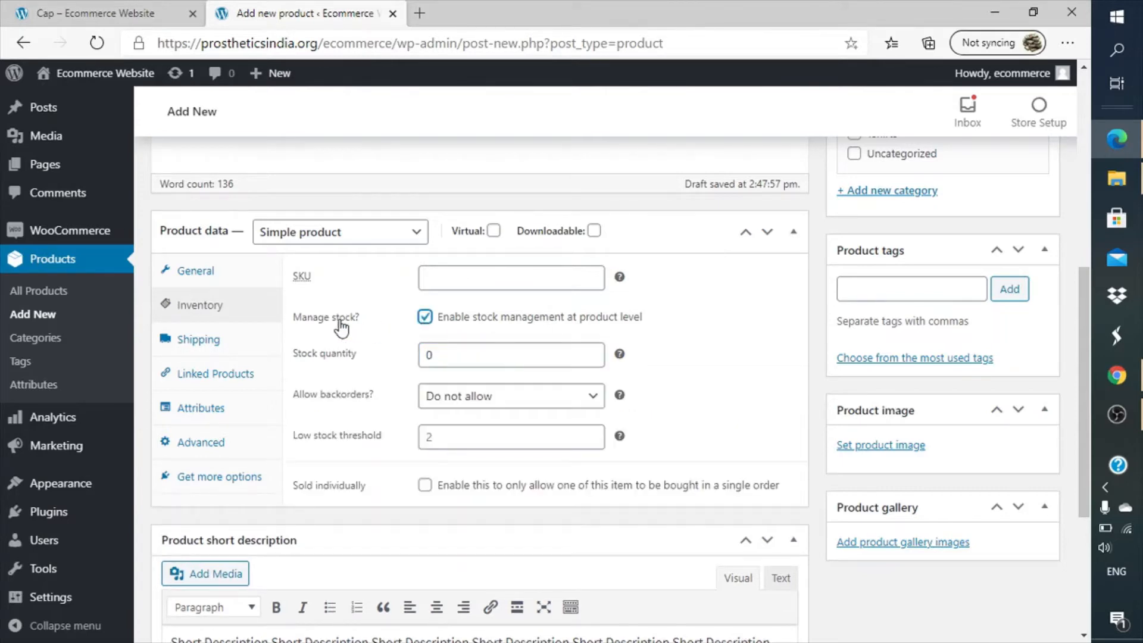
pyautogui.click(450, 361)
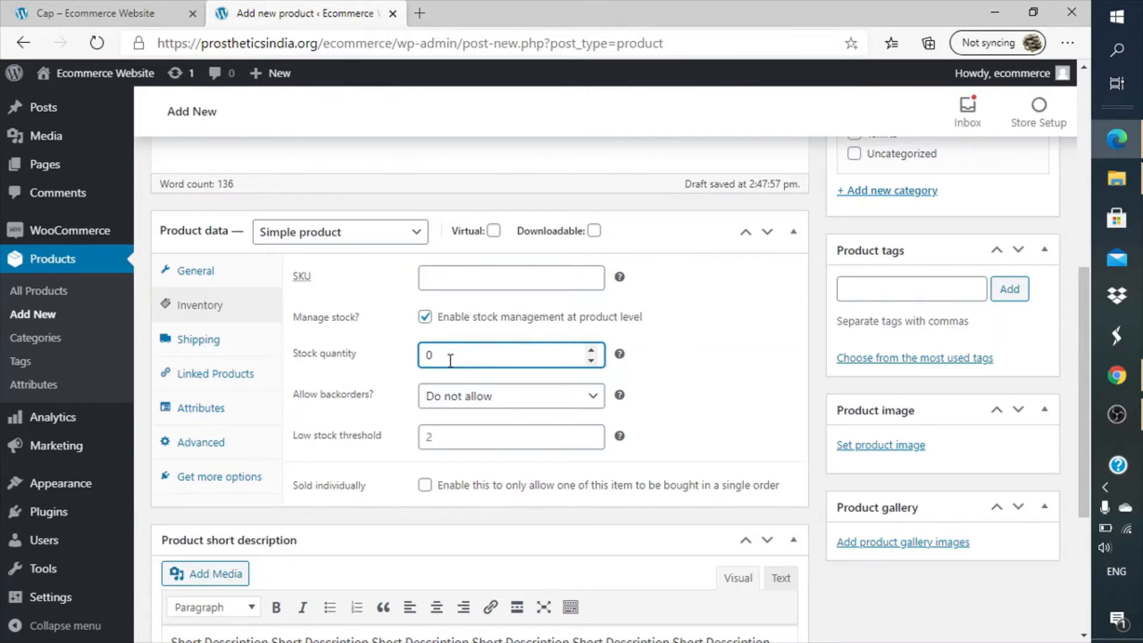
pyautogui.press('BackSpace')
pyautogui.write('10')
pyautogui.press('Tab')
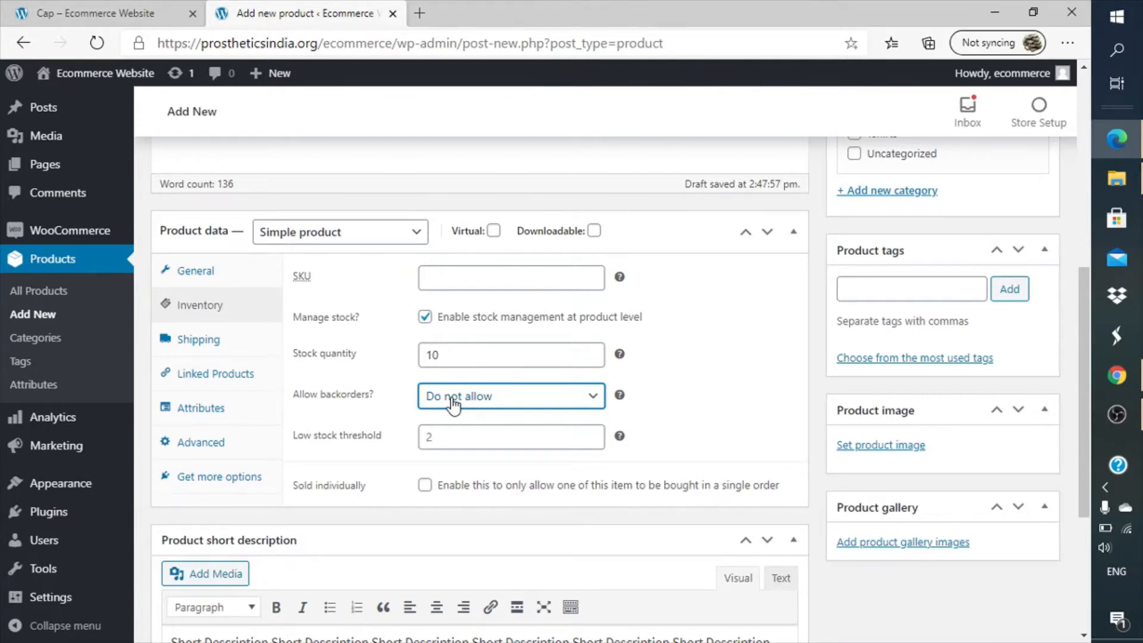
pyautogui.click(480, 349)
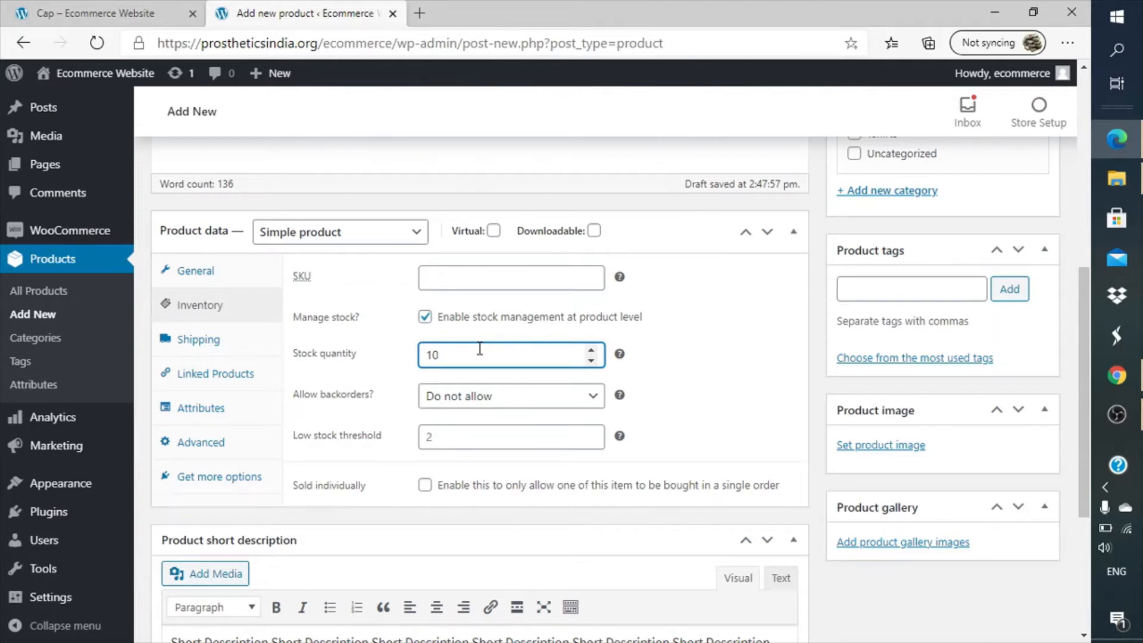
# - Set the product's backorder option to "Allow, but notify customer"
pyautogui.click(450, 399)
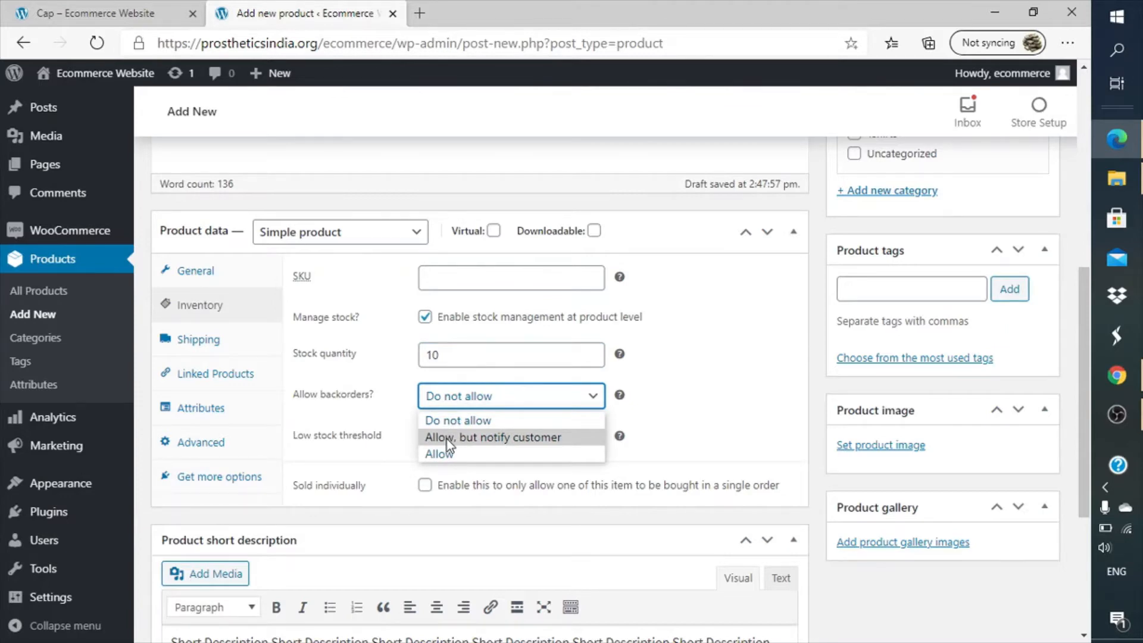
pyautogui.click(447, 439)
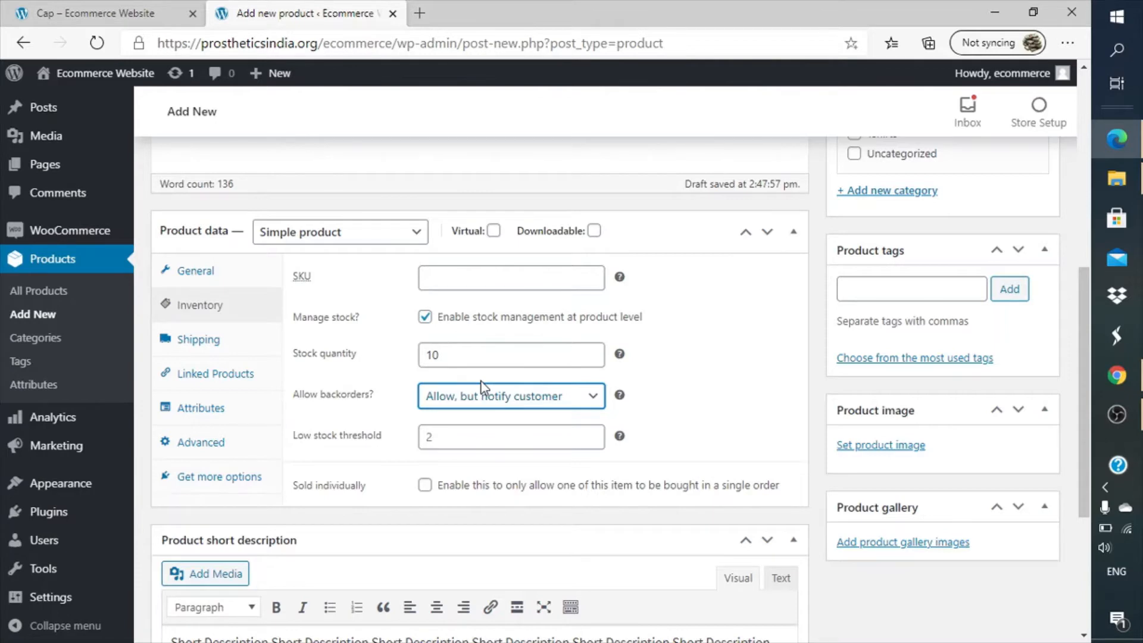
pyautogui.click(458, 405)
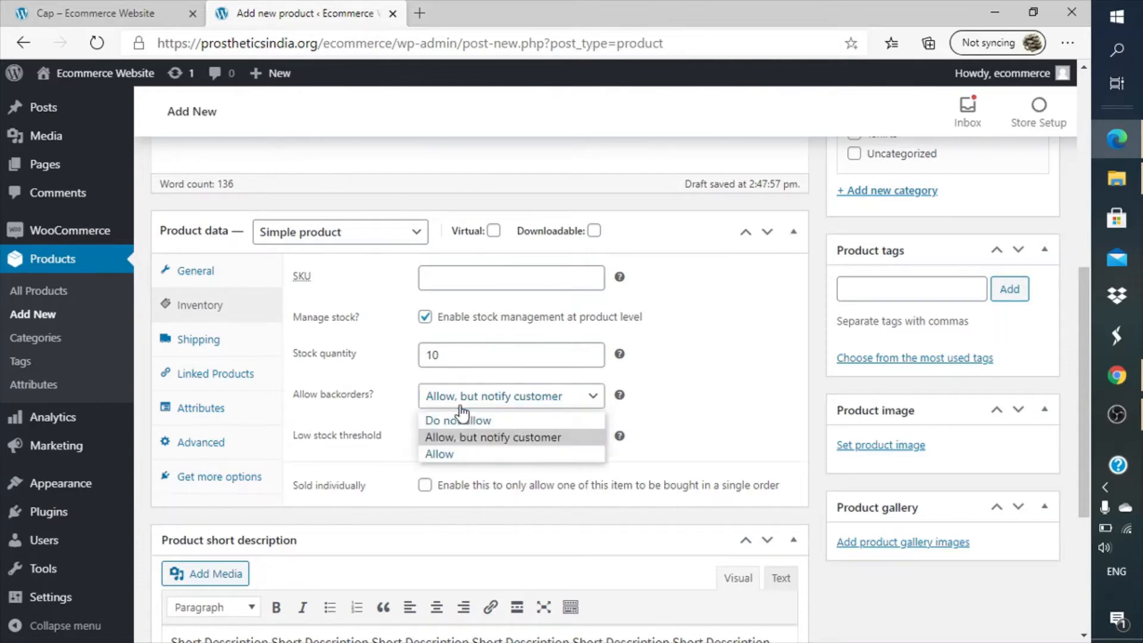
pyautogui.click(459, 419)
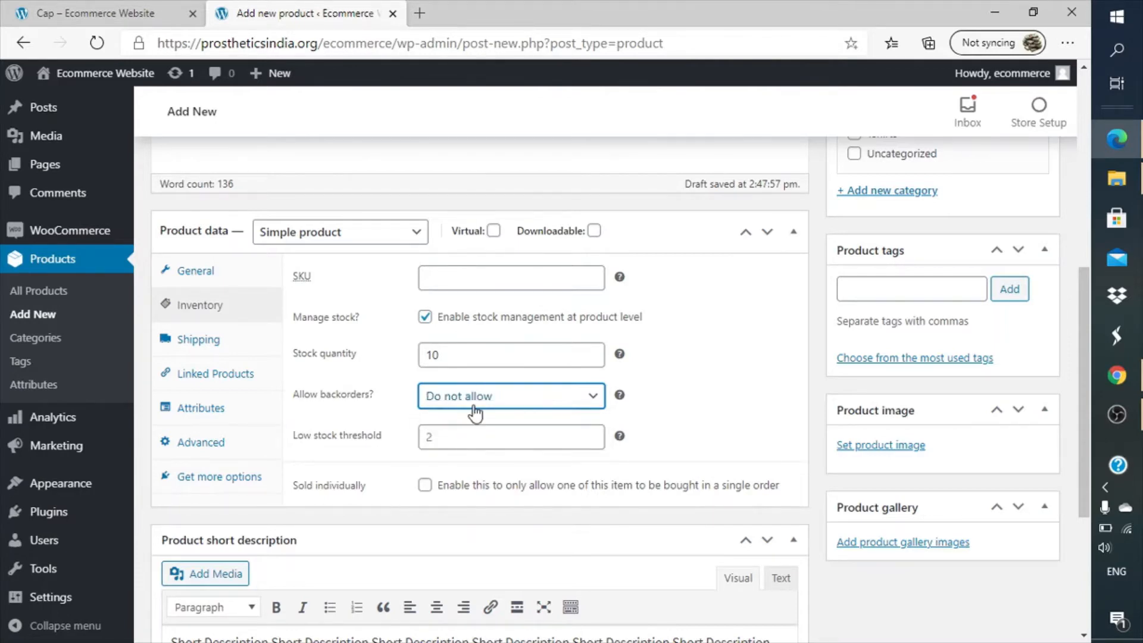
pyautogui.click(473, 405)
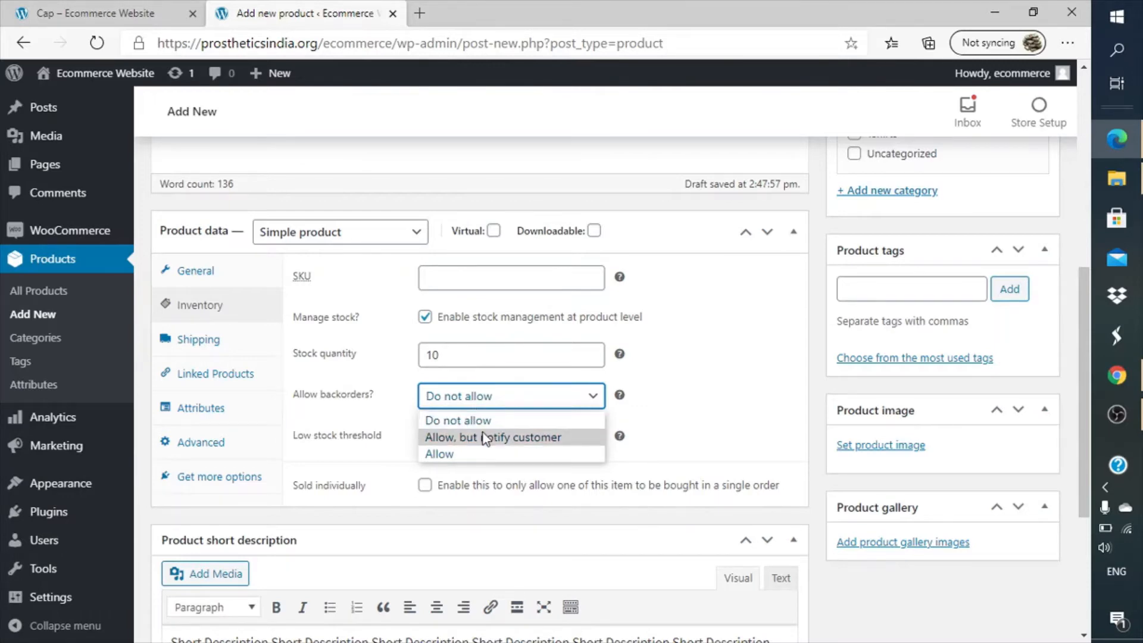
pyautogui.click(483, 440)
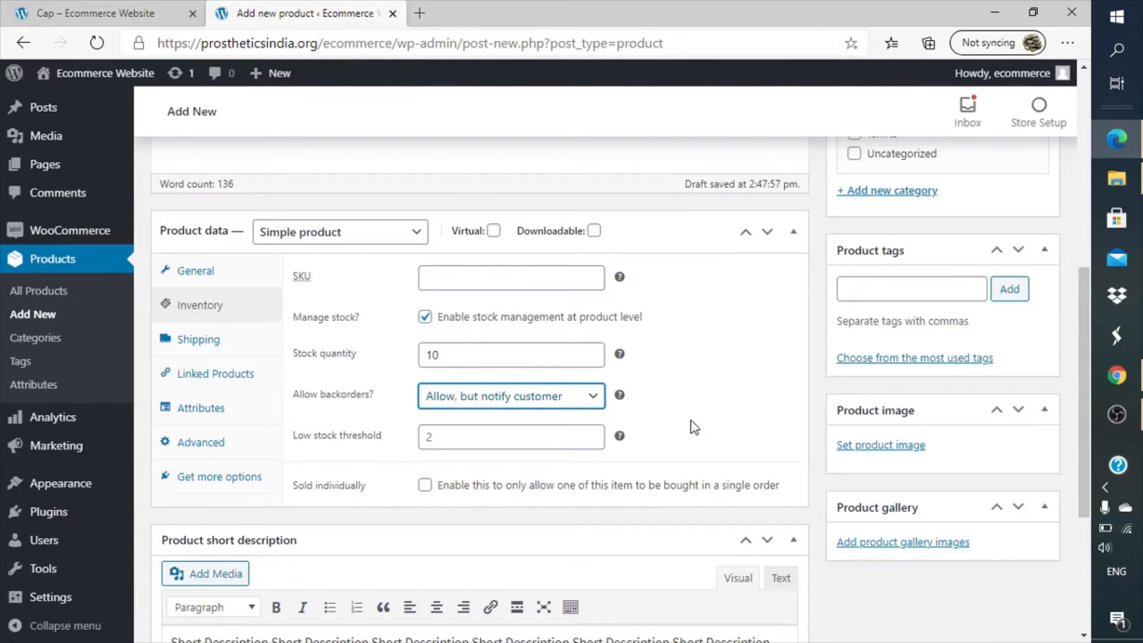
# - Set the low stock threshold to 3, and switch the sold-individually limit on and off again
pyautogui.click(472, 435)
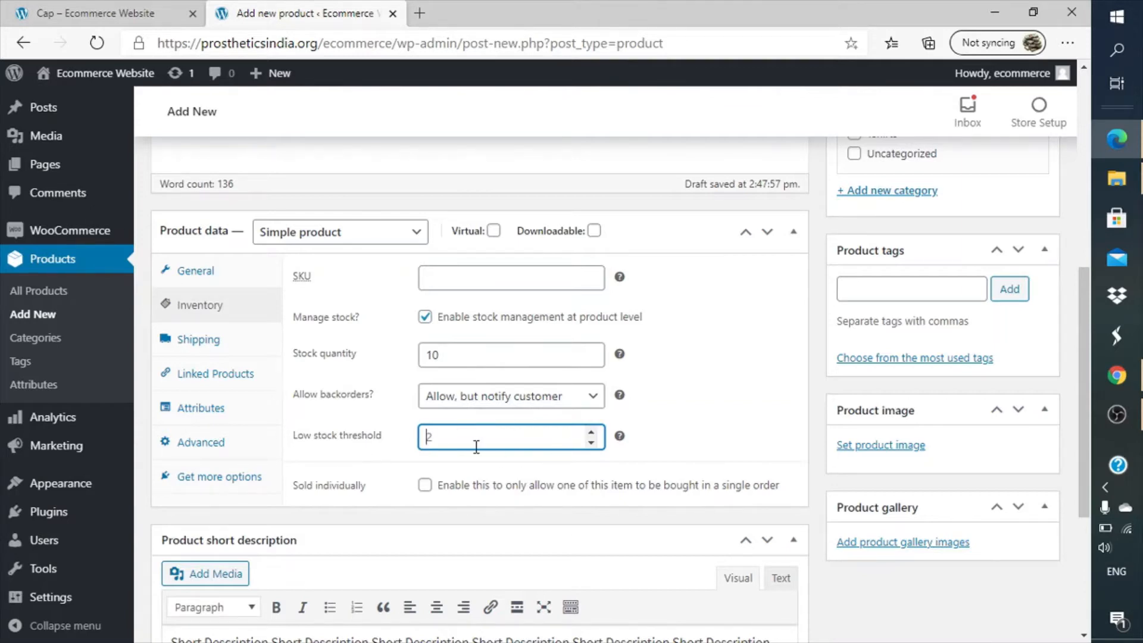
pyautogui.press('Up')
pyautogui.click(712, 437)
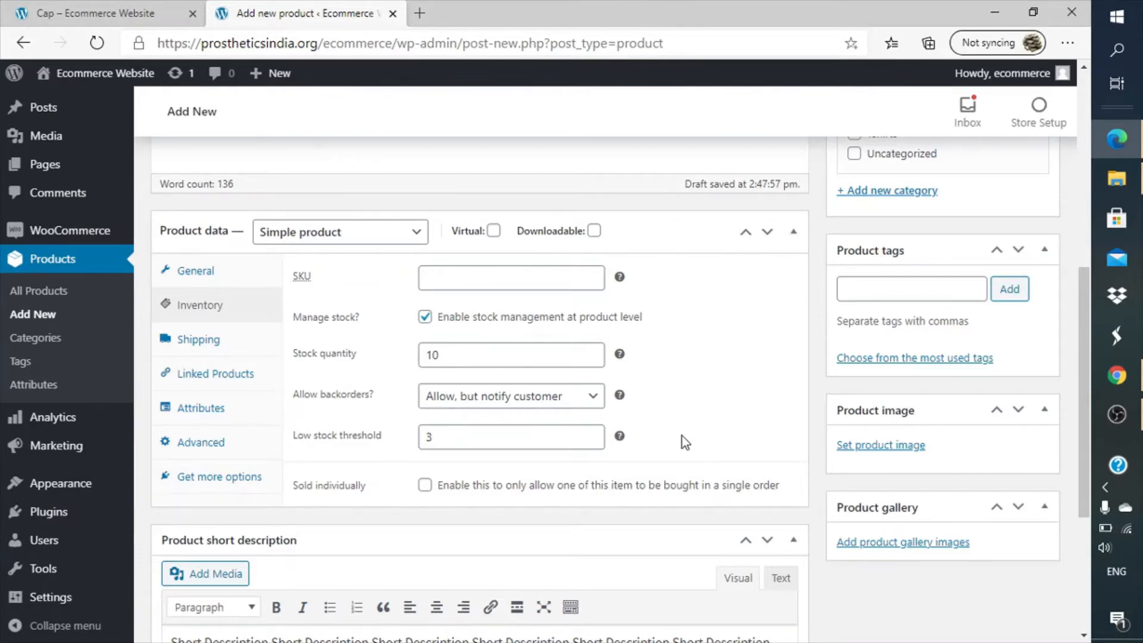
pyautogui.moveTo(622, 436)
pyautogui.click(425, 487)
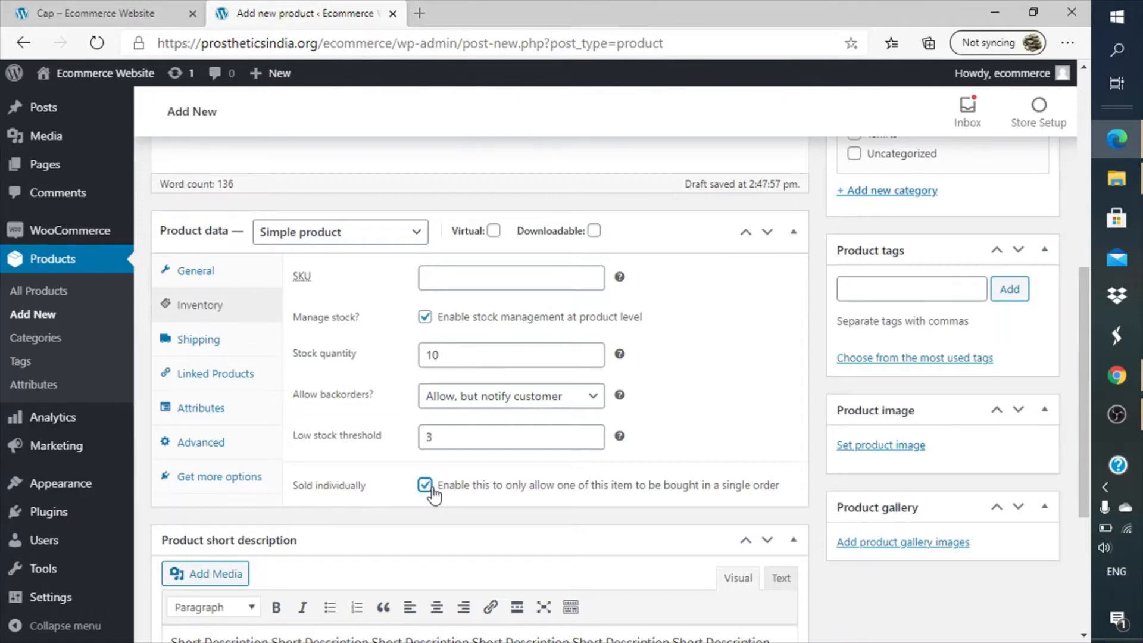
pyautogui.click(428, 489)
# - Examine the product's shipping settings and the available shipping class choices
pyautogui.click(200, 341)
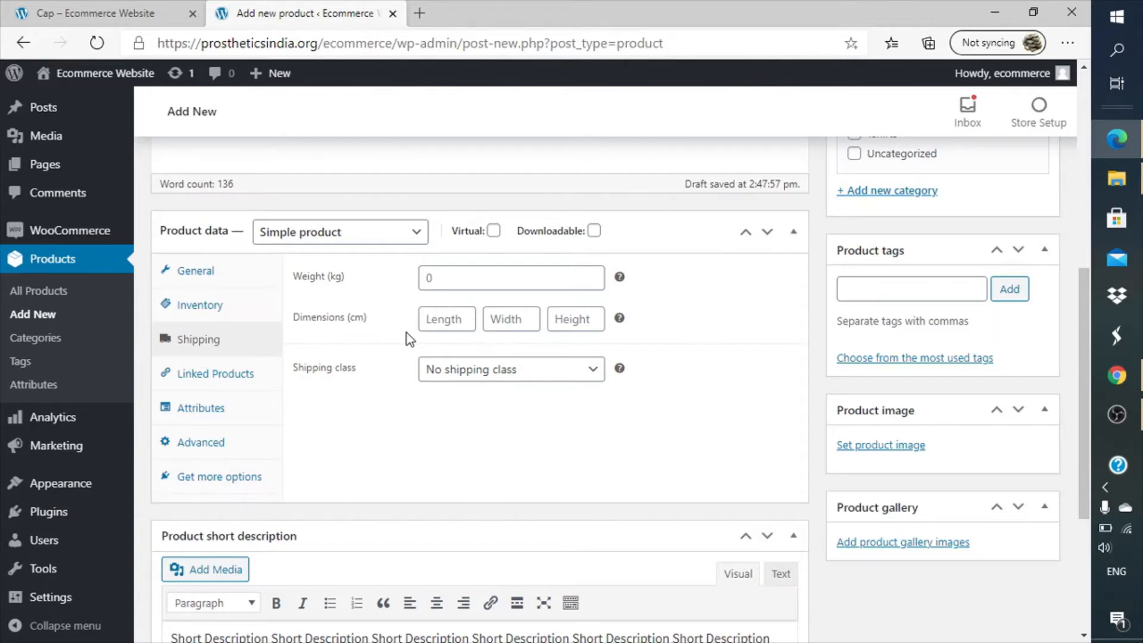
pyautogui.click(446, 374)
pyautogui.click(445, 374)
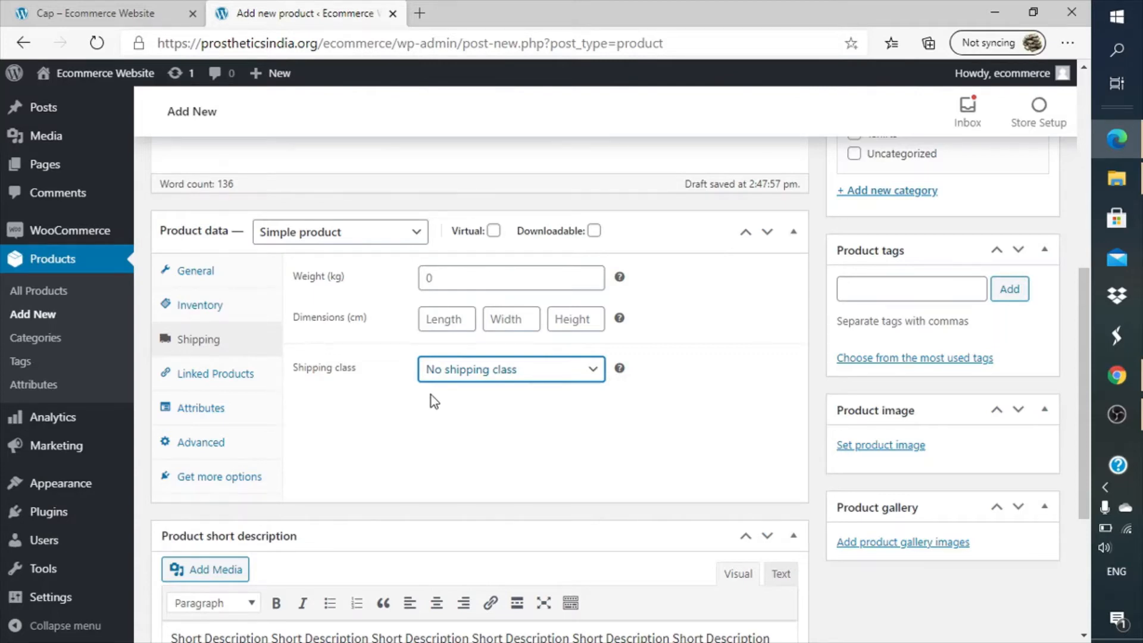
# - Search the linked products for "tshirt" and try to add the Tshirt product as an upsell
pyautogui.click(212, 375)
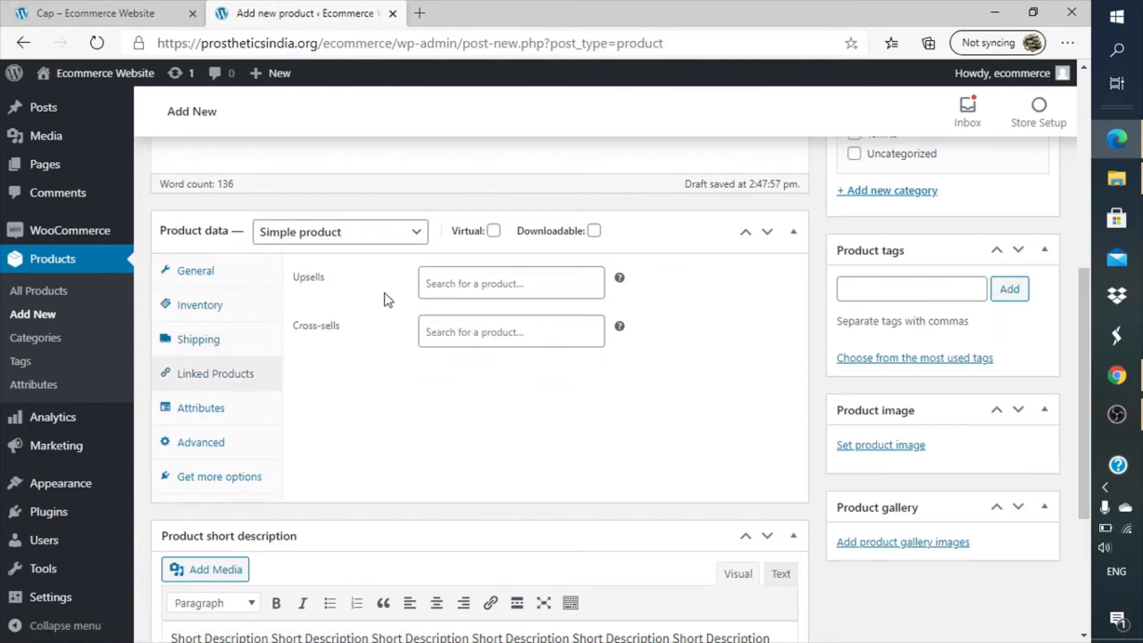
pyautogui.click(462, 294)
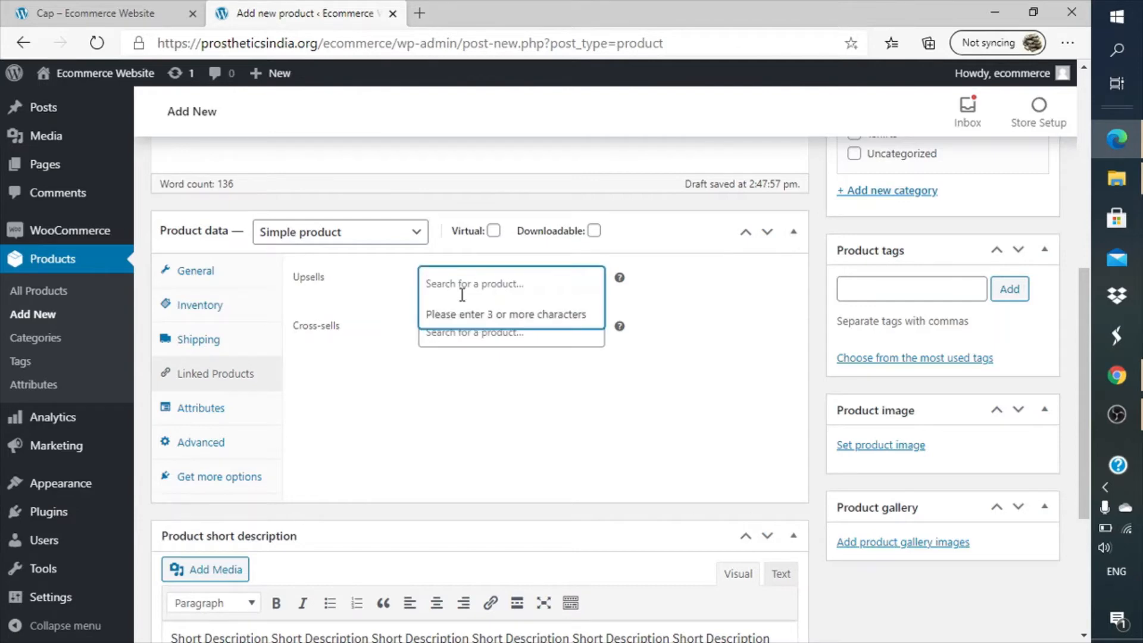
pyautogui.write('thi')
pyautogui.press('BackSpace')
pyautogui.press('BackSpace')
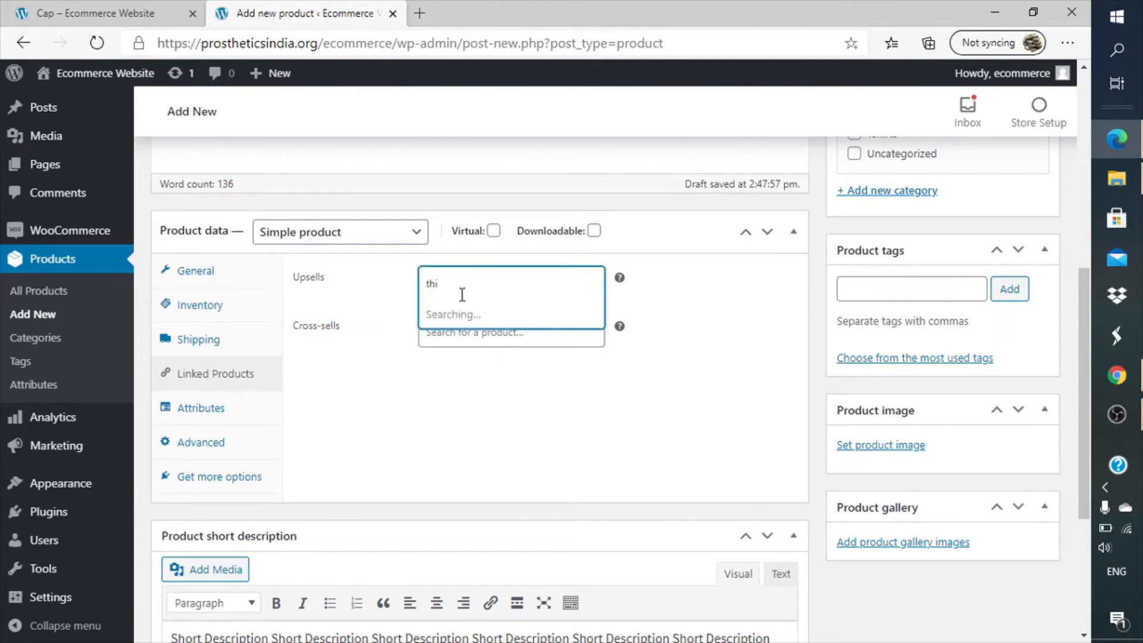
pyautogui.write('shirt')
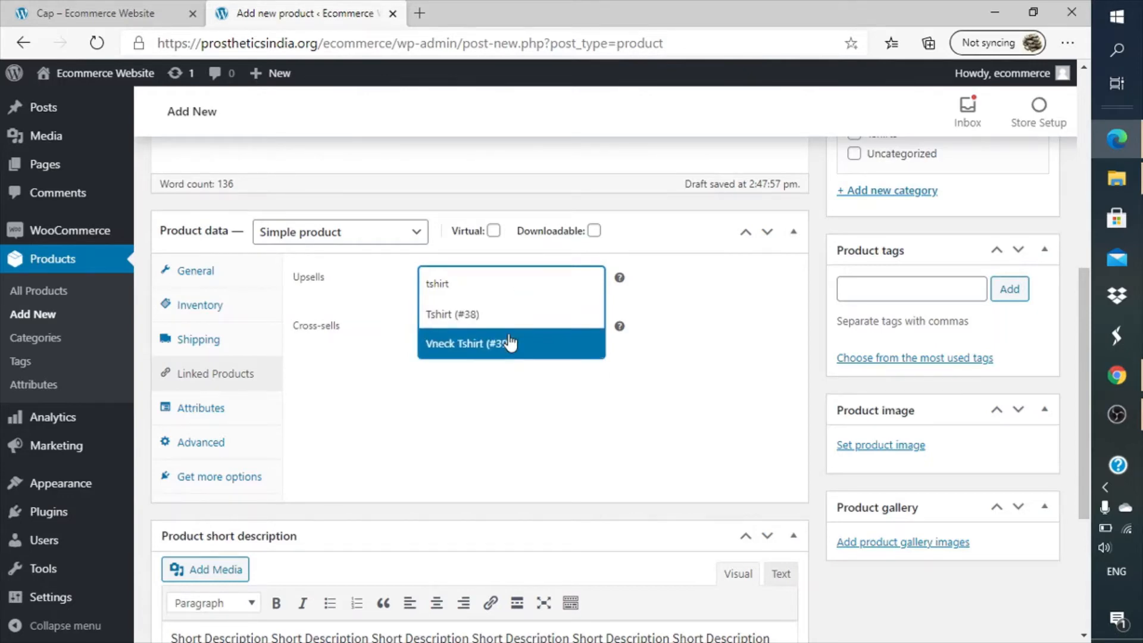
pyautogui.click(510, 310)
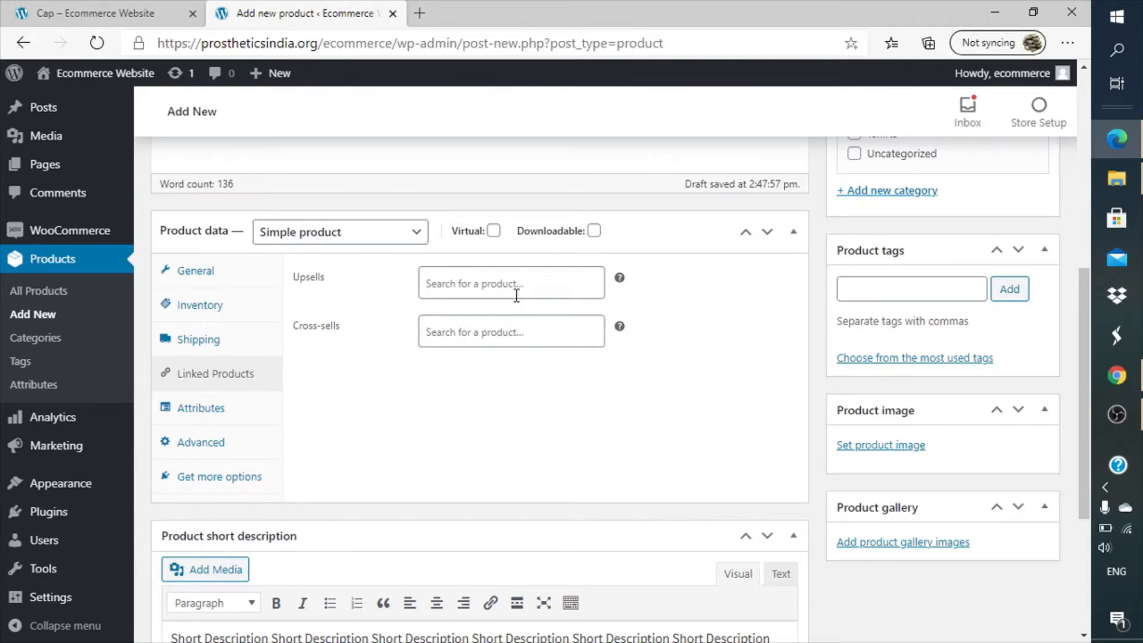
# - Add Hoodie with Logo and Hoodie with Pocket as upsells for the product
pyautogui.click(517, 296)
pyautogui.write('hoo')
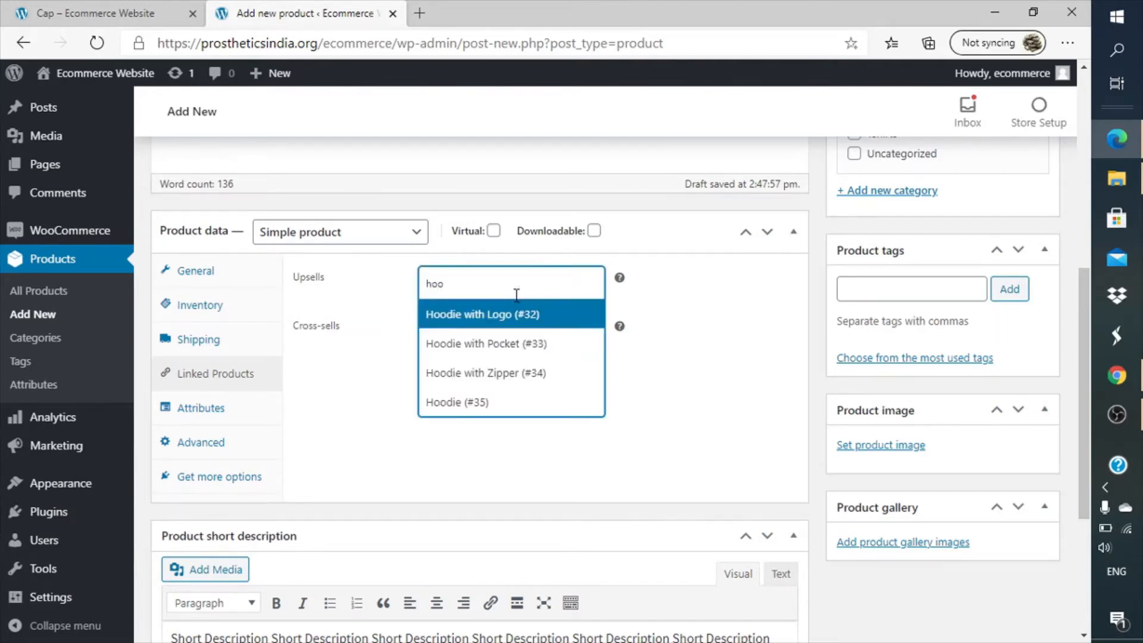
pyautogui.click(472, 317)
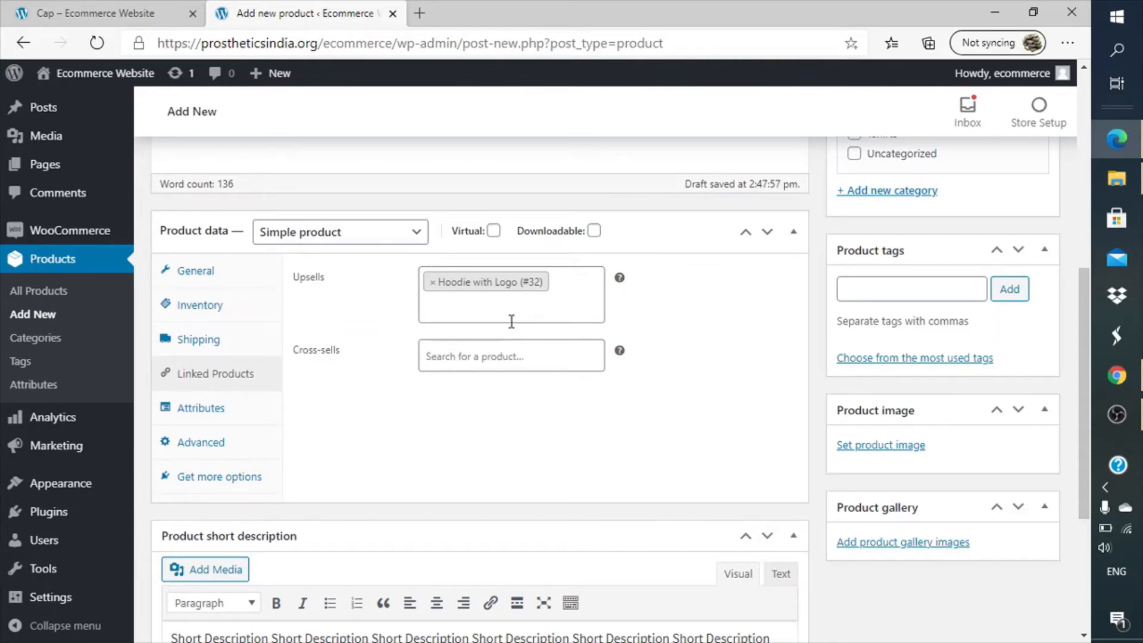
pyautogui.write('hoodi')
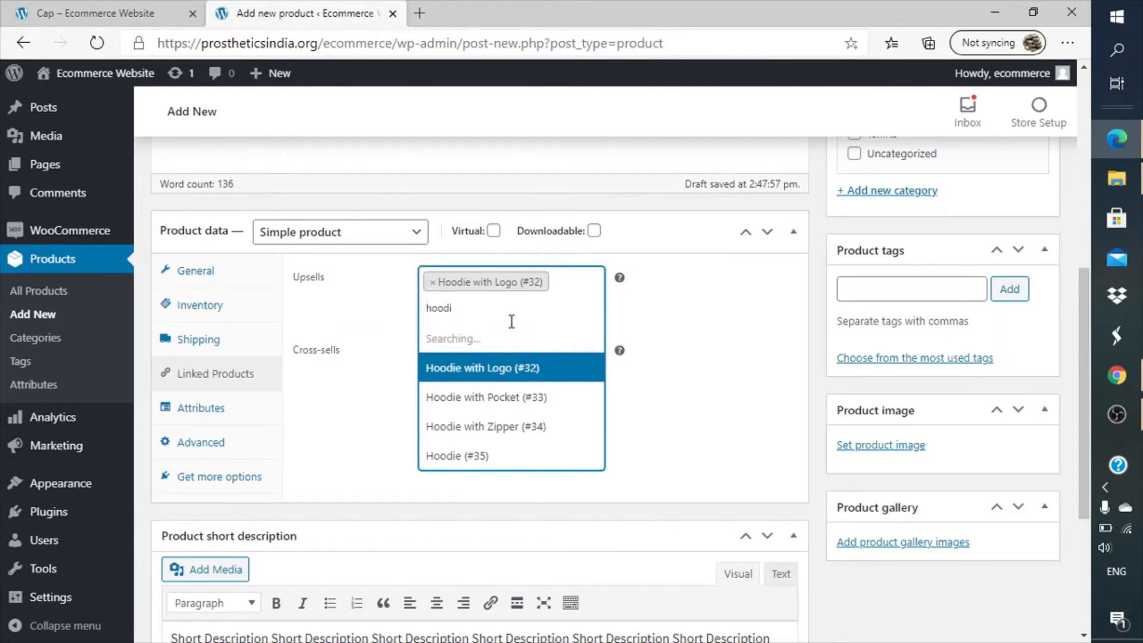
pyautogui.click(509, 366)
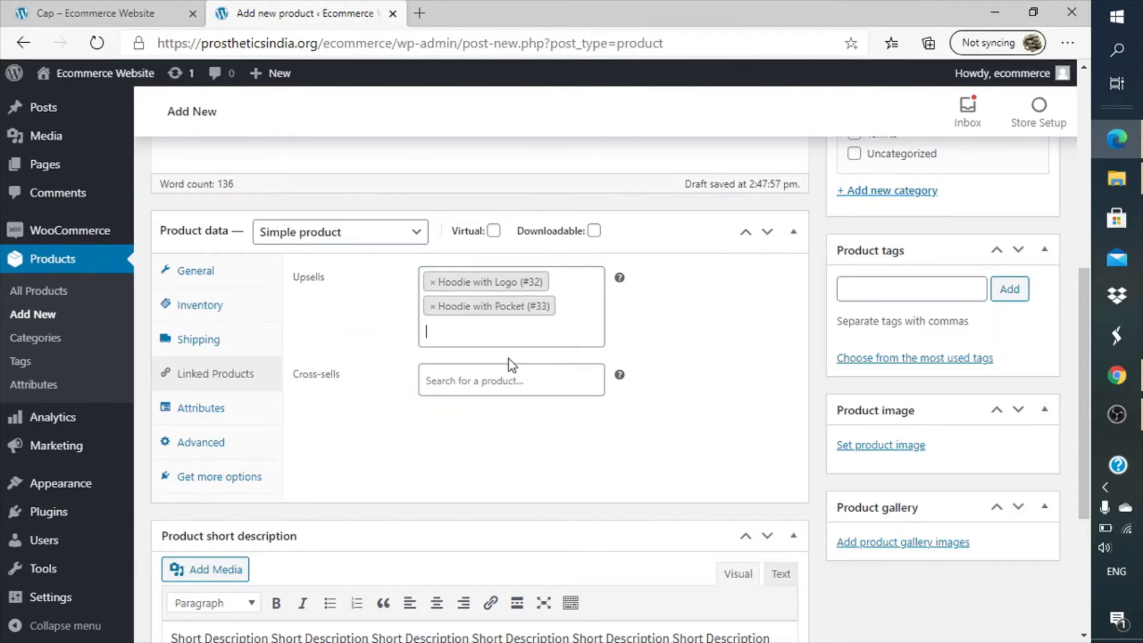
# - Add the Cap product as a cross-sell for the product
pyautogui.click(513, 388)
pyautogui.write('cap')
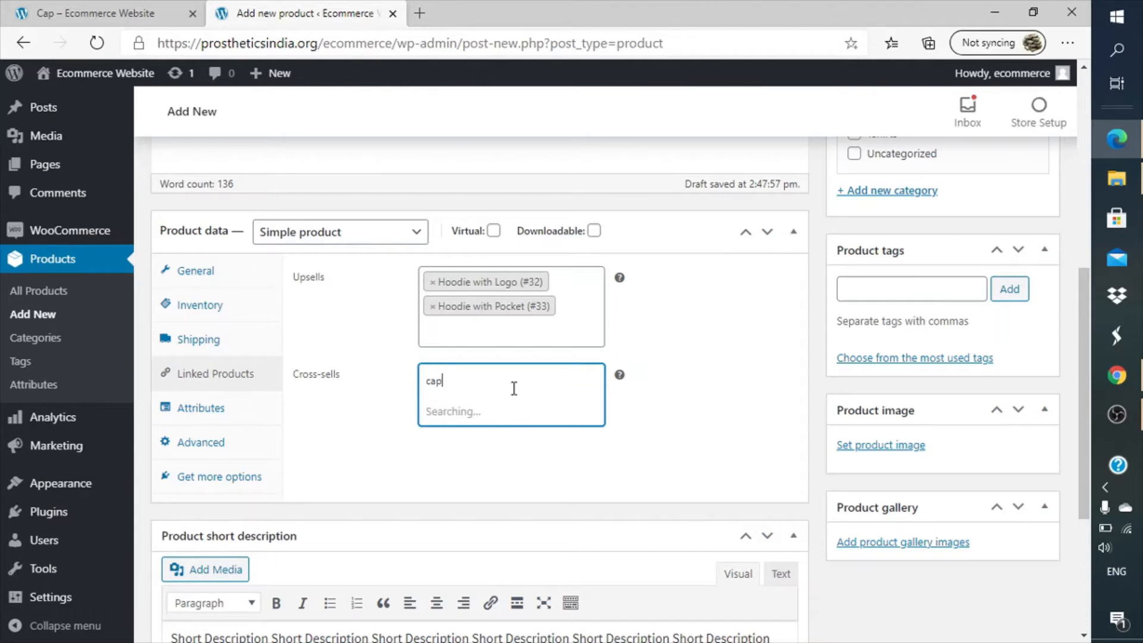
pyautogui.write('s')
pyautogui.press('BackSpace')
pyautogui.click(513, 411)
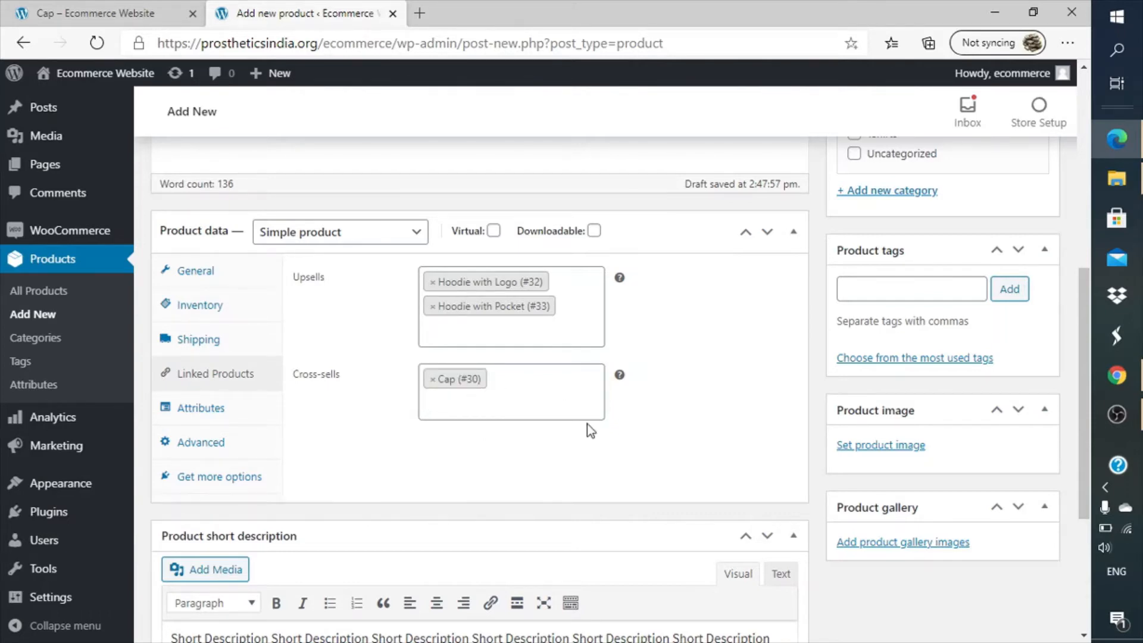
# - Look over the product's attribute settings and open its advanced settings
pyautogui.click(241, 419)
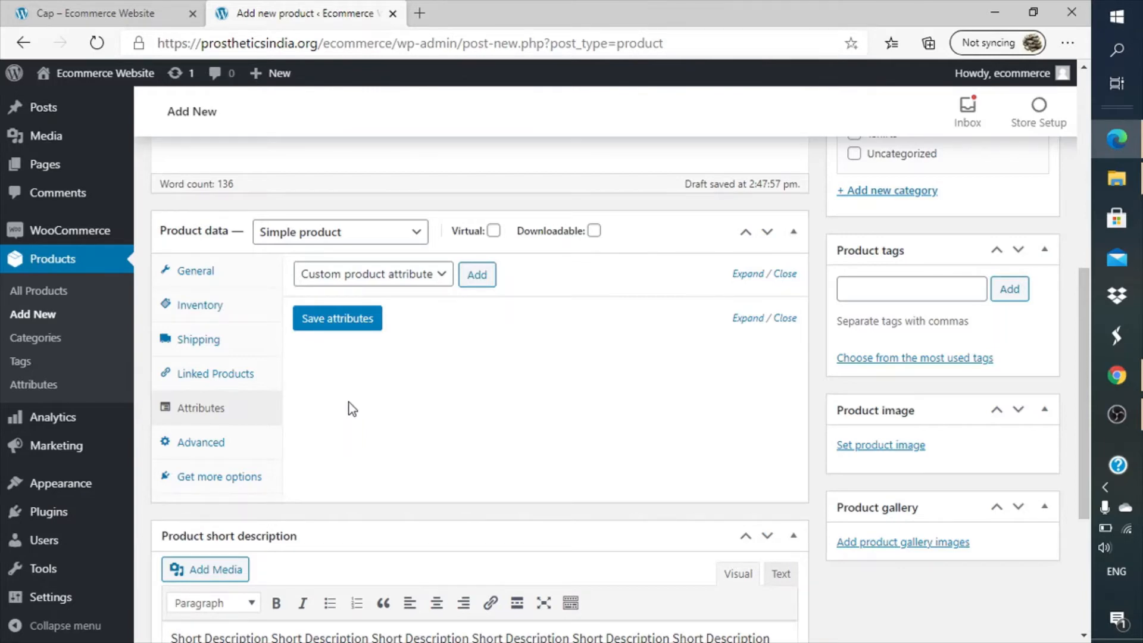
pyautogui.scroll(8, 348, 402)
pyautogui.scroll(-9, 350, 402)
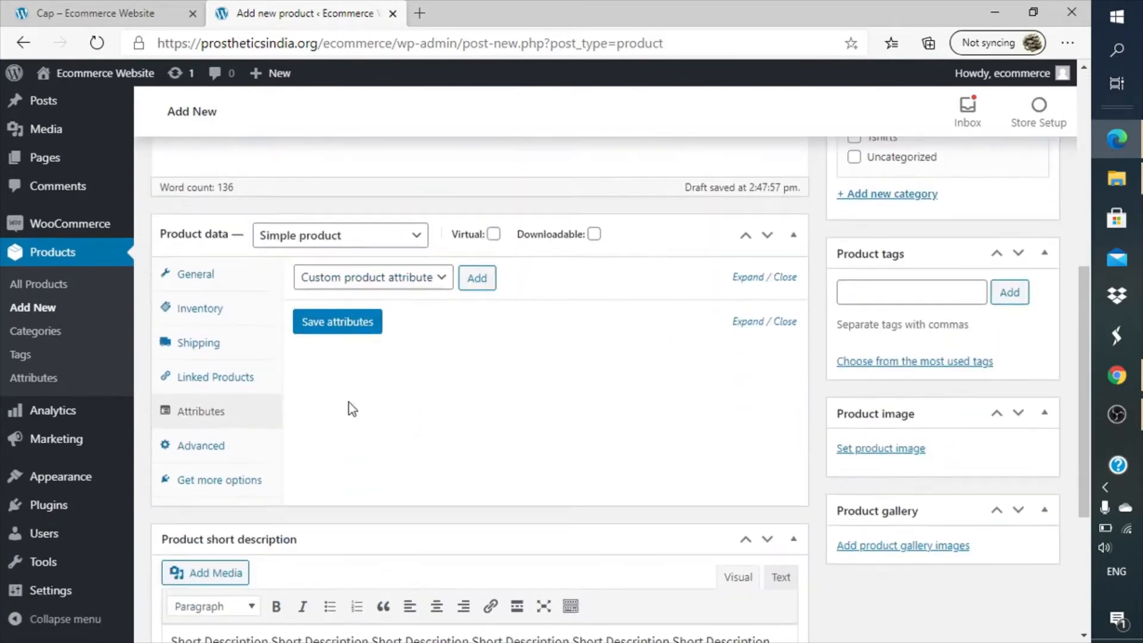
pyautogui.scroll(5, 350, 403)
pyautogui.scroll(-1, 350, 403)
pyautogui.scroll(-2, 349, 402)
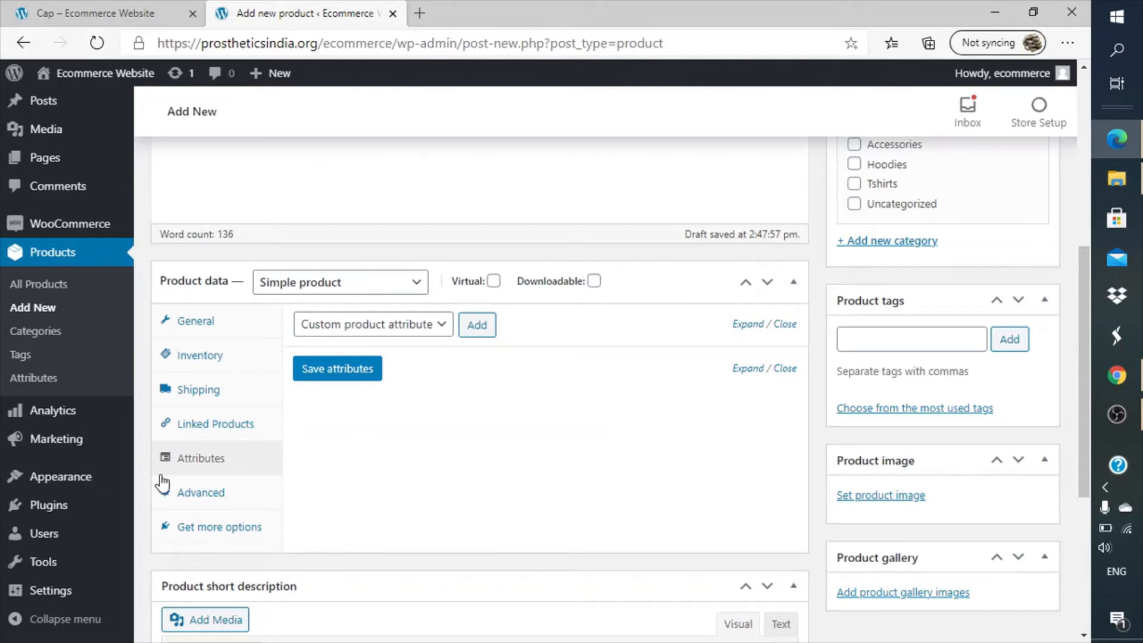
pyautogui.click(220, 493)
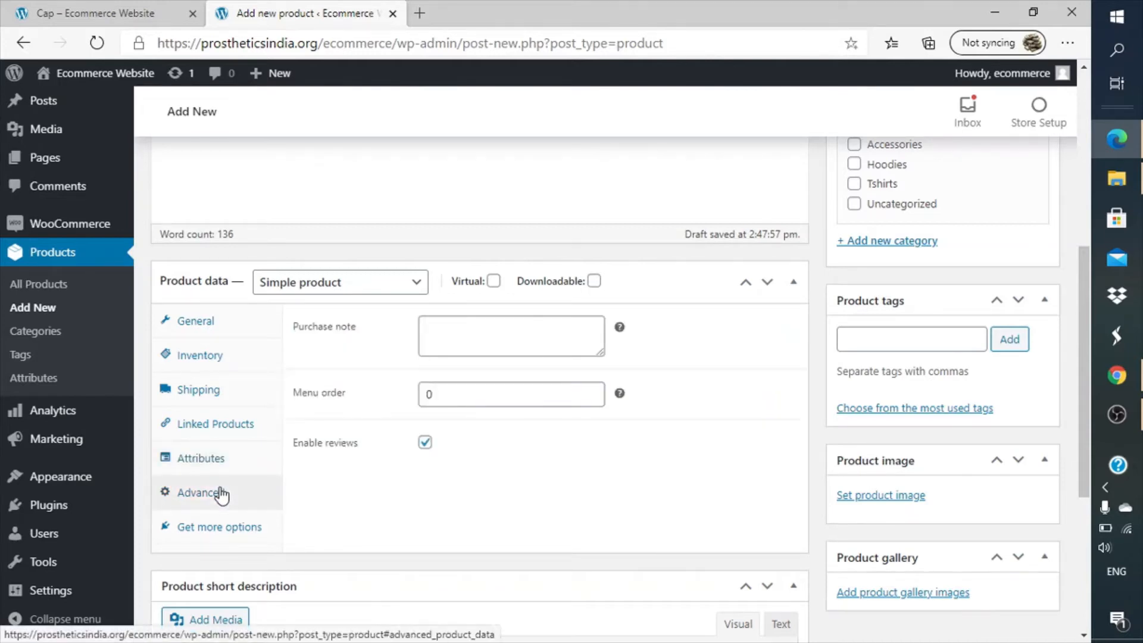
# - Set the product's menu order to 10 in its advanced settings and put the cursor in the purchase note
pyautogui.click(446, 390)
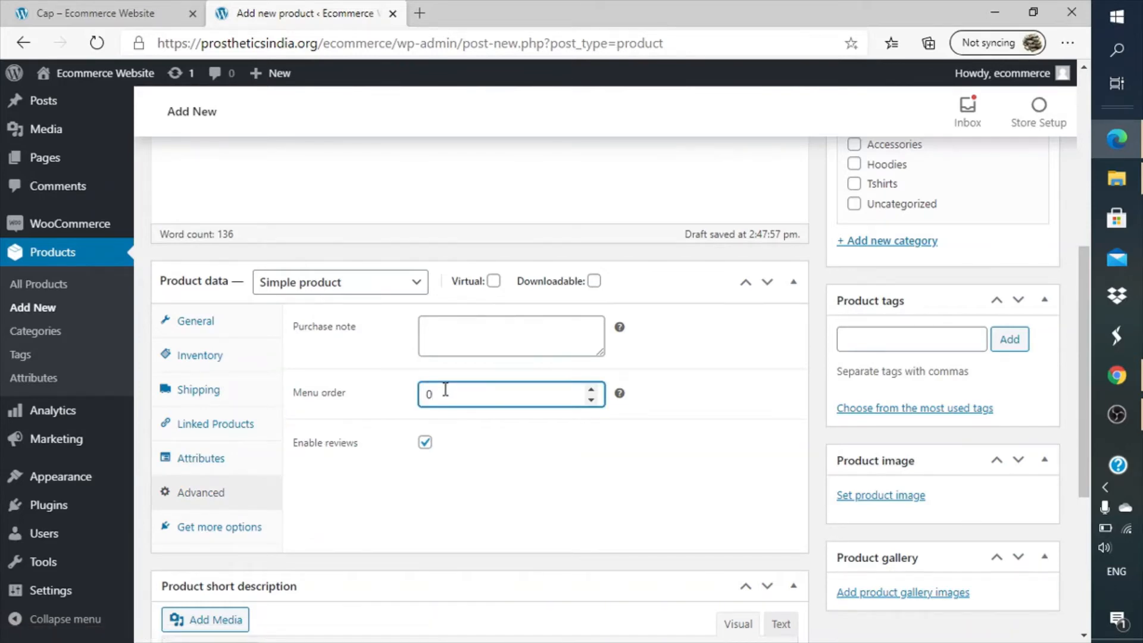
pyautogui.press('BackSpace')
pyautogui.write('10')
pyautogui.click(501, 456)
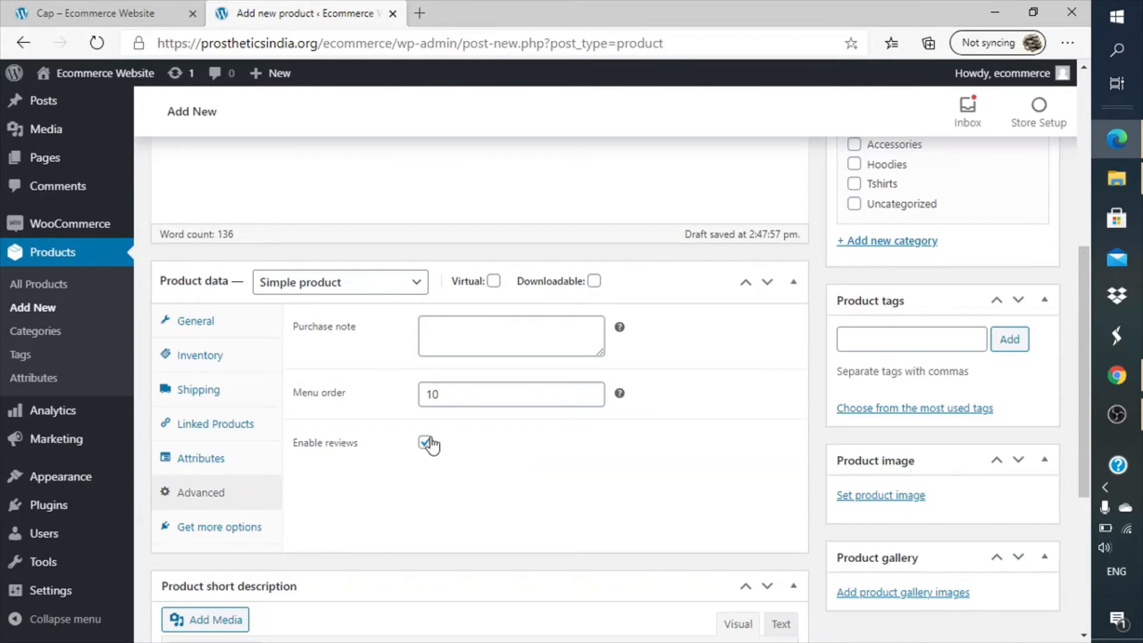
pyautogui.click(465, 340)
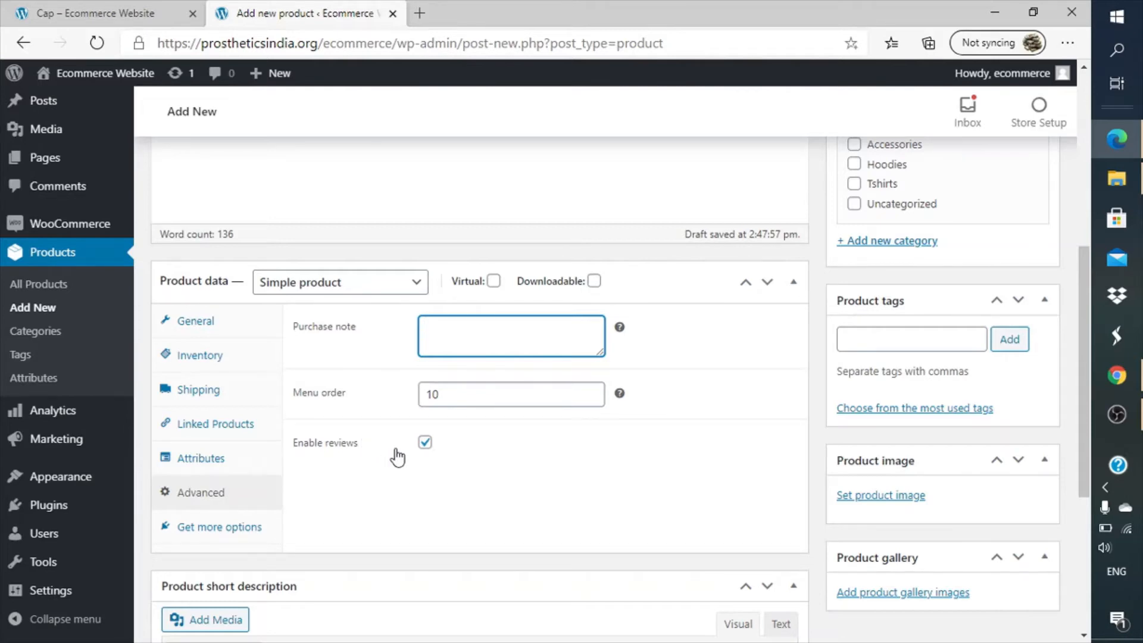
# - Switch to the Cap product page and view its description and reviews sections
pyautogui.click(150, 7)
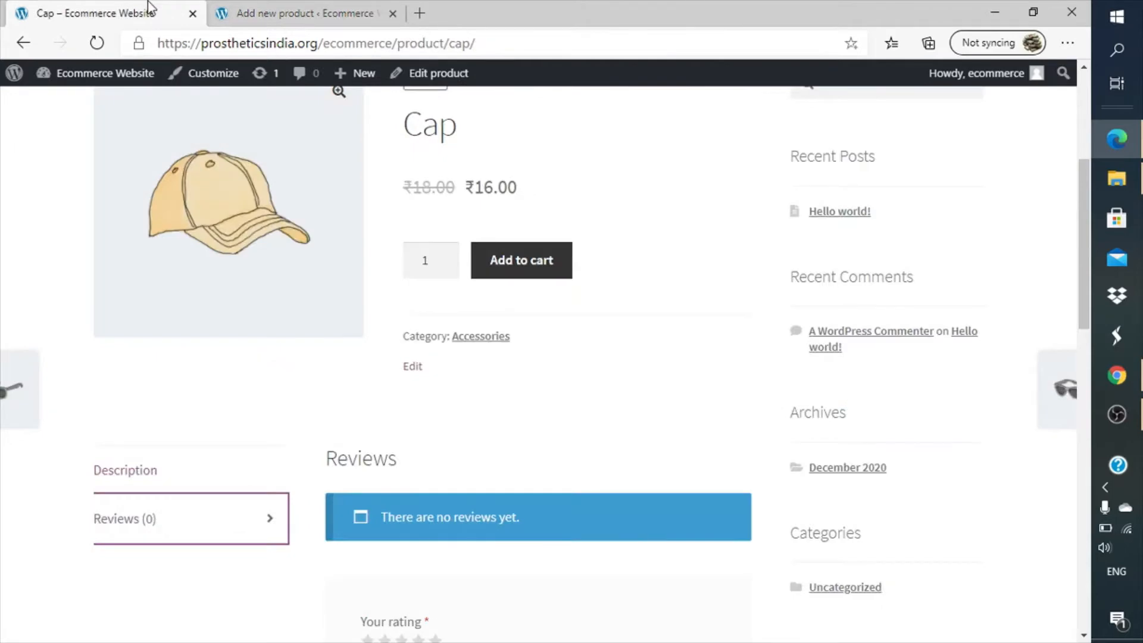
pyautogui.scroll(5, 346, 229)
pyautogui.scroll(-15, 347, 229)
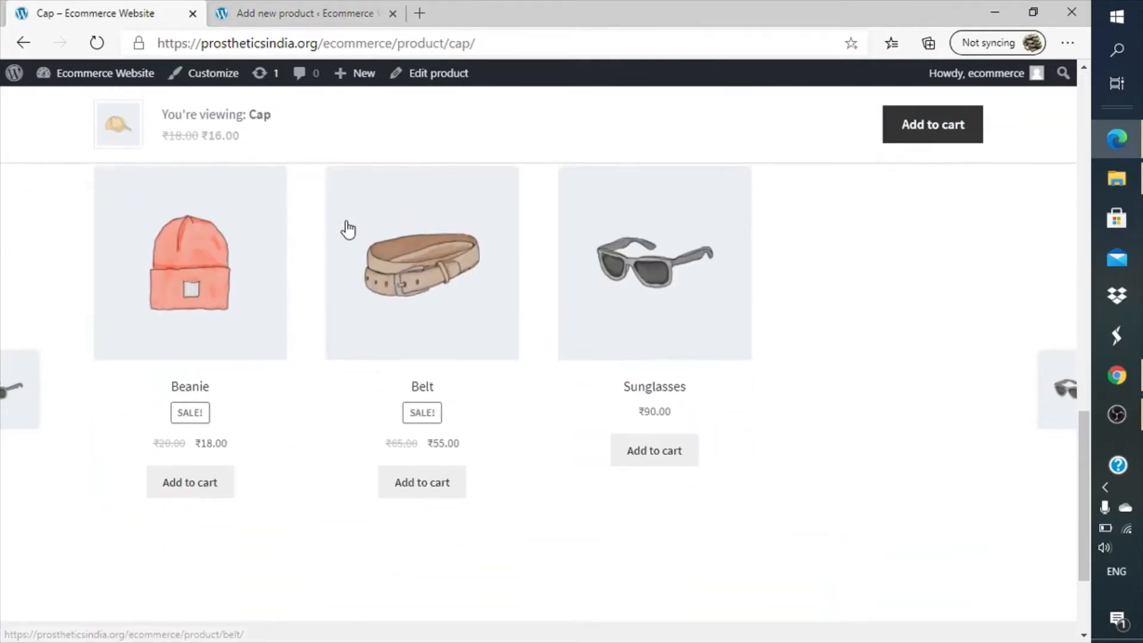
pyautogui.scroll(10, 347, 228)
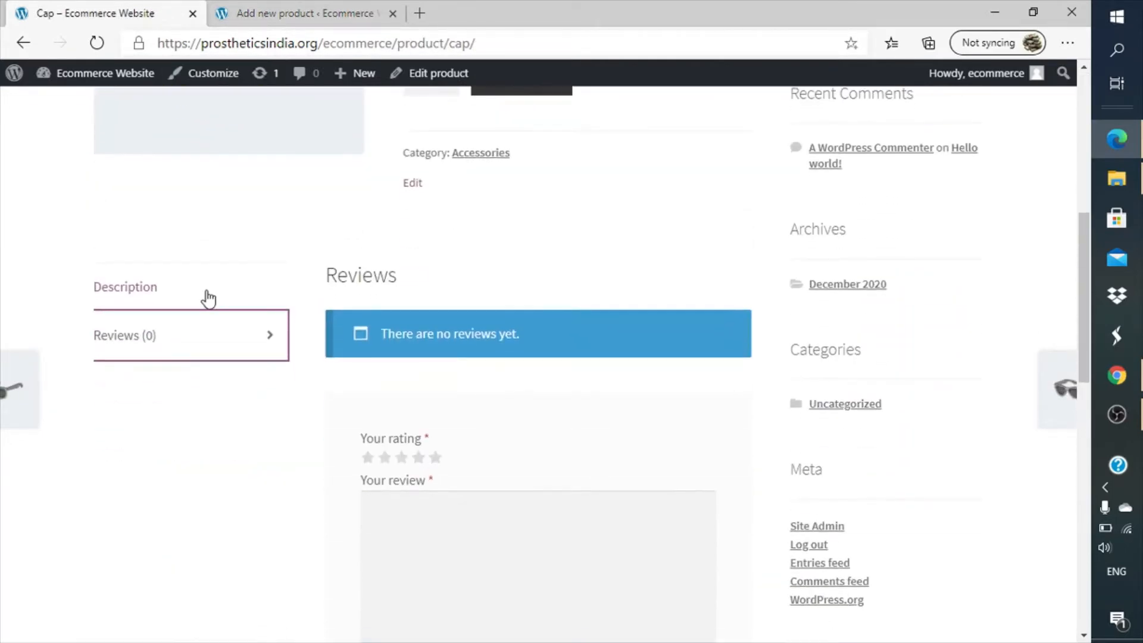
pyautogui.click(208, 298)
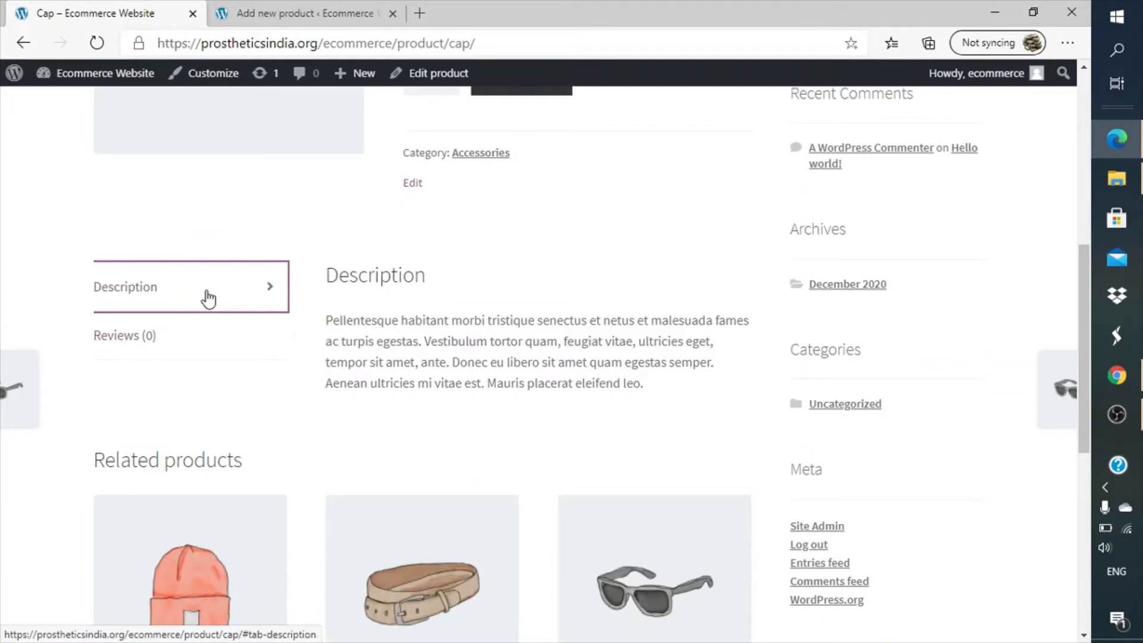
pyautogui.click(208, 342)
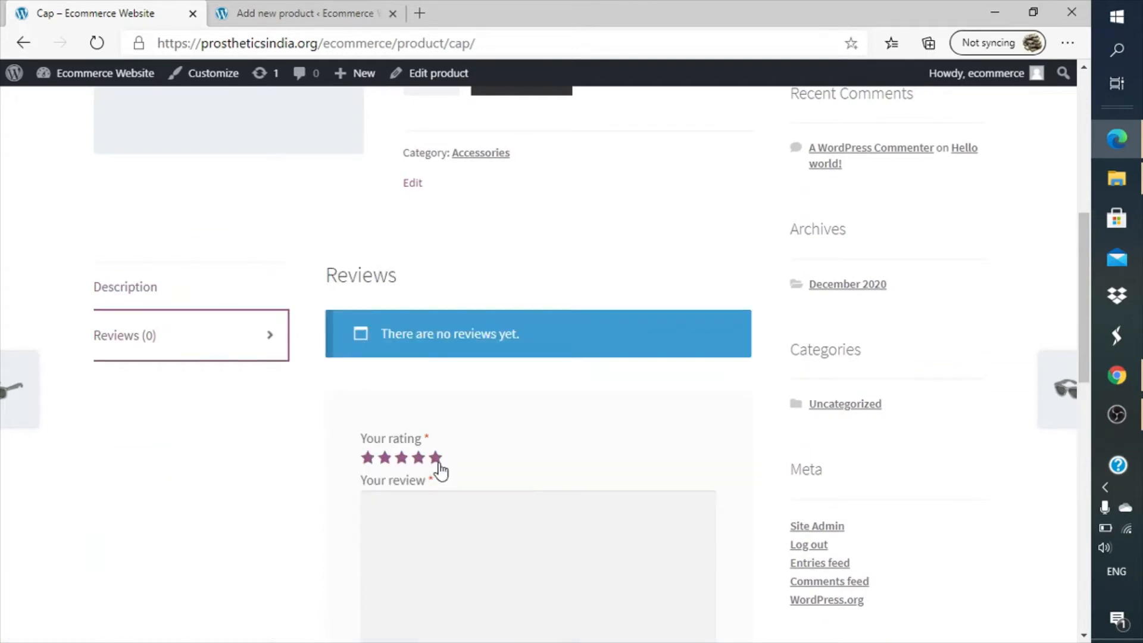
# - Select a five-star rating in the Cap's review form and look over the form without submitting it
pyautogui.click(437, 459)
pyautogui.scroll(-8, 528, 434)
pyautogui.scroll(4, 528, 431)
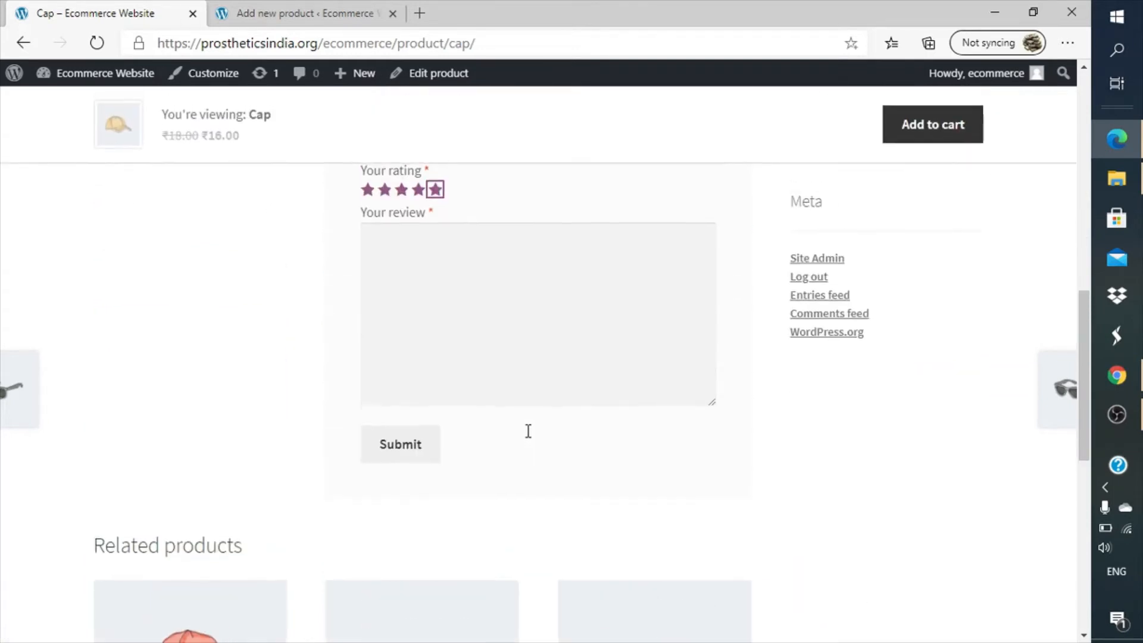
pyautogui.scroll(5, 528, 431)
pyautogui.scroll(-3, 528, 431)
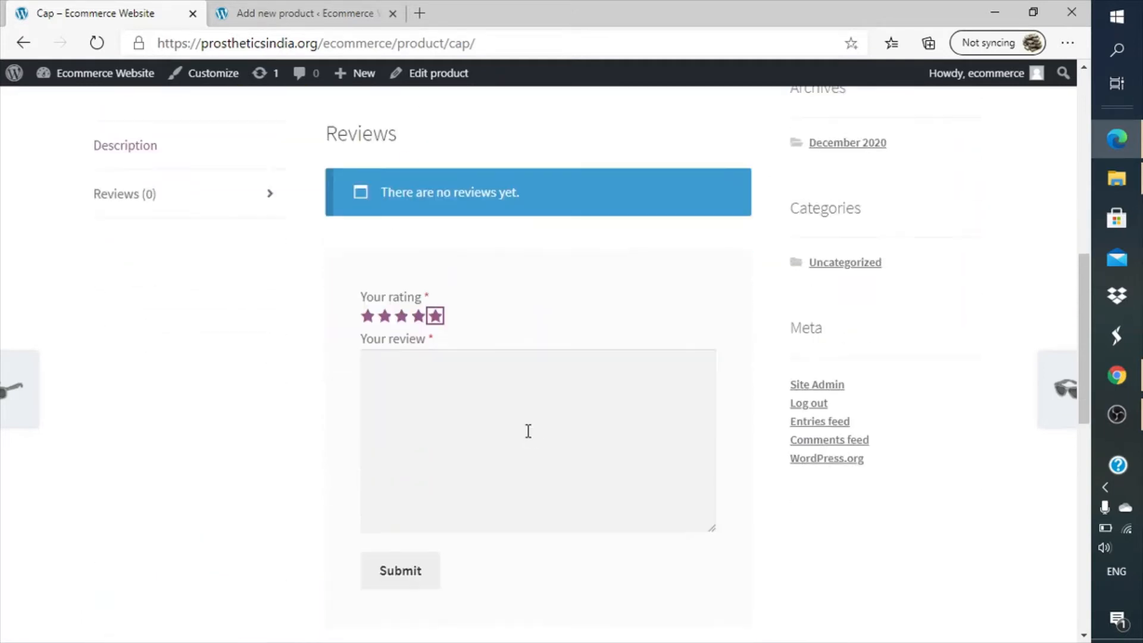
pyautogui.scroll(-2, 528, 430)
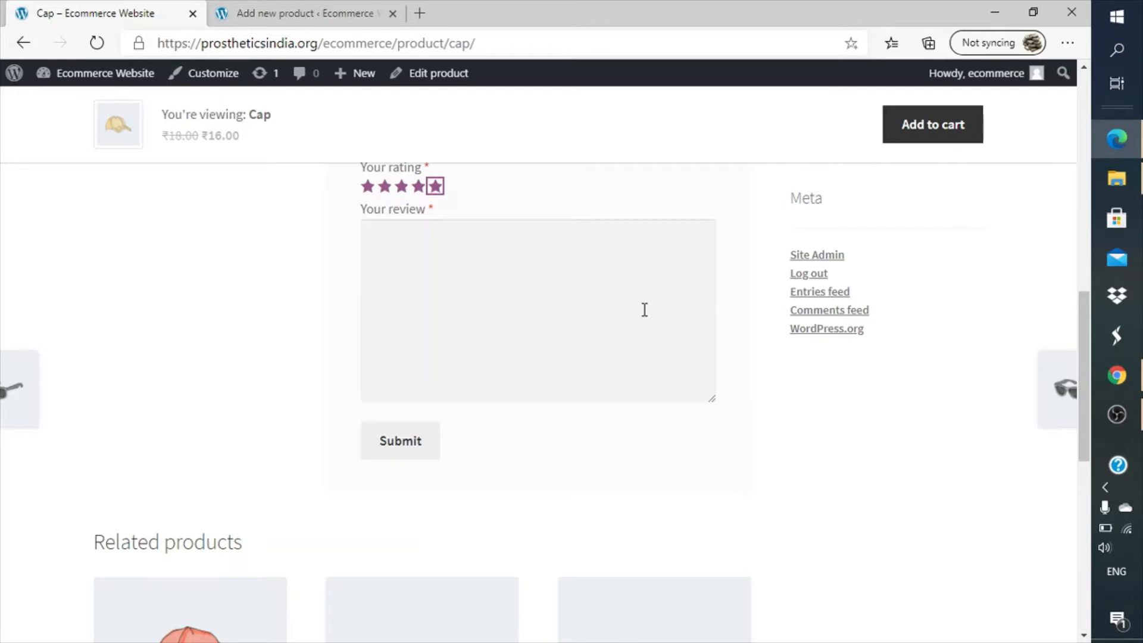
# - Return to the new product being edited and assign it to the Tshirts category
pyautogui.click(324, 8)
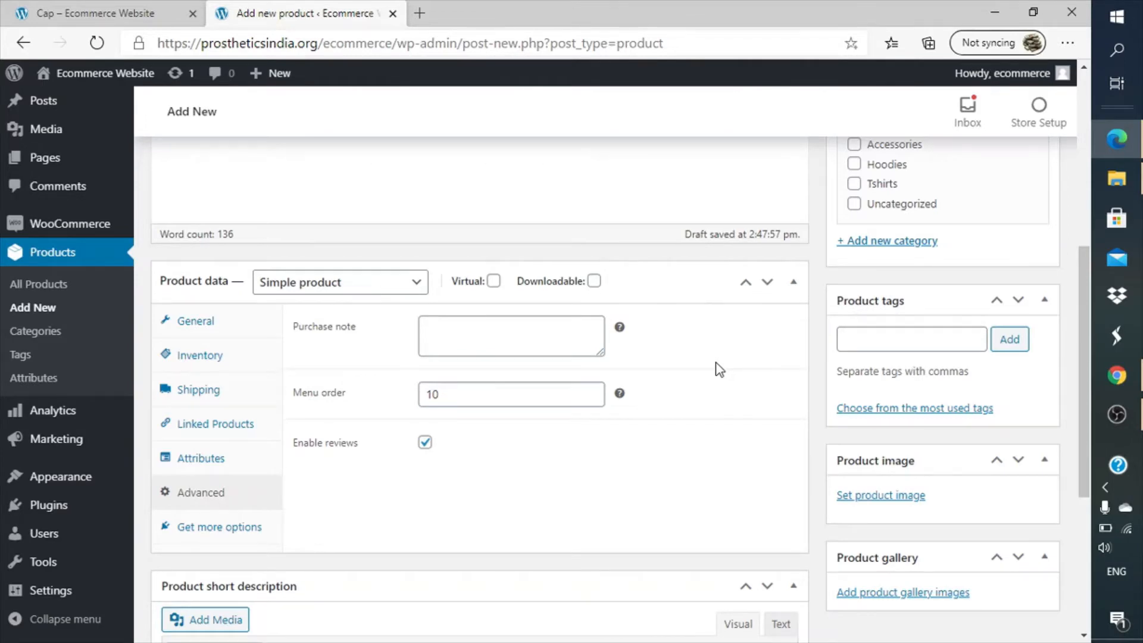
pyautogui.scroll(4, 719, 369)
pyautogui.scroll(-1, 720, 369)
pyautogui.scroll(1, 719, 369)
pyautogui.scroll(-3, 719, 369)
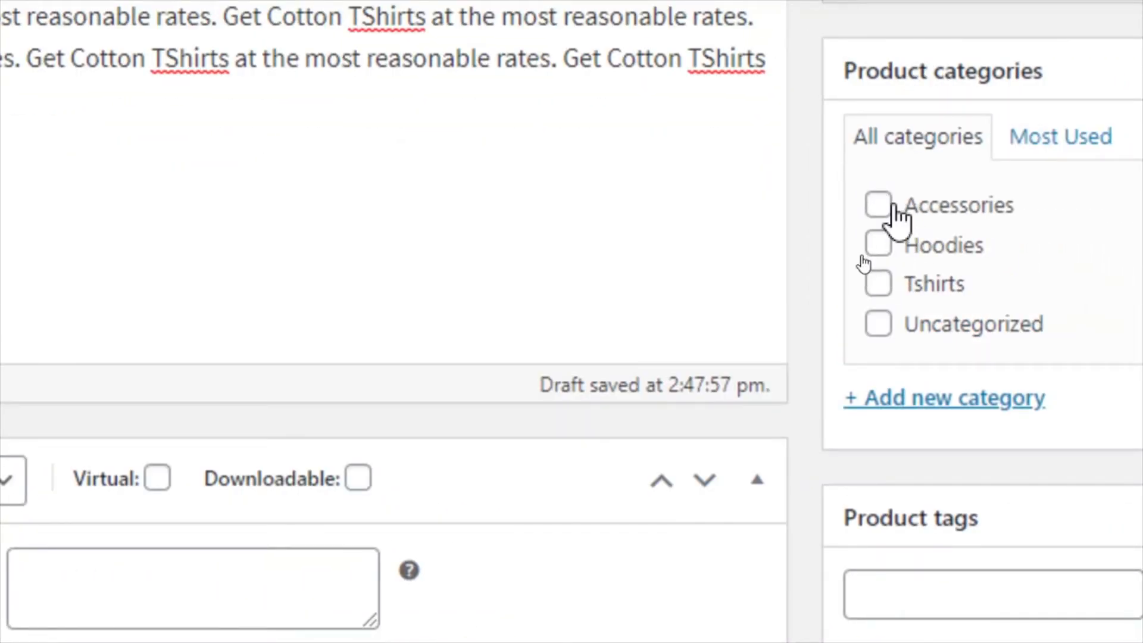
pyautogui.click(879, 284)
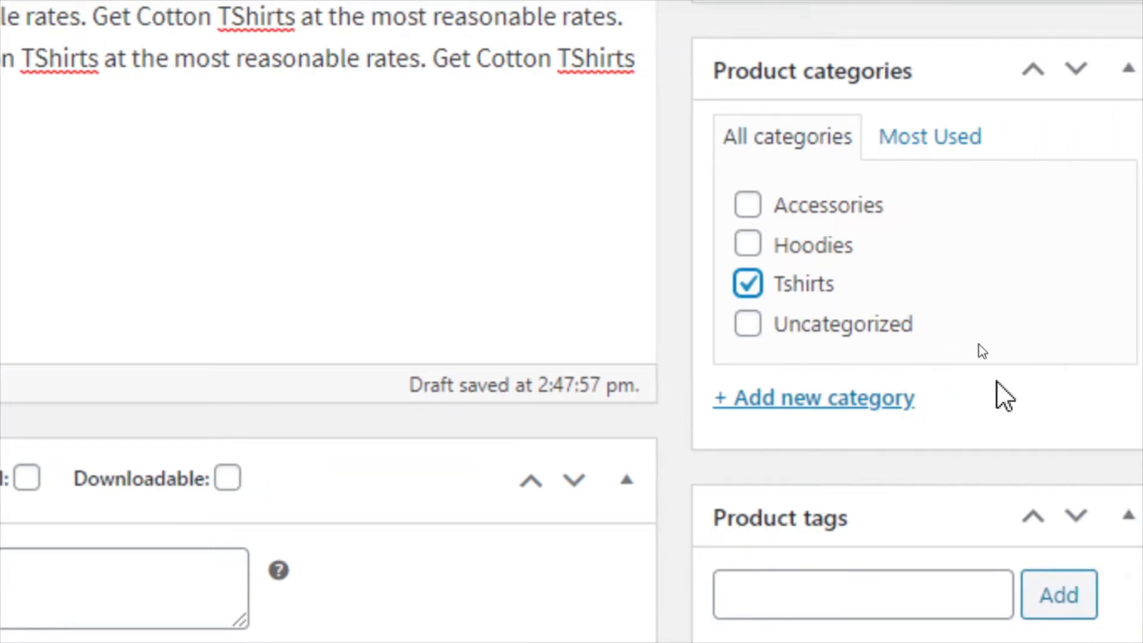
# - Set polo.jpg from the media library as the product image
pyautogui.scroll(-3, 1121, 398)
pyautogui.scroll(-2, 980, 345)
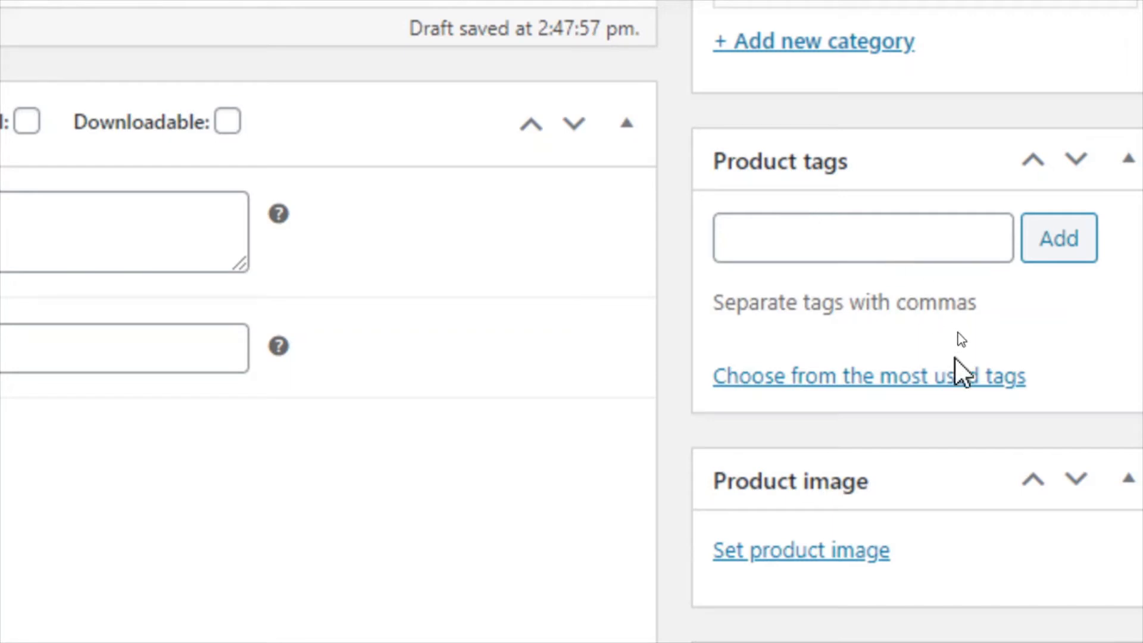
pyautogui.scroll(-3, 955, 357)
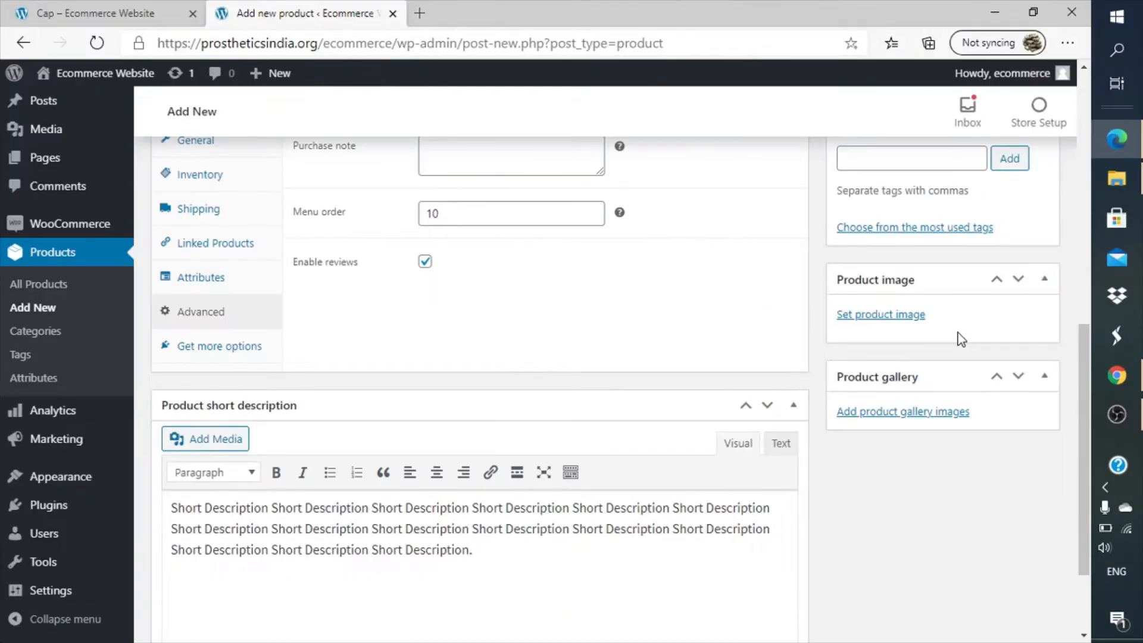
pyautogui.click(882, 326)
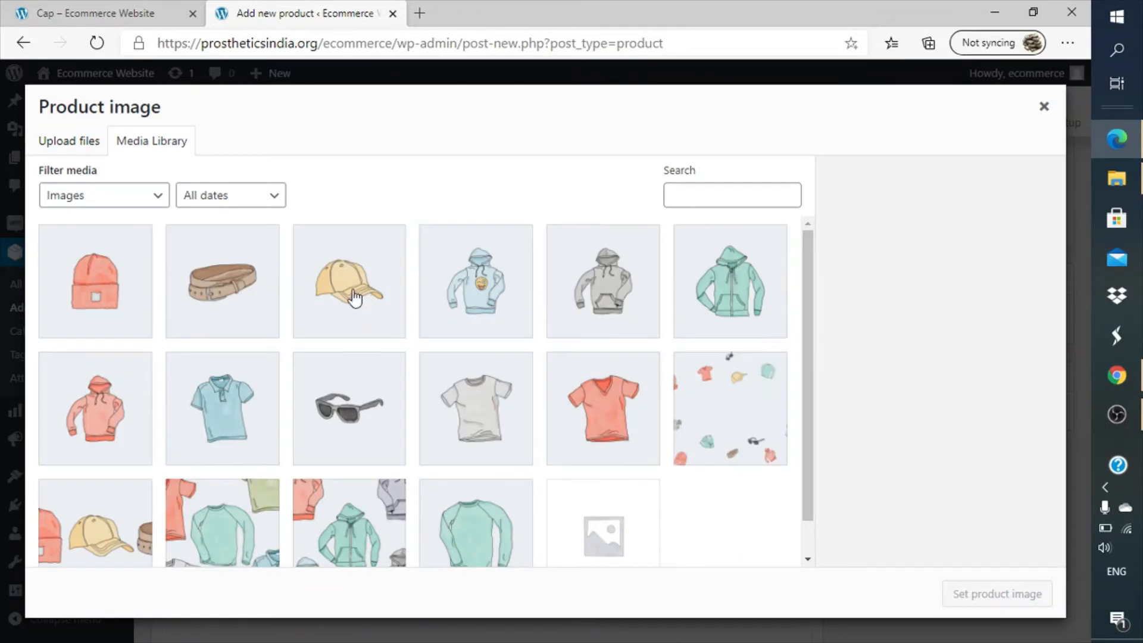
pyautogui.click(234, 434)
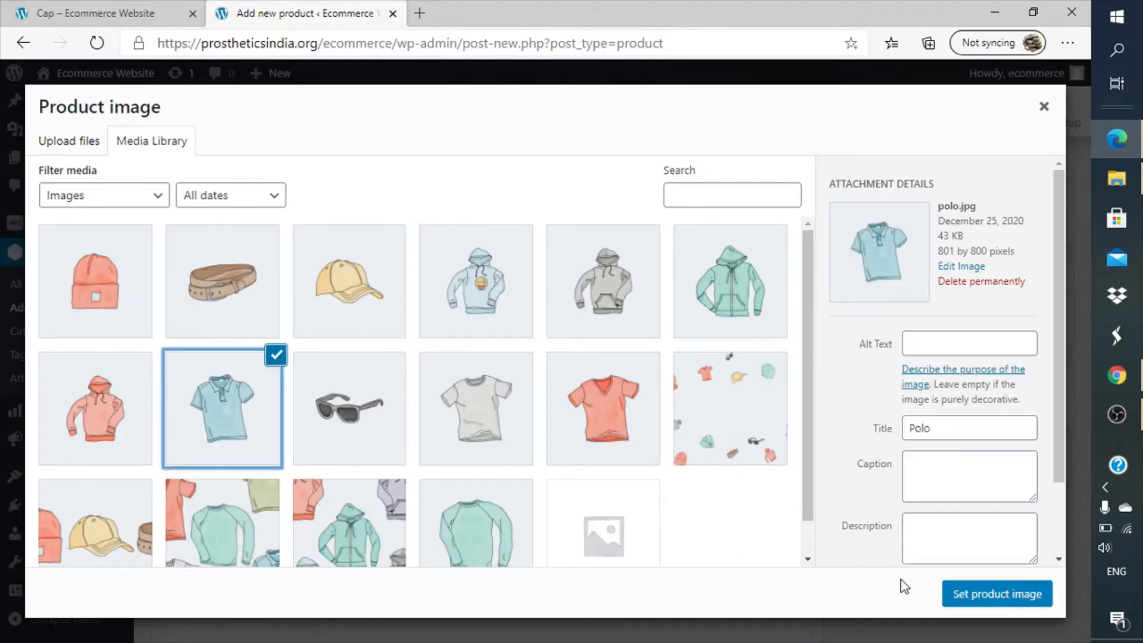
pyautogui.click(993, 594)
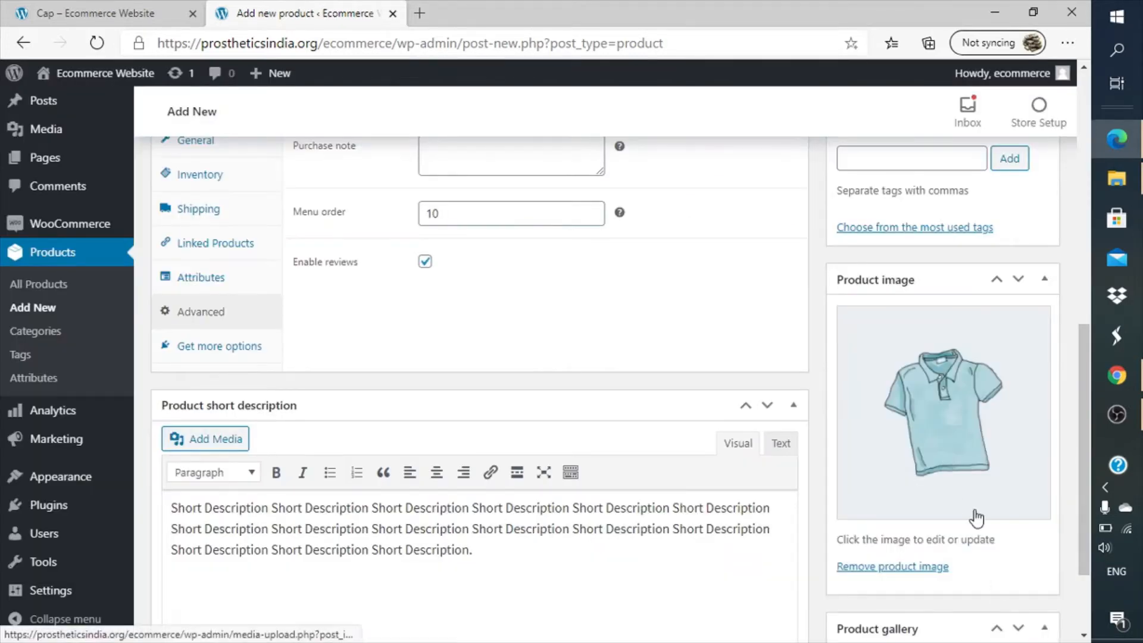
# - Add vneck-tee.jpg and tshirt.jpg from the media library to the product gallery
pyautogui.scroll(-2, 972, 513)
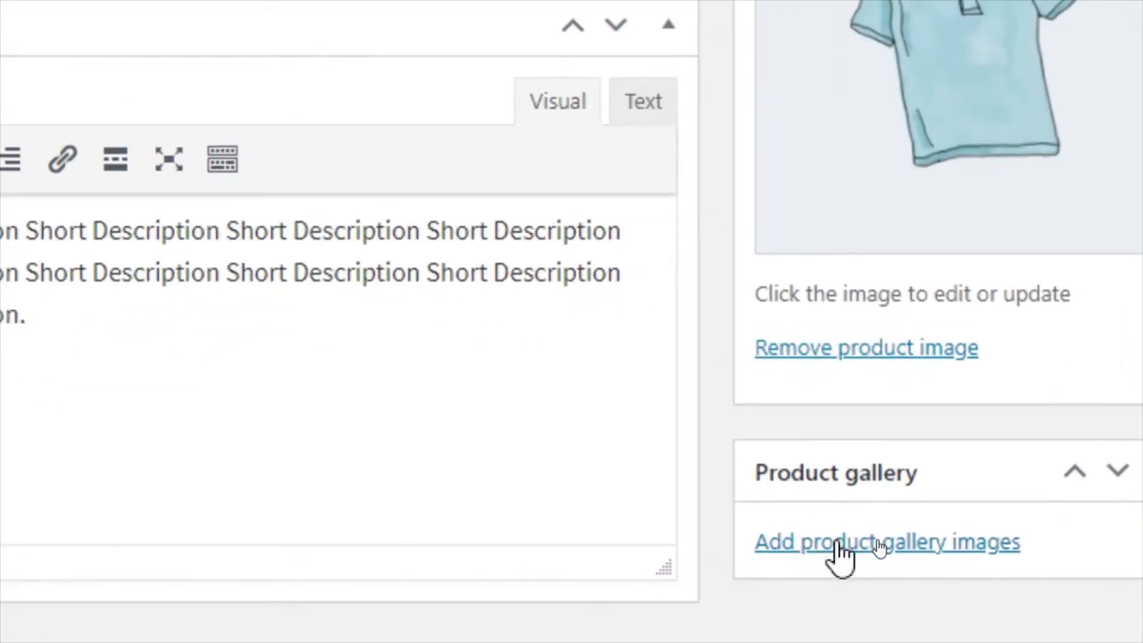
pyautogui.click(838, 542)
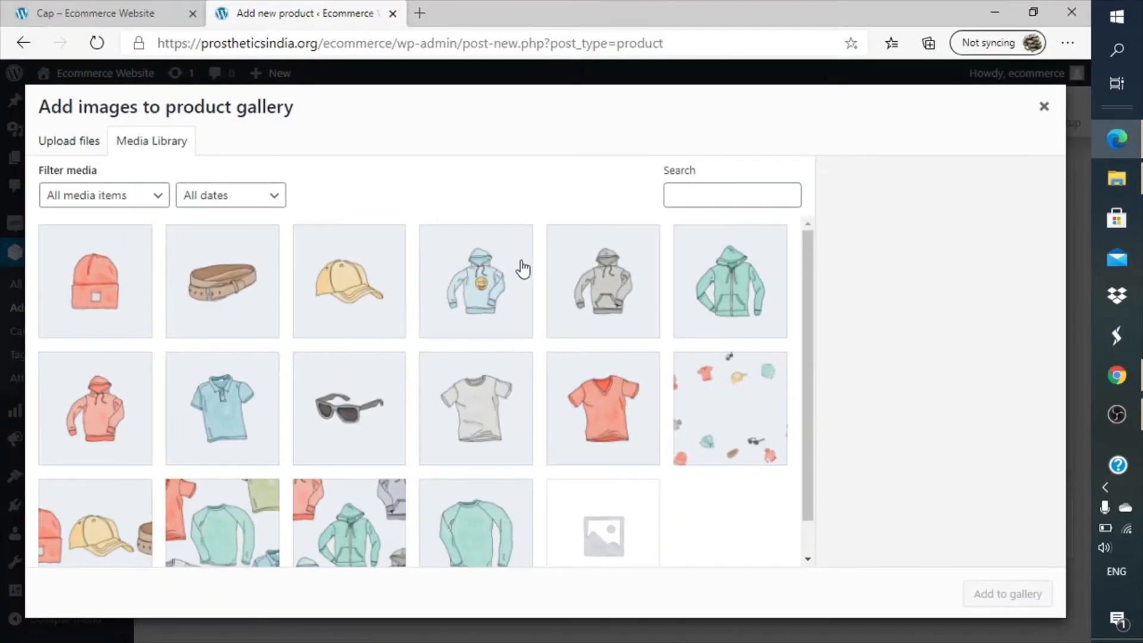
pyautogui.click(40, 295)
pyautogui.click(606, 422)
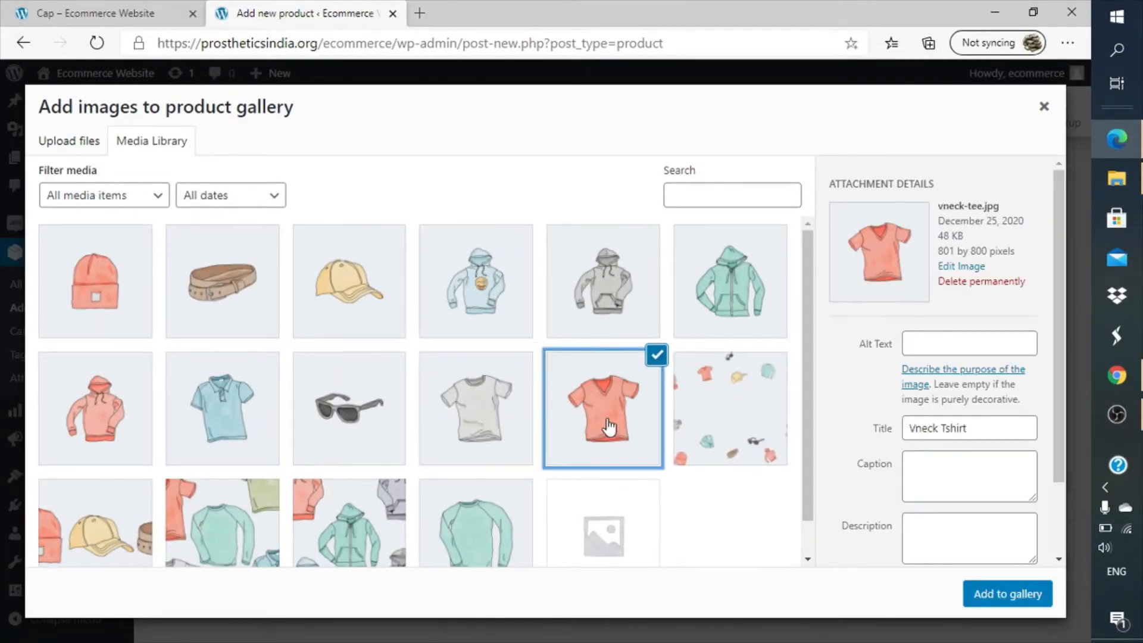
pyautogui.click(489, 435)
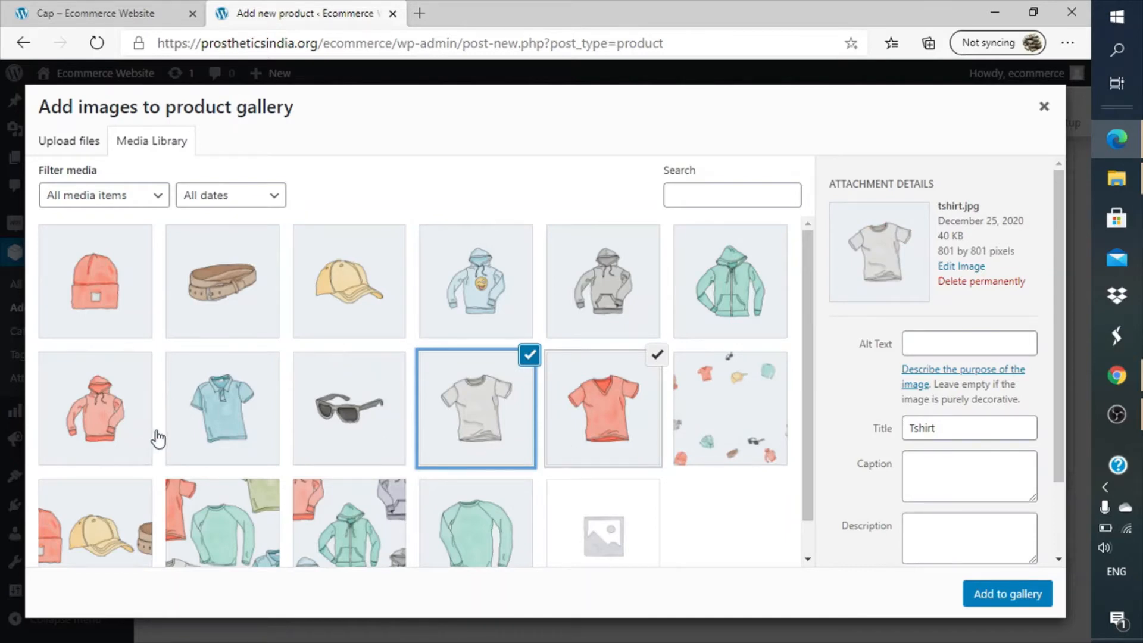
pyautogui.scroll(-1, 264, 466)
pyautogui.scroll(1, 263, 466)
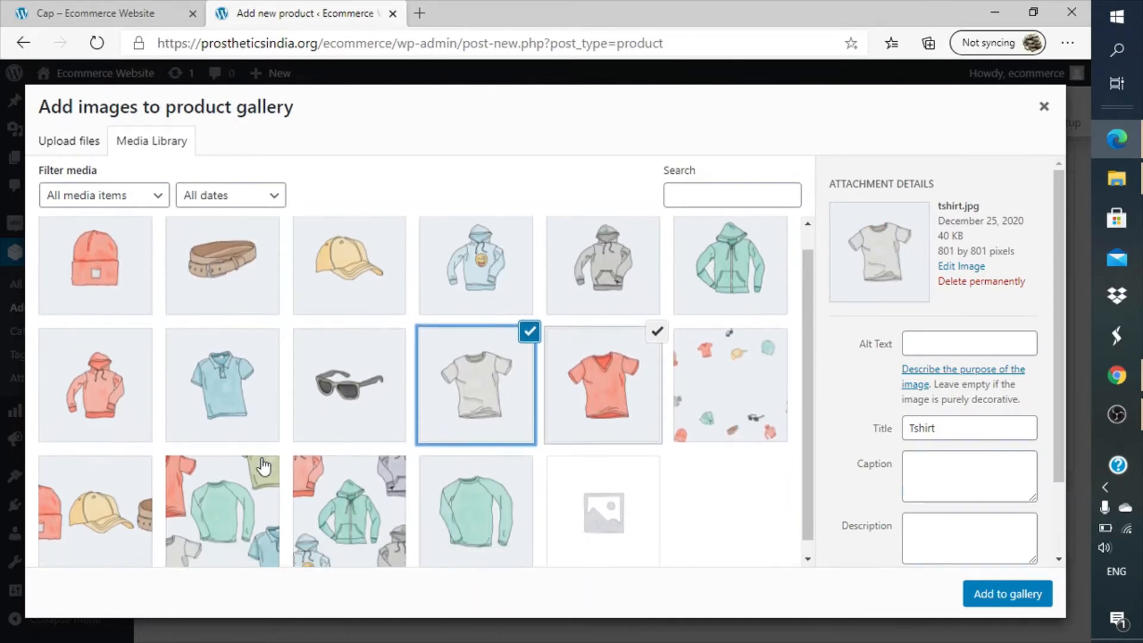
pyautogui.click(979, 598)
pyautogui.scroll(-1, 937, 501)
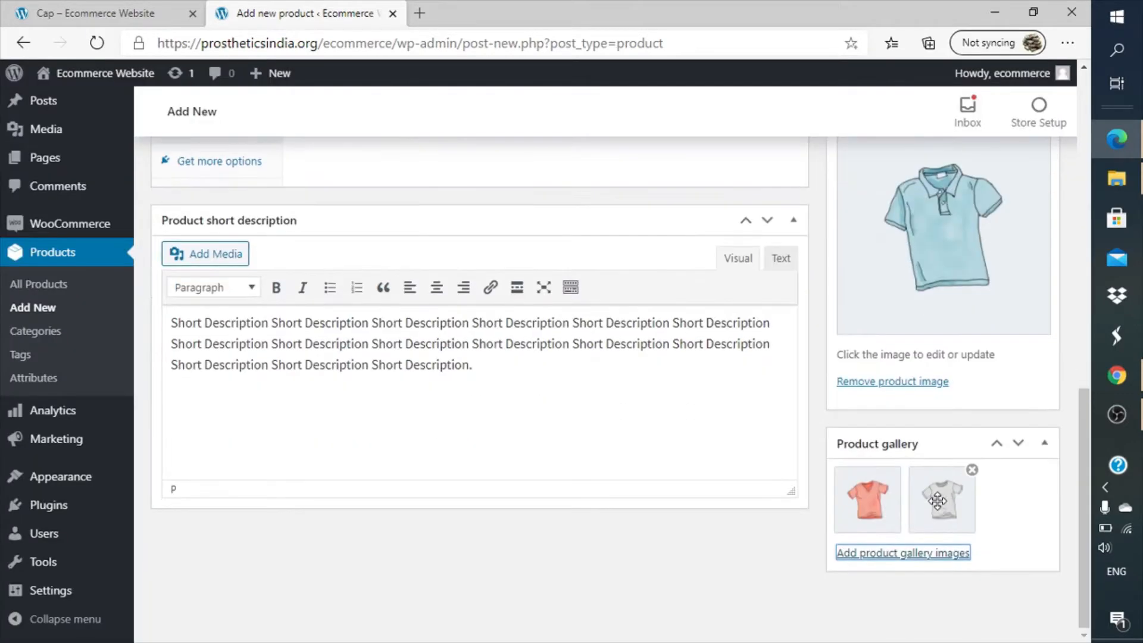
# - Look over the completed product form and open a preview of the TShirts product
pyautogui.scroll(12, 927, 427)
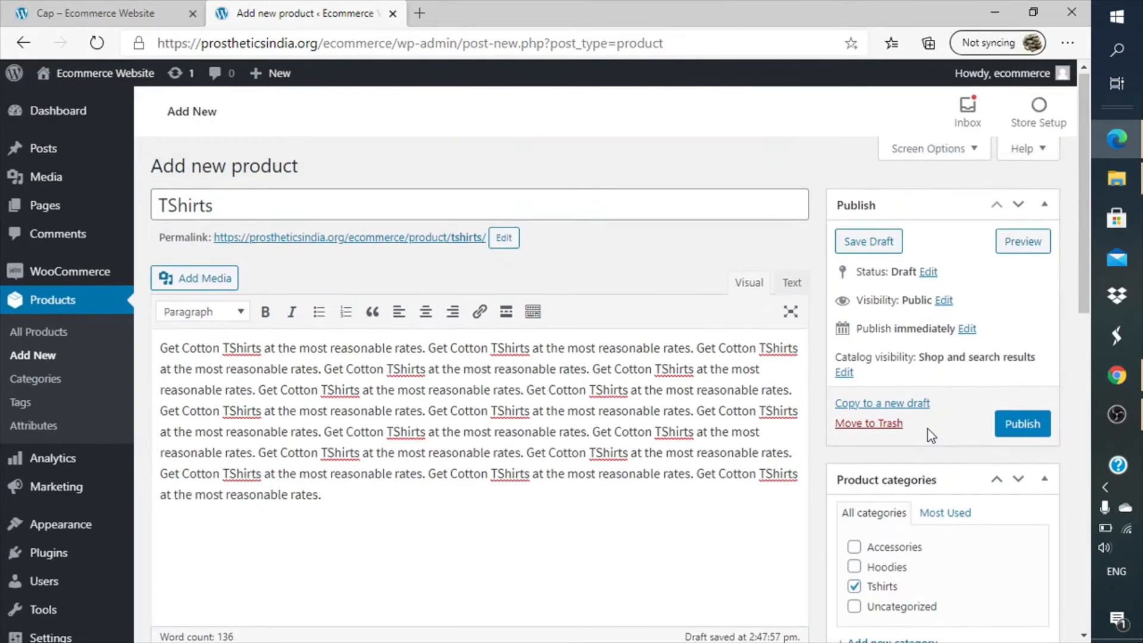
pyautogui.scroll(-6, 931, 434)
pyautogui.scroll(-1, 930, 436)
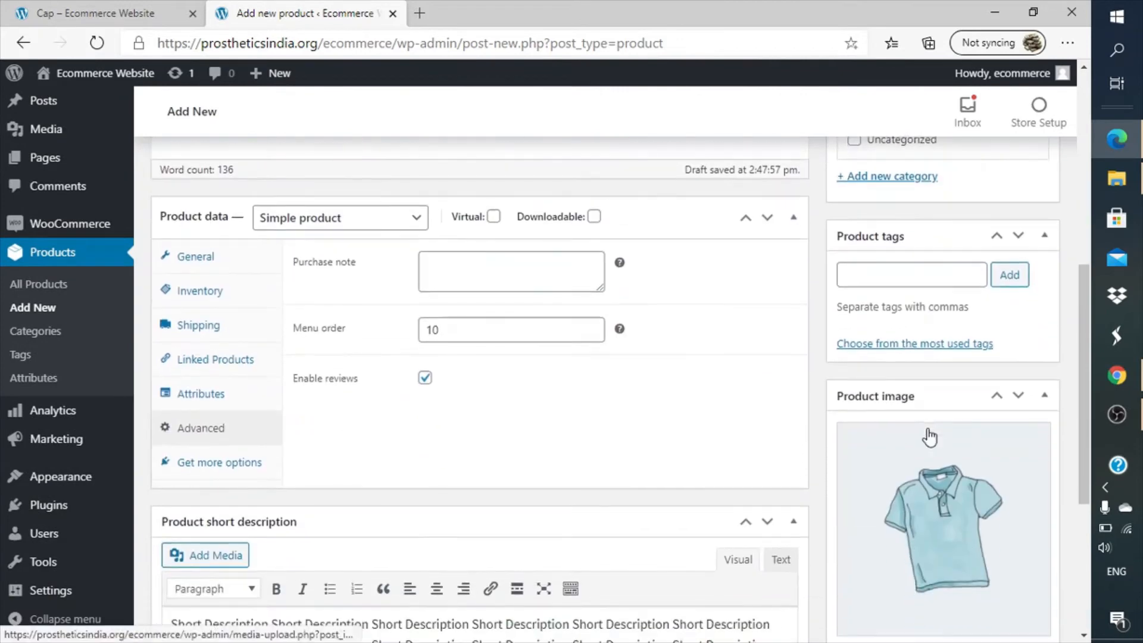
pyautogui.scroll(3, 777, 403)
pyautogui.scroll(5, 777, 403)
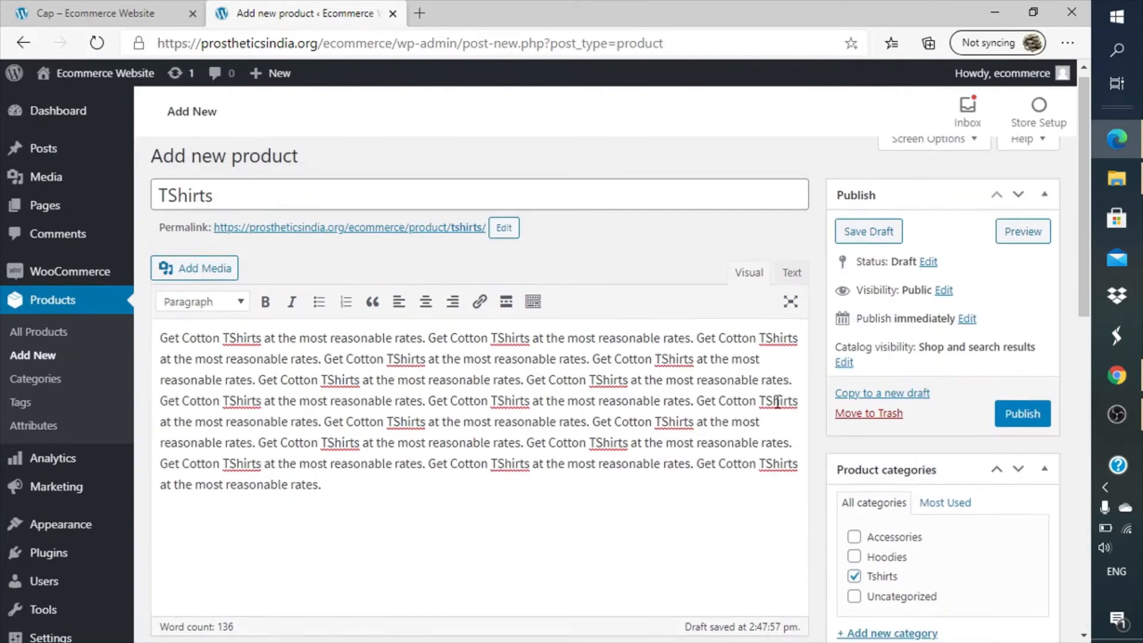
pyautogui.click(1013, 249)
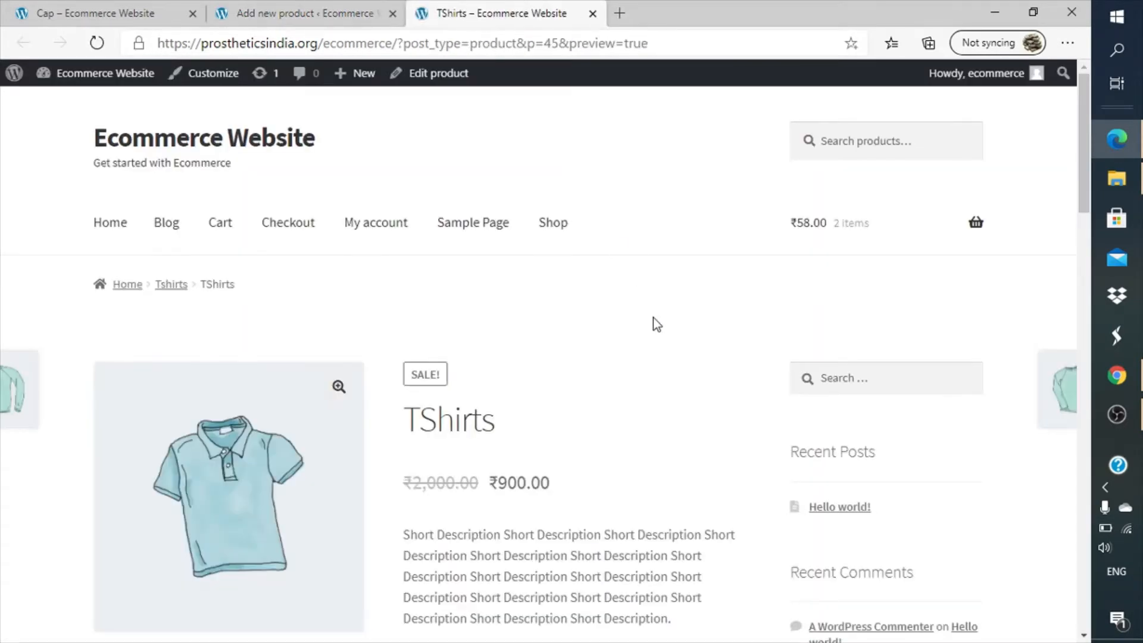
# - View the grey T-shirt, red V-neck and blue polo images in the previewed product's gallery
pyautogui.scroll(-4, 652, 316)
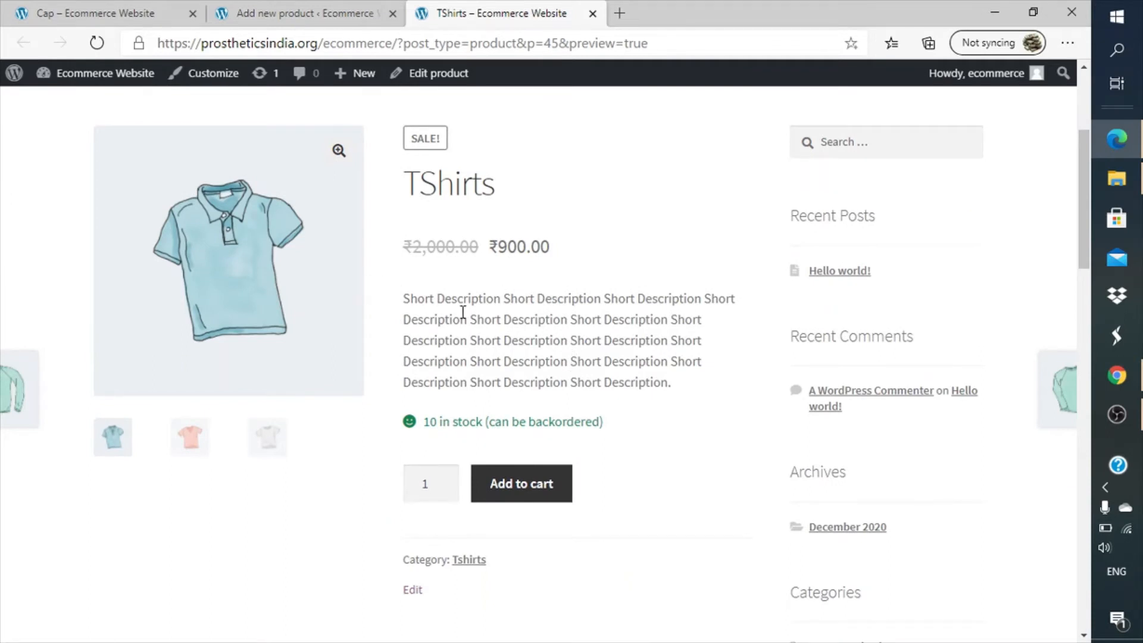
pyautogui.click(269, 438)
pyautogui.click(201, 447)
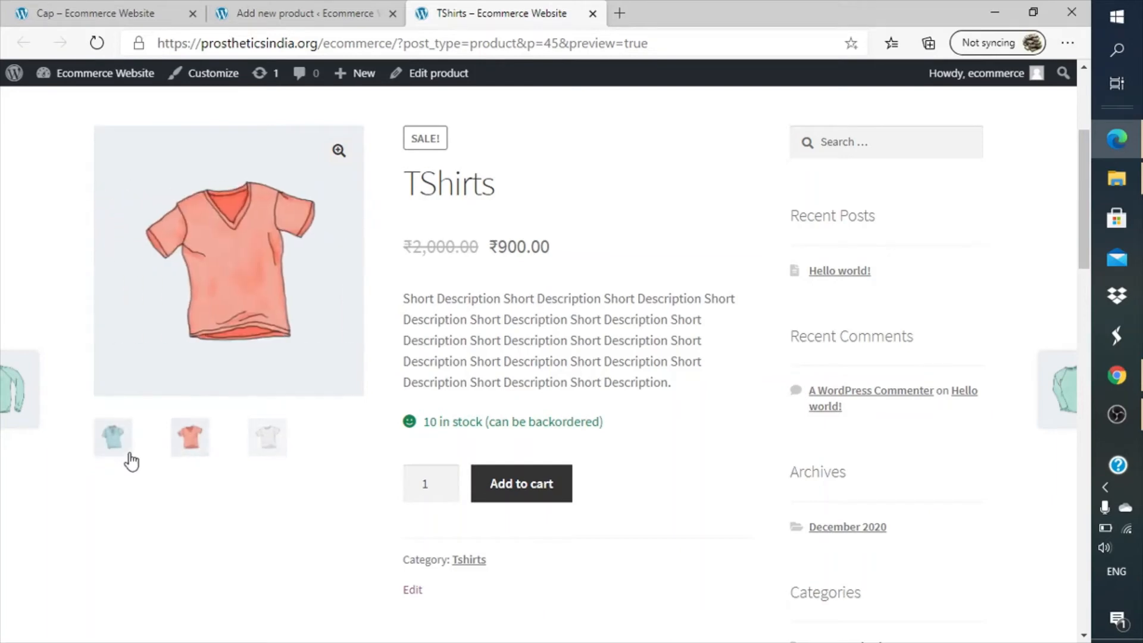
pyautogui.click(117, 447)
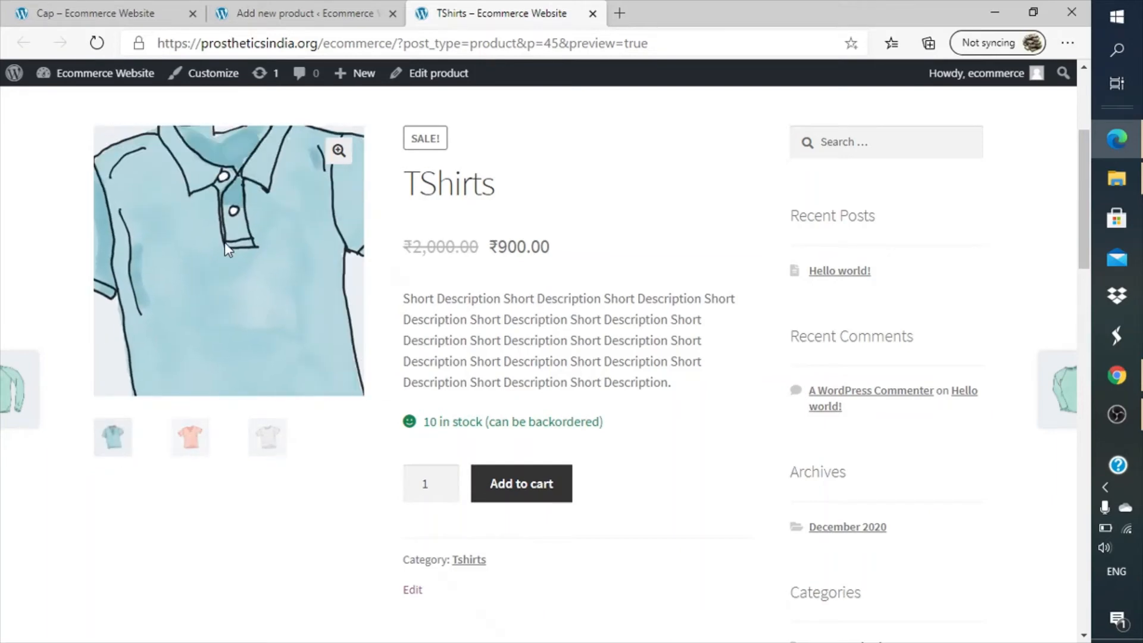
# - Examine the previewed product's description, suggested products and stock status, highlighting the stock line
pyautogui.scroll(-8, 562, 310)
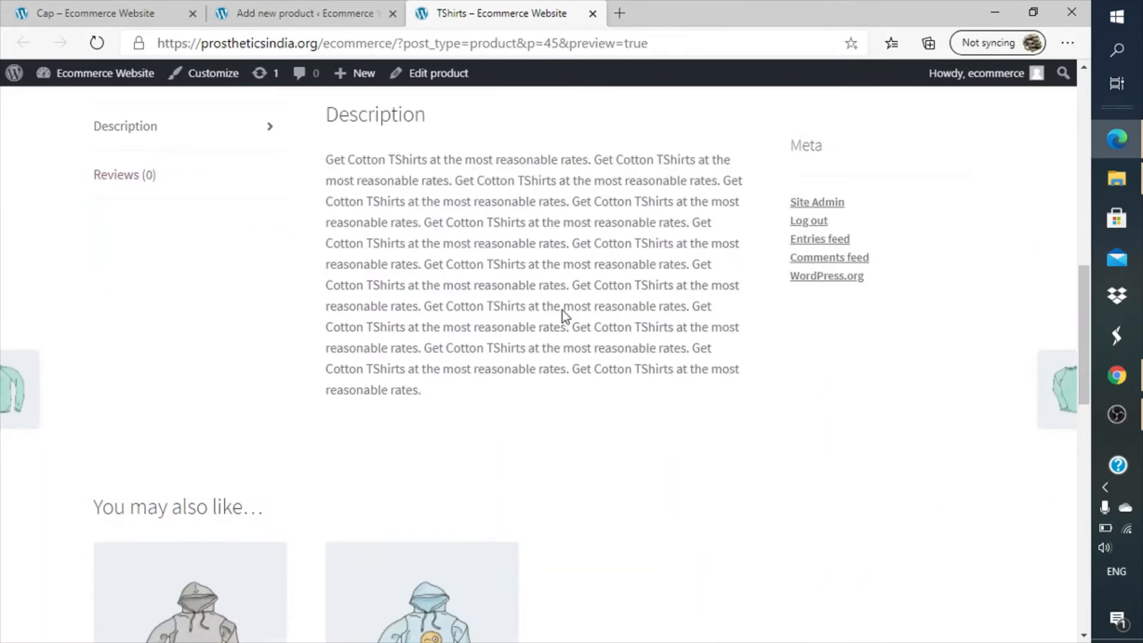
pyautogui.scroll(10, 561, 310)
pyautogui.scroll(-7, 563, 310)
pyautogui.scroll(2, 564, 310)
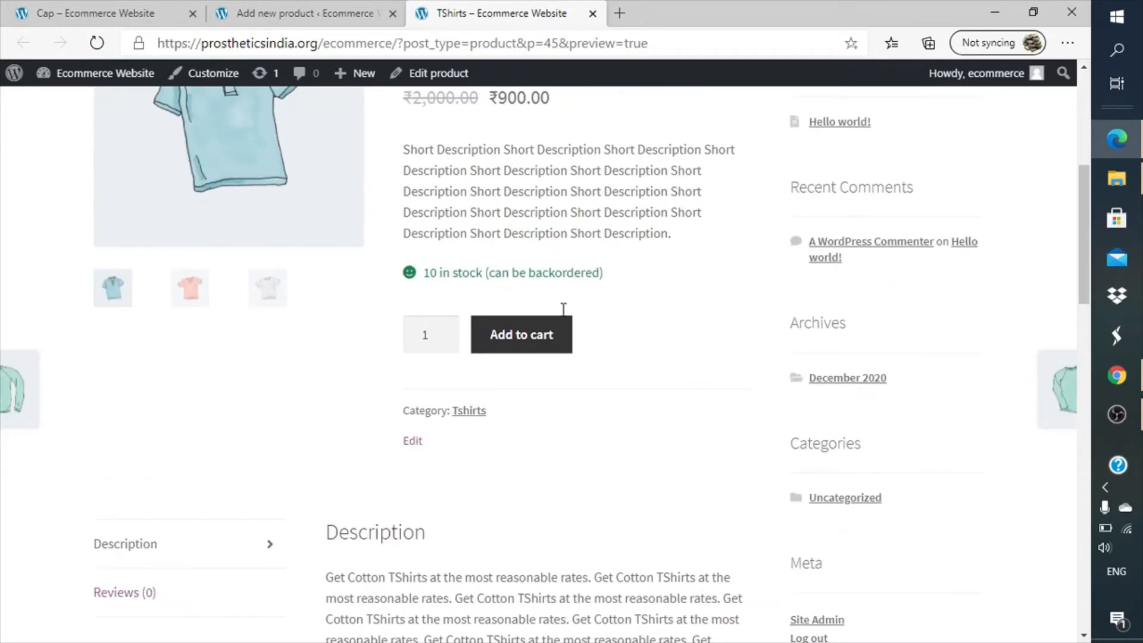
pyautogui.tripleClick(549, 273)
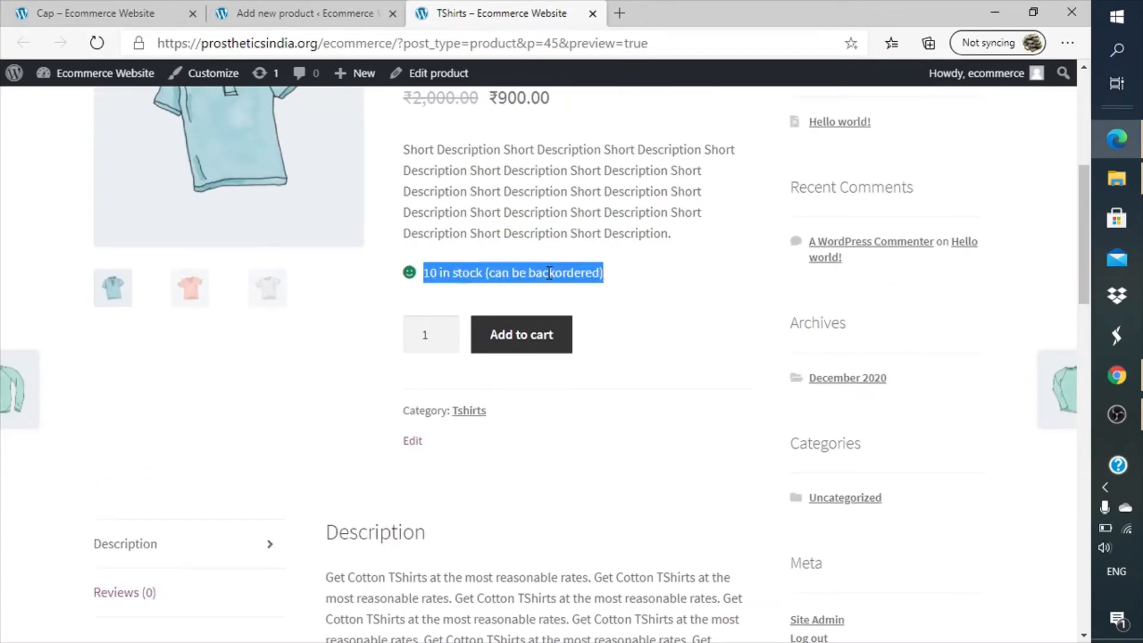
# - Highlight the stock line in the TShirts preview and view the product's description and review form
pyautogui.tripleClick(549, 273)
pyautogui.scroll(-5, 620, 334)
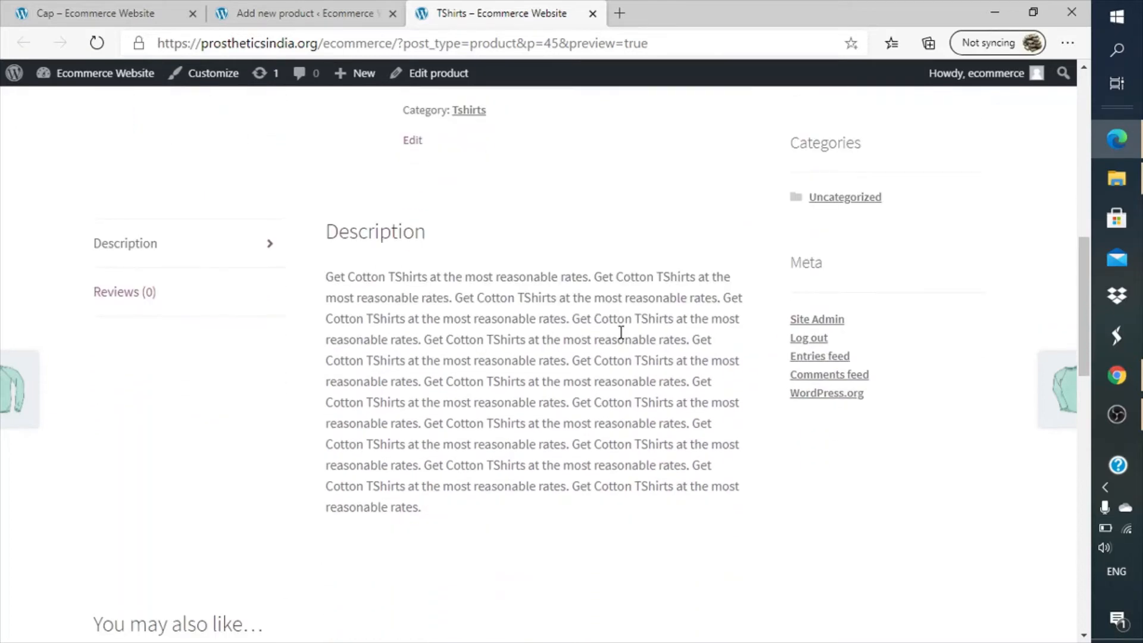
pyautogui.click(184, 296)
pyautogui.scroll(-7, 455, 387)
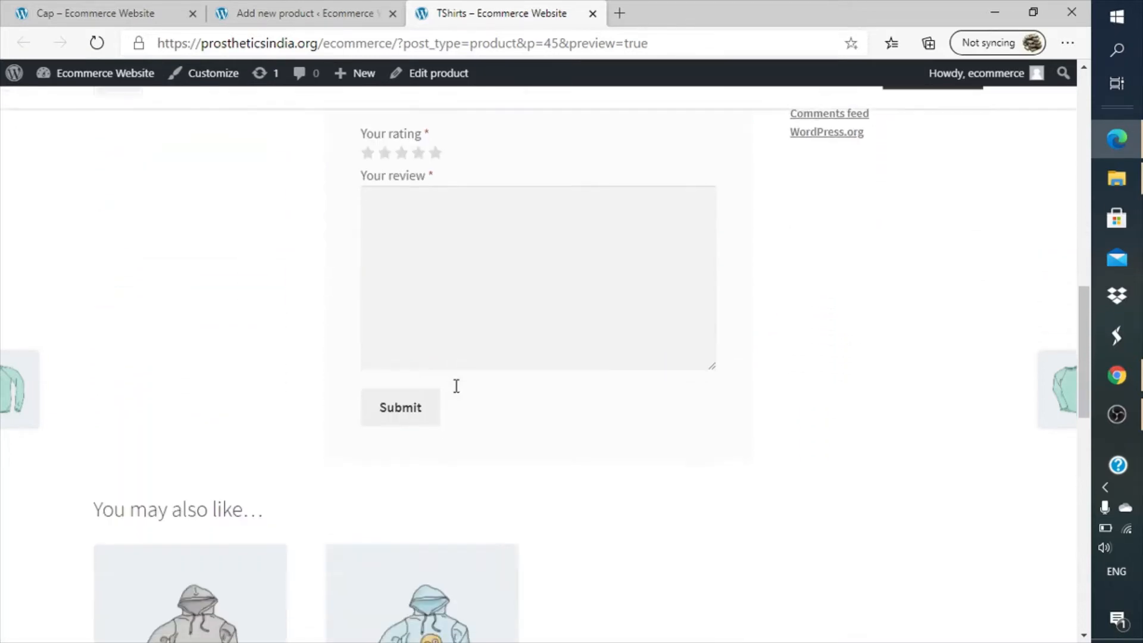
# - Look over the suggested products and related products below the TShirts preview, then return to the product summary
pyautogui.scroll(-4, 456, 386)
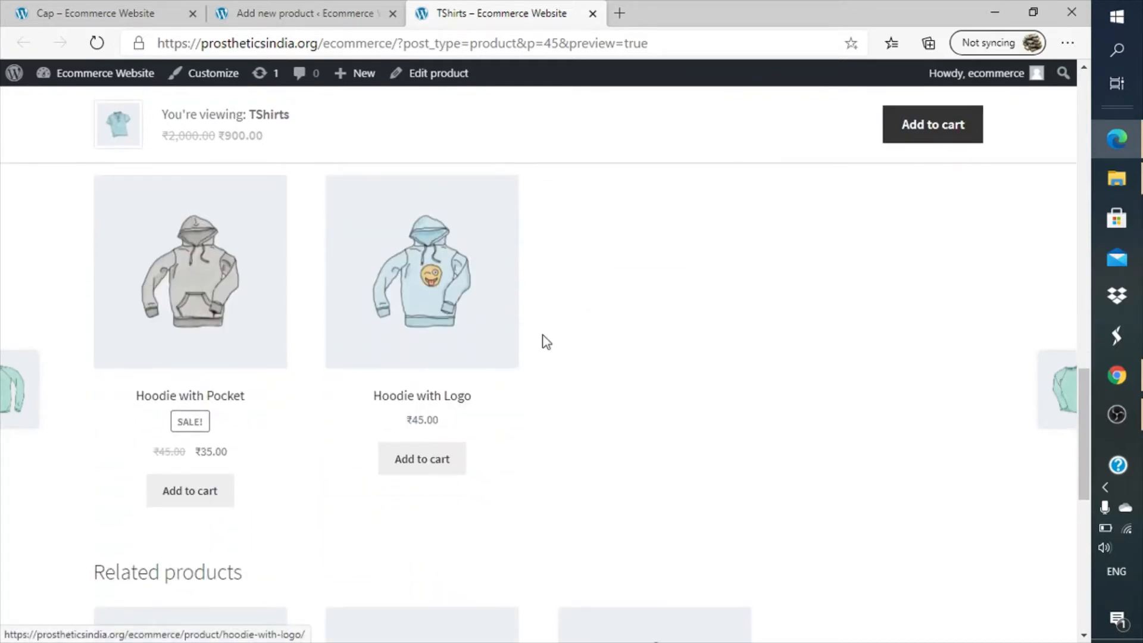
pyautogui.scroll(3, 543, 340)
pyautogui.scroll(-8, 544, 339)
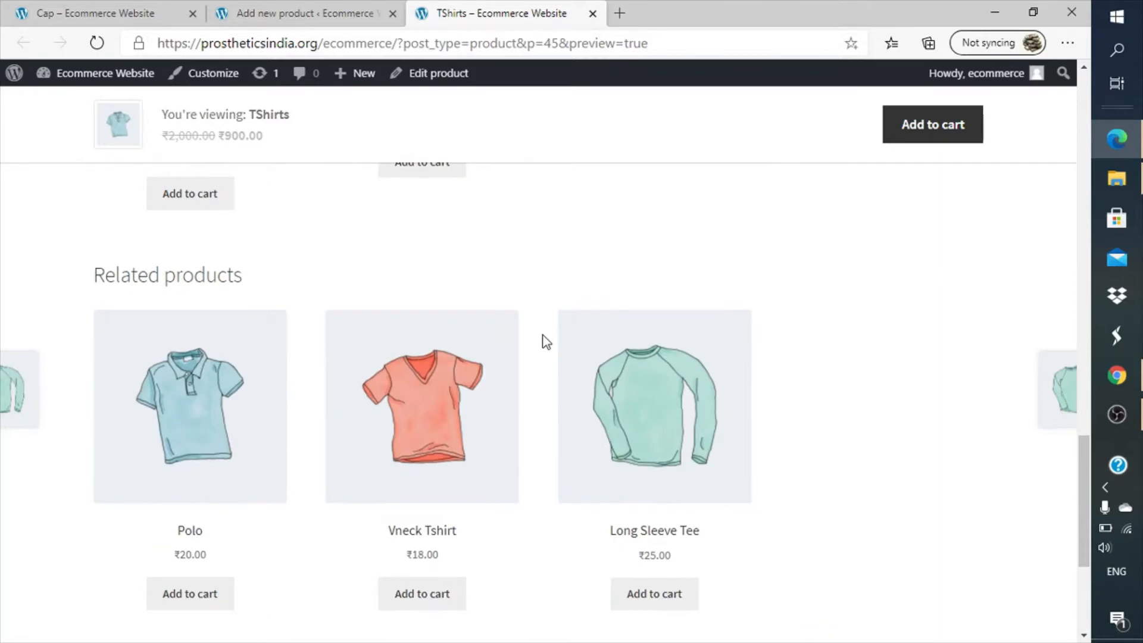
pyautogui.scroll(2, 546, 342)
pyautogui.scroll(-3, 546, 343)
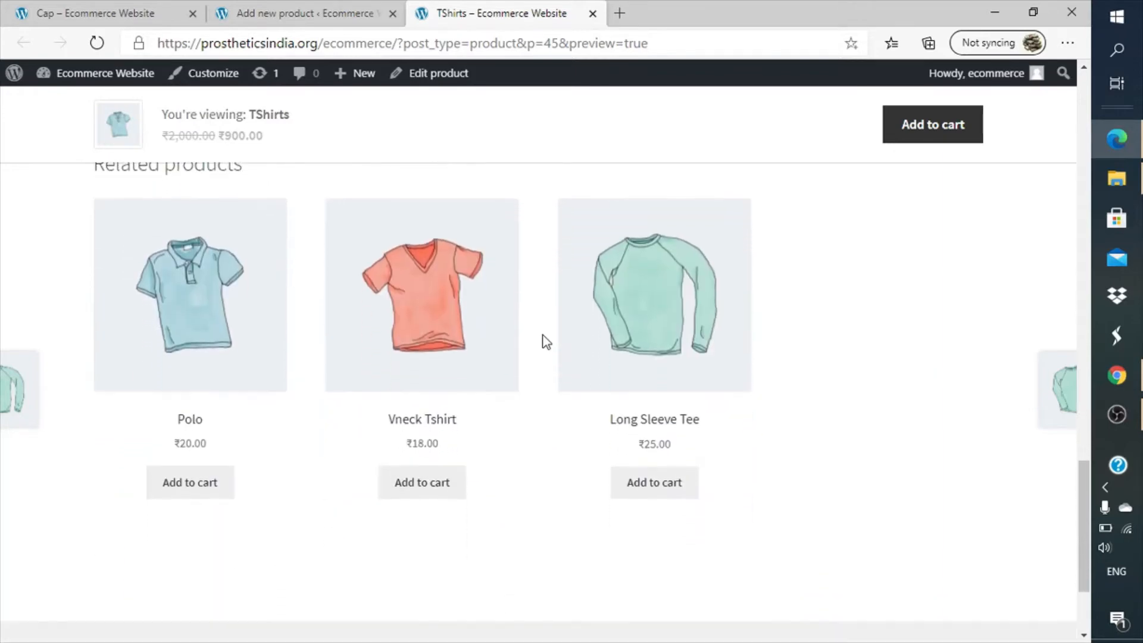
pyautogui.scroll(5, 547, 342)
pyautogui.scroll(-8, 546, 342)
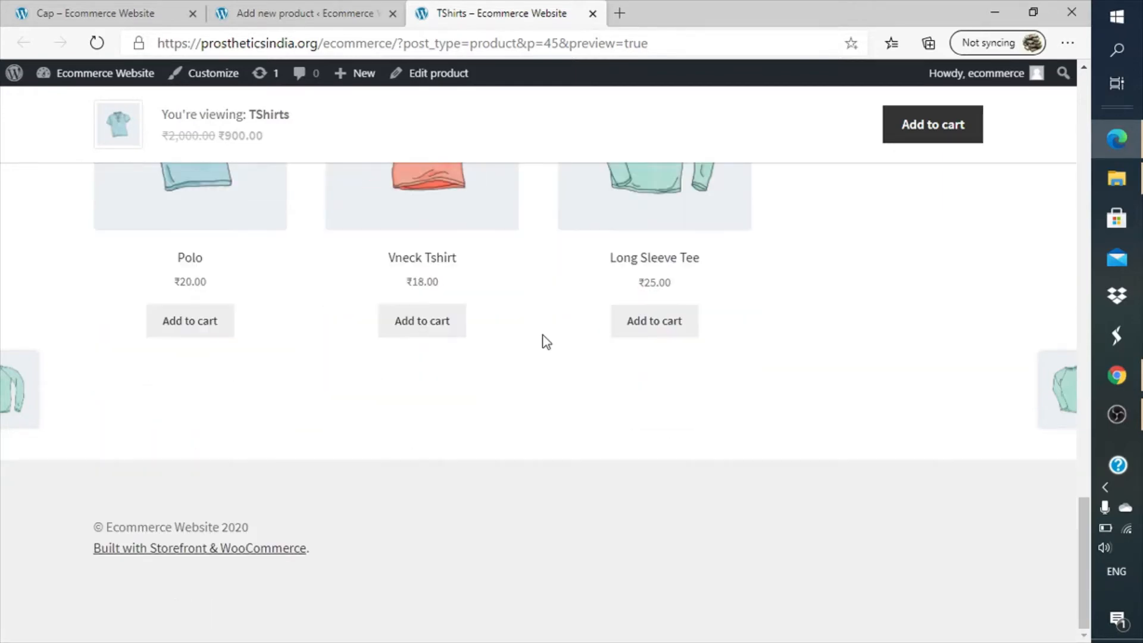
pyautogui.scroll(15, 547, 343)
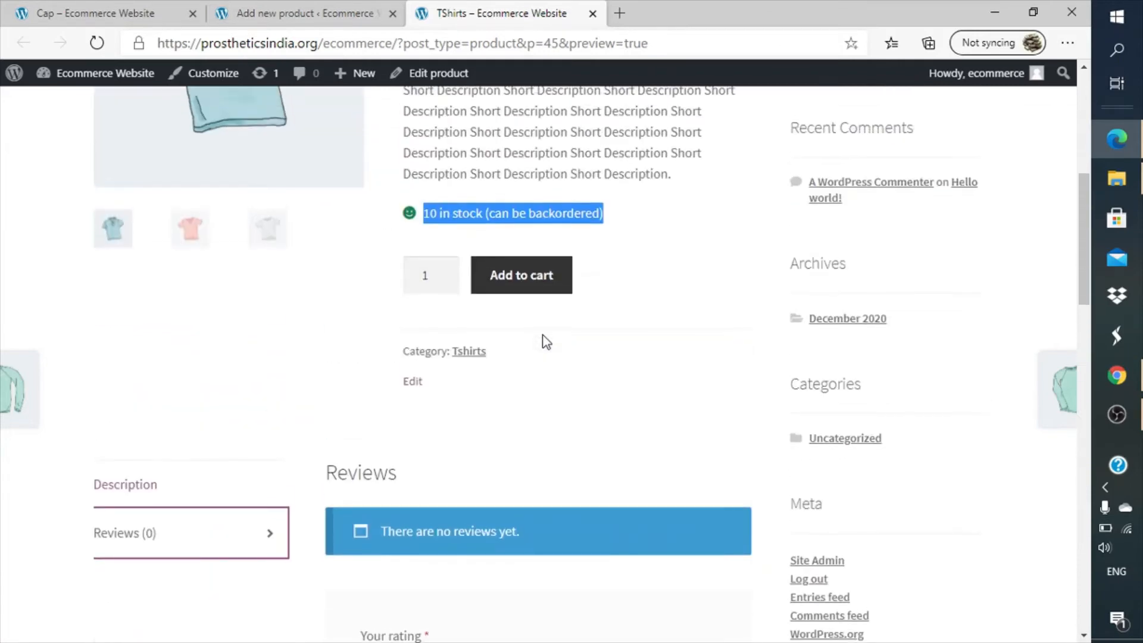
pyautogui.scroll(5, 547, 342)
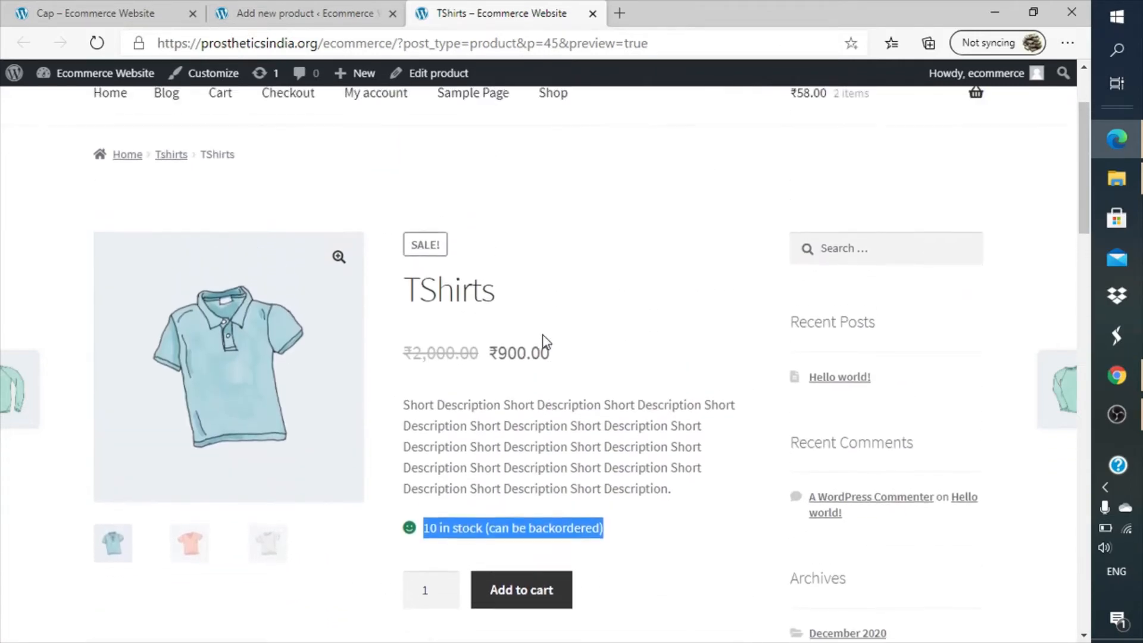
pyautogui.scroll(2, 546, 343)
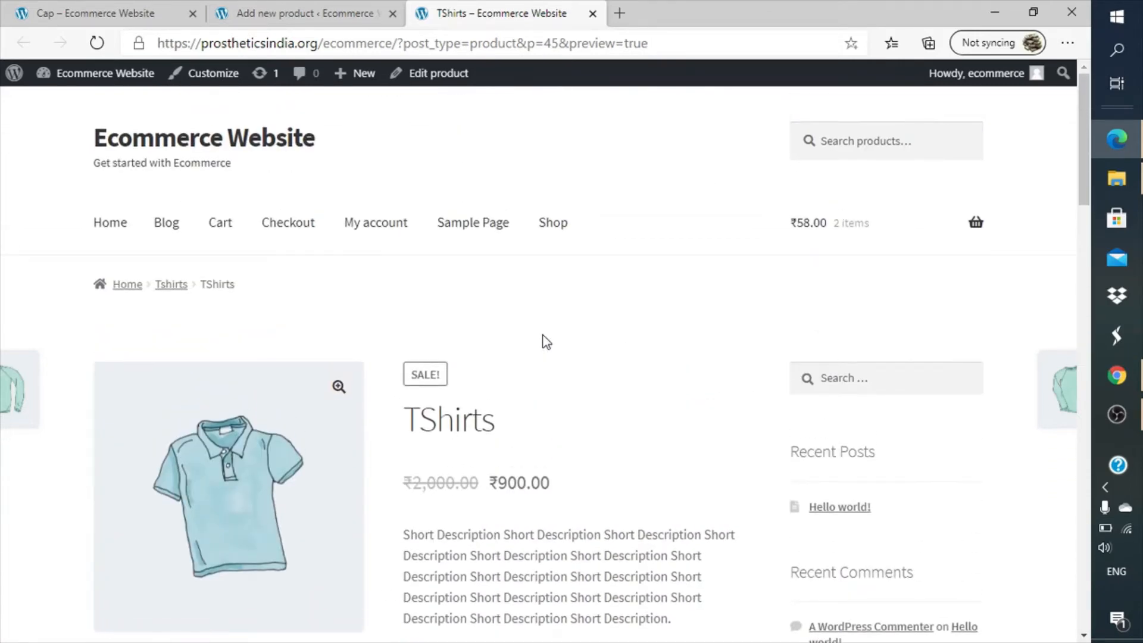
# - Add one TShirts item to the cart from the preview and open the cart
pyautogui.scroll(-5, 546, 342)
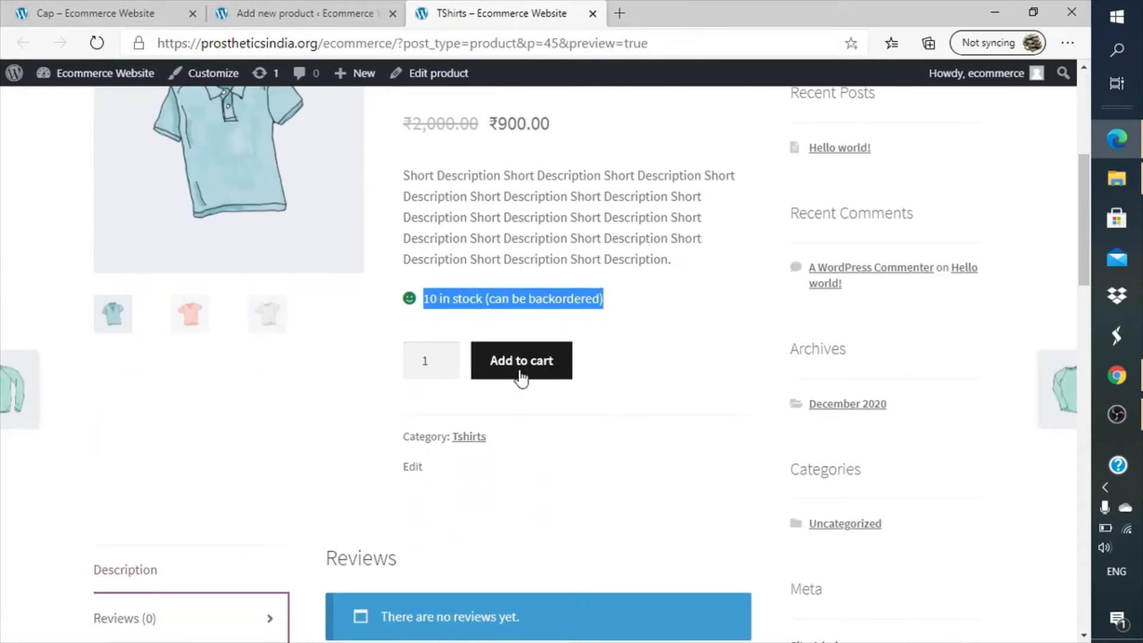
pyautogui.click(529, 359)
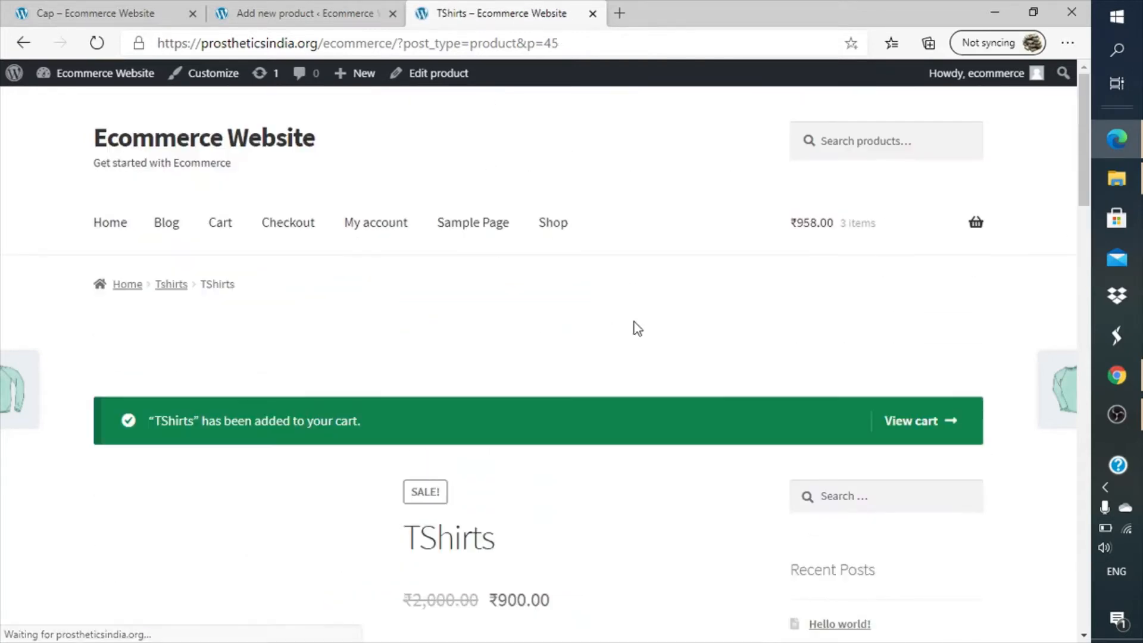
pyautogui.scroll(-5, 636, 326)
pyautogui.scroll(-1, 636, 324)
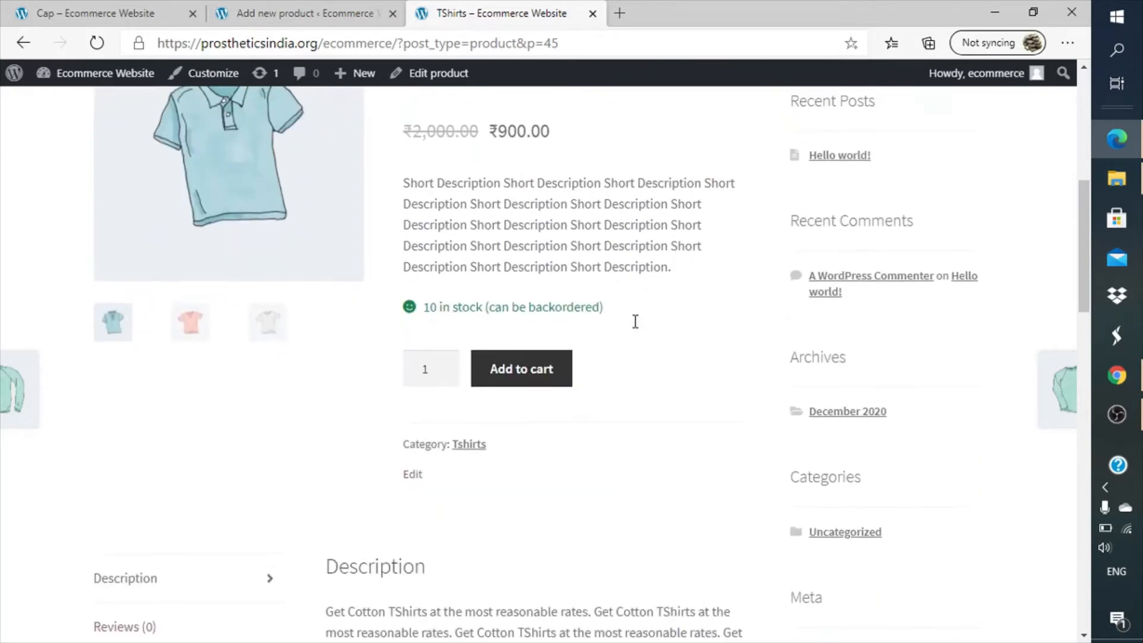
pyautogui.scroll(6, 636, 324)
pyautogui.click(910, 427)
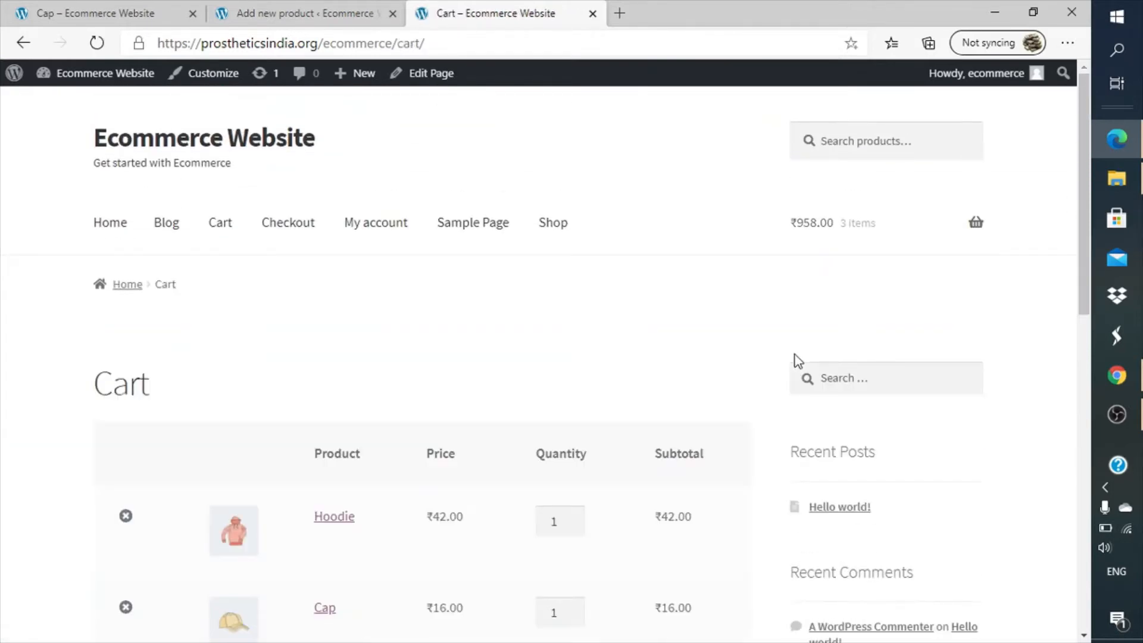
# - Review the cart's product rows, coupon field, totals and checkout option
pyautogui.scroll(-4, 799, 361)
pyautogui.scroll(-1, 798, 362)
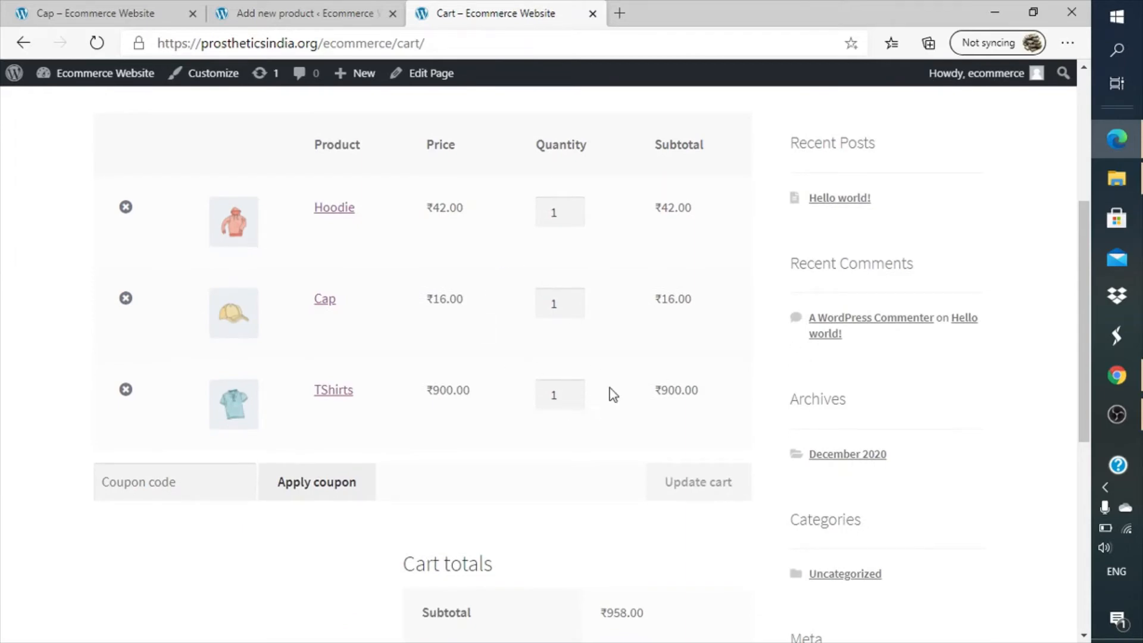
pyautogui.scroll(-7, 607, 390)
pyautogui.scroll(2, 613, 395)
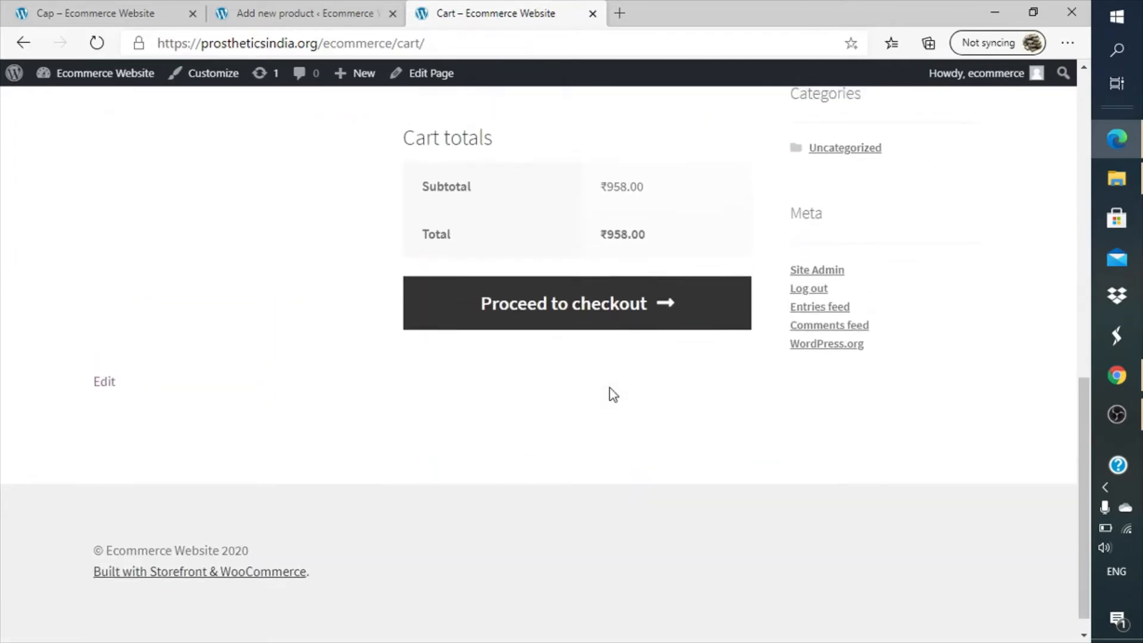
pyautogui.scroll(-2, 613, 394)
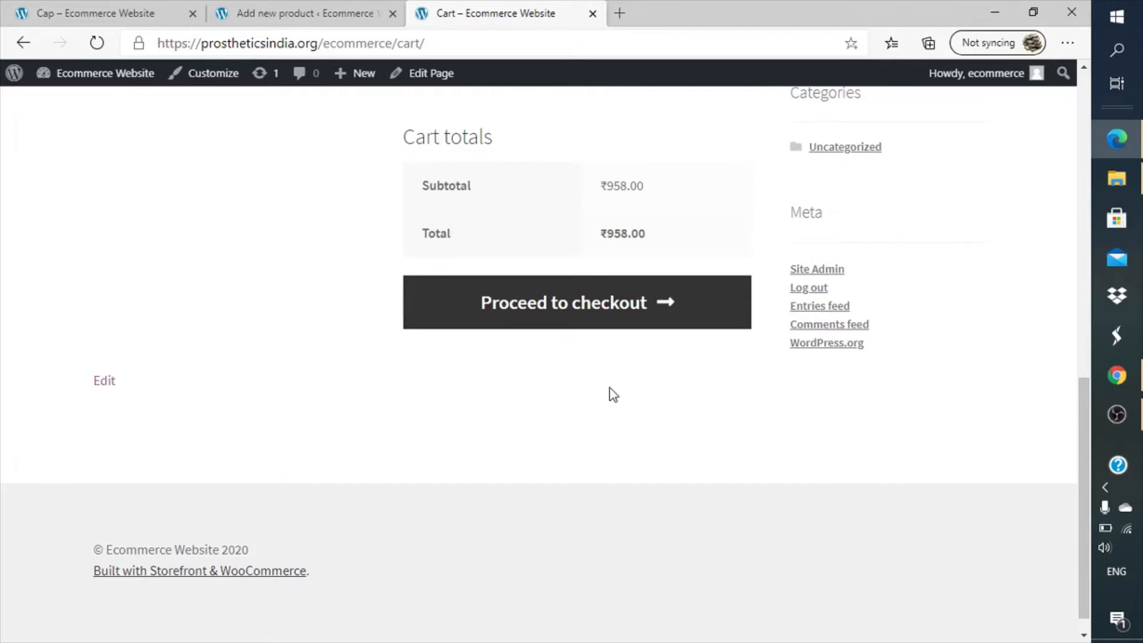
pyautogui.scroll(8, 614, 394)
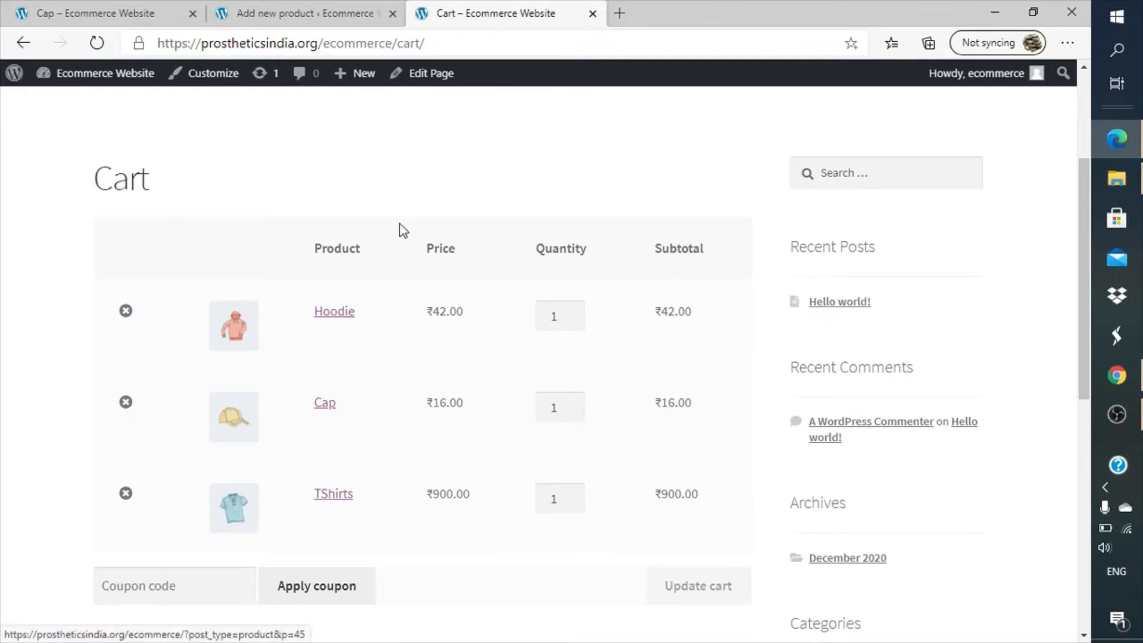
pyautogui.scroll(3, 404, 229)
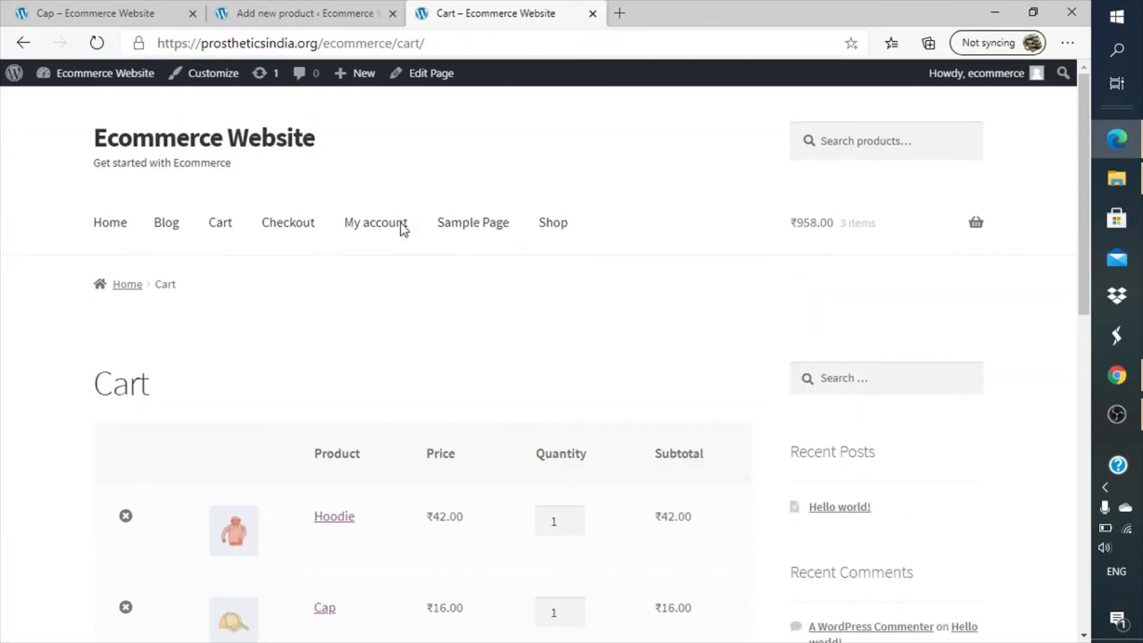
# - Open the Shop page and look through the full product listing for the new TShirts product
pyautogui.click(552, 226)
pyautogui.scroll(-14, 501, 327)
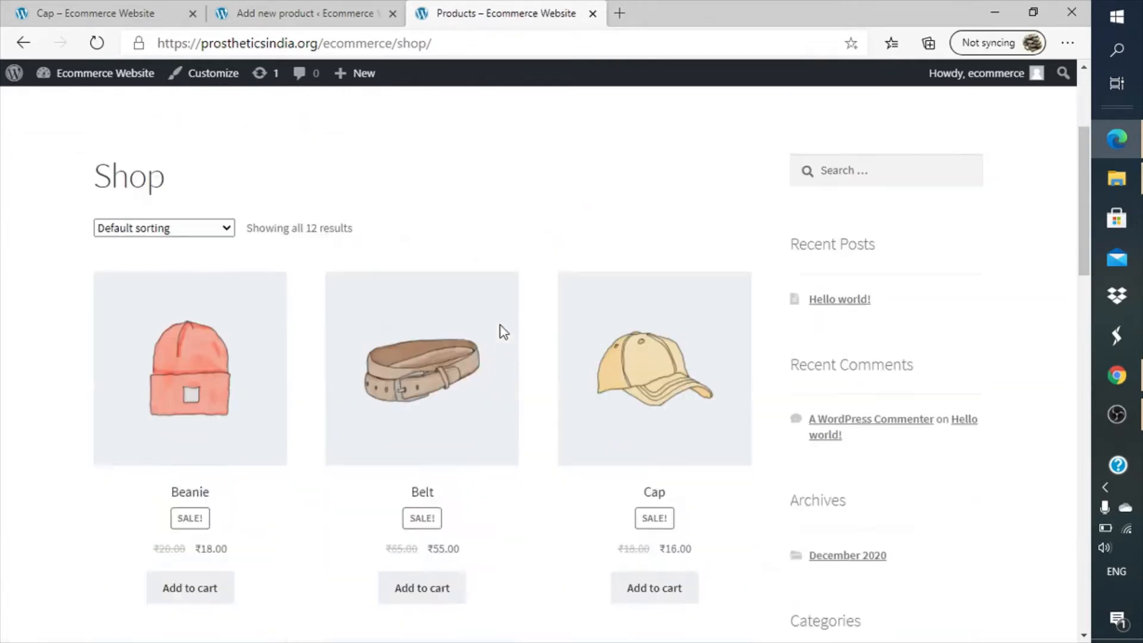
pyautogui.scroll(-10, 501, 326)
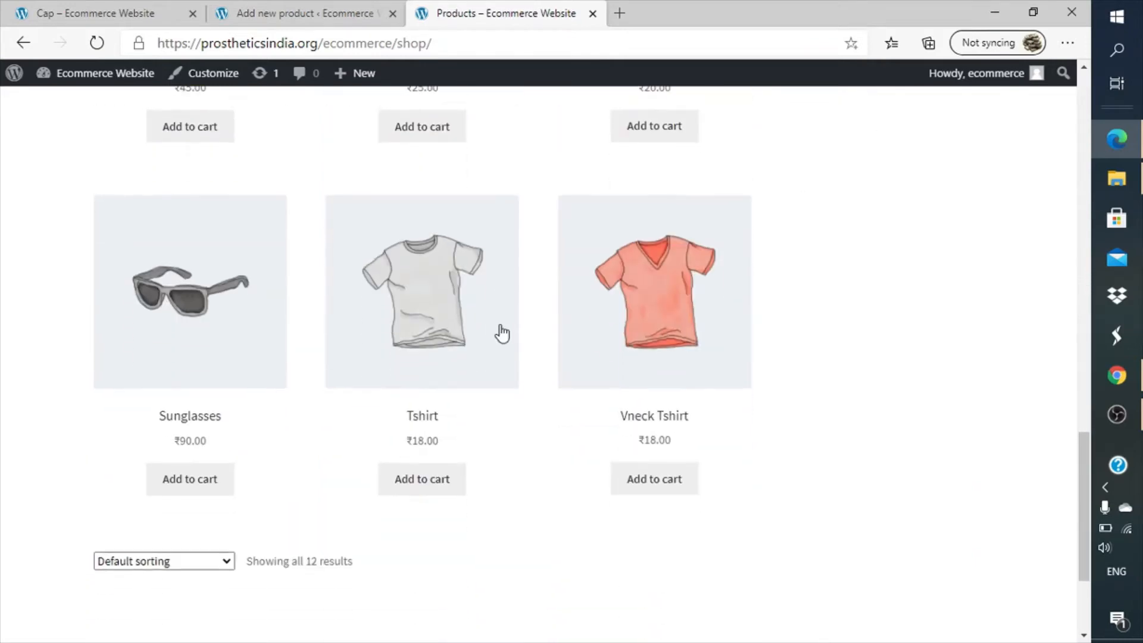
pyautogui.scroll(2, 501, 331)
pyautogui.scroll(-5, 502, 333)
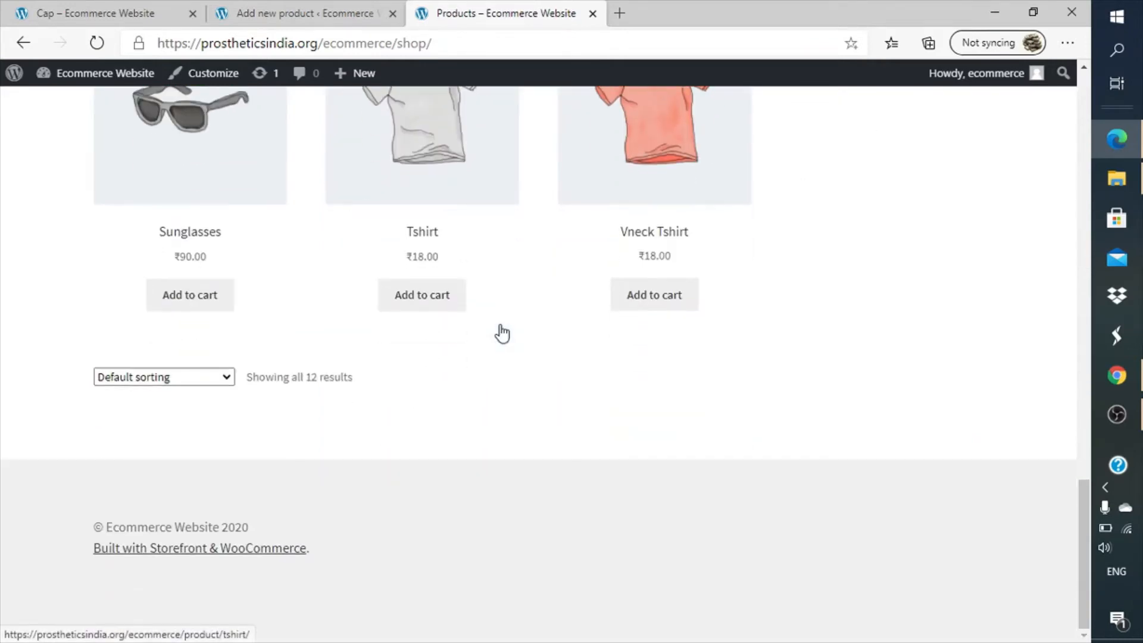
pyautogui.scroll(3, 501, 328)
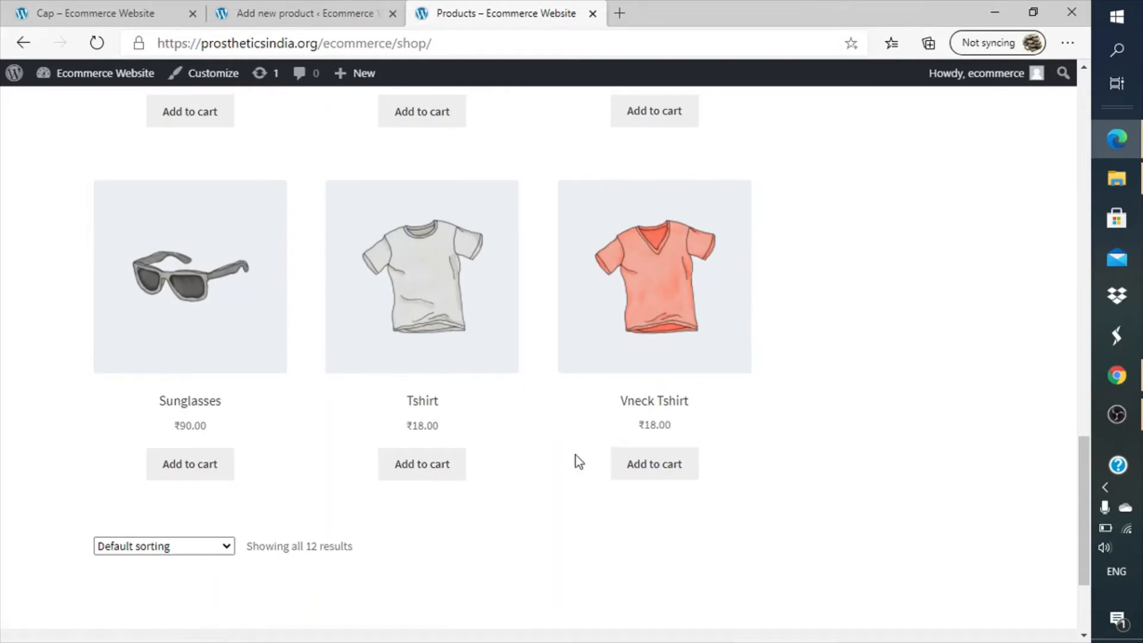
pyautogui.scroll(1, 576, 455)
pyautogui.scroll(6, 575, 455)
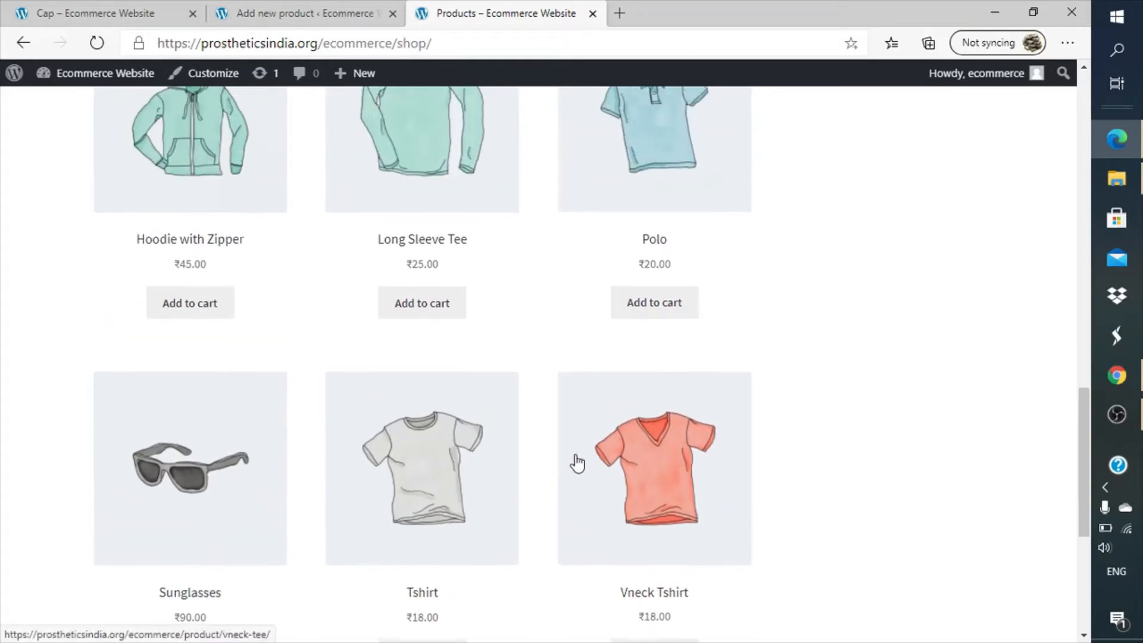
pyautogui.scroll(15, 576, 462)
pyautogui.scroll(-16, 577, 462)
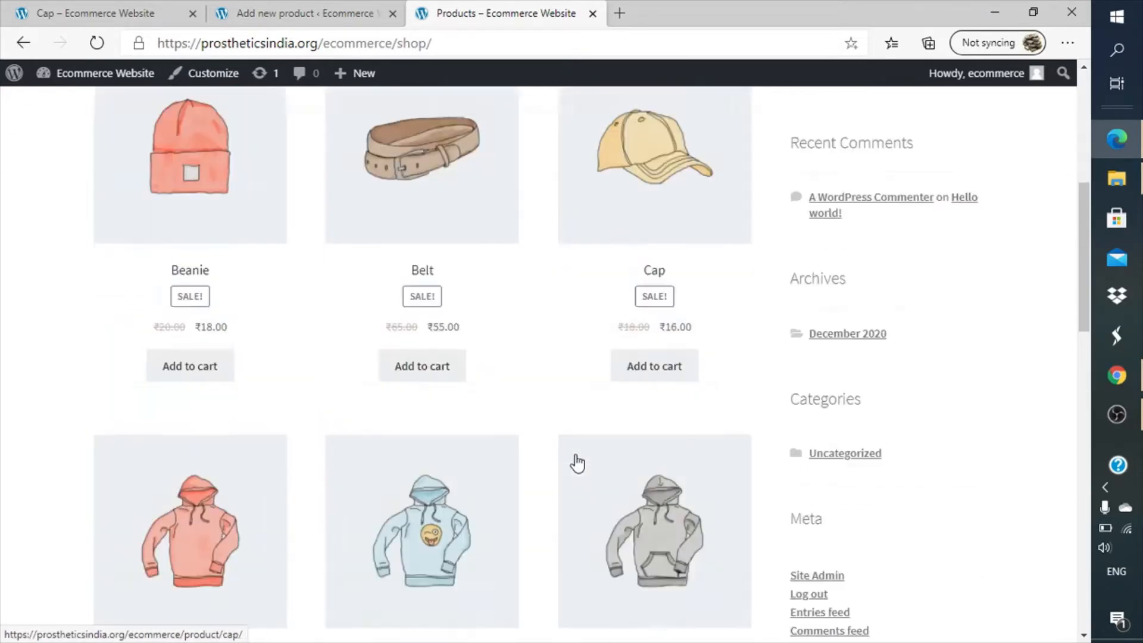
pyautogui.scroll(-9, 577, 461)
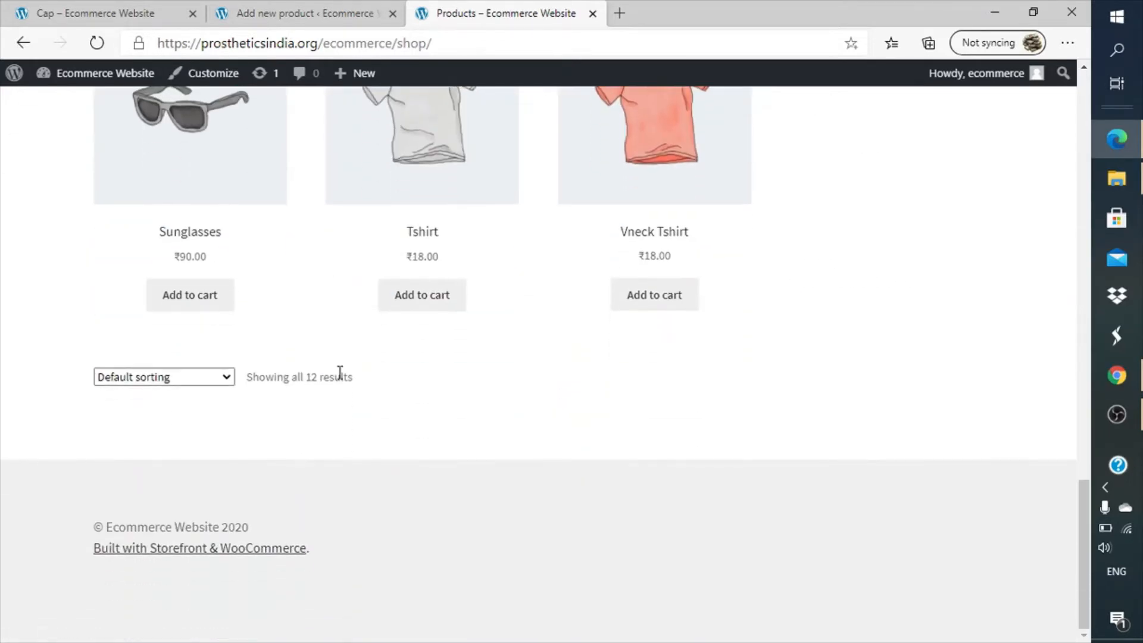
# - Sort the shop listing by latest, look through the products for TShirts, and reload the page
pyautogui.click(226, 379)
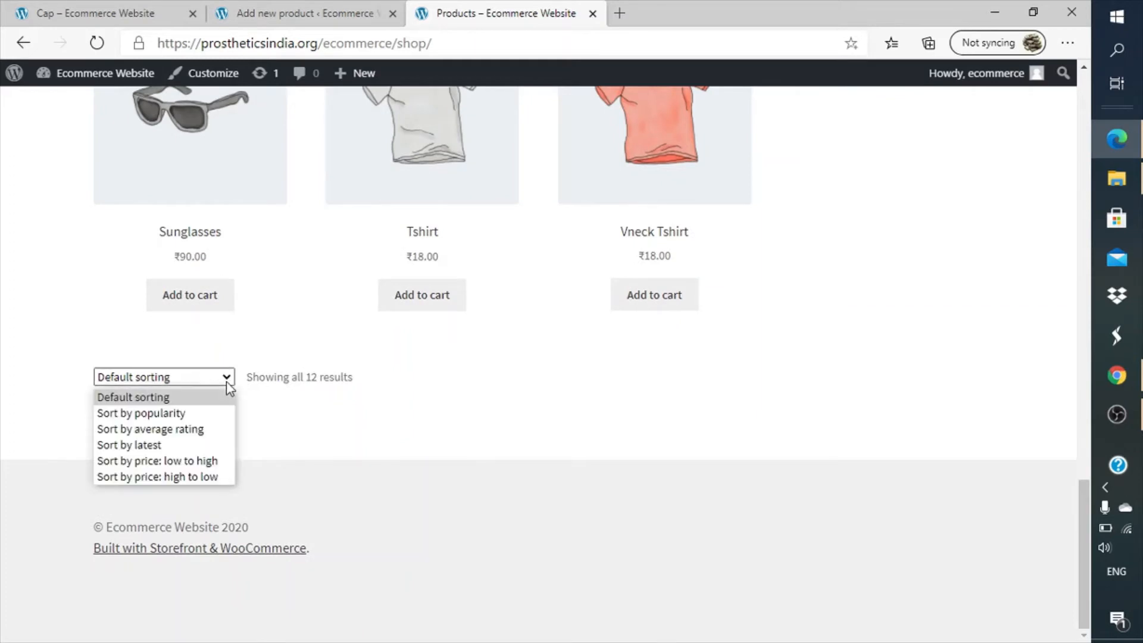
pyautogui.click(206, 452)
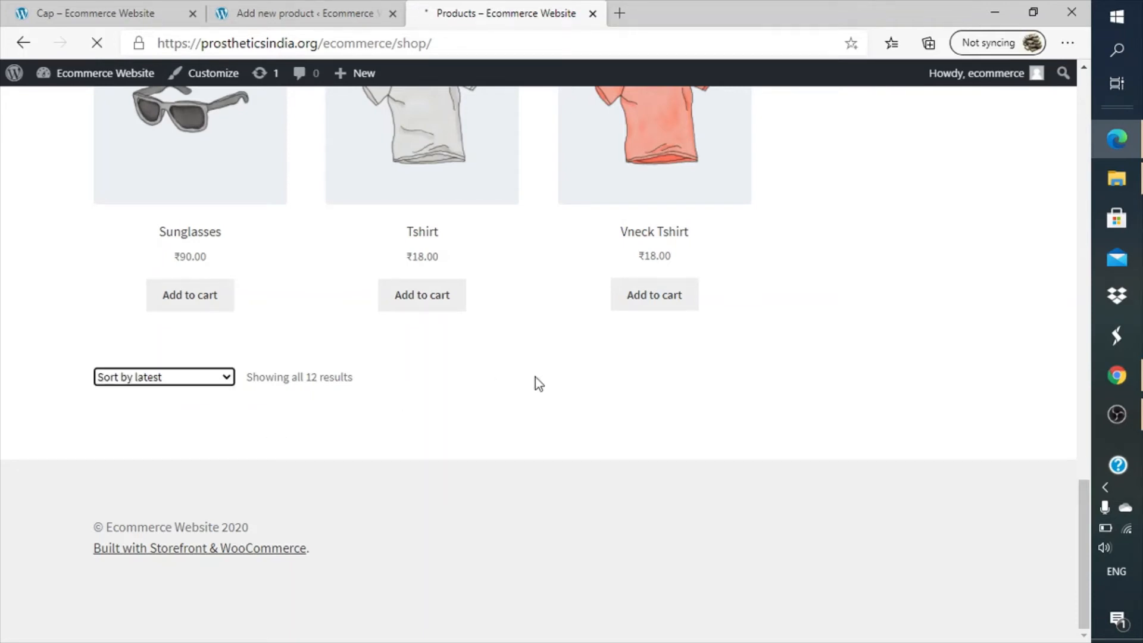
pyautogui.scroll(-10, 535, 376)
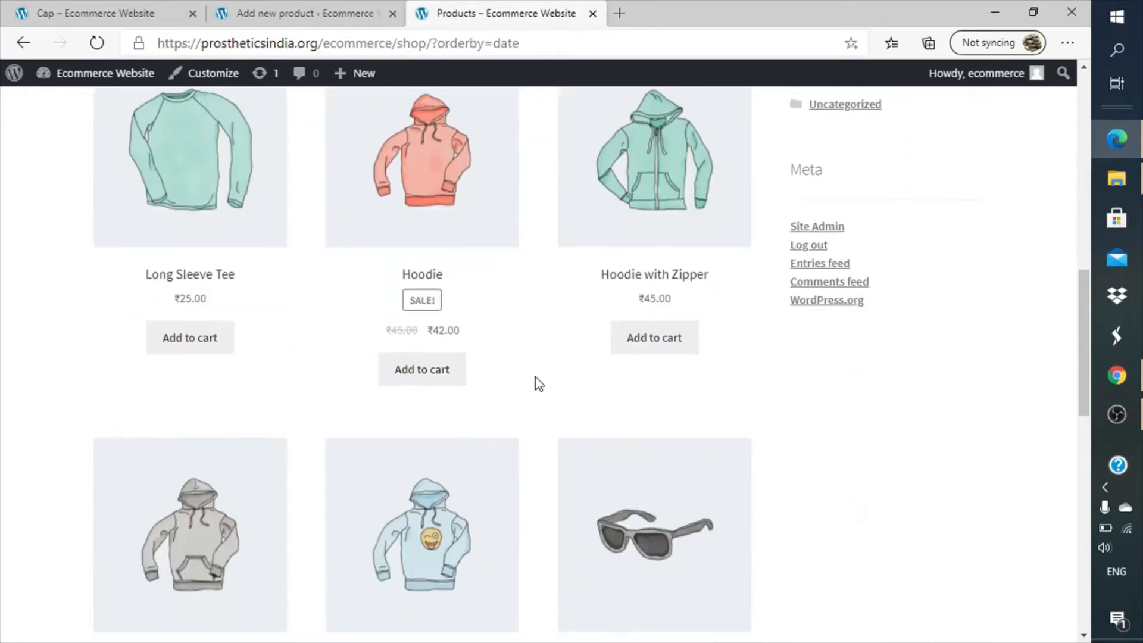
pyautogui.scroll(8, 534, 377)
pyautogui.scroll(-4, 535, 377)
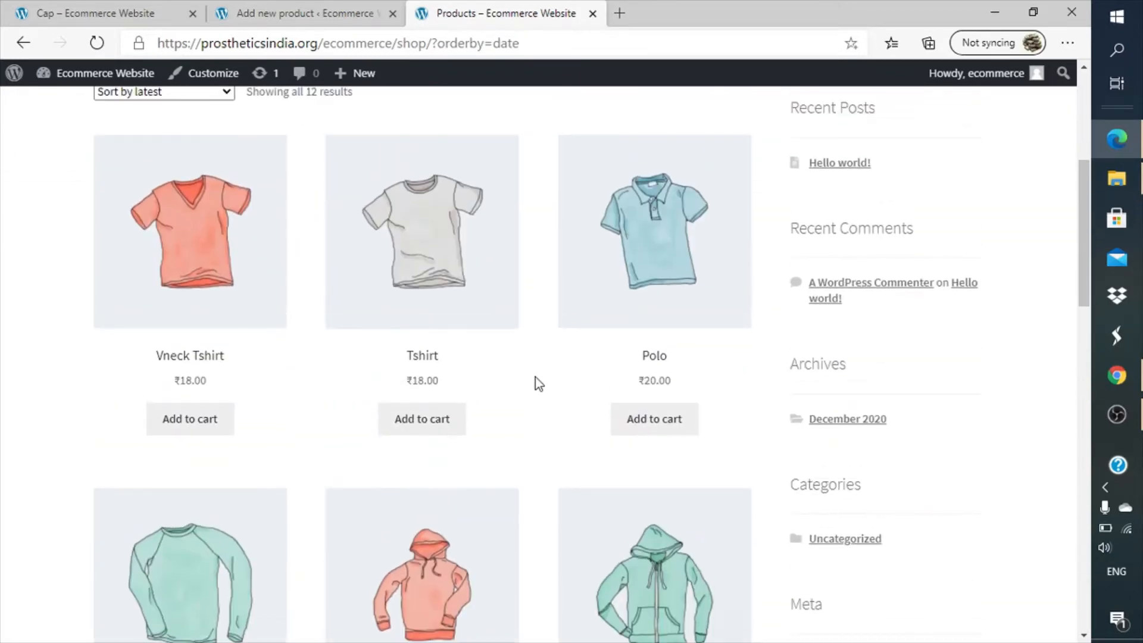
pyautogui.scroll(-5, 571, 484)
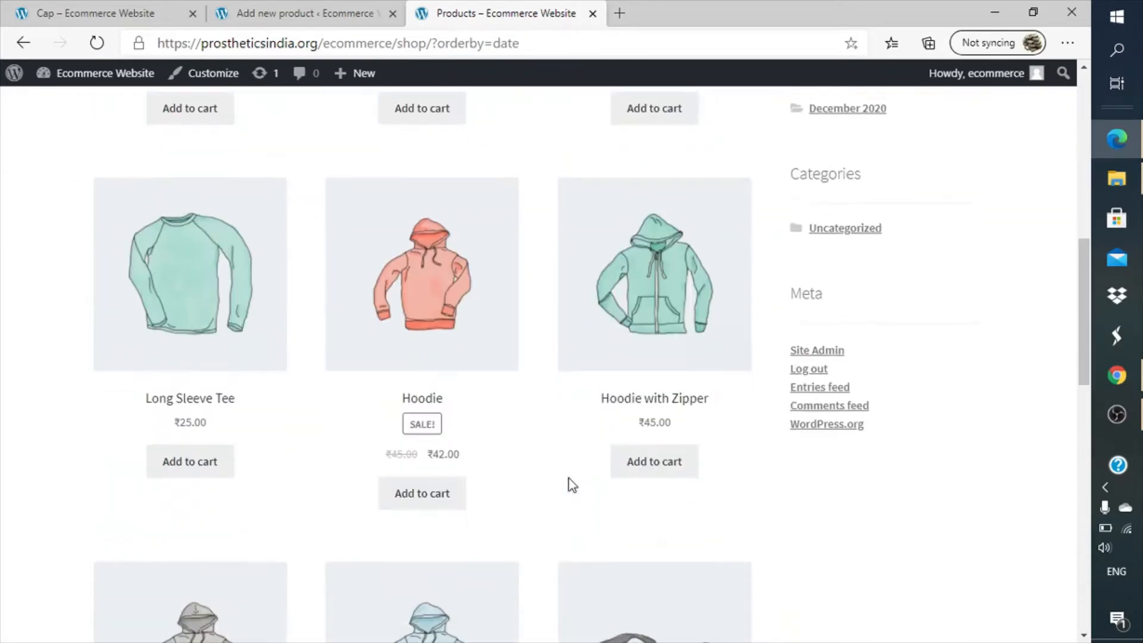
pyautogui.scroll(-3, 570, 483)
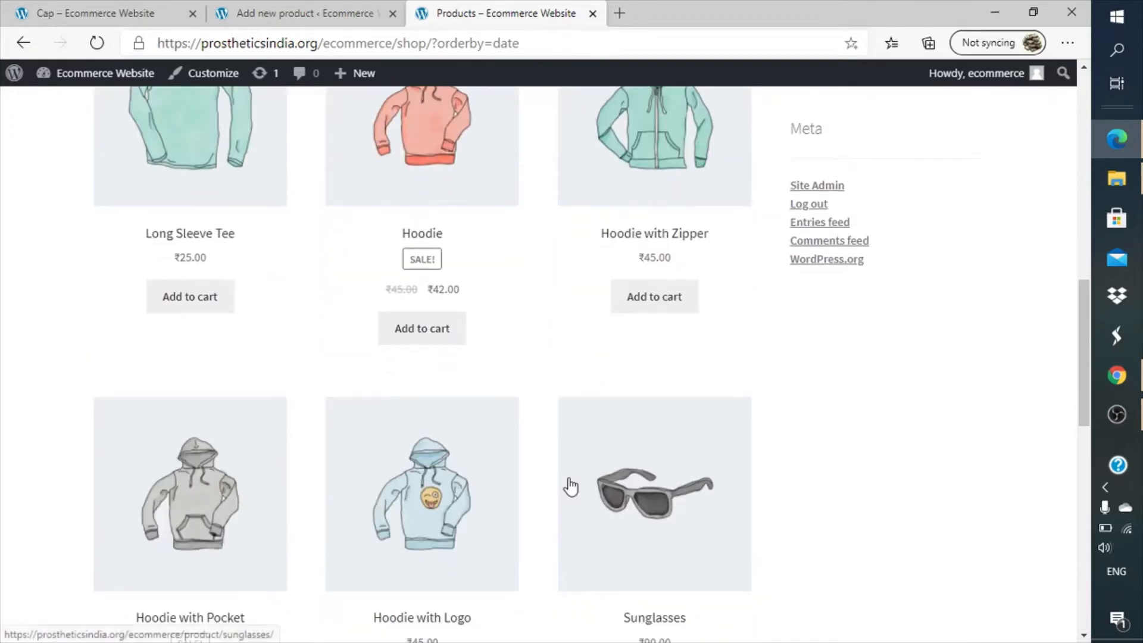
pyautogui.scroll(14, 570, 483)
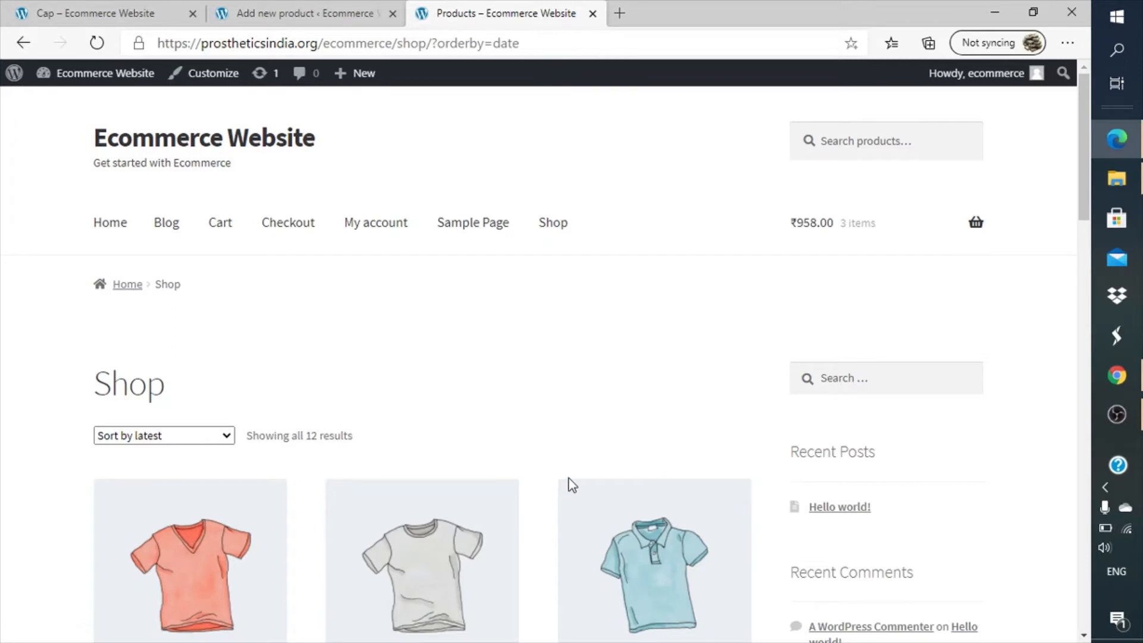
pyautogui.press('F5')
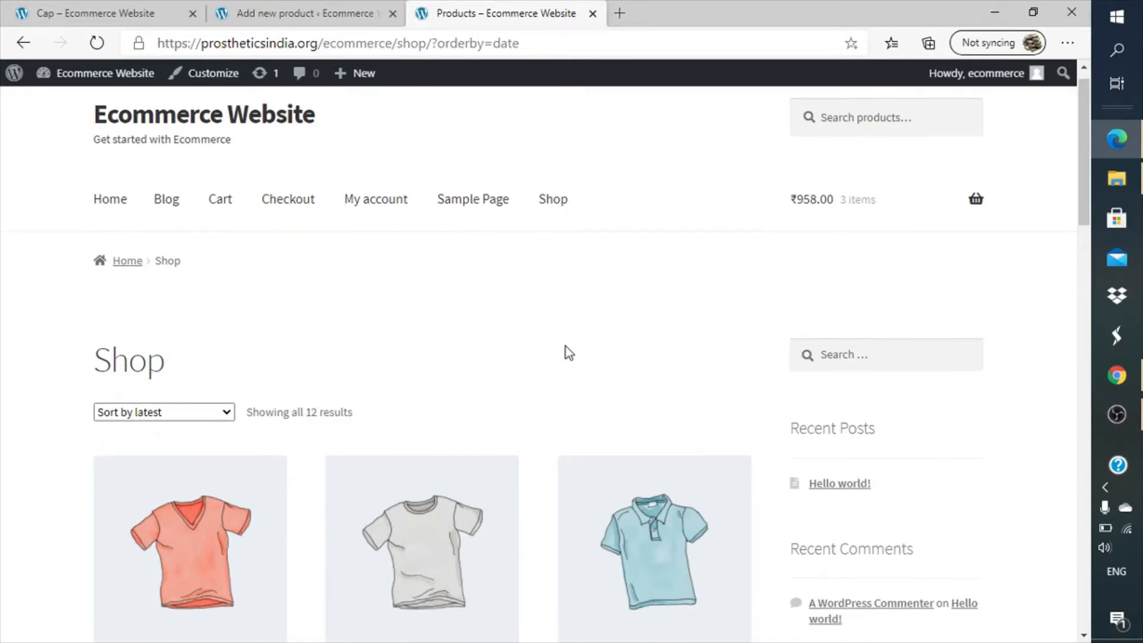
# - Return to the TShirts product form and publish the product
pyautogui.click(322, 11)
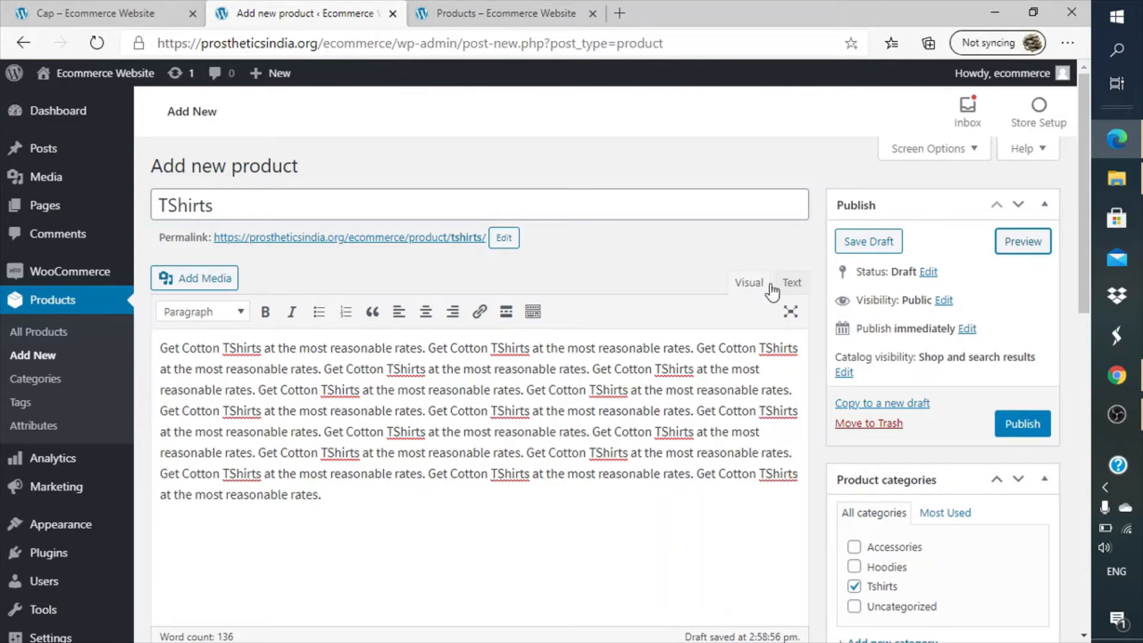
pyautogui.click(1021, 424)
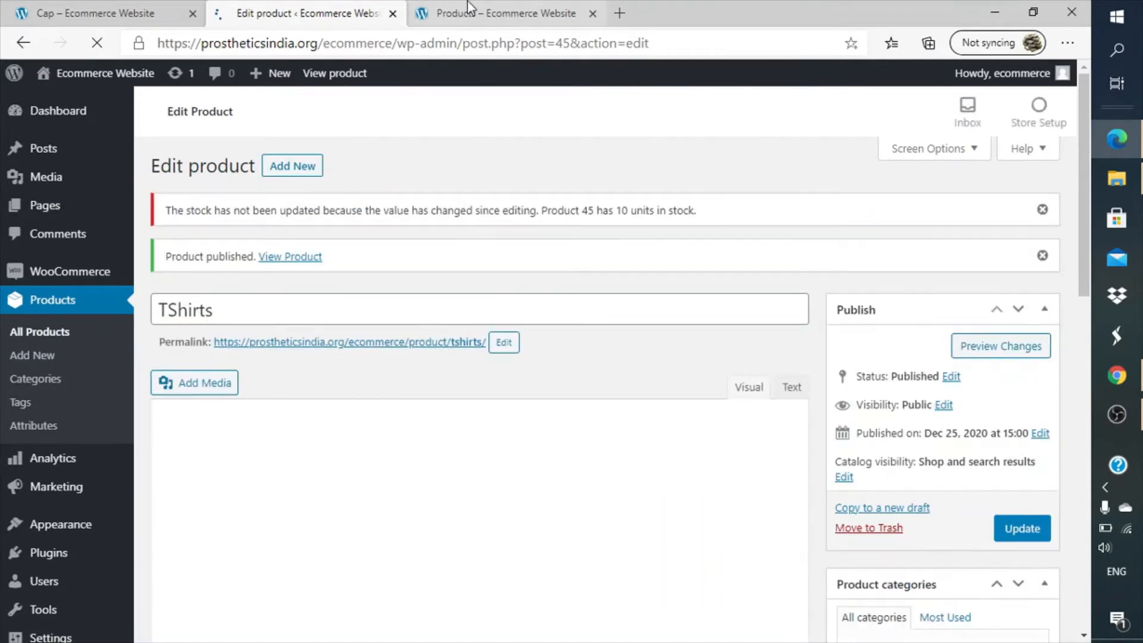
# - Return to the shop listing, reload it, and check the latest products for the published TShirts item
pyautogui.click(467, 9)
pyautogui.press('F5')
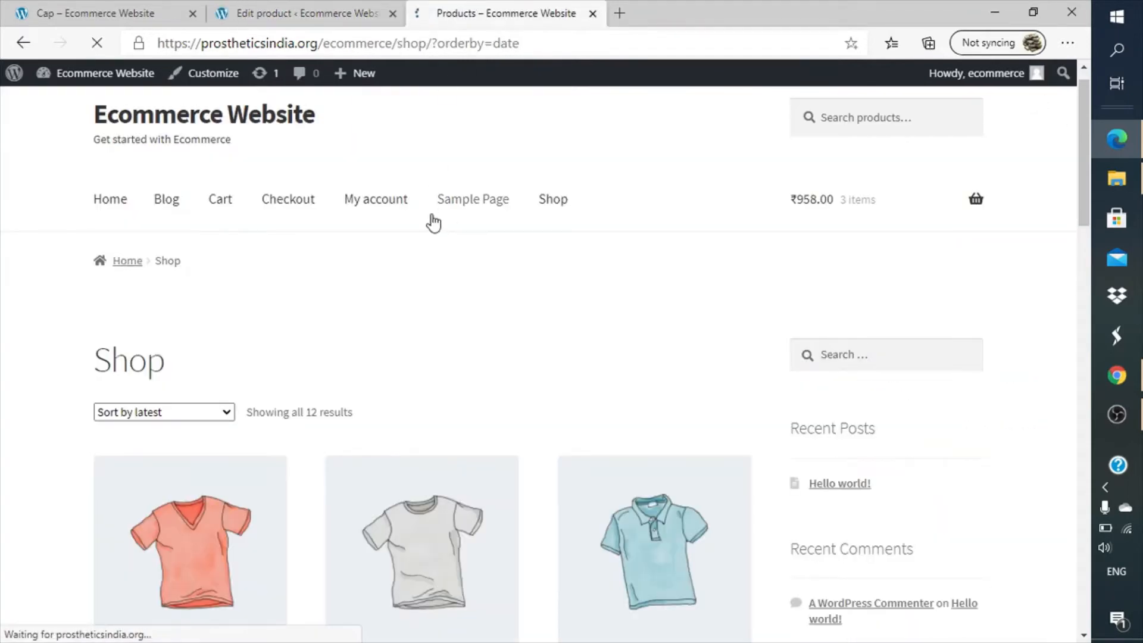
pyautogui.scroll(-5, 501, 309)
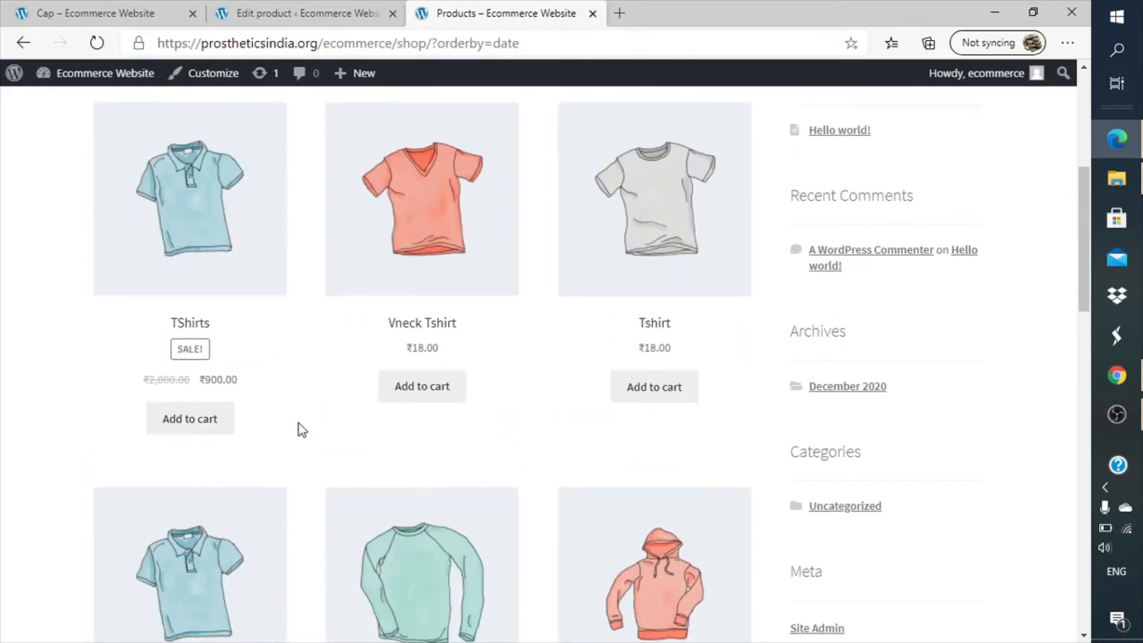
pyautogui.scroll(5, 299, 423)
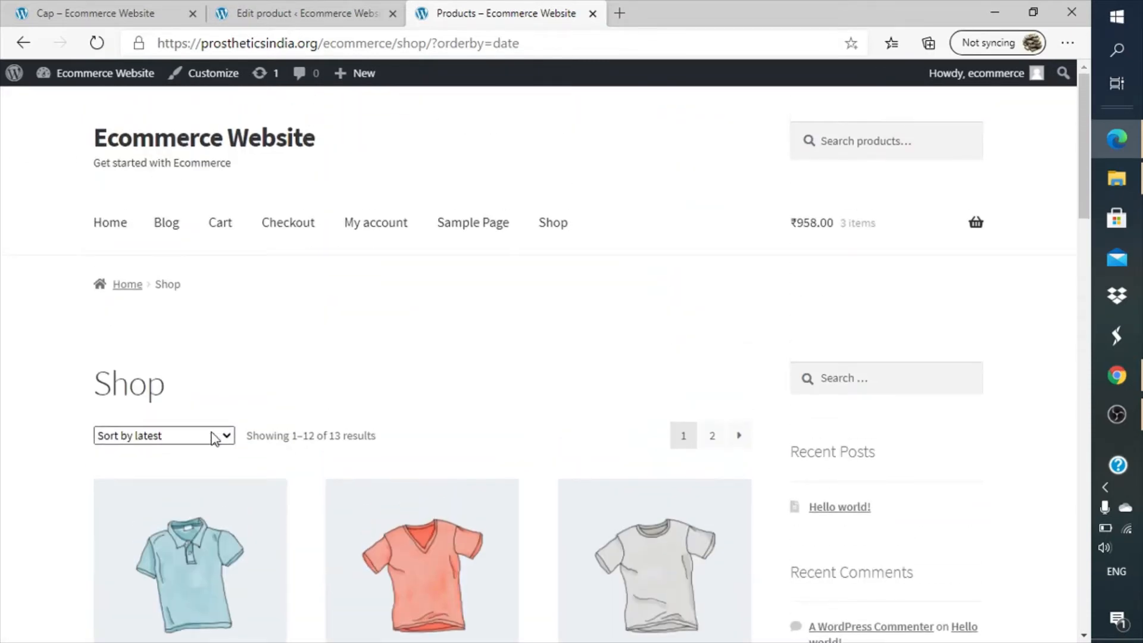
# - Switch the shop listing to default sorting and look through its first and second pages for the TShirts product
pyautogui.click(214, 433)
pyautogui.click(204, 451)
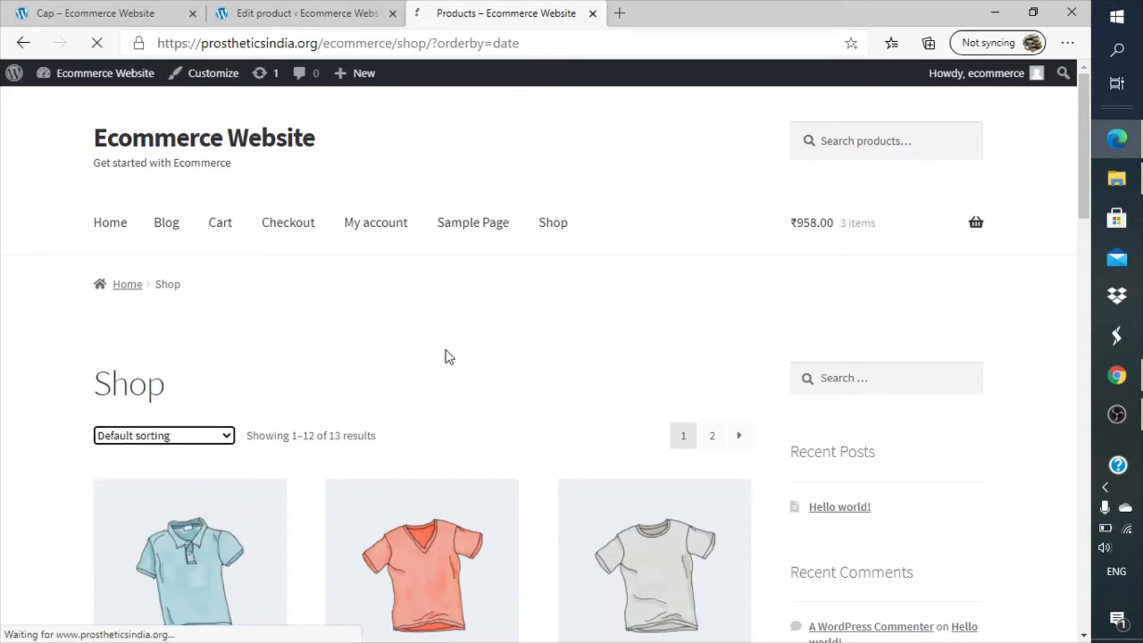
pyautogui.scroll(-15, 448, 351)
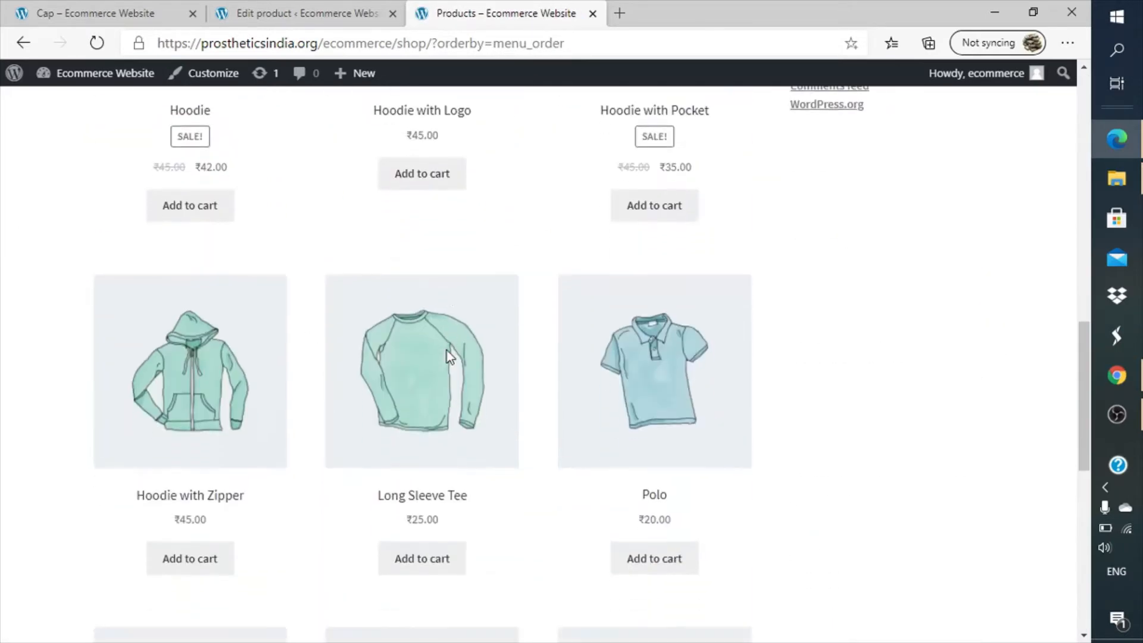
pyautogui.scroll(-10, 447, 351)
pyautogui.scroll(6, 447, 352)
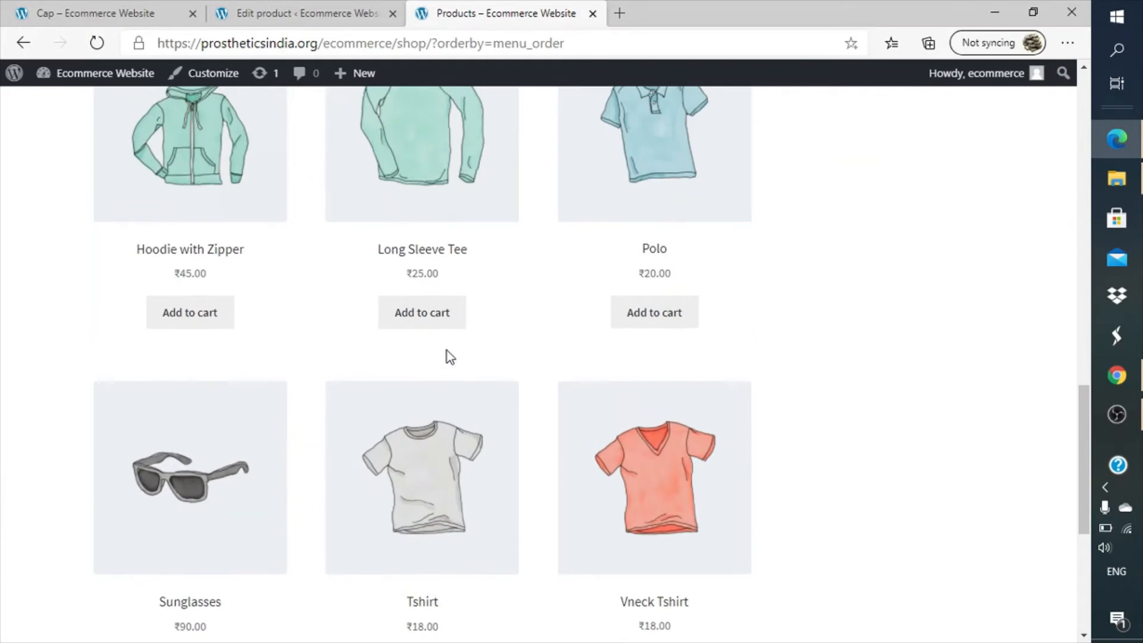
pyautogui.scroll(-4, 447, 351)
pyautogui.scroll(-2, 448, 355)
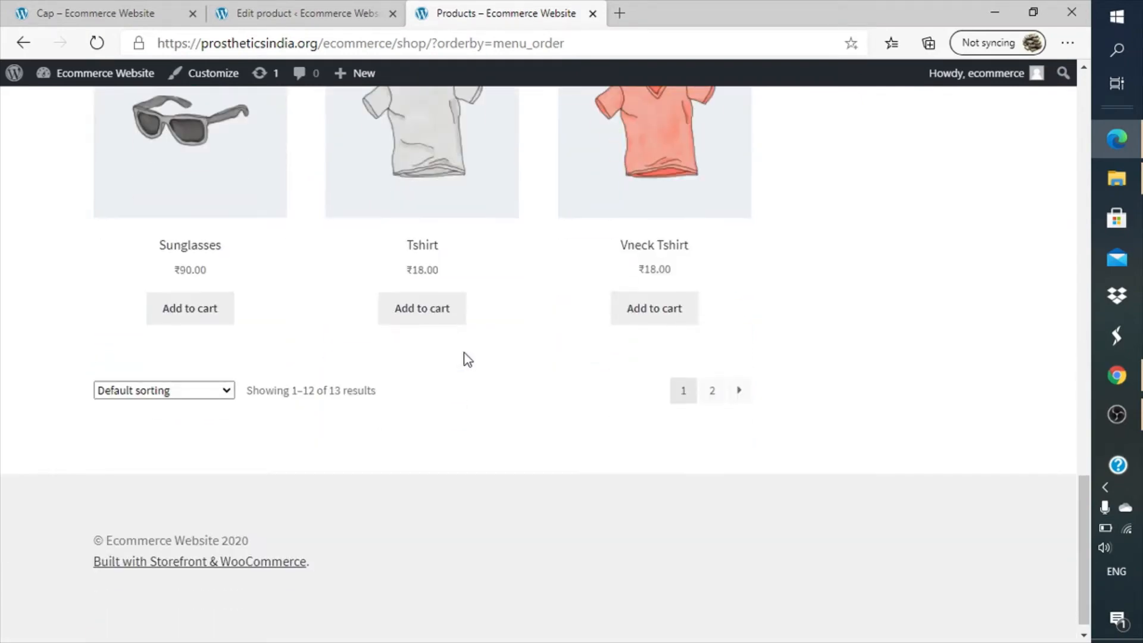
pyautogui.click(712, 390)
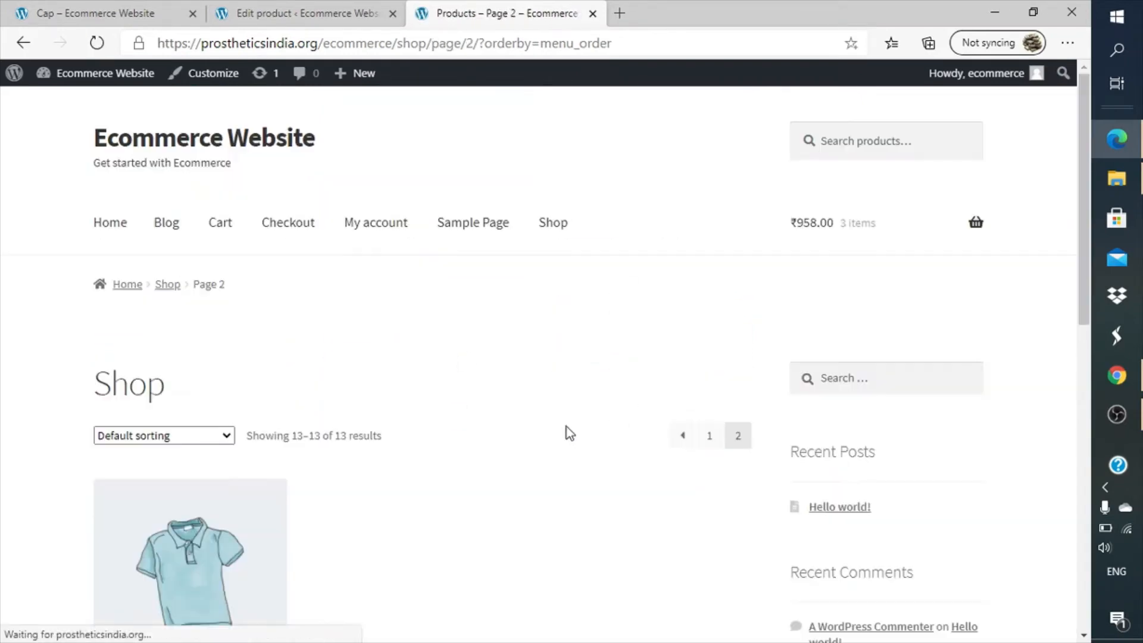
pyautogui.scroll(-5, 567, 426)
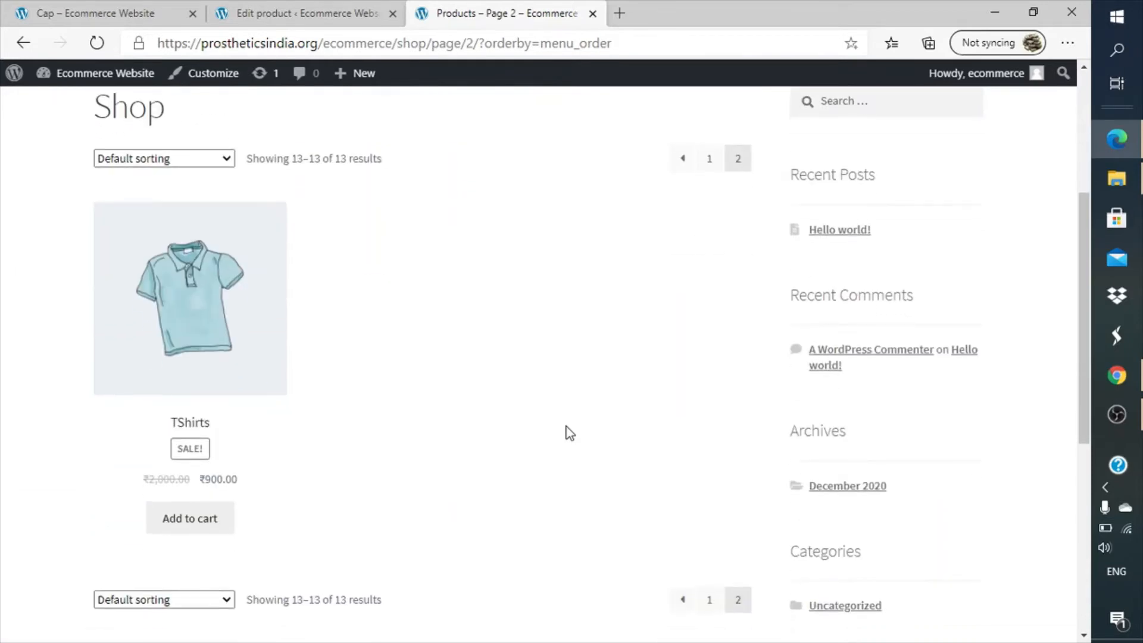
# - Set the TShirts product's menu order to -1 in its advanced product data and update the product
pyautogui.click(338, 10)
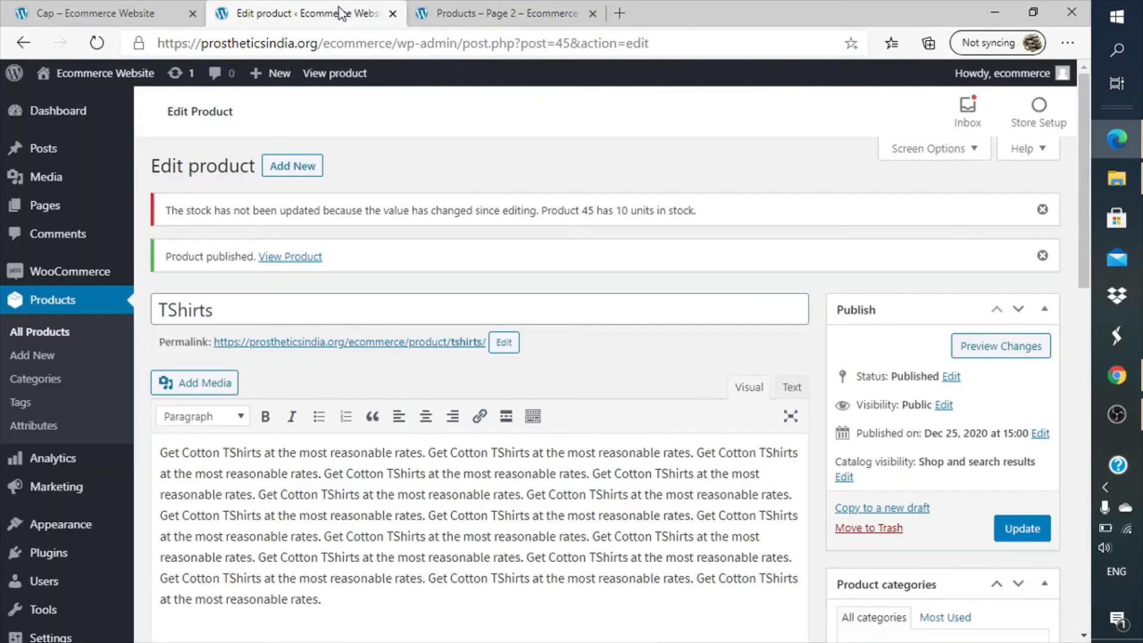
pyautogui.scroll(-10, 475, 328)
pyautogui.scroll(-1, 476, 329)
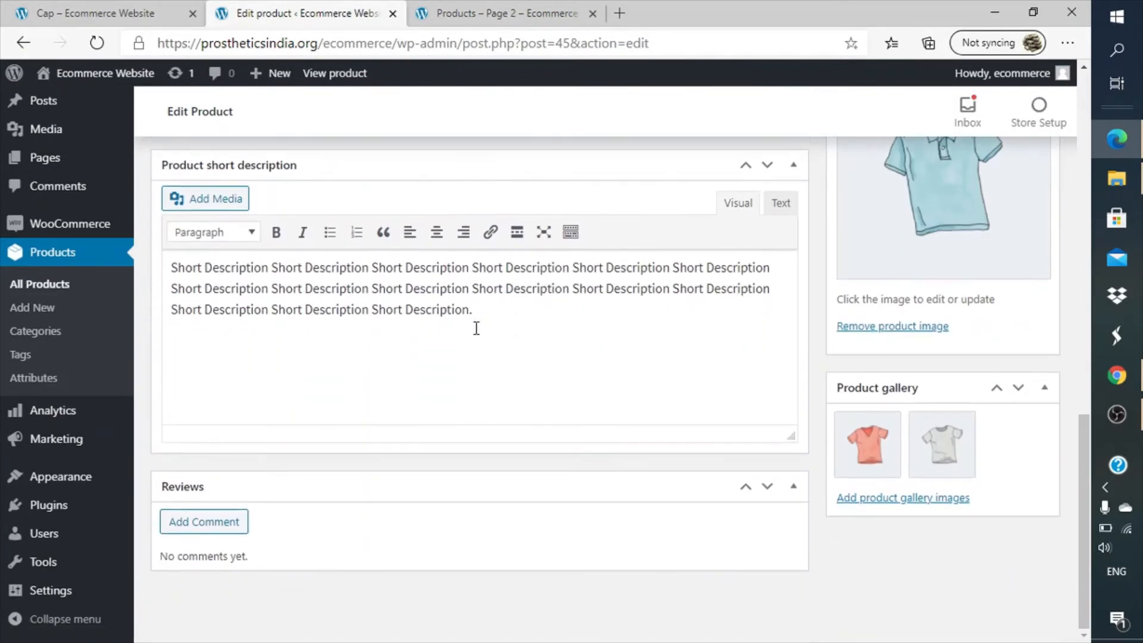
pyautogui.scroll(6, 477, 328)
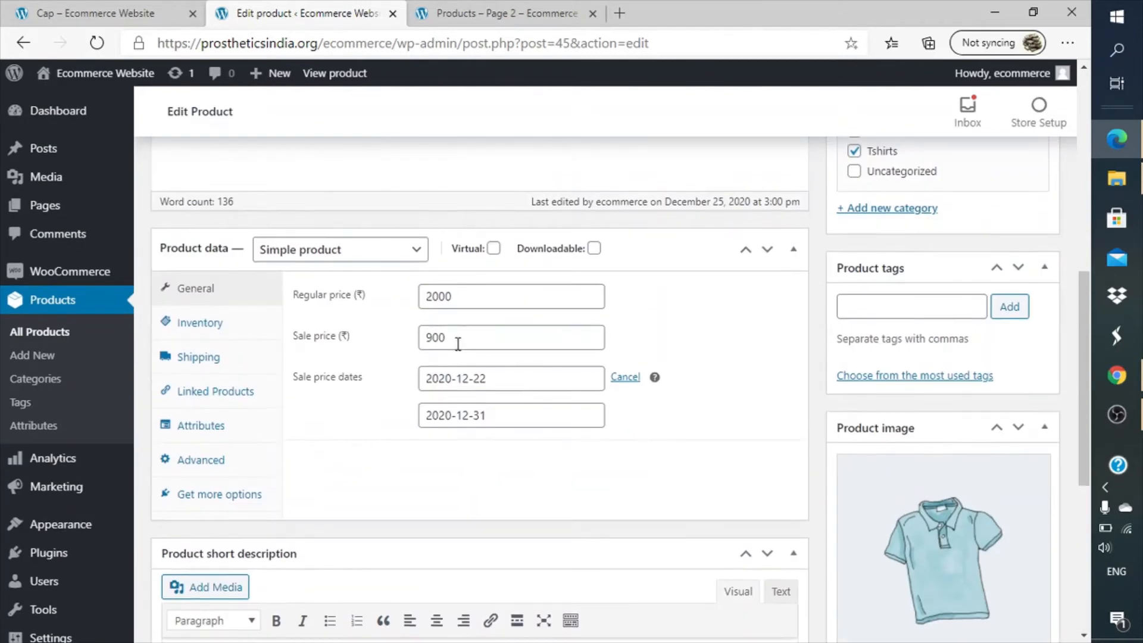
pyautogui.click(231, 460)
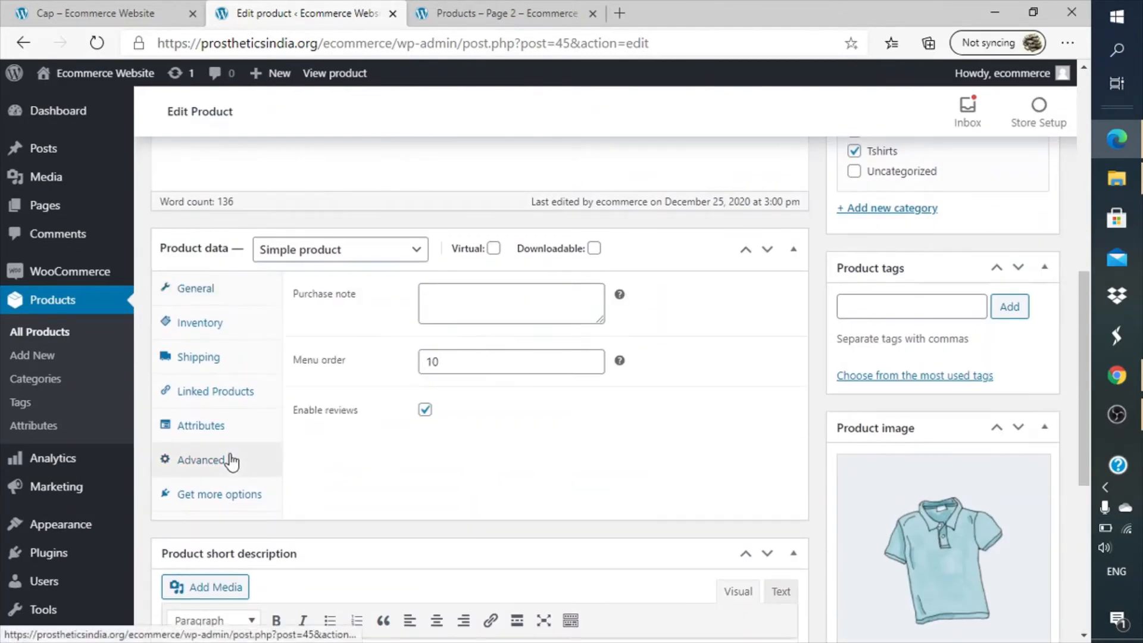
pyautogui.click(489, 362)
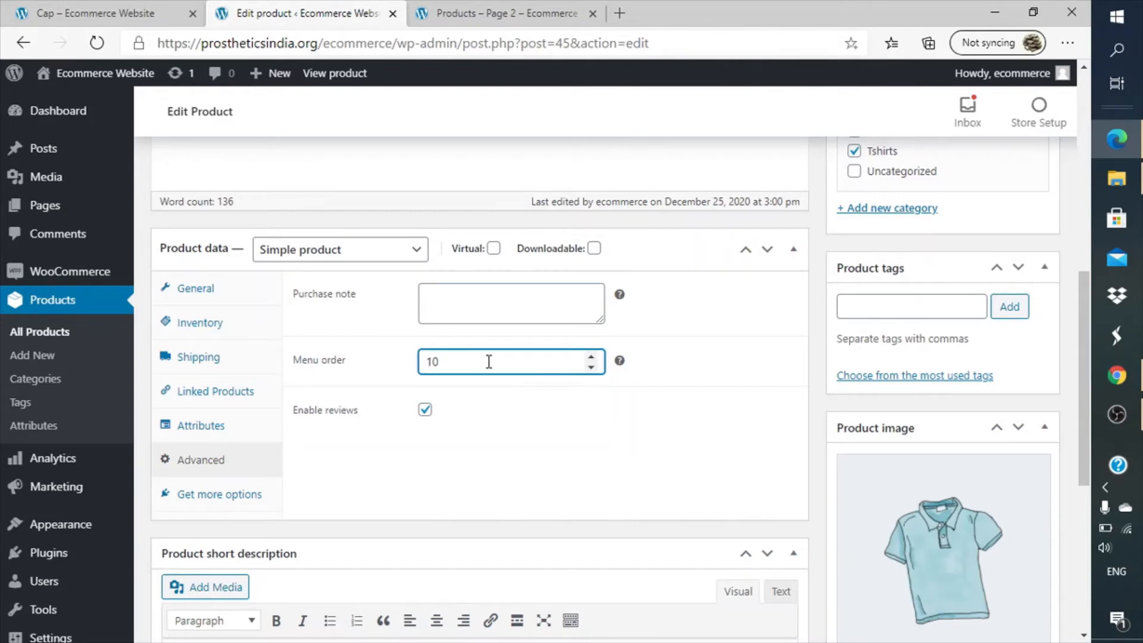
pyautogui.doubleClick(489, 362)
pyautogui.press('BackSpace')
pyautogui.click(544, 443)
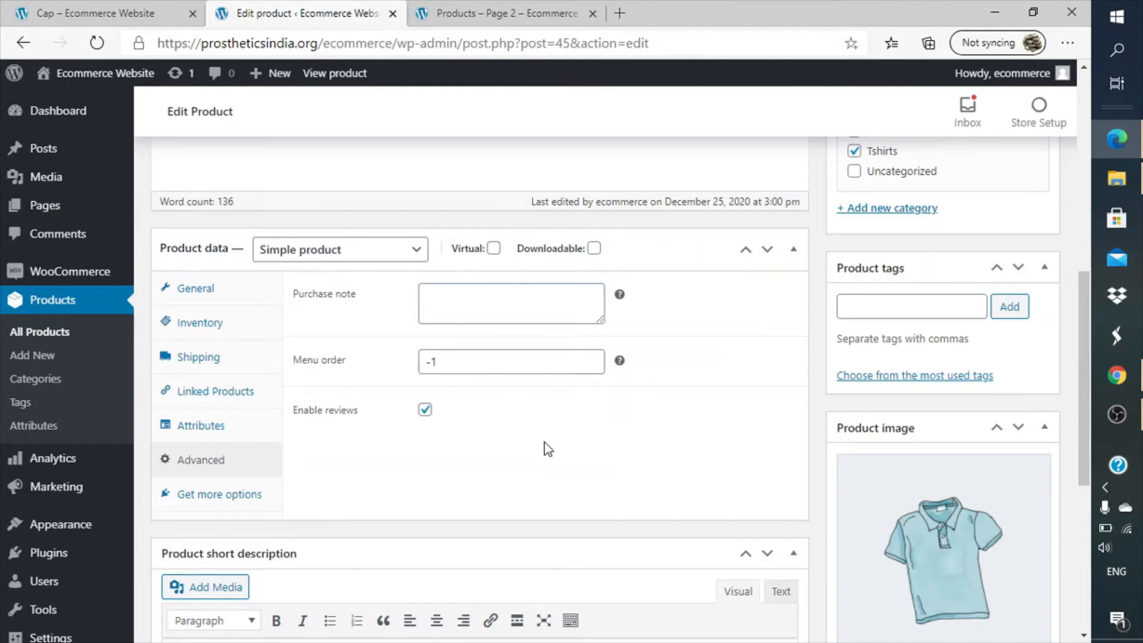
pyautogui.scroll(8, 896, 341)
pyautogui.click(1040, 543)
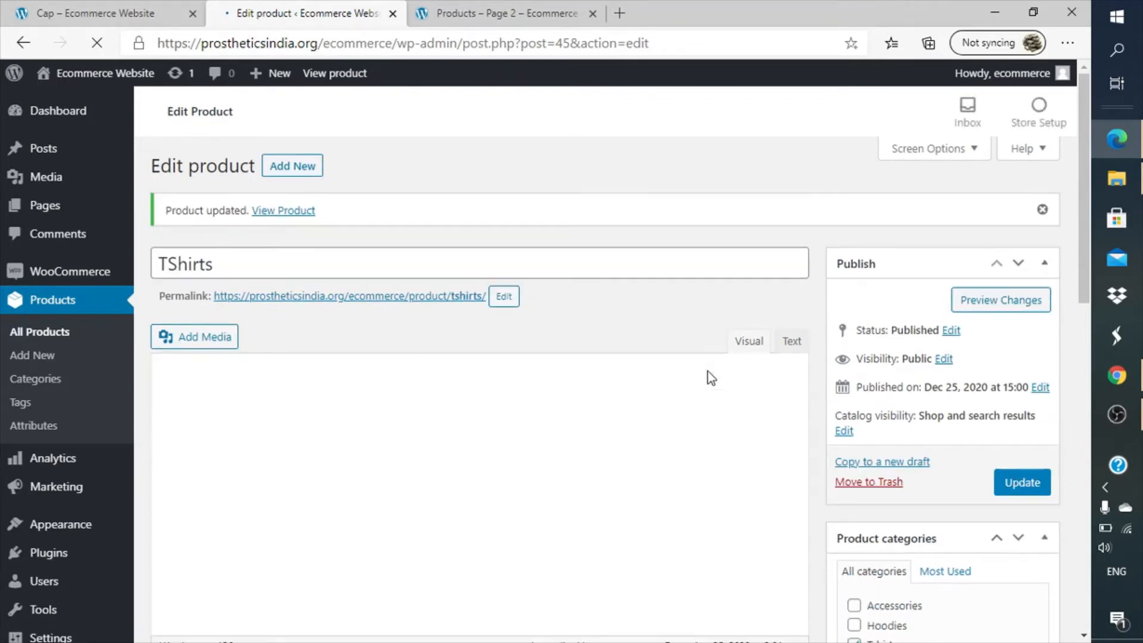
# - Reload the default-sorted shop listing and go to its first page to check the TShirts product's position
pyautogui.click(523, 13)
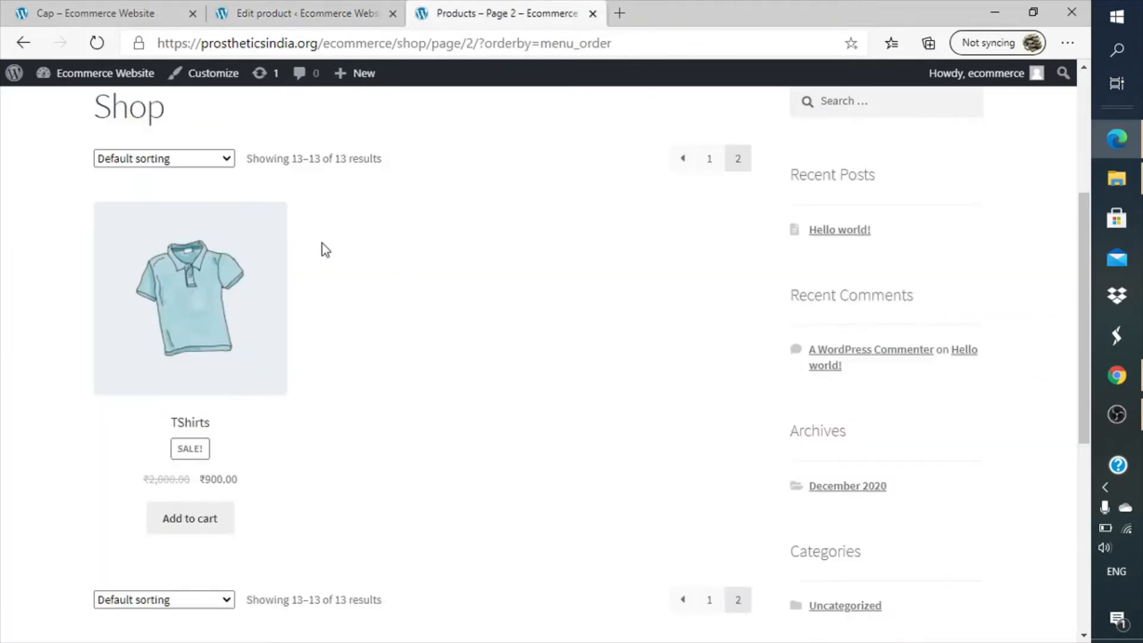
pyautogui.press('F5')
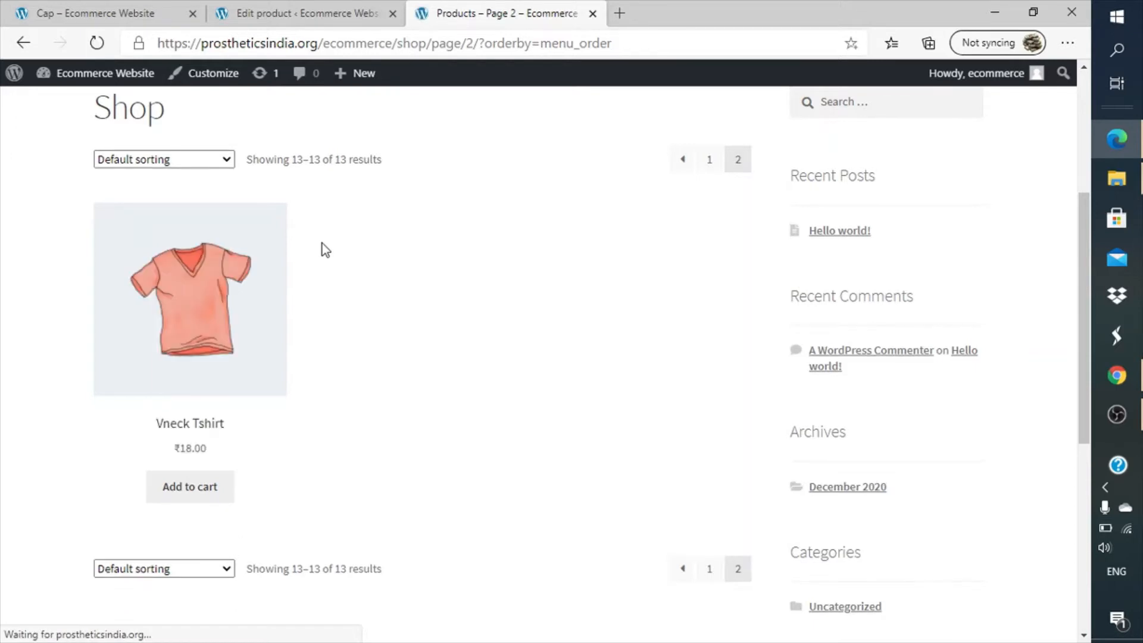
pyautogui.click(191, 156)
pyautogui.click(490, 296)
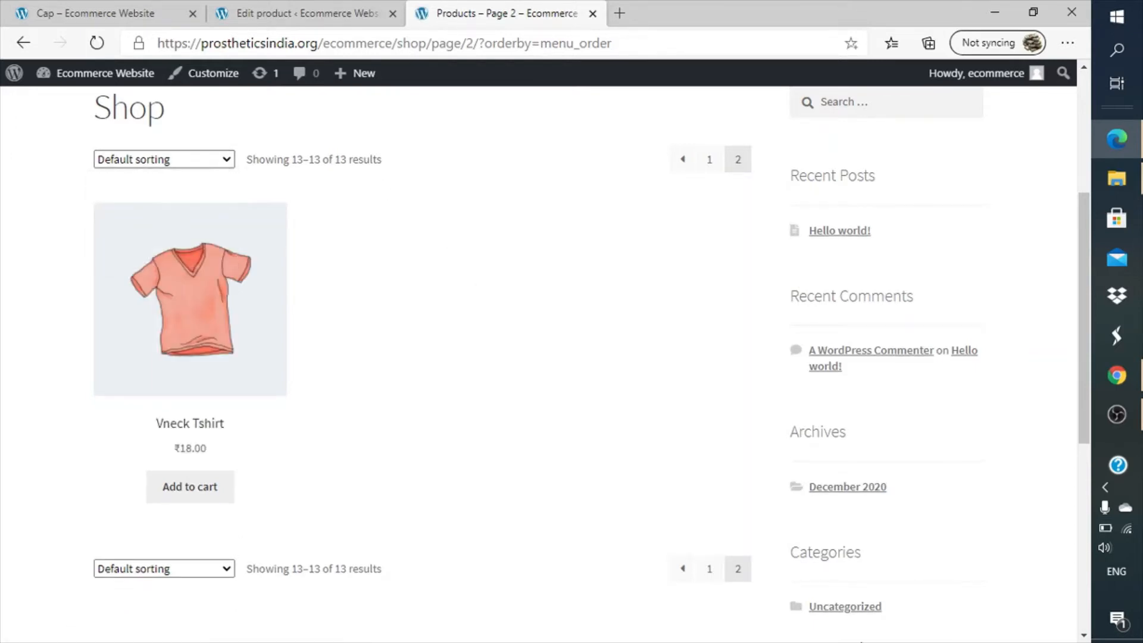
pyautogui.click(711, 569)
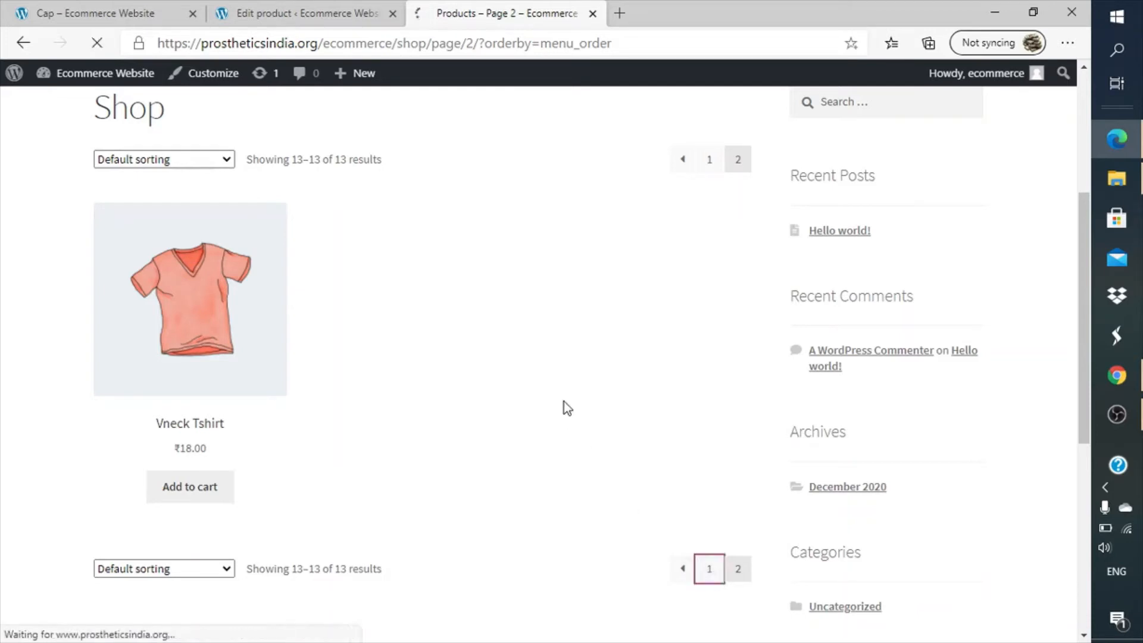
# - Review the shop's product order and check the menu order in the TShirts product's advanced data
pyautogui.scroll(-5, 563, 408)
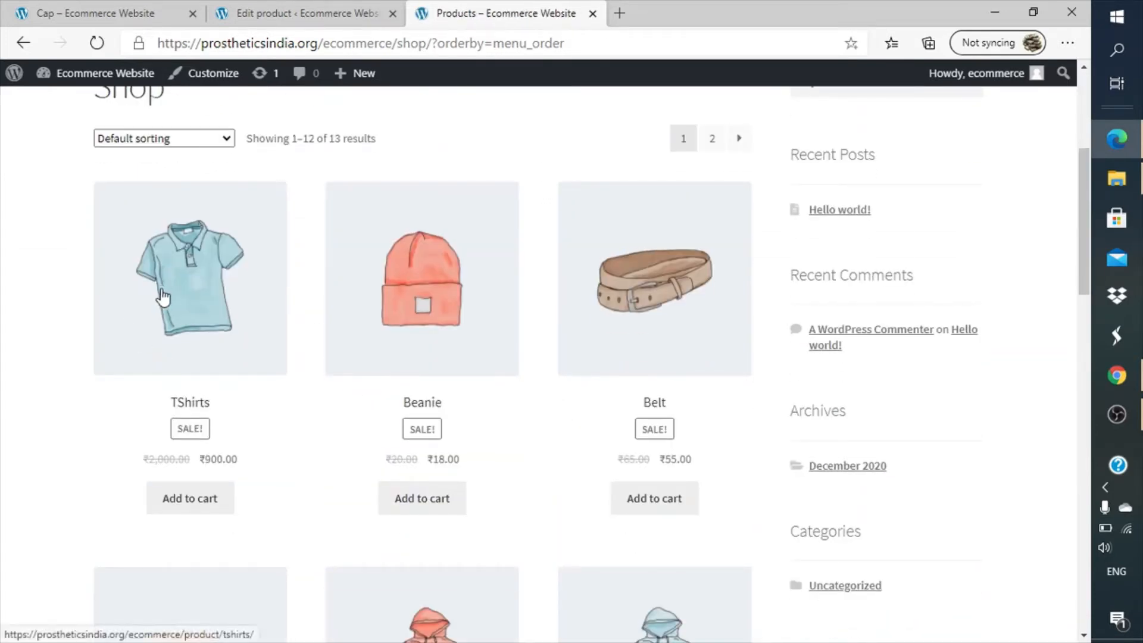
pyautogui.click(280, 7)
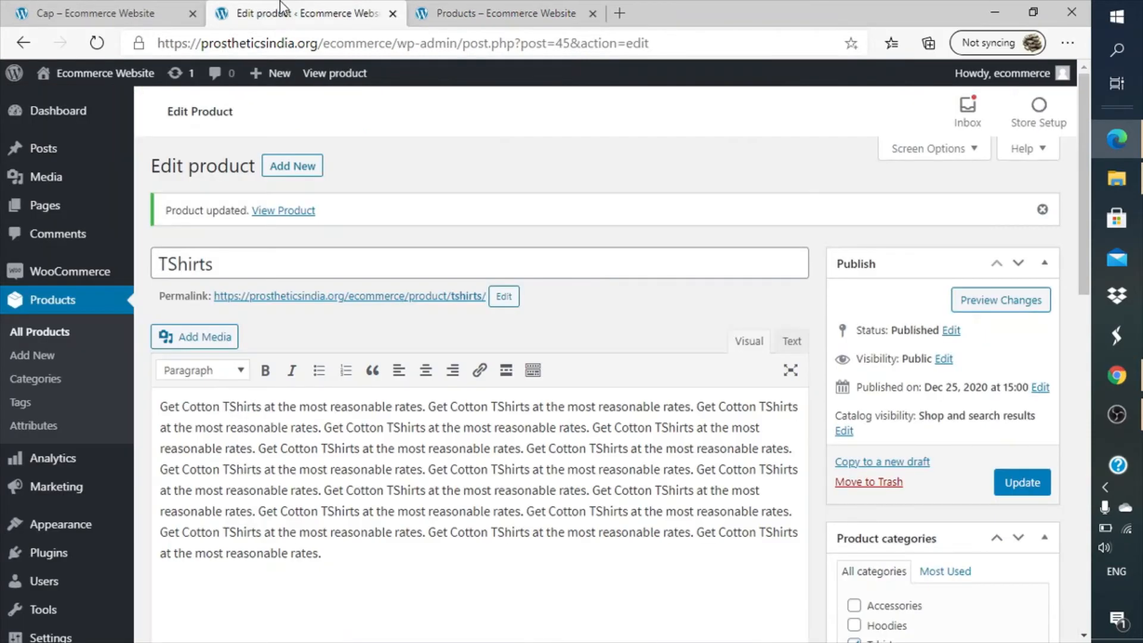
pyautogui.scroll(-15, 409, 378)
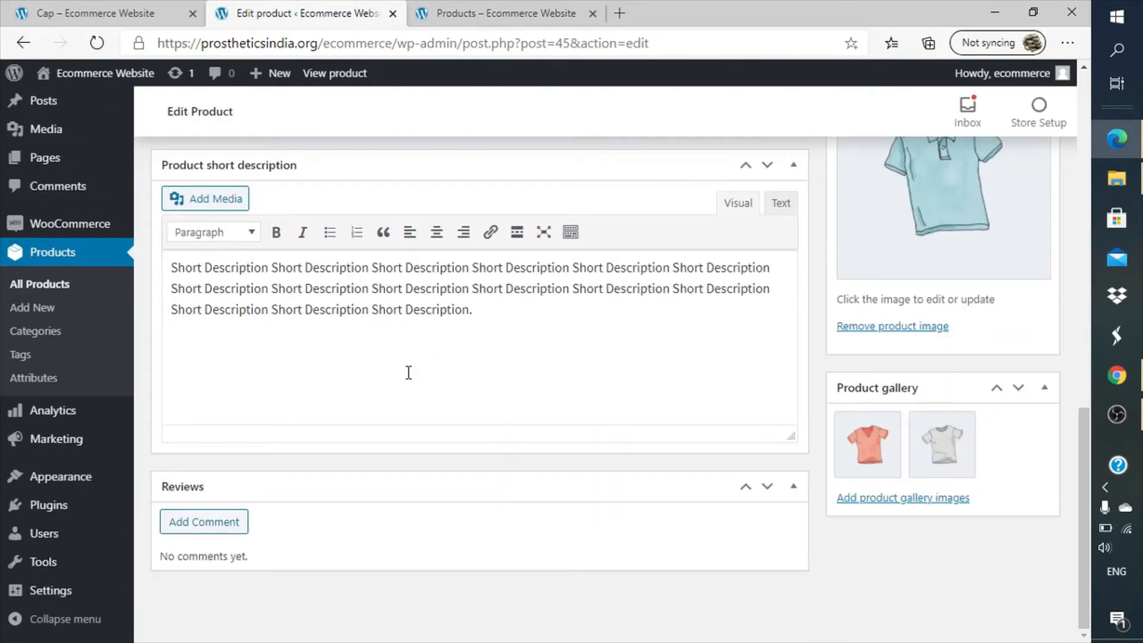
pyautogui.scroll(9, 408, 373)
pyautogui.scroll(-2, 408, 374)
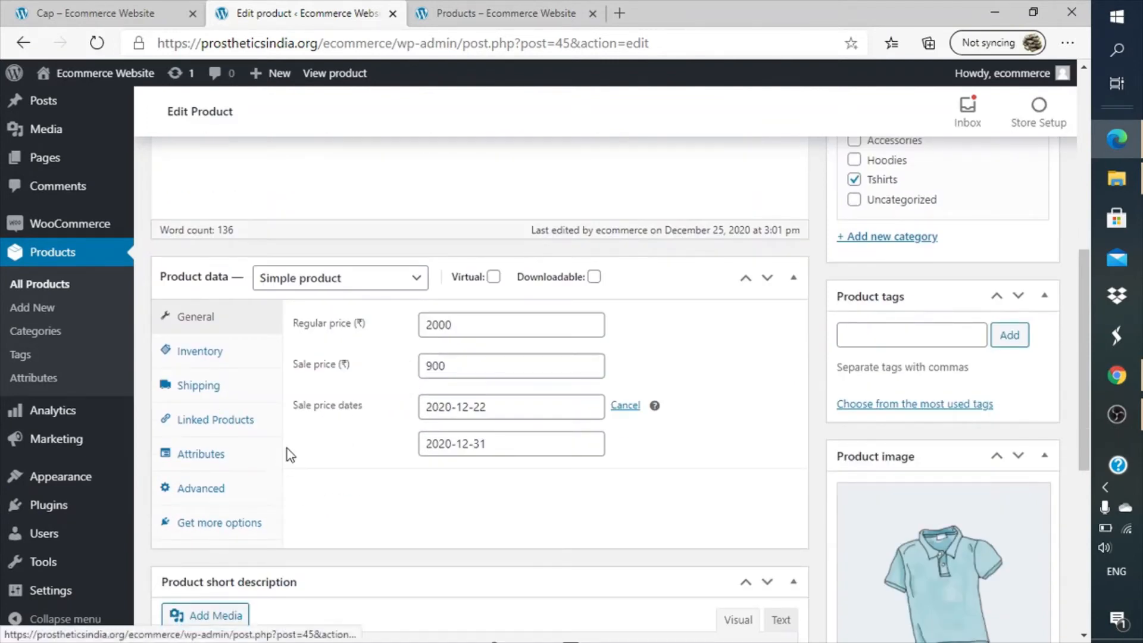
pyautogui.click(230, 489)
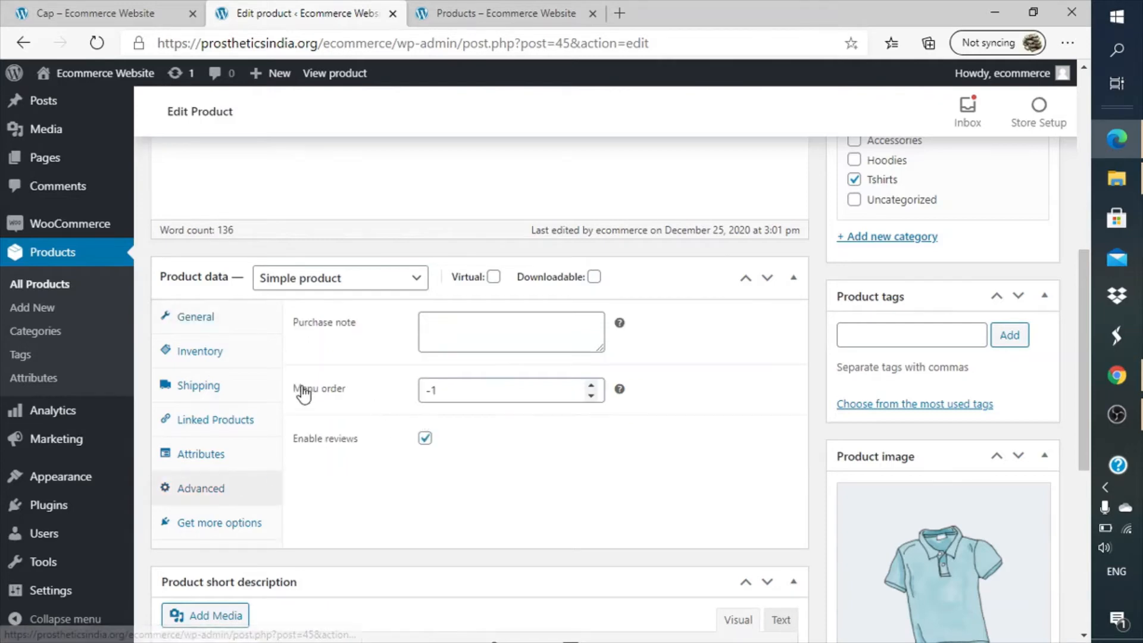
pyautogui.click(453, 395)
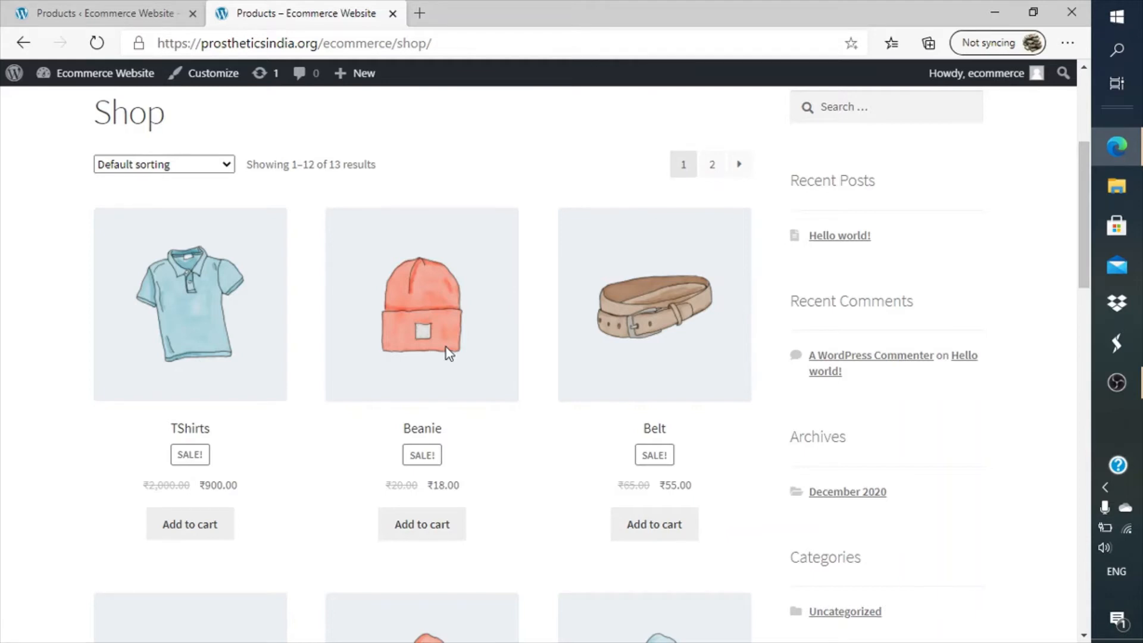
# - Open the TShirts product page from the shop and examine its description, stock details and gallery images
pyautogui.click(262, 353)
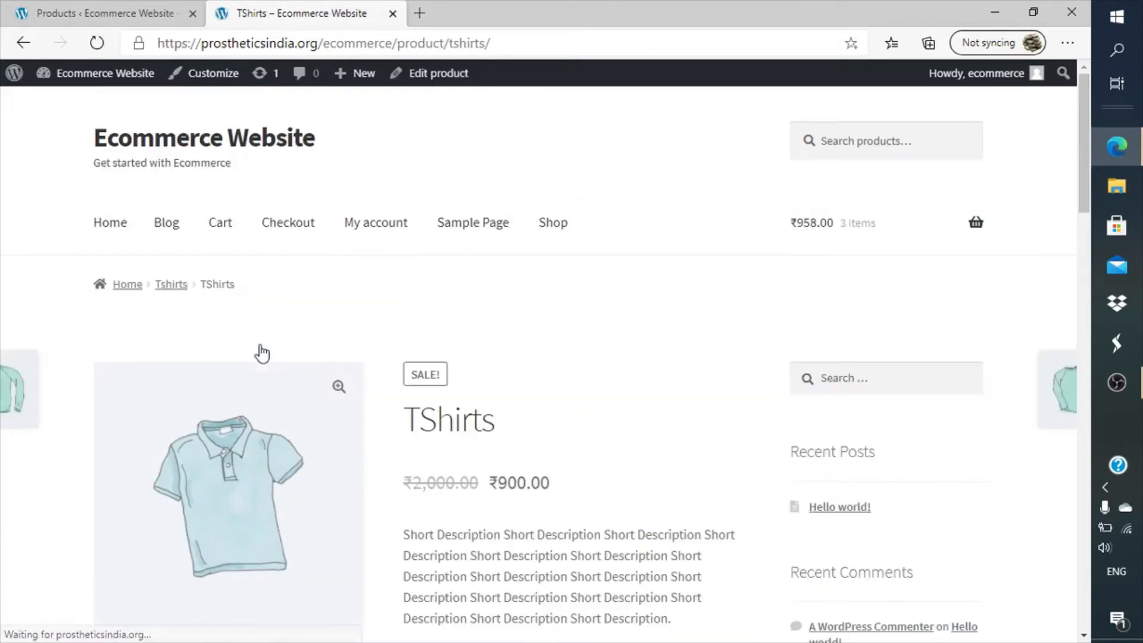
pyautogui.scroll(-10, 468, 421)
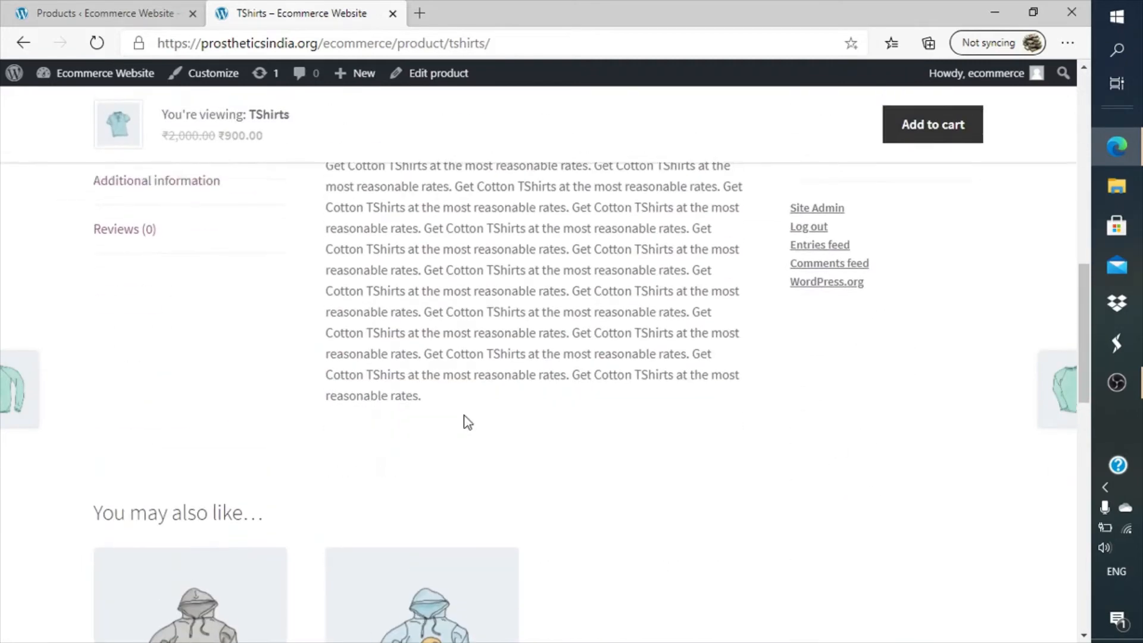
pyautogui.scroll(5, 468, 422)
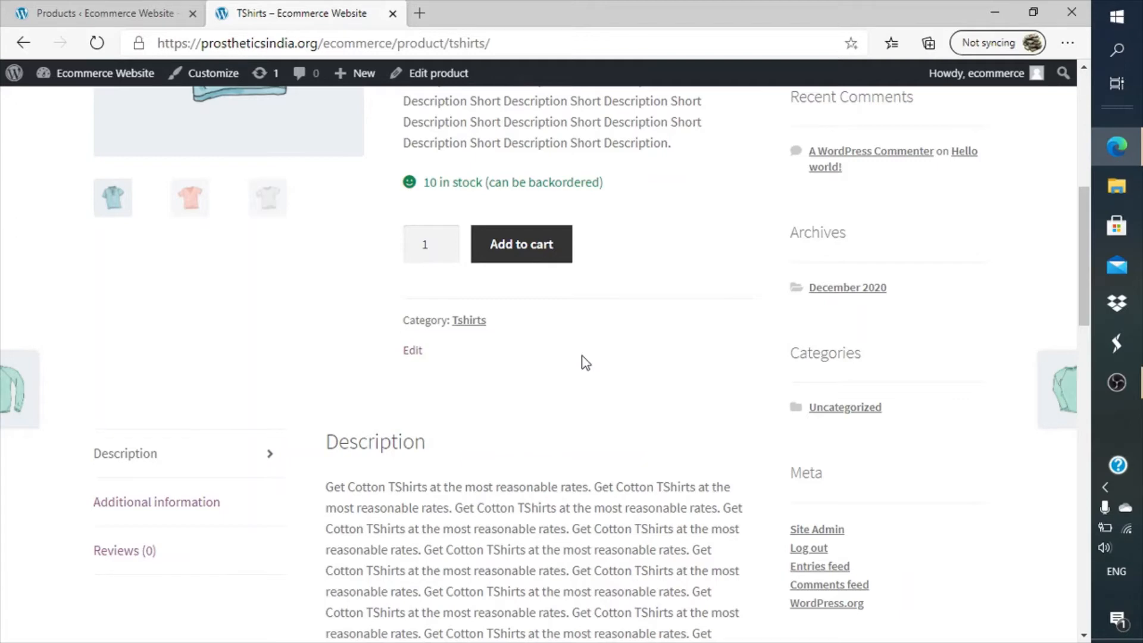
pyautogui.scroll(6, 585, 362)
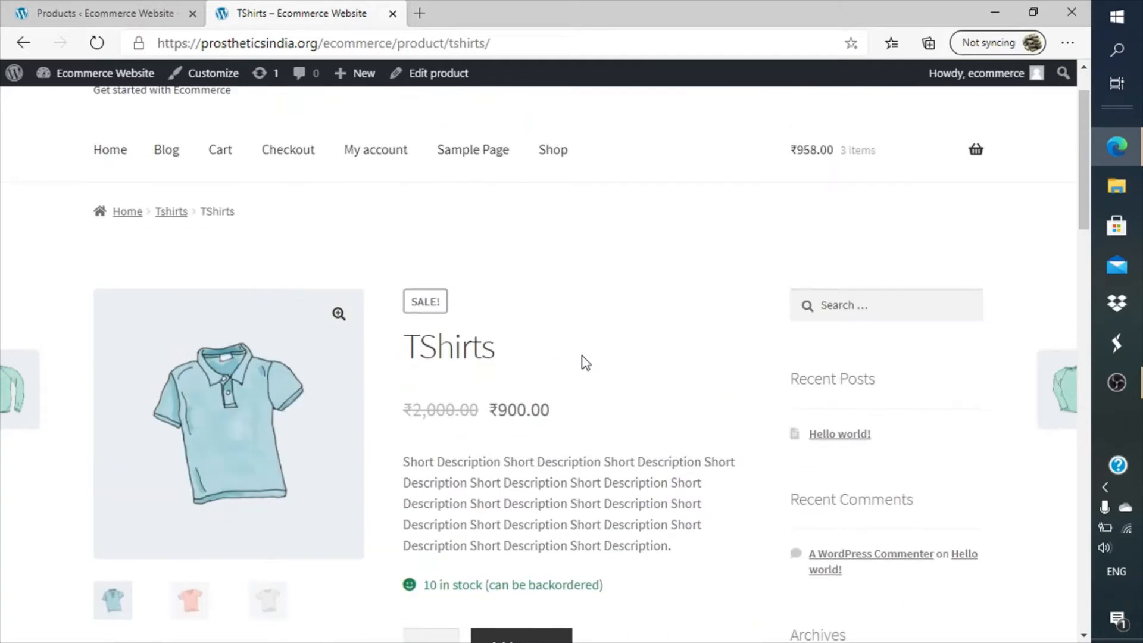
pyautogui.scroll(-1, 586, 362)
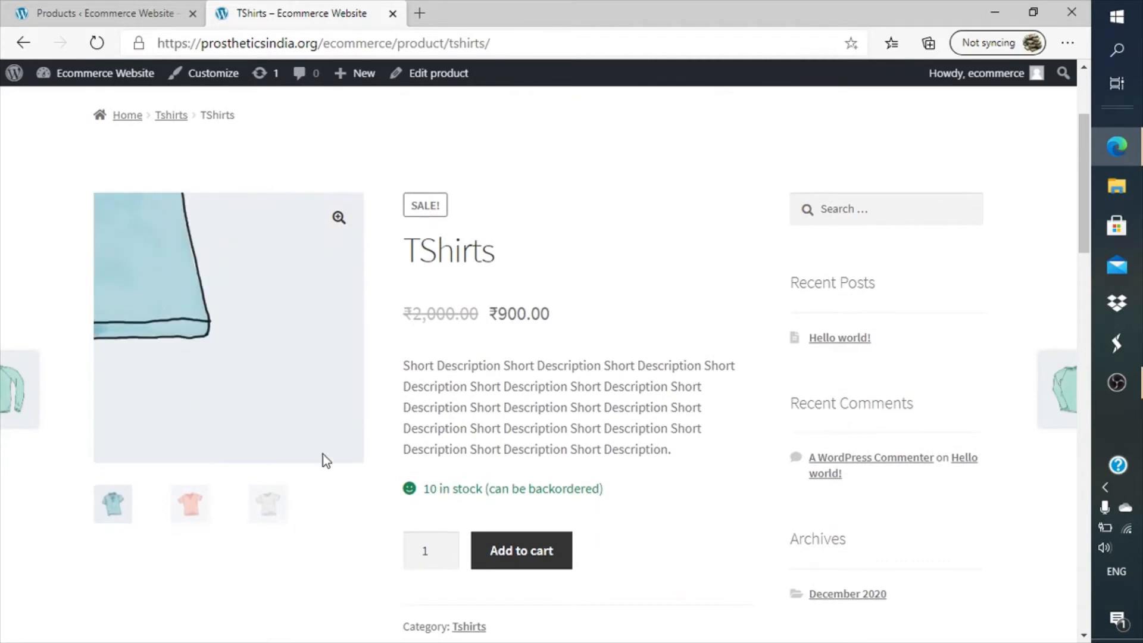
pyautogui.click(266, 507)
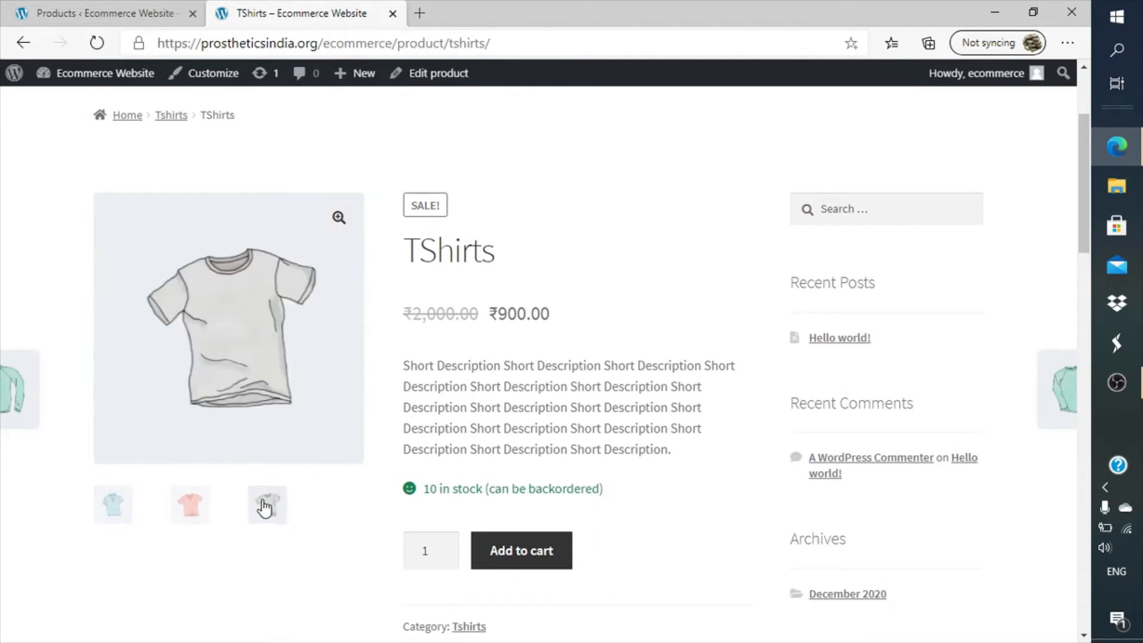
pyautogui.click(200, 510)
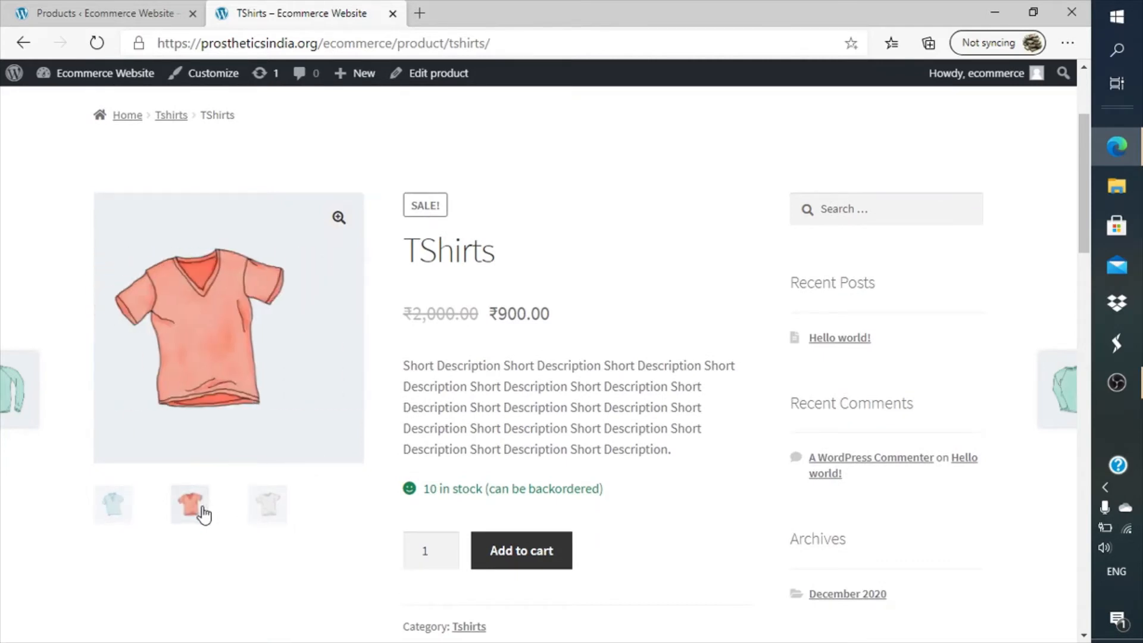
pyautogui.click(122, 505)
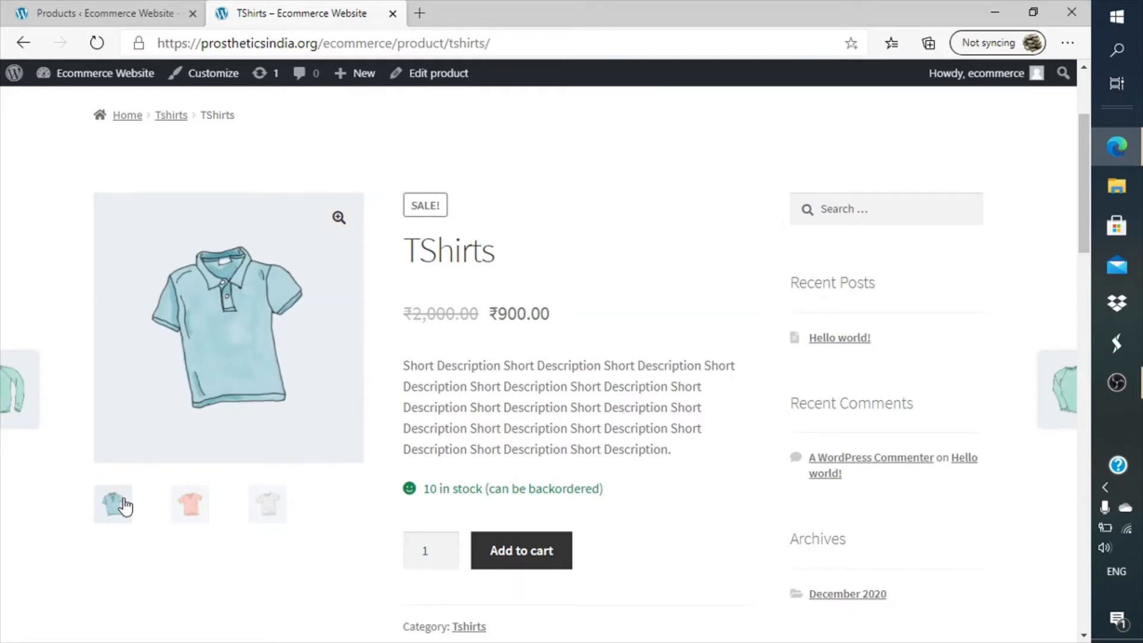
pyautogui.click(194, 507)
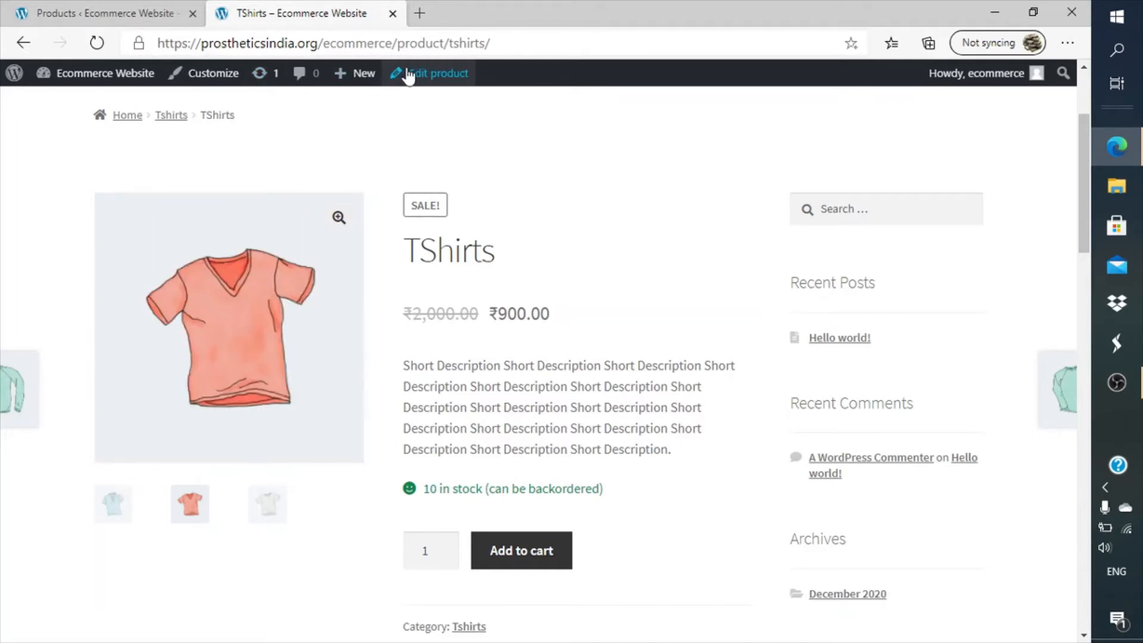
# - Open the TShirts product for editing in a new tab and set its product type to Variable product
pyautogui.rightClick(409, 77)
pyautogui.click(425, 84)
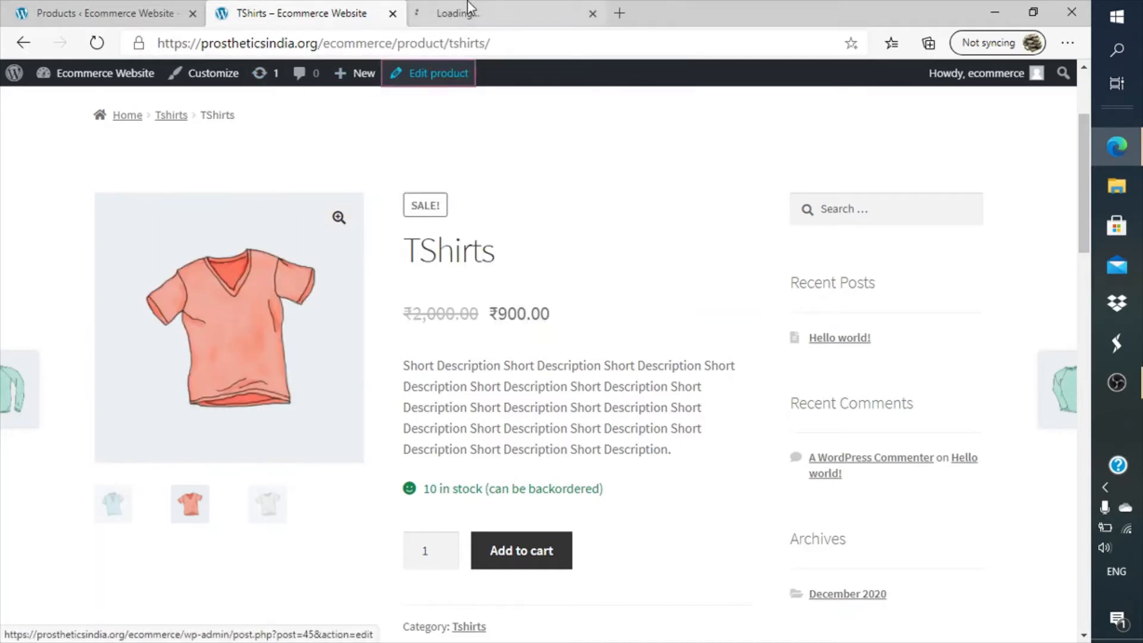
pyautogui.click(466, 3)
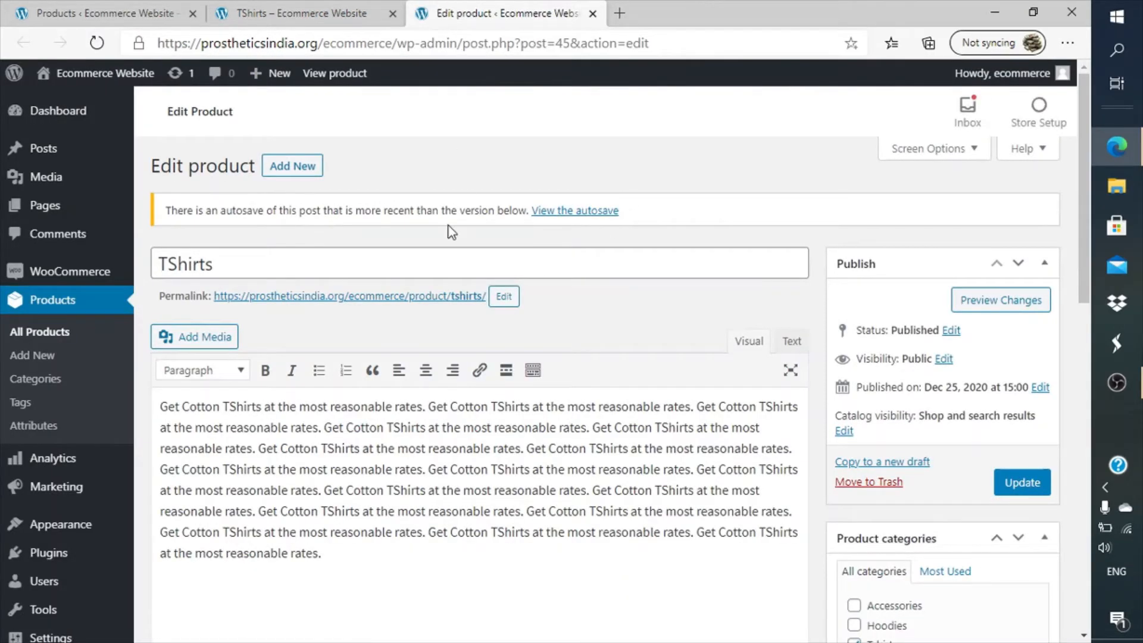
pyautogui.scroll(-10, 451, 231)
pyautogui.scroll(4, 390, 262)
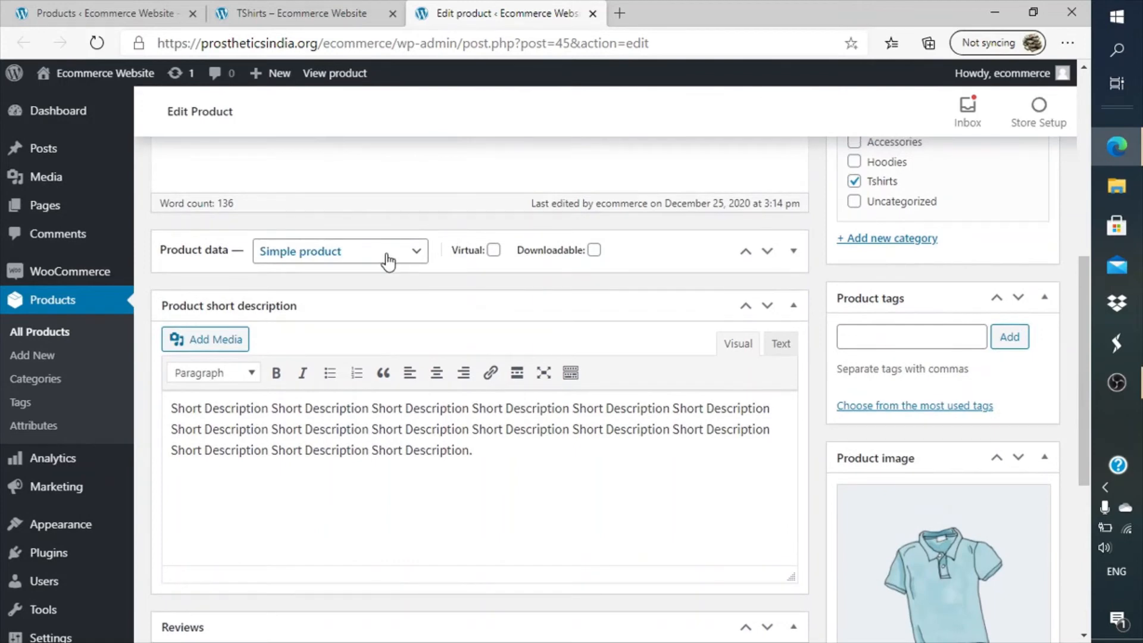
pyautogui.click(385, 256)
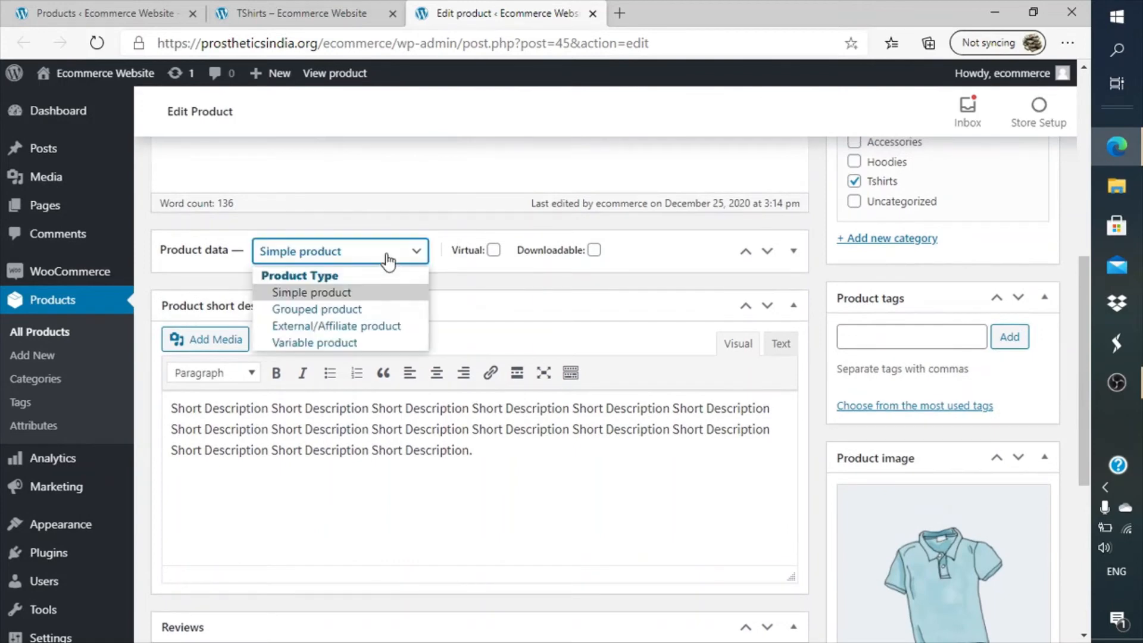
pyautogui.click(364, 343)
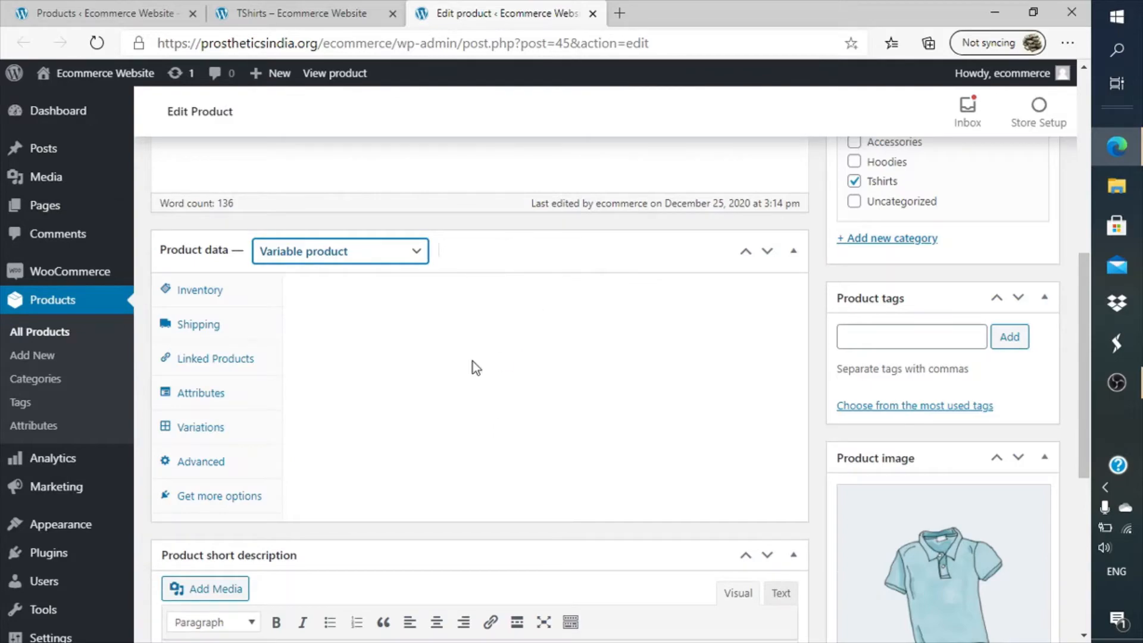
# - Switch the product type to Simple product to compare the data sections, and return it to Variable product
pyautogui.scroll(6, 472, 361)
pyautogui.scroll(-15, 475, 364)
pyautogui.scroll(7, 475, 365)
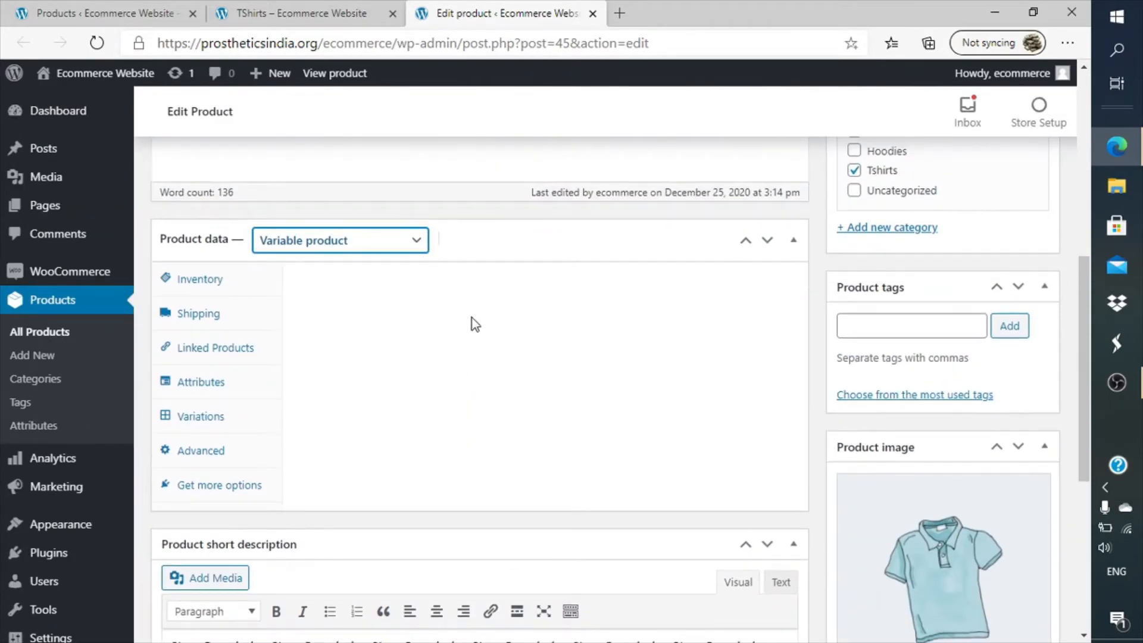
pyautogui.click(403, 243)
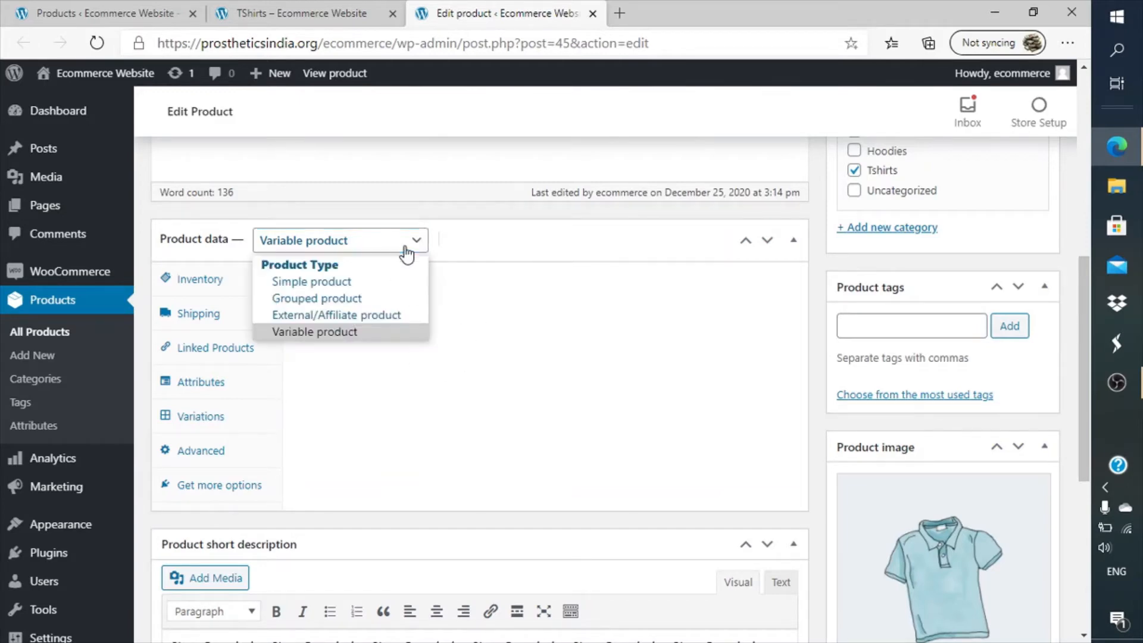
pyautogui.click(383, 282)
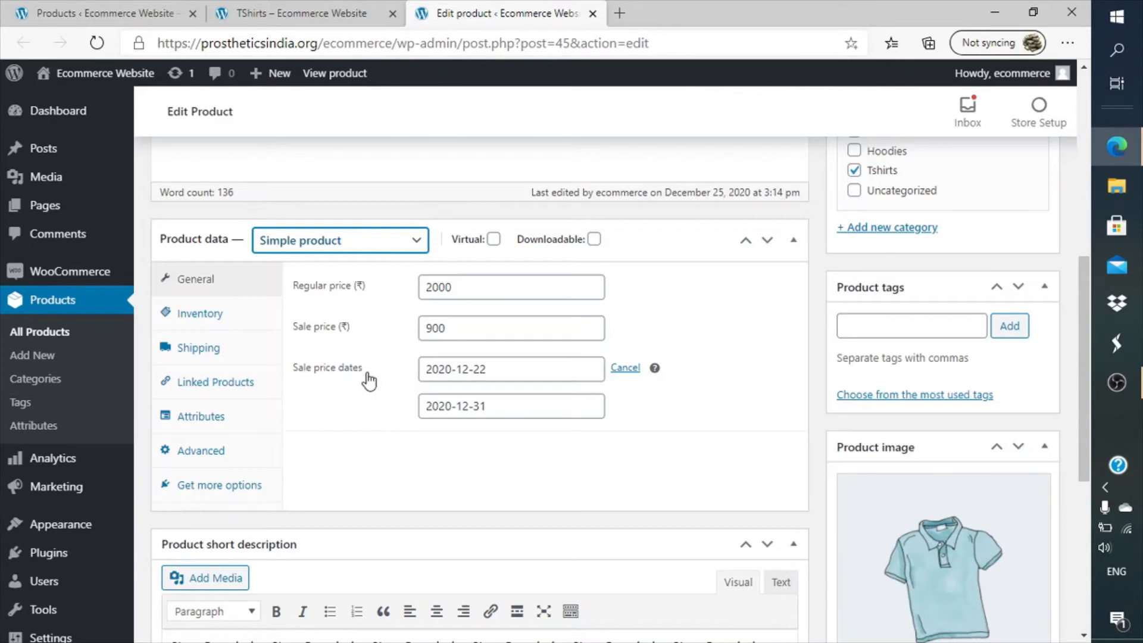
pyautogui.click(408, 241)
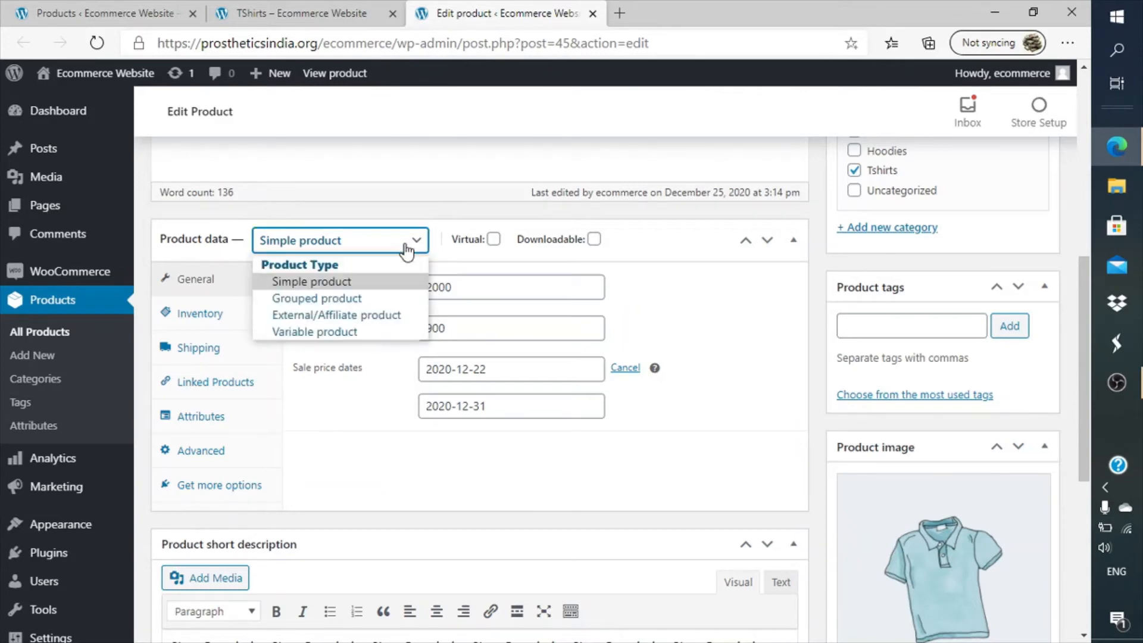
pyautogui.click(359, 329)
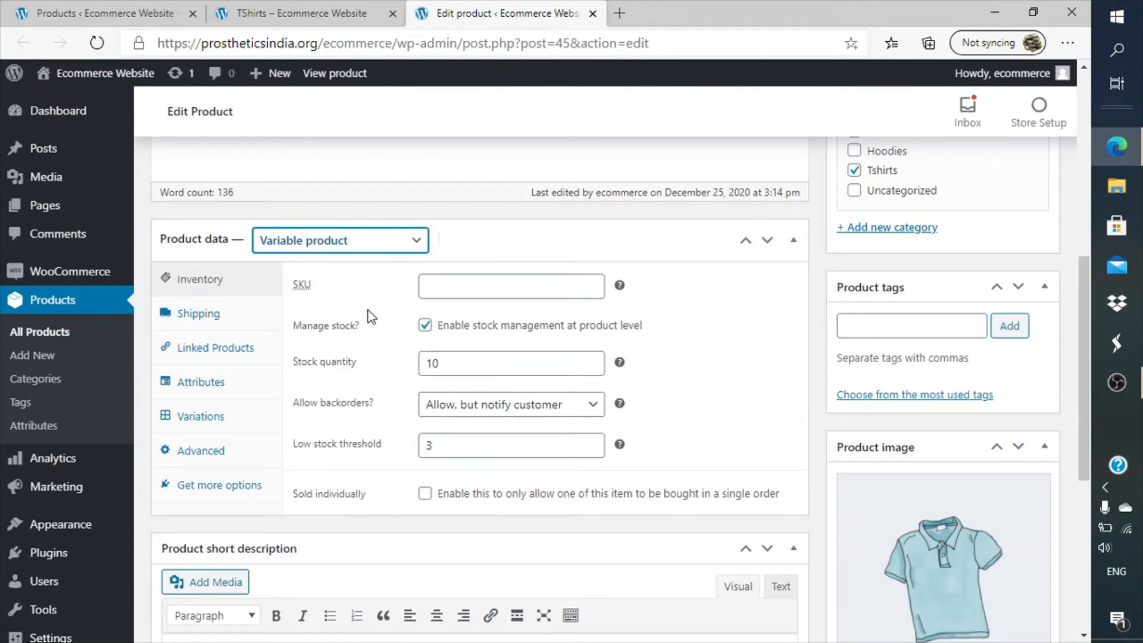
# - Enable the Color attribute for variations in the TShirts product data and save the attributes
pyautogui.click(244, 390)
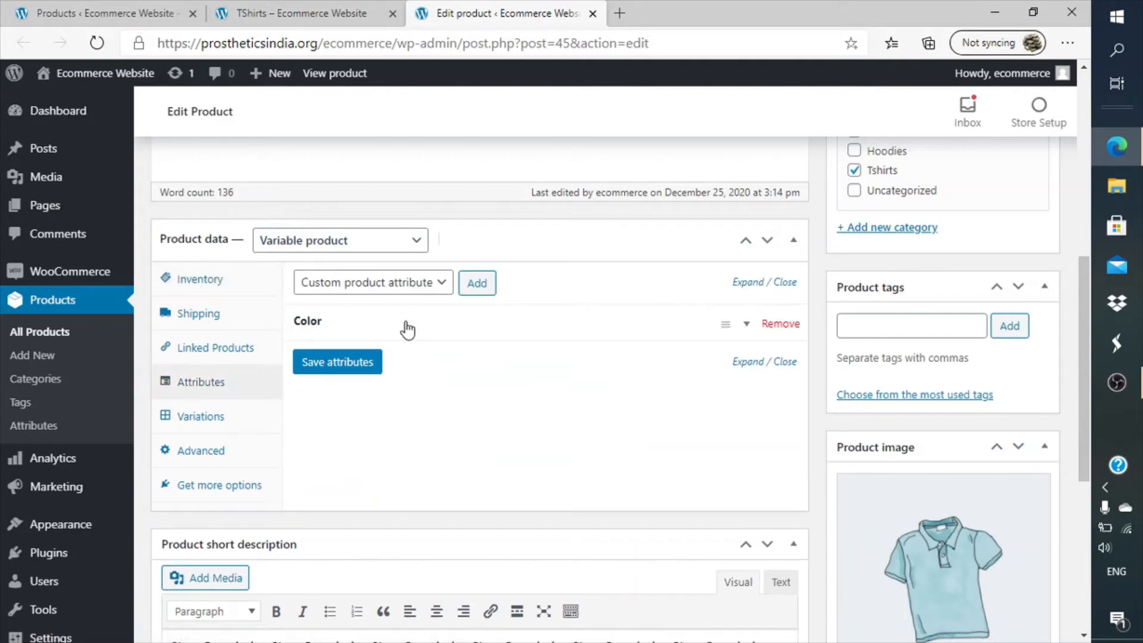
pyautogui.click(747, 326)
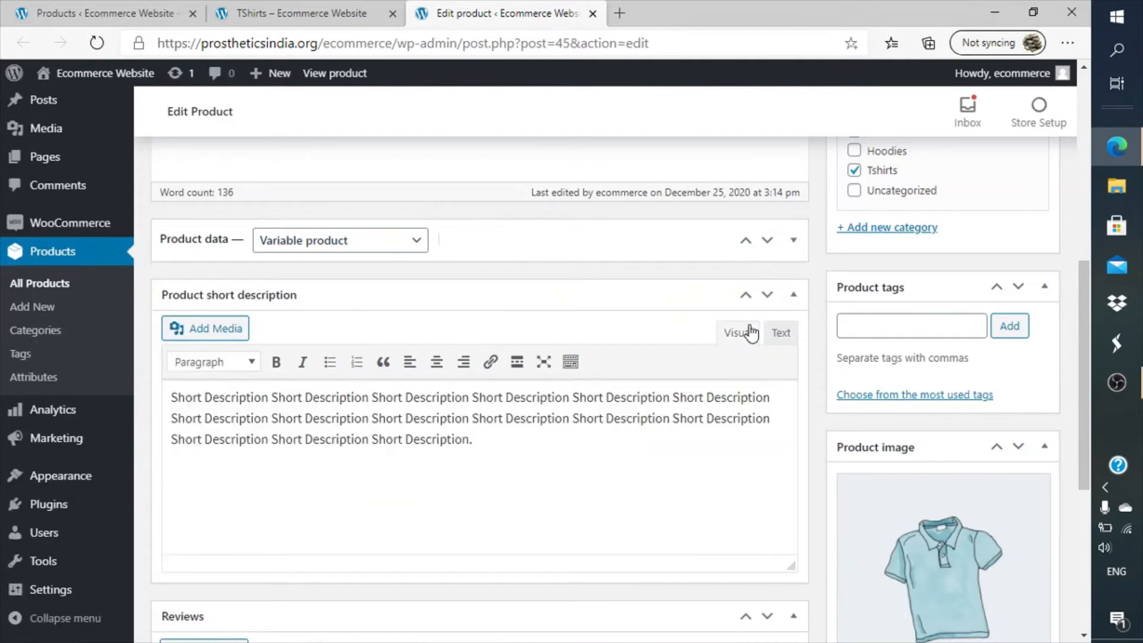
pyautogui.scroll(-5, 546, 358)
pyautogui.scroll(10, 545, 358)
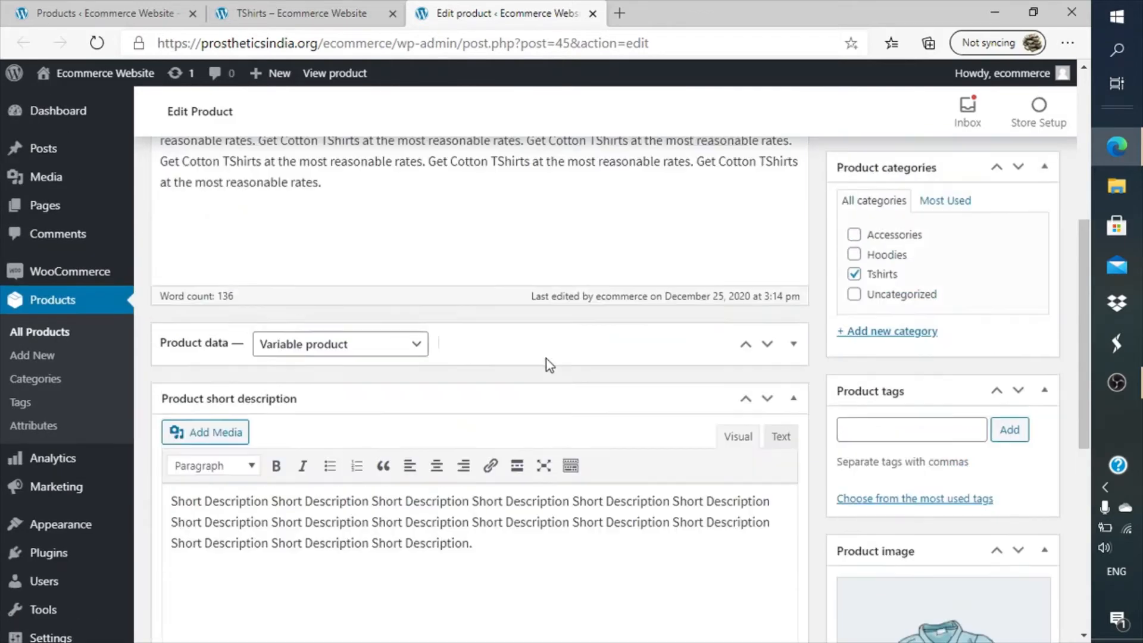
pyautogui.scroll(-2, 544, 358)
pyautogui.click(629, 358)
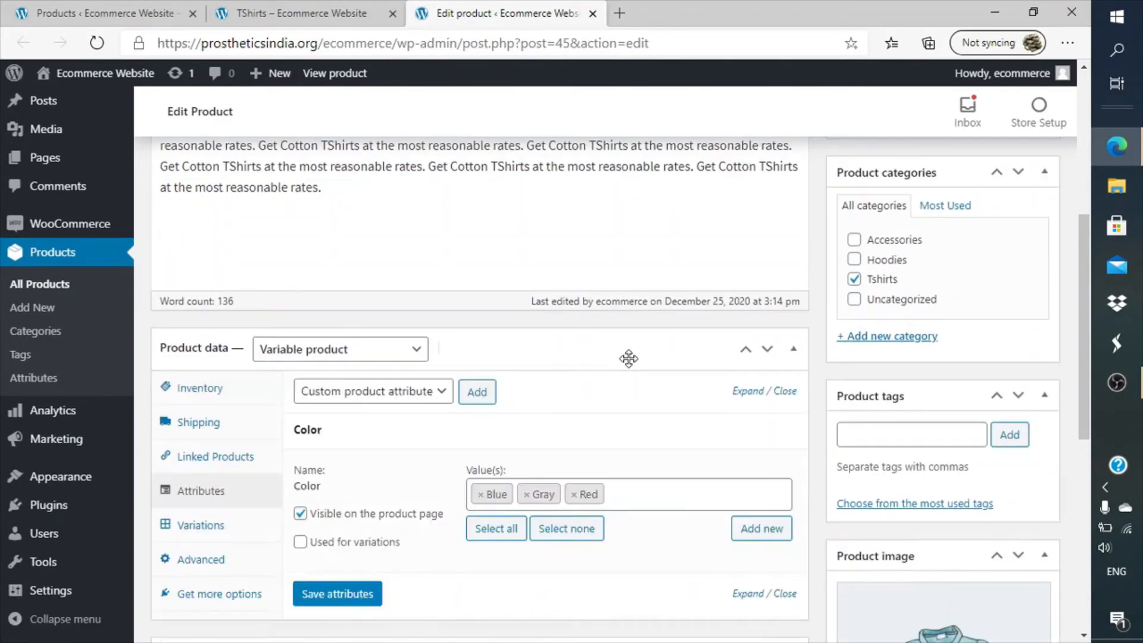
pyautogui.scroll(-2, 638, 439)
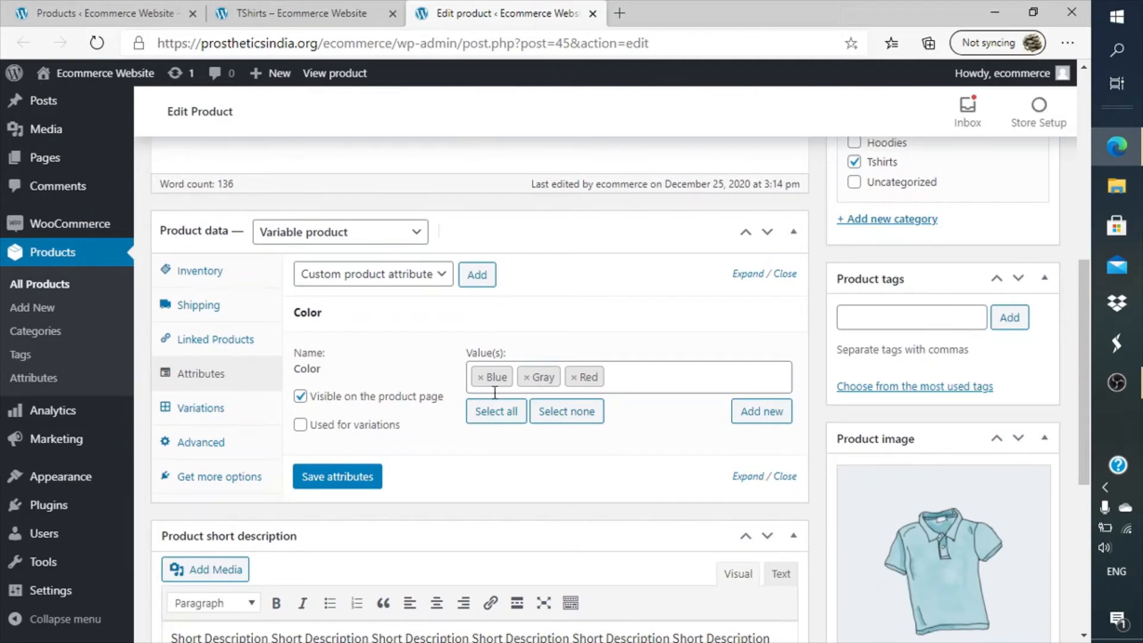
pyautogui.click(301, 425)
pyautogui.click(341, 477)
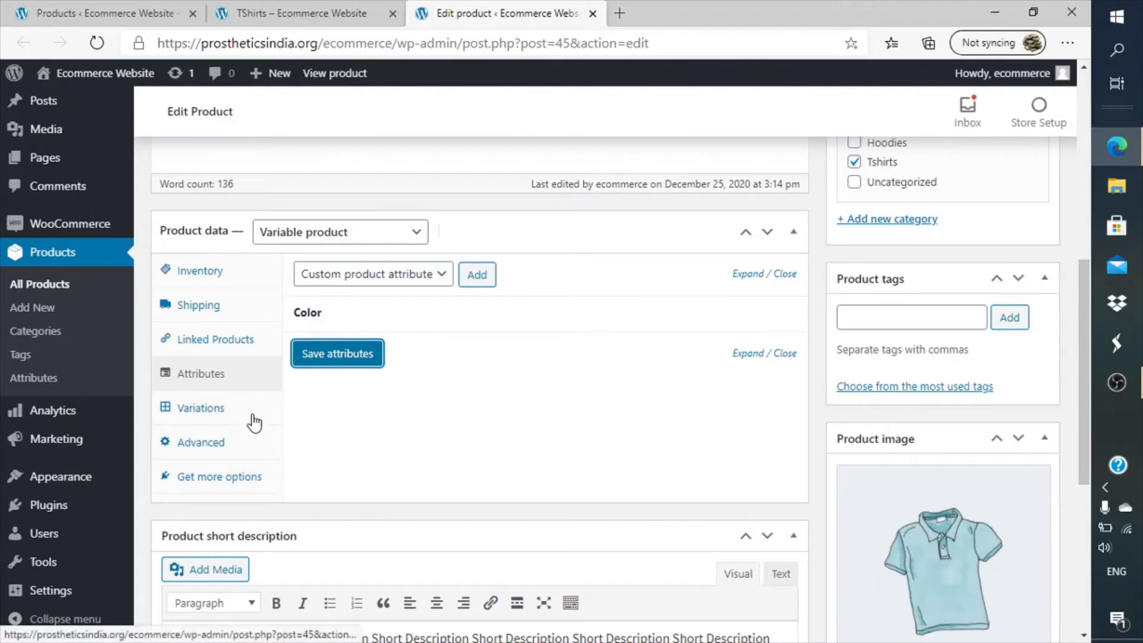
# - Create variations from all attributes for the TShirts product and accept the confirmation dialogs
pyautogui.click(202, 412)
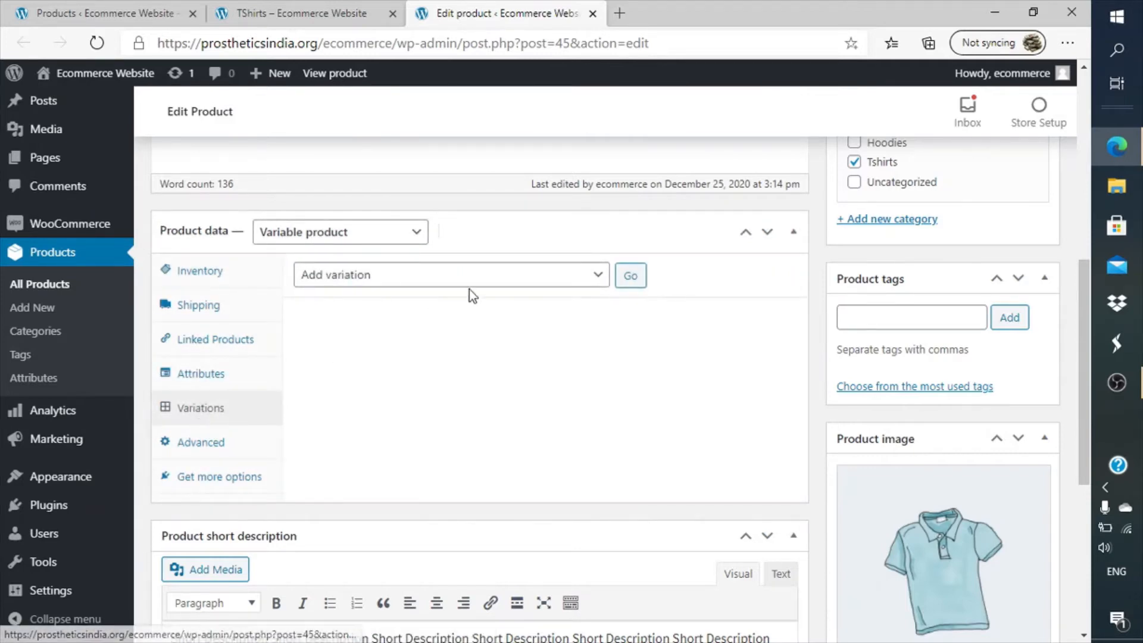
pyautogui.click(441, 285)
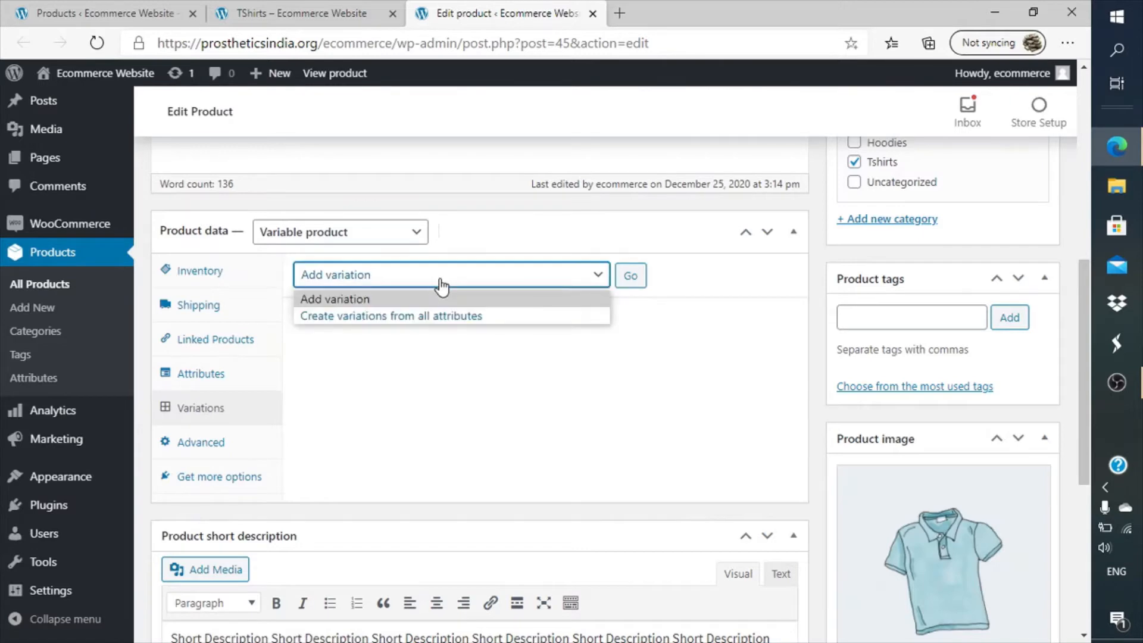
pyautogui.click(423, 316)
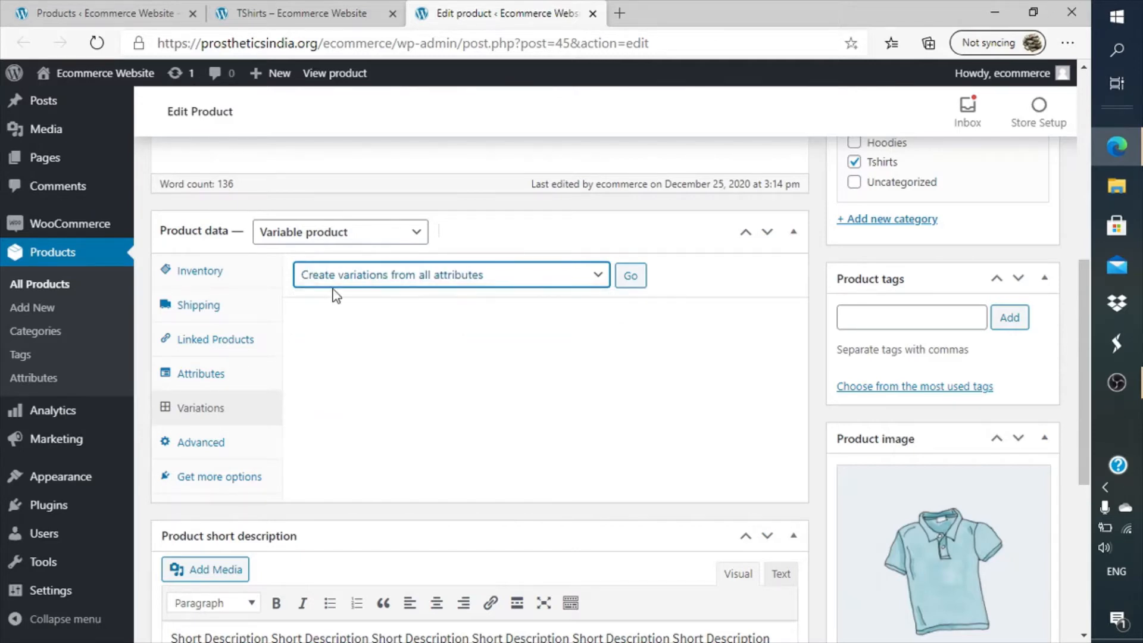
pyautogui.click(632, 278)
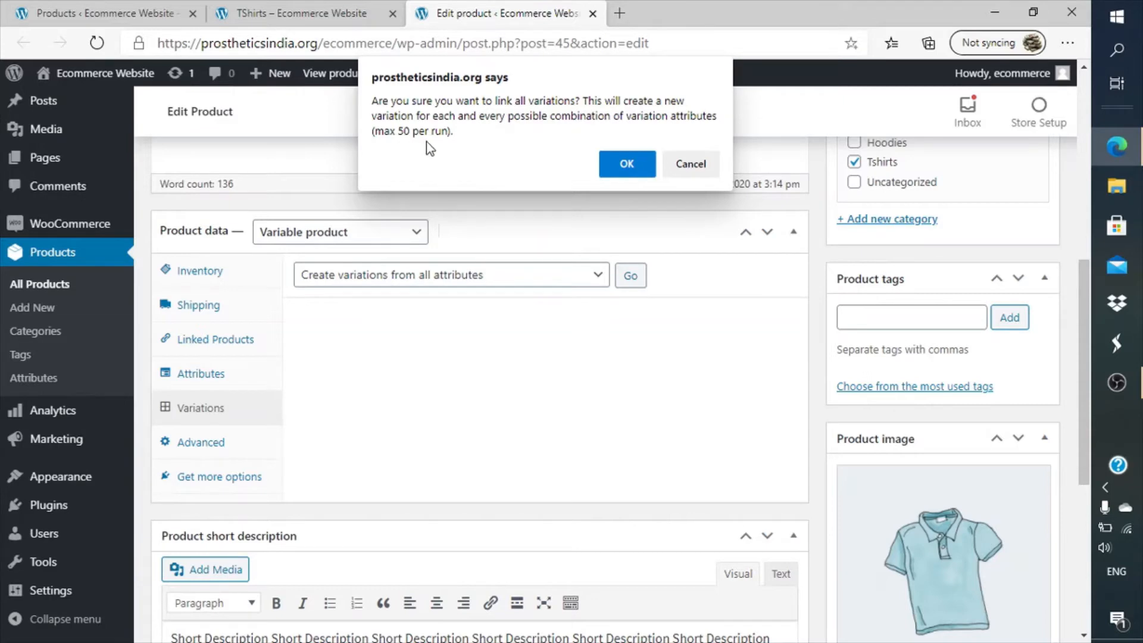
pyautogui.click(626, 164)
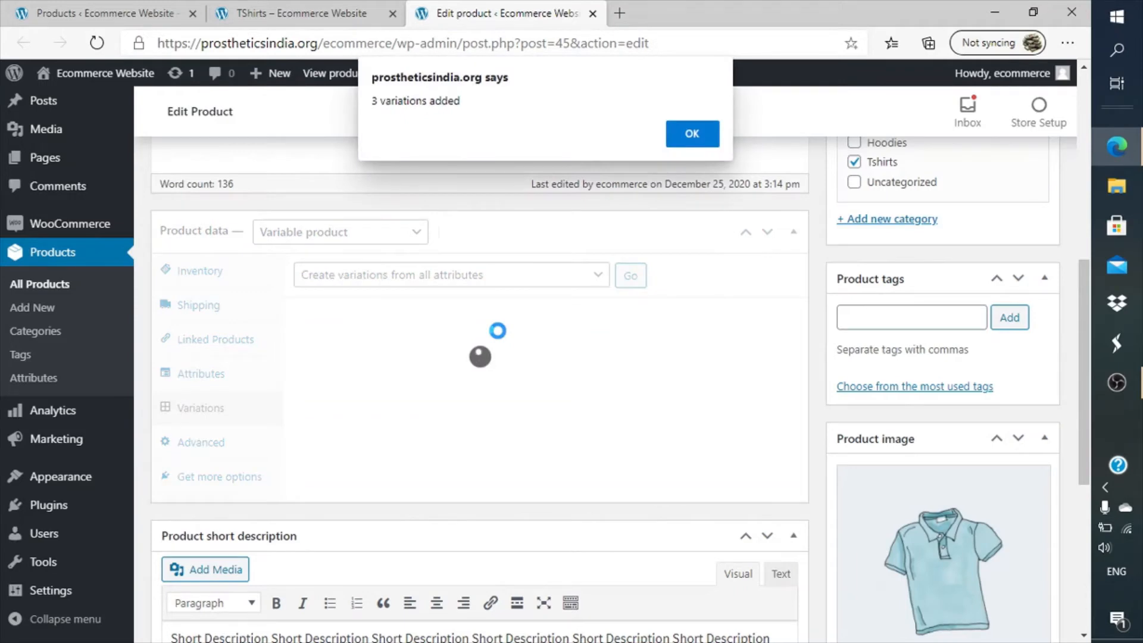
pyautogui.click(693, 136)
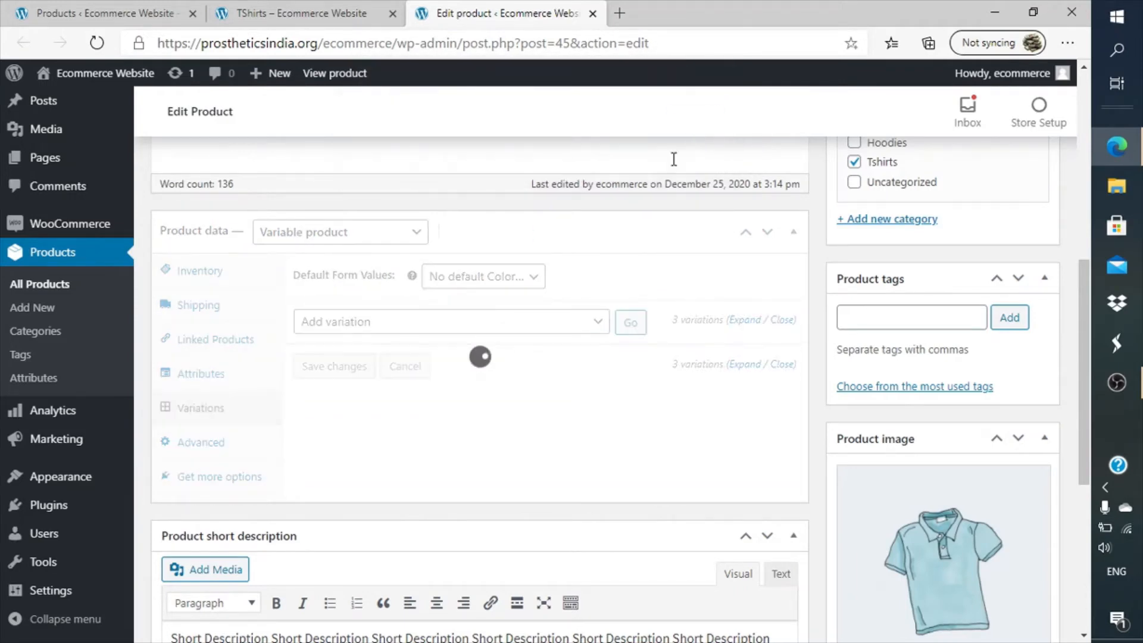
# - Set the Blue variation's regular price to 2000 and its sale price to 900
pyautogui.scroll(-3, 499, 479)
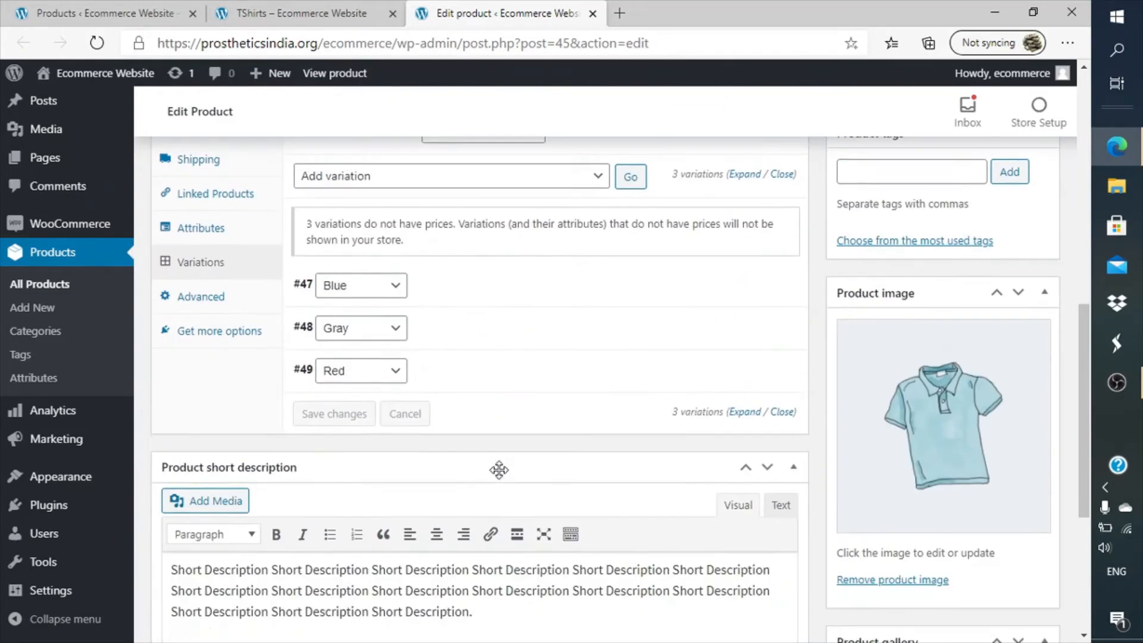
pyautogui.scroll(1, 498, 467)
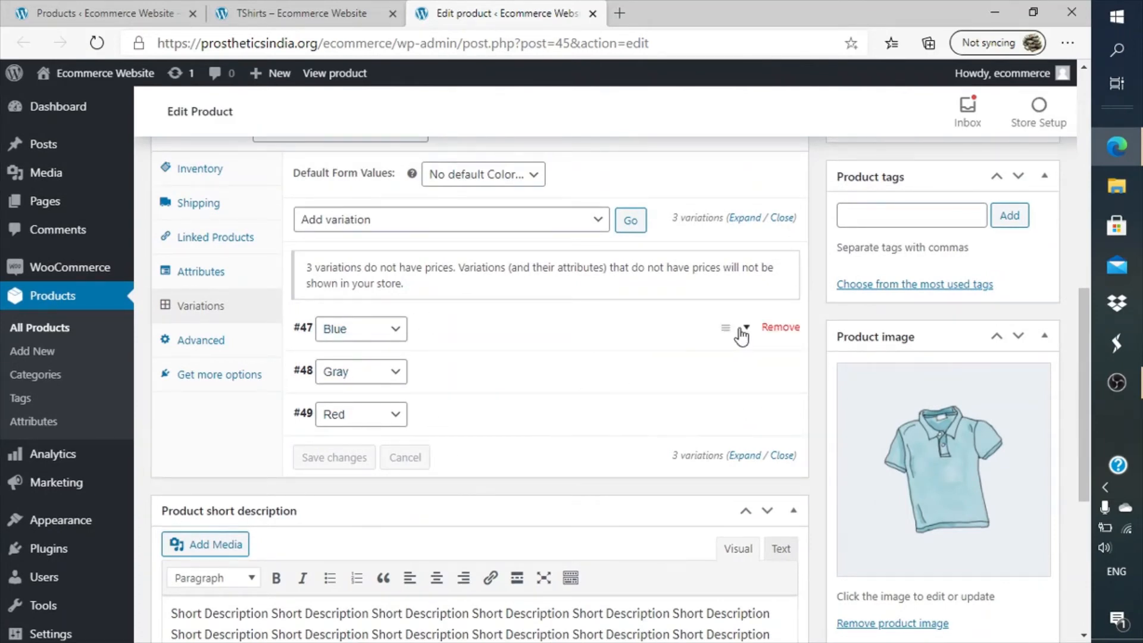
pyautogui.click(747, 331)
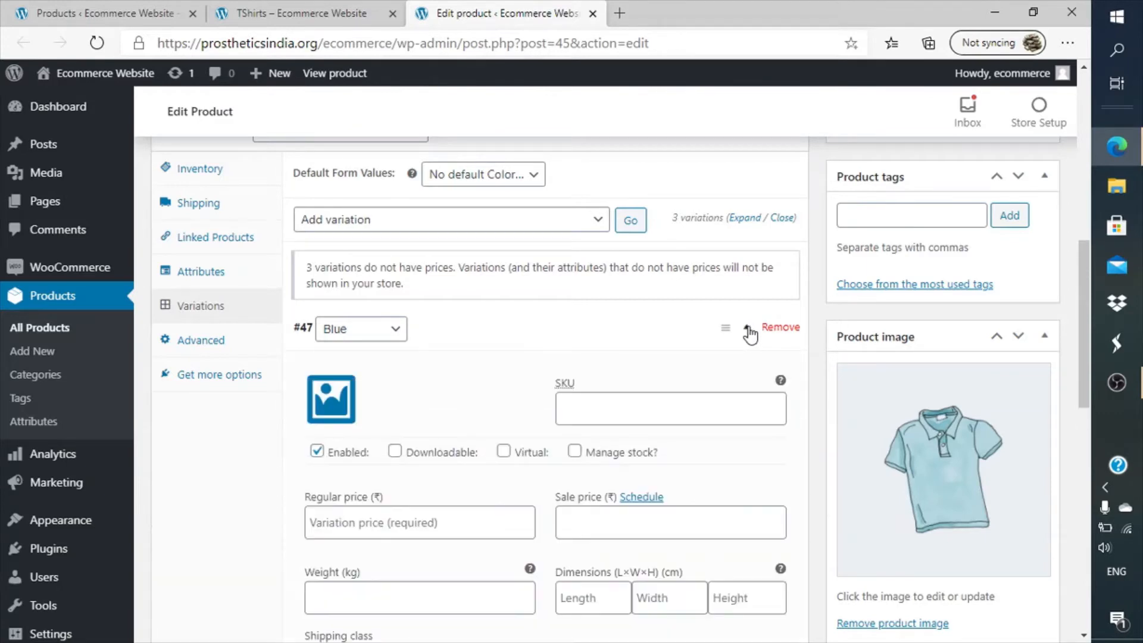
pyautogui.scroll(-1, 639, 381)
pyautogui.scroll(-1, 638, 380)
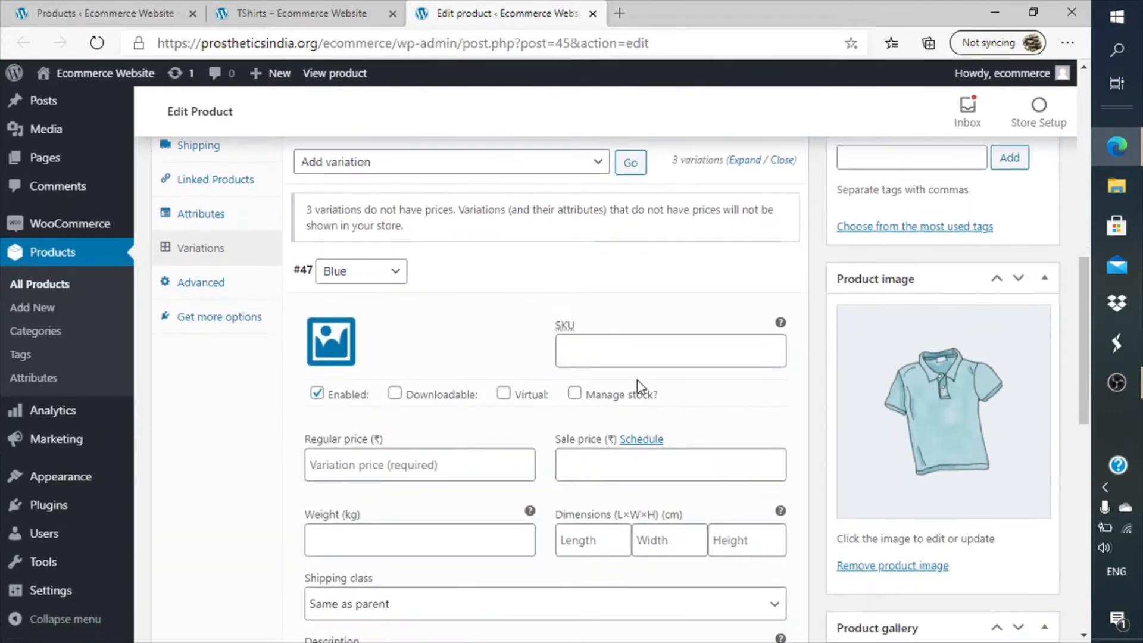
pyautogui.scroll(-5, 562, 400)
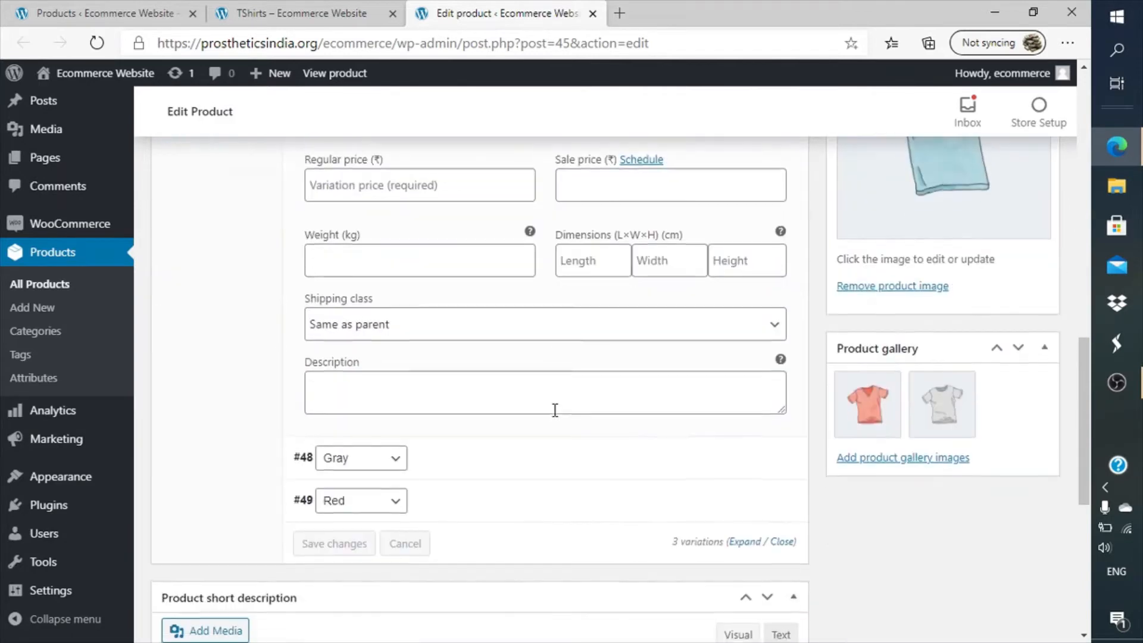
pyautogui.scroll(1, 555, 408)
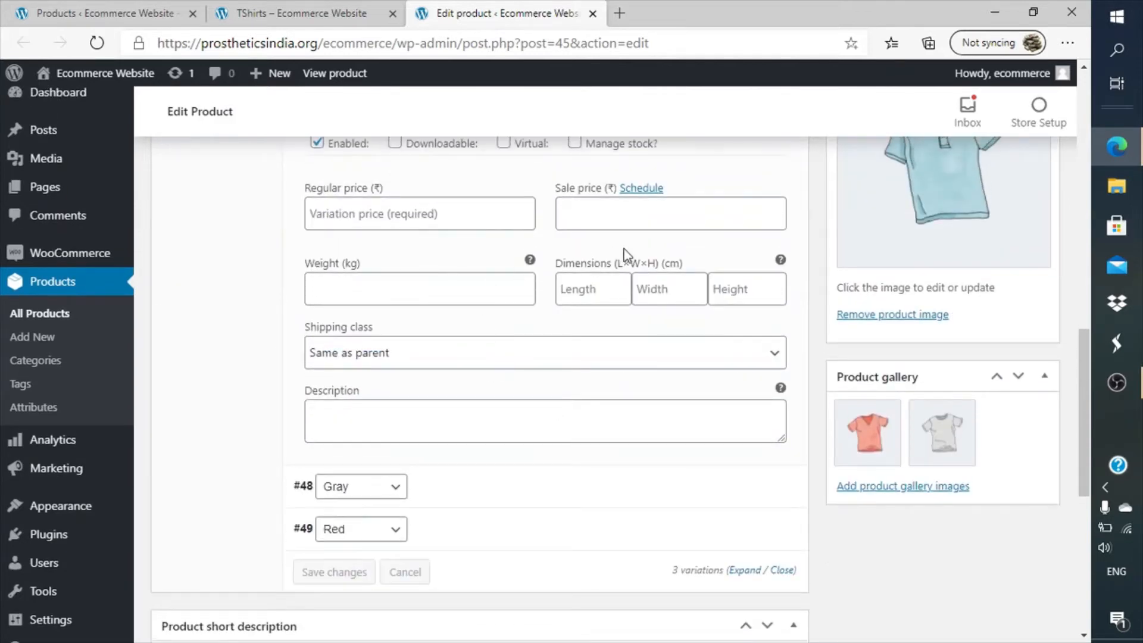
pyautogui.scroll(2, 626, 255)
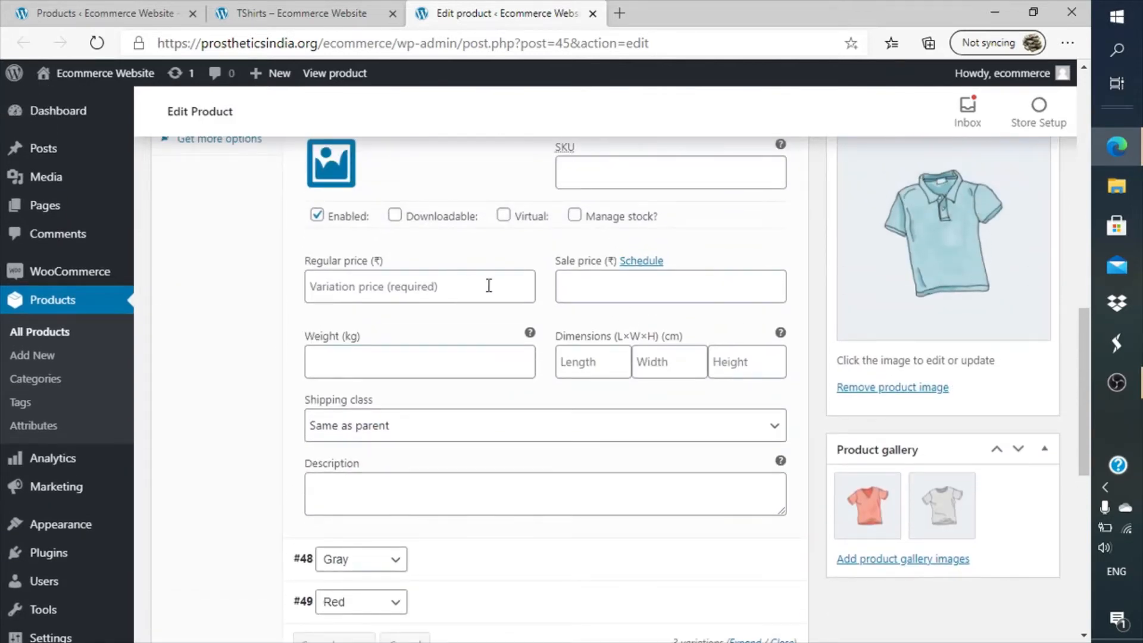
pyautogui.click(488, 286)
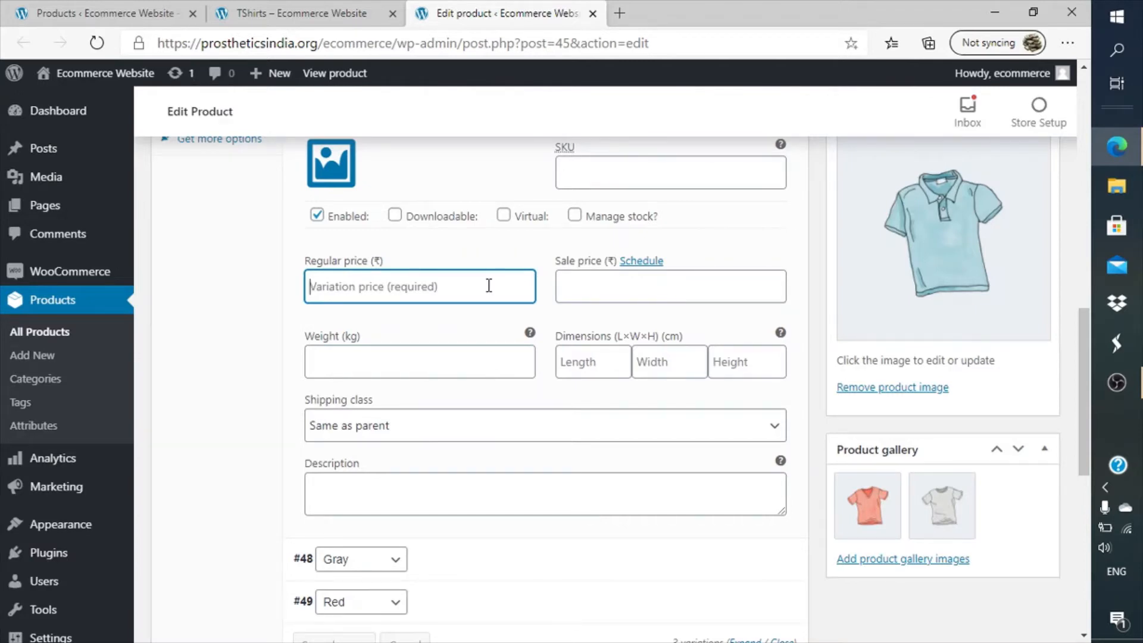
pyautogui.scroll(3, 489, 286)
pyautogui.scroll(-3, 488, 286)
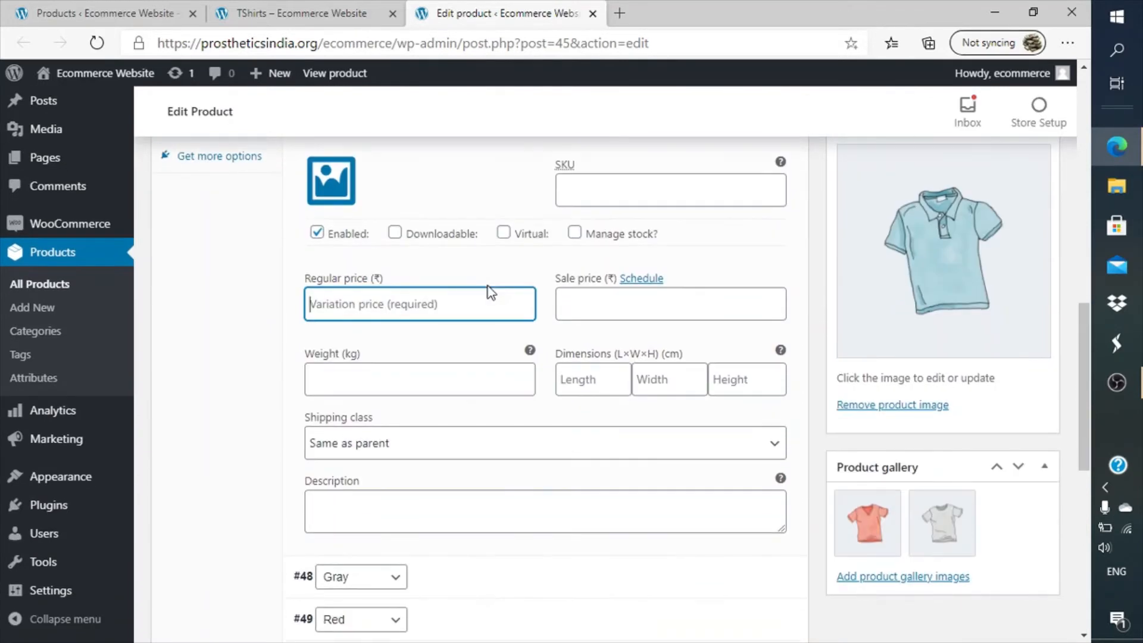
pyautogui.write('2000')
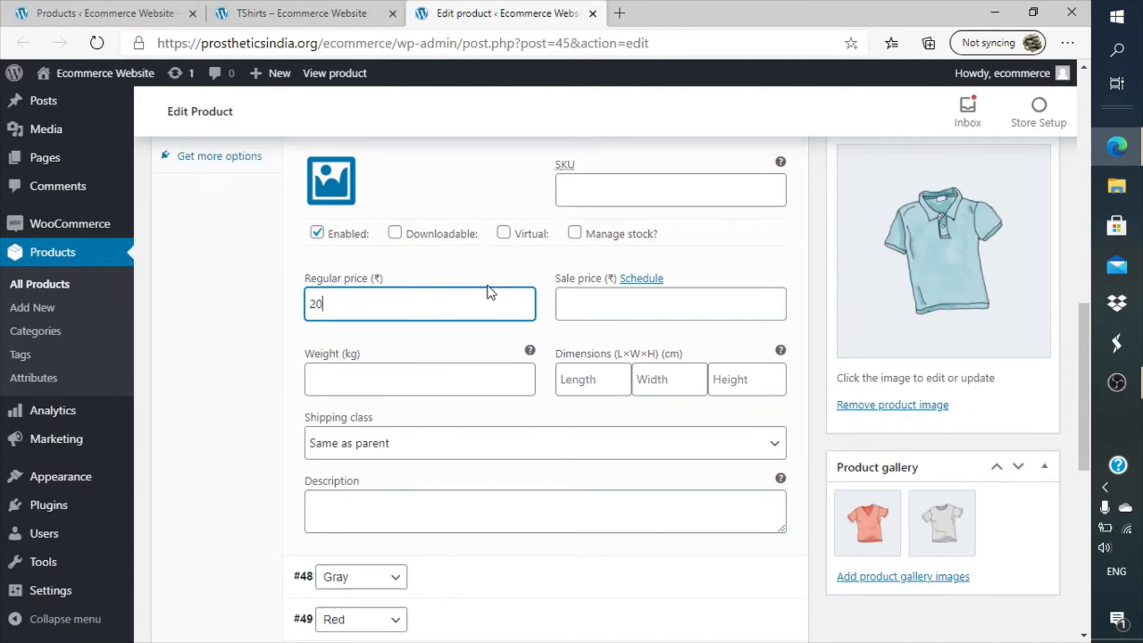
pyautogui.press('Tab')
pyautogui.press('Tab')
pyautogui.write('9000')
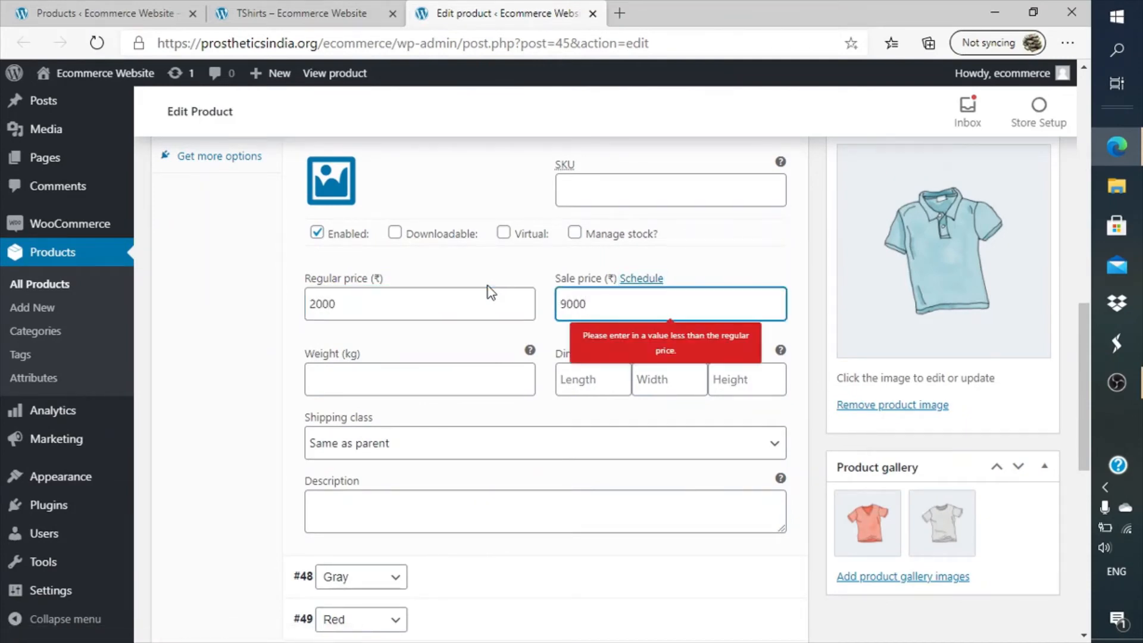
pyautogui.press('BackSpace')
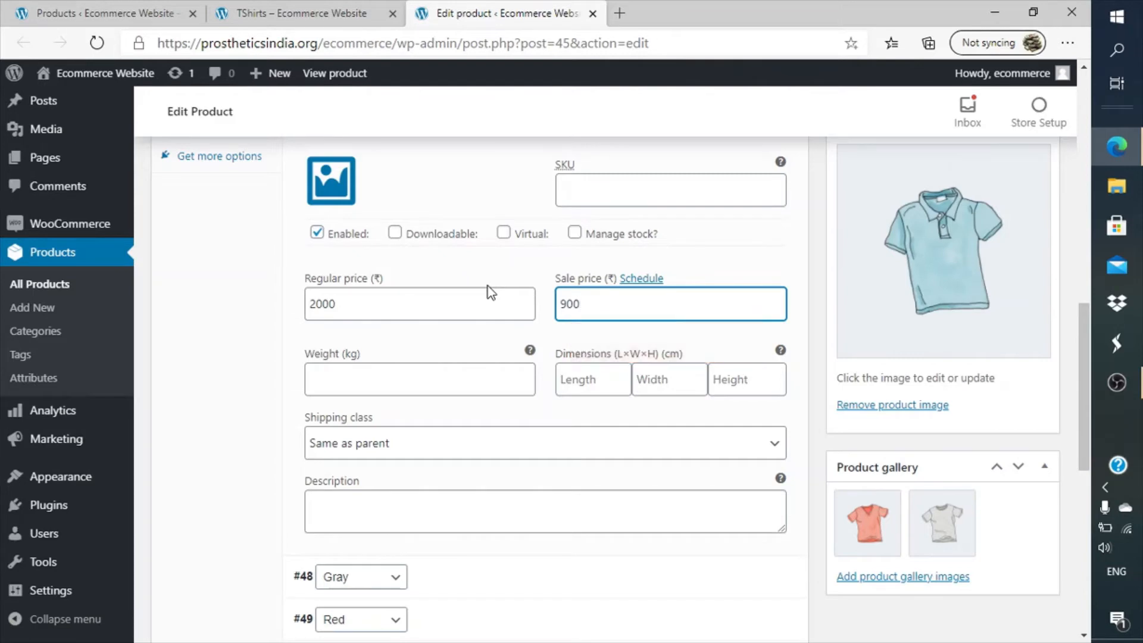
# - Set the Gray variation's regular price to 1200 and its sale price to 800
pyautogui.scroll(-1, 445, 362)
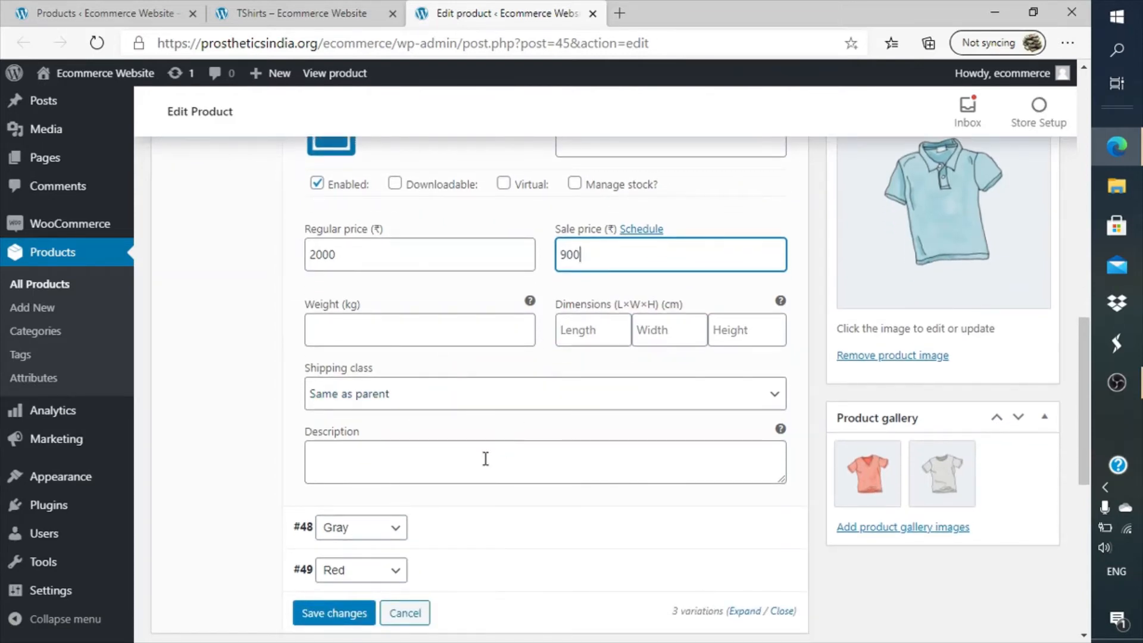
pyautogui.scroll(6, 486, 458)
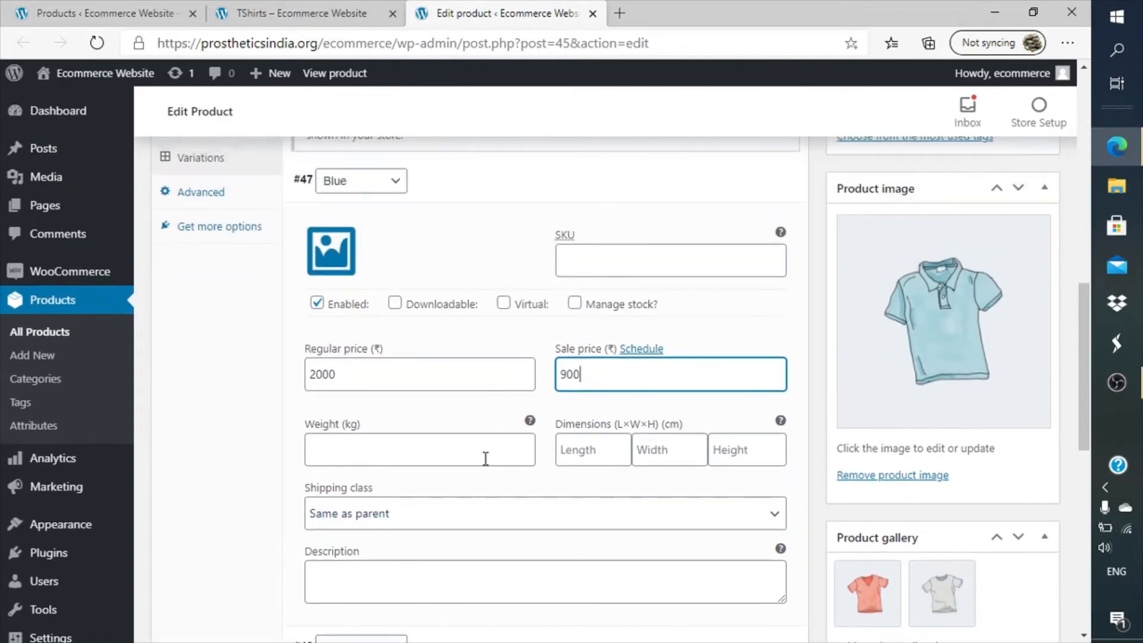
pyautogui.scroll(-4, 485, 460)
pyautogui.scroll(-8, 484, 460)
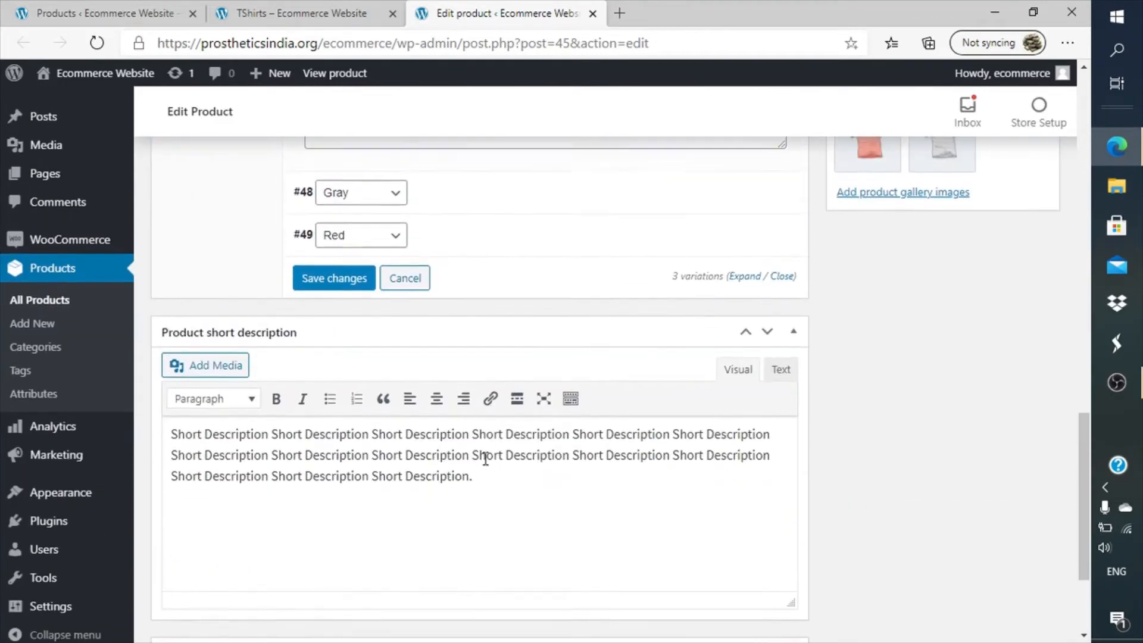
pyautogui.scroll(1, 484, 459)
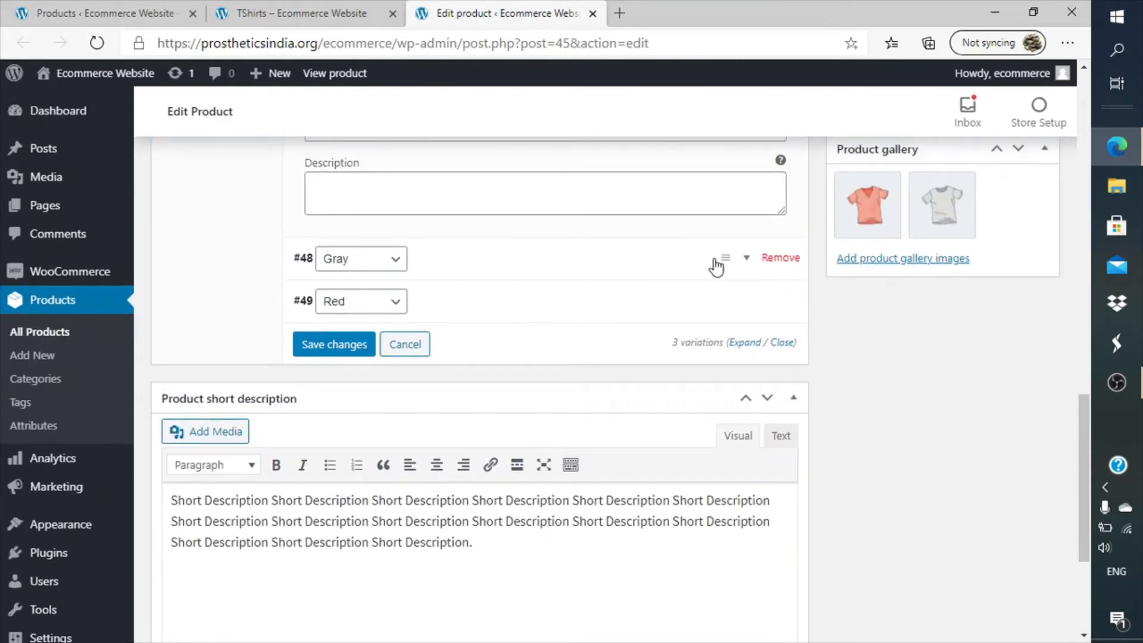
pyautogui.click(750, 262)
pyautogui.scroll(-1, 649, 327)
pyautogui.scroll(-3, 640, 336)
pyautogui.scroll(2, 637, 334)
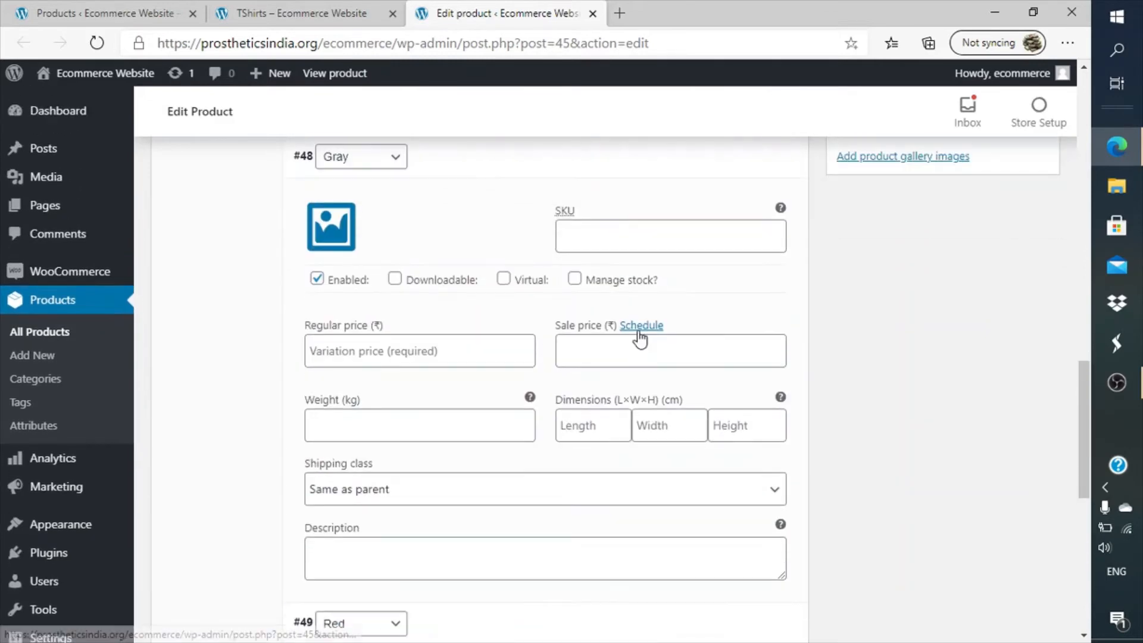
pyautogui.click(486, 336)
pyautogui.write('1200')
pyautogui.press('Tab')
pyautogui.press('Tab')
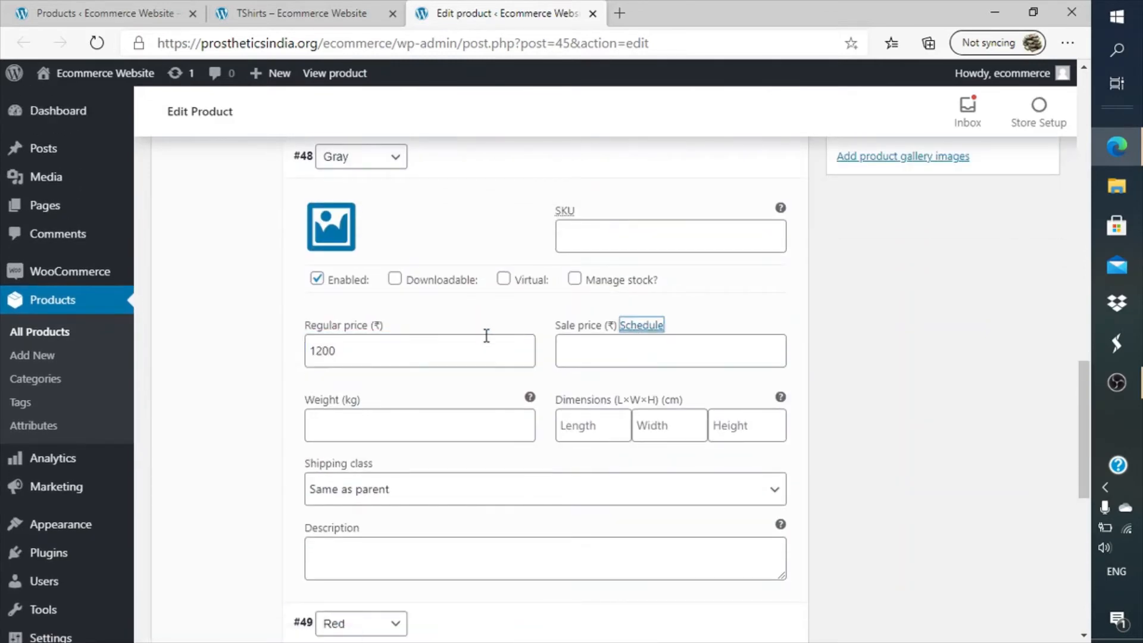
pyautogui.write('800')
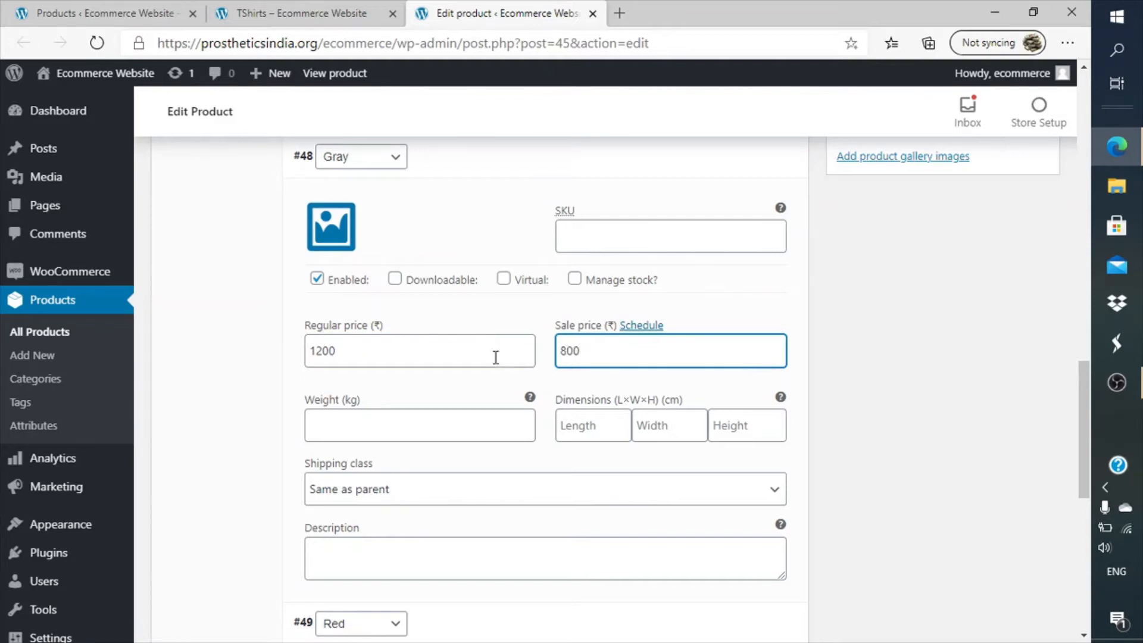
pyautogui.doubleClick(361, 341)
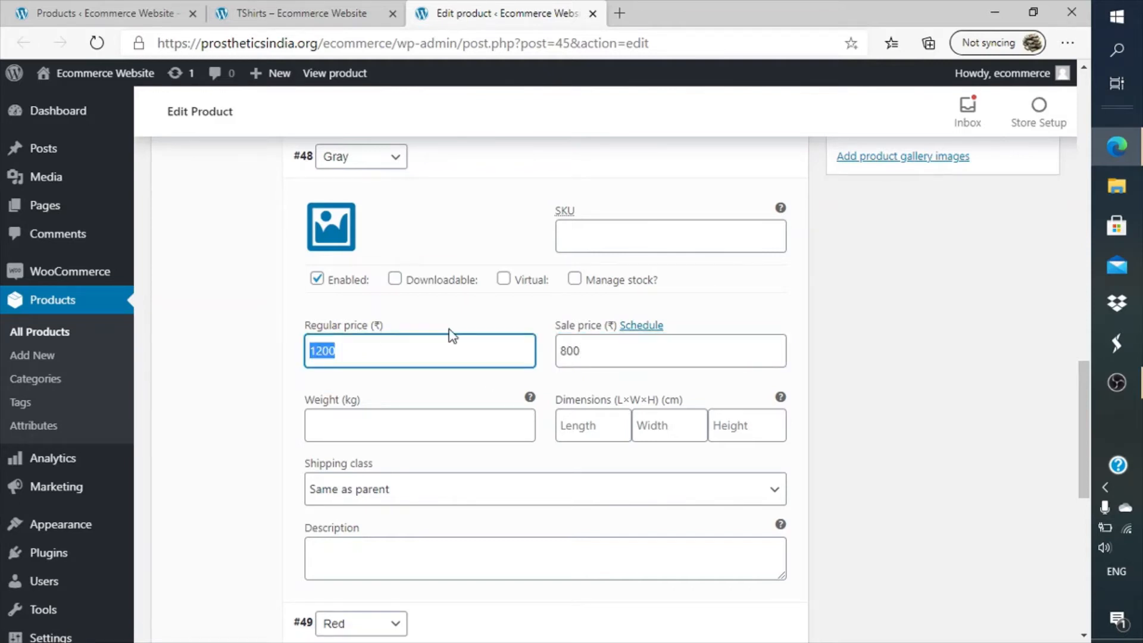
# - Set the Red variation's regular price to 2300 and its sale price to 1000
pyautogui.scroll(-5, 452, 336)
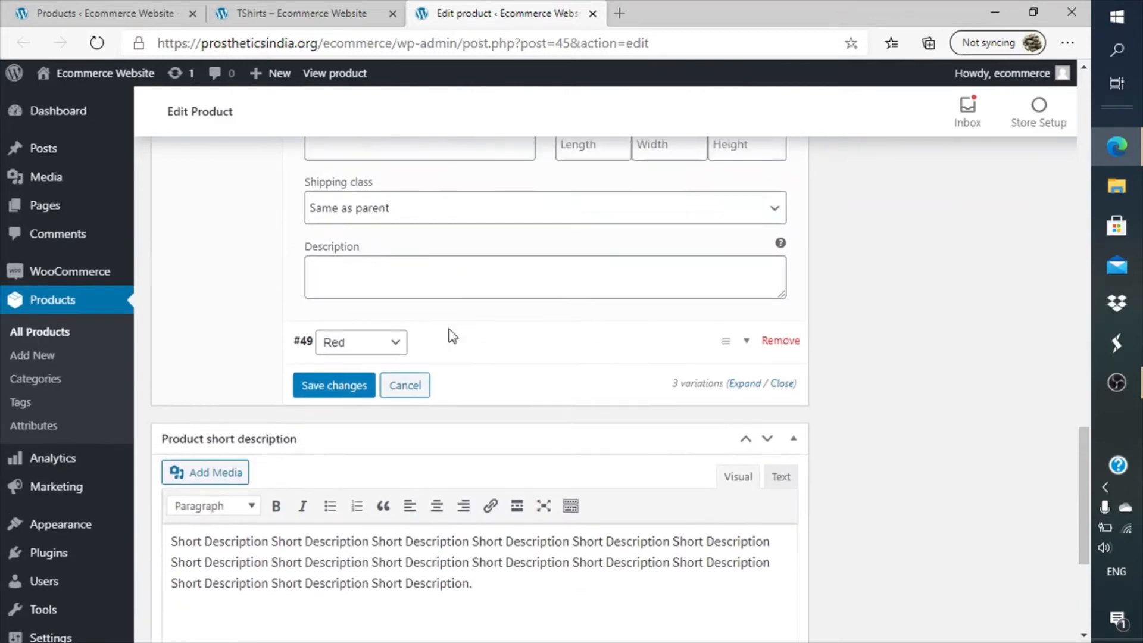
pyautogui.scroll(1, 451, 335)
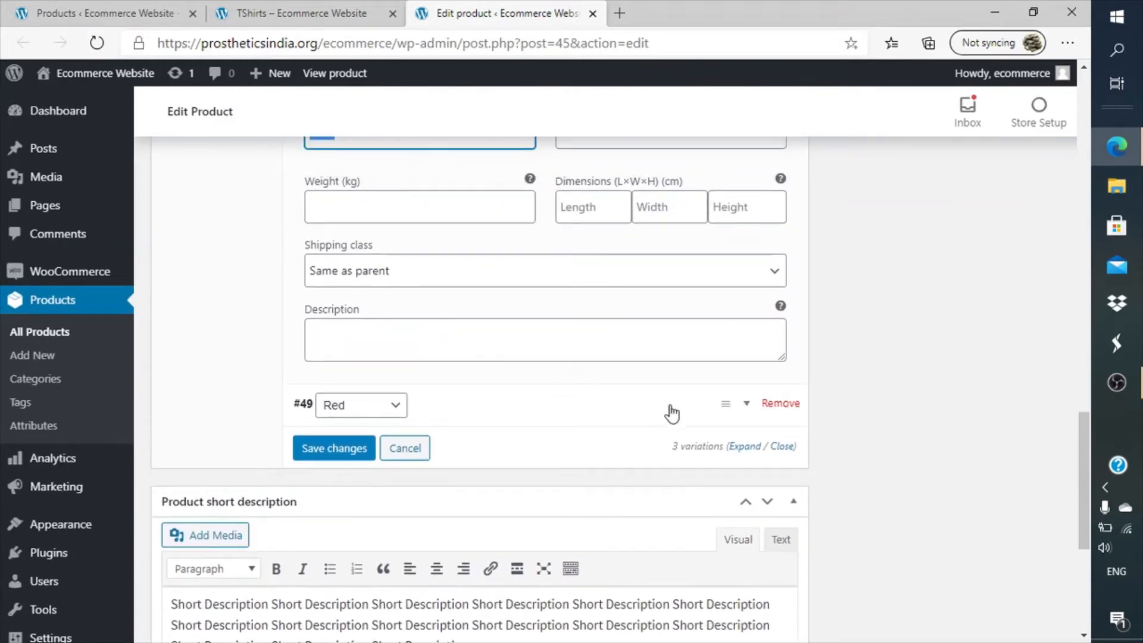
pyautogui.click(532, 411)
pyautogui.scroll(-4, 627, 441)
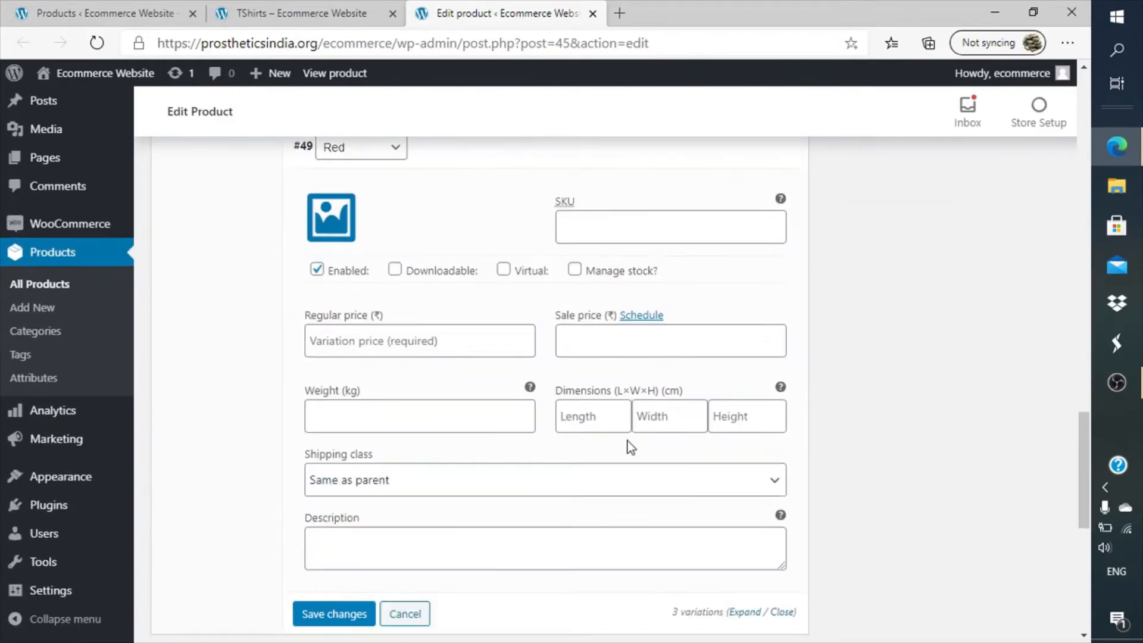
pyautogui.scroll(1, 628, 441)
pyautogui.click(476, 371)
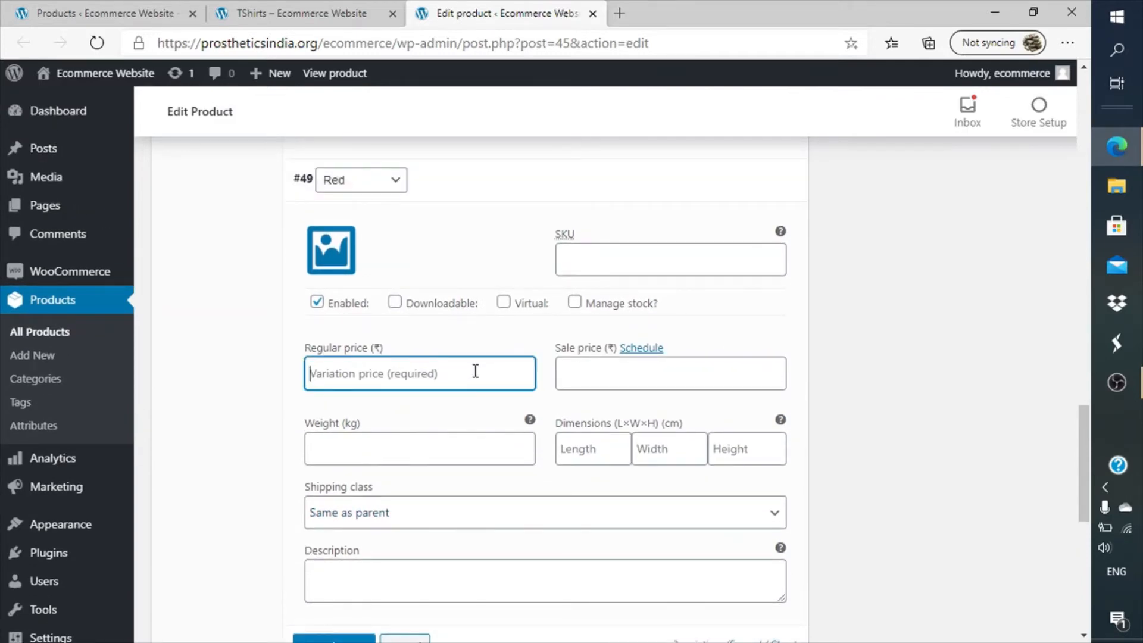
pyautogui.write('2300')
pyautogui.press('Tab')
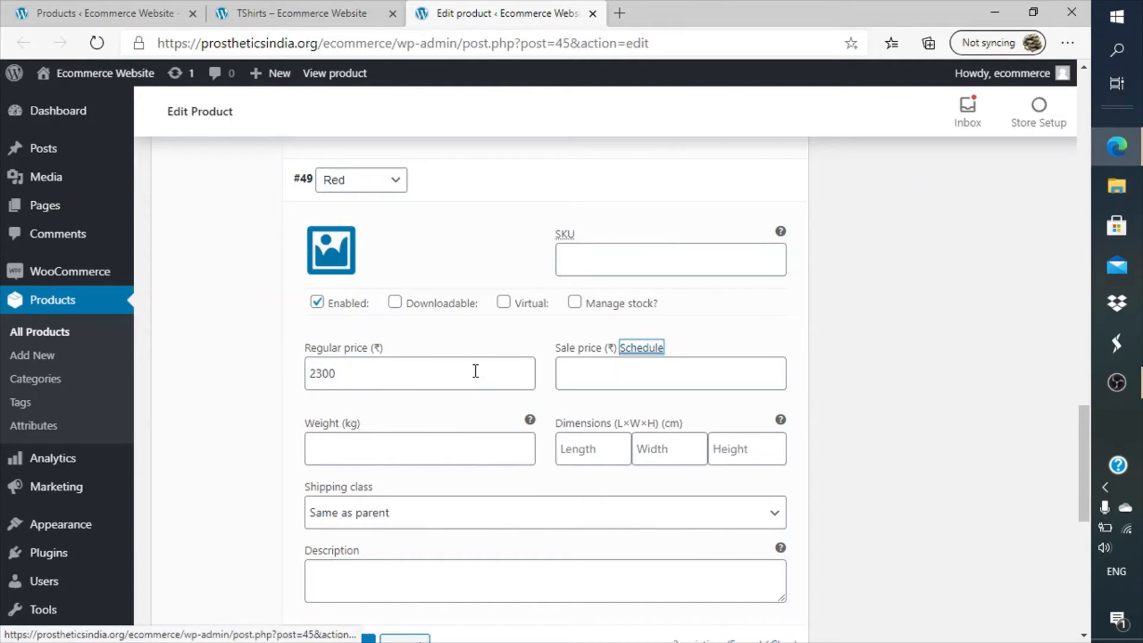
pyautogui.press('Tab')
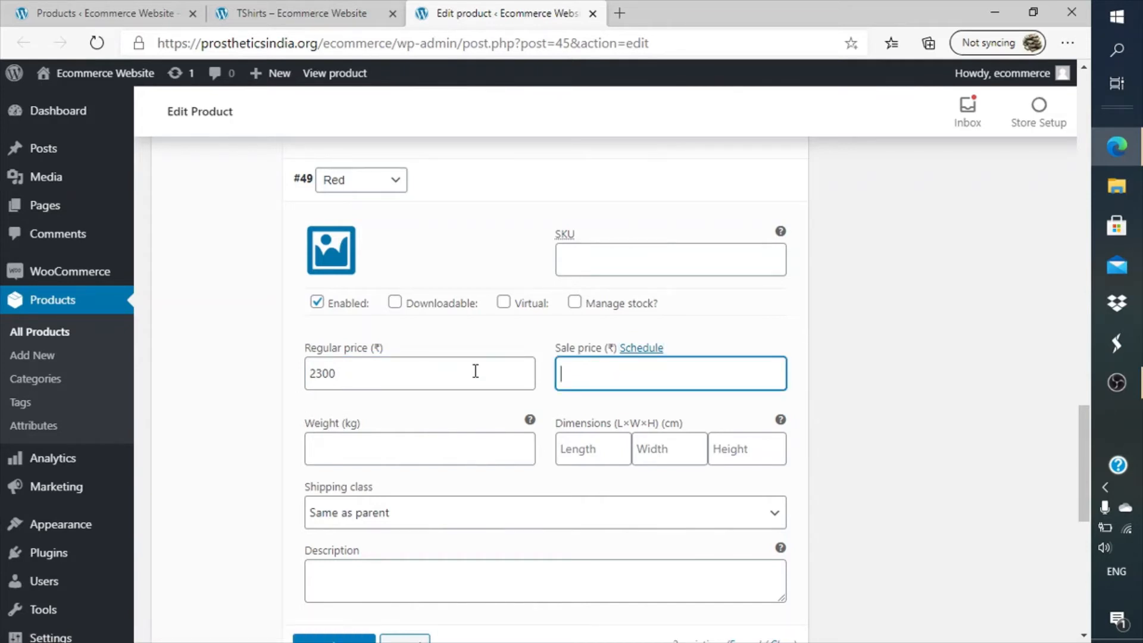
pyautogui.write('1000')
# - Save the price changes for the TShirts product's color variations
pyautogui.scroll(-5, 649, 411)
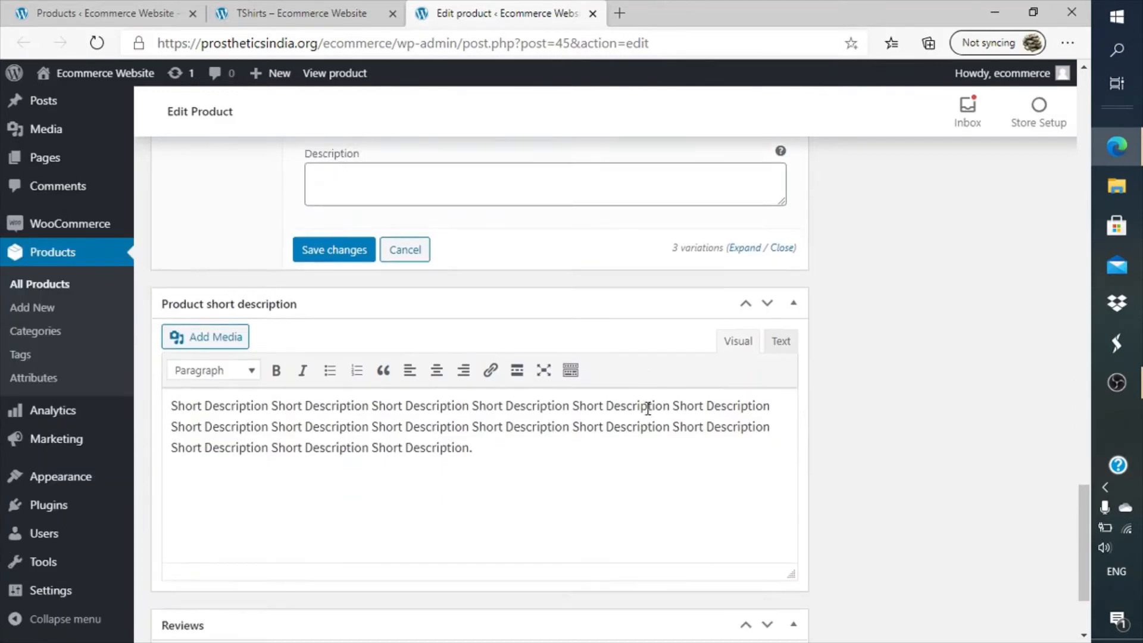
pyautogui.click(361, 305)
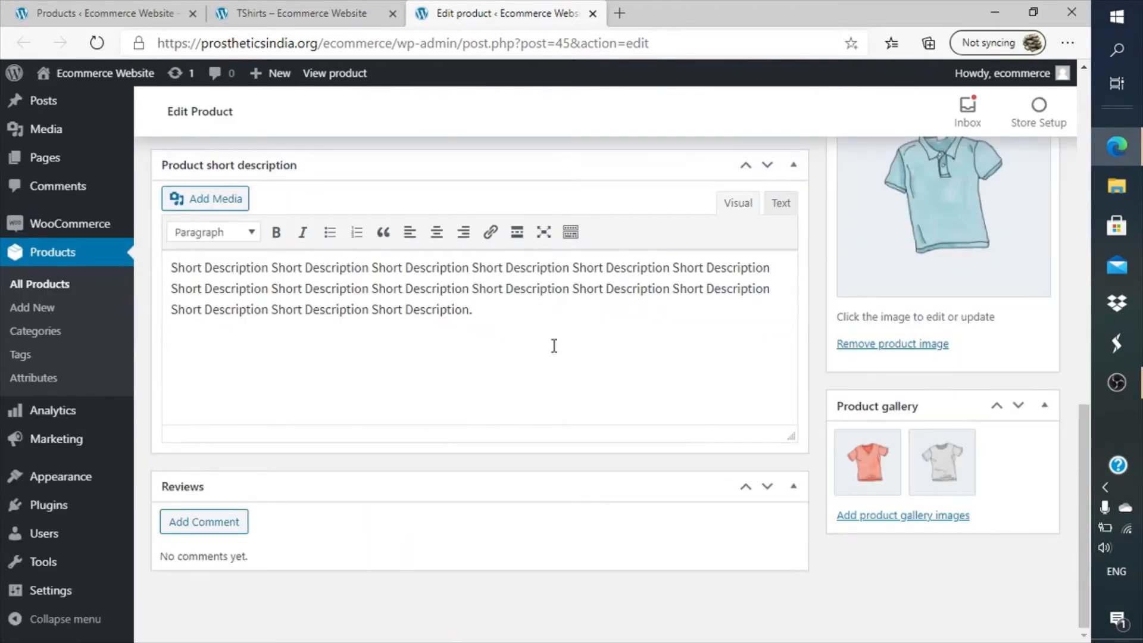
pyautogui.scroll(7, 554, 346)
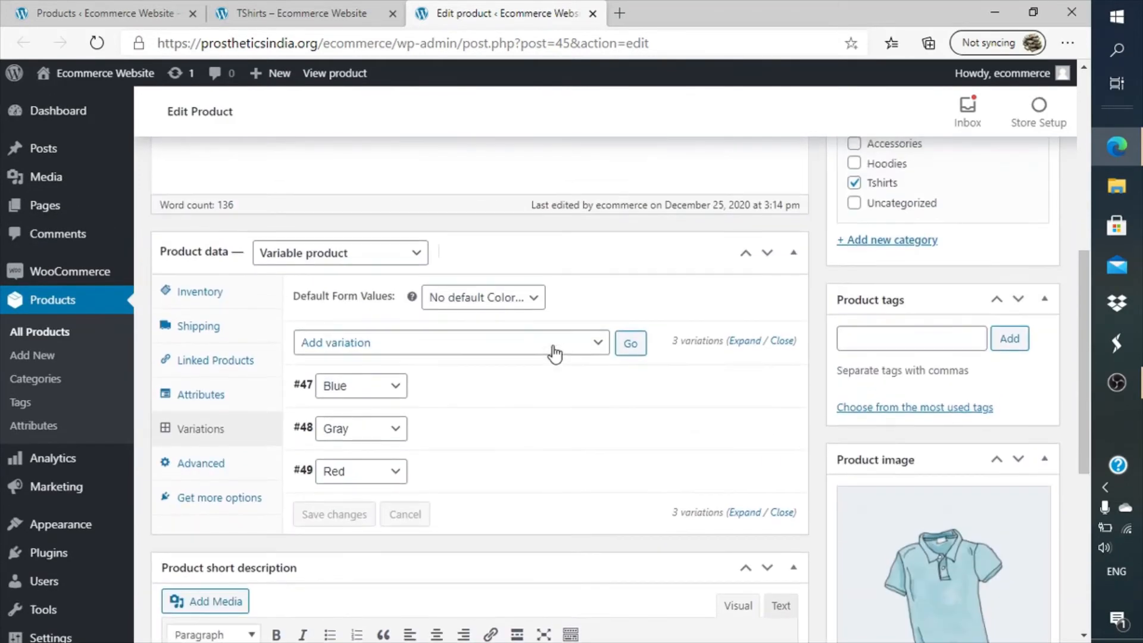
# - Update the TShirts product and reload its page on the store
pyautogui.scroll(5, 924, 334)
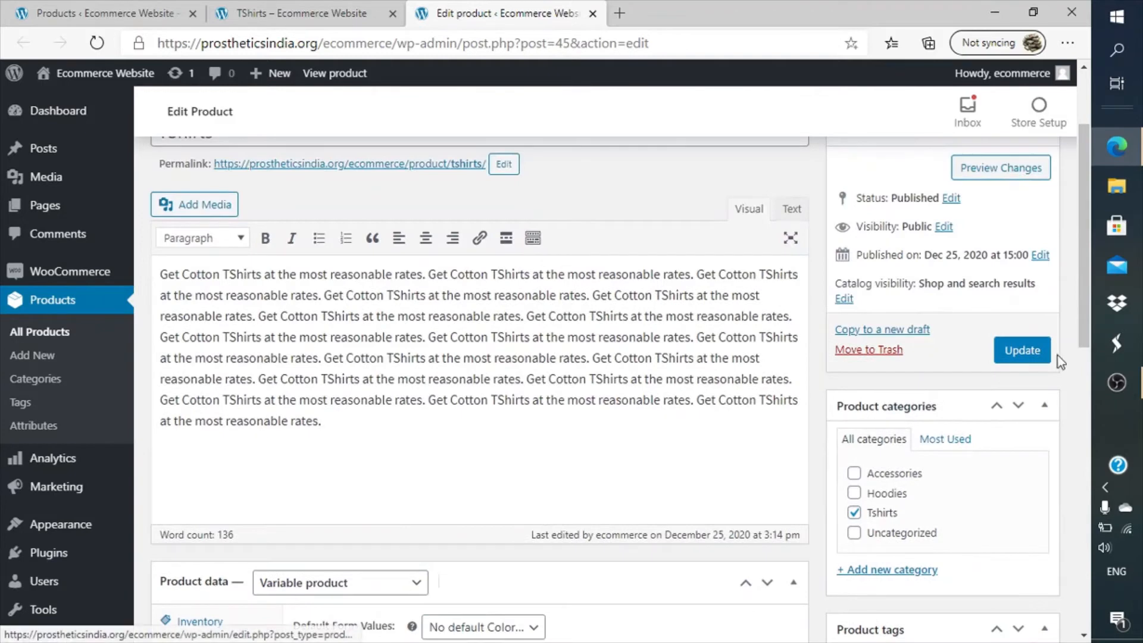
pyautogui.click(1022, 351)
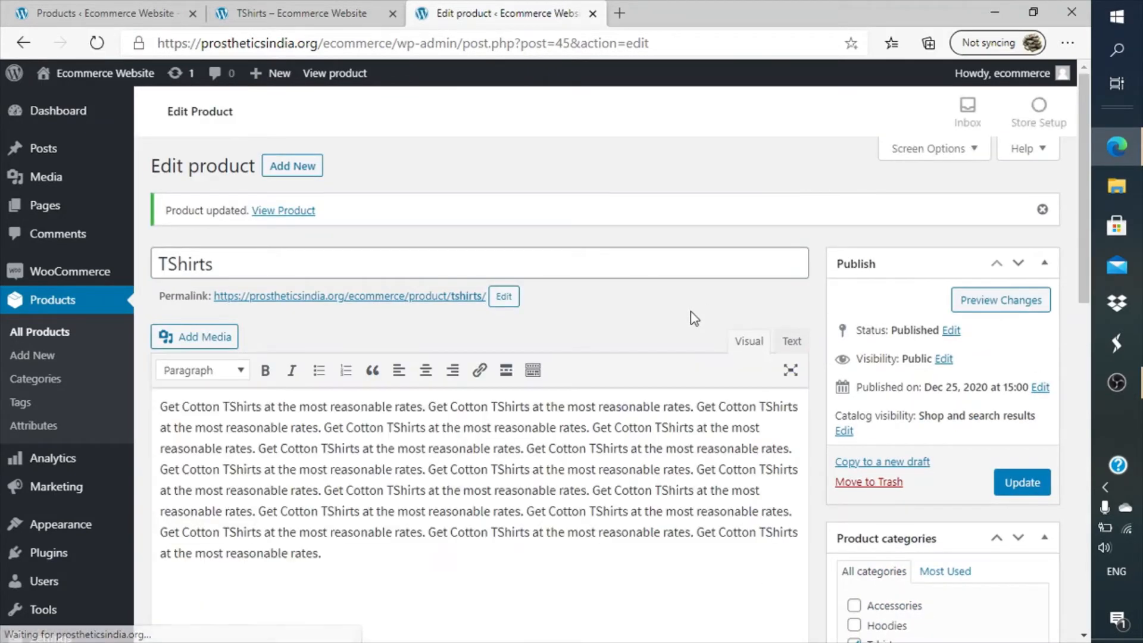
pyautogui.click(294, 4)
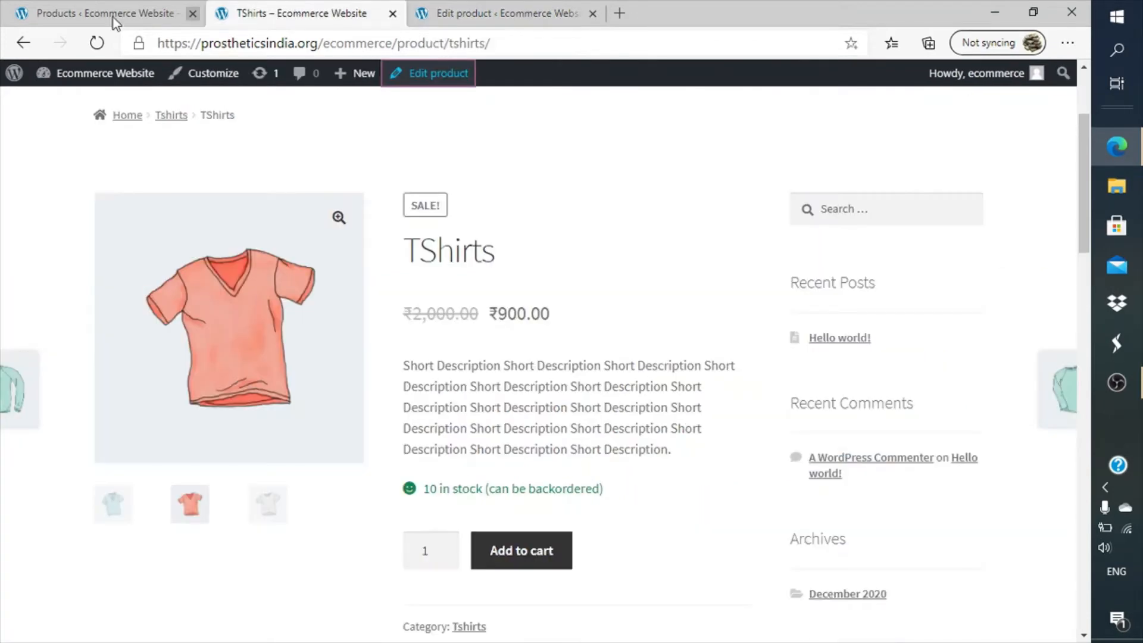
pyautogui.click(107, 37)
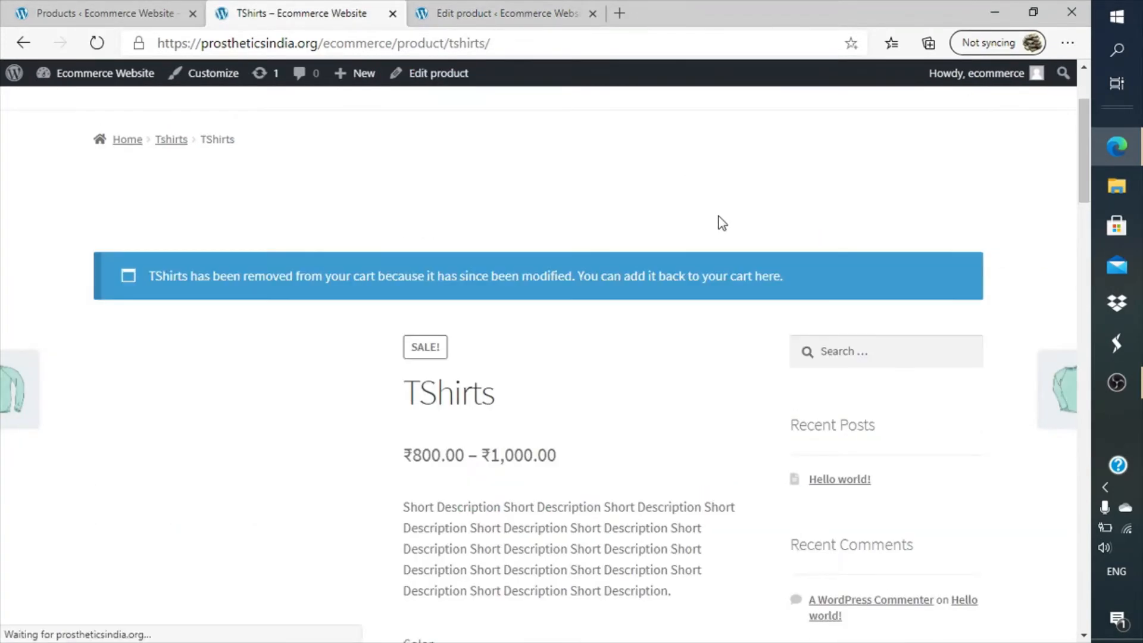
# - Check the prices of the Blue, Gray and Red options on the TShirts store page, and reset the color choice
pyautogui.scroll(-10, 658, 386)
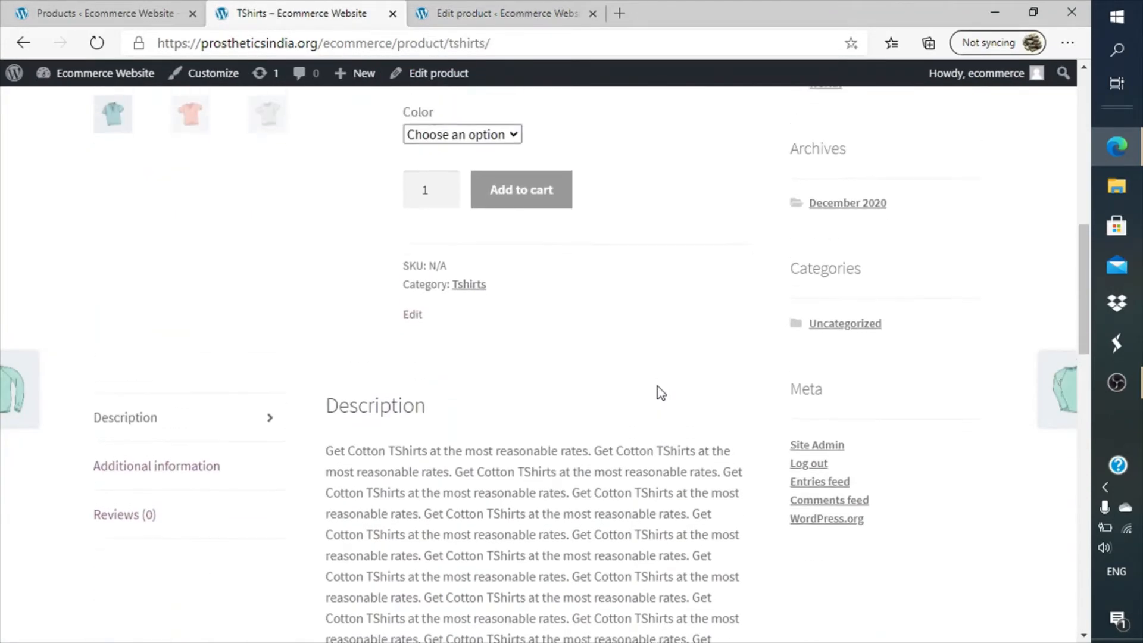
pyautogui.scroll(2, 659, 387)
pyautogui.scroll(1, 658, 387)
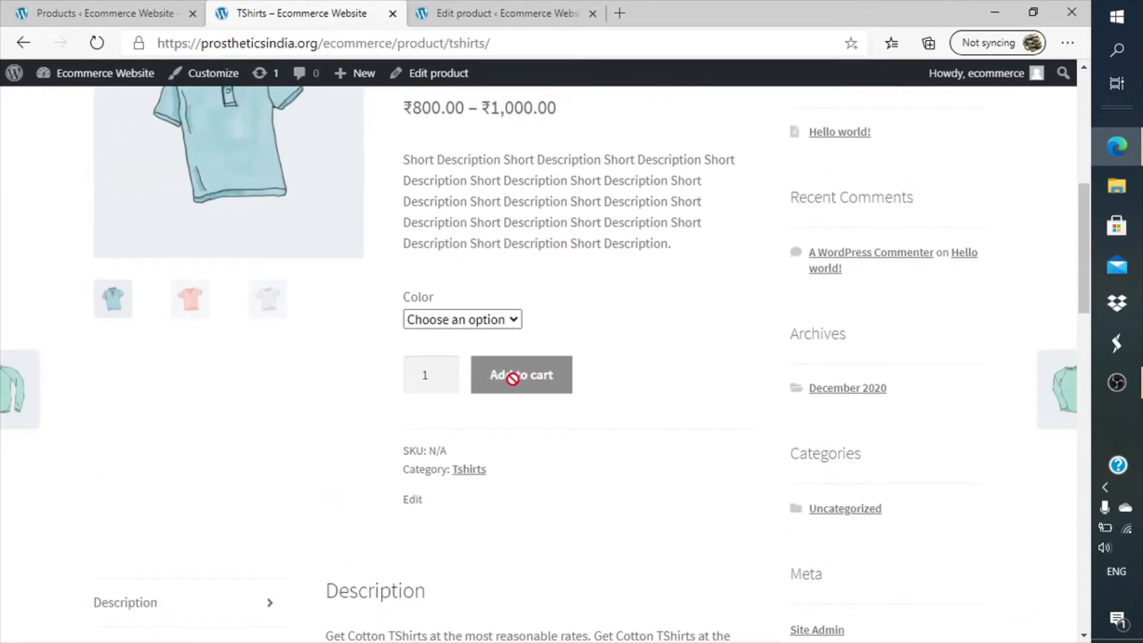
pyautogui.click(494, 320)
pyautogui.click(481, 359)
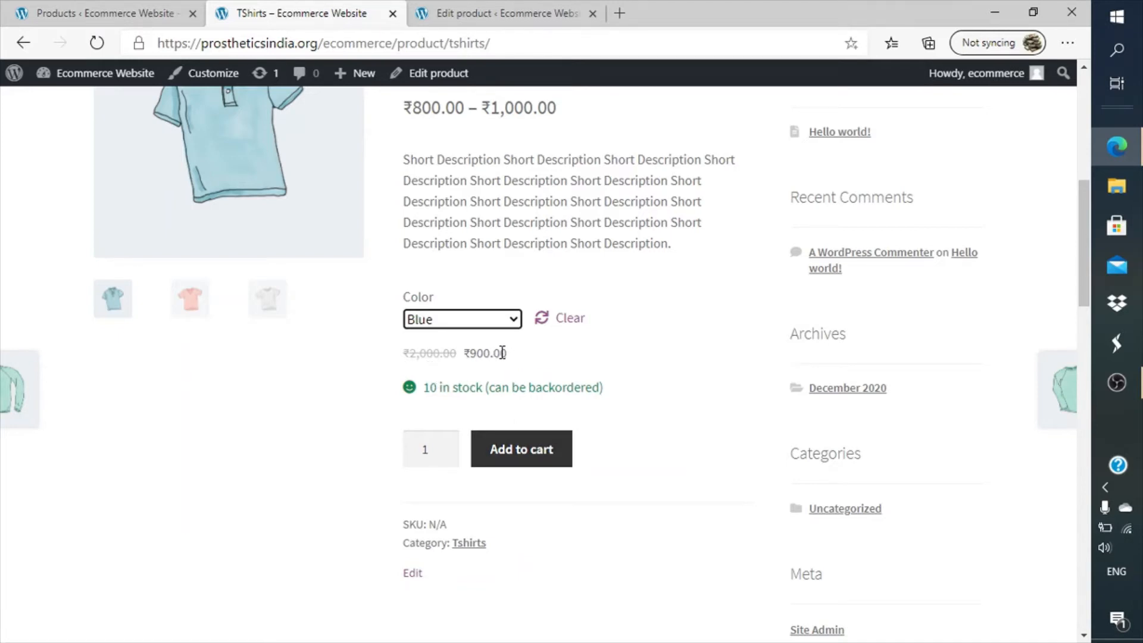
pyautogui.click(513, 322)
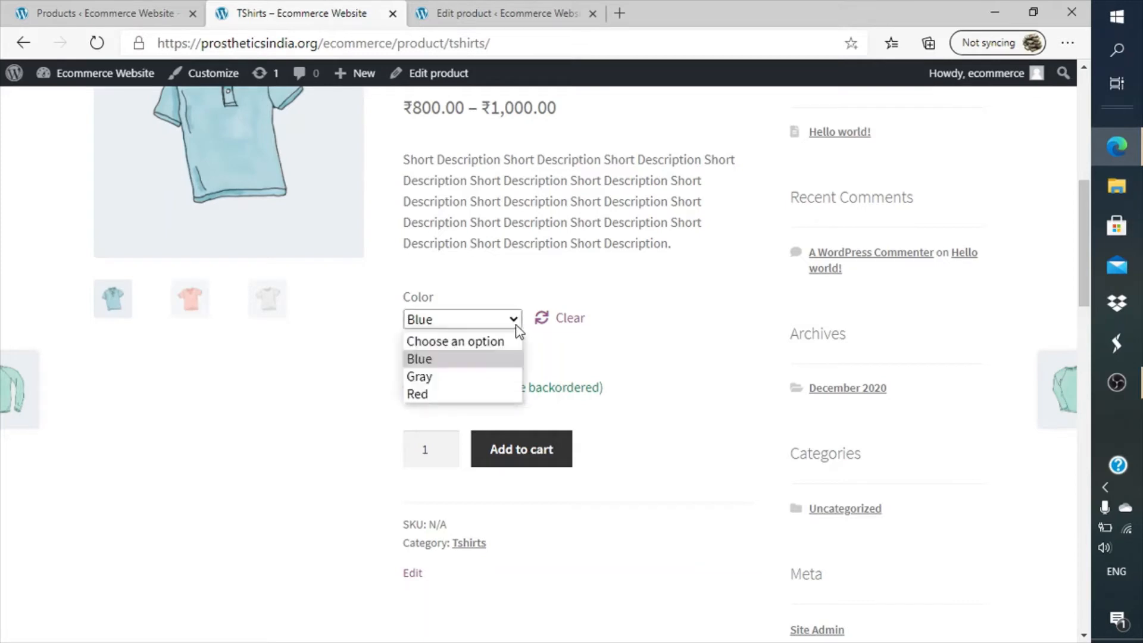
pyautogui.click(487, 376)
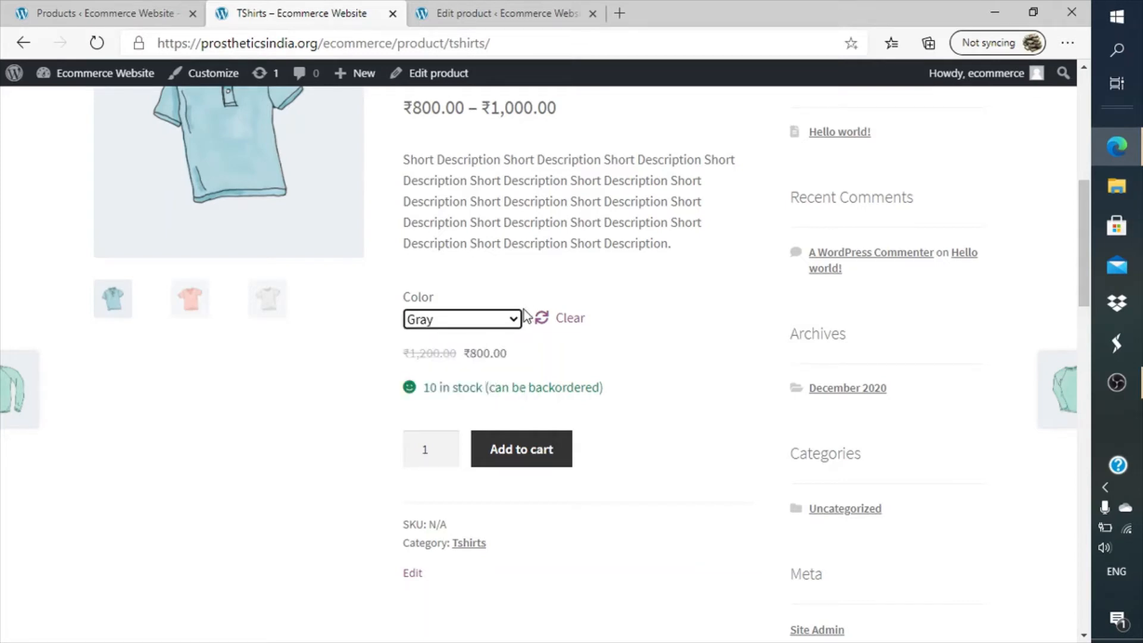
pyautogui.click(514, 323)
pyautogui.click(476, 391)
pyautogui.click(469, 322)
pyautogui.click(468, 338)
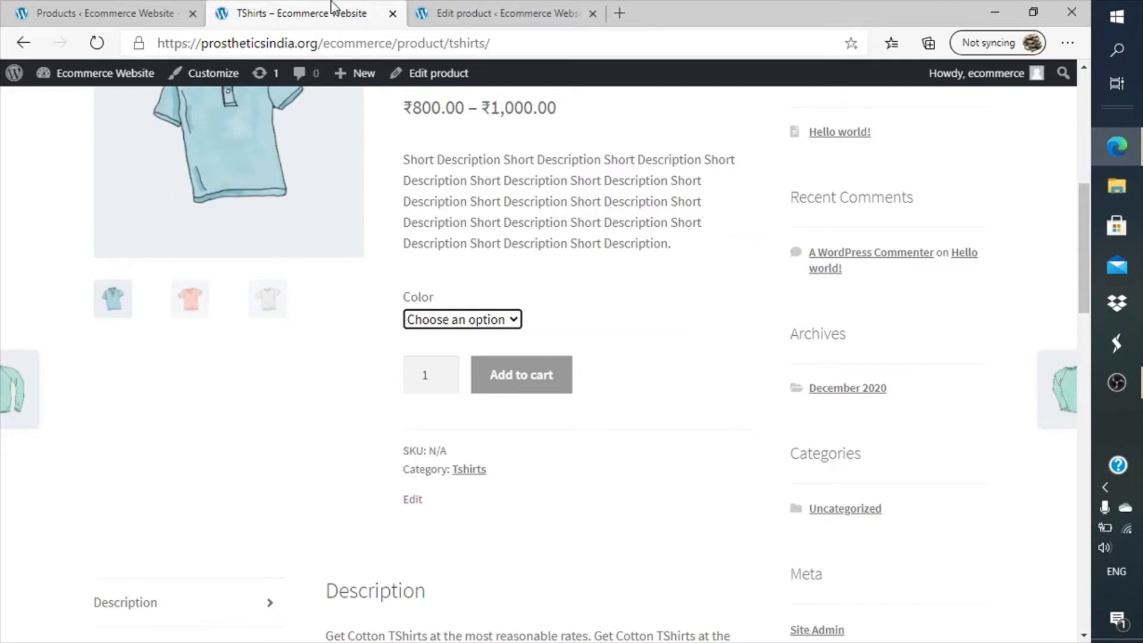
# - Add a global product attribute named Size with the slug size and archives enabled
pyautogui.click(179, 11)
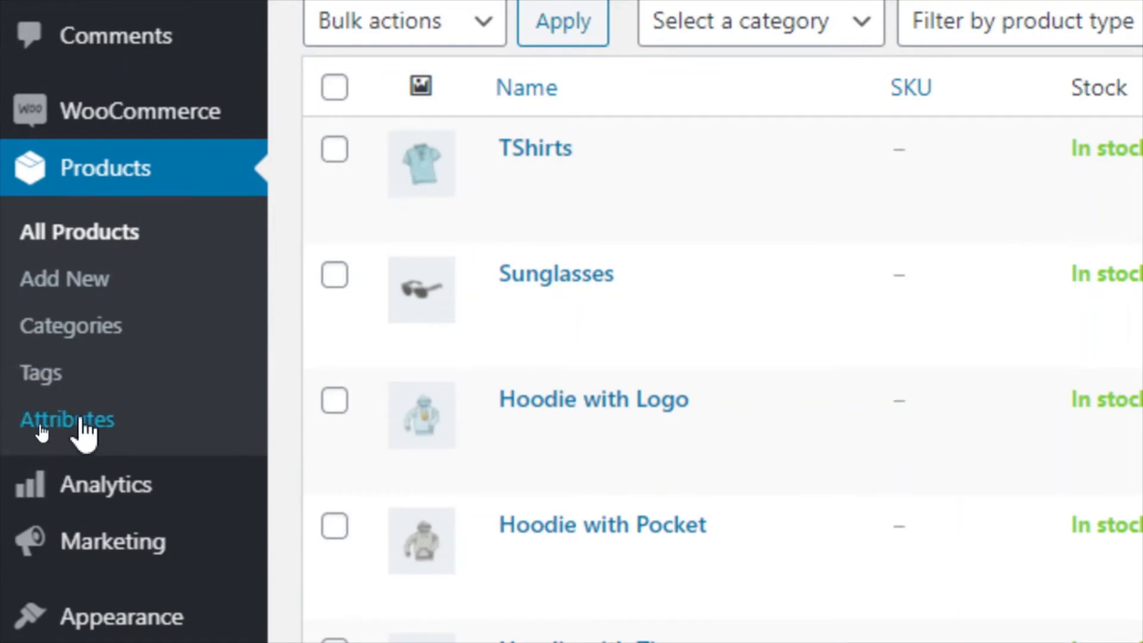
pyautogui.click(84, 433)
pyautogui.scroll(-1, 83, 433)
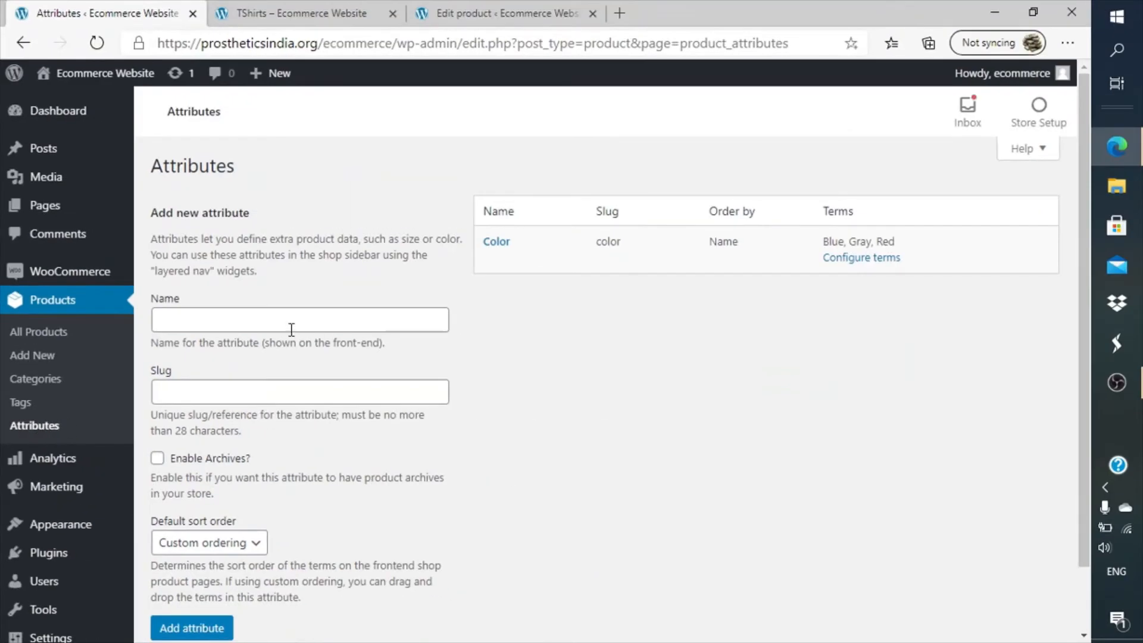
pyautogui.moveTo(485, 262)
pyautogui.click(391, 310)
pyautogui.write('Siz')
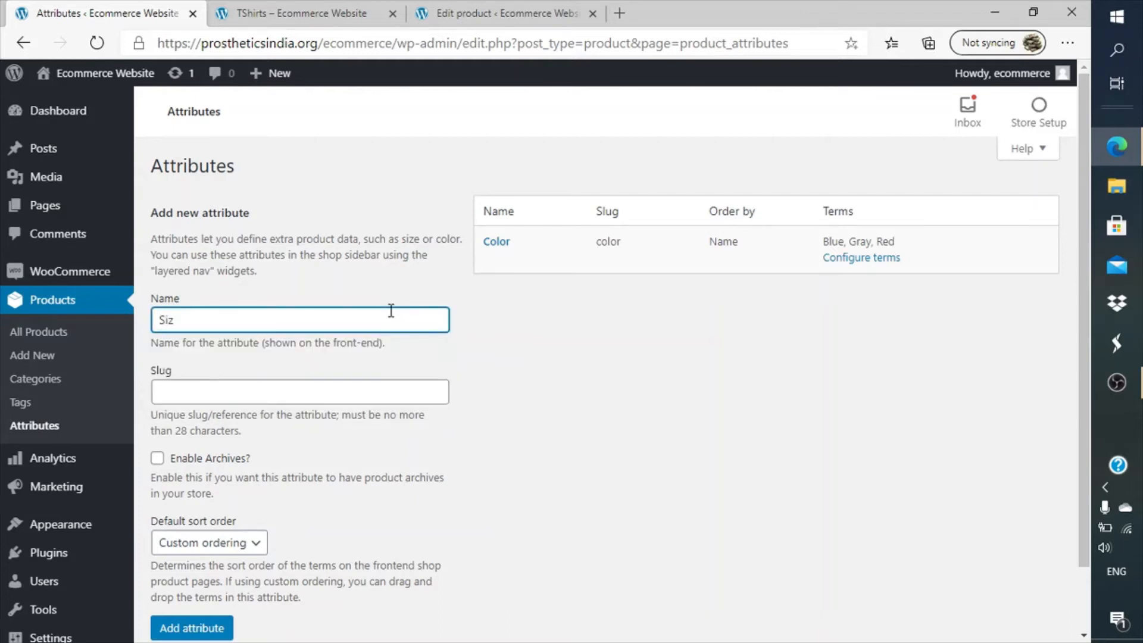
pyautogui.write('e')
pyautogui.press('Tab')
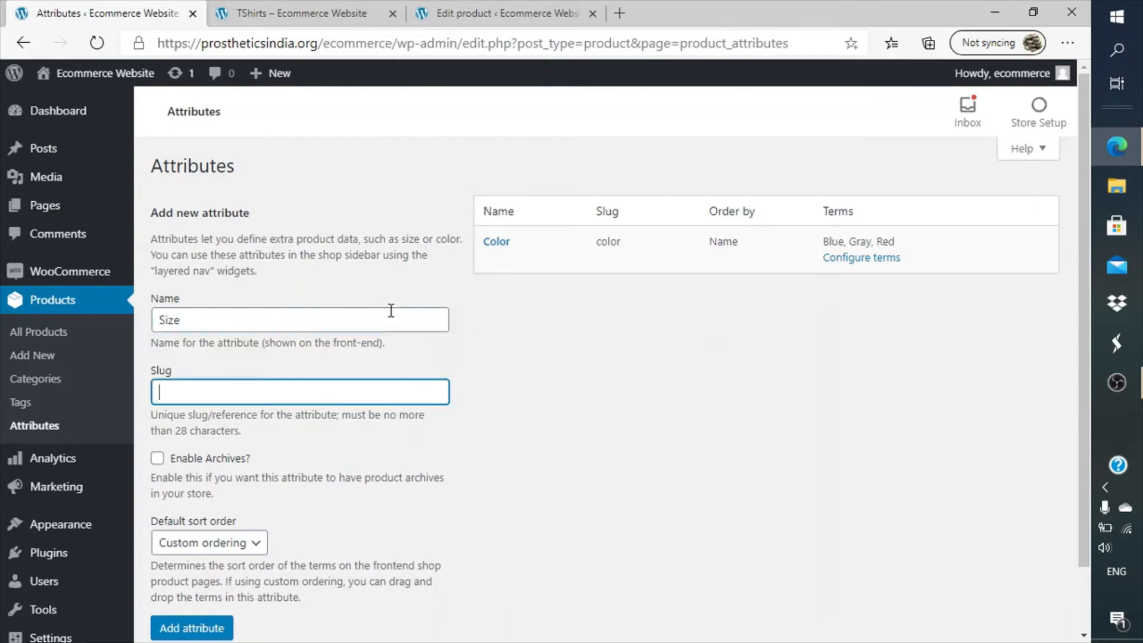
pyautogui.write('size')
pyautogui.scroll(-1, 453, 408)
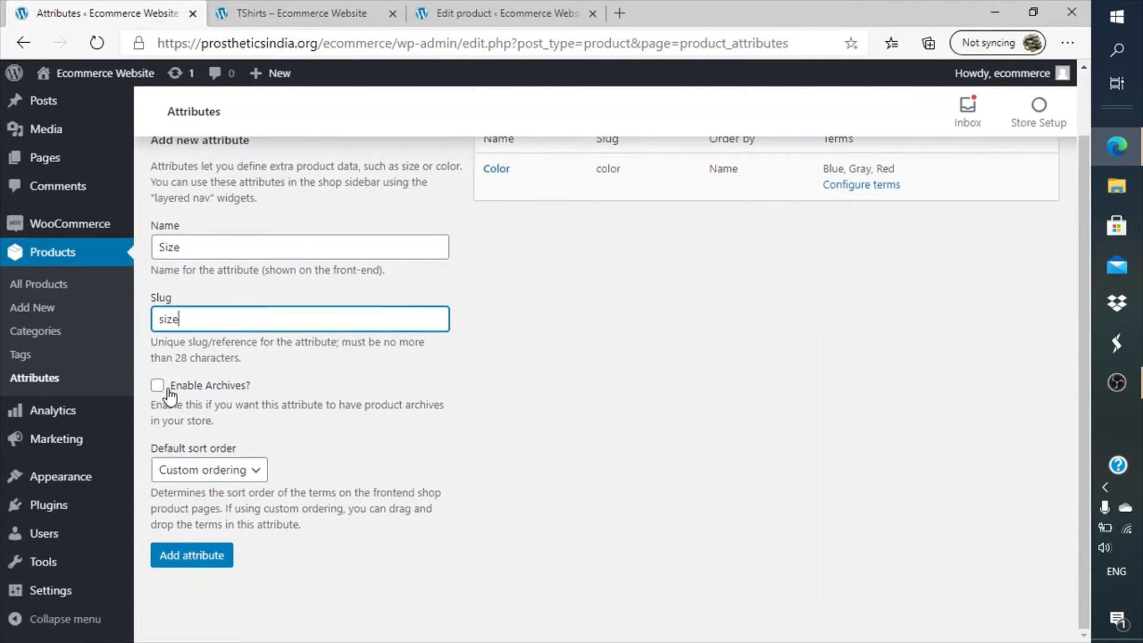
pyautogui.click(168, 390)
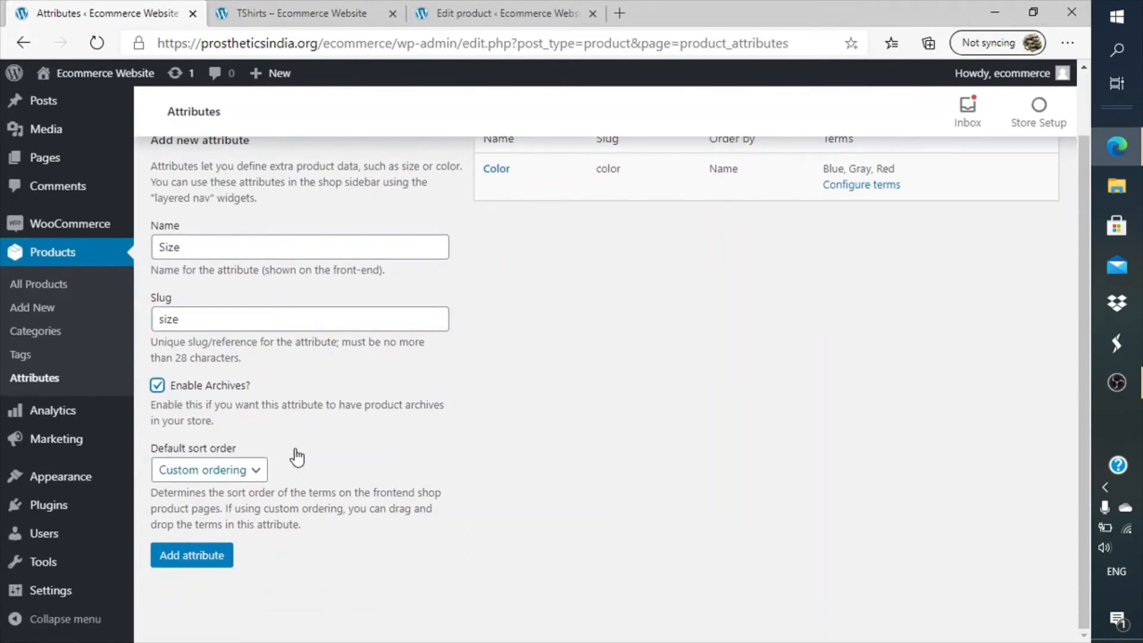
pyautogui.click(199, 561)
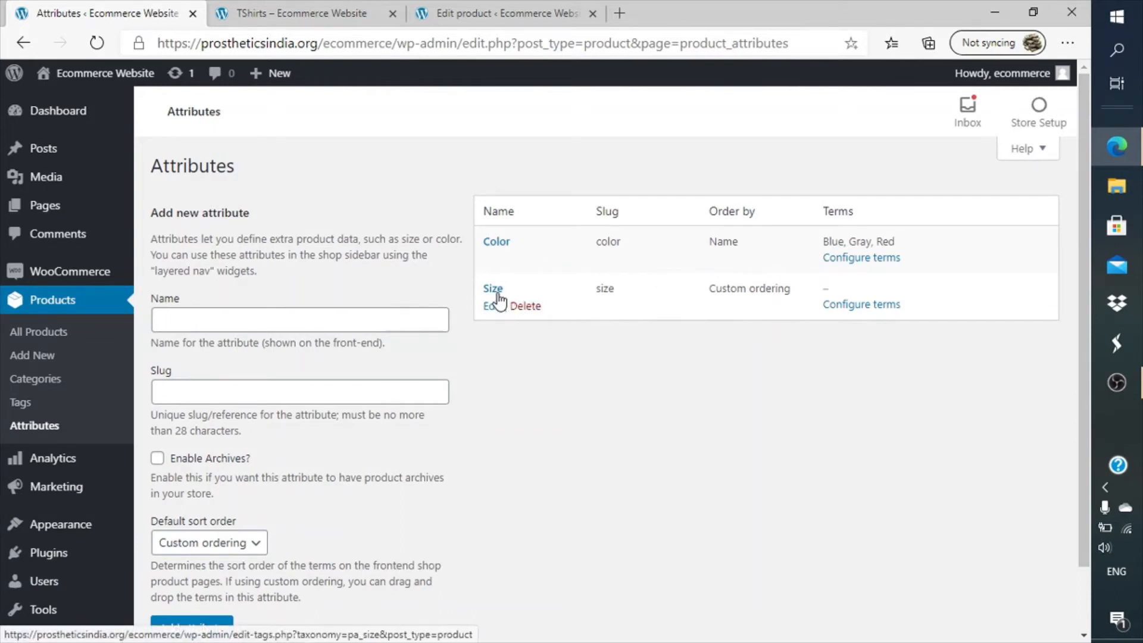
# - Add the term L with the slug large to the Size attribute
pyautogui.click(848, 306)
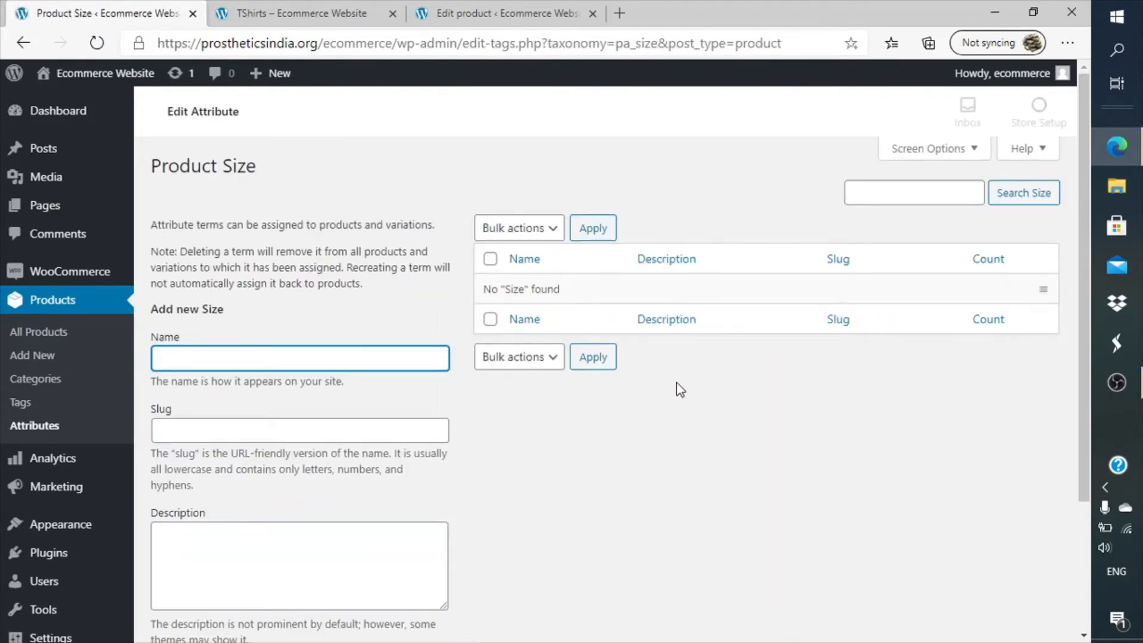
pyautogui.write('L')
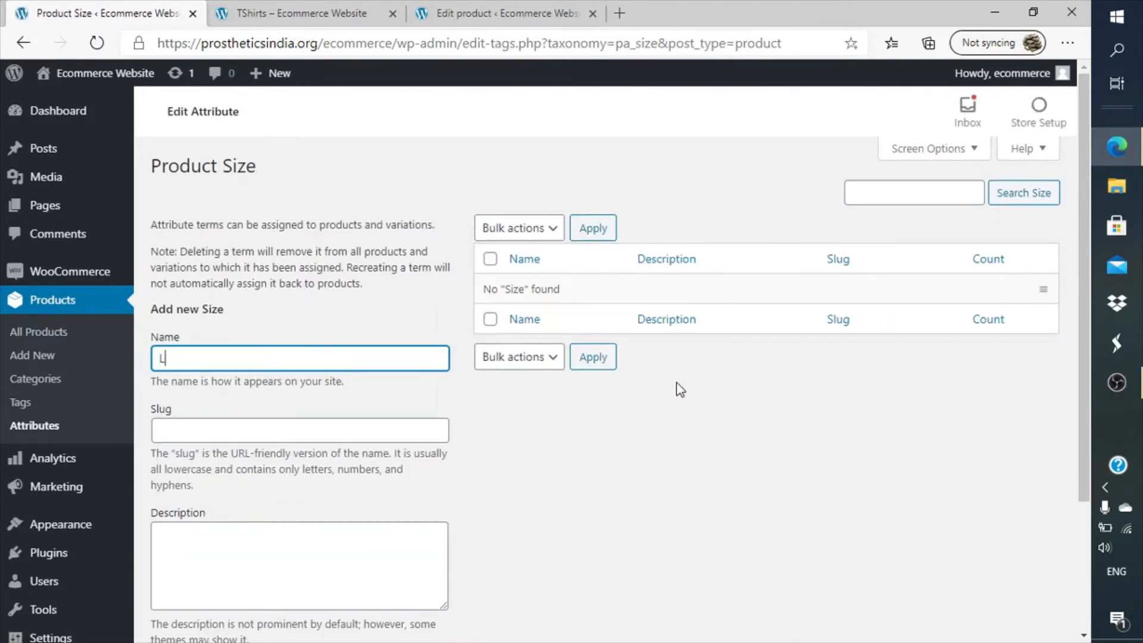
pyautogui.click(379, 422)
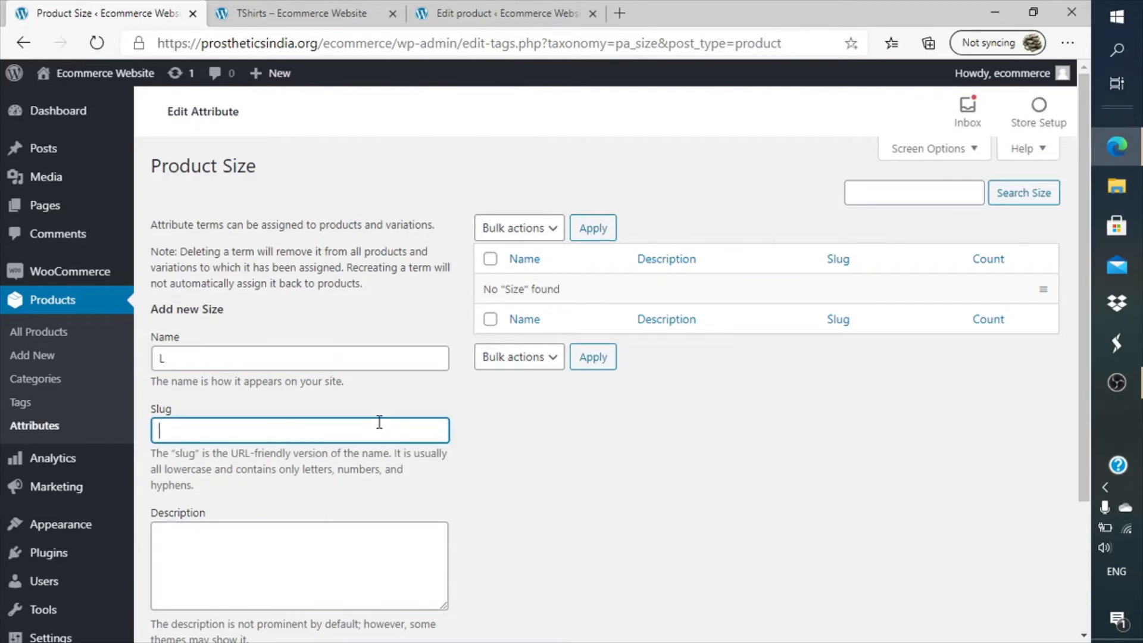
pyautogui.write('large')
pyautogui.scroll(-2, 484, 465)
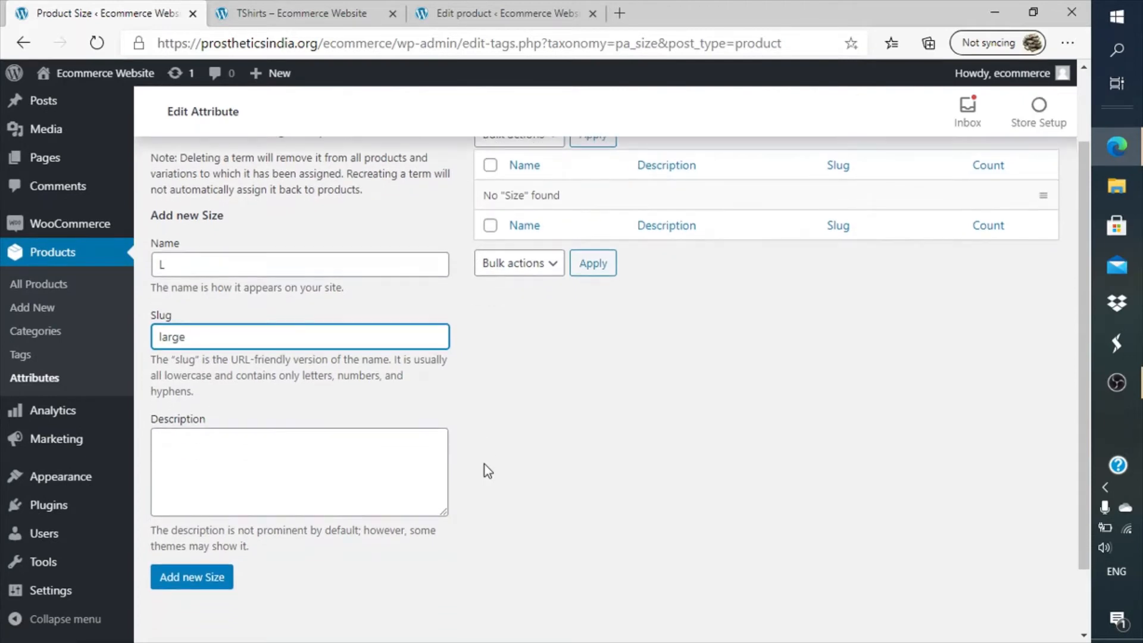
pyautogui.click(221, 582)
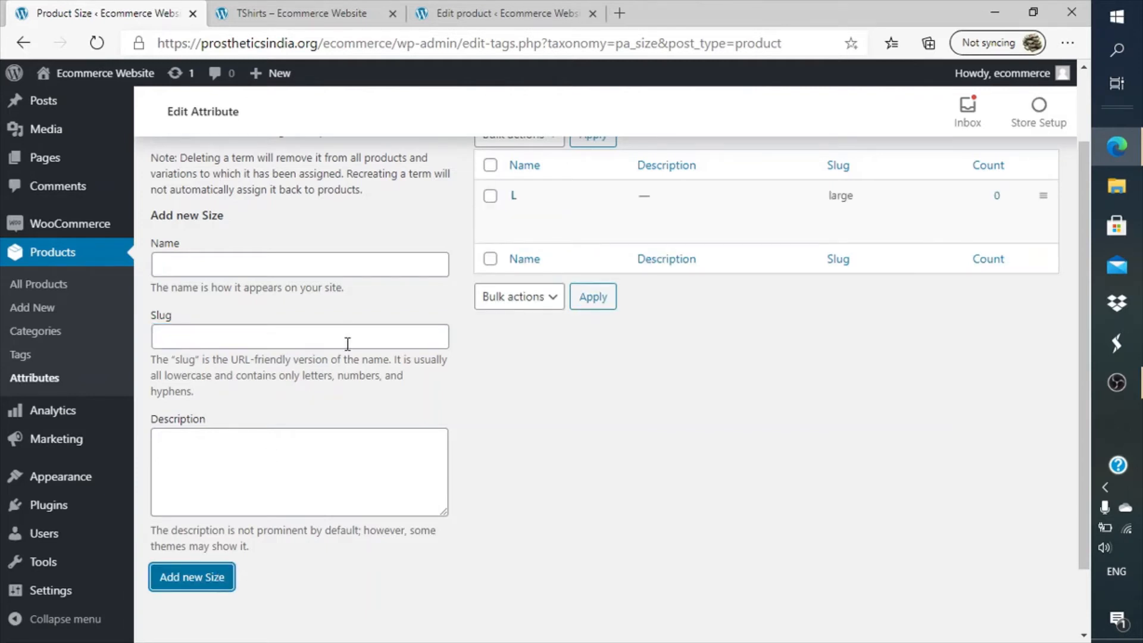
# - Add the term XL with the slug extra-large to the Size attribute
pyautogui.click(355, 270)
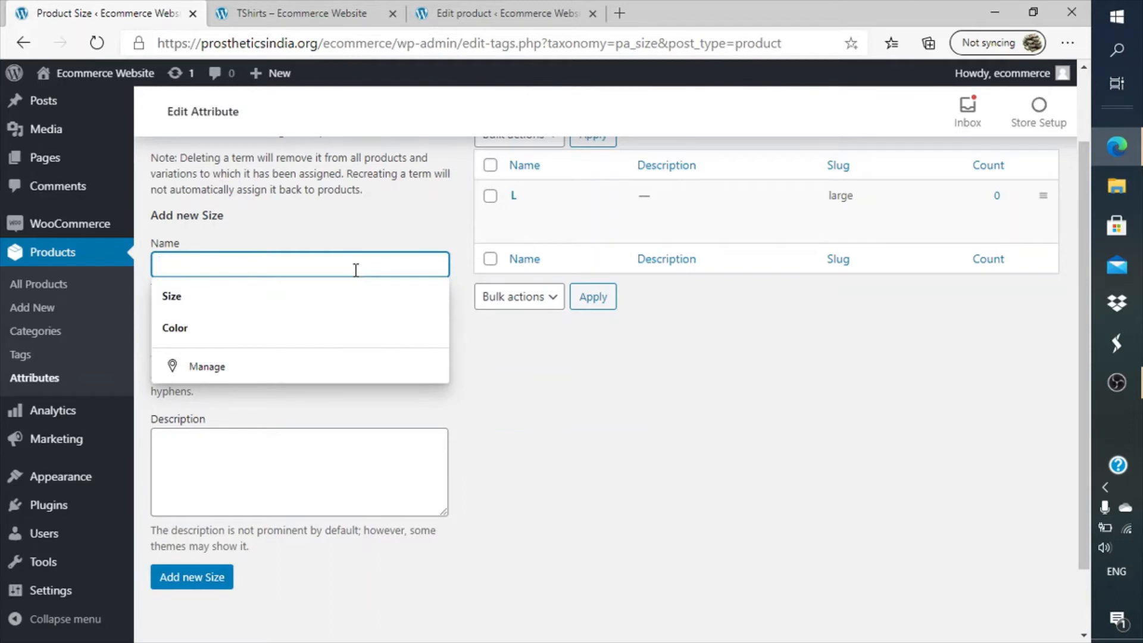
pyautogui.write('XL')
pyautogui.press('Tab')
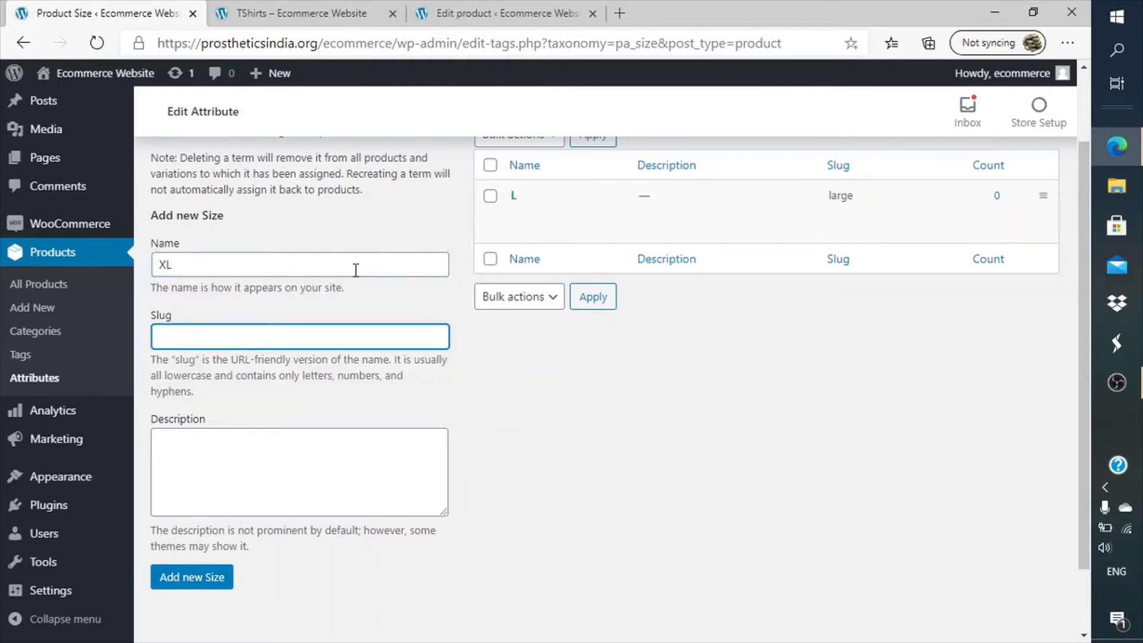
pyautogui.write('extra-large')
pyautogui.click(204, 584)
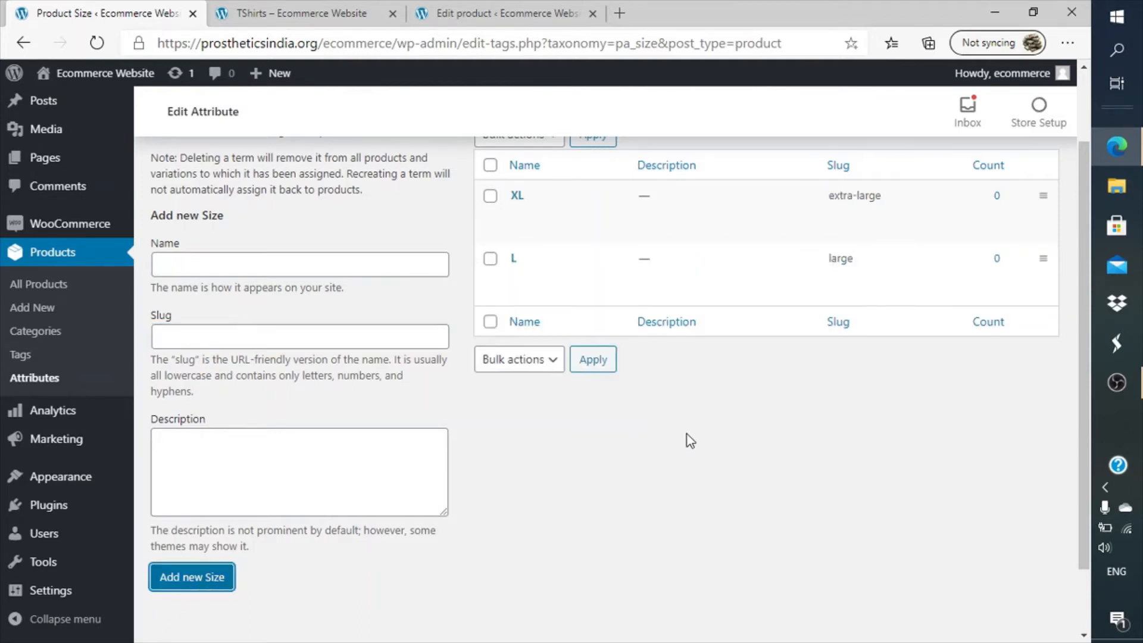
# - Return to the TShirts product's edit page and reload it to pick up the new Size attribute
pyautogui.scroll(1, 688, 440)
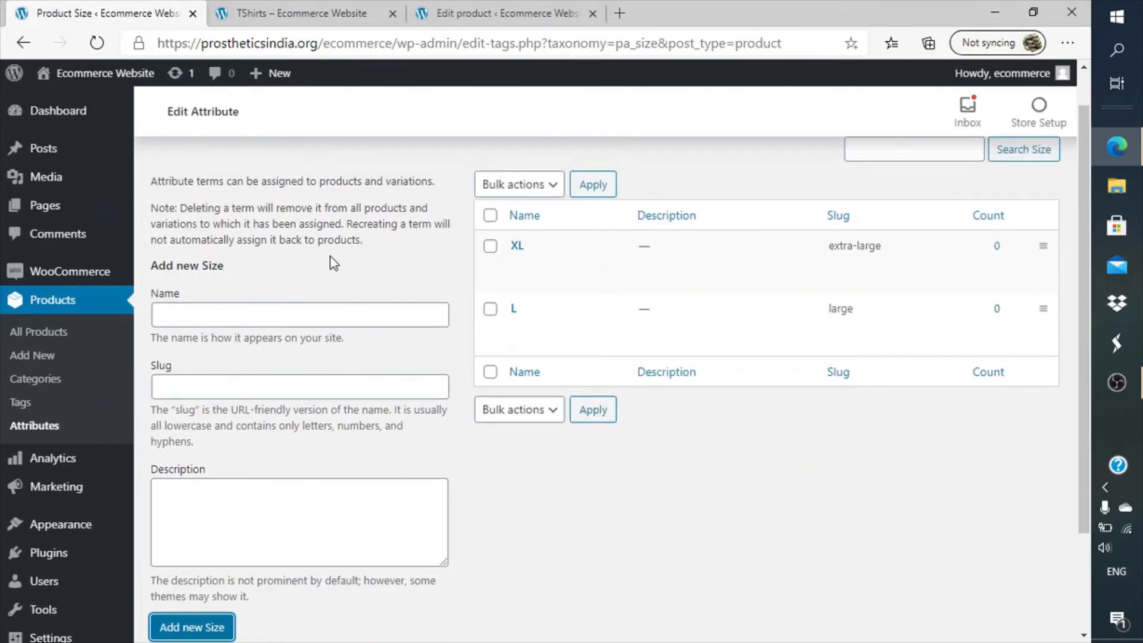
pyautogui.click(313, 9)
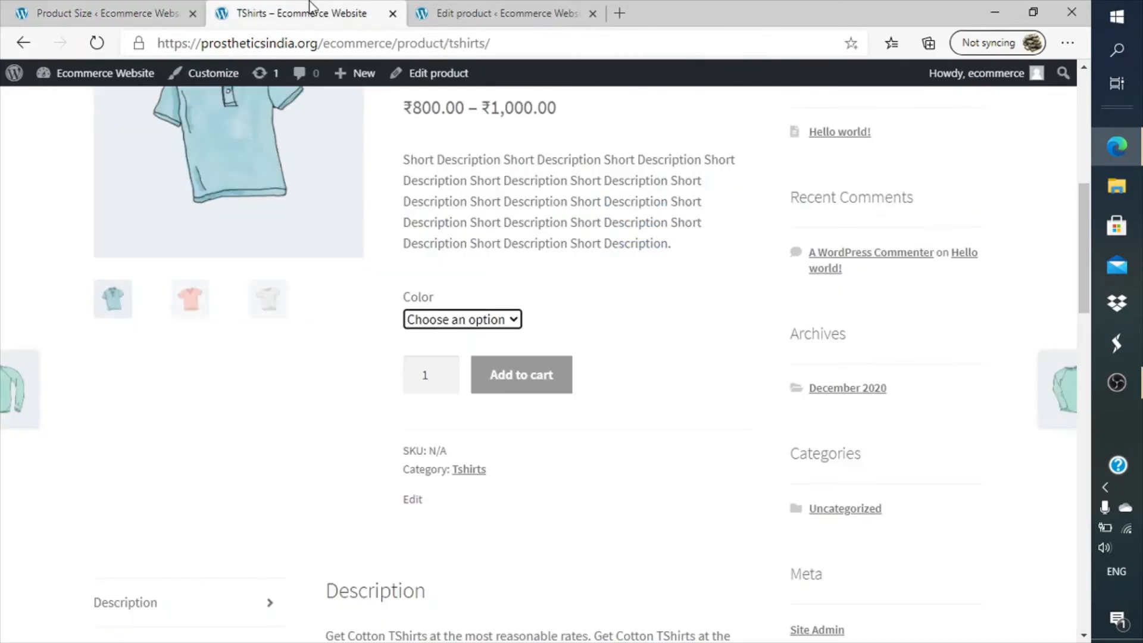
pyautogui.click(467, 8)
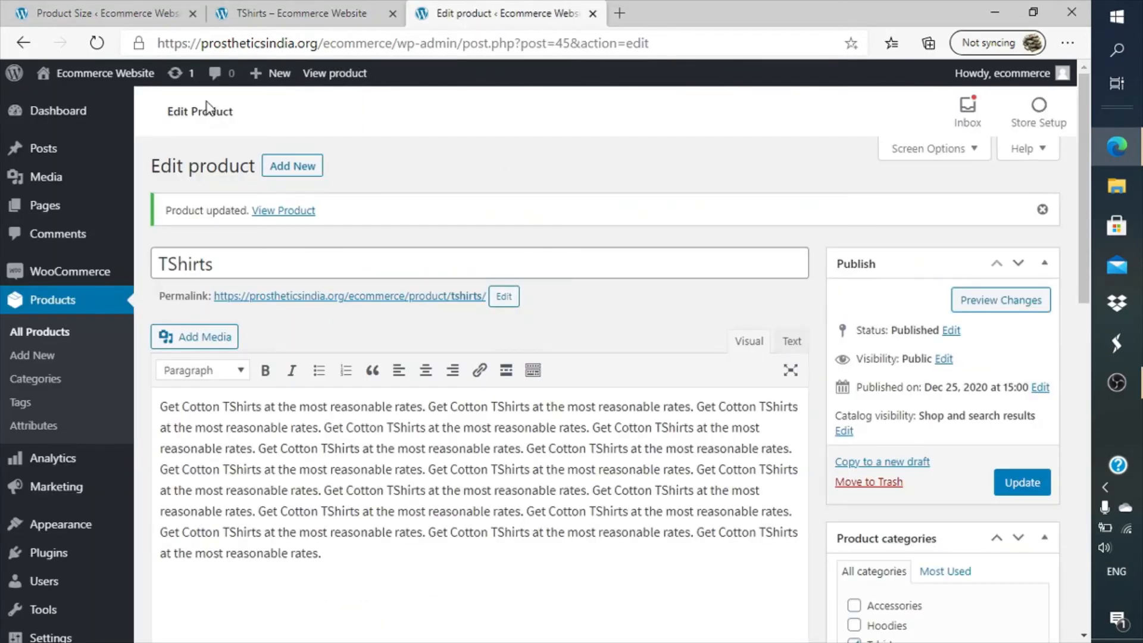
pyautogui.click(97, 43)
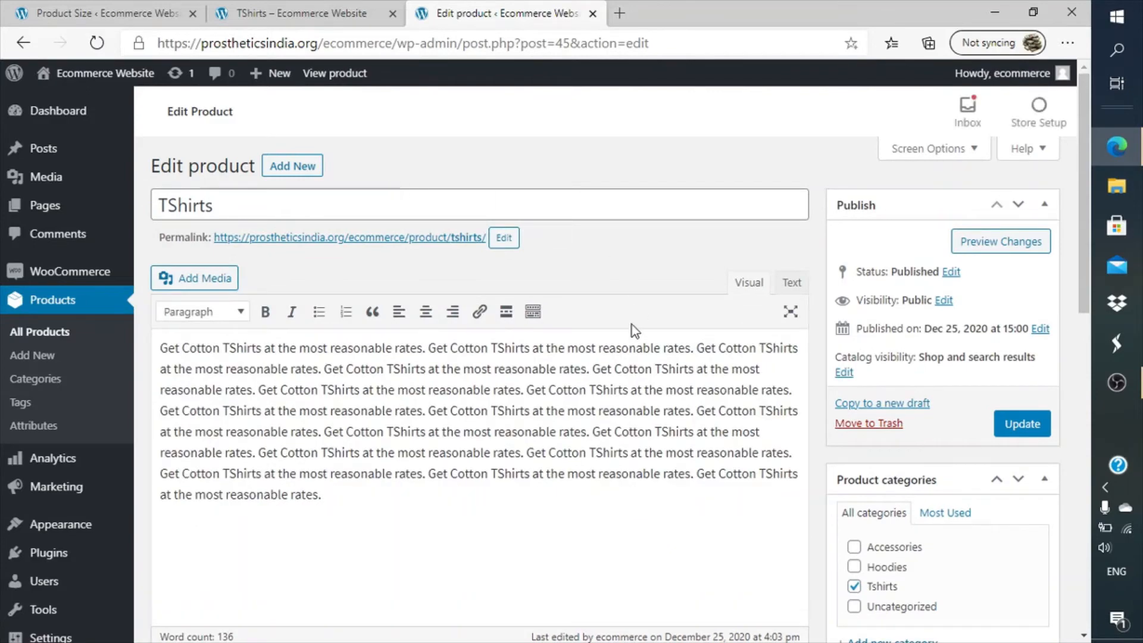
pyautogui.scroll(-15, 631, 331)
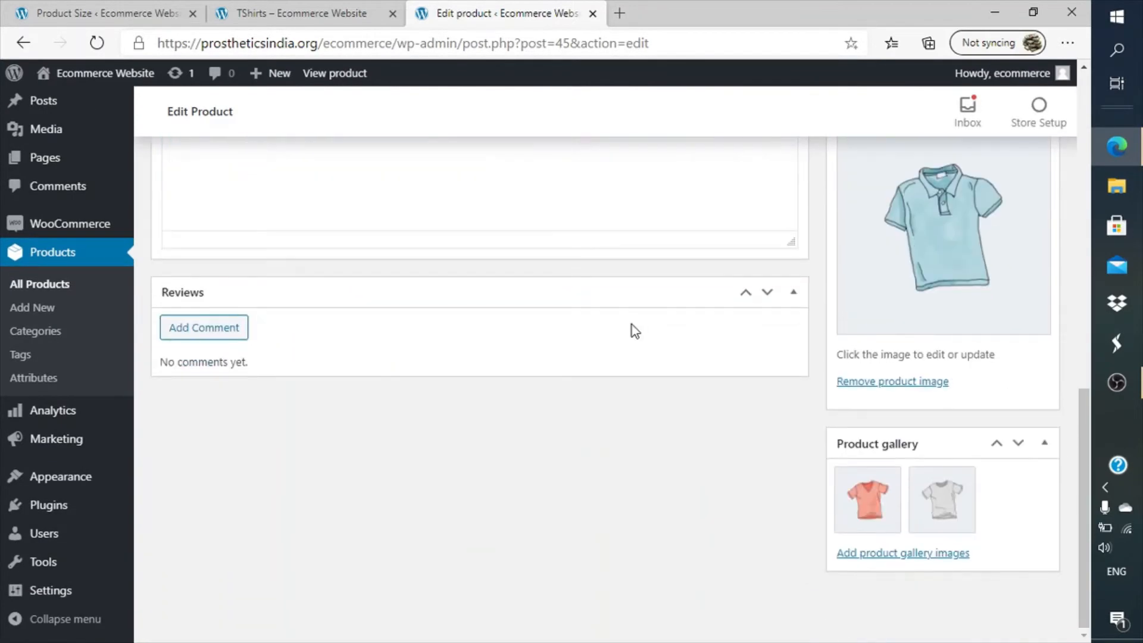
pyautogui.scroll(15, 631, 331)
pyautogui.scroll(-5, 631, 323)
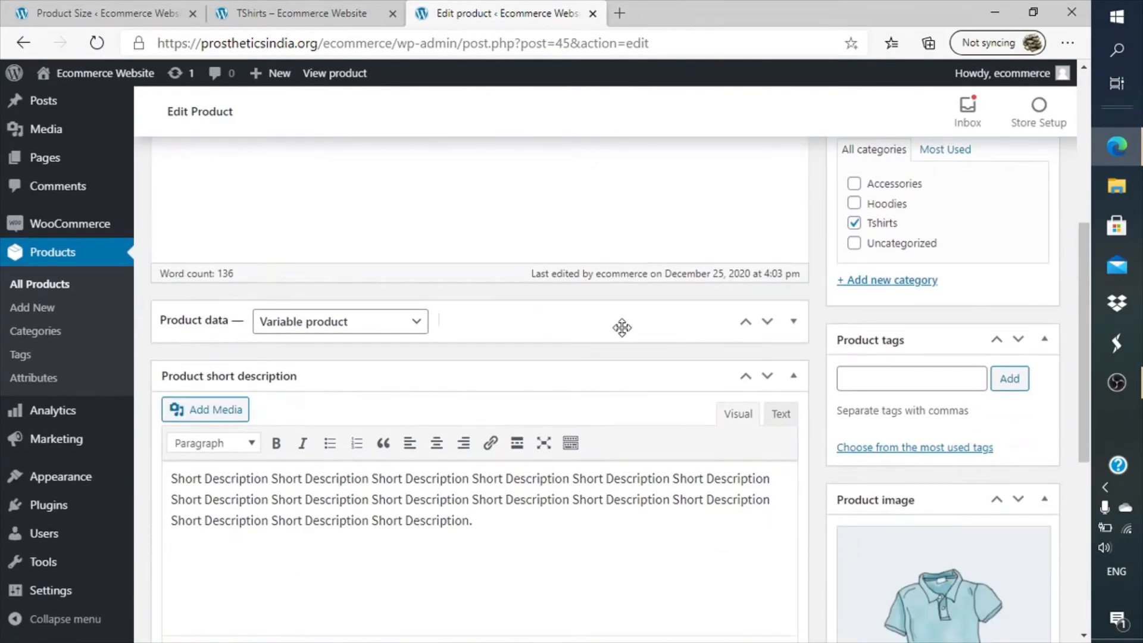
# - Add the existing Size attribute to the TShirts product's attributes
pyautogui.click(622, 328)
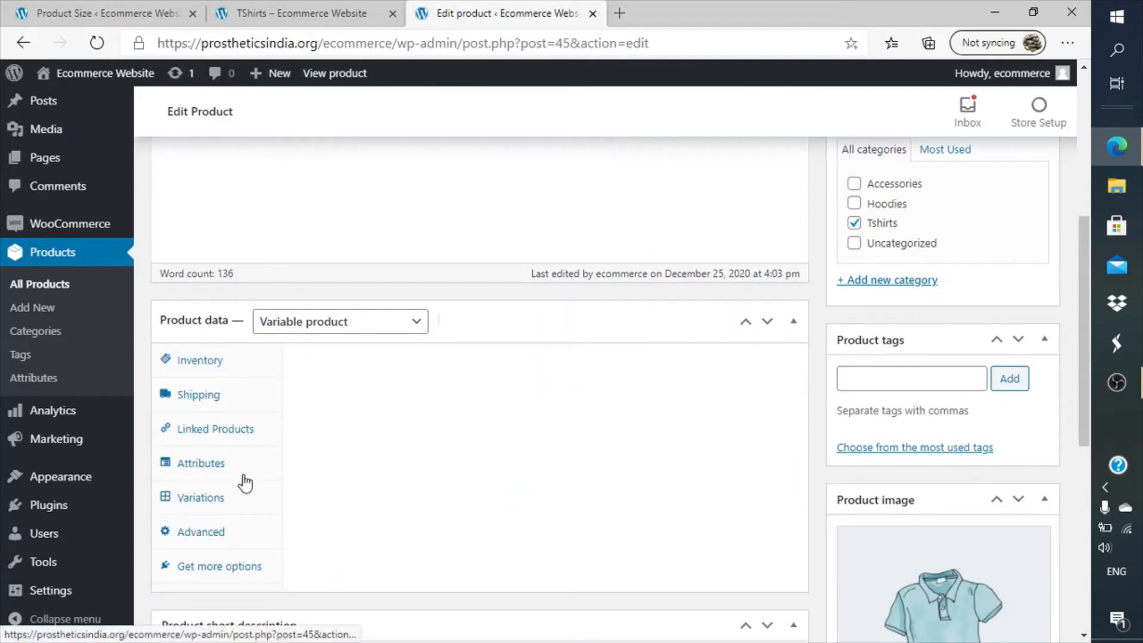
pyautogui.click(241, 498)
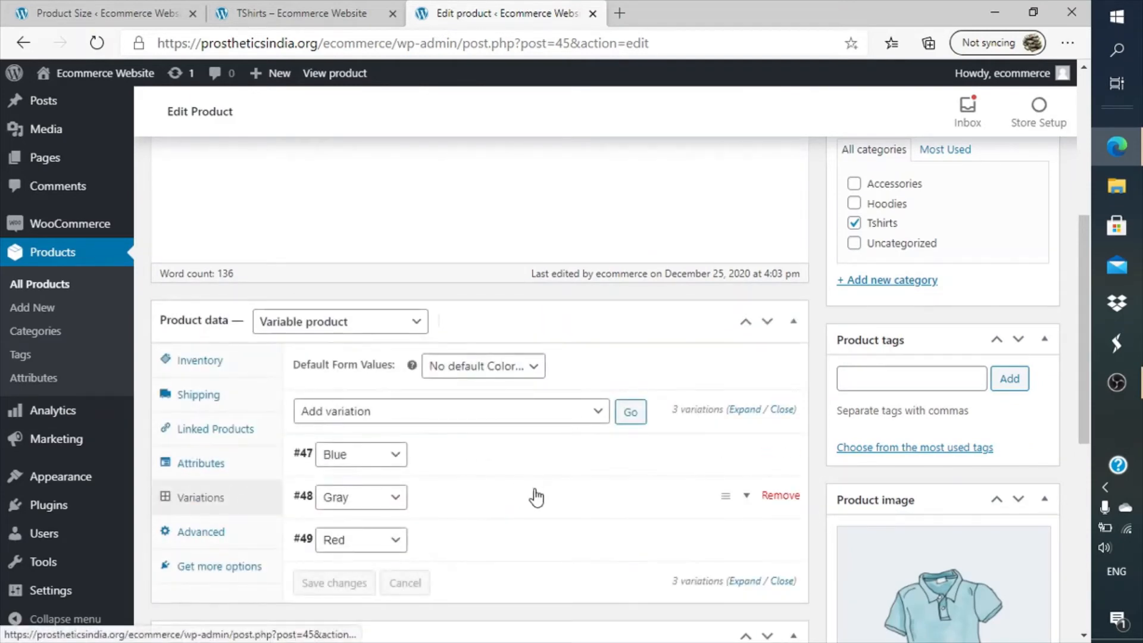
pyautogui.scroll(-2, 531, 484)
pyautogui.scroll(1, 536, 500)
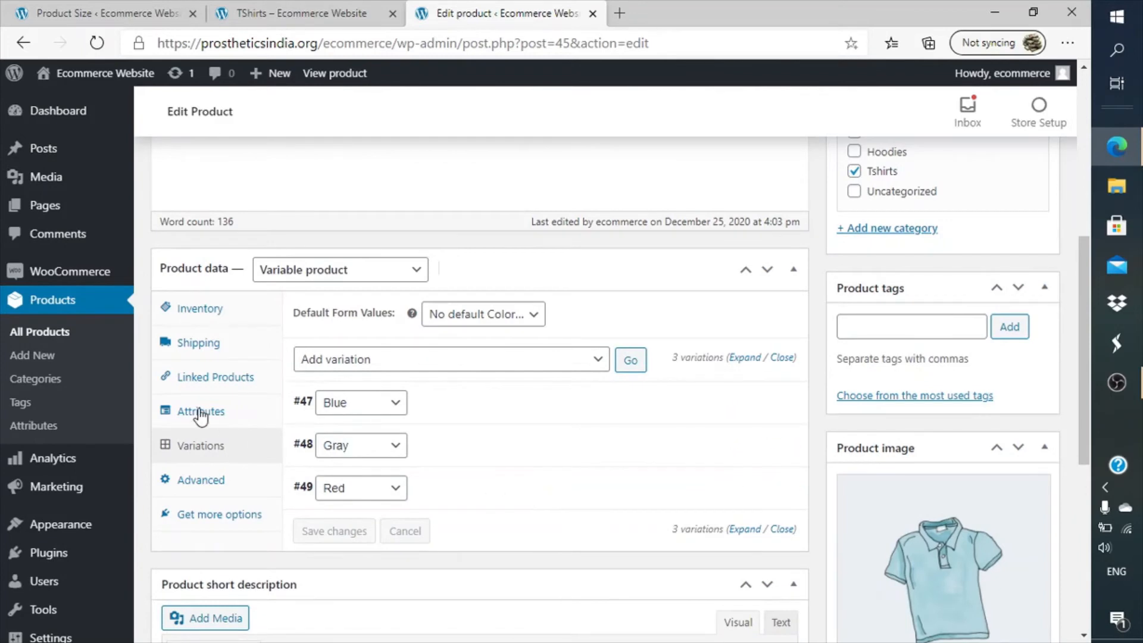
pyautogui.click(365, 364)
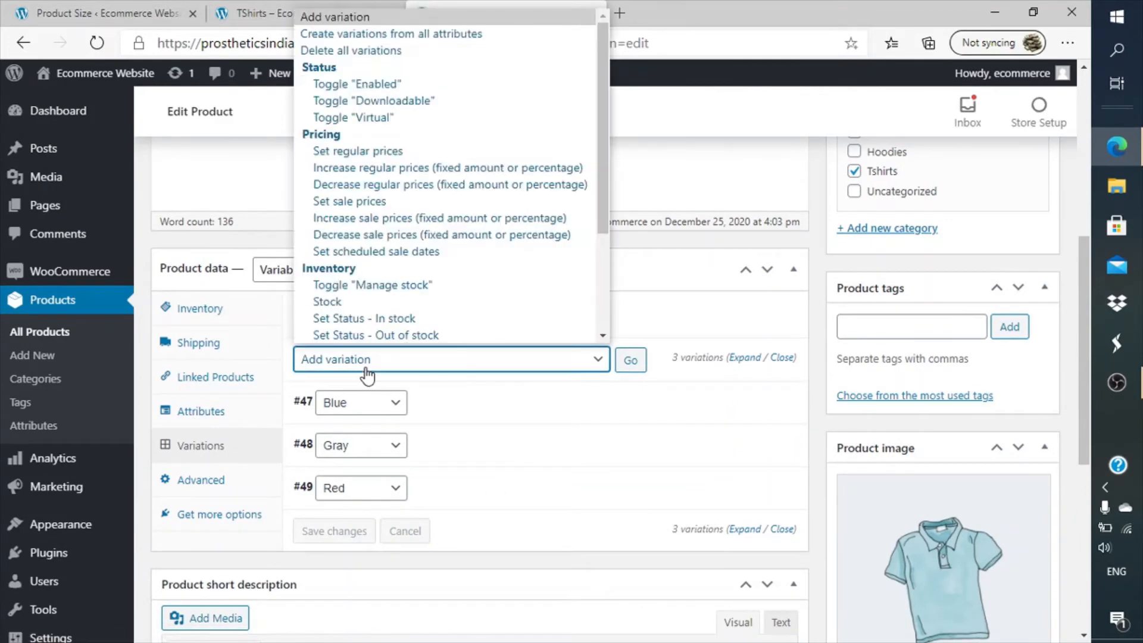
pyautogui.click(365, 374)
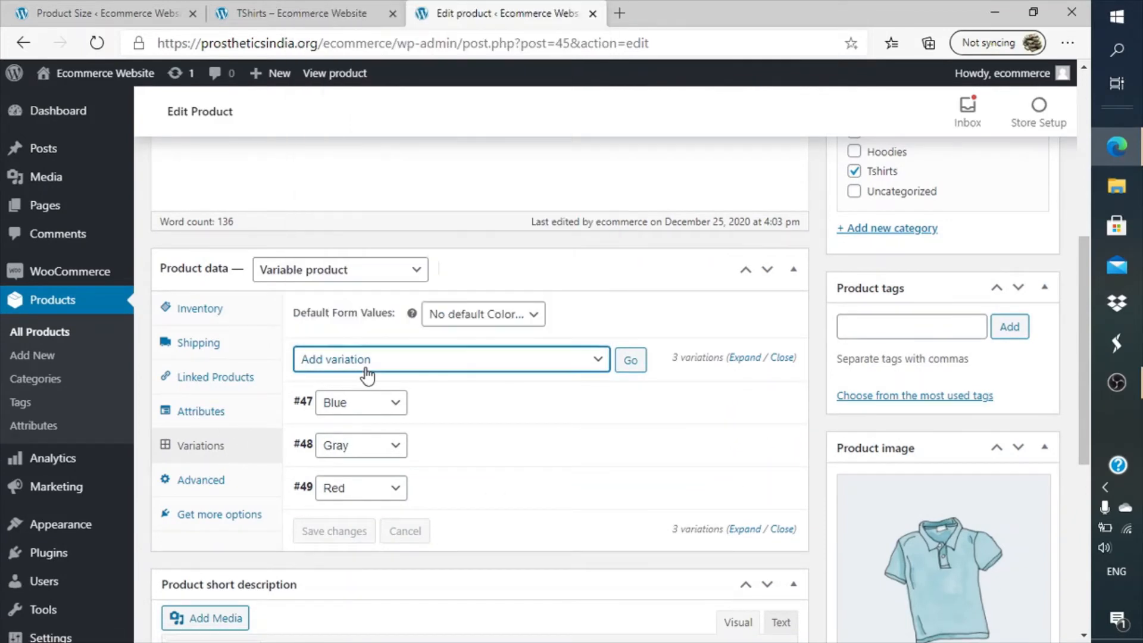
pyautogui.click(198, 415)
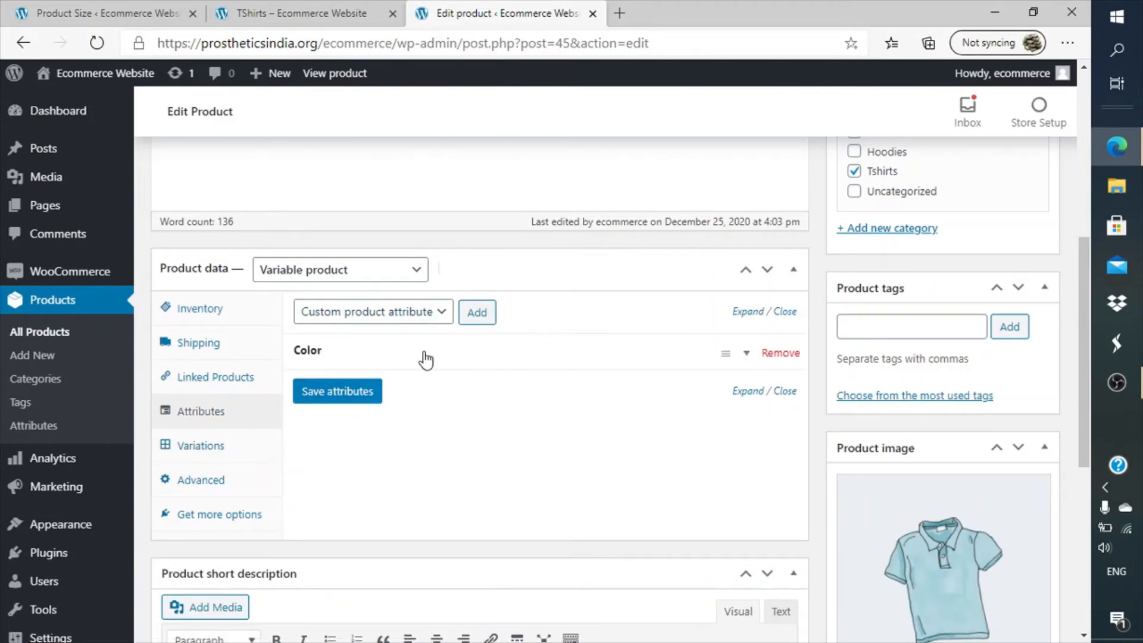
pyautogui.click(433, 322)
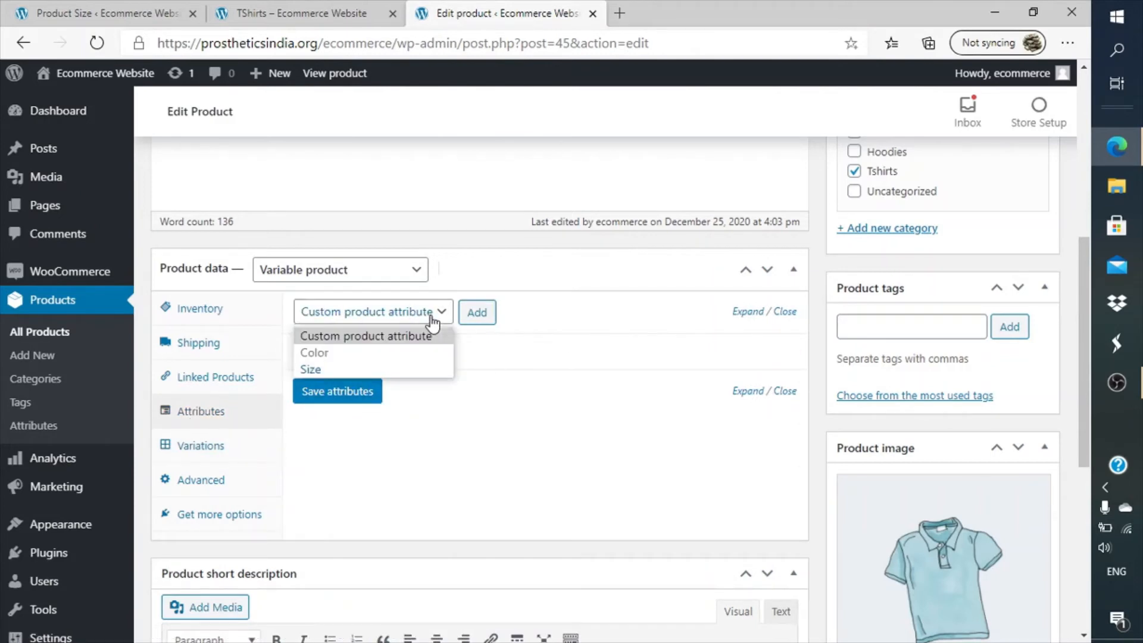
pyautogui.click(394, 370)
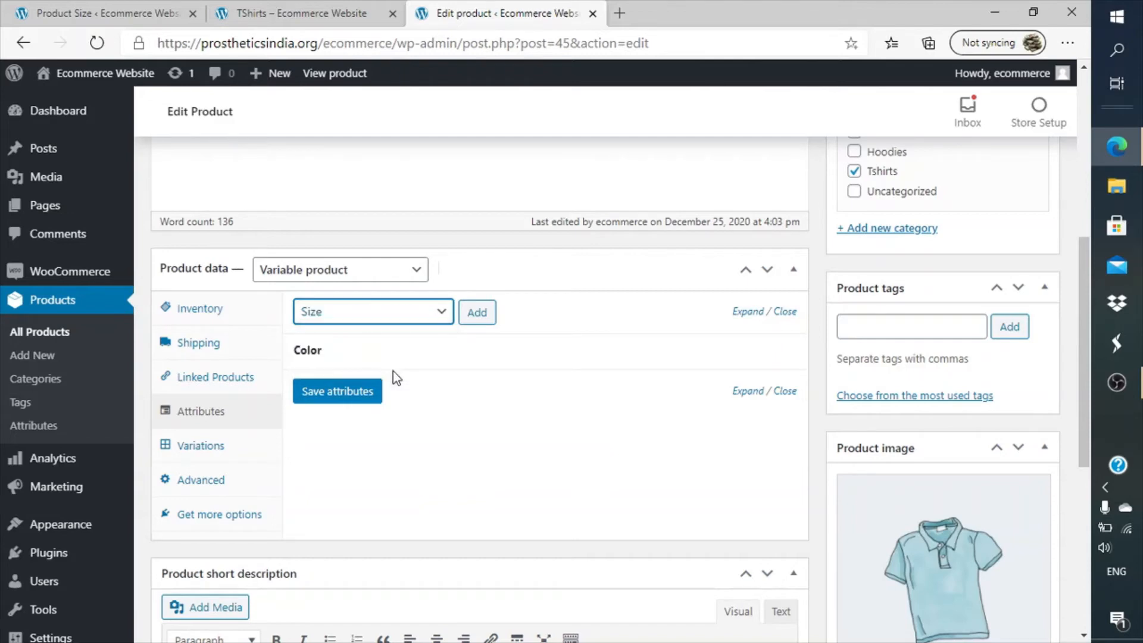
pyautogui.click(478, 313)
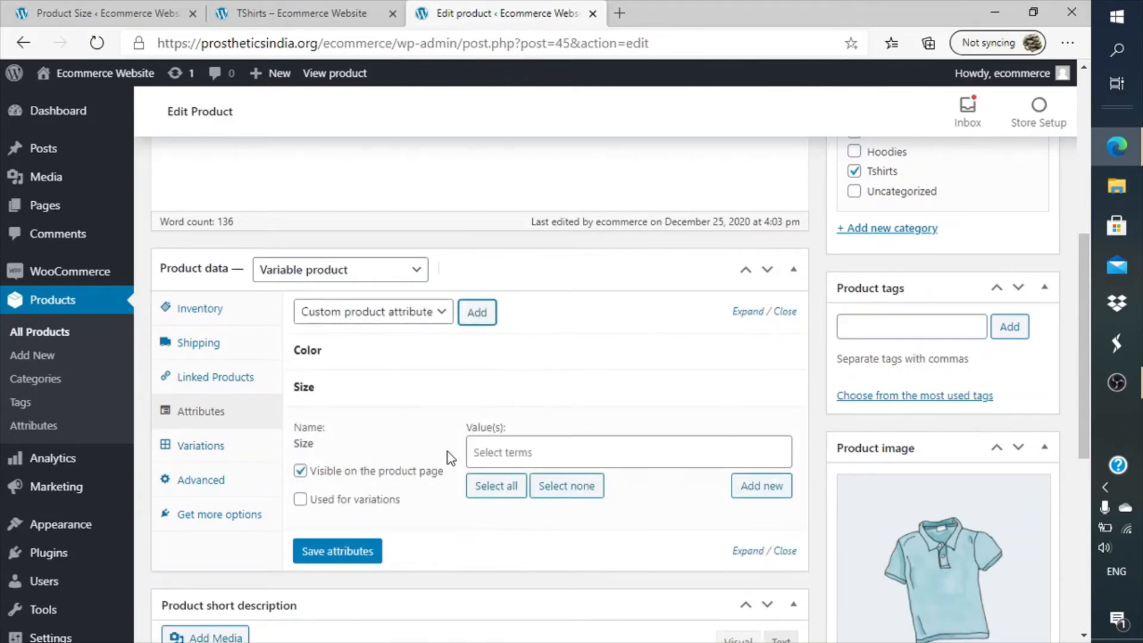
# - Enable the Size attribute for variations, assign it the values L and XL, and save the product's attributes
pyautogui.click(301, 500)
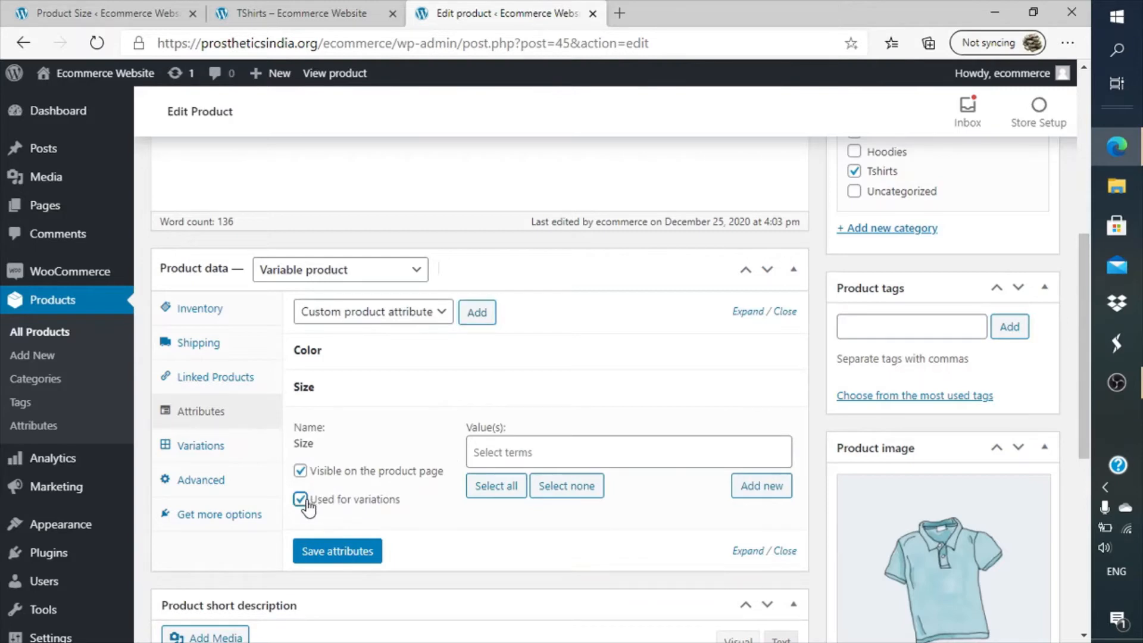
pyautogui.click(577, 447)
pyautogui.click(543, 485)
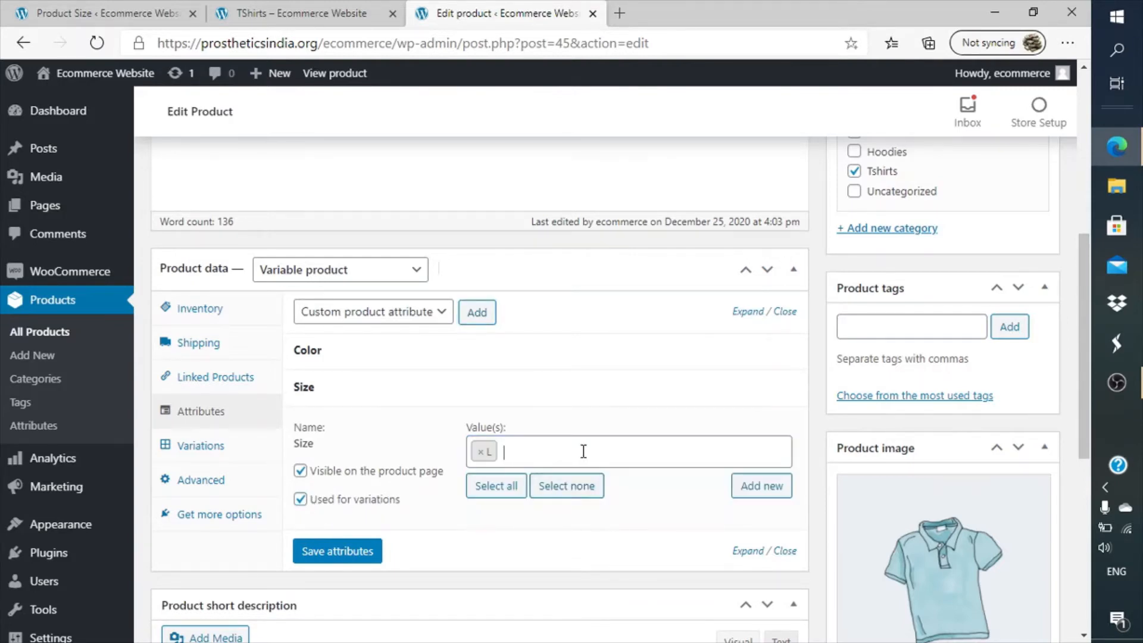
pyautogui.click(582, 451)
pyautogui.click(529, 523)
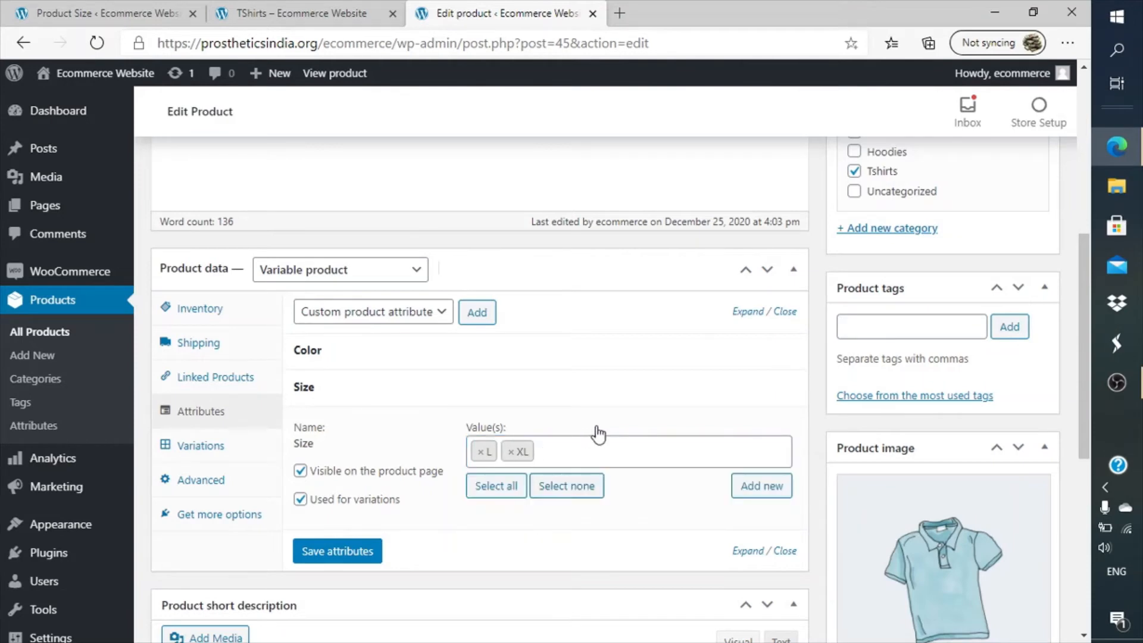
pyautogui.scroll(-6, 597, 434)
pyautogui.scroll(4, 597, 427)
pyautogui.click(305, 399)
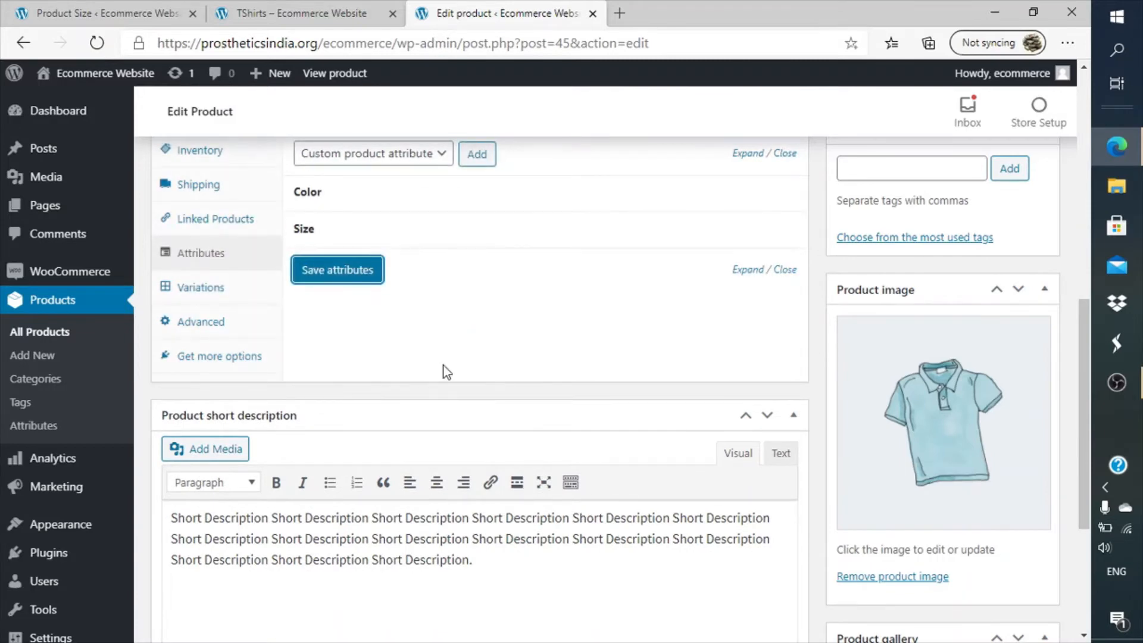
# - Try assigning size L to the existing Blue, Gray and Red variations
pyautogui.click(208, 288)
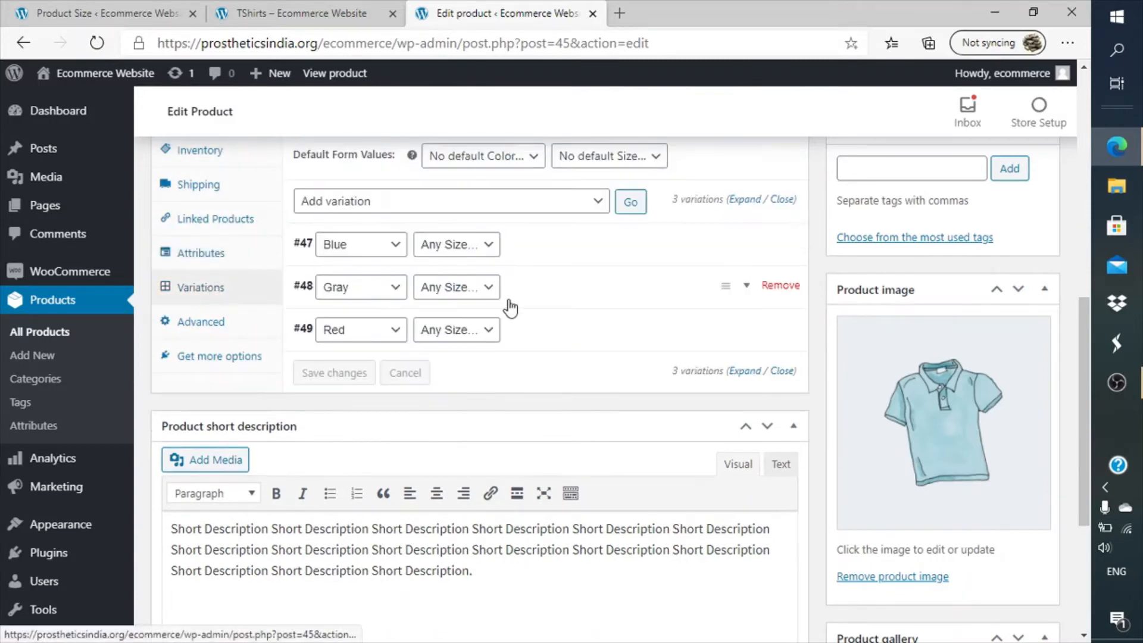
pyautogui.click(537, 208)
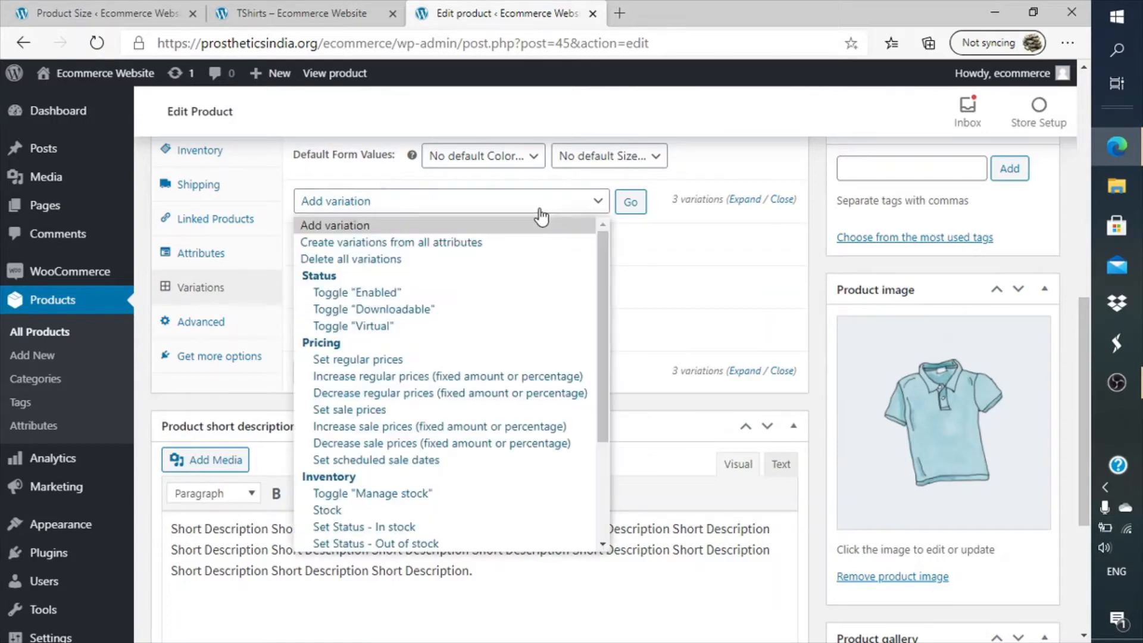
pyautogui.click(540, 209)
pyautogui.click(458, 246)
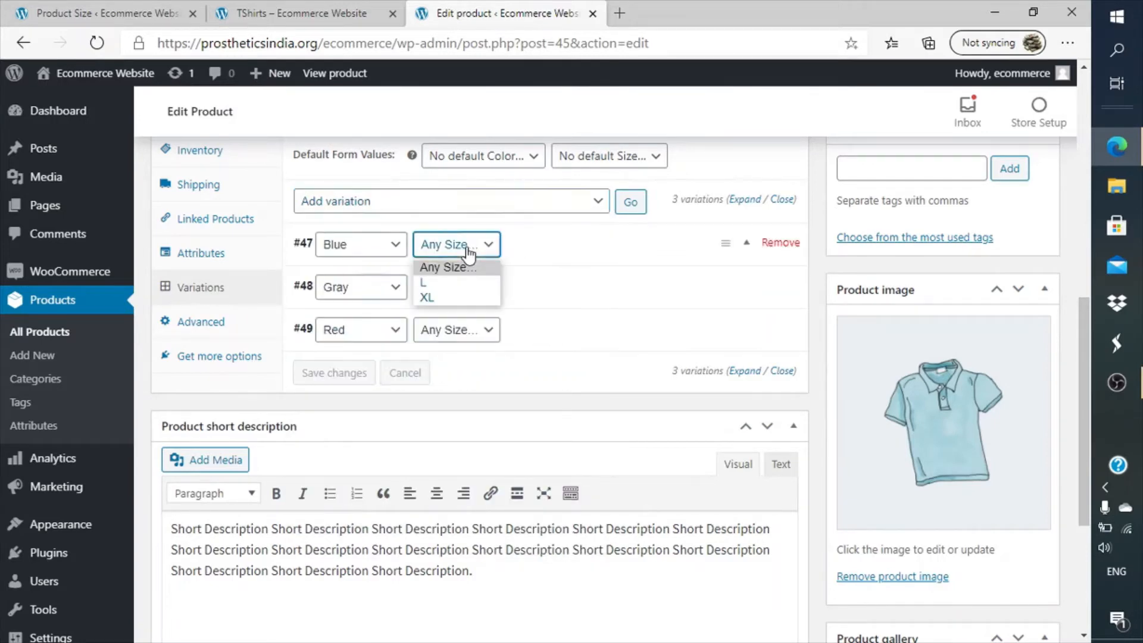
pyautogui.click(458, 285)
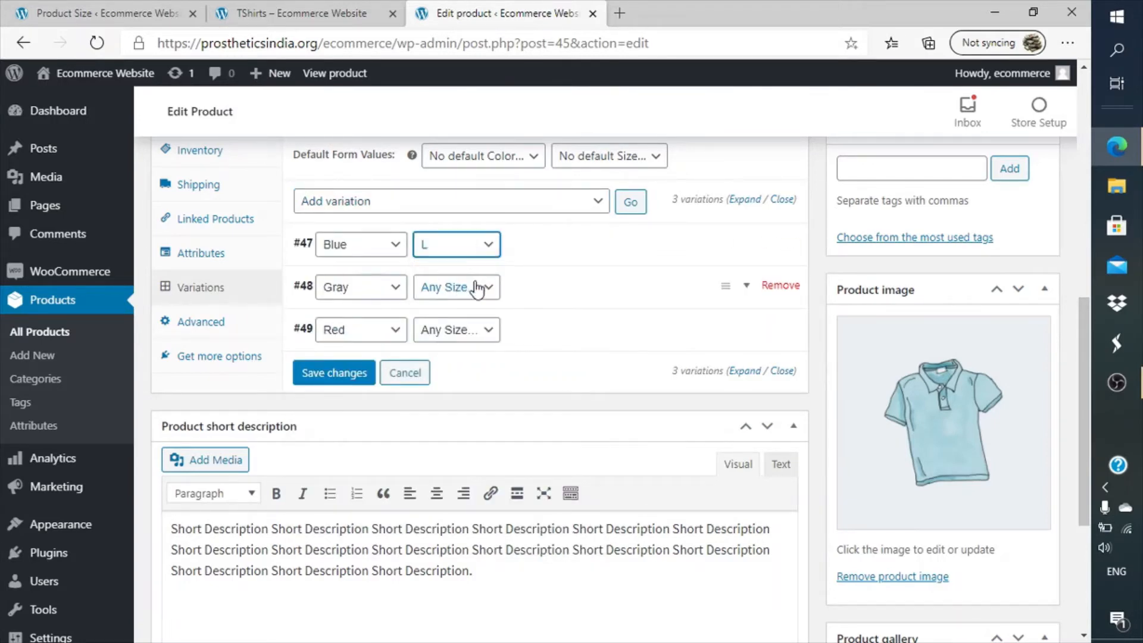
pyautogui.click(470, 288)
pyautogui.click(465, 325)
pyautogui.click(457, 330)
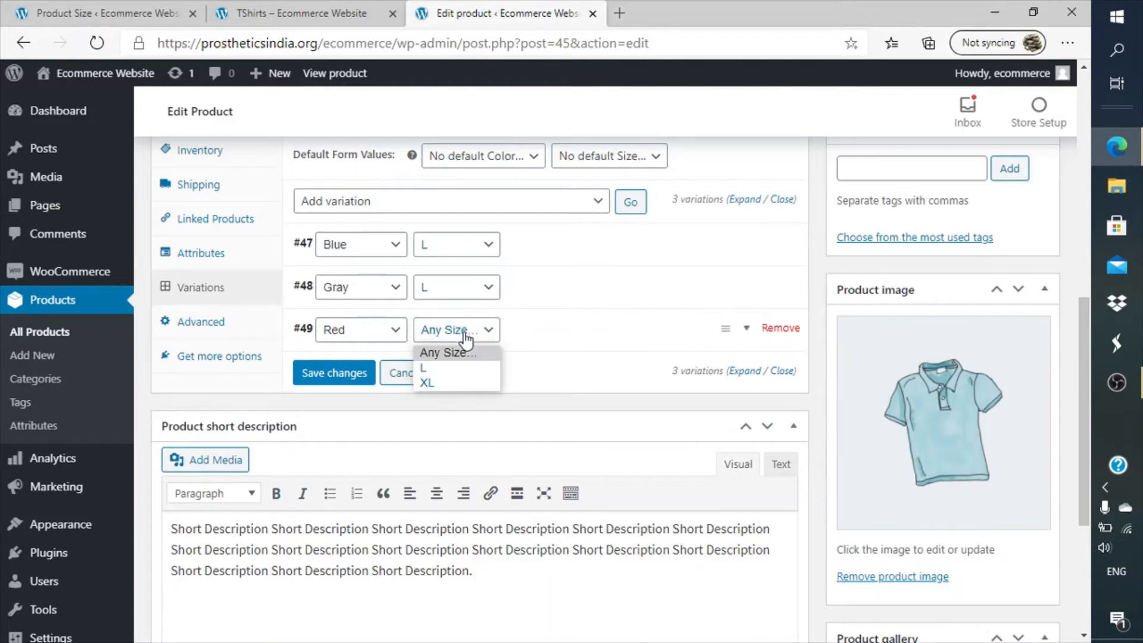
pyautogui.click(456, 369)
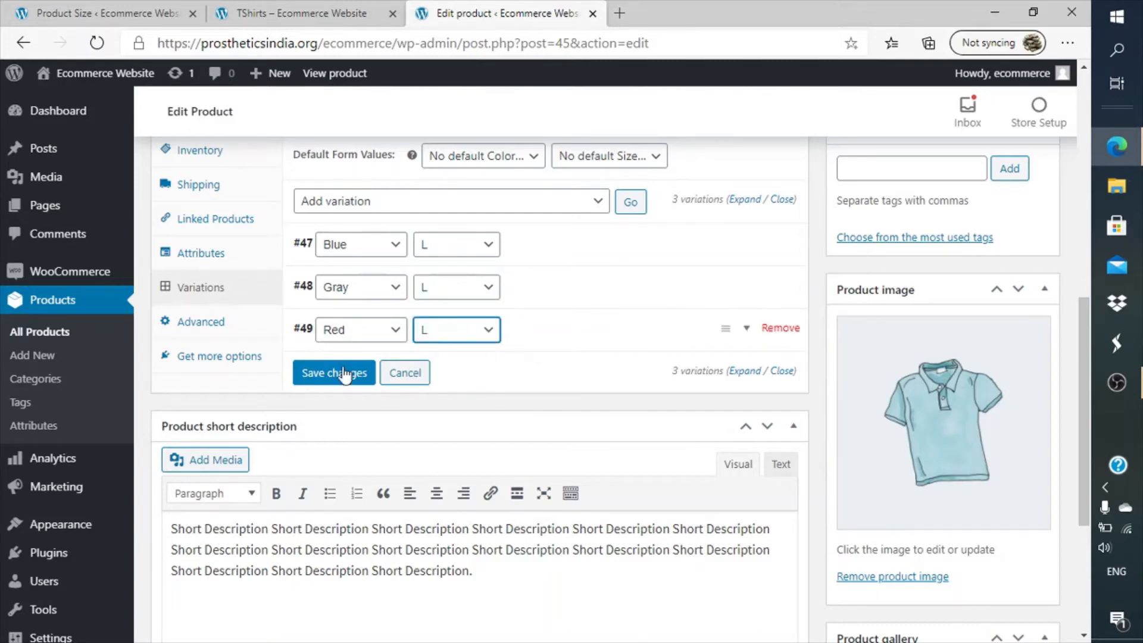
# - Delete all existing variations of the TShirts product
pyautogui.click(529, 208)
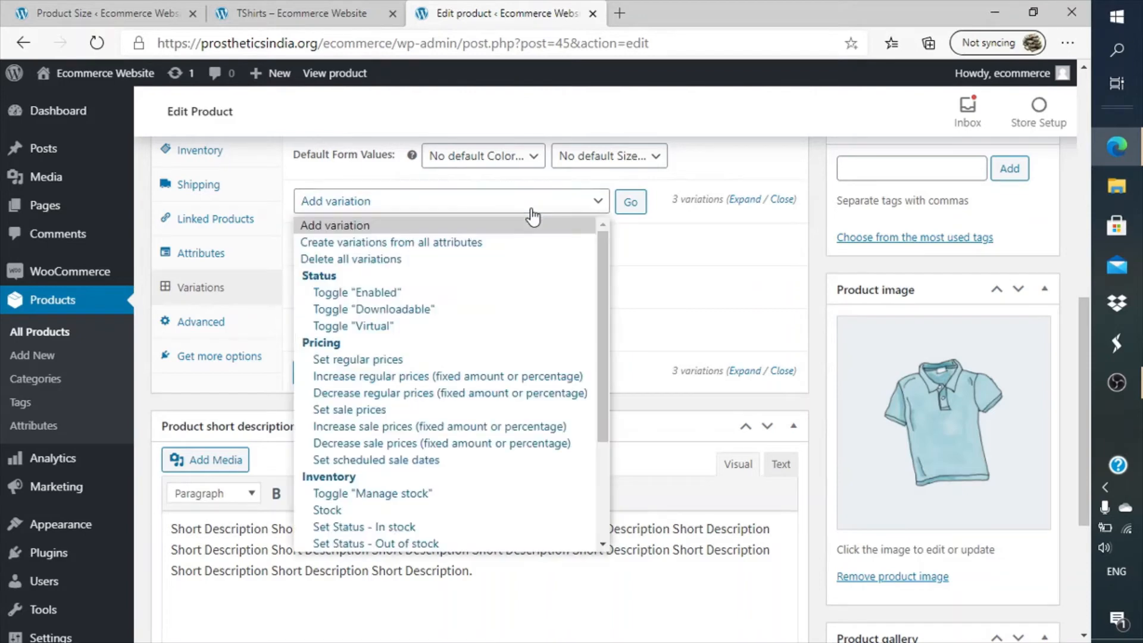
pyautogui.click(491, 259)
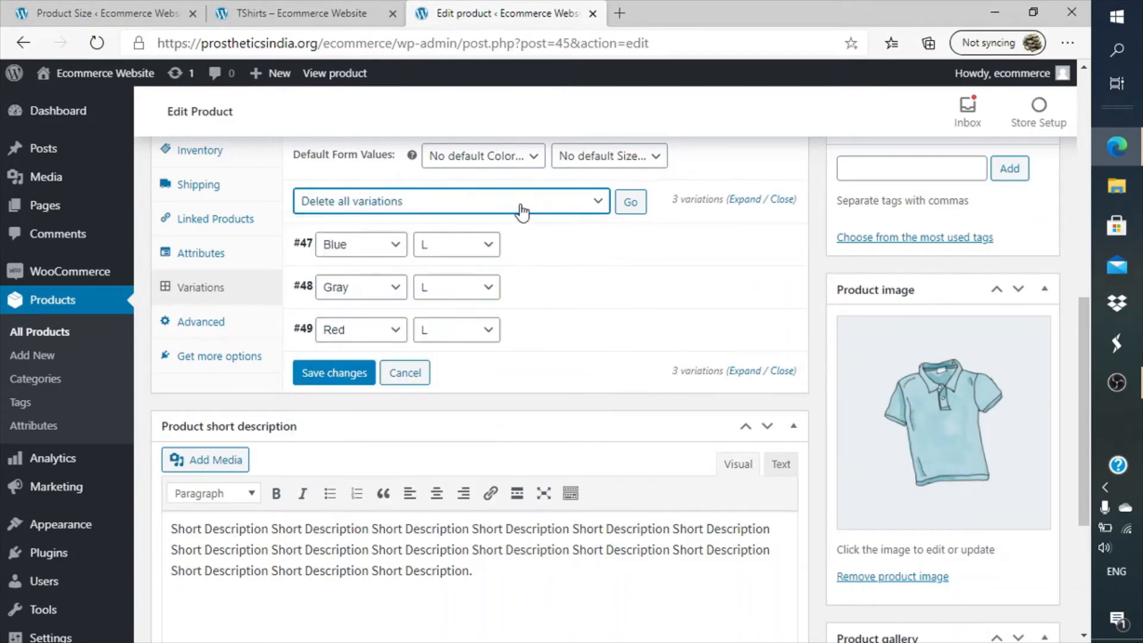
pyautogui.click(625, 203)
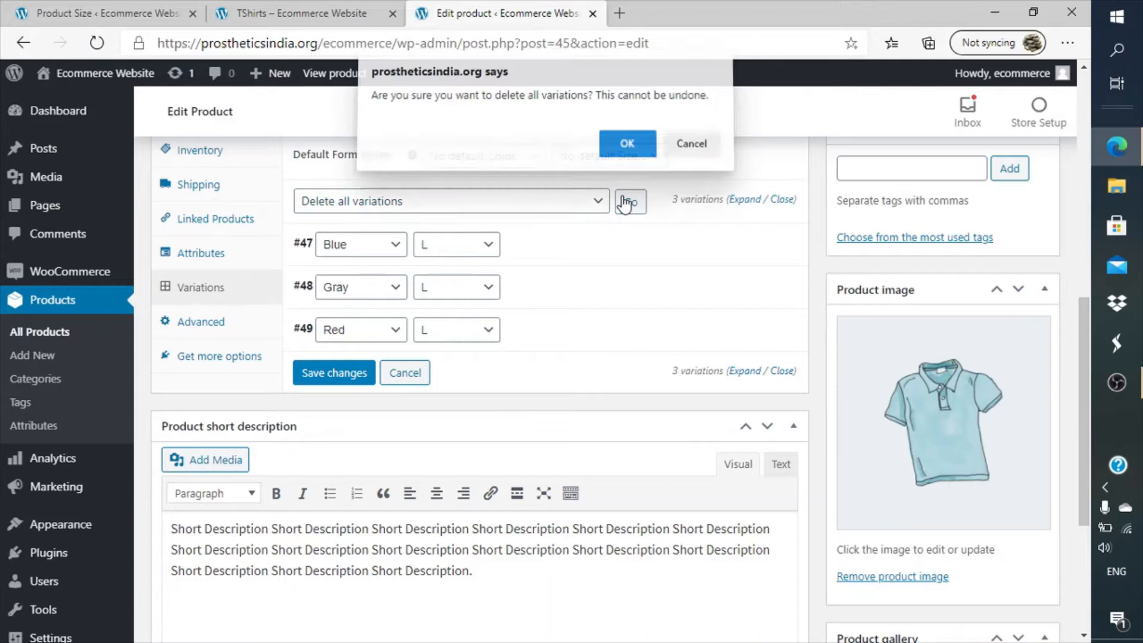
pyautogui.click(623, 144)
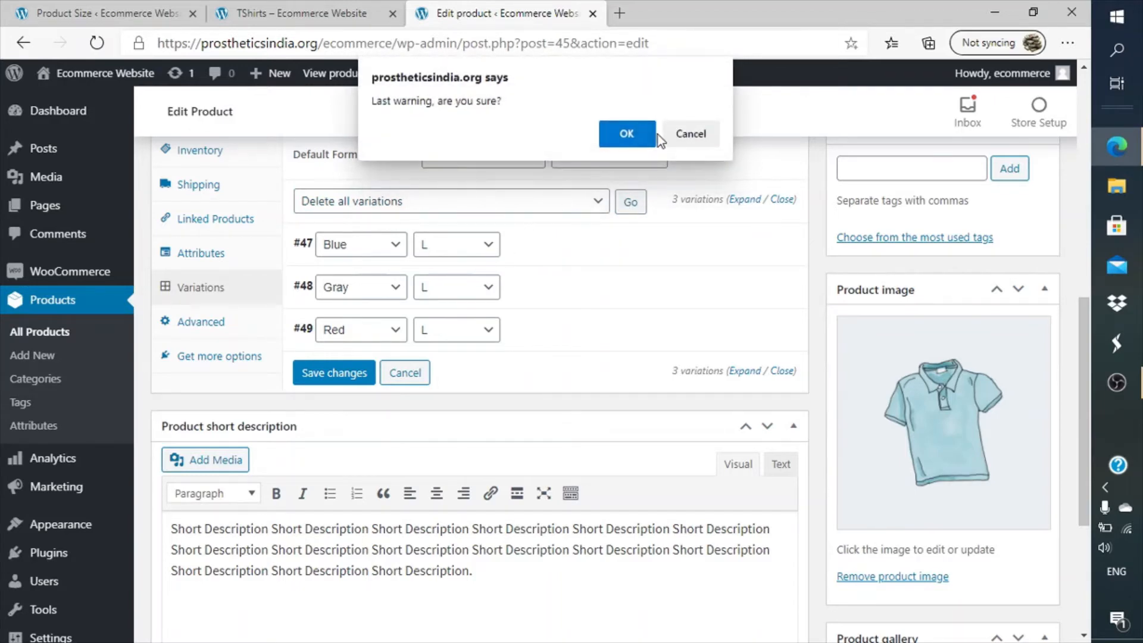
pyautogui.click(627, 135)
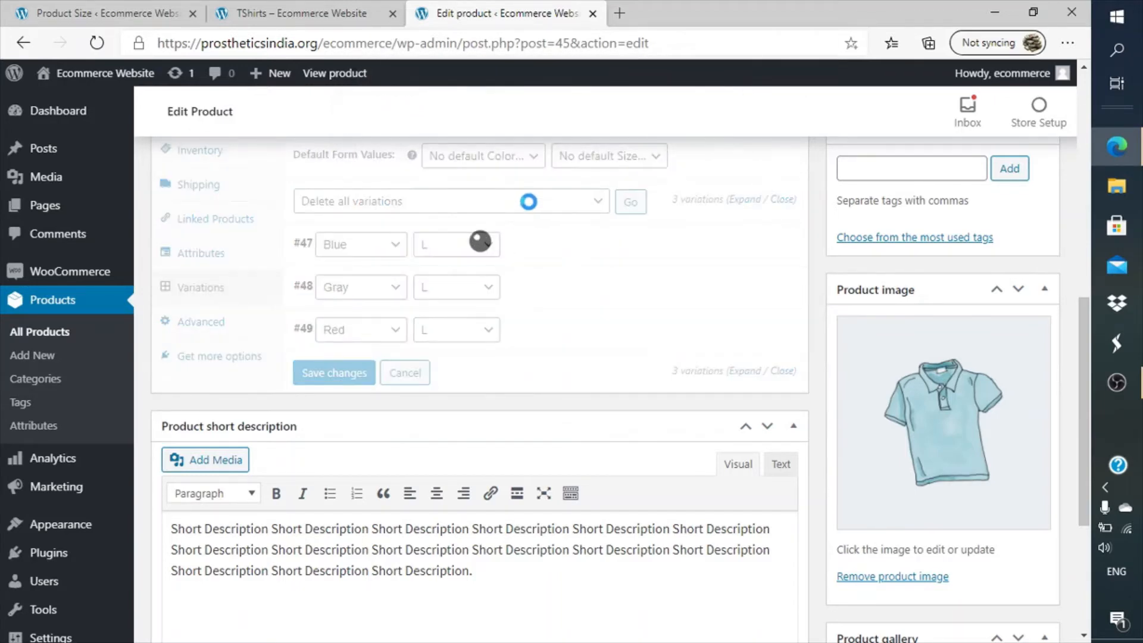
# - Create variations from all attributes so every Color and Size combination is generated
pyautogui.click(543, 162)
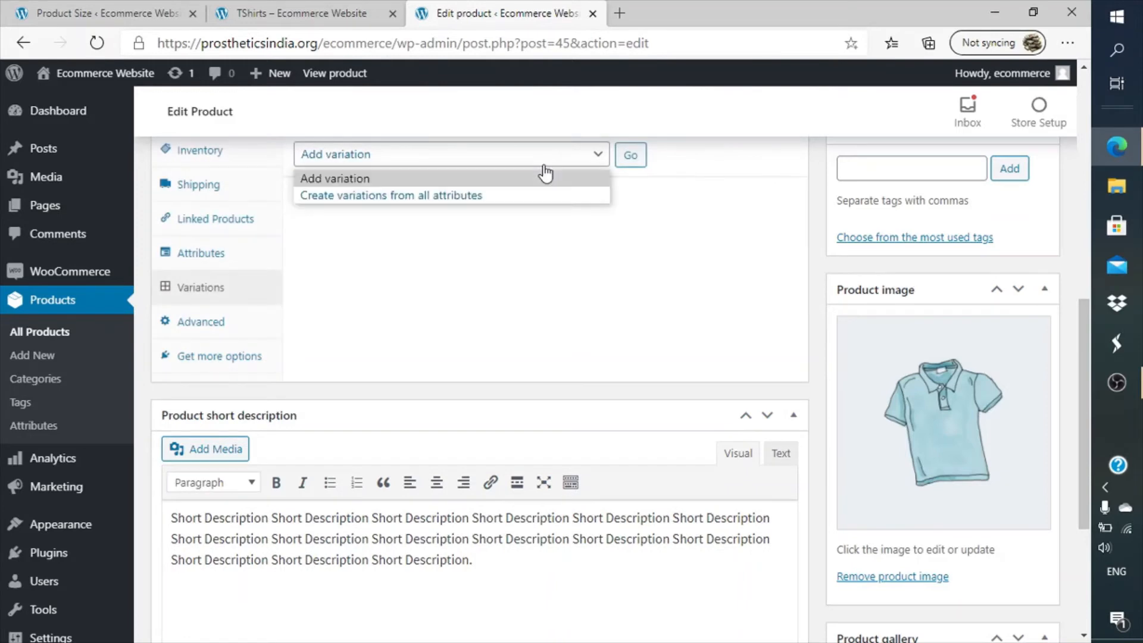
pyautogui.click(517, 206)
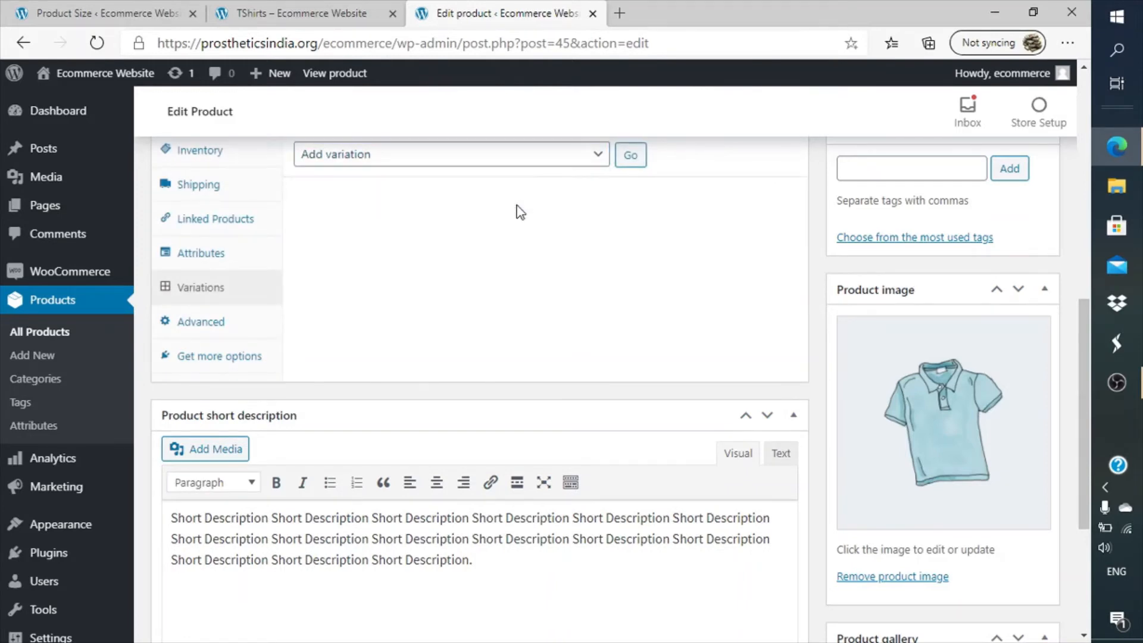
pyautogui.click(510, 154)
pyautogui.click(494, 195)
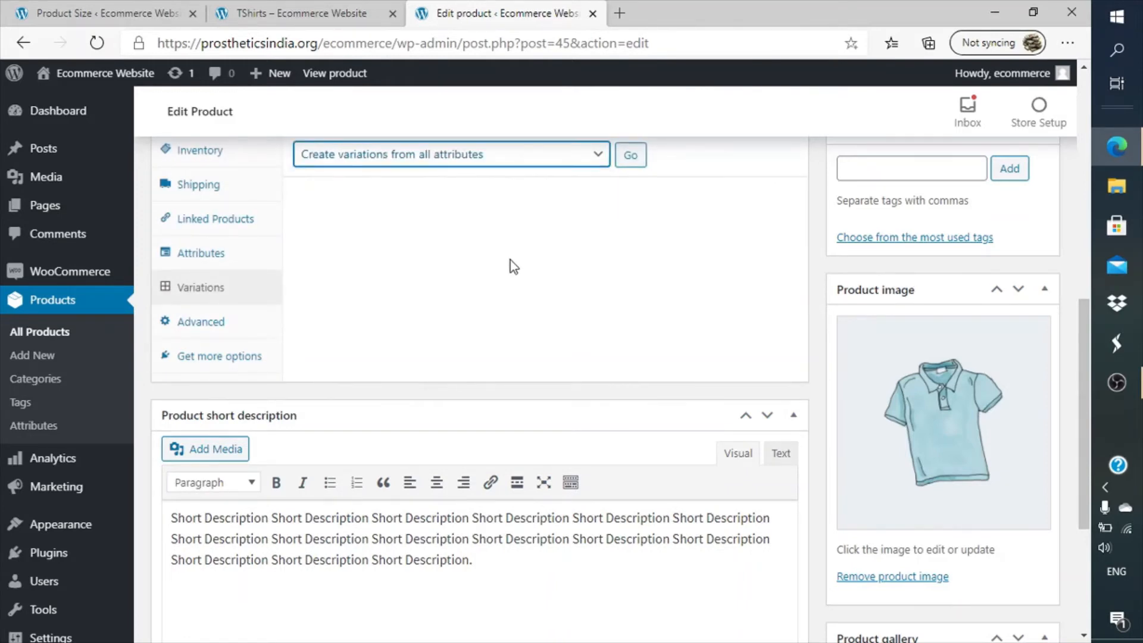
pyautogui.scroll(3, 510, 260)
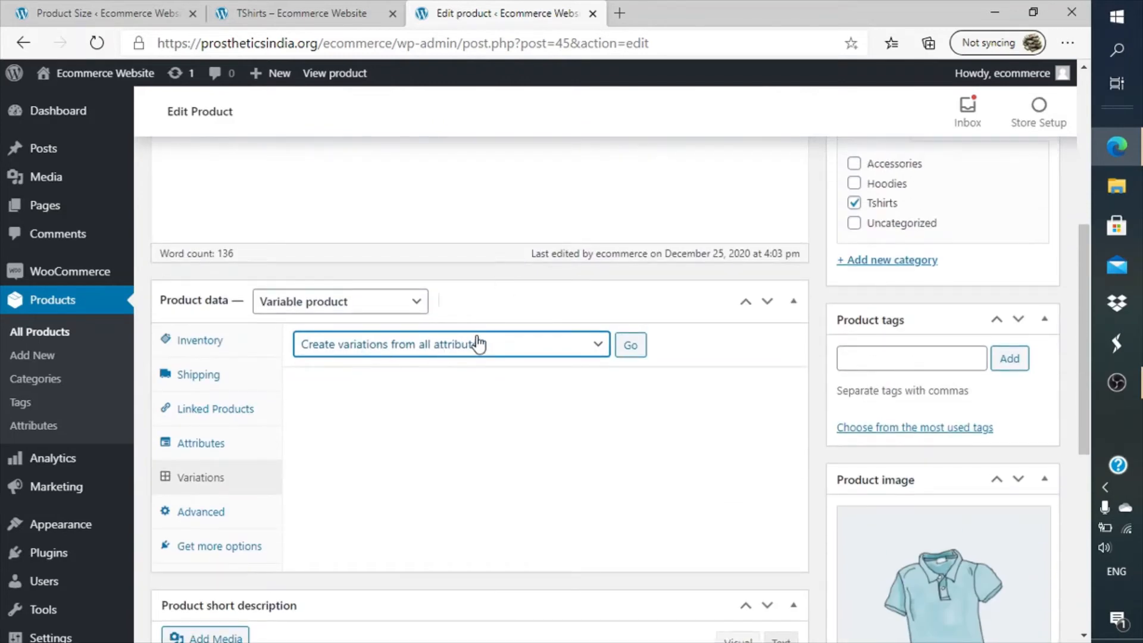
pyautogui.click(631, 344)
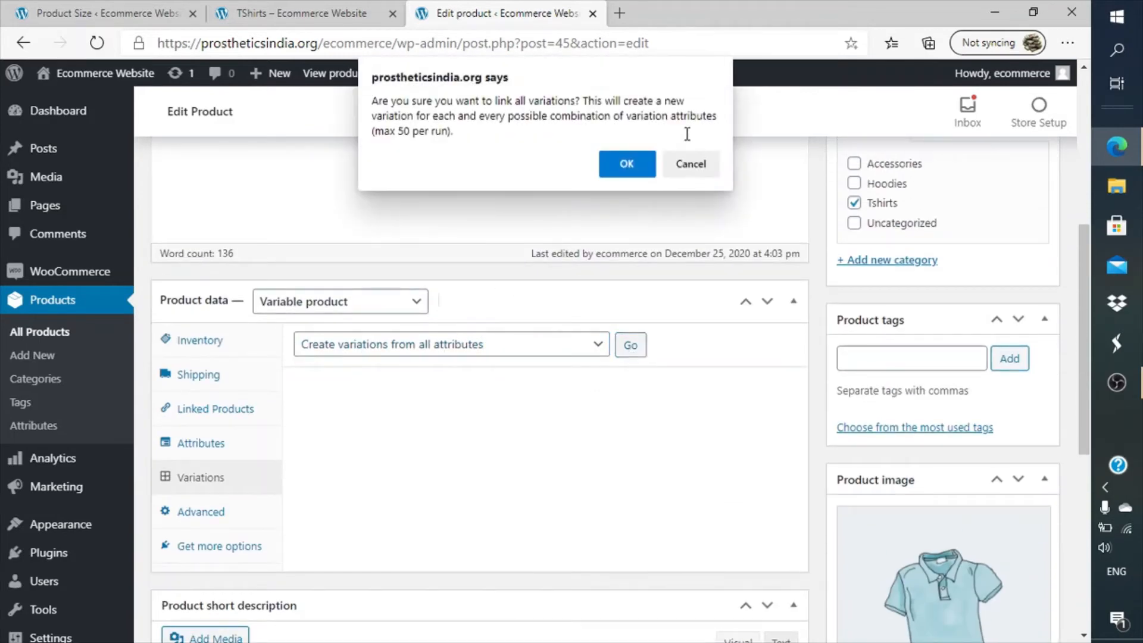
pyautogui.click(638, 154)
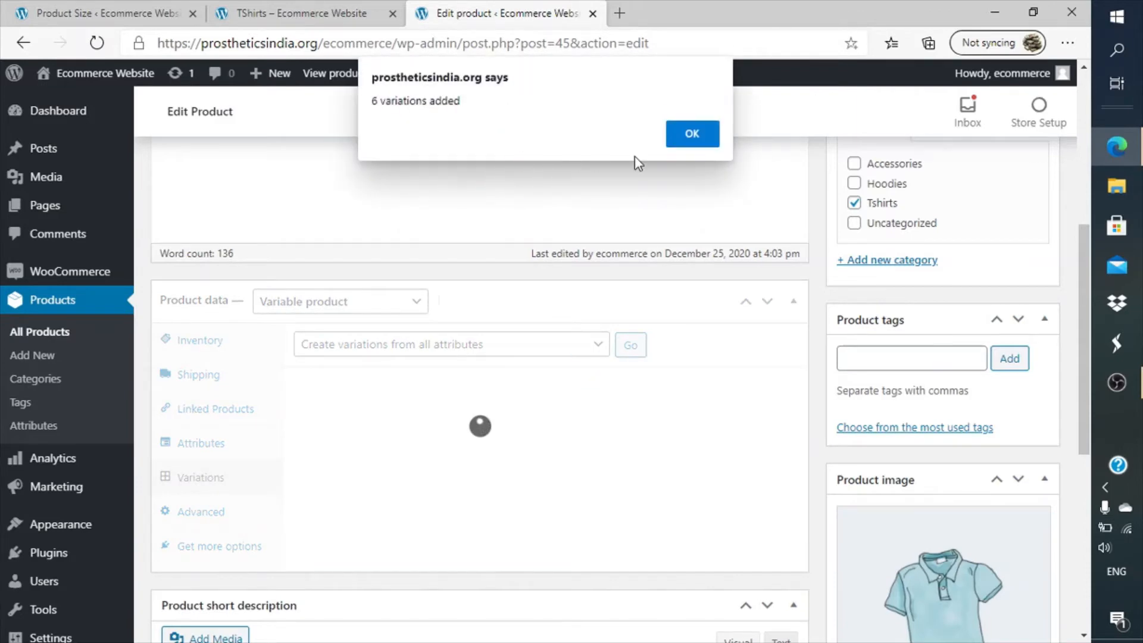
pyautogui.click(692, 134)
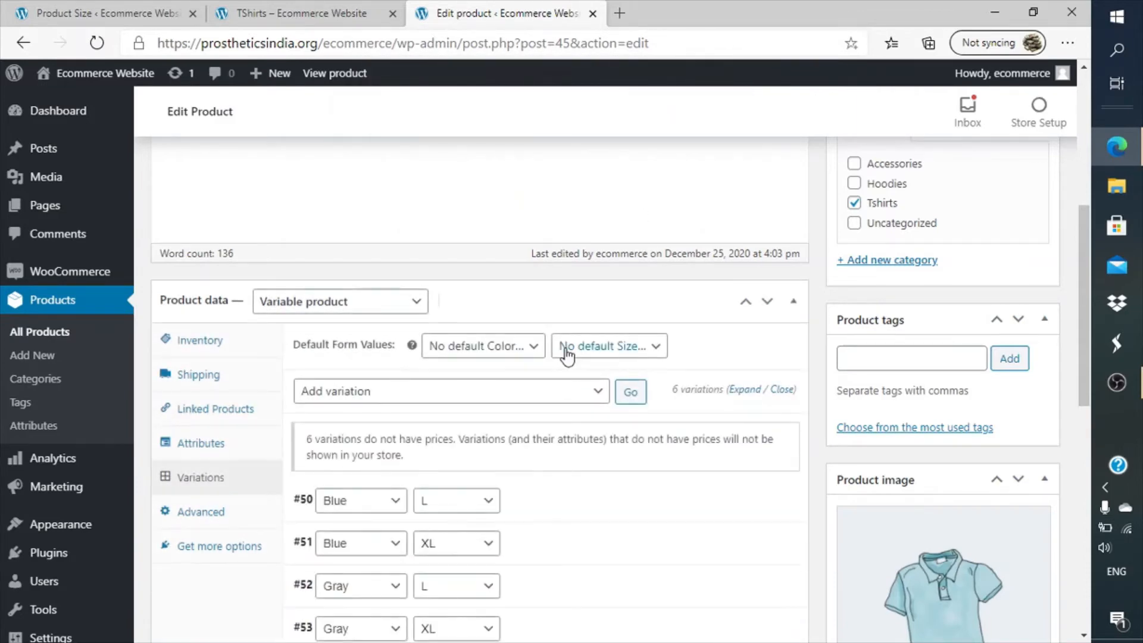
# - Set the Red XL variation's regular price to 2000 and its sale price to 800
pyautogui.scroll(-6, 566, 349)
pyautogui.scroll(5, 566, 351)
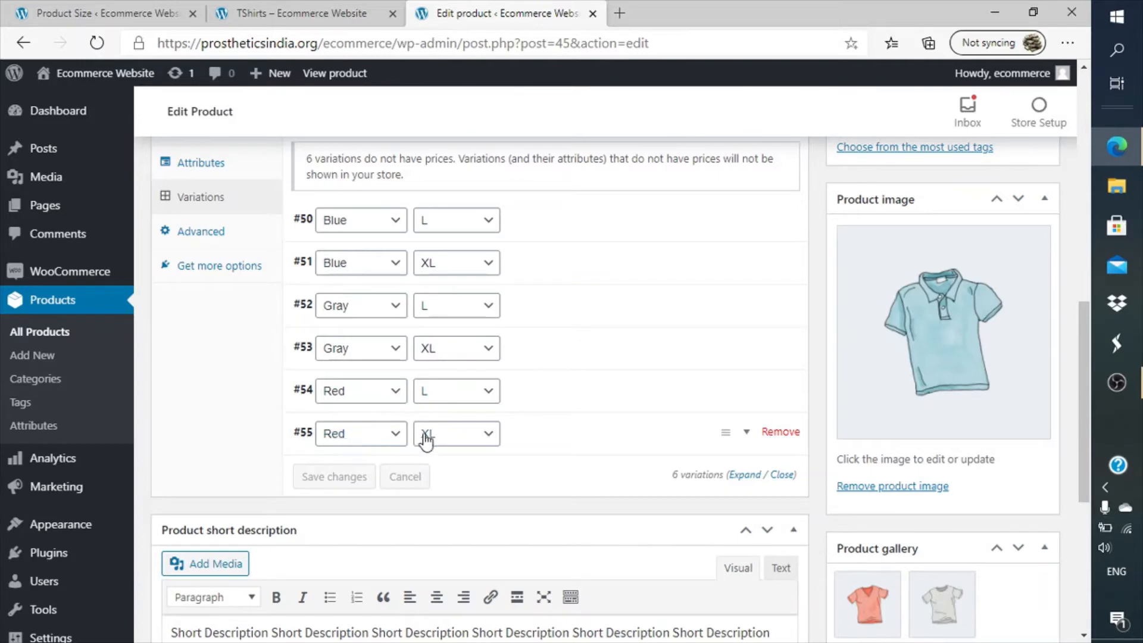
pyautogui.click(629, 436)
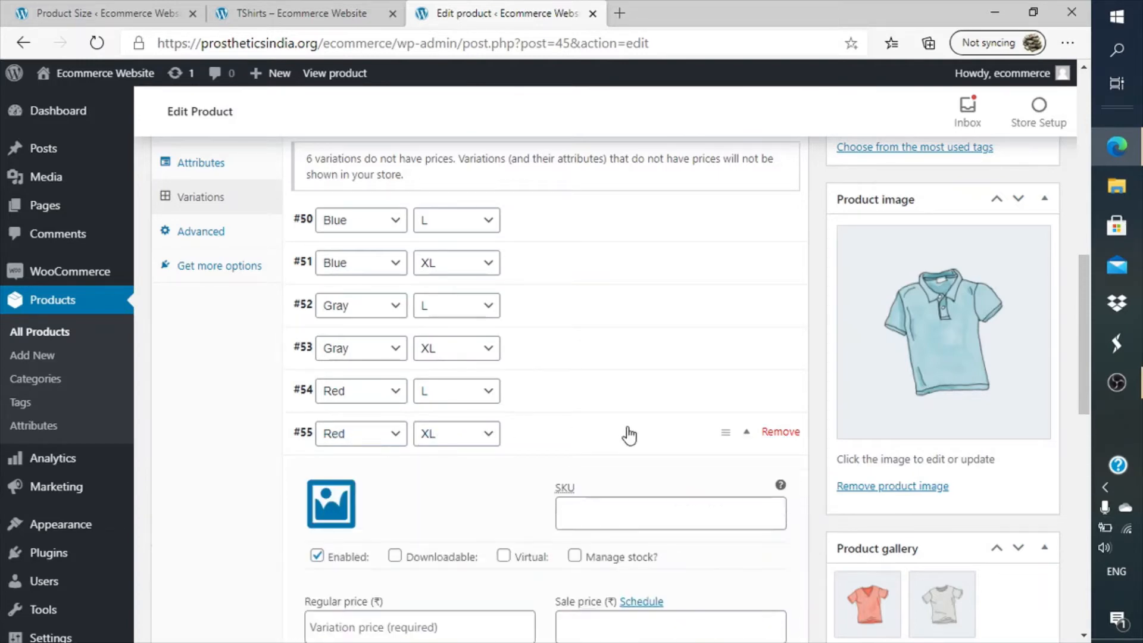
pyautogui.scroll(-10, 629, 435)
pyautogui.scroll(5, 629, 436)
pyautogui.scroll(2, 629, 435)
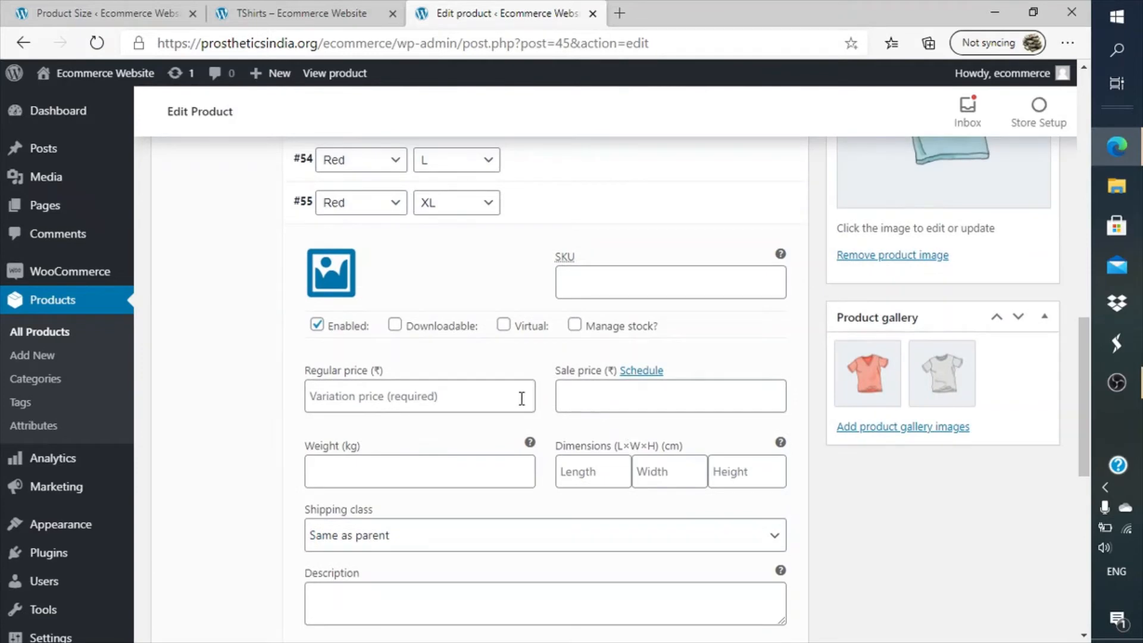
pyautogui.click(508, 396)
pyautogui.write('30')
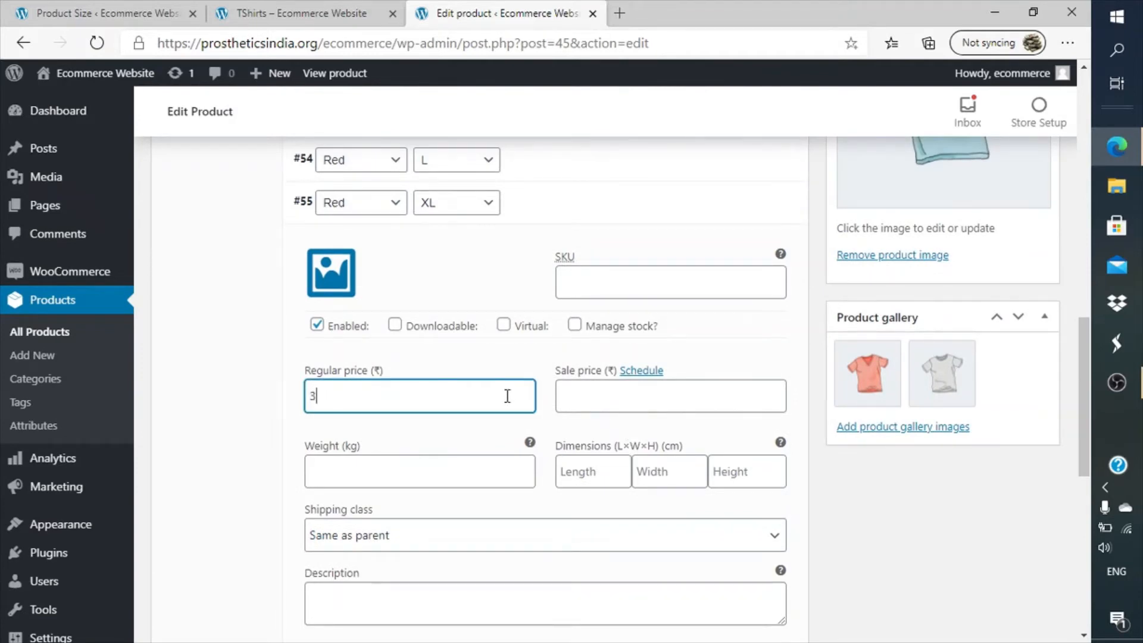
pyautogui.press('BackSpace')
pyautogui.write('2000')
pyautogui.press('Tab')
pyautogui.press('Tab')
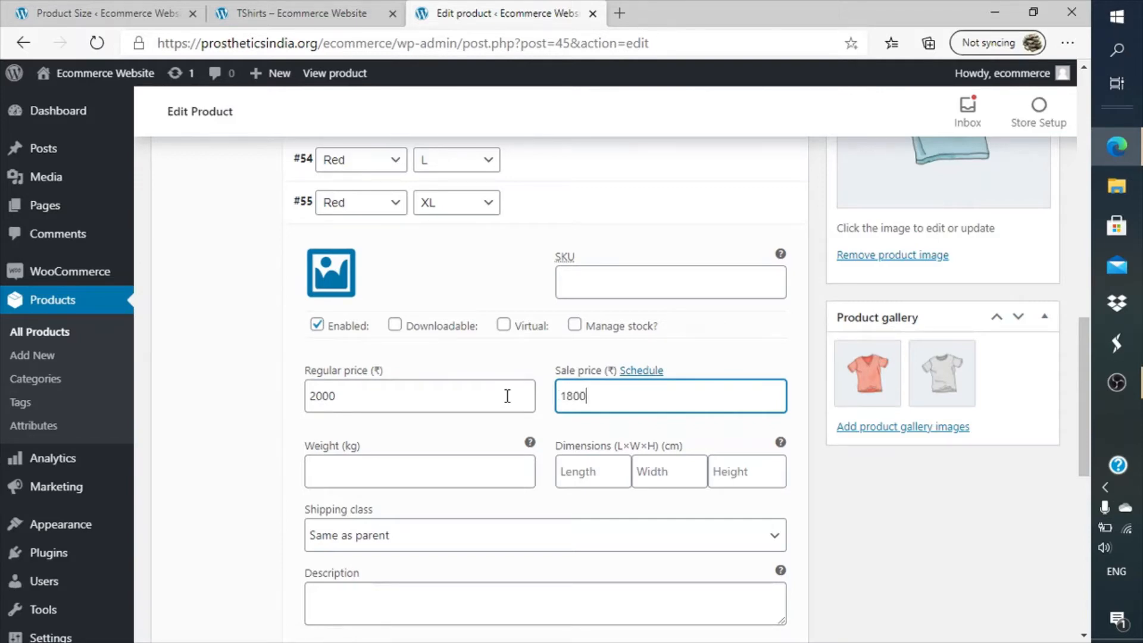
pyautogui.write('1800')
pyautogui.hotkey('ctrl', 'a')
pyautogui.write('80')
# - Set the Red L variation's regular price to 2000 and its sale price to 70
pyautogui.scroll(1, 683, 232)
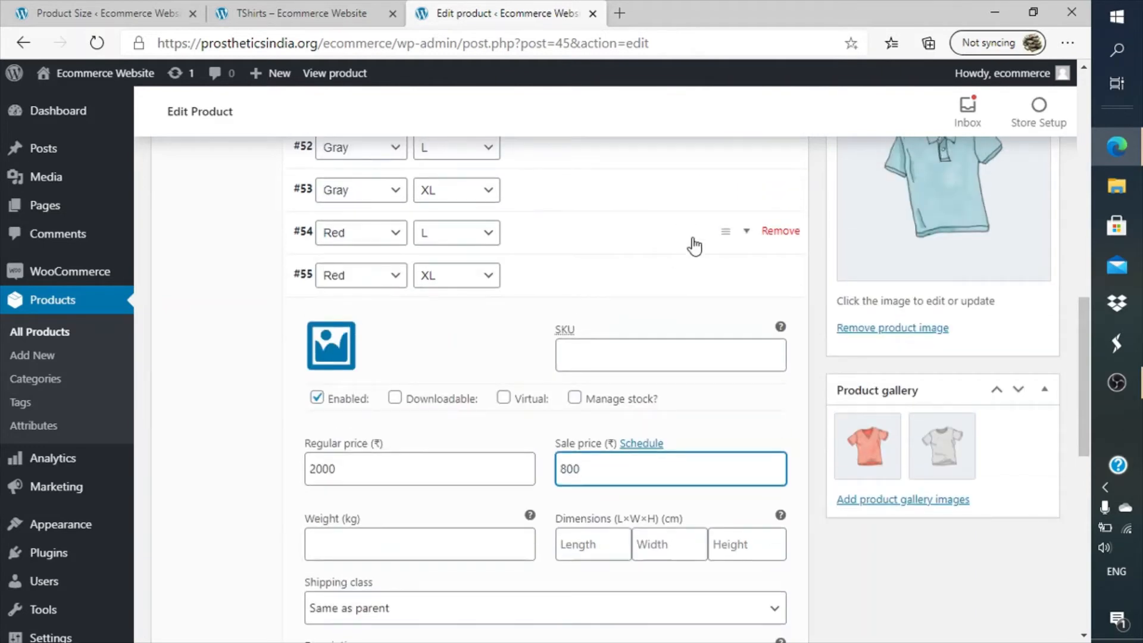
pyautogui.click(745, 234)
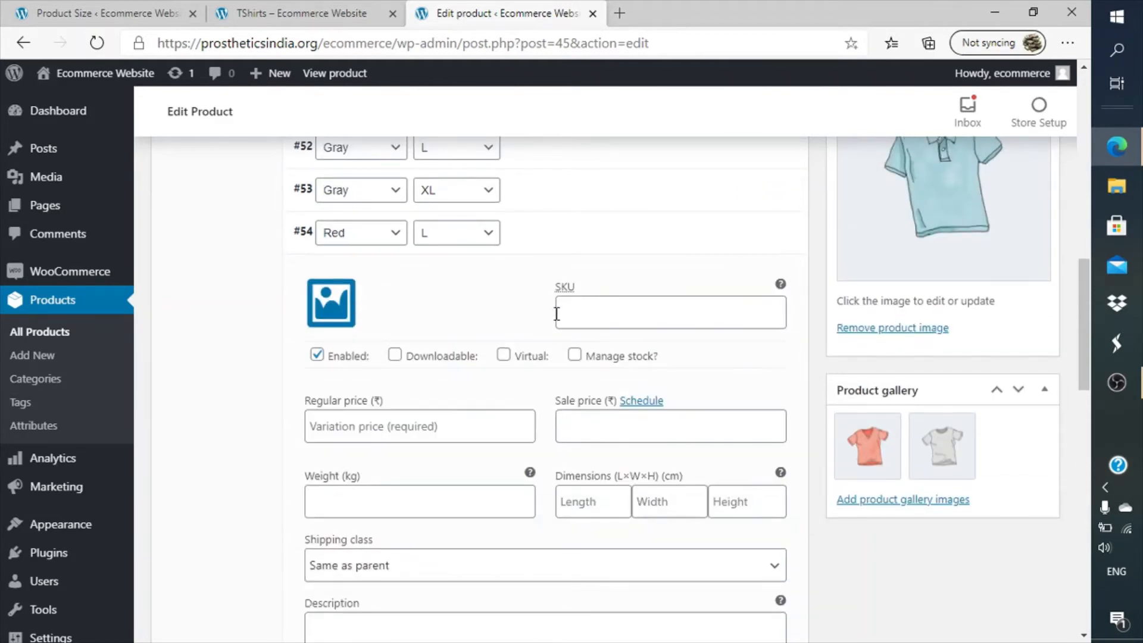
pyautogui.click(409, 433)
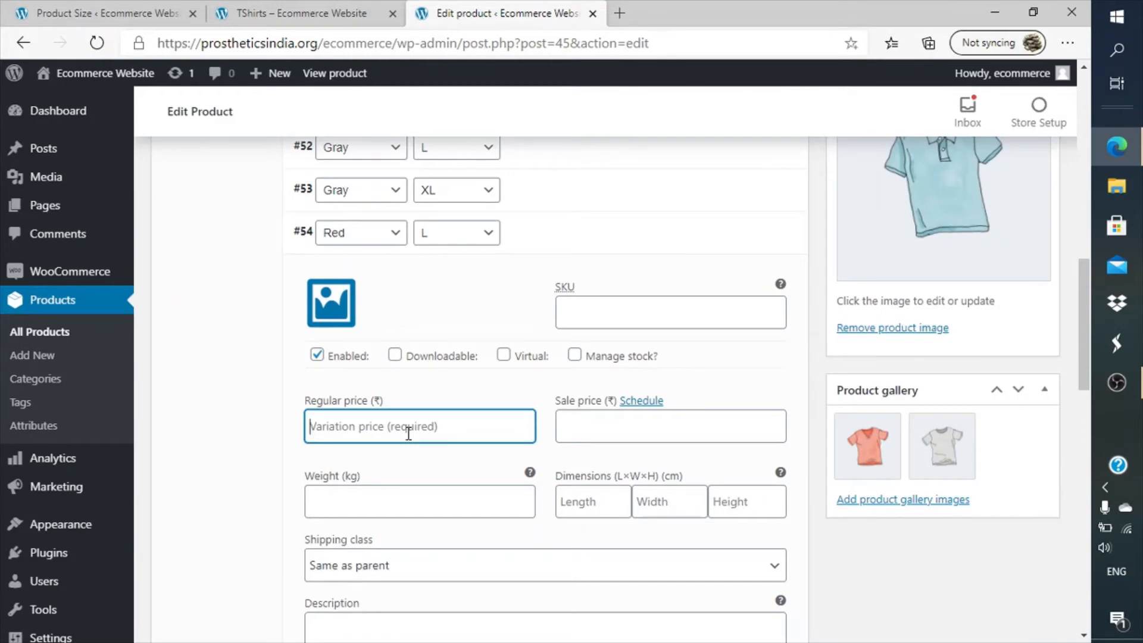
pyautogui.write('2000')
pyautogui.press('Tab')
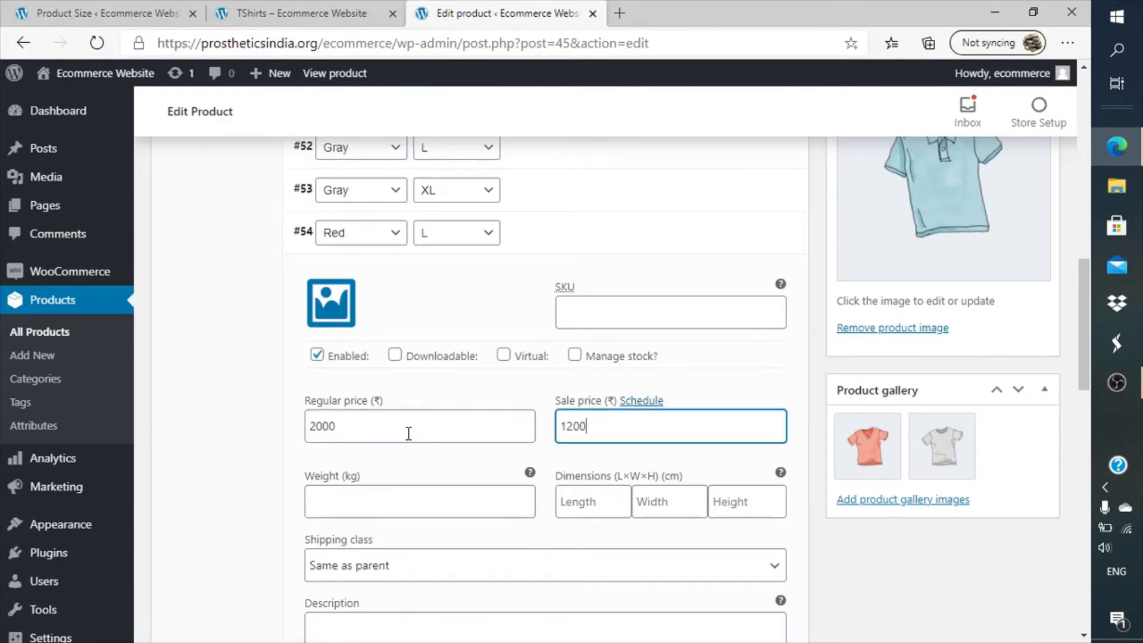
pyautogui.scroll(-5, 409, 433)
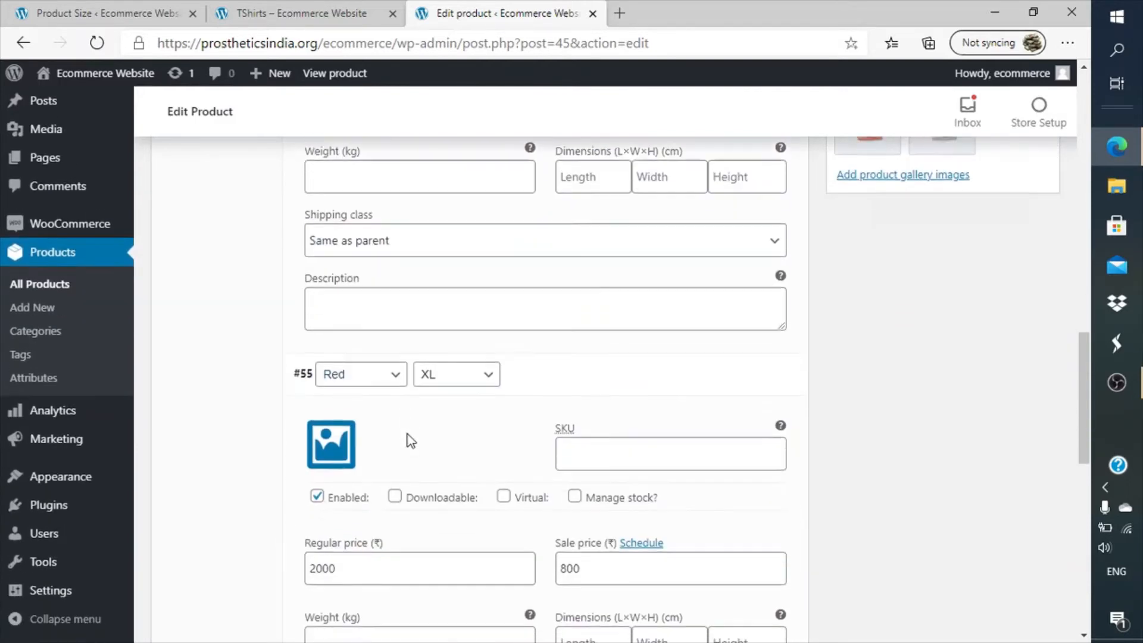
pyautogui.scroll(3, 410, 437)
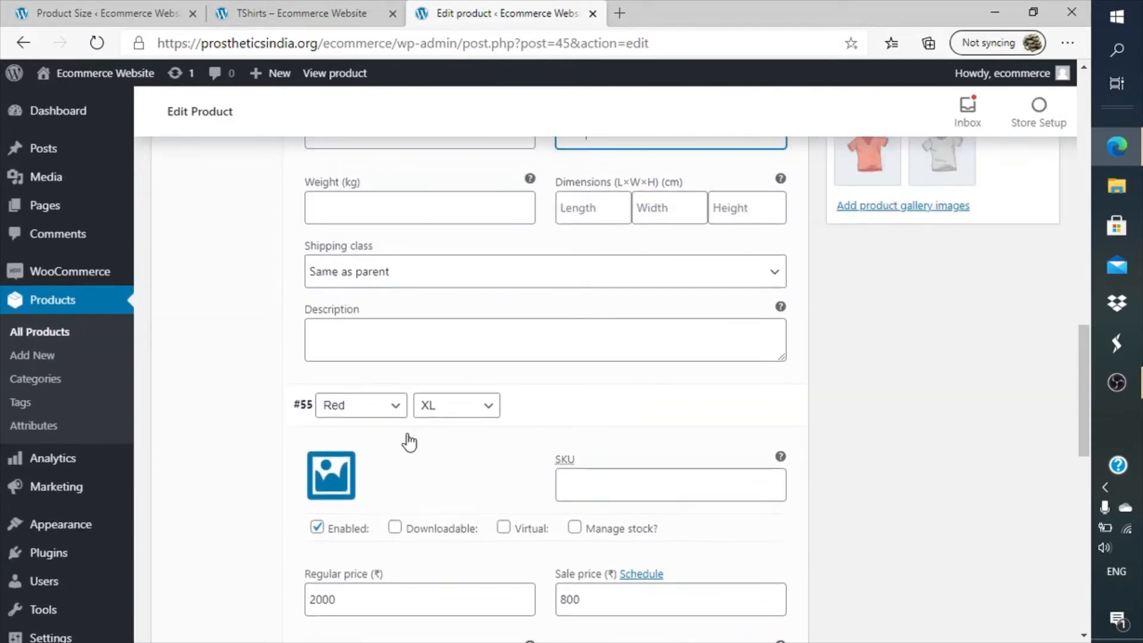
pyautogui.scroll(4, 409, 433)
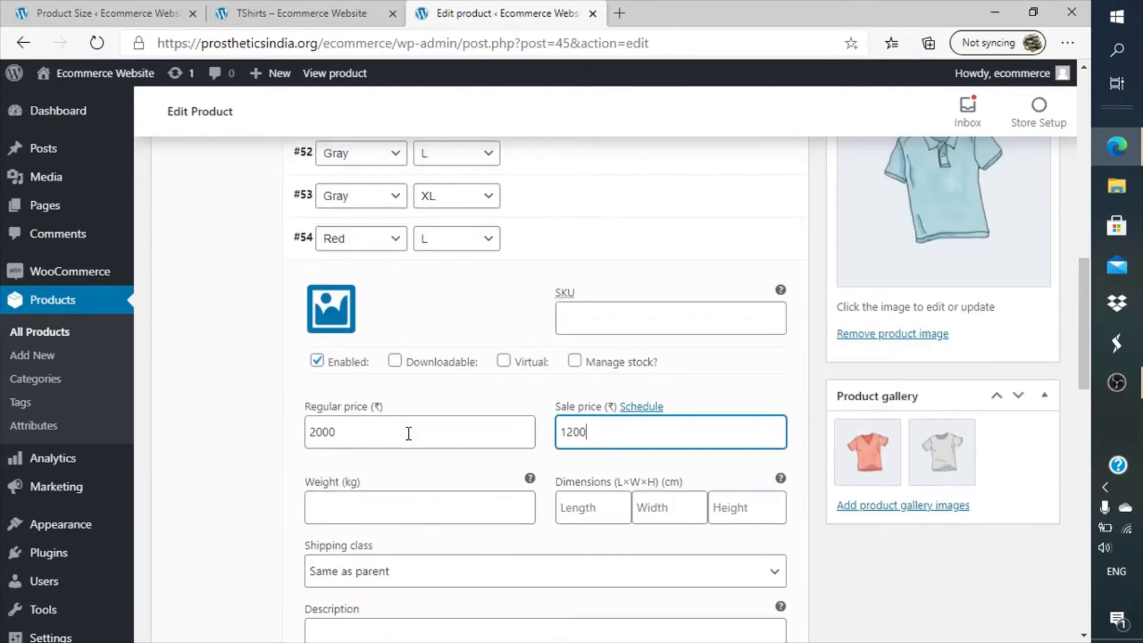
pyautogui.doubleClick(574, 431)
pyautogui.write('70')
# - Set the Gray XL variation's regular price to 1200 and its sale price to 900
pyautogui.scroll(5, 574, 431)
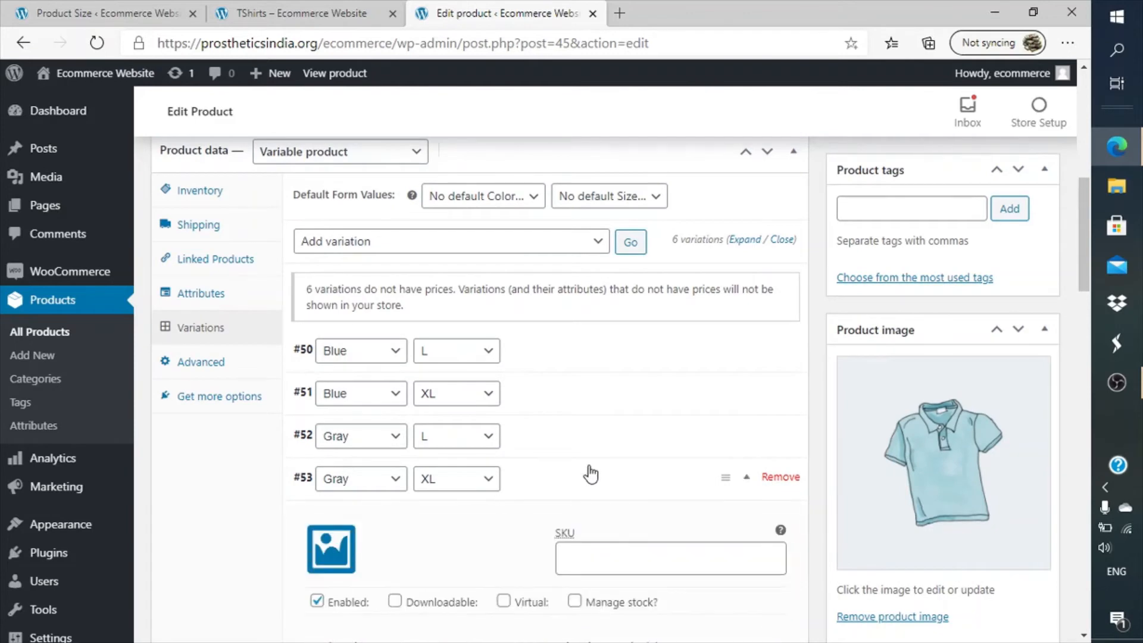
pyautogui.scroll(-10, 591, 474)
pyautogui.scroll(4, 588, 472)
pyautogui.click(462, 220)
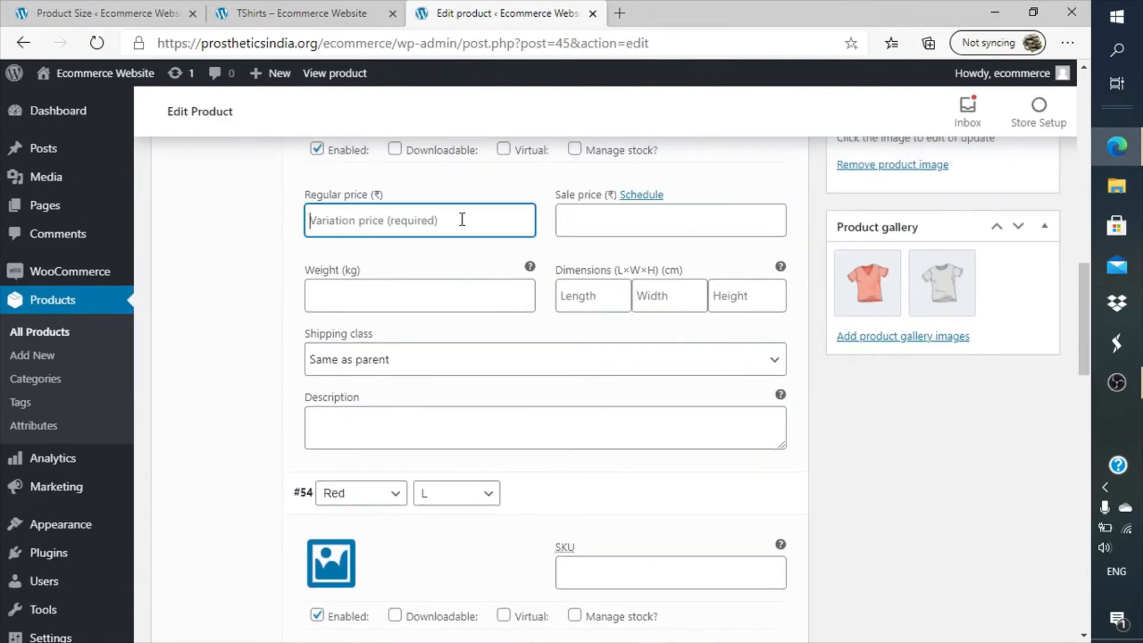
pyautogui.write('12000')
pyautogui.press('BackSpace')
pyautogui.press('Tab')
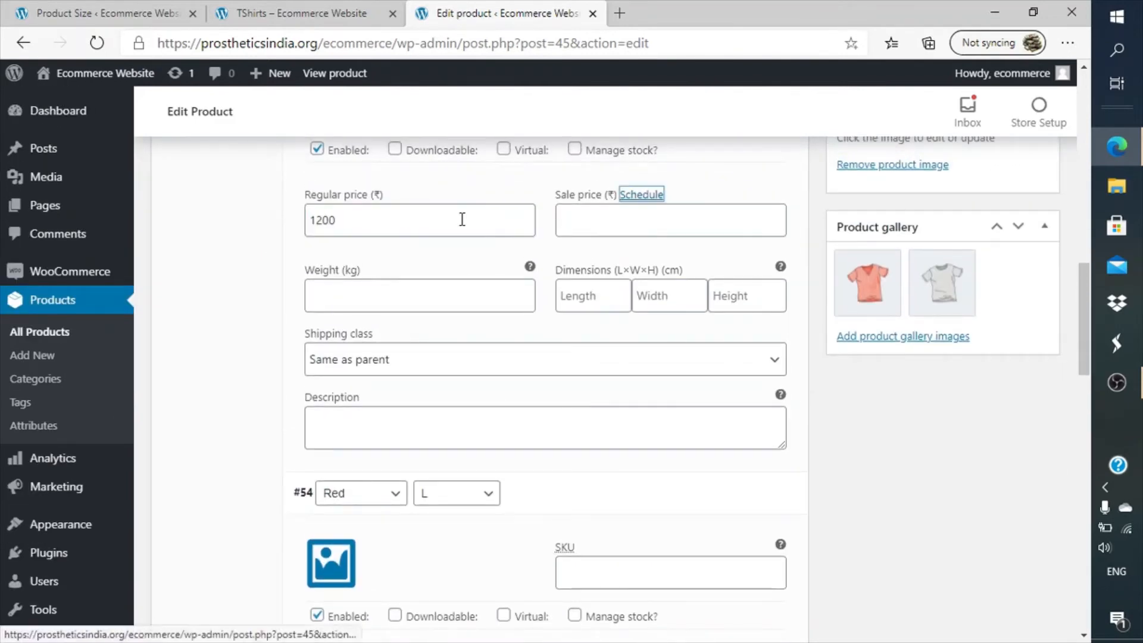
pyautogui.press('Tab')
pyautogui.write('89000')
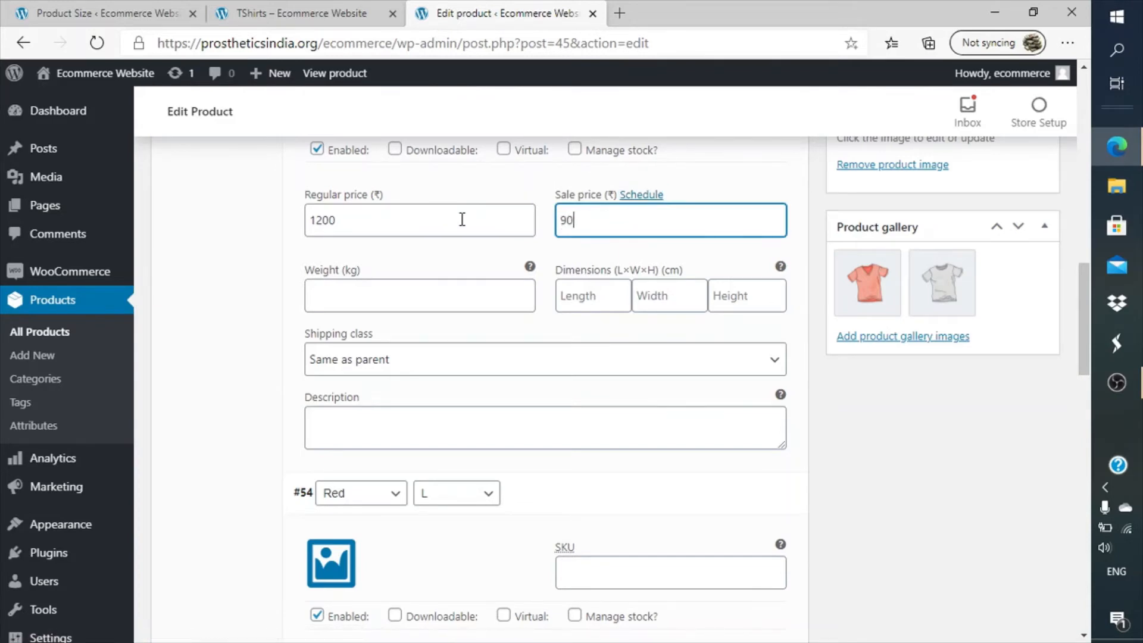
pyautogui.scroll(1, 462, 220)
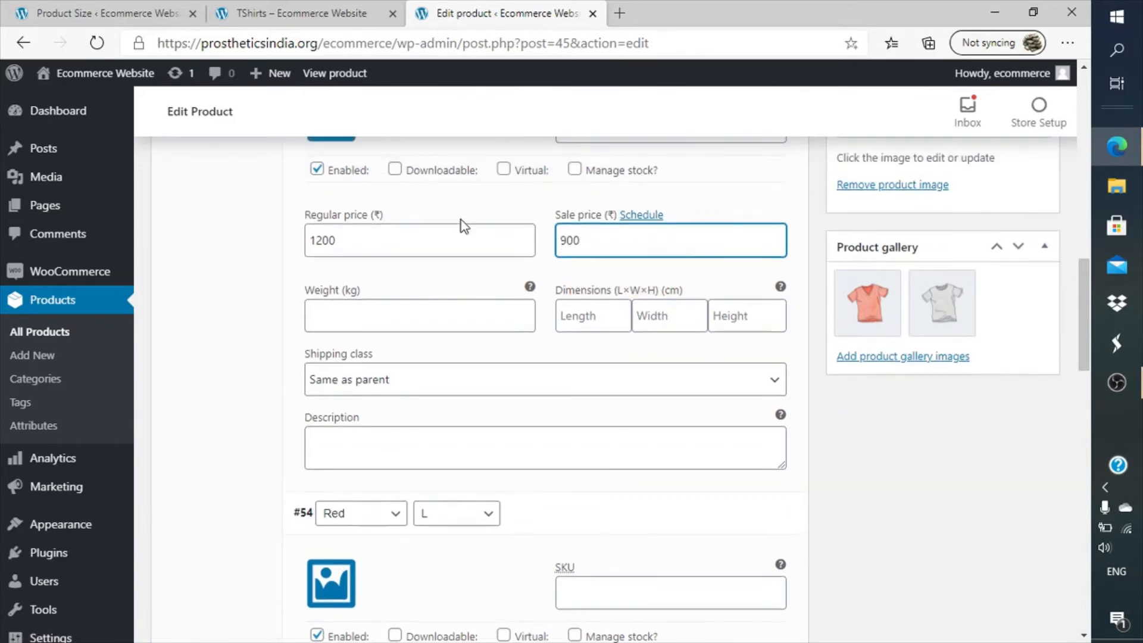
pyautogui.write('0')
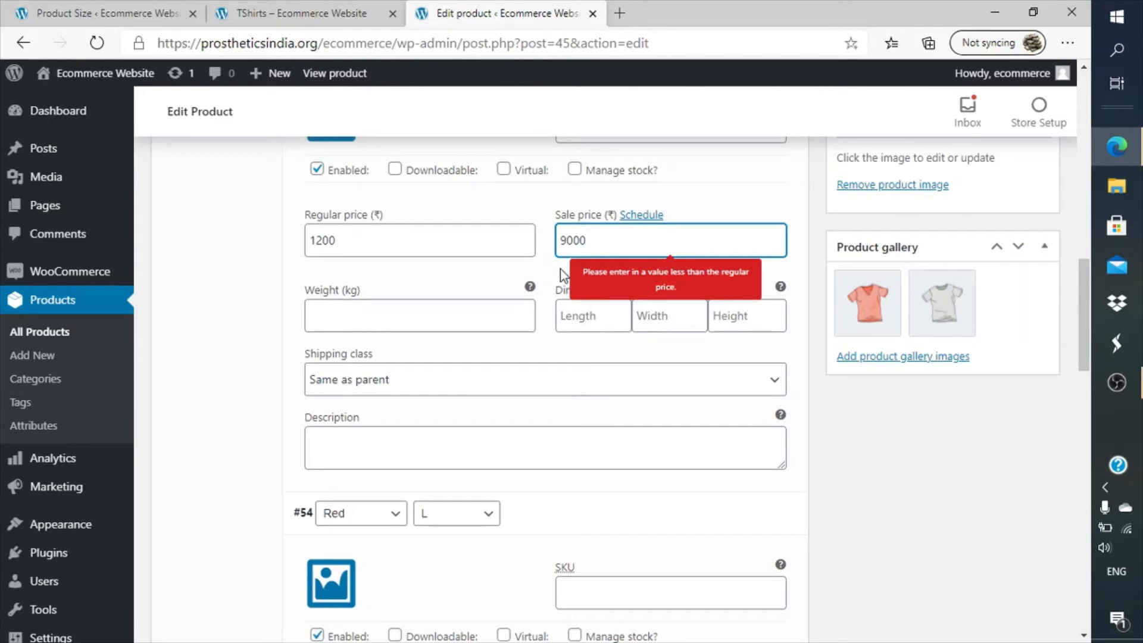
pyautogui.press('BackSpace')
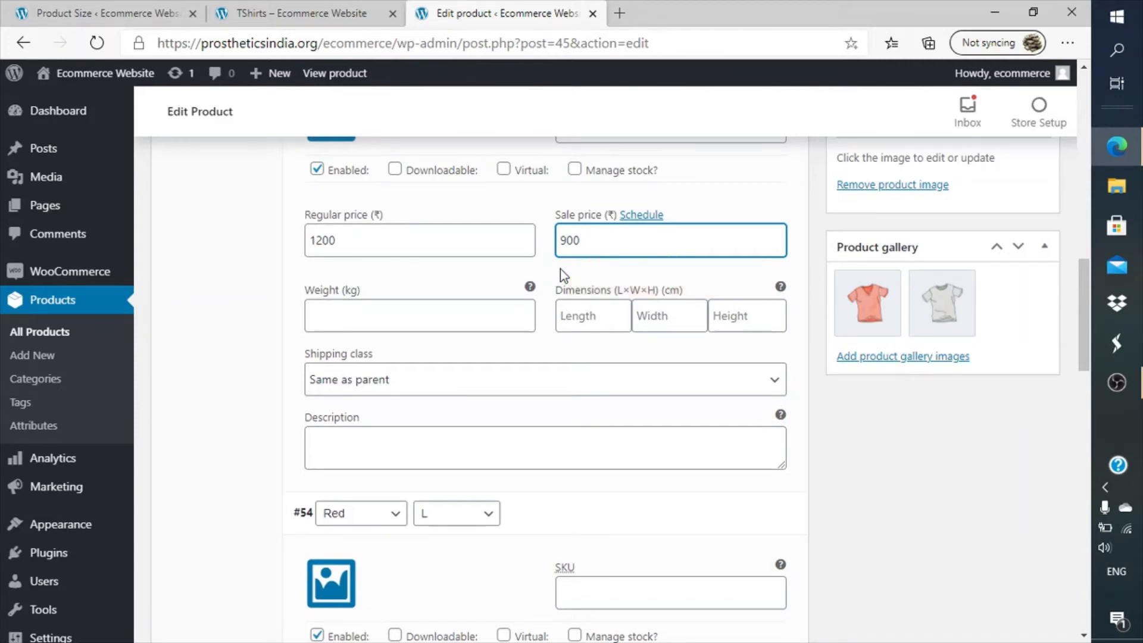
# - Set the Gray L variation's regular price to 2000 and its sale price to 500
pyautogui.scroll(3, 559, 269)
pyautogui.scroll(1, 559, 269)
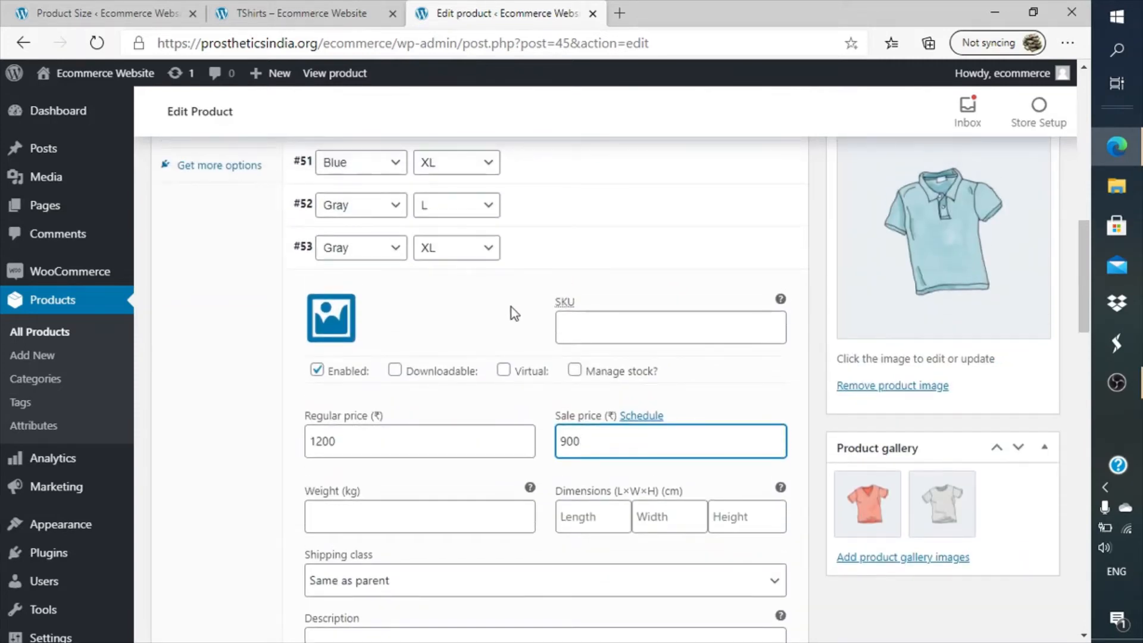
pyautogui.click(582, 224)
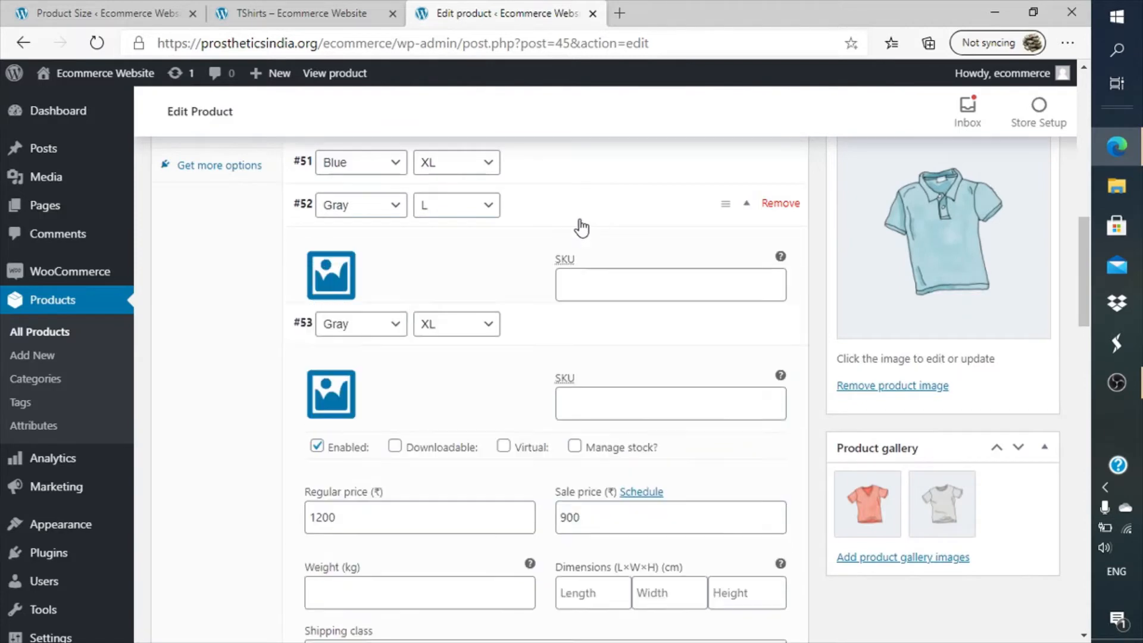
pyautogui.click(418, 405)
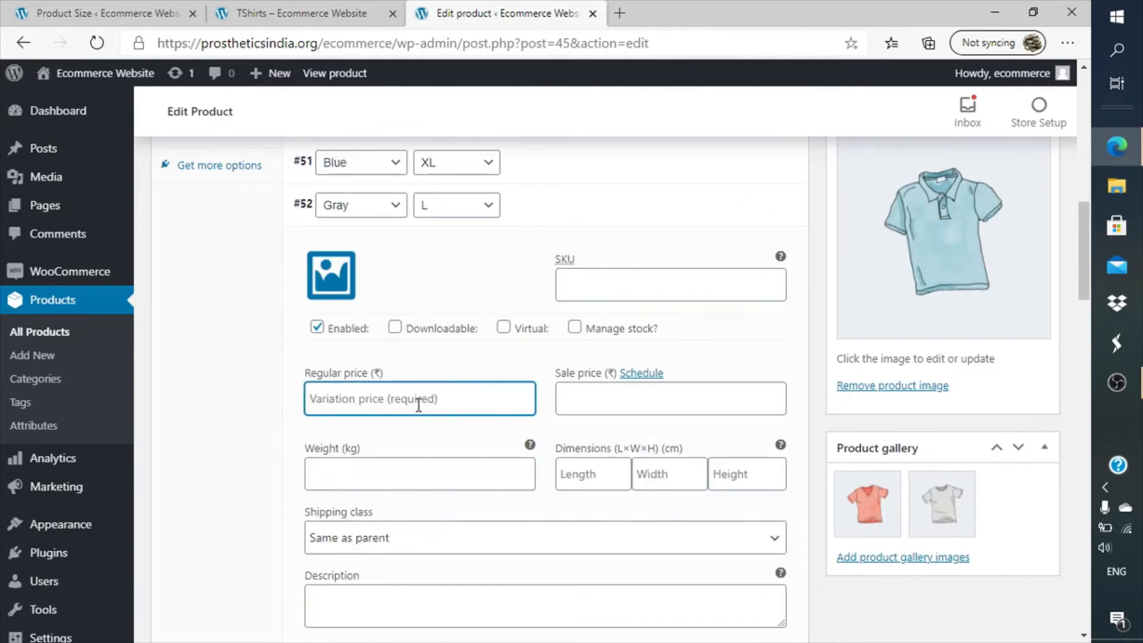
pyautogui.write('2000')
pyautogui.press('Tab')
pyautogui.press('Tab')
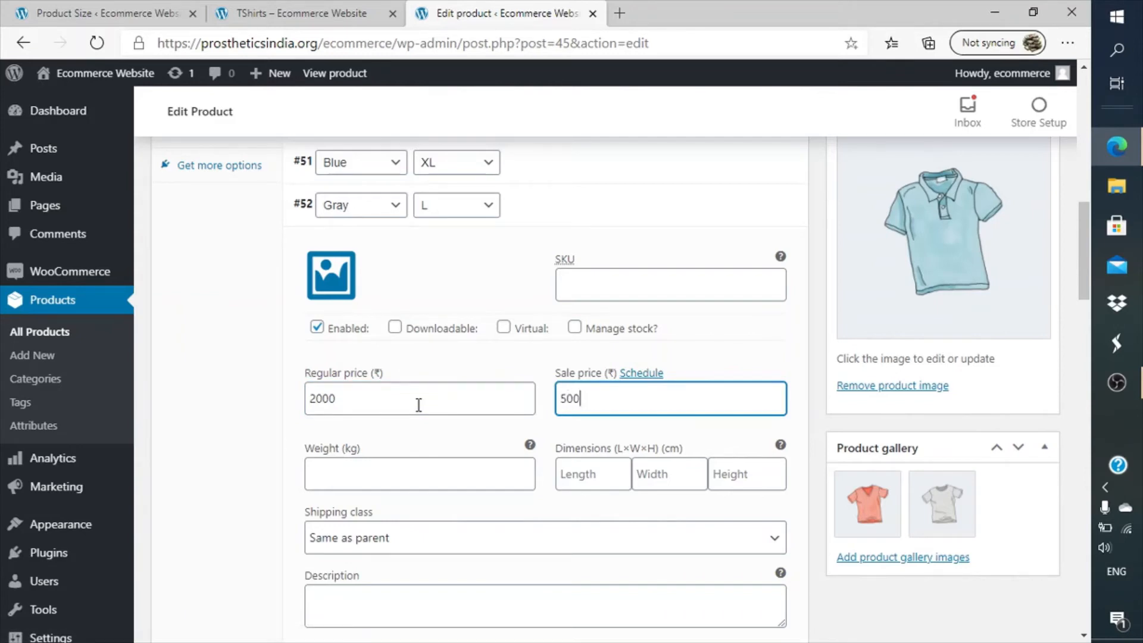
# - Set the Blue XL variation's regular price to 2300 and its sale price to 650
pyautogui.scroll(5, 416, 405)
pyautogui.click(541, 439)
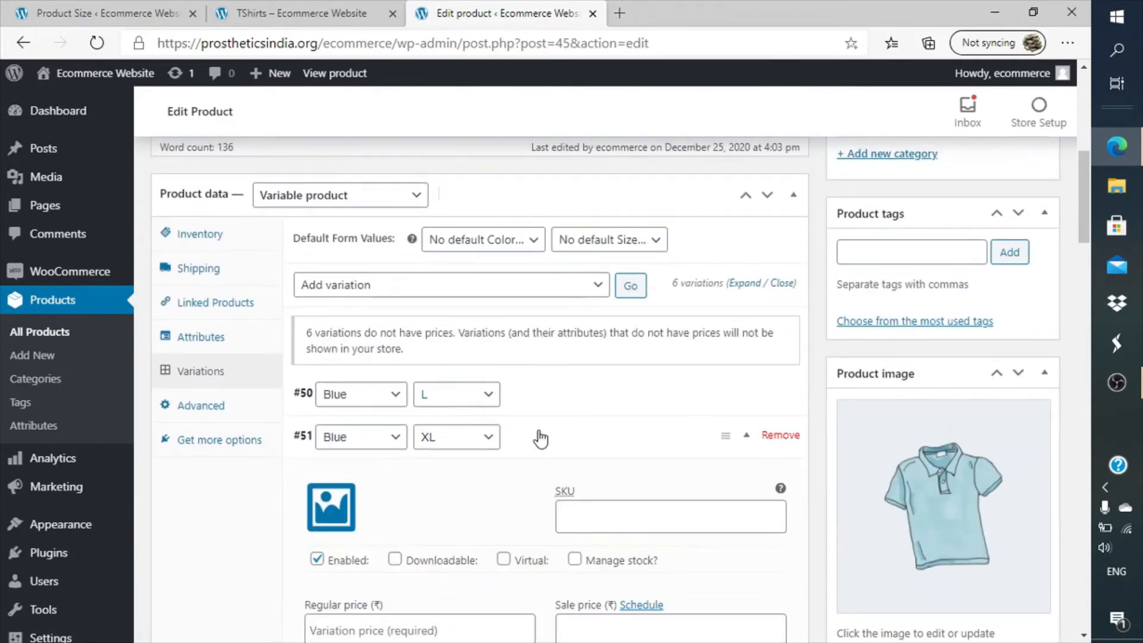
pyautogui.scroll(-4, 540, 439)
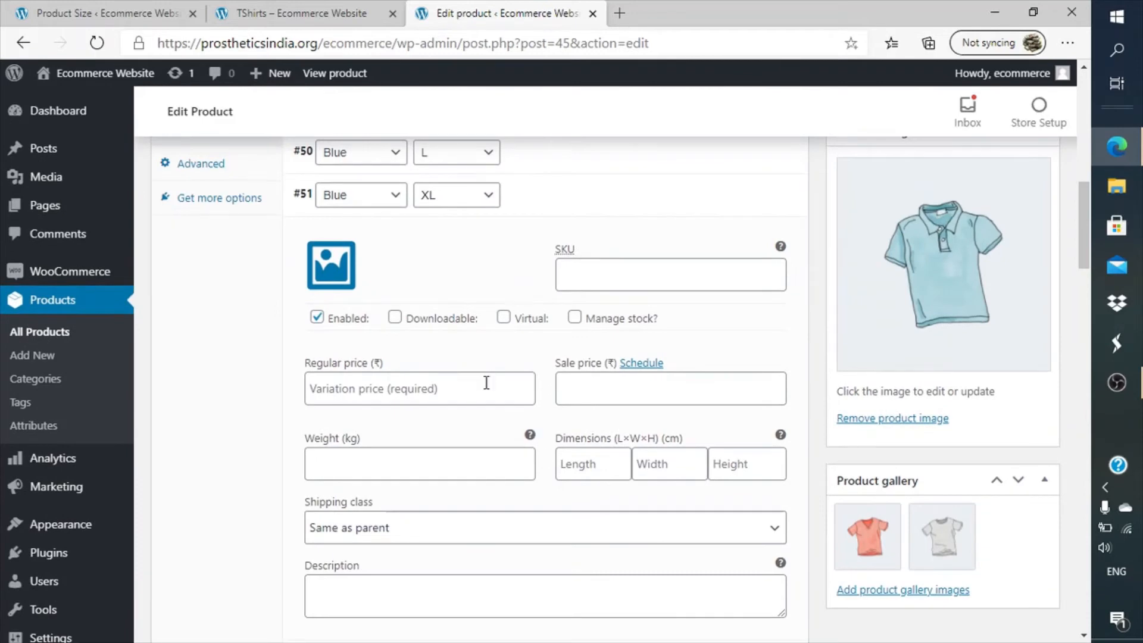
pyautogui.click(487, 383)
pyautogui.write('2300')
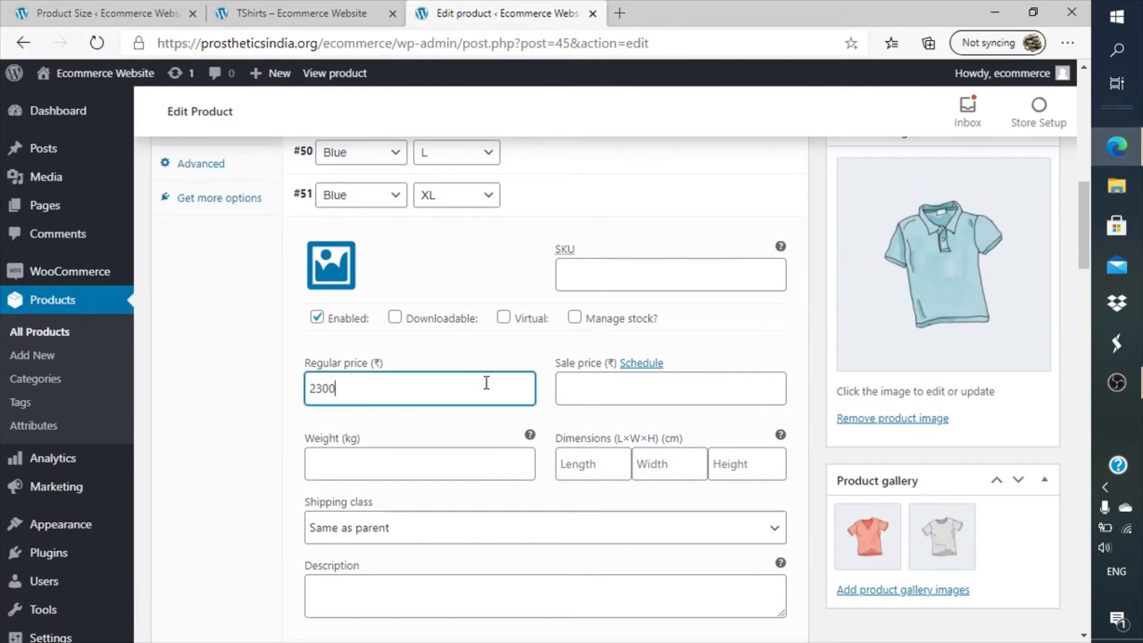
pyautogui.press('Tab')
pyautogui.press('Tab')
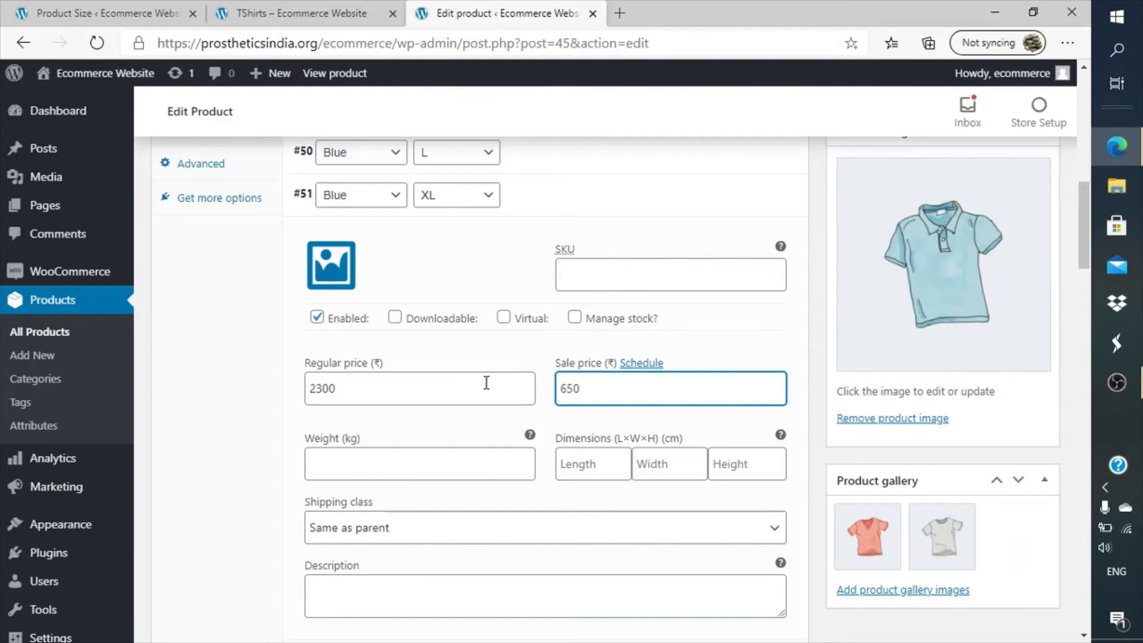
# - Set the Blue L variation's regular price to 1200 and its sale price to 540
pyautogui.scroll(3, 487, 383)
pyautogui.click(563, 342)
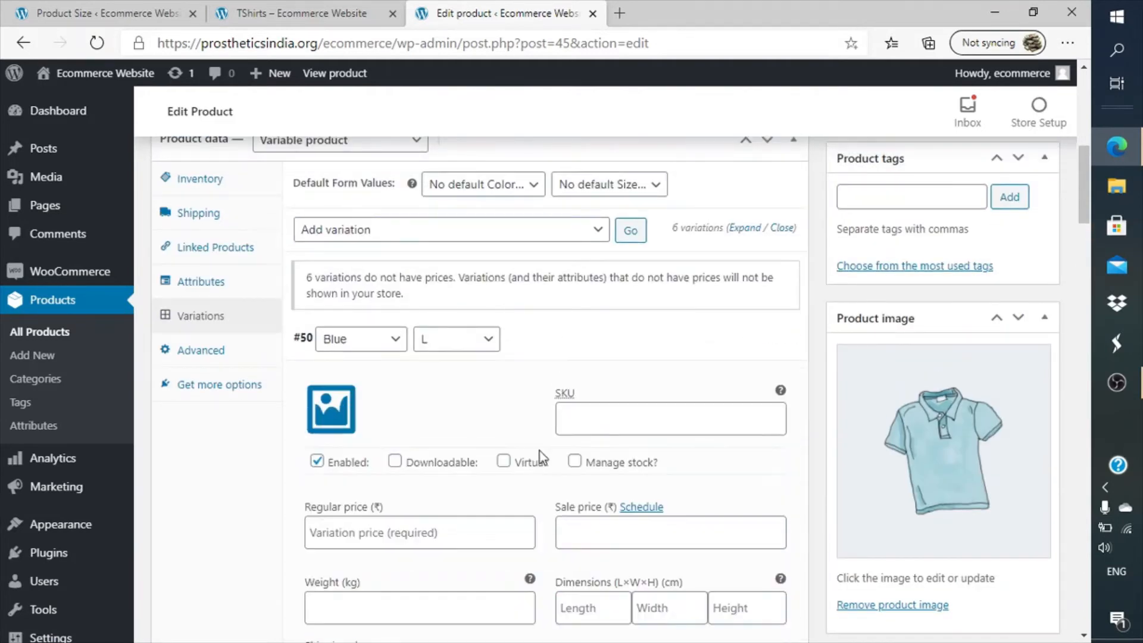
pyautogui.scroll(-1, 539, 461)
pyautogui.click(497, 472)
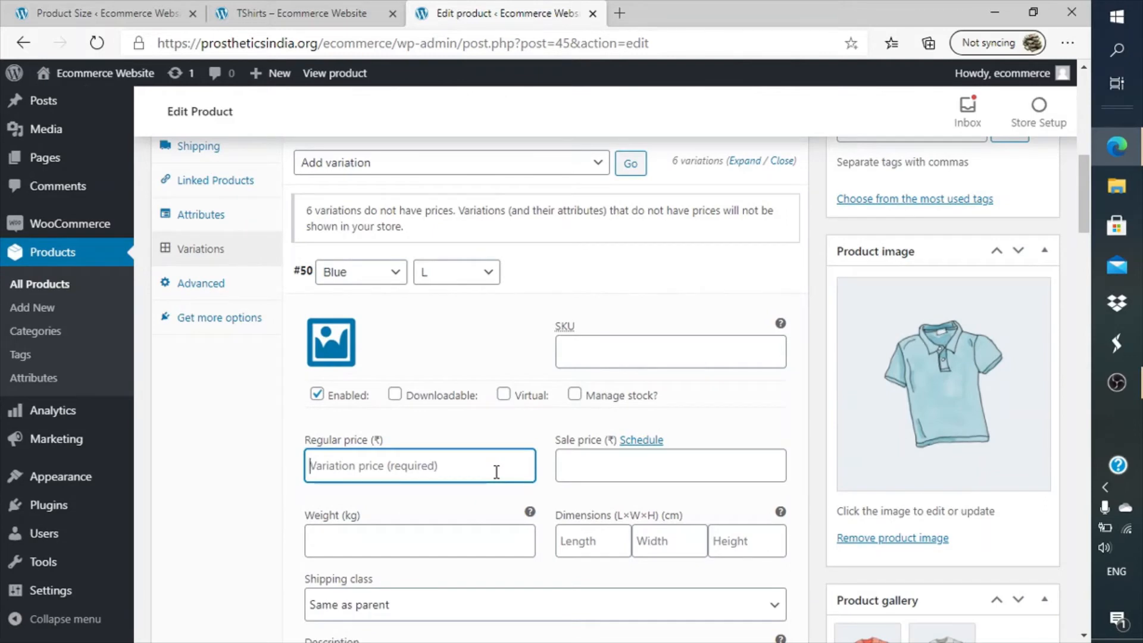
pyautogui.write('1200')
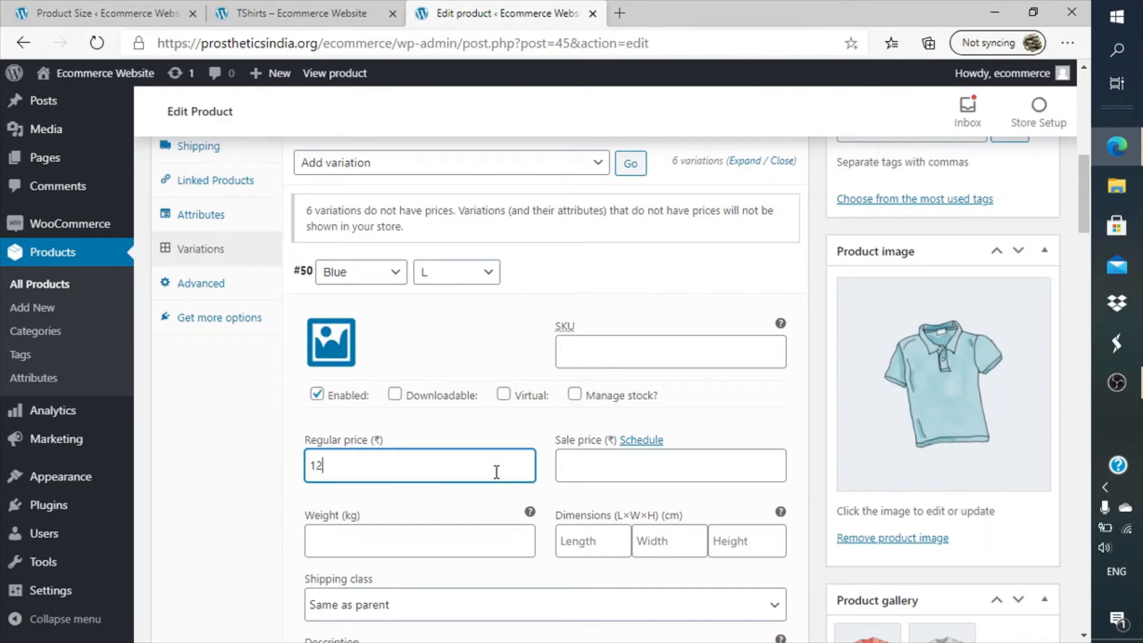
pyautogui.press('Tab')
pyautogui.press('Tab')
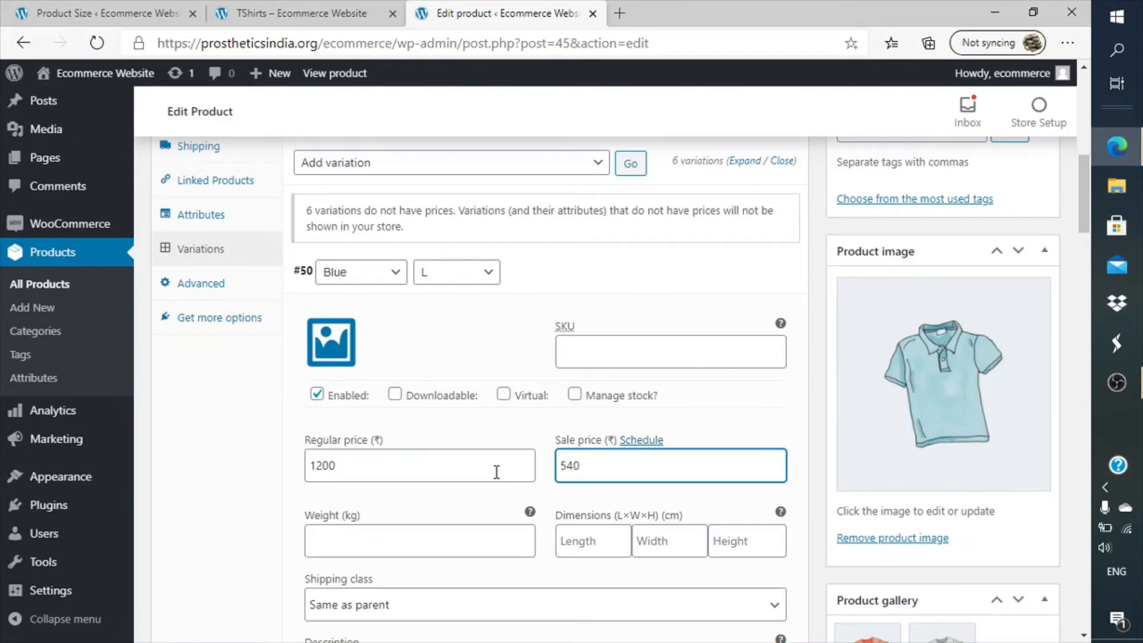
# - Update the TShirts product to save the prices of all its variations
pyautogui.scroll(4, 728, 396)
pyautogui.scroll(-8, 727, 392)
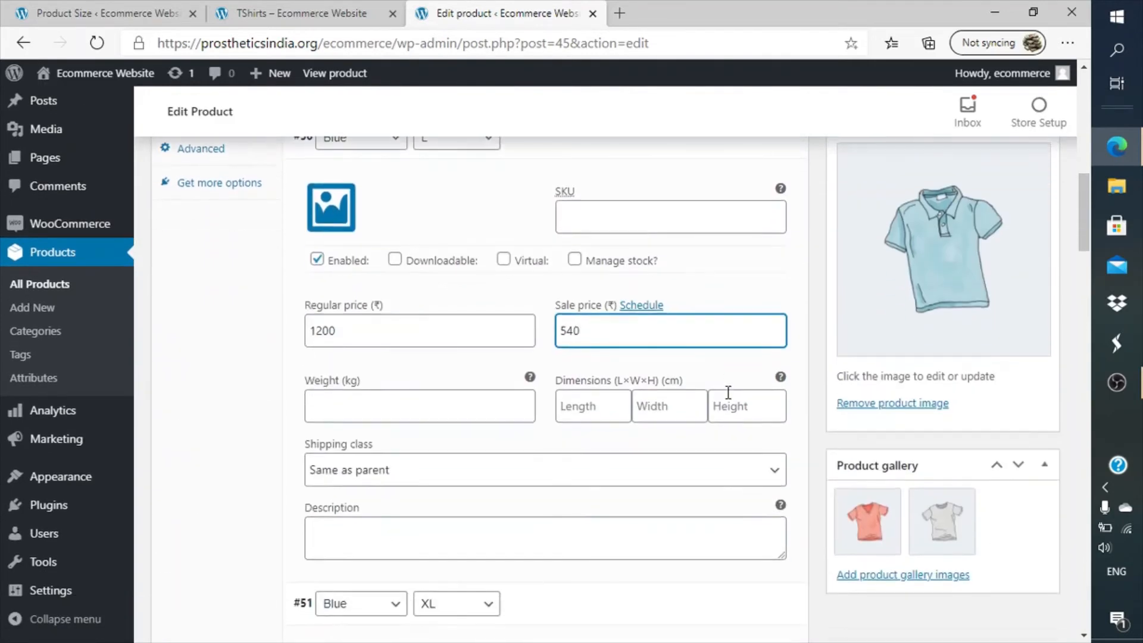
pyautogui.scroll(4, 728, 392)
pyautogui.scroll(8, 728, 393)
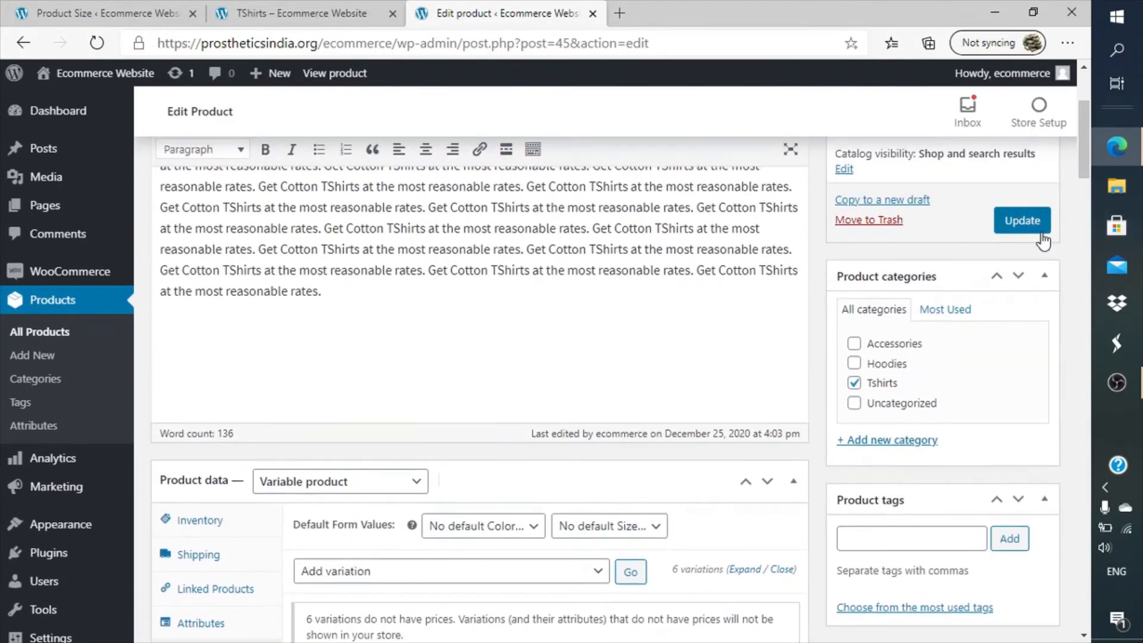
pyautogui.click(1043, 238)
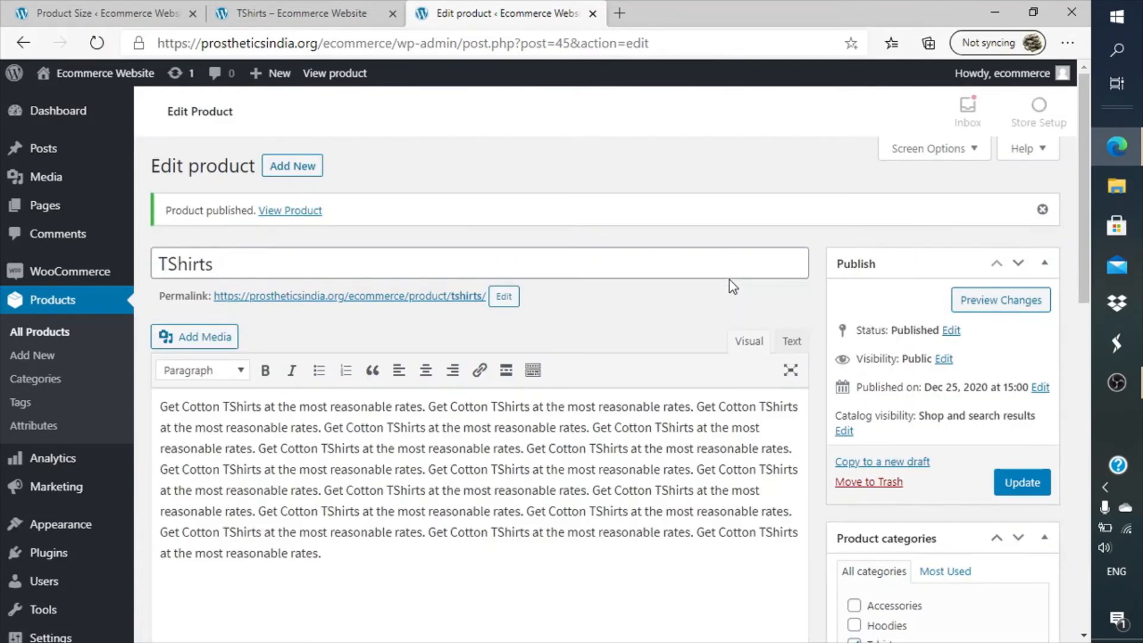
# - Reload the TShirts storefront page and choose color Blue with size L to check that variation's price
pyautogui.click(301, 13)
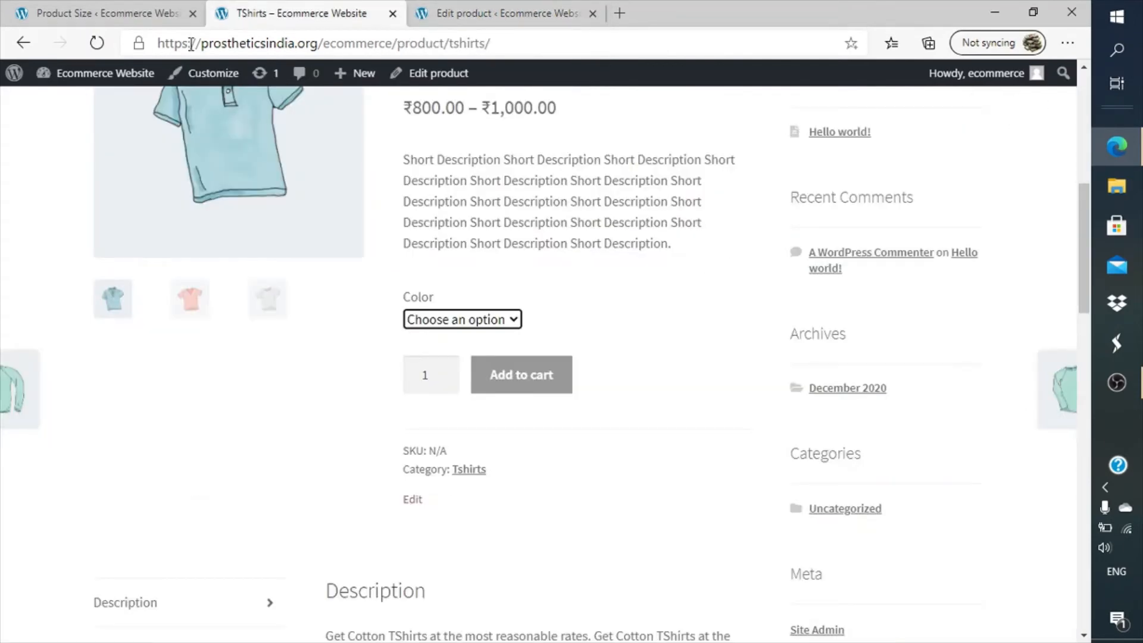
pyautogui.click(99, 43)
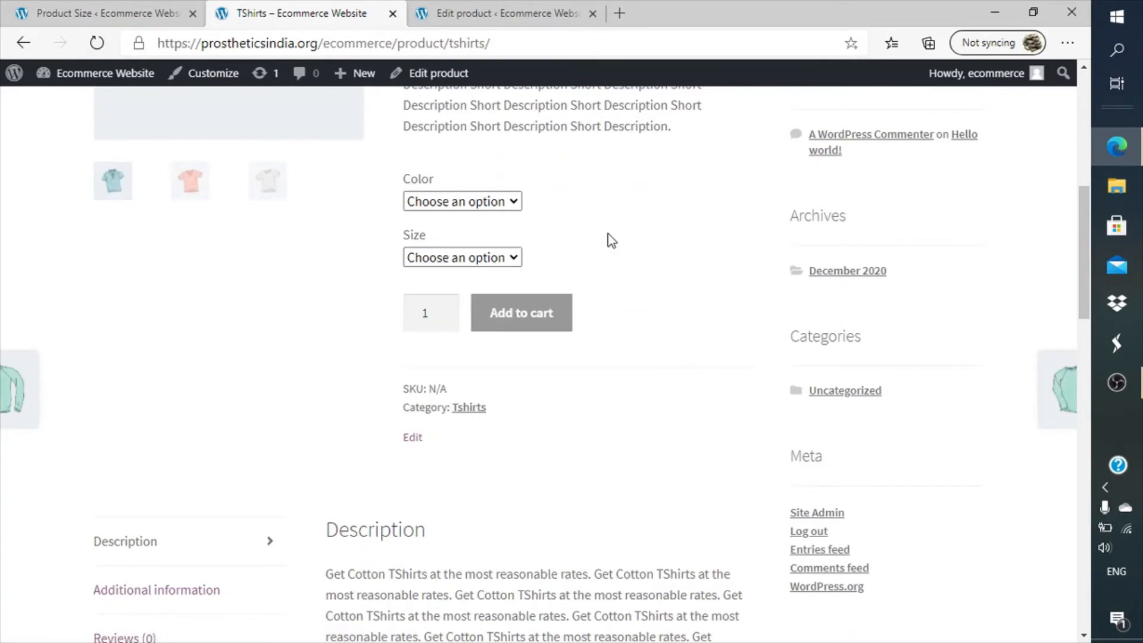
pyautogui.click(471, 208)
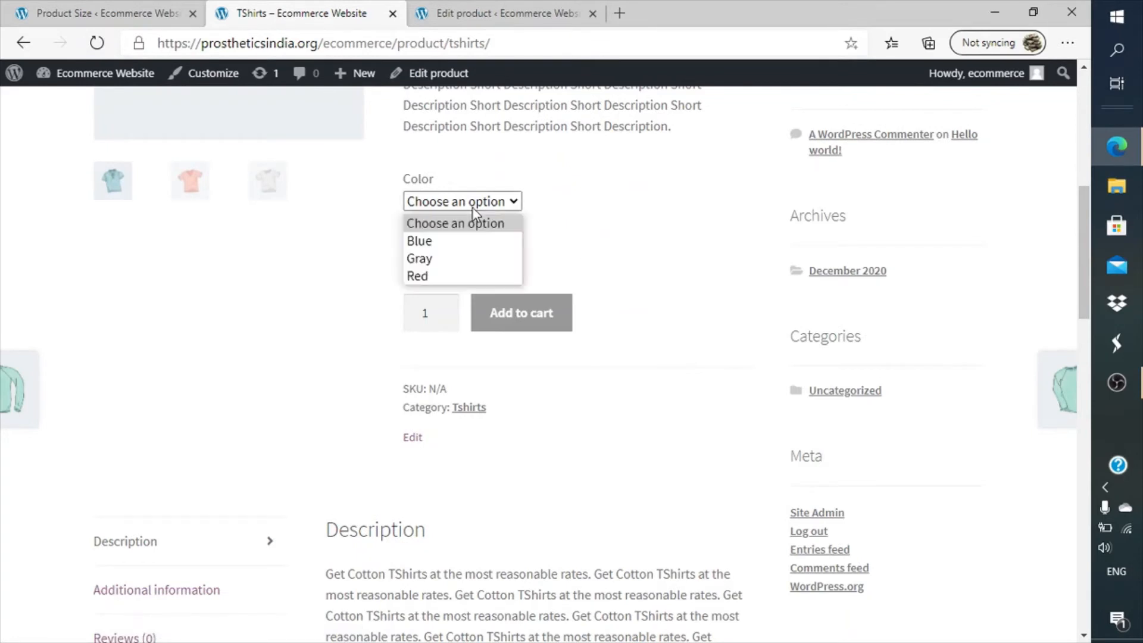
pyautogui.click(464, 243)
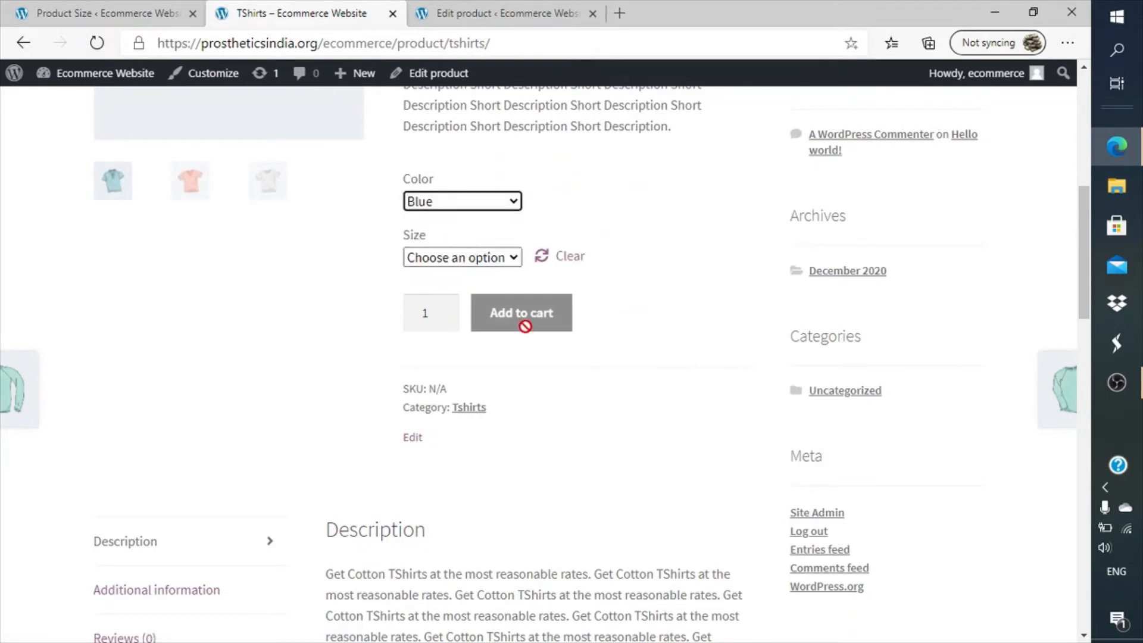
pyautogui.click(477, 257)
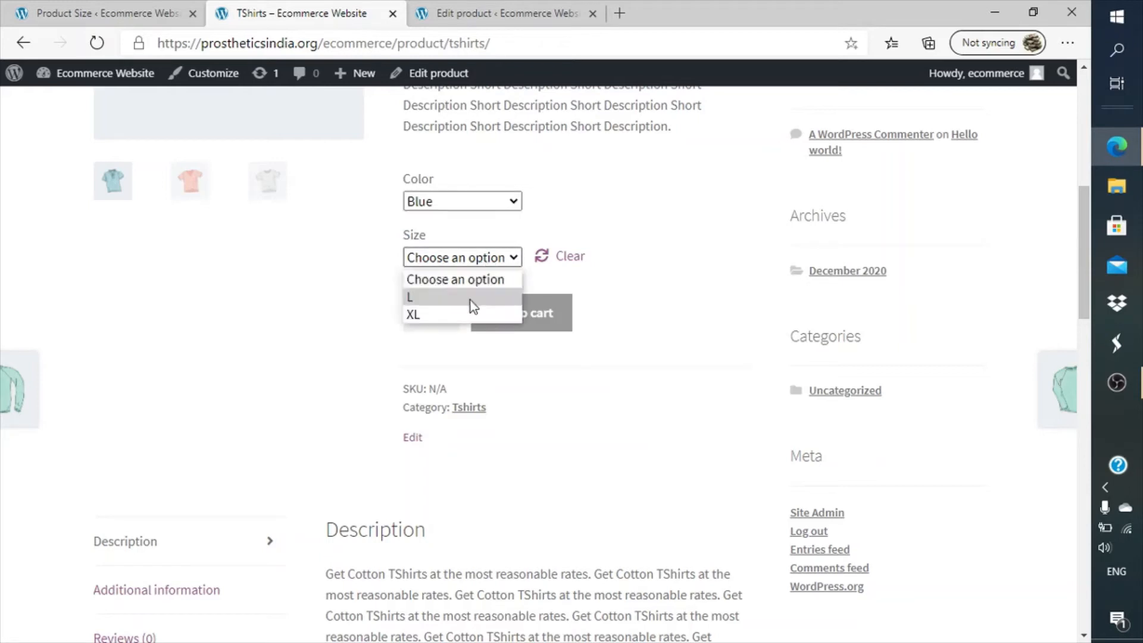
pyautogui.click(470, 300)
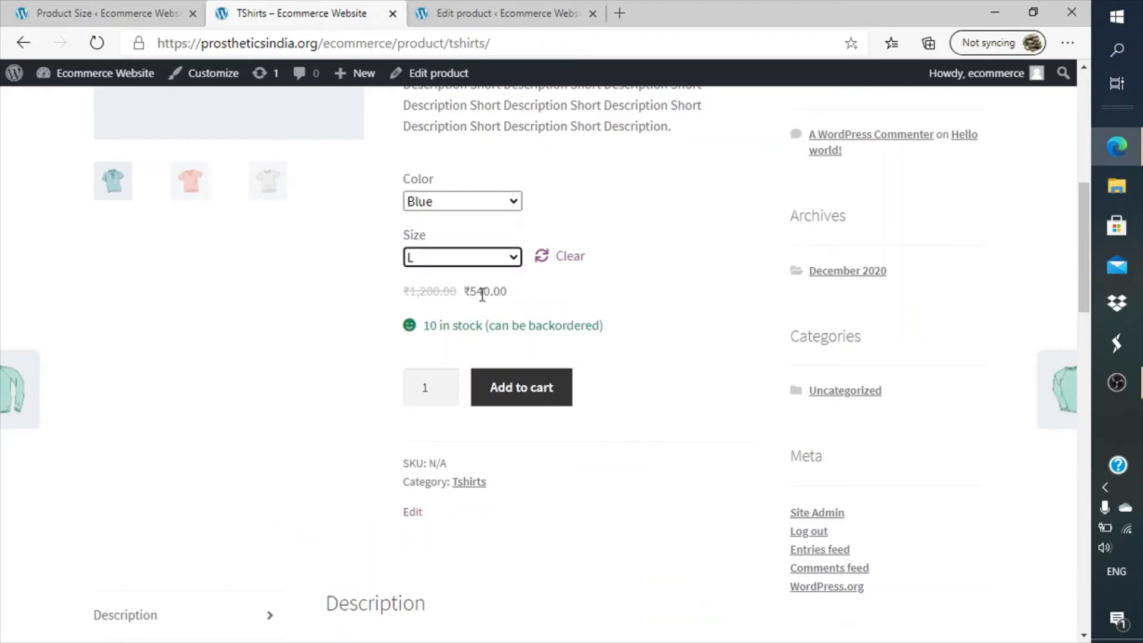
# - Switch the color to Gray and the size to XL to compare the Gray variations' prices
pyautogui.click(498, 207)
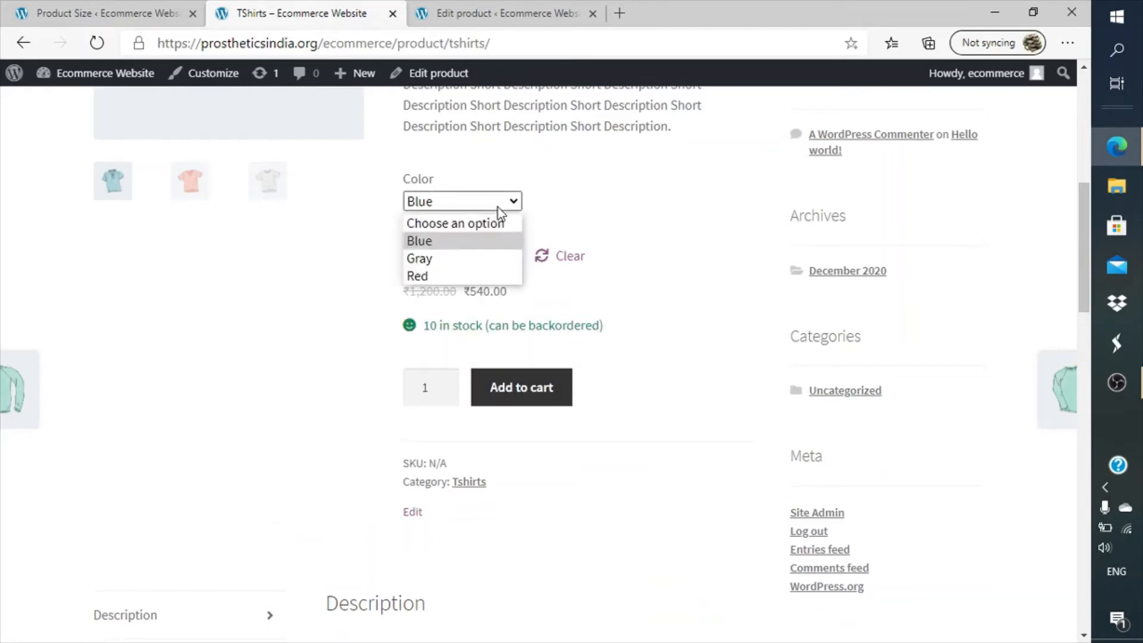
pyautogui.click(484, 265)
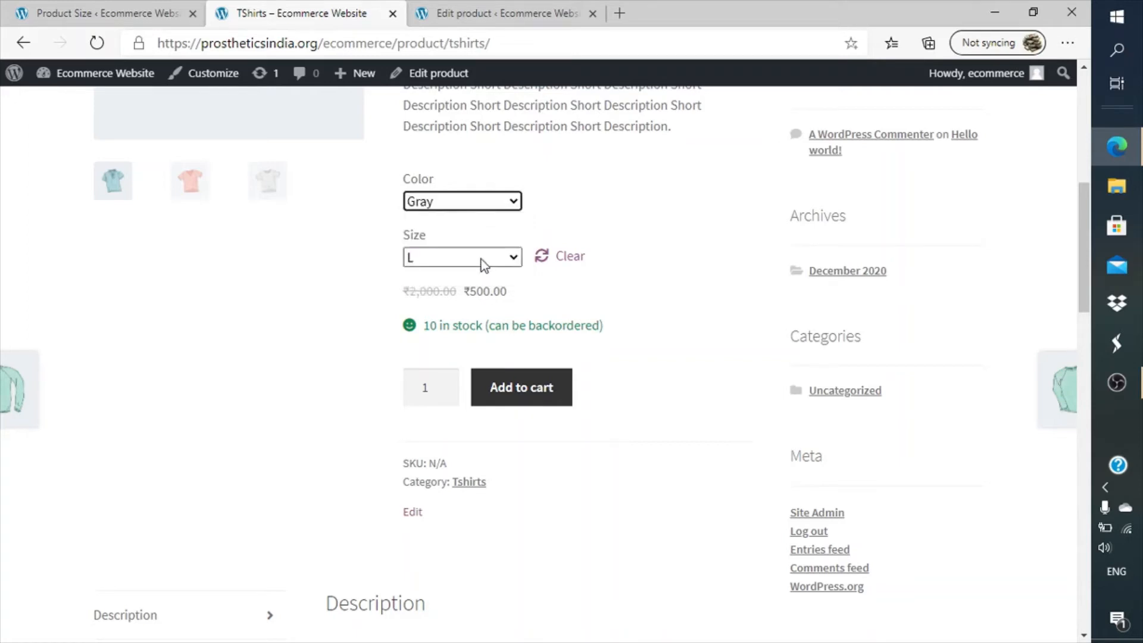
pyautogui.click(481, 258)
pyautogui.click(476, 314)
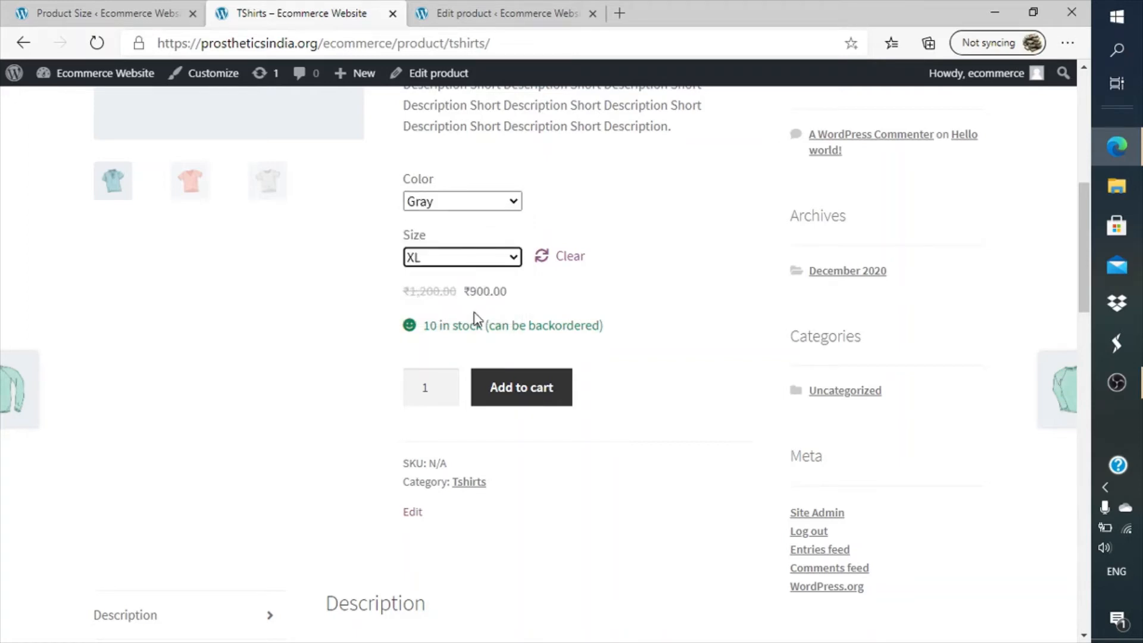
# - Clear the chosen options and select Gray and XL again to recheck the variation's price
pyautogui.click(575, 255)
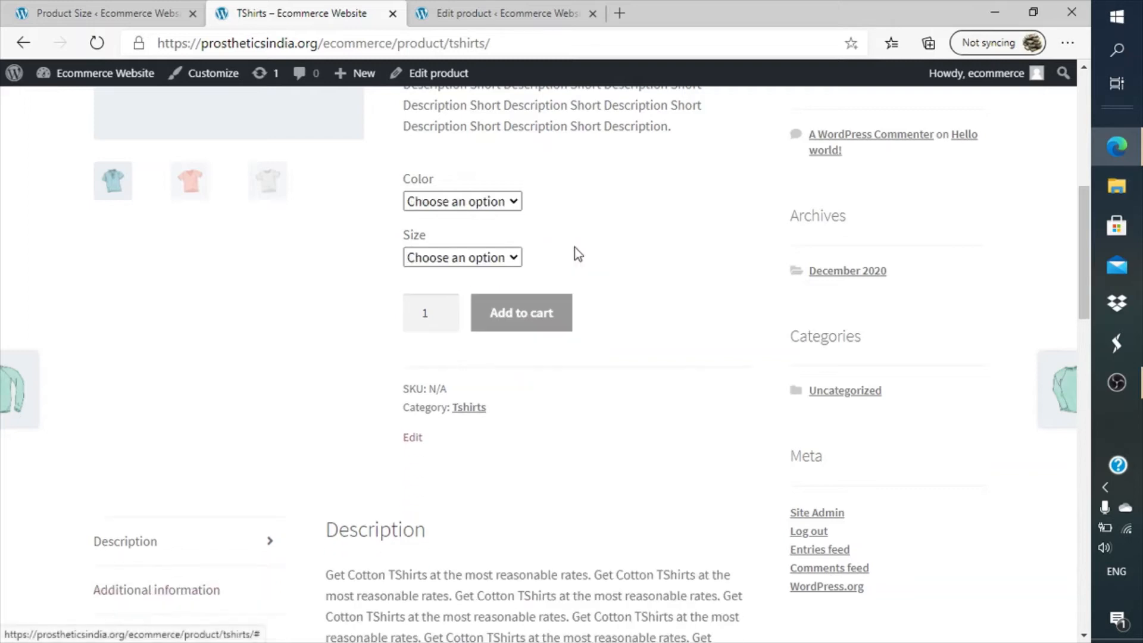
pyautogui.click(516, 201)
pyautogui.click(483, 258)
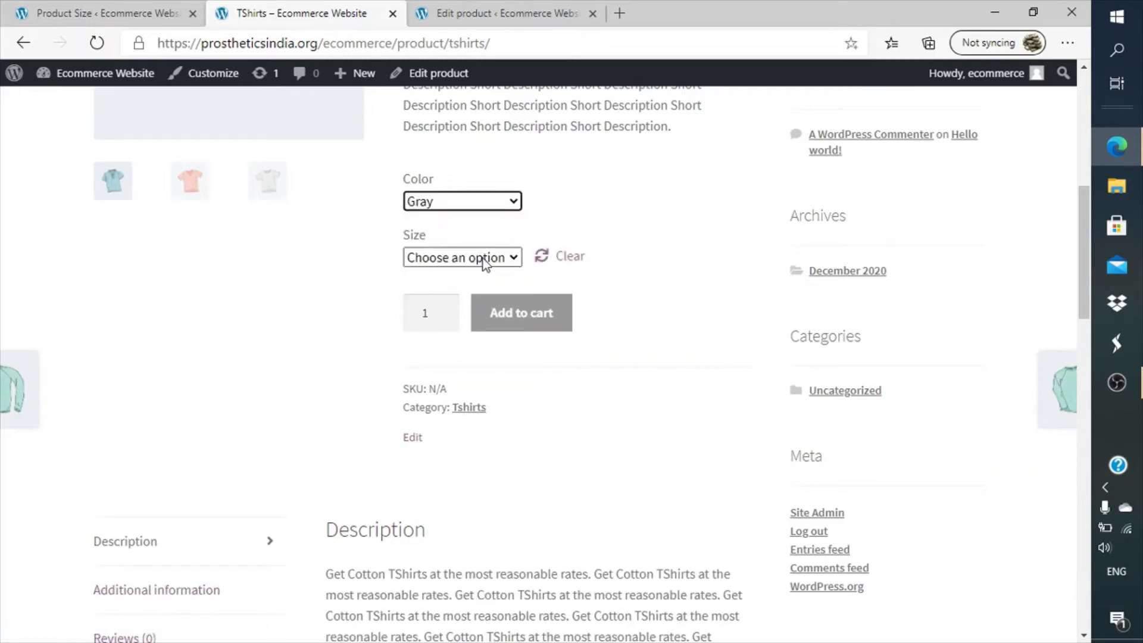
pyautogui.click(483, 259)
pyautogui.click(471, 313)
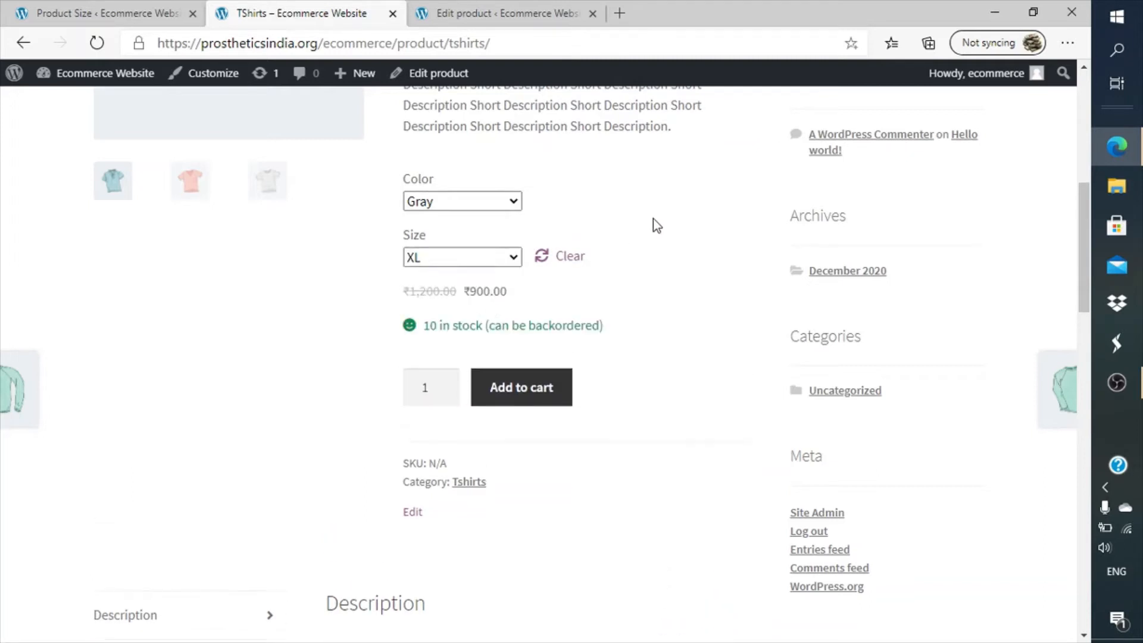
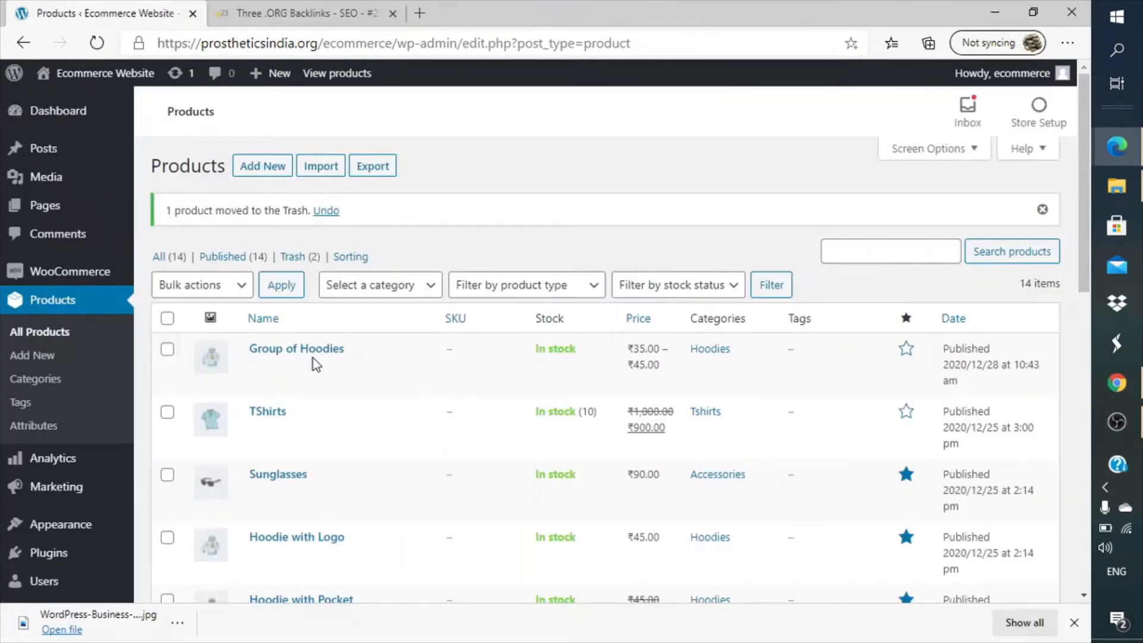
# - Start a new product from the products list and name it Accessories
pyautogui.click(267, 178)
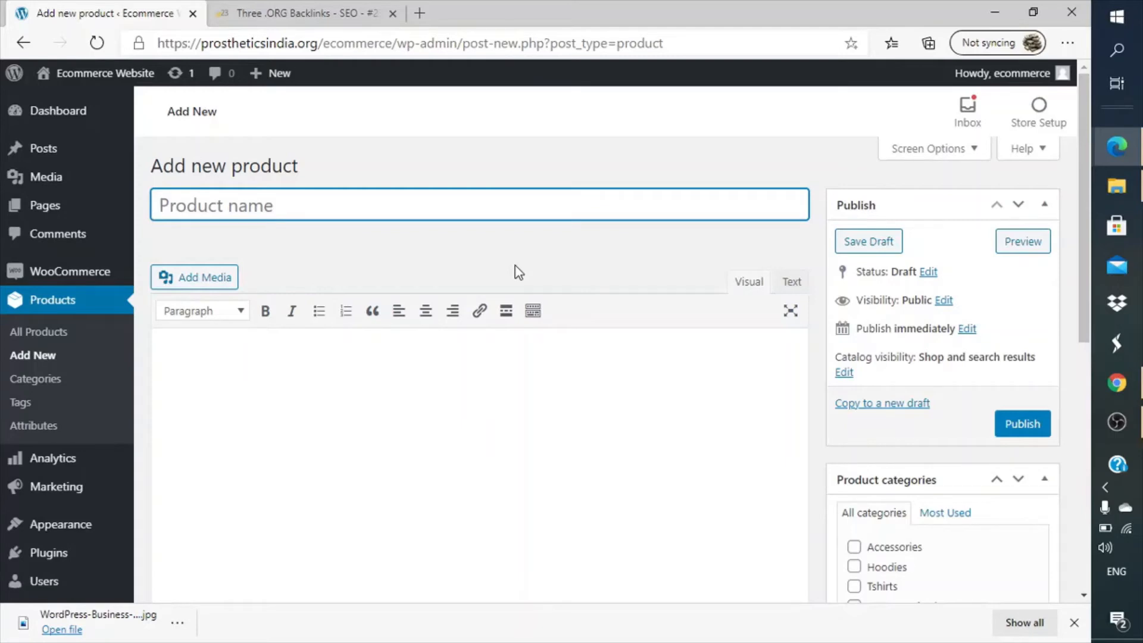
pyautogui.write('Acce')
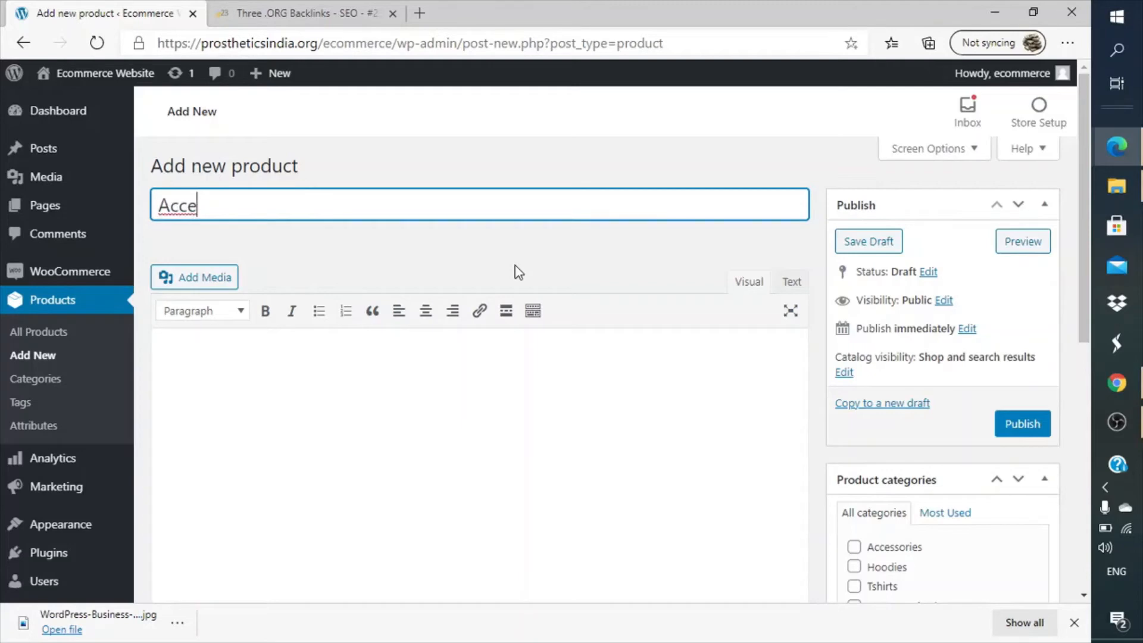
pyautogui.write('ssories')
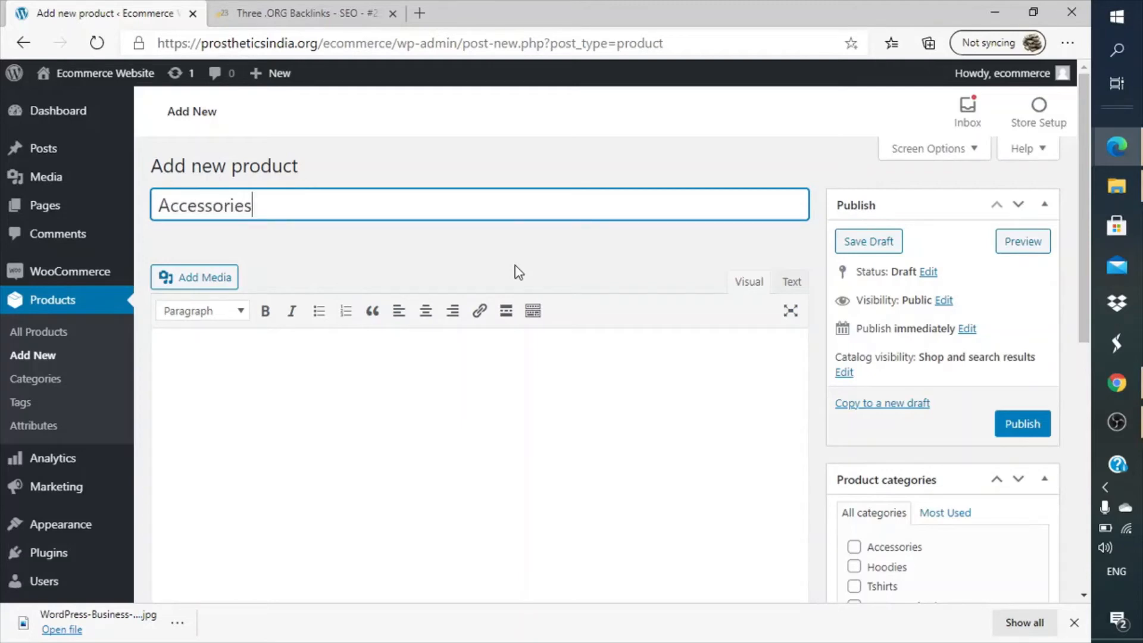
# - Copy the product name and fill the main description with the word Accessories repeated over several lines
pyautogui.click(499, 372)
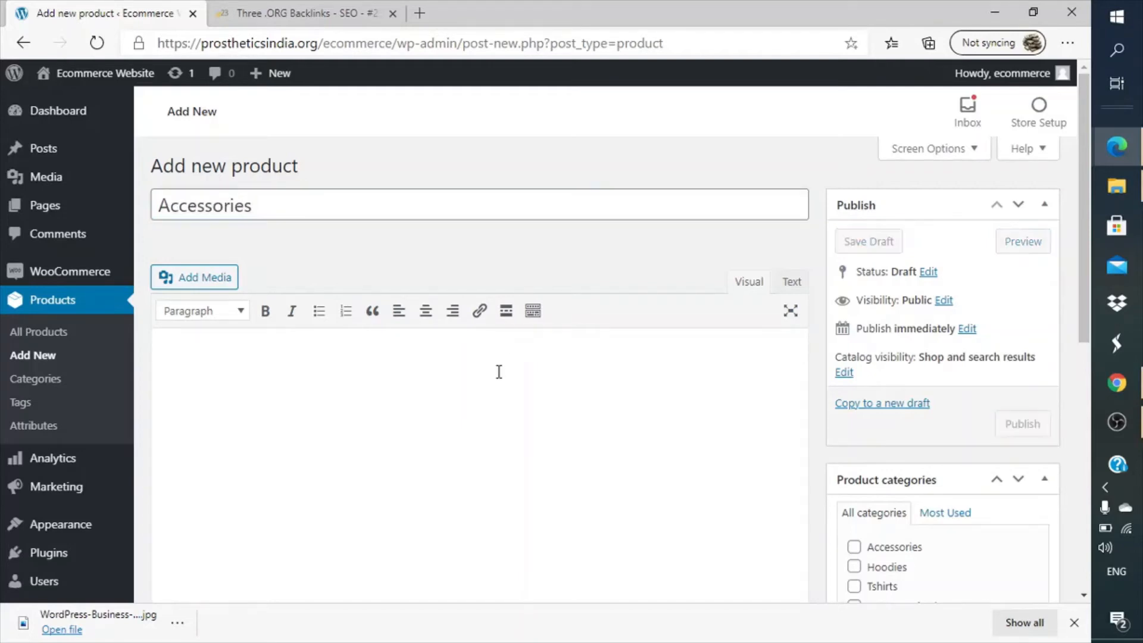
pyautogui.doubleClick(411, 207)
pyautogui.hotkey('ctrl', 'c')
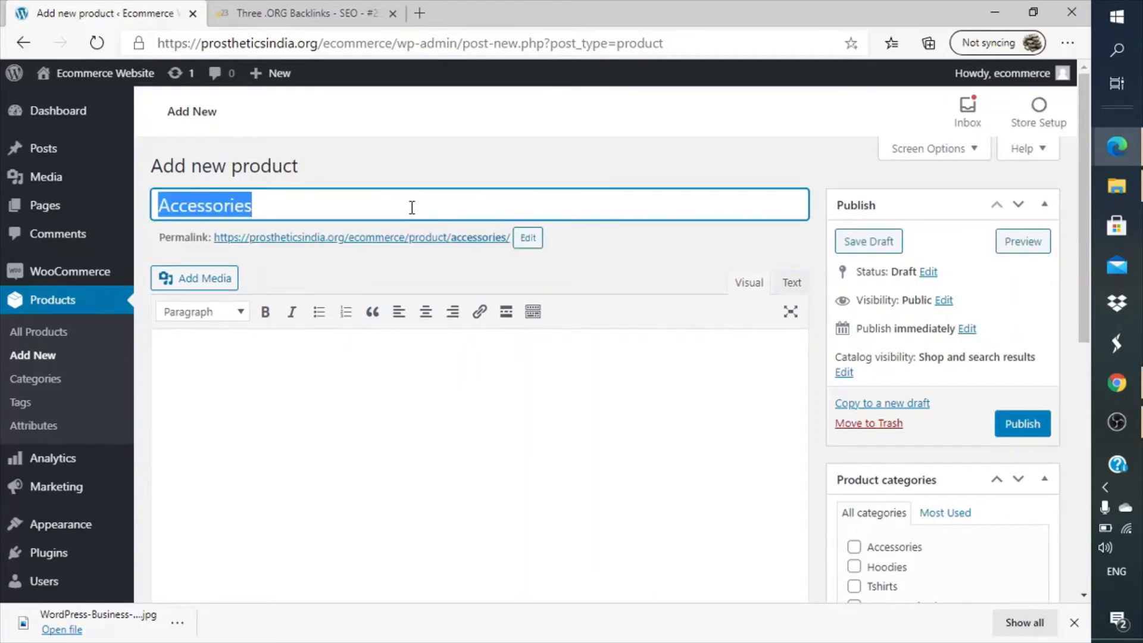
pyautogui.click(416, 392)
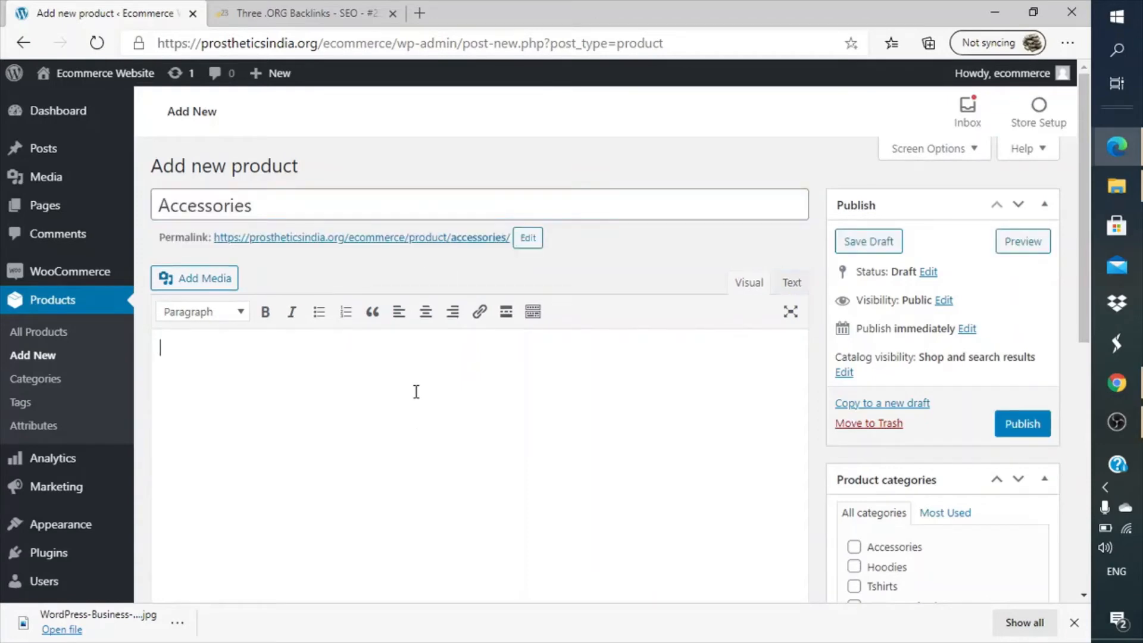
pyautogui.hotkey('ctrl', 'v')
pyautogui.hotkey('ctrl', 'v')
pyautogui.press('Left')
pyautogui.press('Left')
pyautogui.press('Left')
pyautogui.press('Left')
pyautogui.press('Left')
pyautogui.press('Left')
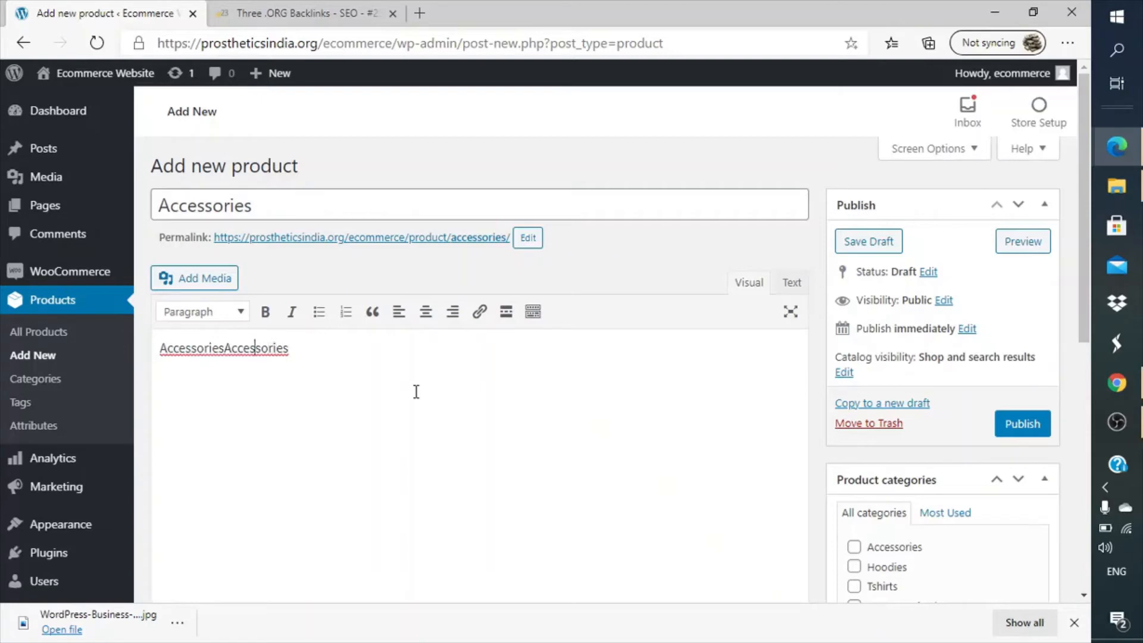
pyautogui.press('Left')
pyautogui.press('Left')
pyautogui.press('Left')
pyautogui.press('Left')
pyautogui.press('Left')
pyautogui.hotkey('ctrl', 'a')
pyautogui.hotkey('ctrl', 'c')
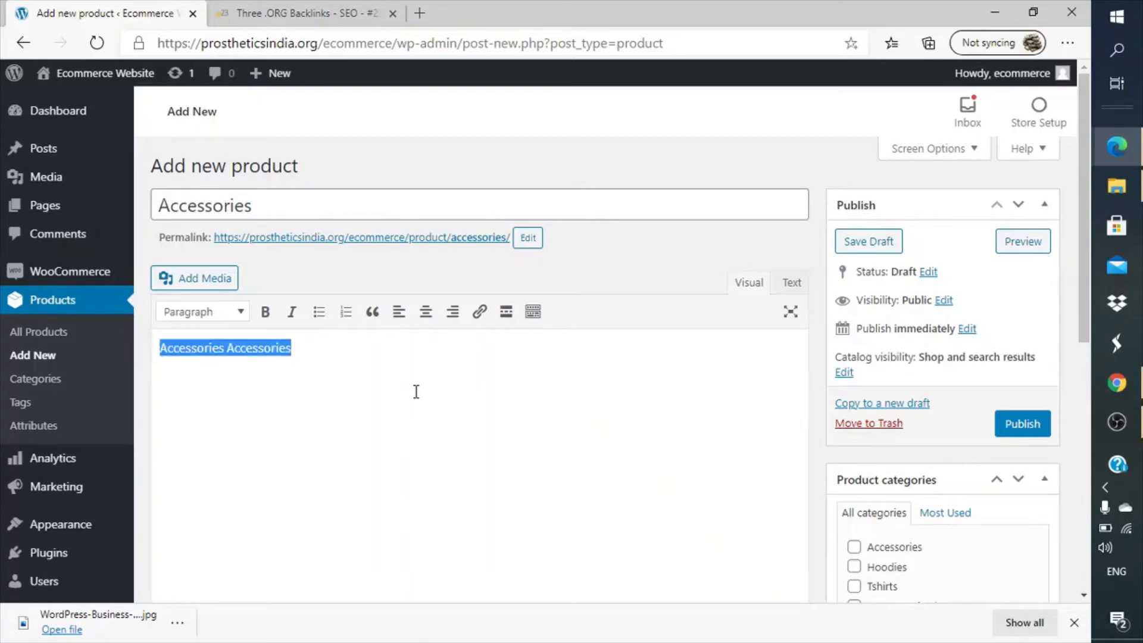
pyautogui.press('Right')
pyautogui.hotkey('ctrl', 'v')
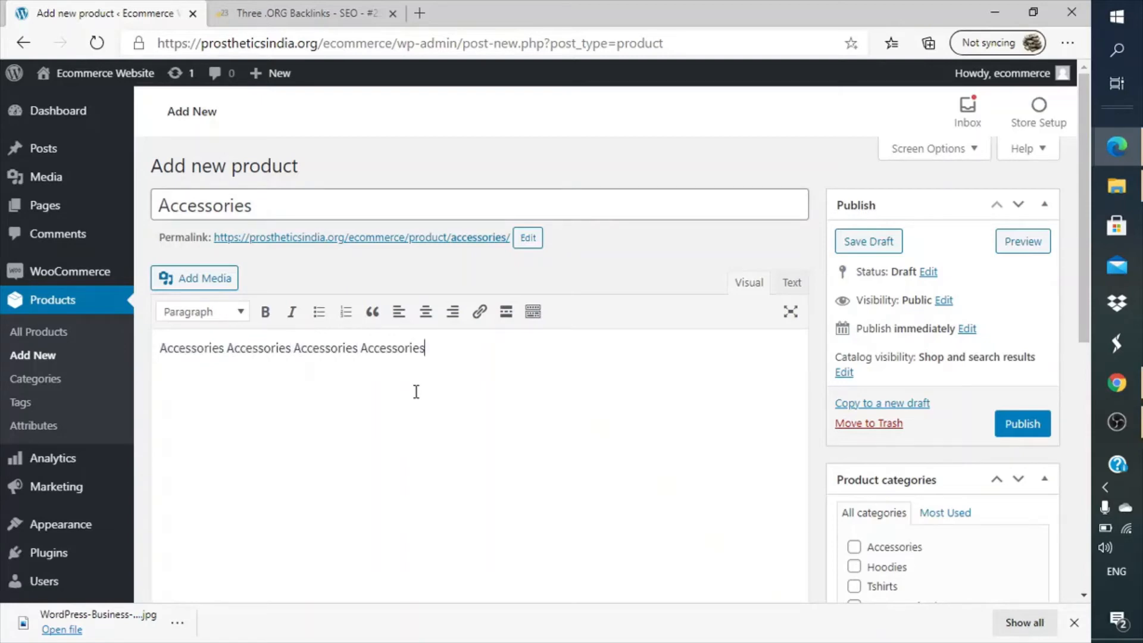
pyautogui.hotkey('ctrl', 'v')
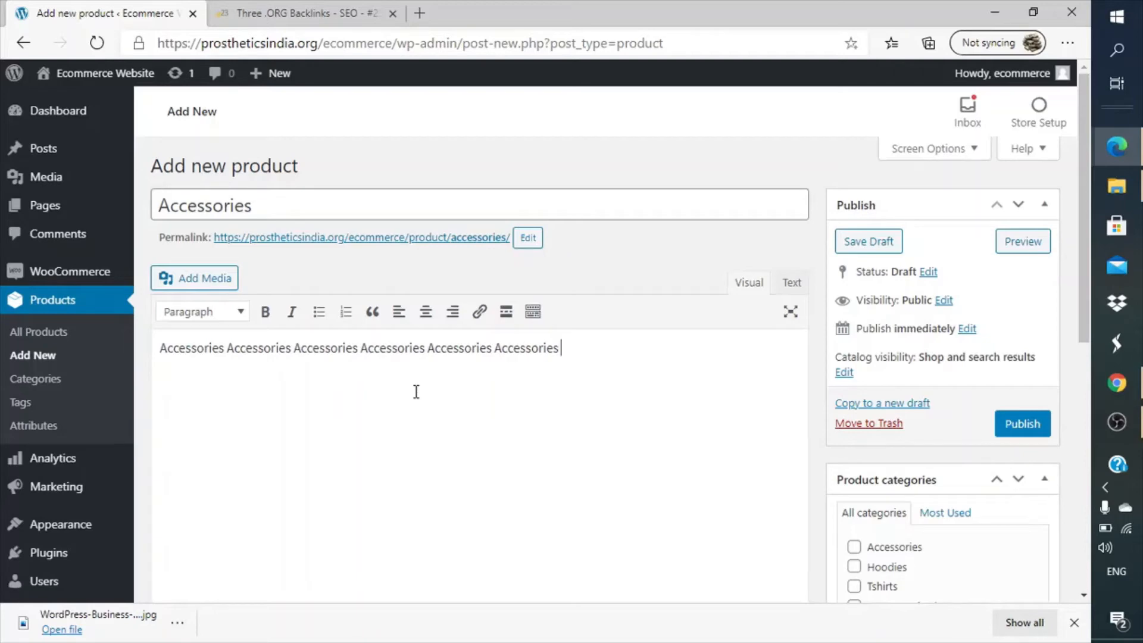
pyautogui.hotkey('ctrl', 'v')
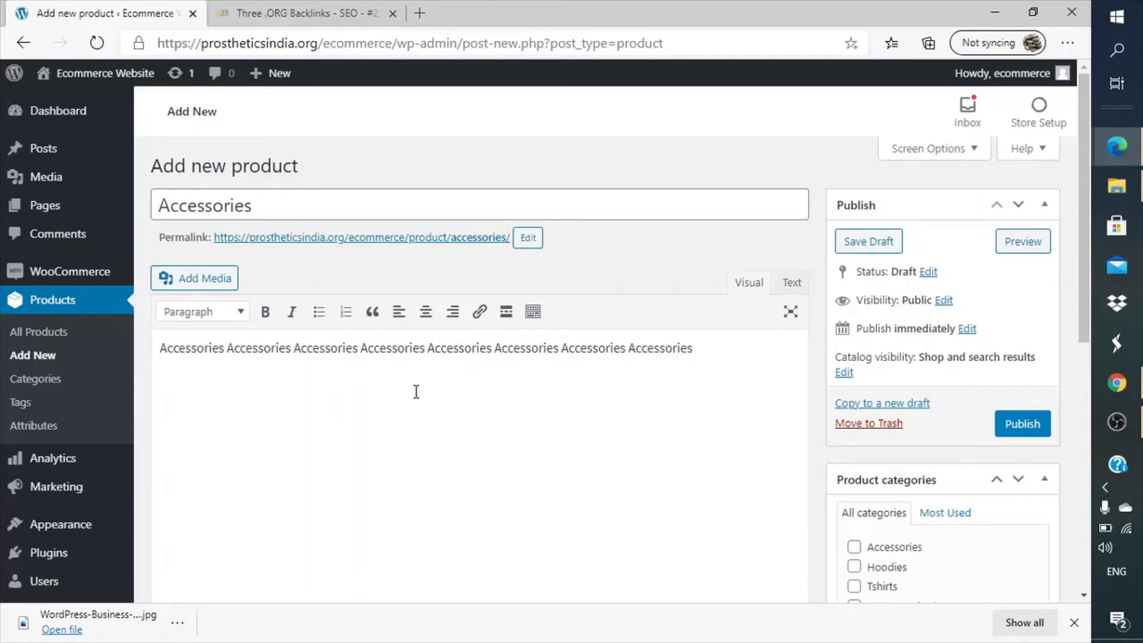
pyautogui.hotkey('ctrl', 'v')
pyautogui.hotkey('ctrl', 'v')
pyautogui.hotkey('ctrl', 'v')
pyautogui.hotkey('ctrl', 'v')
pyautogui.hotkey('ctrl', 'v')
pyautogui.hotkey('ctrl', 'v')
pyautogui.hotkey('ctrl', 'v')
pyautogui.hotkey('ctrl', 'v')
pyautogui.hotkey('ctrl', 'v')
pyautogui.hotkey('ctrl', 'v')
pyautogui.hotkey('ctrl', 'v')
pyautogui.hotkey('ctrl', 'v')
pyautogui.hotkey('ctrl', 'v')
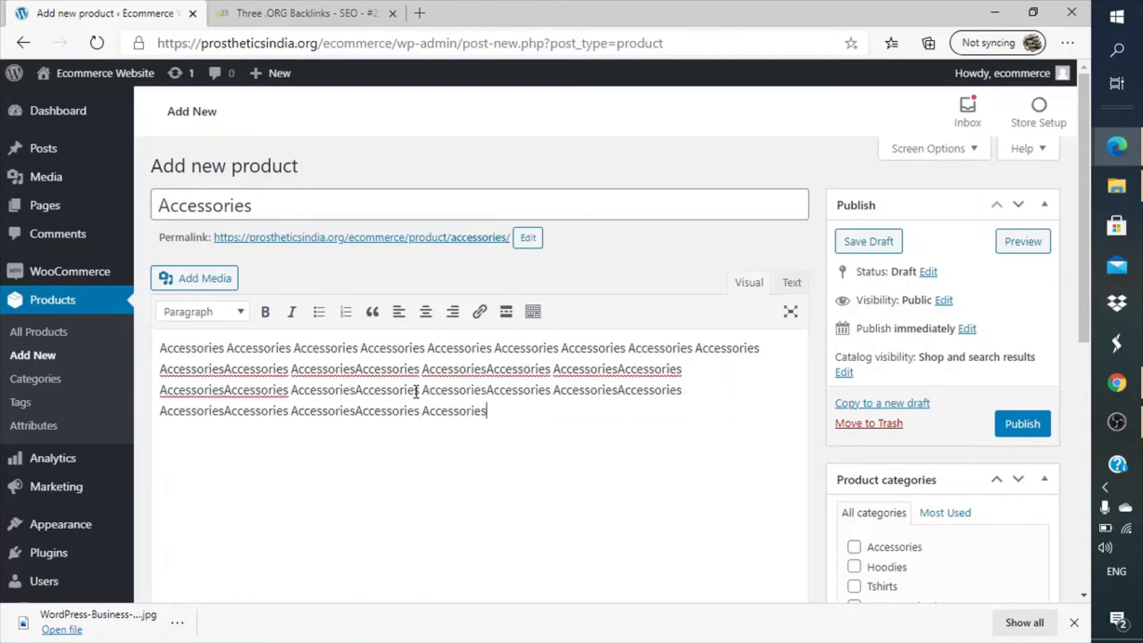
pyautogui.hotkey('ctrl', 'v')
pyautogui.hotkey('ctrl', 'v')
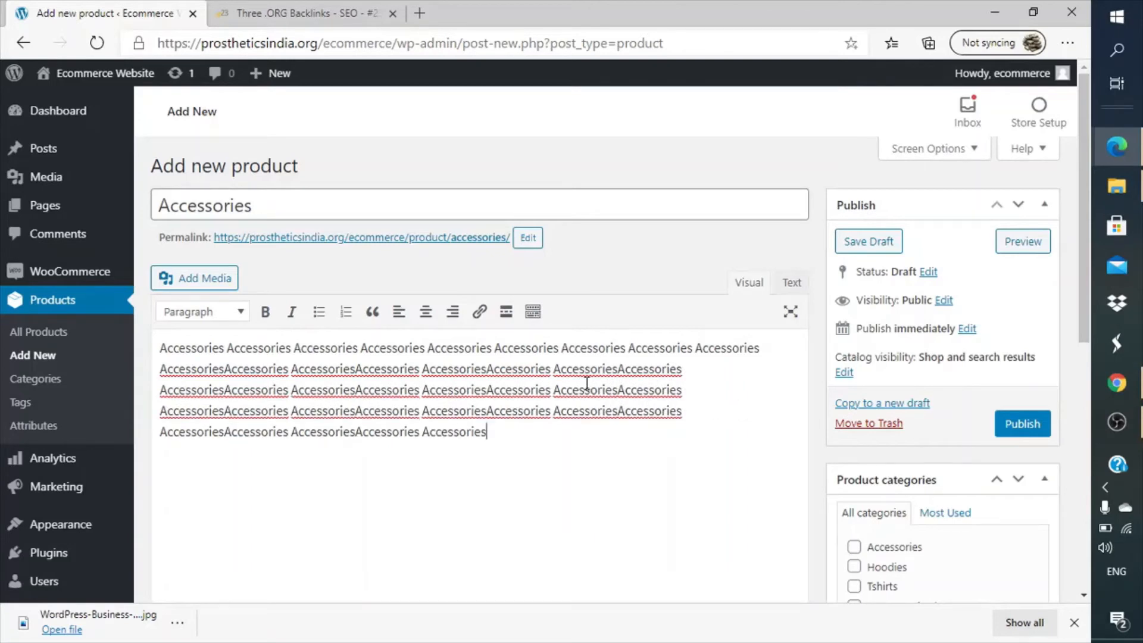
# - Fill the product short description with the text "Short Description" repeated over about four lines
pyautogui.scroll(-8, 640, 481)
pyautogui.scroll(5, 640, 481)
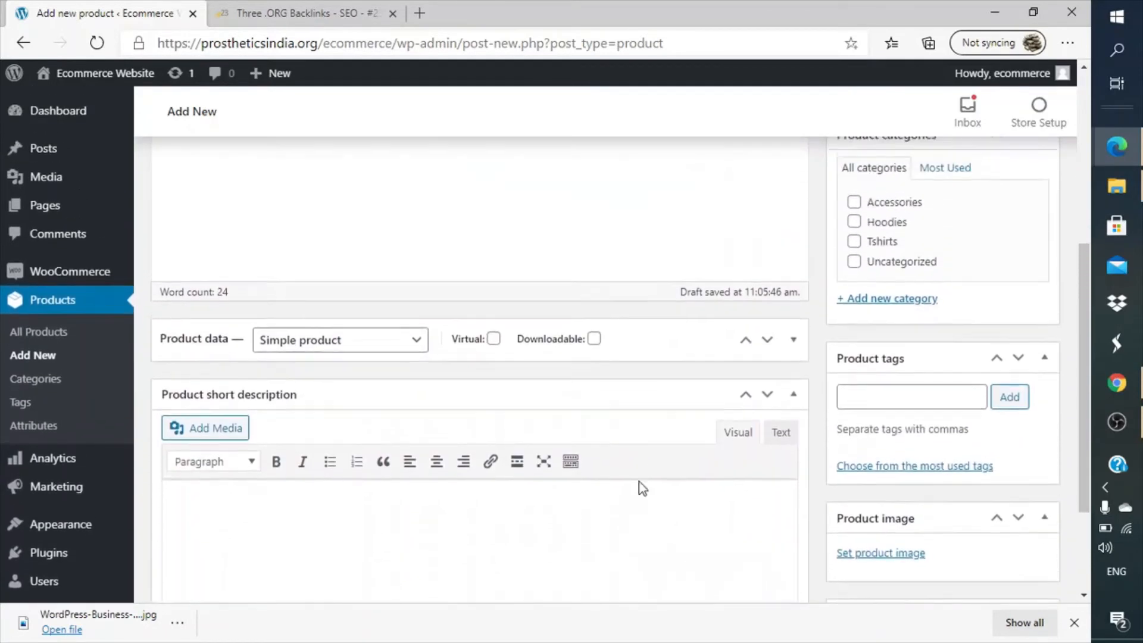
pyautogui.scroll(-5, 638, 481)
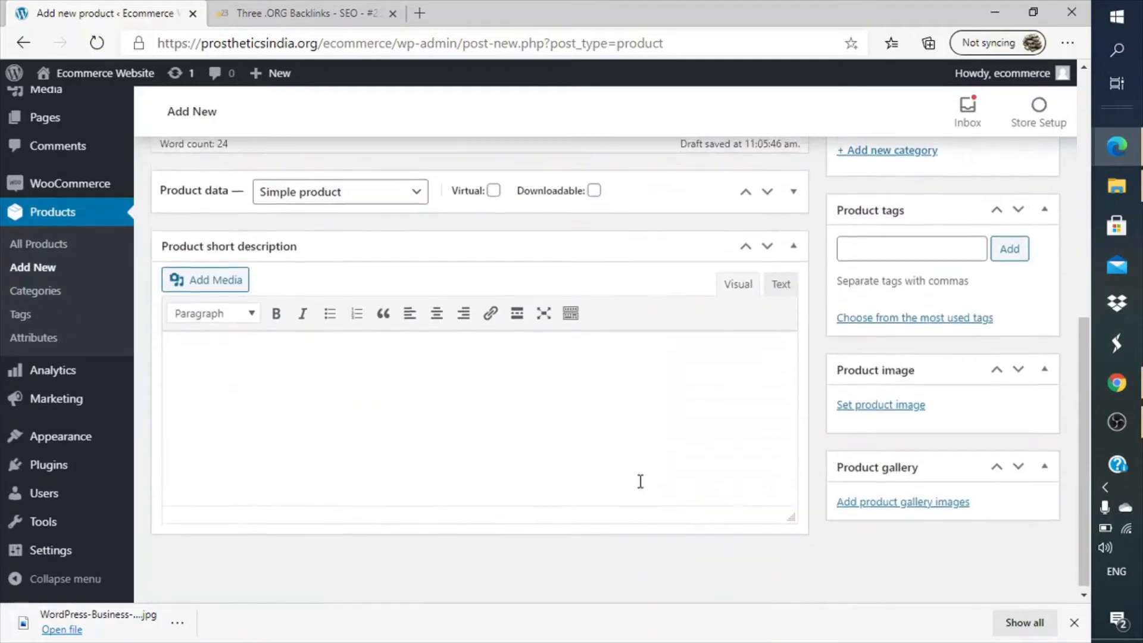
pyautogui.click(491, 372)
pyautogui.write('Sho')
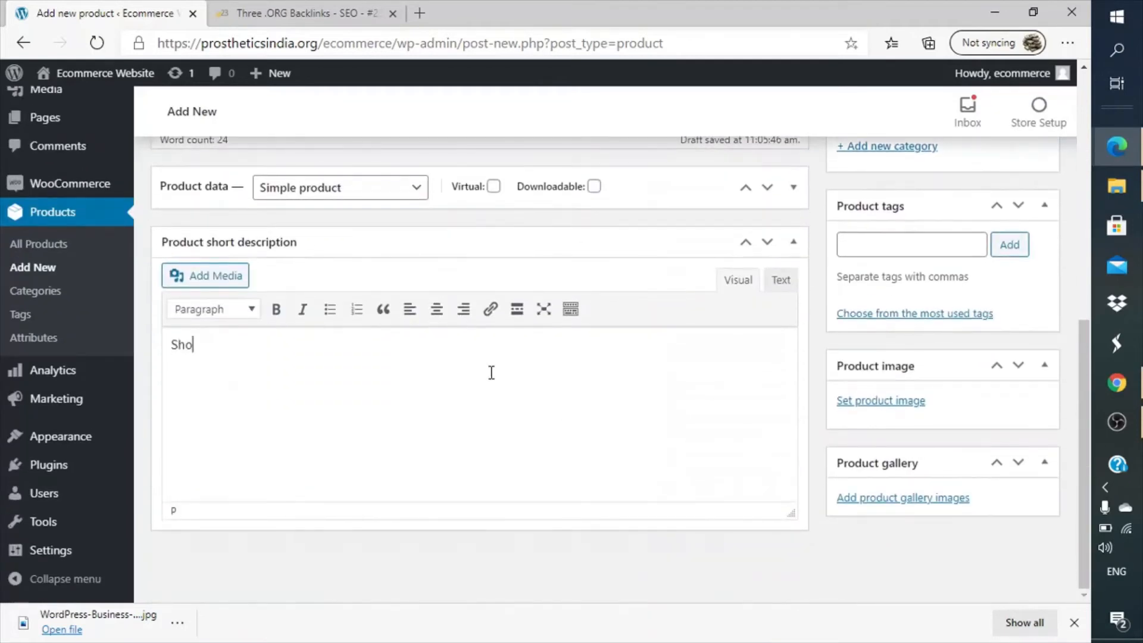
pyautogui.write('rt Description')
pyautogui.hotkey('ctrl', 'a')
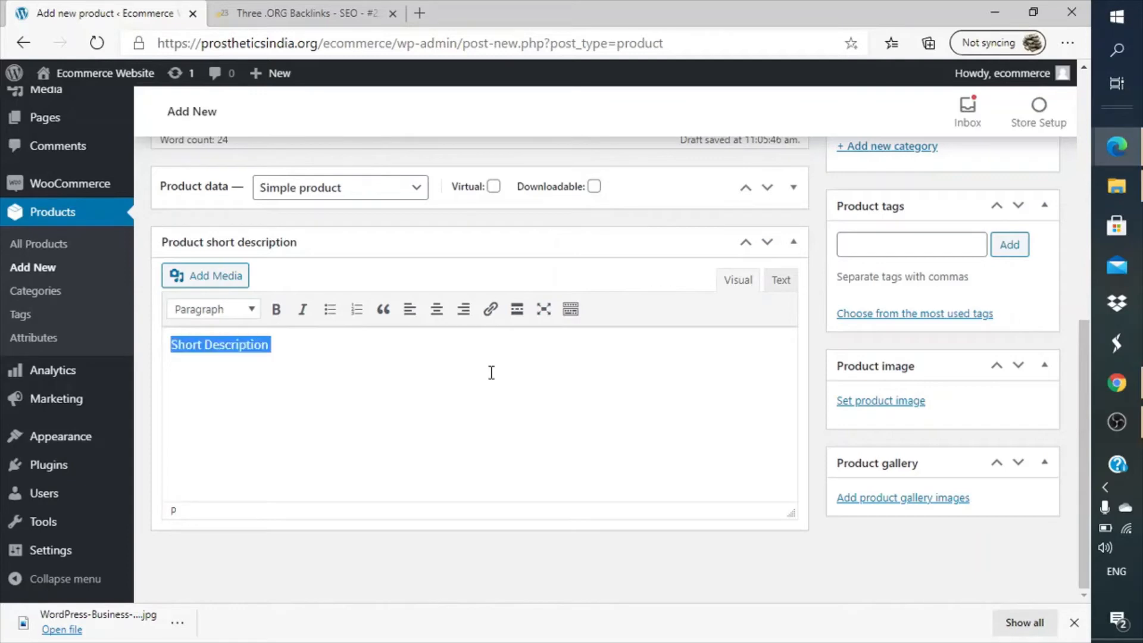
pyautogui.hotkey('ctrl', 'c')
pyautogui.hotkey('ctrl', 'v')
pyautogui.hotkey('ctrl', 'v')
pyautogui.hotkey('ctrl', 'v')
pyautogui.hotkey('ctrl', 'v')
pyautogui.hotkey('ctrl', 'v')
pyautogui.hotkey('ctrl', 'v')
pyautogui.hotkey('ctrl', 'v')
pyautogui.hotkey('ctrl', 'v')
pyautogui.hotkey('ctrl', 'v')
pyautogui.hotkey('ctrl', 'v')
pyautogui.hotkey('ctrl', 'v')
pyautogui.hotkey('ctrl', 'v')
pyautogui.hotkey('ctrl', 'v')
pyautogui.hotkey('ctrl', 'v')
pyautogui.hotkey('ctrl', 'v')
pyautogui.hotkey('ctrl', 'v')
pyautogui.hotkey('ctrl', 'v')
pyautogui.hotkey('ctrl', 'v')
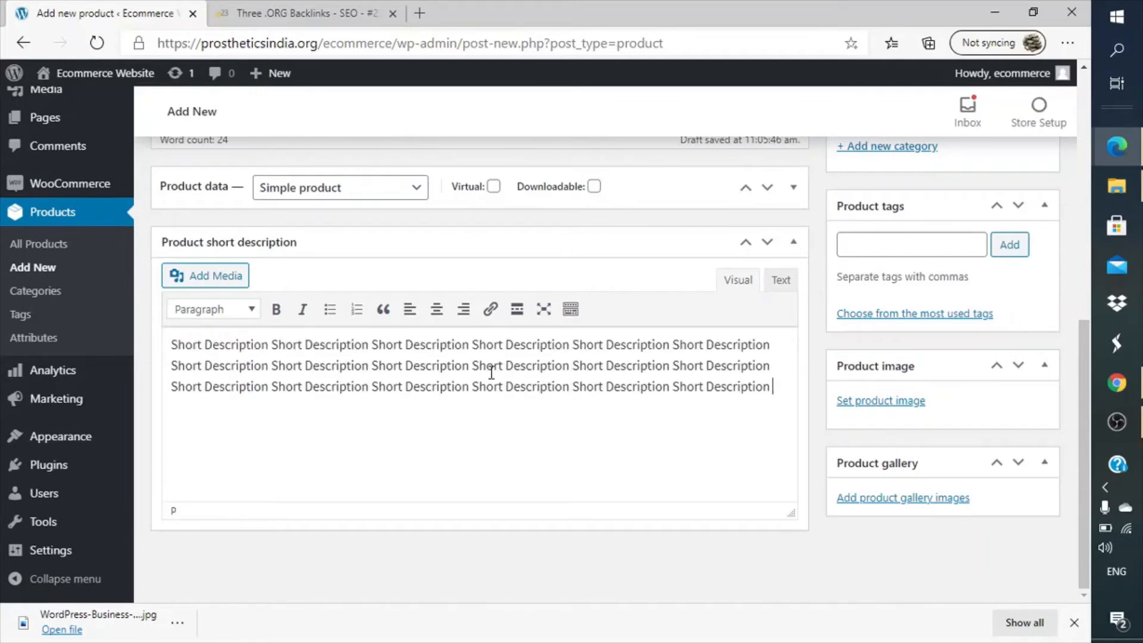
pyautogui.hotkey('ctrl', 'v')
pyautogui.hotkey('ctrl', 'v')
# - Expand the product data section and set the product type to Grouped product
pyautogui.scroll(2, 491, 375)
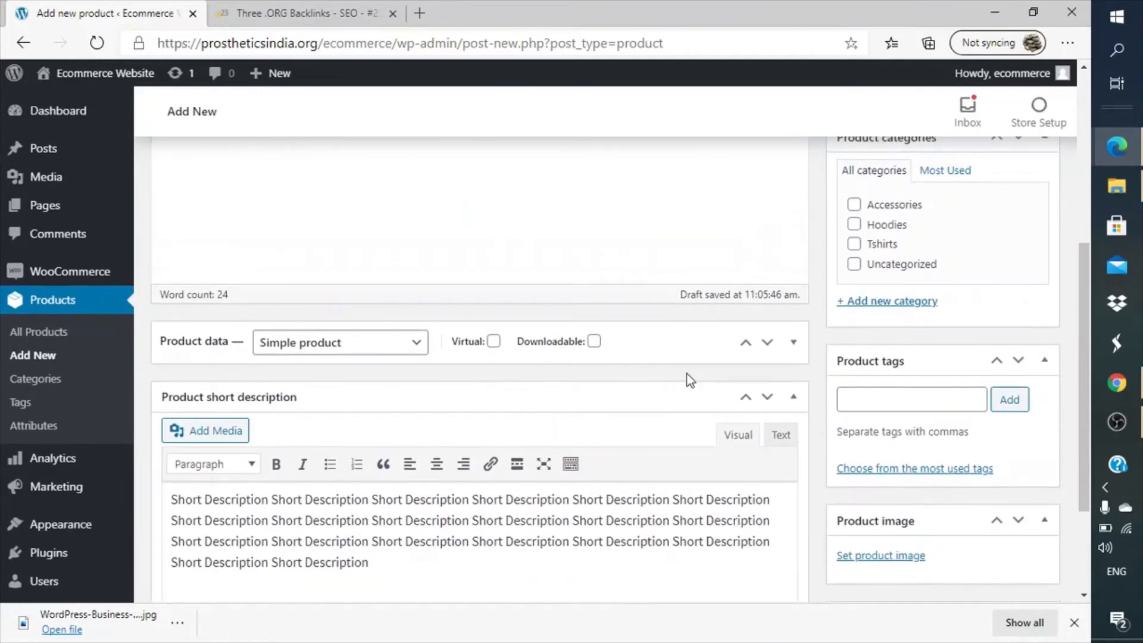
pyautogui.click(644, 343)
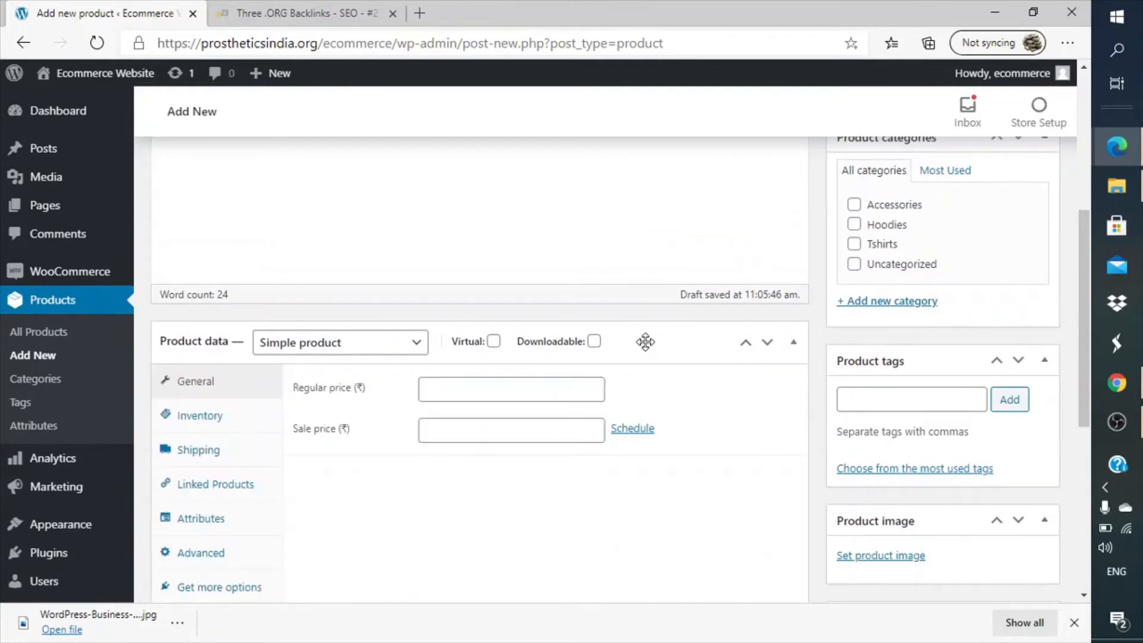
pyautogui.click(353, 356)
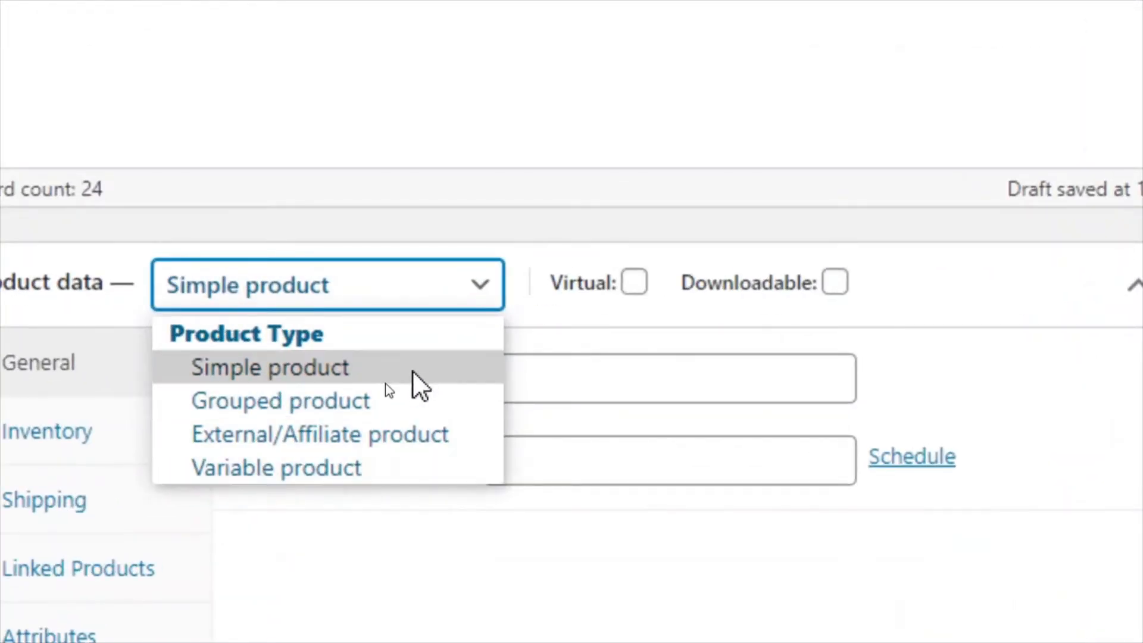
pyautogui.click(403, 401)
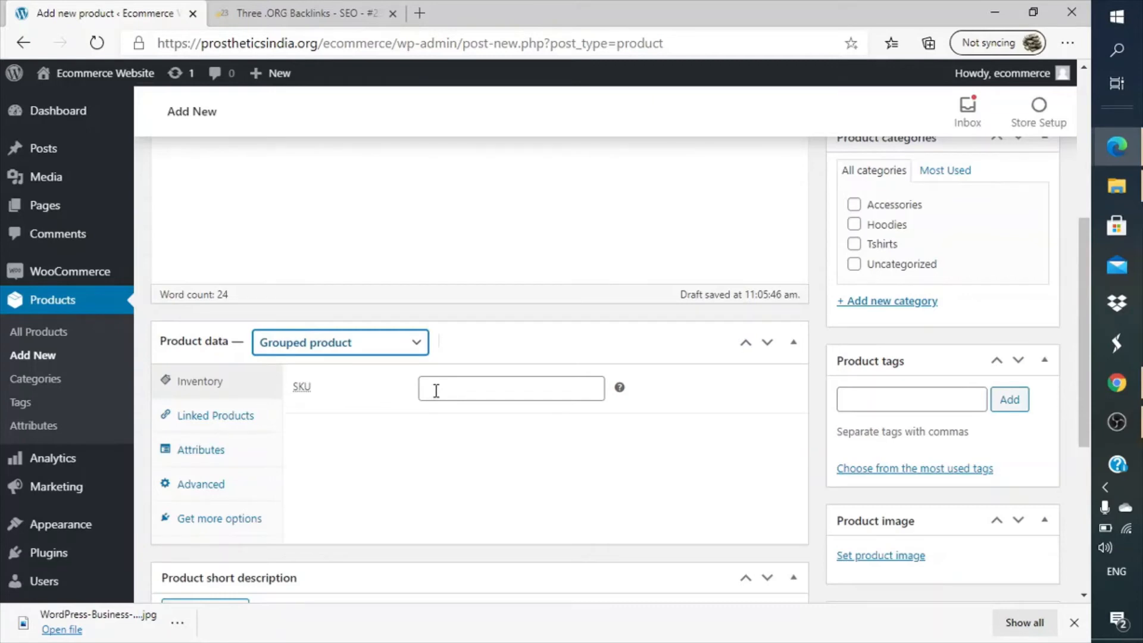
# - Link Cap, Belt and Sunglasses as the grouped products of the Accessories product
pyautogui.click(255, 427)
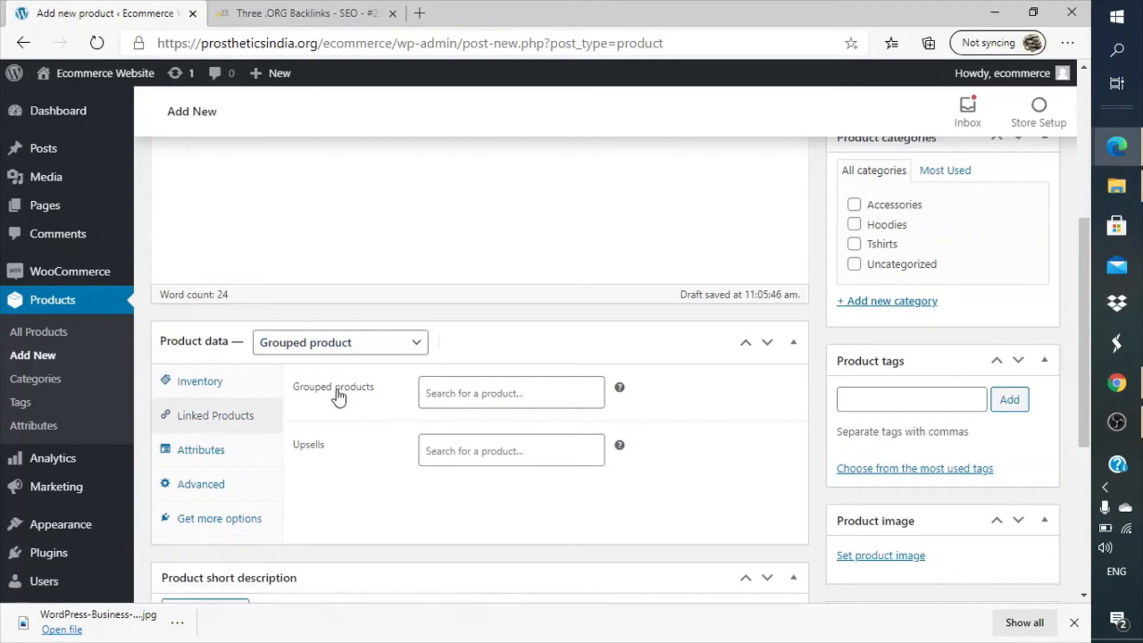
pyautogui.click(517, 387)
pyautogui.write('cap')
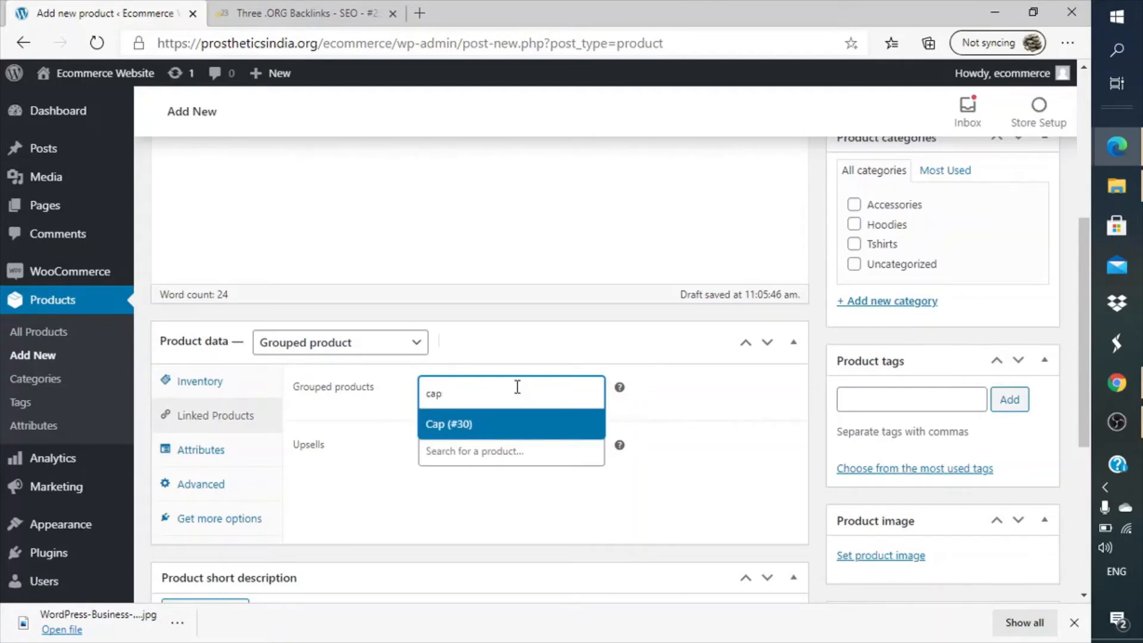
pyautogui.click(482, 427)
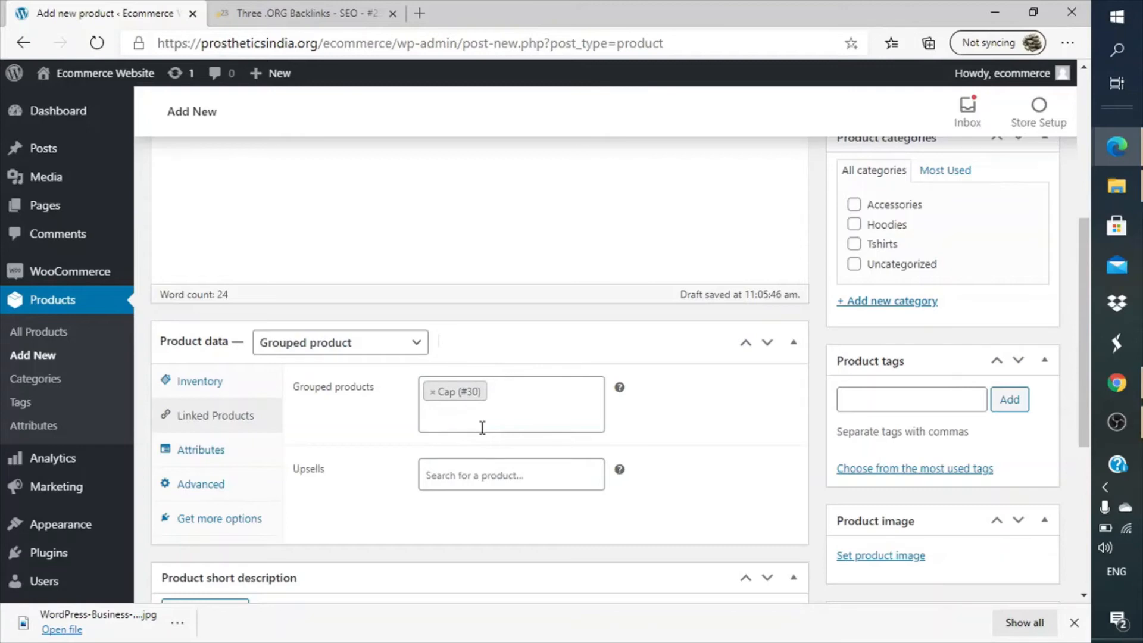
pyautogui.click(482, 428)
pyautogui.write('belt')
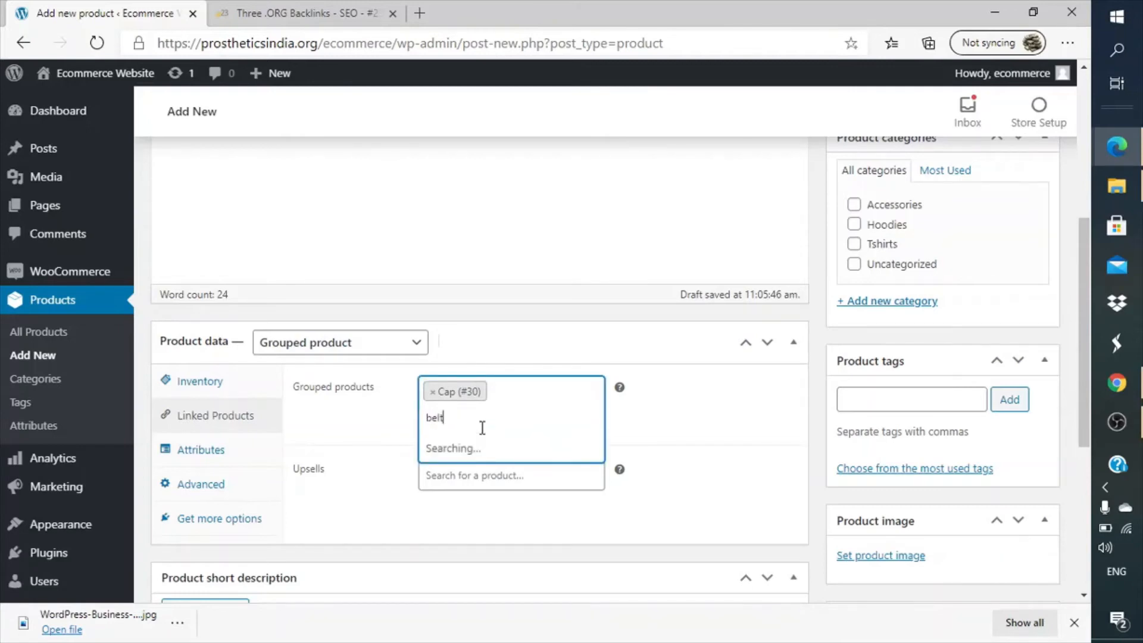
pyautogui.click(480, 453)
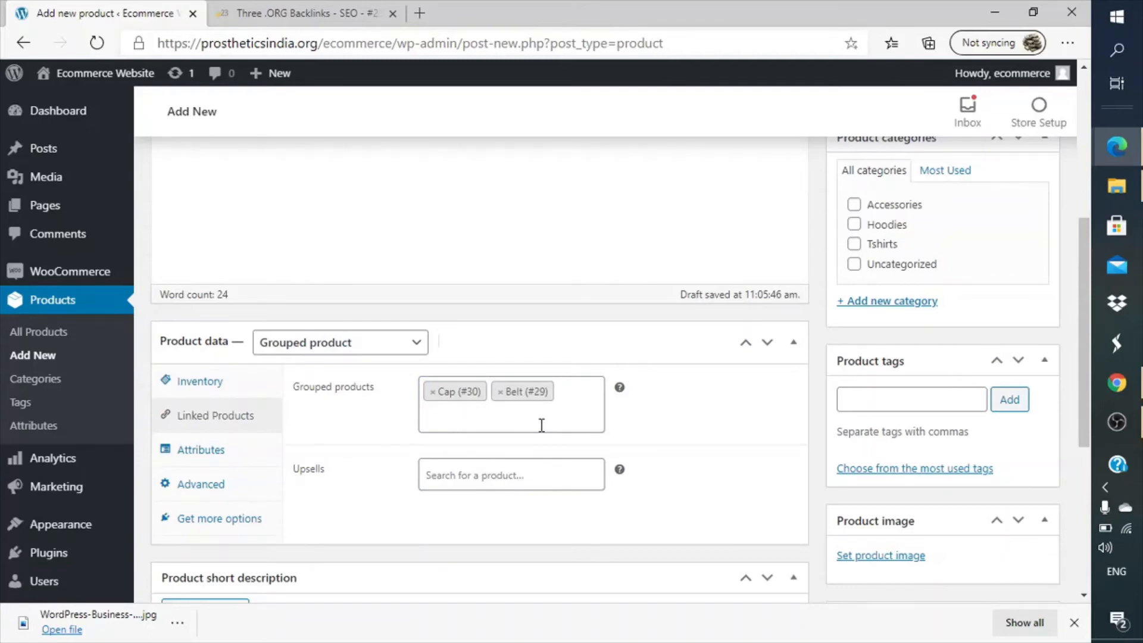
pyautogui.write('gla')
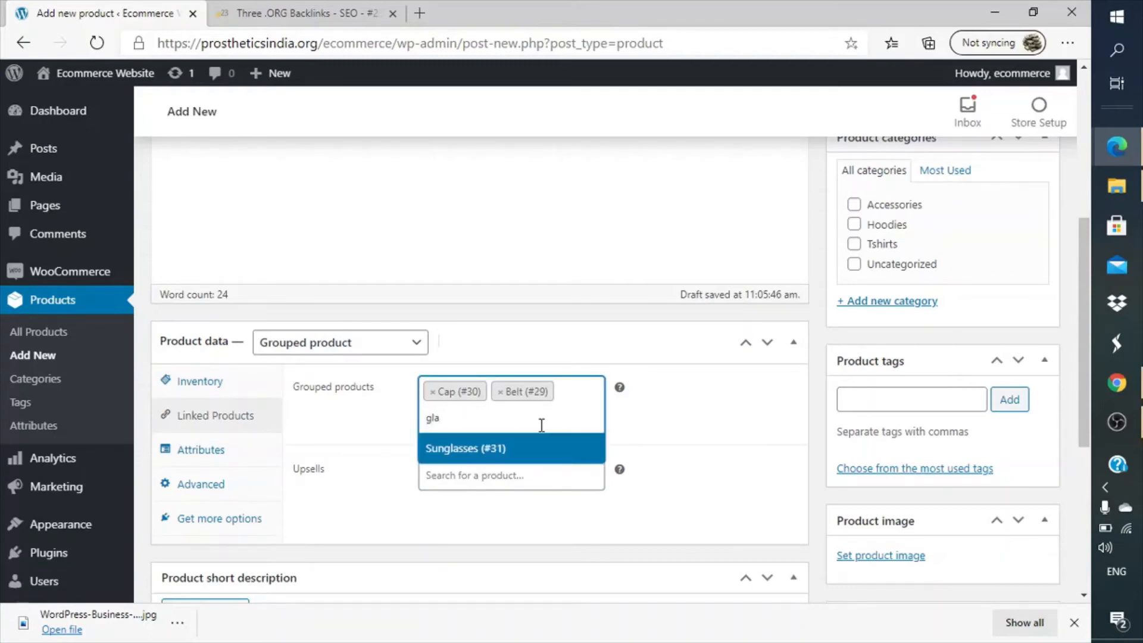
pyautogui.click(504, 449)
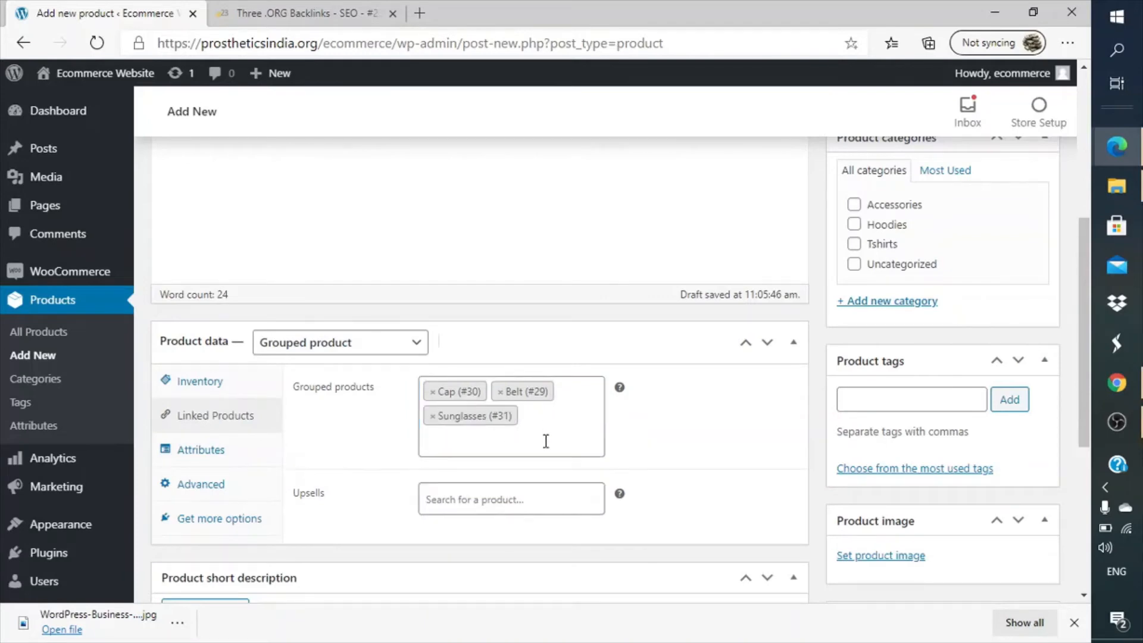
pyautogui.write('t')
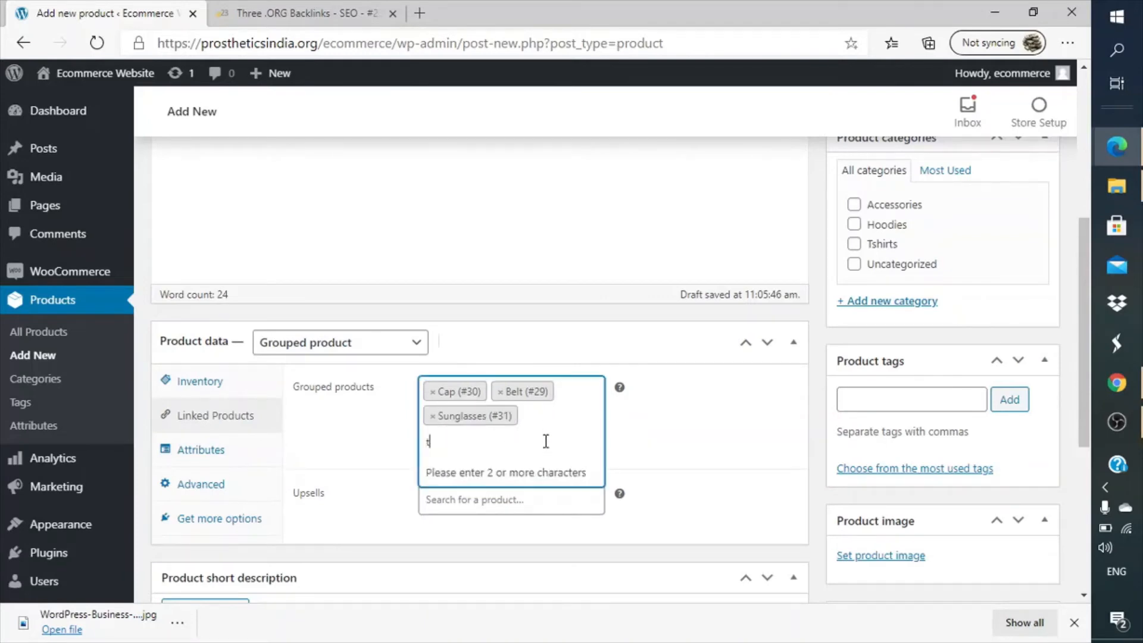
pyautogui.write('shirt')
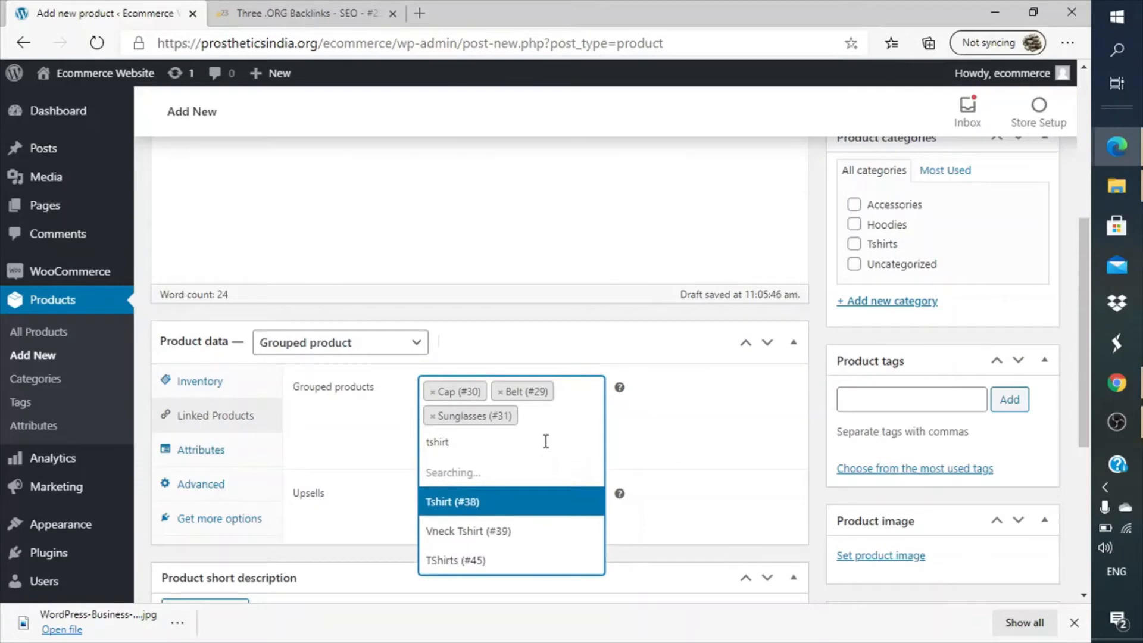
pyautogui.press('BackSpace')
pyautogui.press('BackSpace')
pyautogui.press('BackSpace')
pyautogui.press('BackSpace')
pyautogui.press('BackSpace')
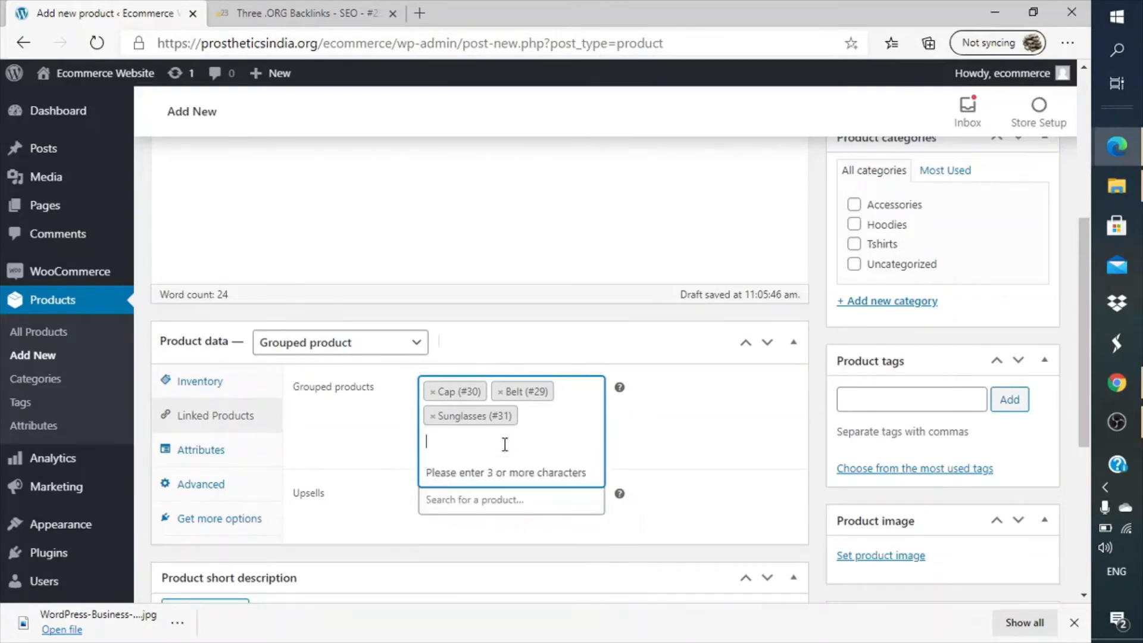
pyautogui.click(638, 423)
# - Assign the product to the Accessories category and set belt.jpg from the media library as its product image
pyautogui.scroll(2, 712, 423)
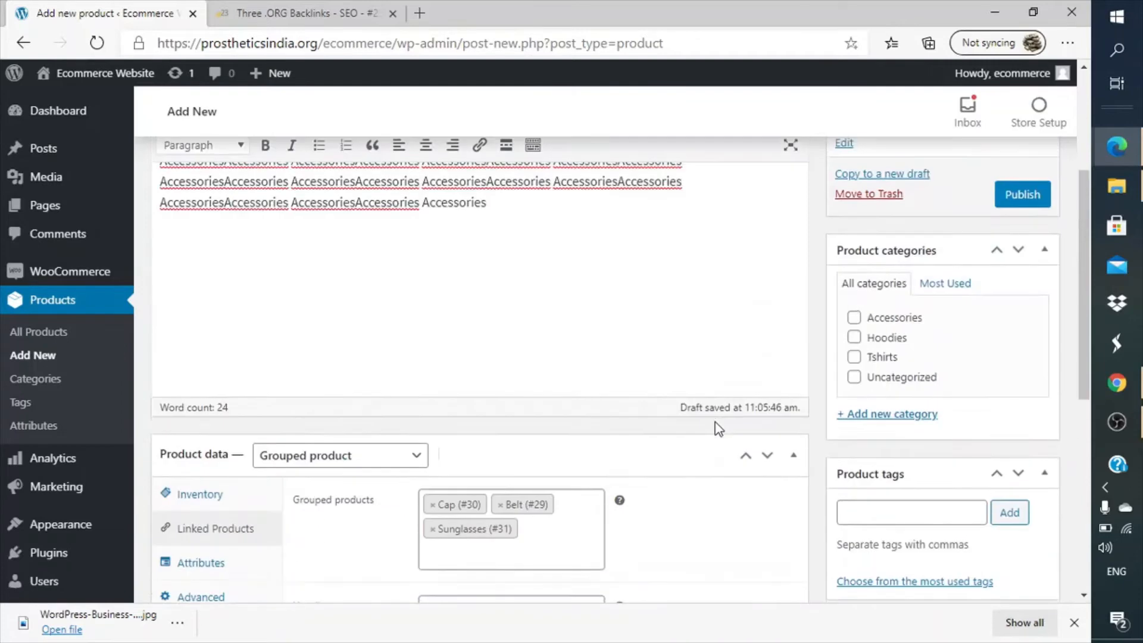
pyautogui.click(855, 322)
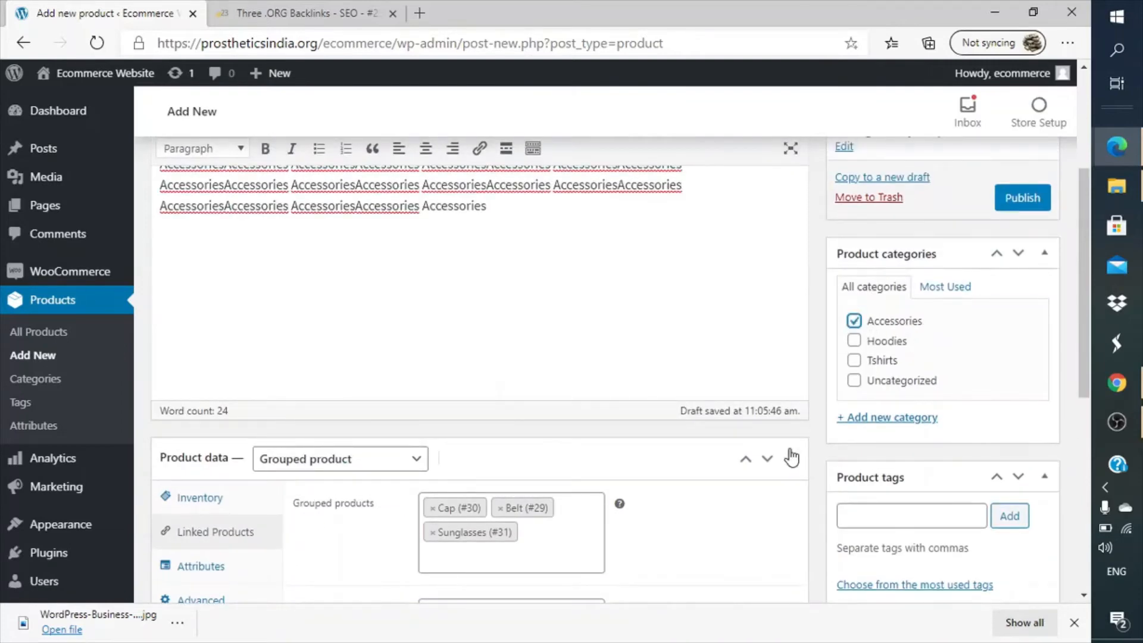
pyautogui.scroll(-1, 790, 449)
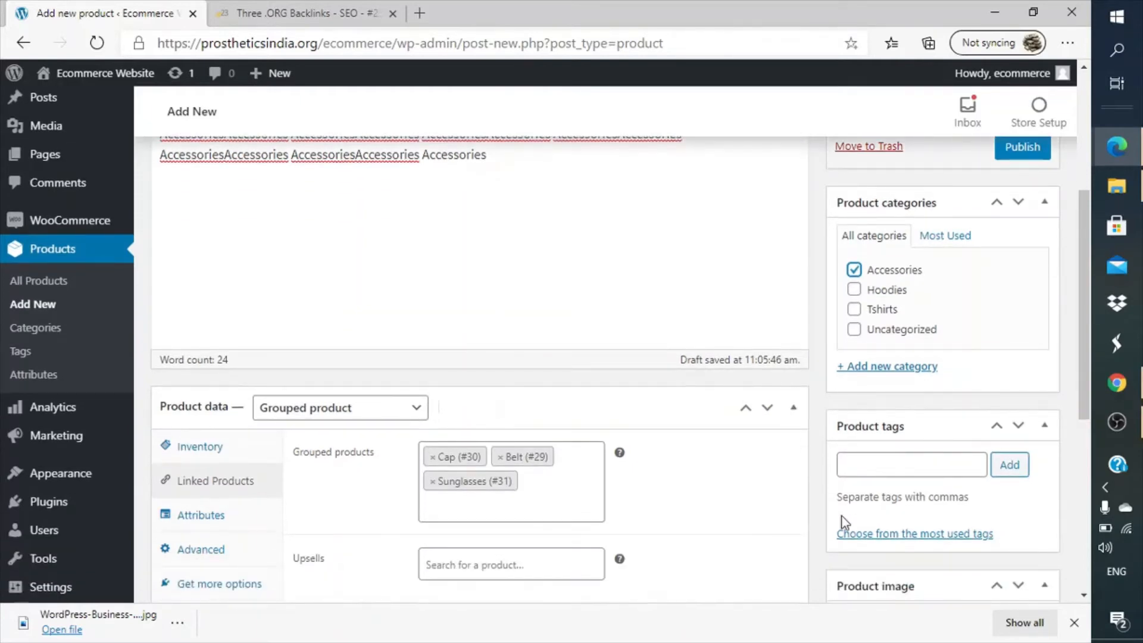
pyautogui.scroll(-5, 842, 518)
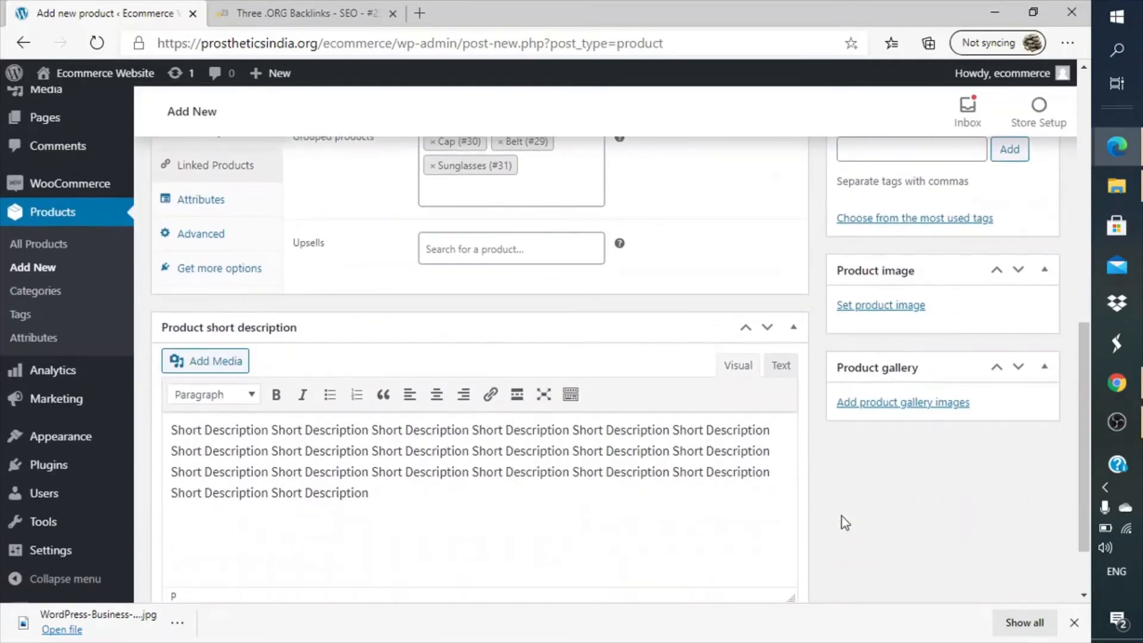
pyautogui.click(893, 305)
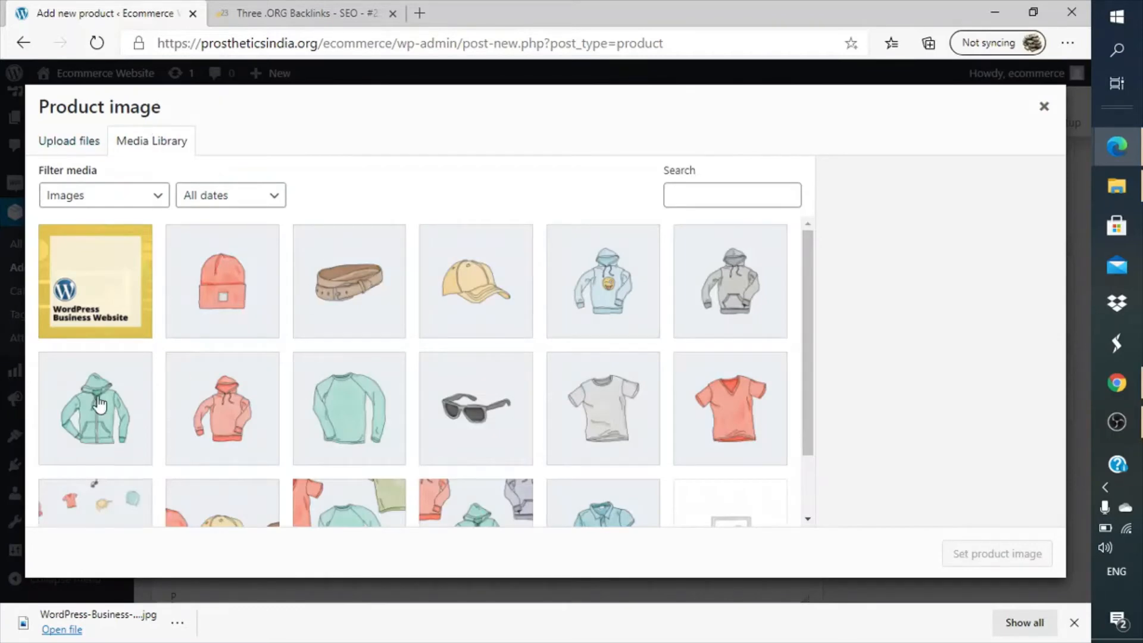
pyautogui.click(359, 304)
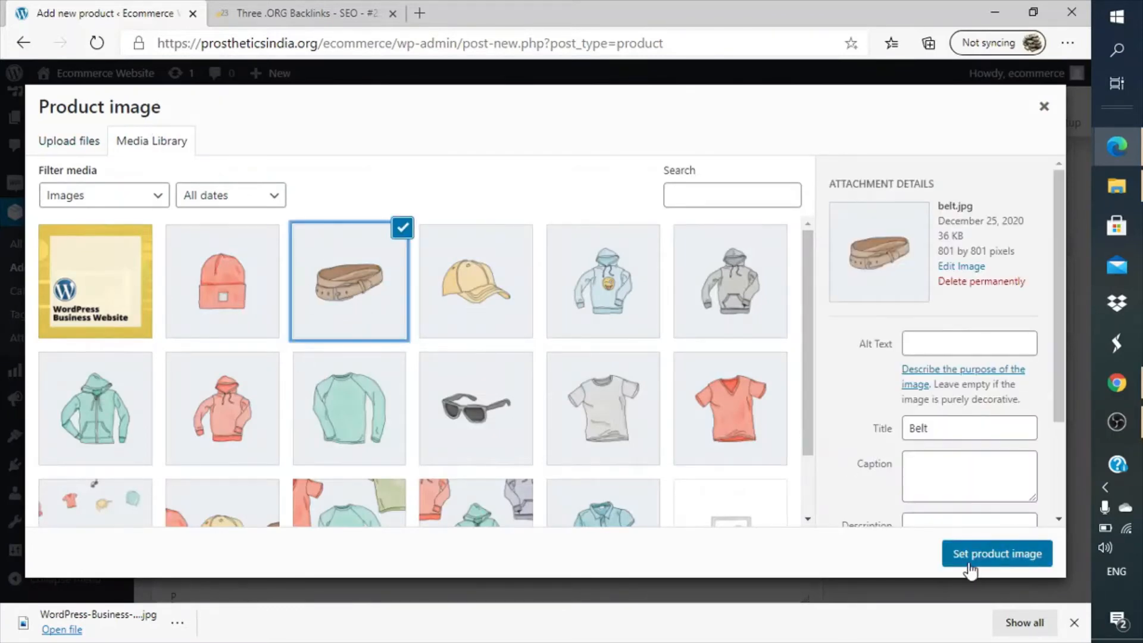
pyautogui.click(986, 556)
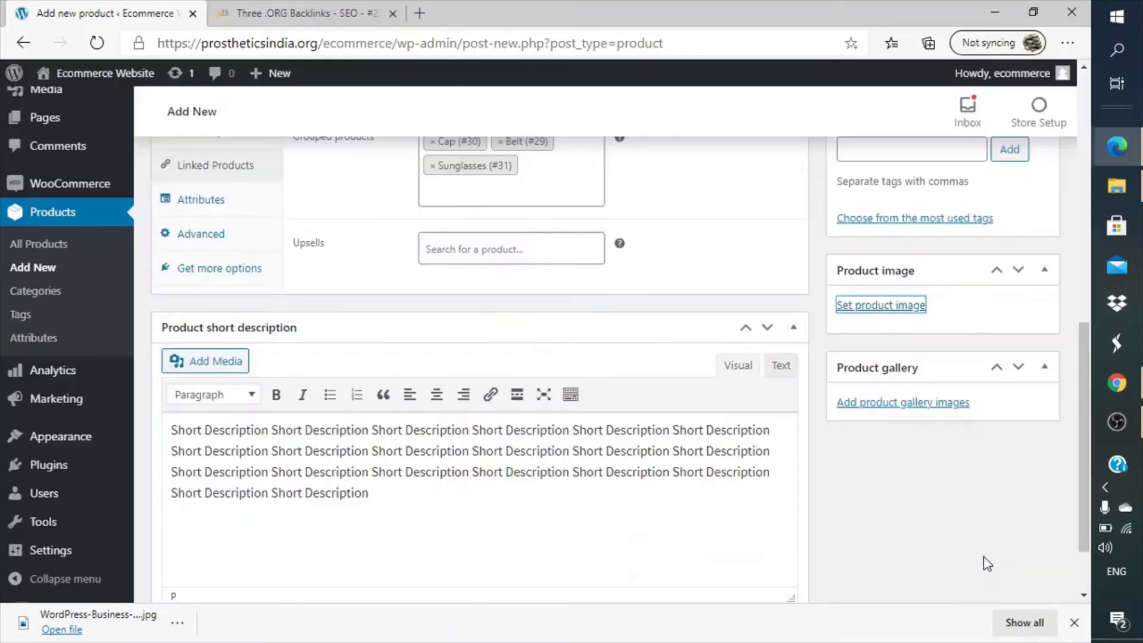
# - Add cap.jpg from the media library to the product gallery
pyautogui.scroll(-2, 926, 532)
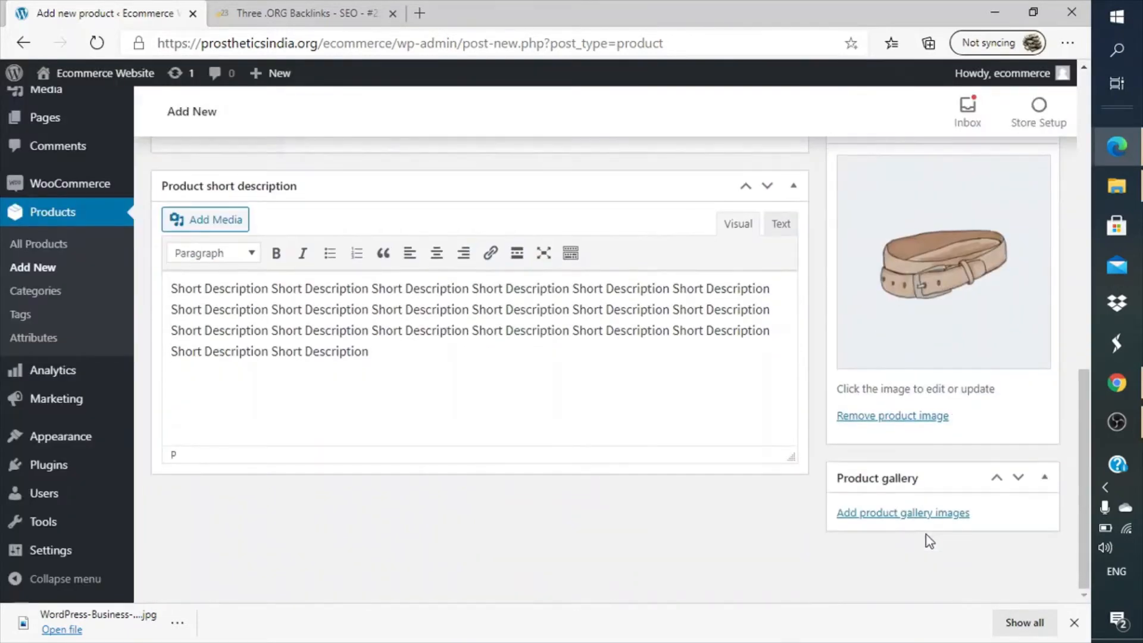
pyautogui.click(923, 513)
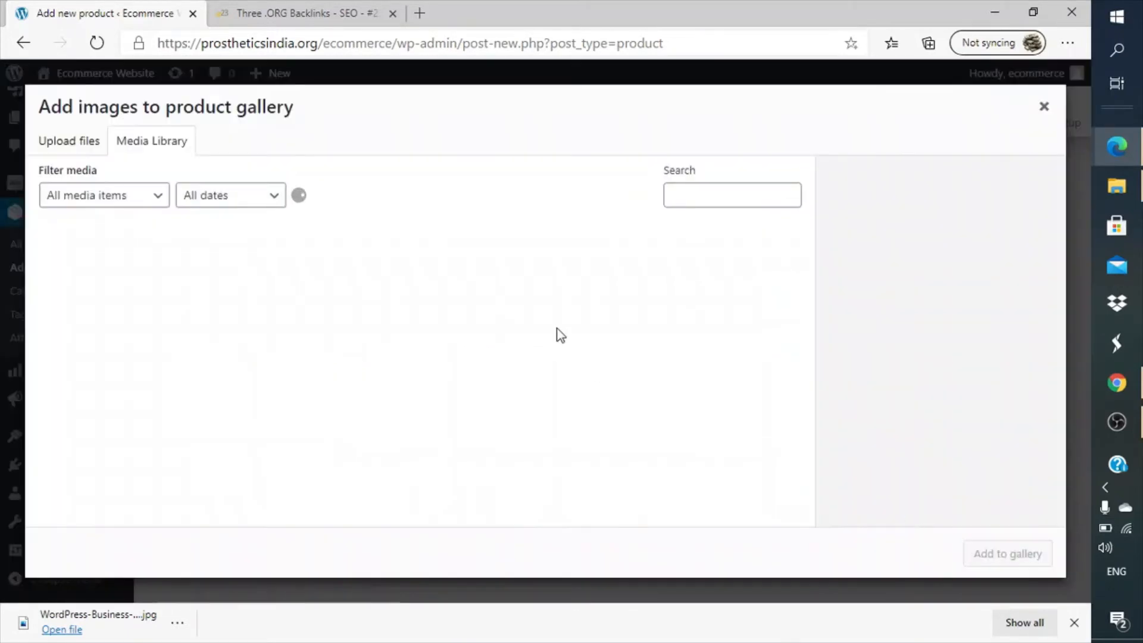
pyautogui.click(207, 315)
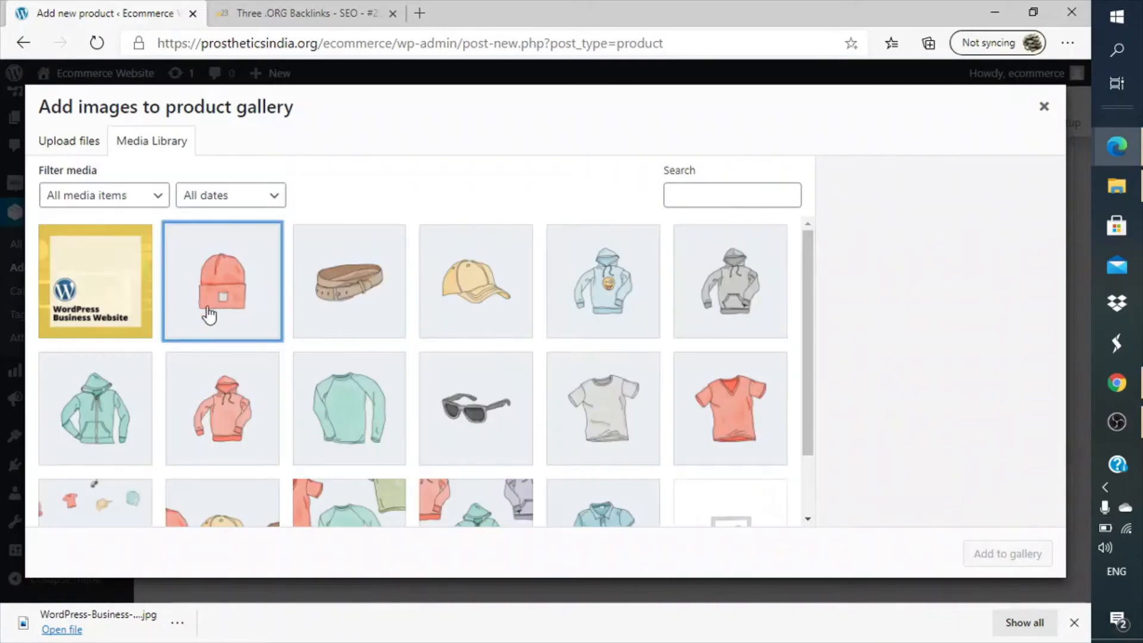
pyautogui.click(355, 310)
pyautogui.click(477, 315)
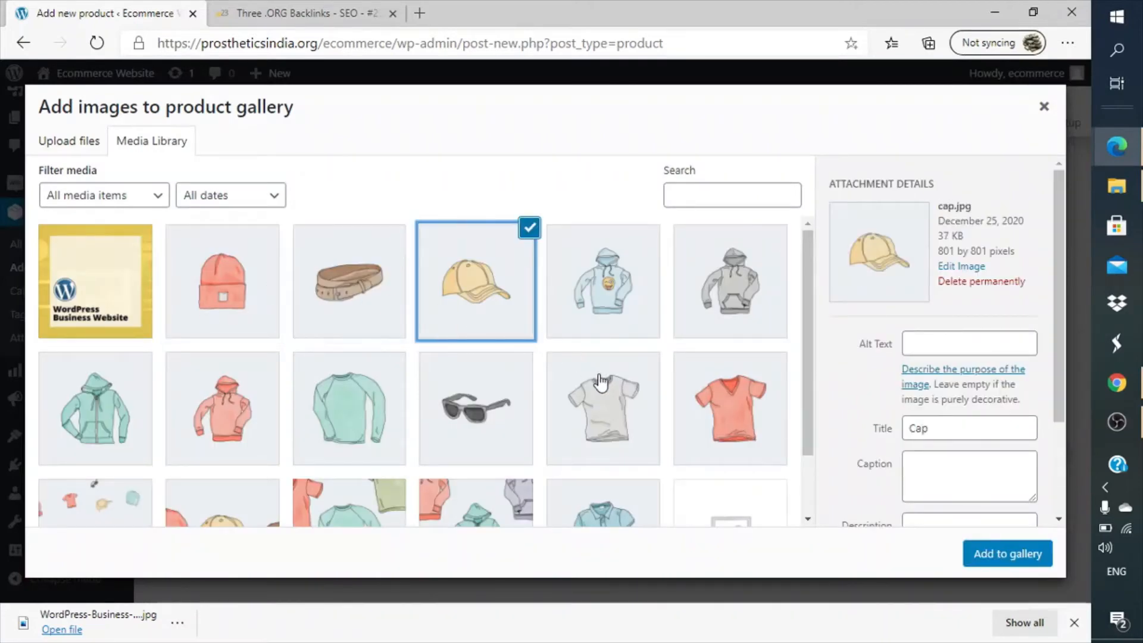
pyautogui.click(528, 421)
pyautogui.click(474, 247)
pyautogui.click(1014, 567)
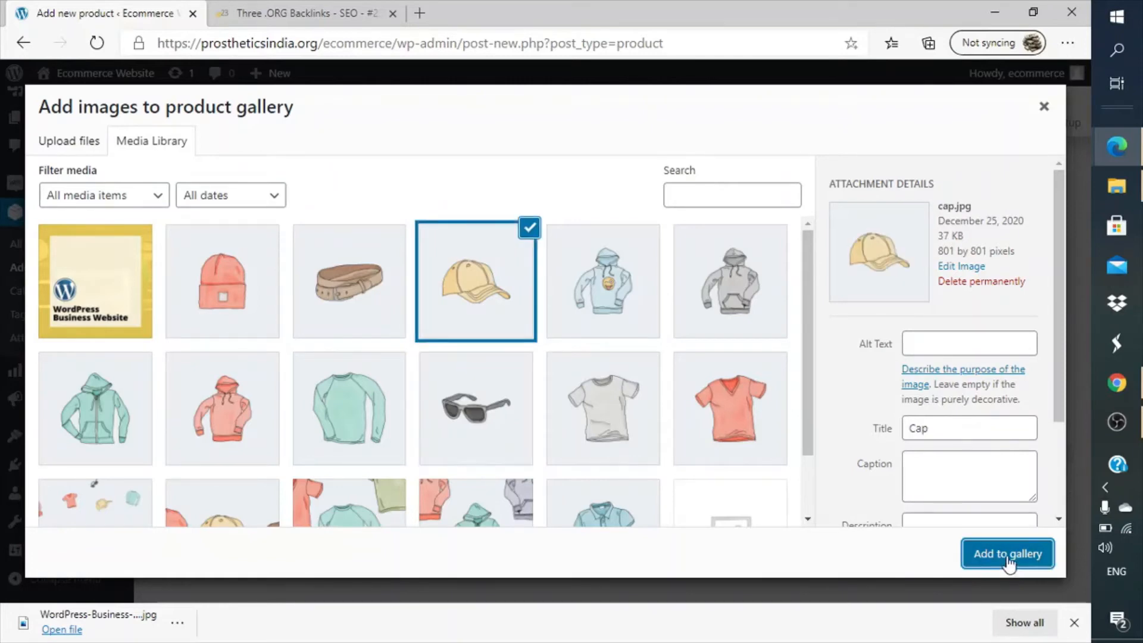
# - Add the sunglasses image and beanie.jpg to the product gallery, one after the other
pyautogui.scroll(-1, 967, 546)
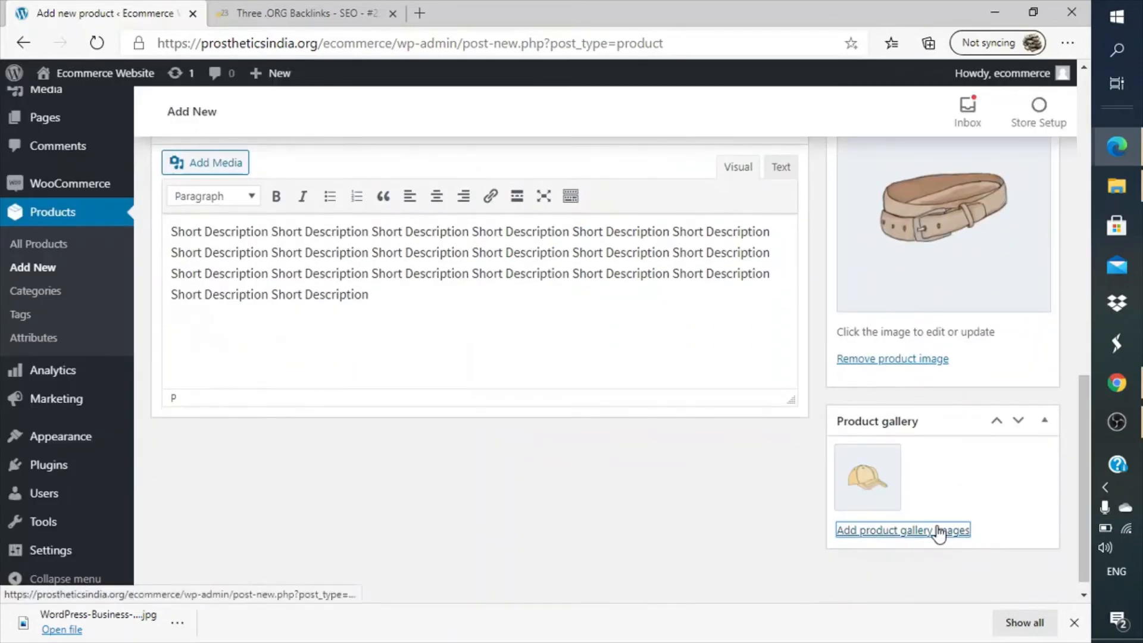
pyautogui.click(944, 529)
pyautogui.click(497, 363)
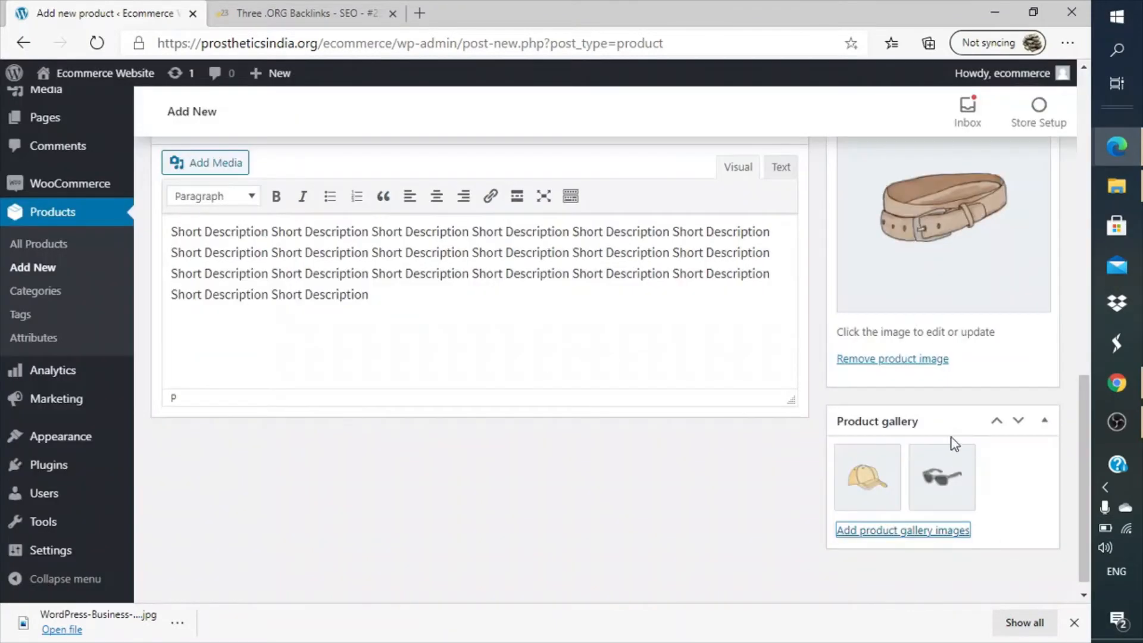
pyautogui.scroll(-1, 1002, 521)
pyautogui.click(903, 513)
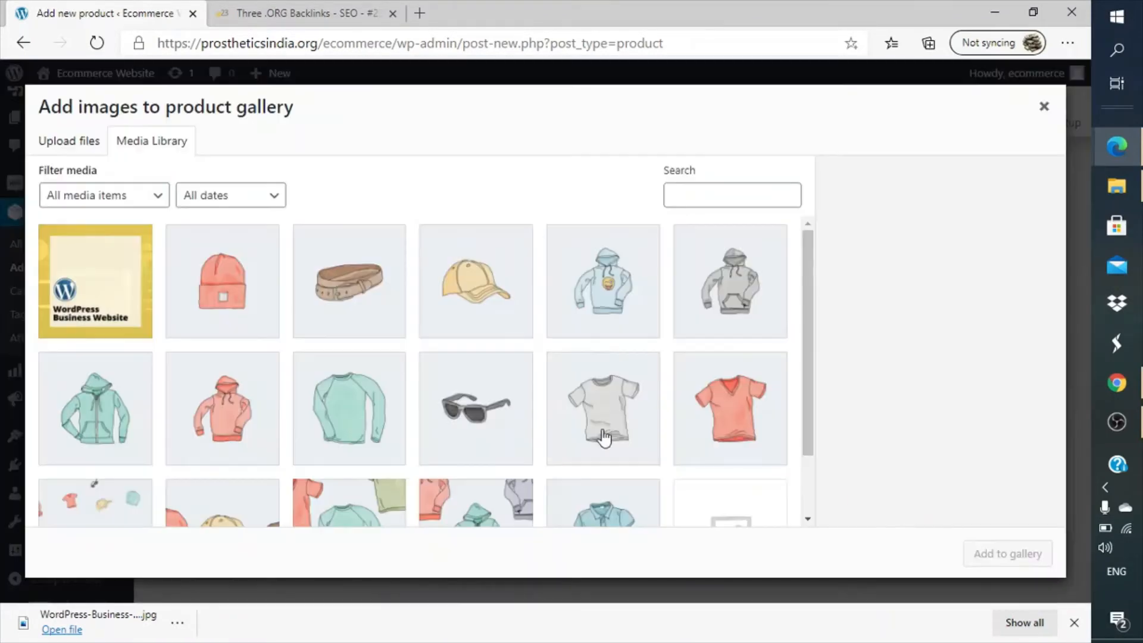
pyautogui.click(230, 320)
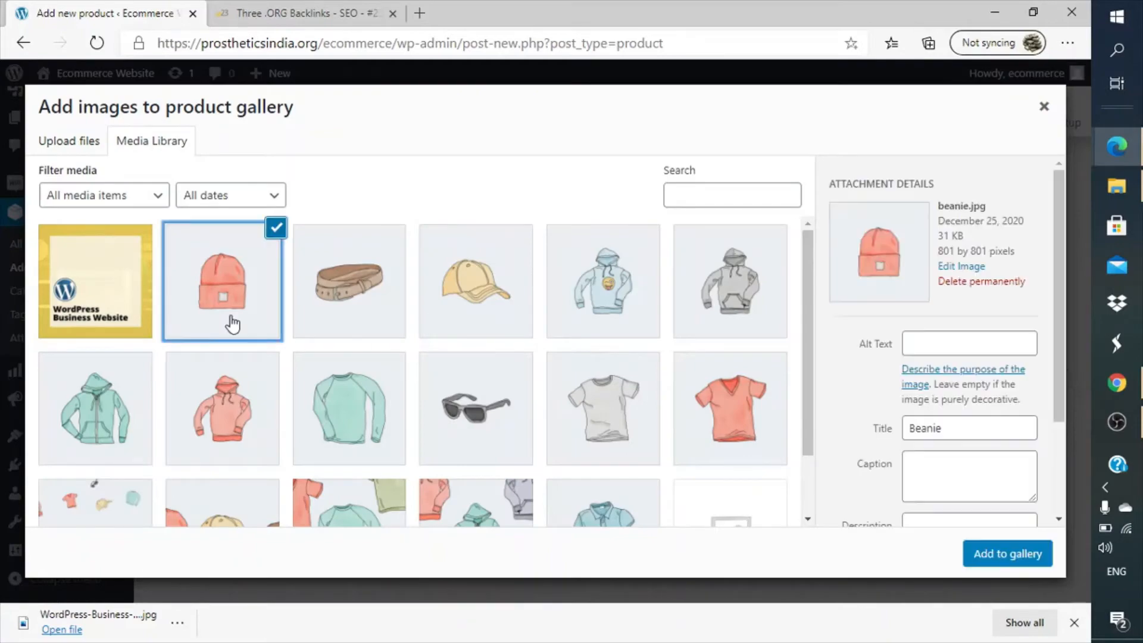
pyautogui.click(1015, 557)
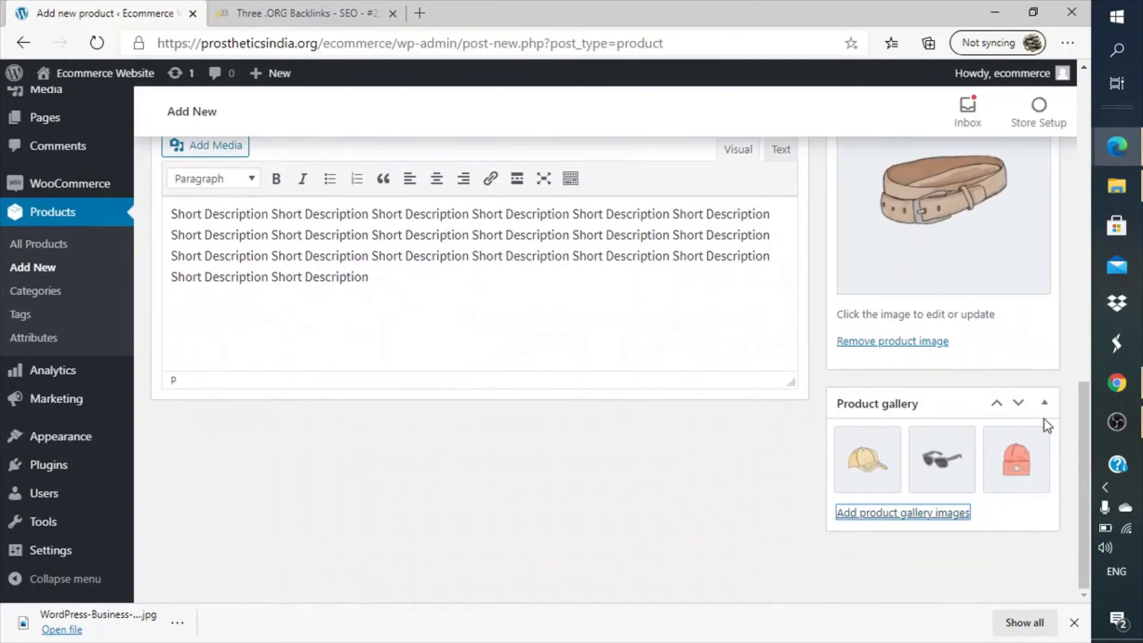
# - Publish the Accessories grouped product
pyautogui.moveTo(1046, 430)
pyautogui.scroll(10, 1048, 437)
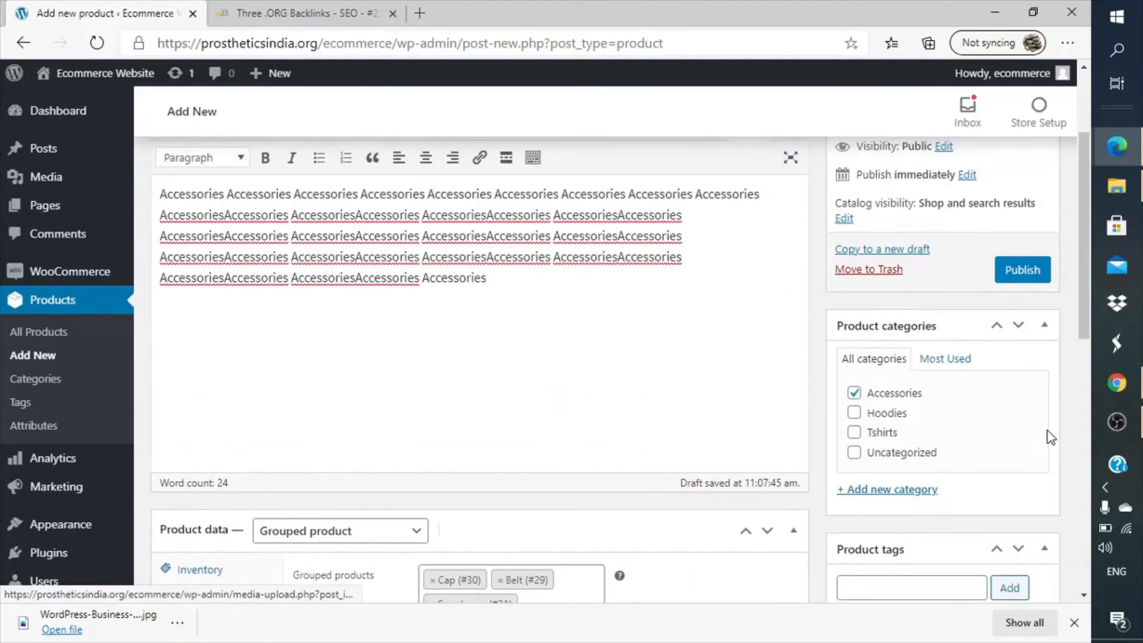
pyautogui.click(1020, 272)
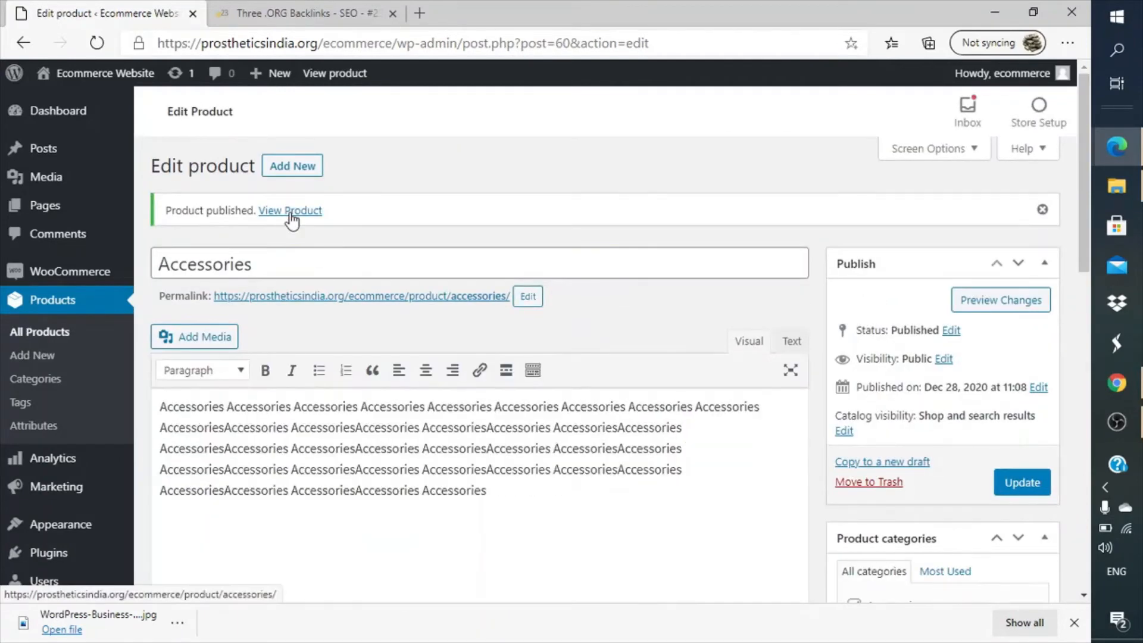
# - Open the published Accessories product in a separate tab and examine its grouped items and description on the storefront
pyautogui.rightClick(291, 213)
pyautogui.click(308, 231)
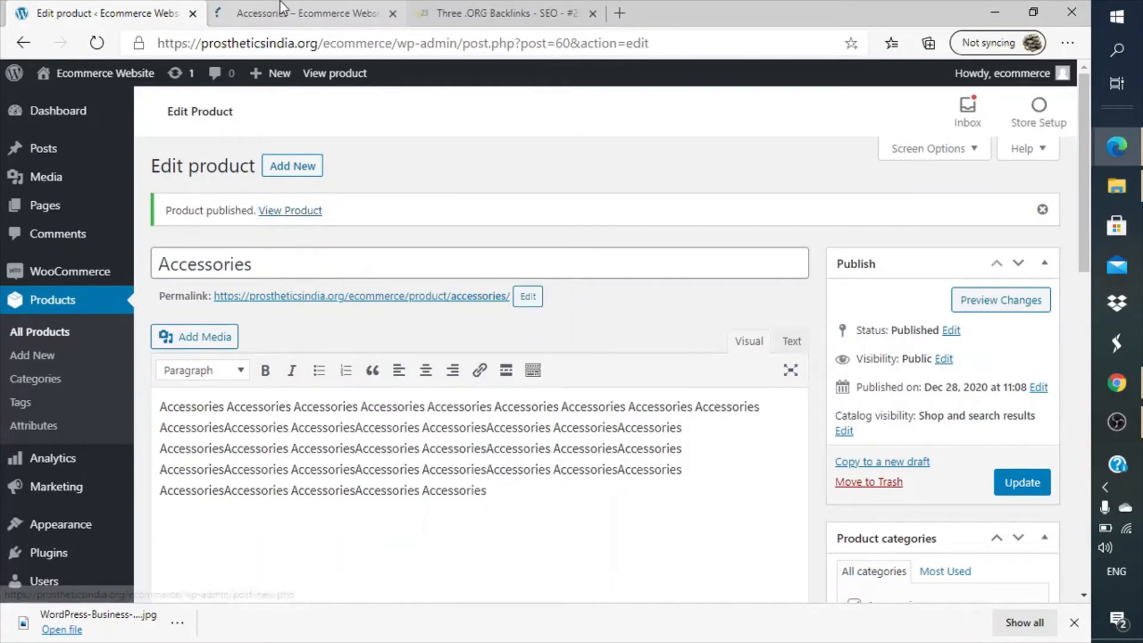
pyautogui.click(280, 2)
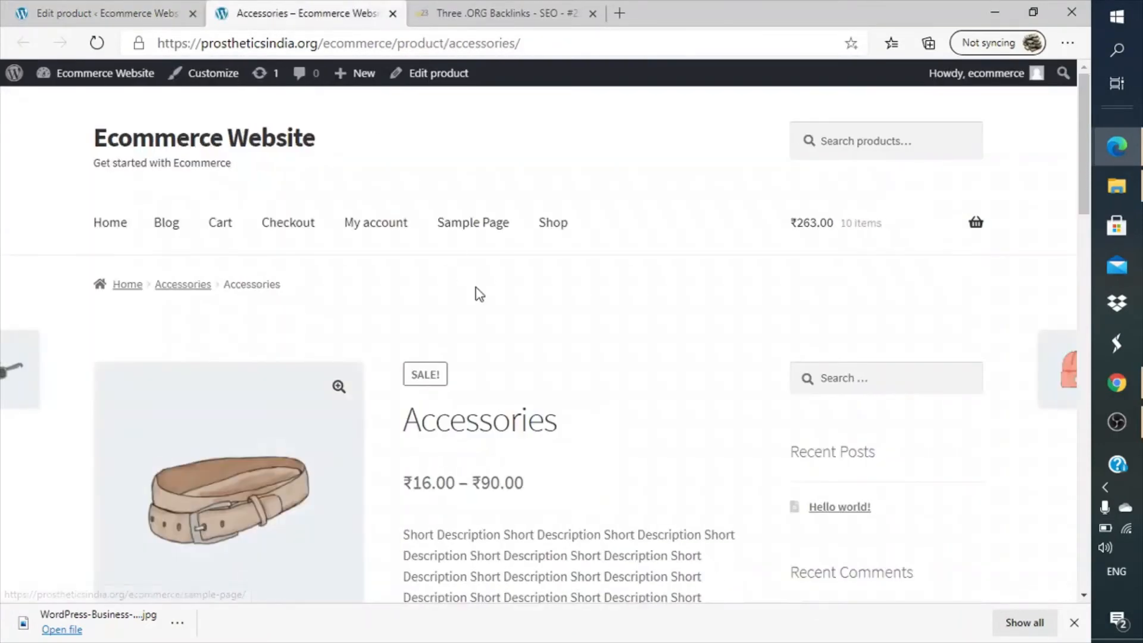
pyautogui.scroll(-1, 476, 294)
pyautogui.scroll(-8, 479, 293)
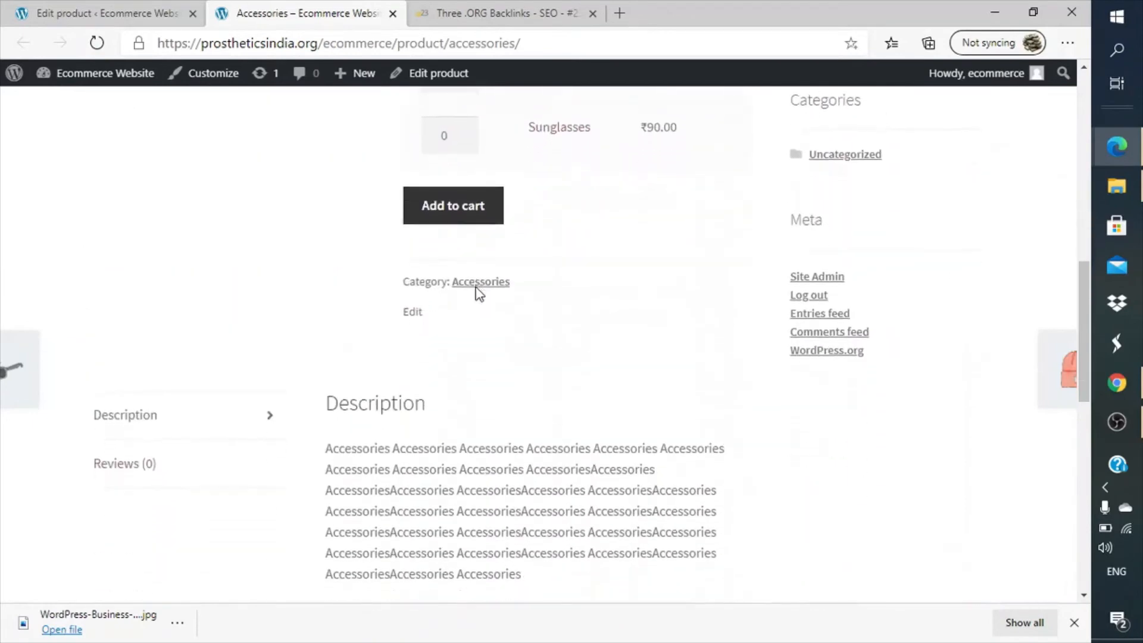
pyautogui.scroll(5, 479, 293)
pyautogui.scroll(-1, 479, 293)
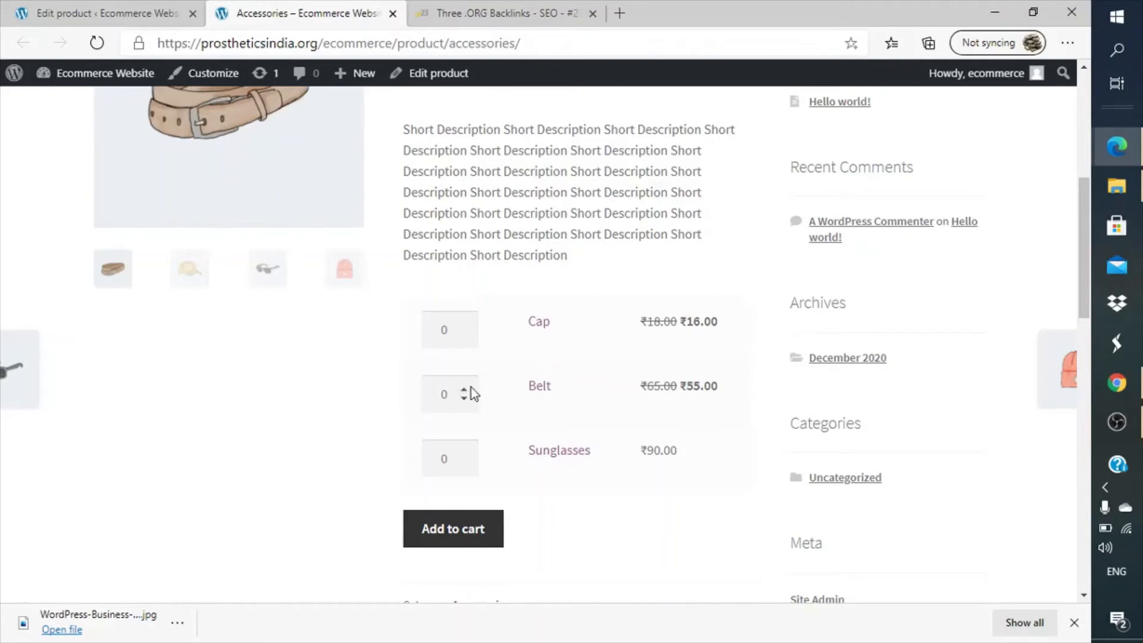
# - Add 2 Caps and 2 Belts from the grouped product to the cart and view the cart
pyautogui.click(464, 326)
pyautogui.click(464, 326)
pyautogui.click(464, 389)
pyautogui.click(463, 389)
pyautogui.click(478, 547)
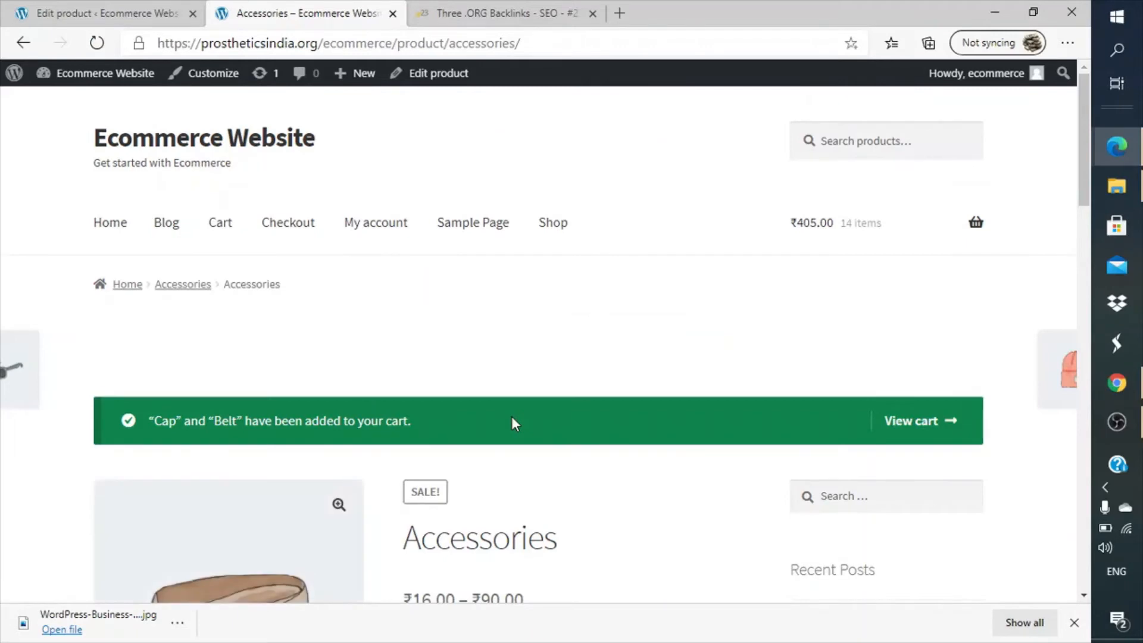
pyautogui.scroll(4, 512, 417)
pyautogui.click(927, 423)
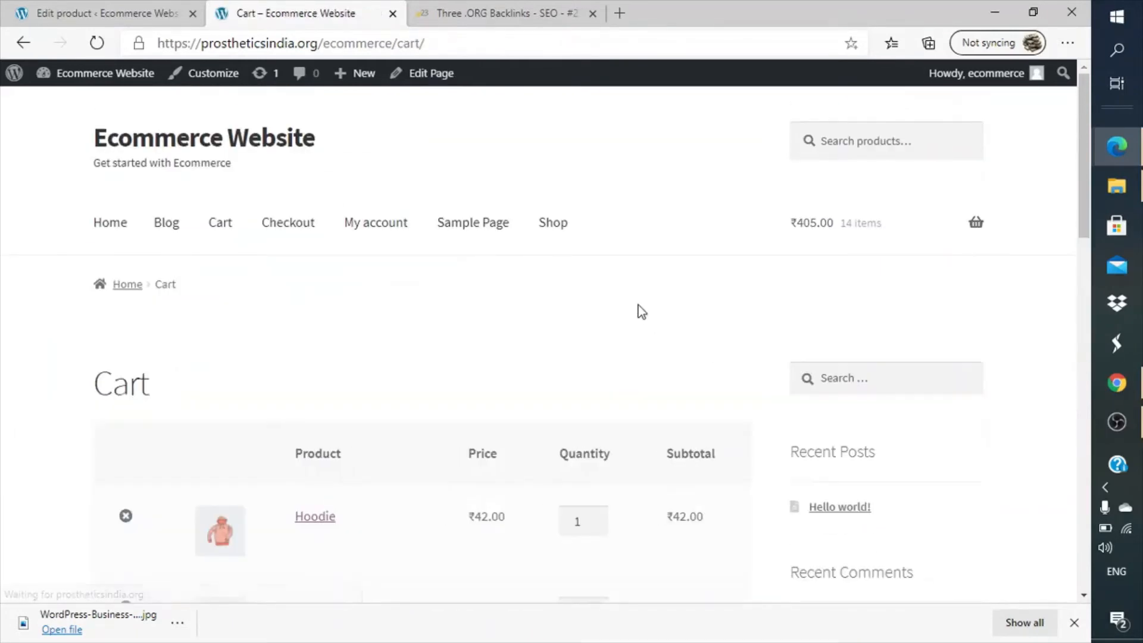
# - Review the cart's product list, including the added Caps and Belts, and return to the previous page
pyautogui.scroll(-8, 639, 305)
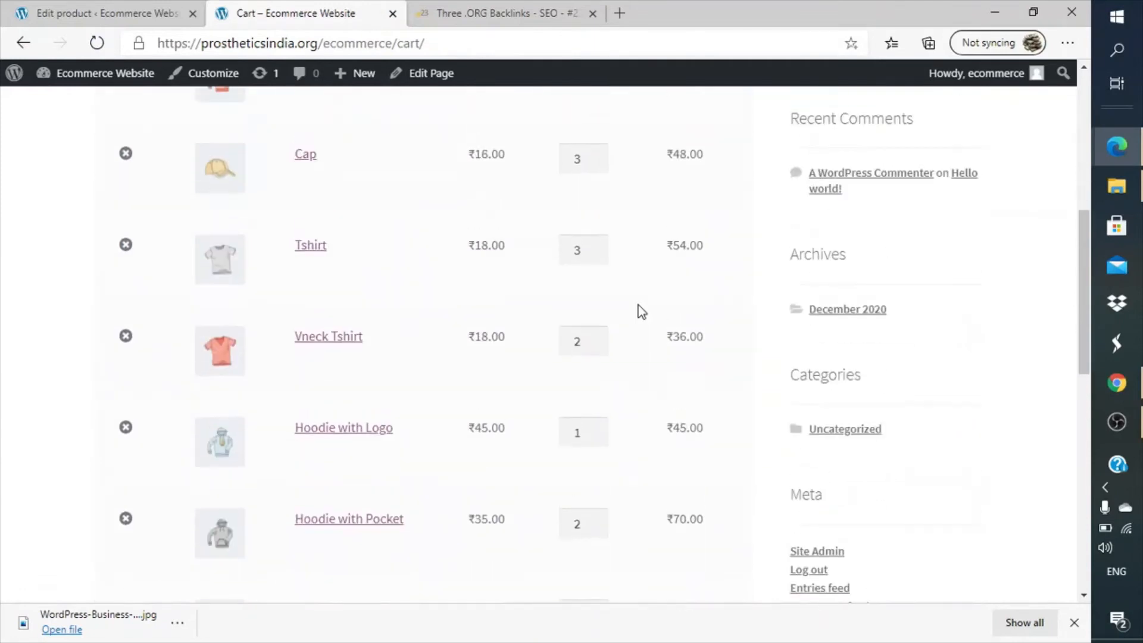
pyautogui.scroll(-4, 641, 311)
pyautogui.scroll(6, 641, 311)
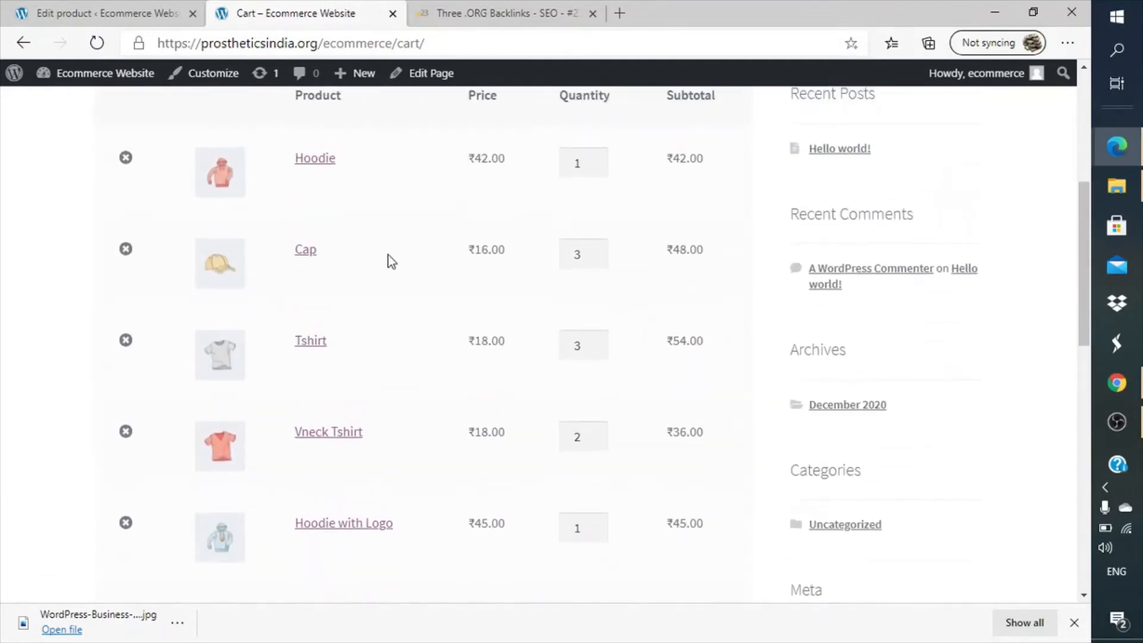
pyautogui.scroll(-15, 448, 324)
pyautogui.scroll(10, 448, 325)
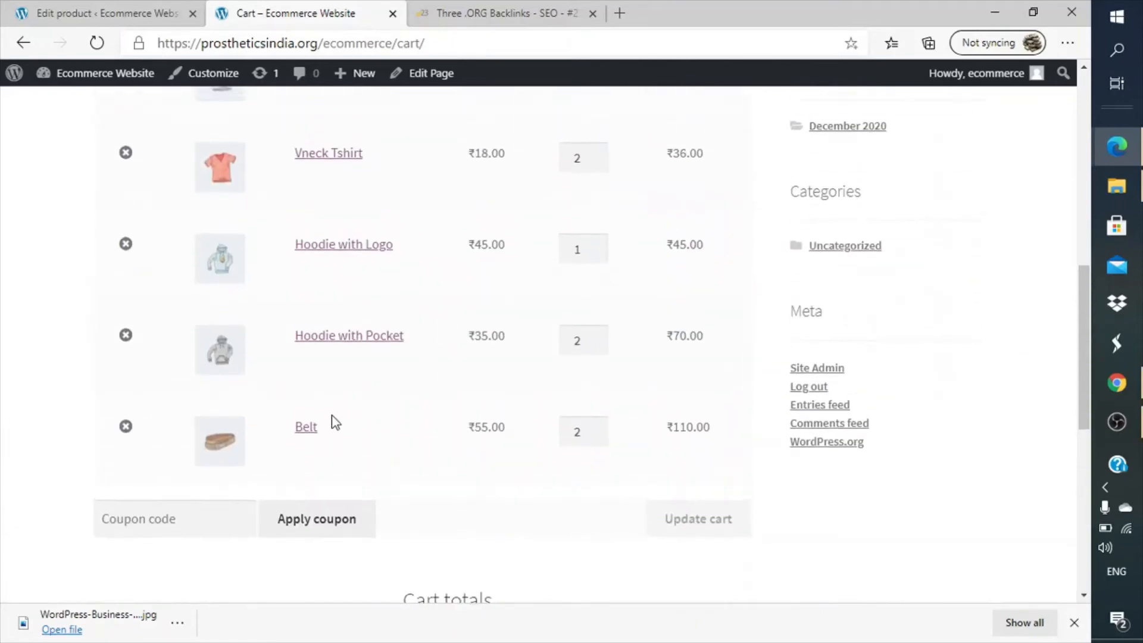
pyautogui.scroll(6, 460, 449)
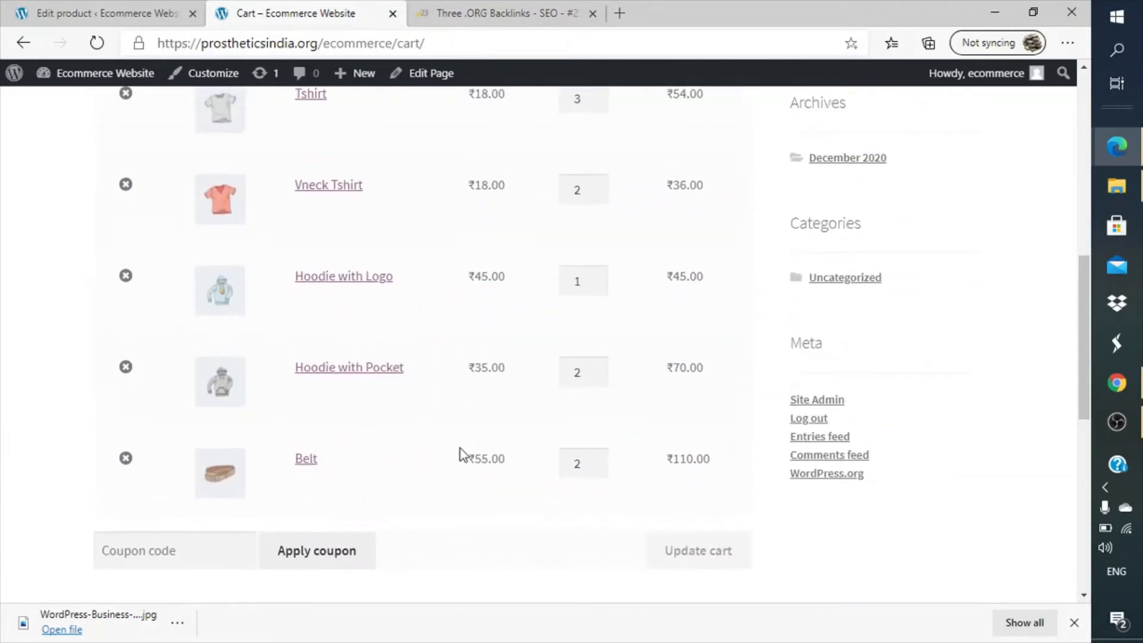
pyautogui.scroll(5, 459, 448)
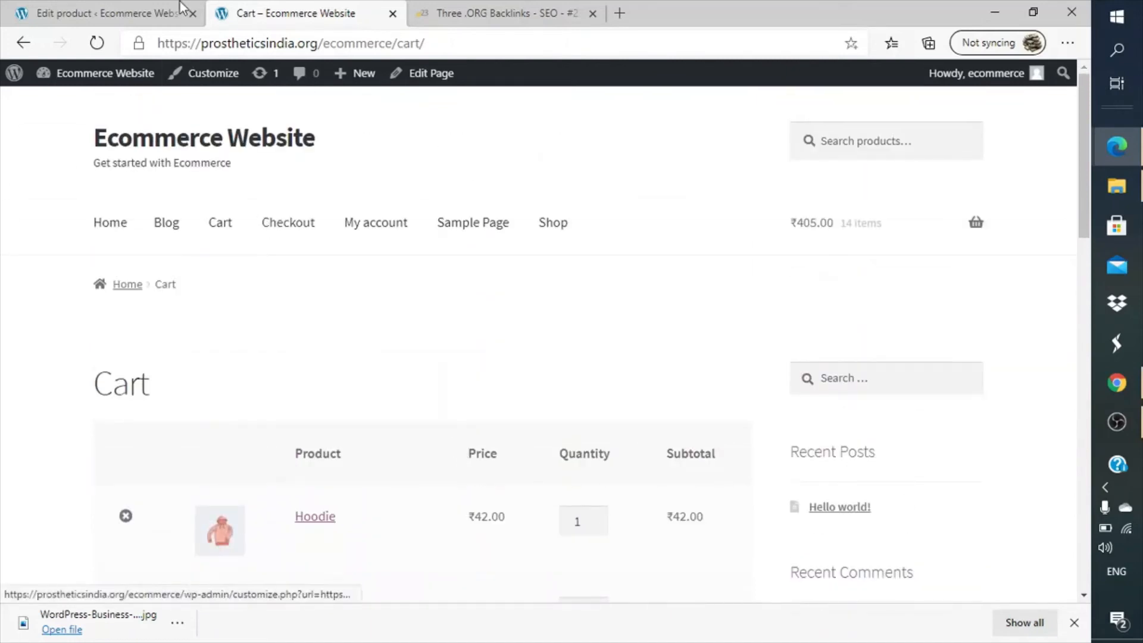
pyautogui.click(23, 43)
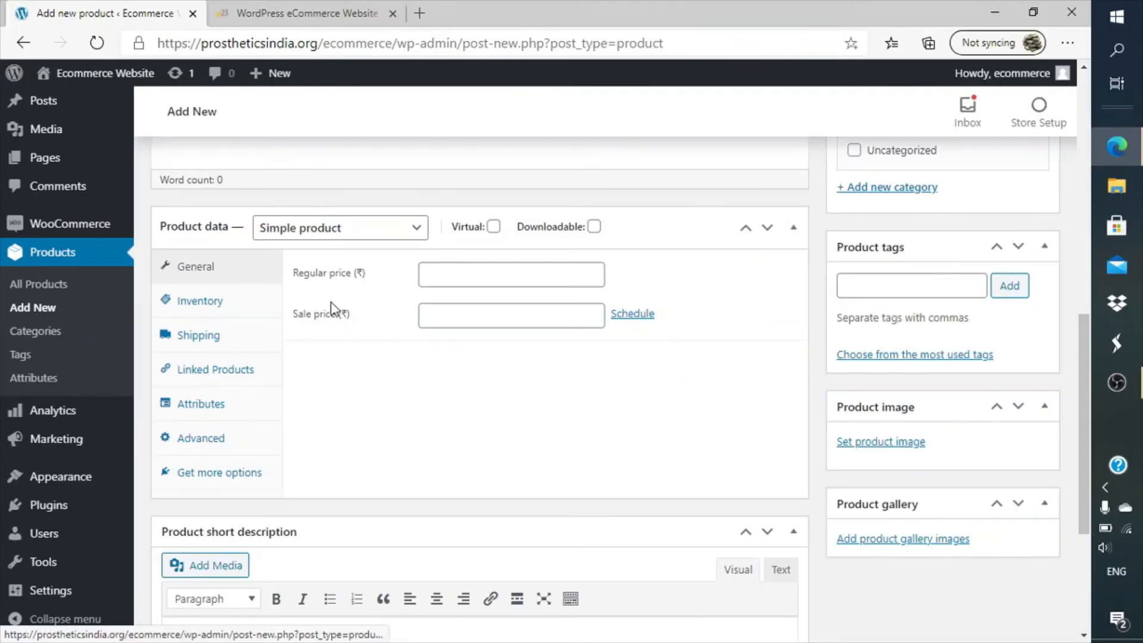
# - Set the new product's type to External/Affiliate product in its product data
pyautogui.scroll(2, 380, 334)
pyautogui.scroll(8, 380, 334)
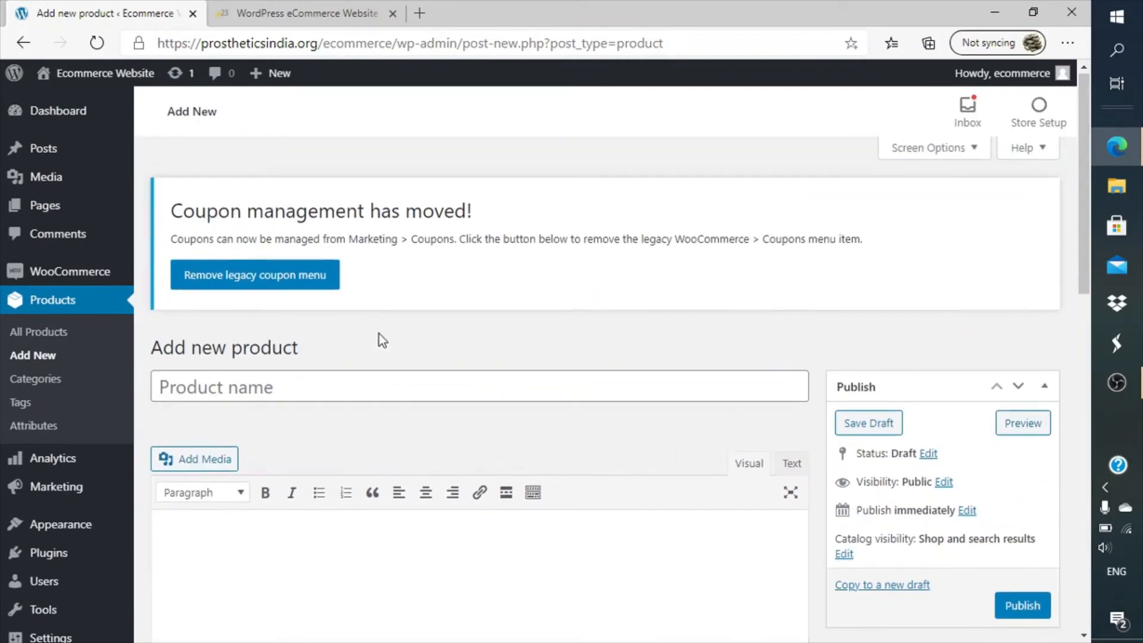
pyautogui.scroll(-15, 380, 334)
pyautogui.scroll(7, 380, 334)
pyautogui.scroll(-4, 380, 334)
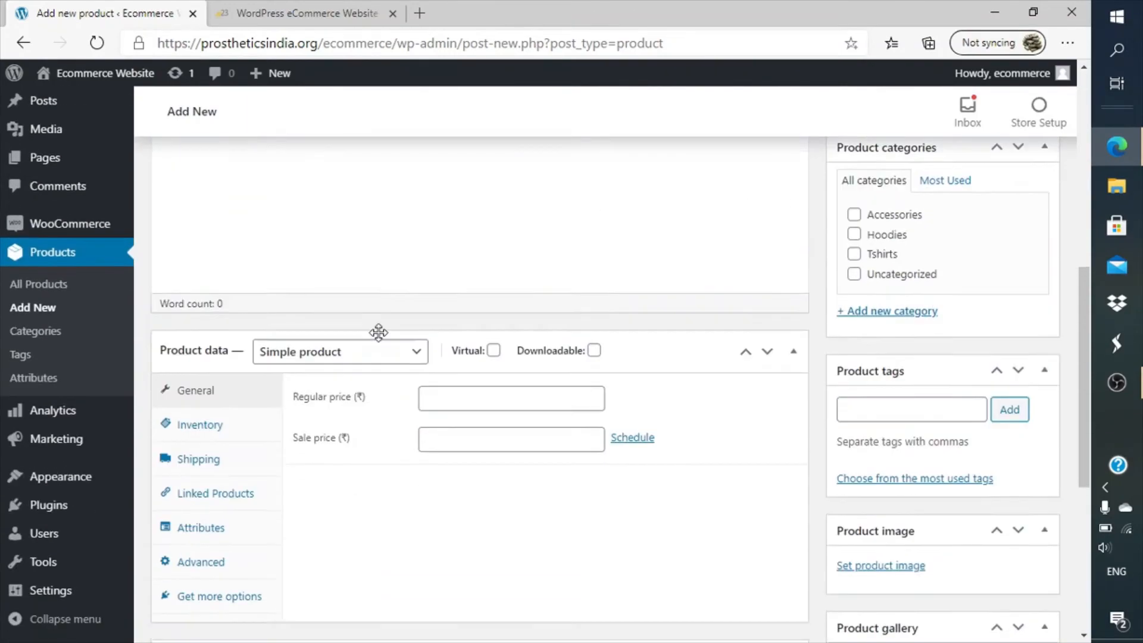
pyautogui.scroll(2, 380, 334)
pyautogui.scroll(1, 380, 334)
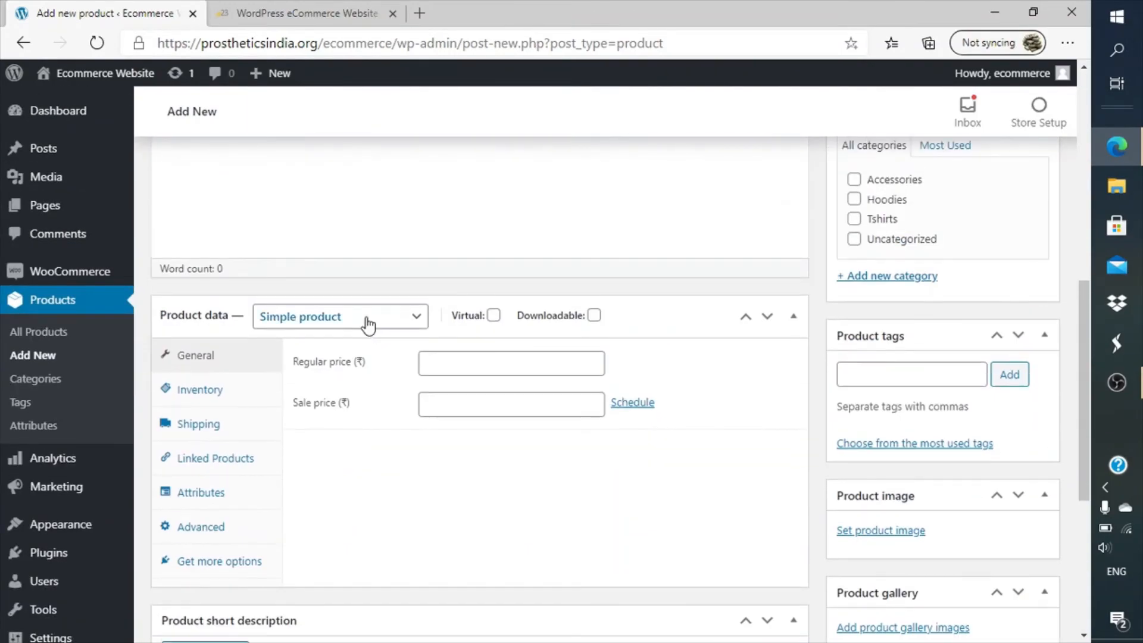
pyautogui.click(366, 320)
pyautogui.click(356, 391)
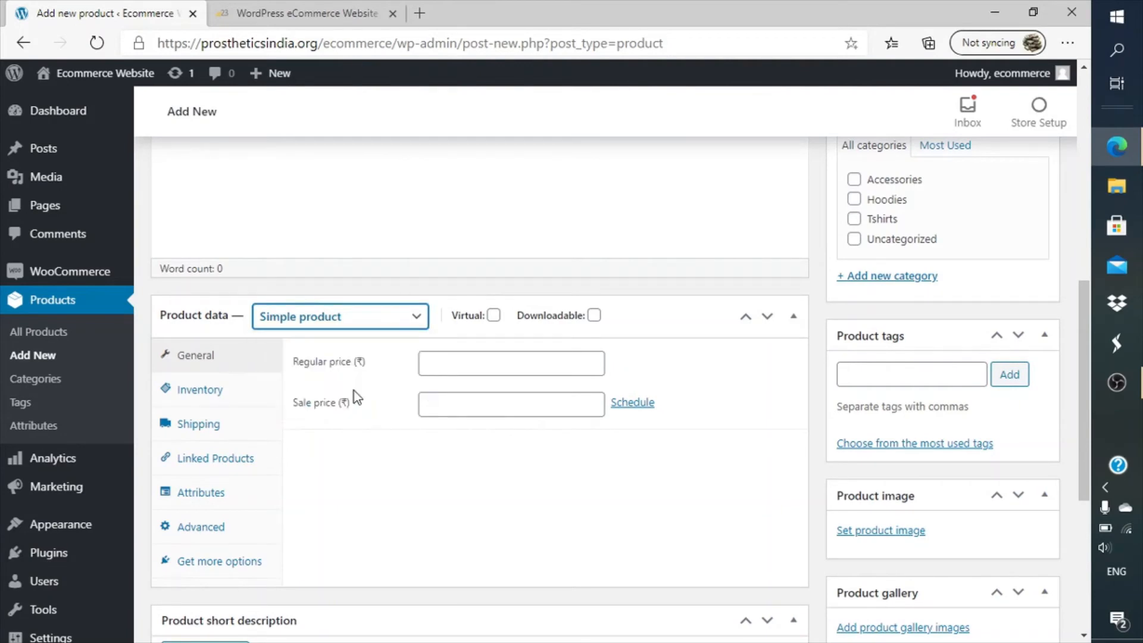
# - Copy the title "WordPress eCommerce Website" from the hash23.com product page and use it as the new product's name
pyautogui.click(345, 12)
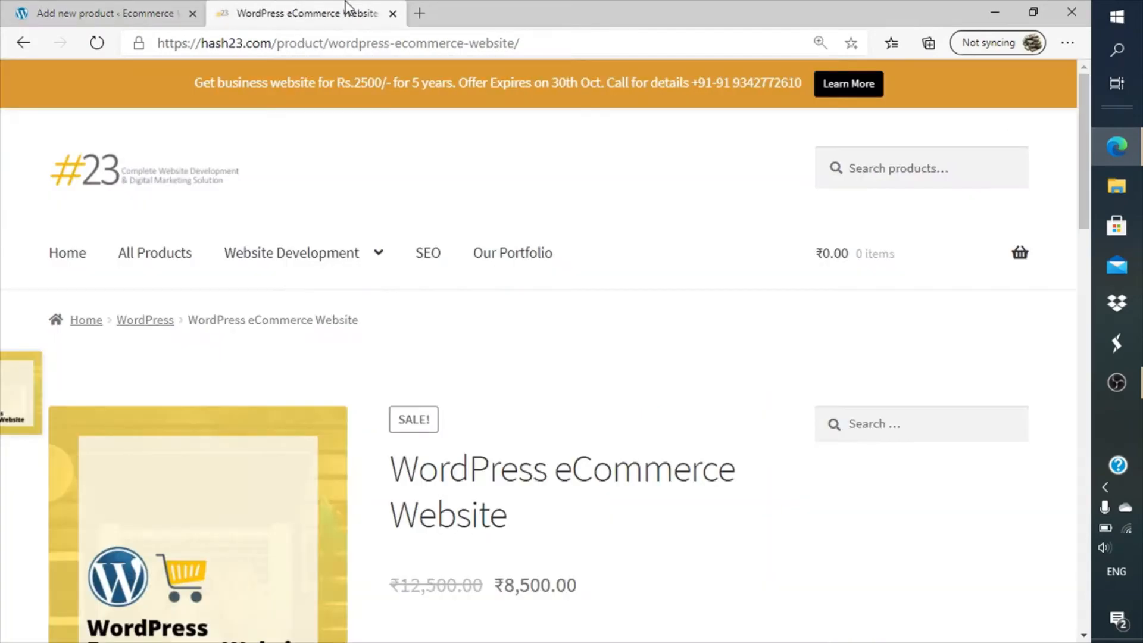
pyautogui.scroll(-3, 567, 277)
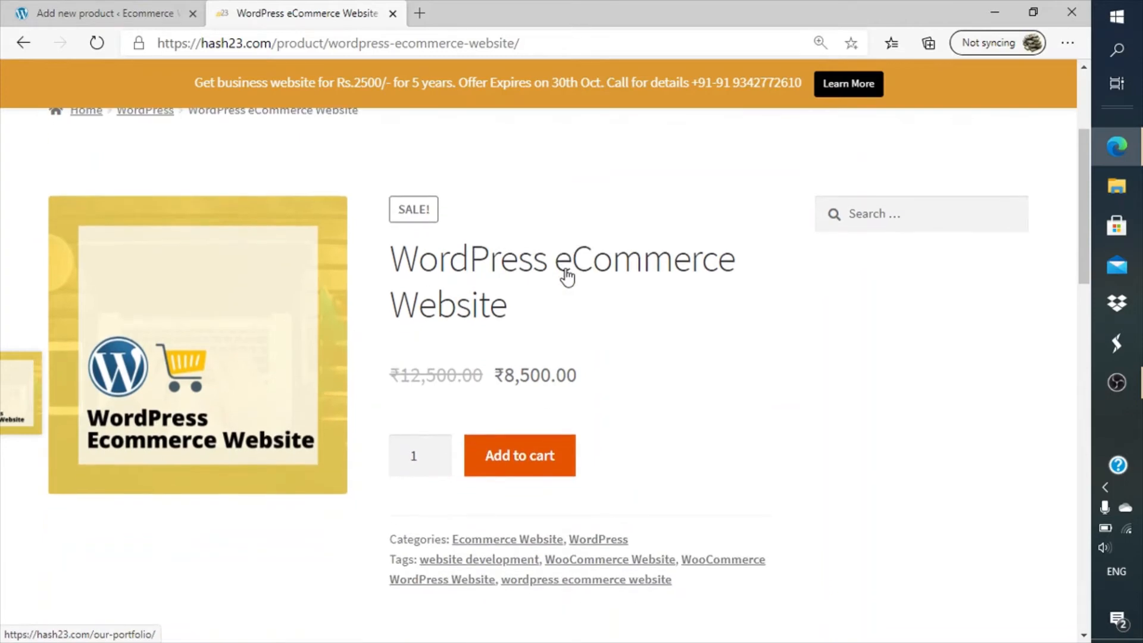
pyautogui.tripleClick(481, 282)
pyautogui.hotkey('ctrl', 'c')
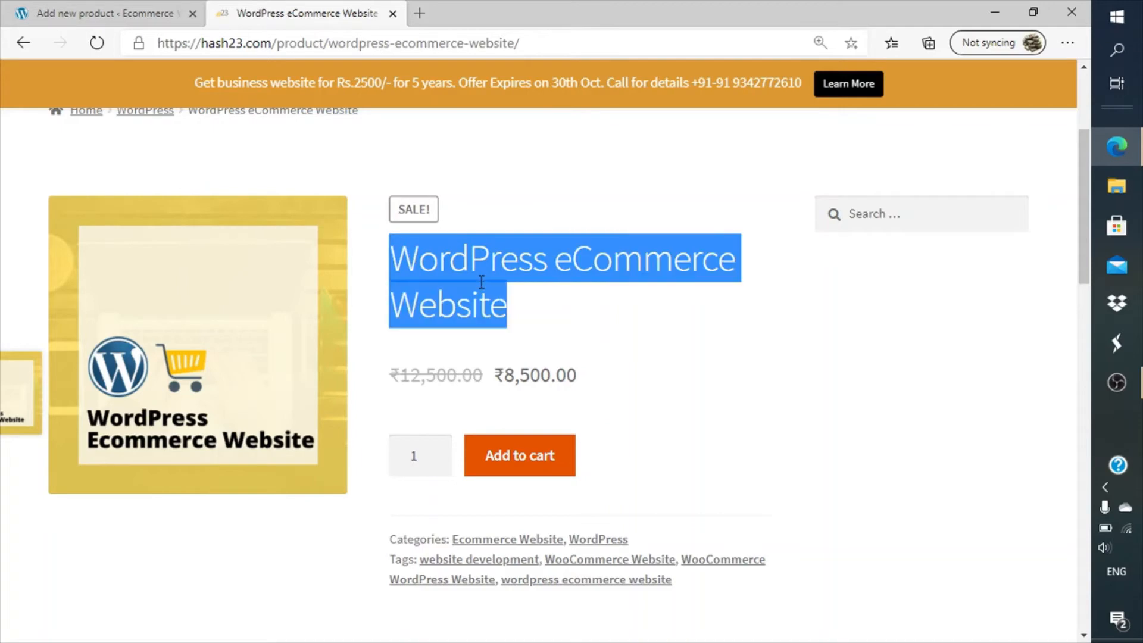
pyautogui.hotkey('ctrl', 'Tab')
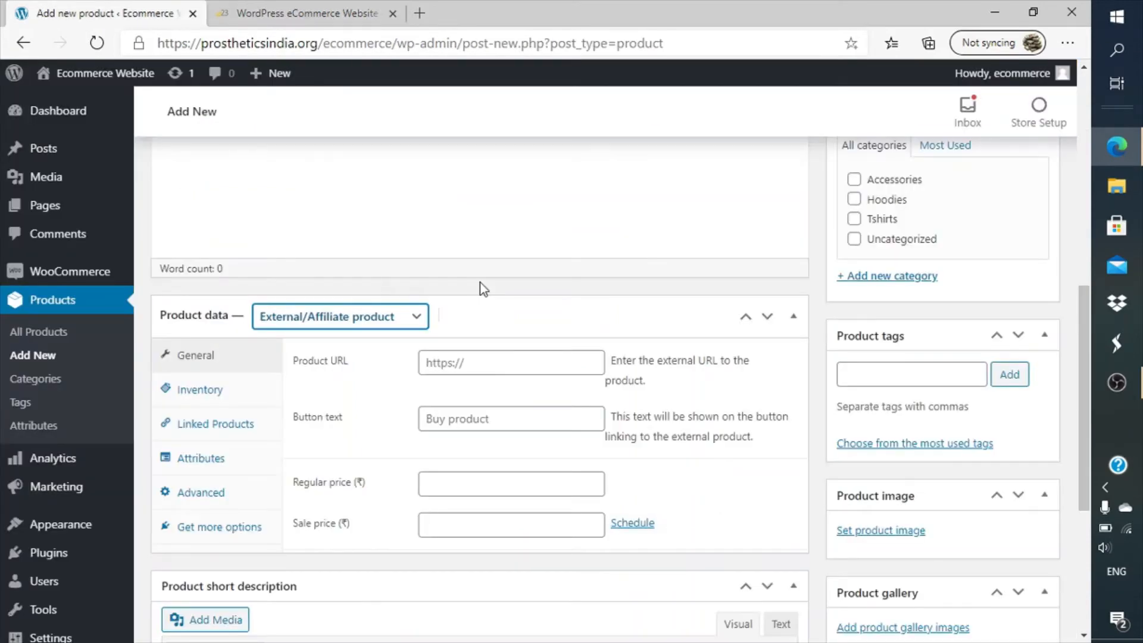
pyautogui.scroll(10, 479, 282)
pyautogui.click(502, 395)
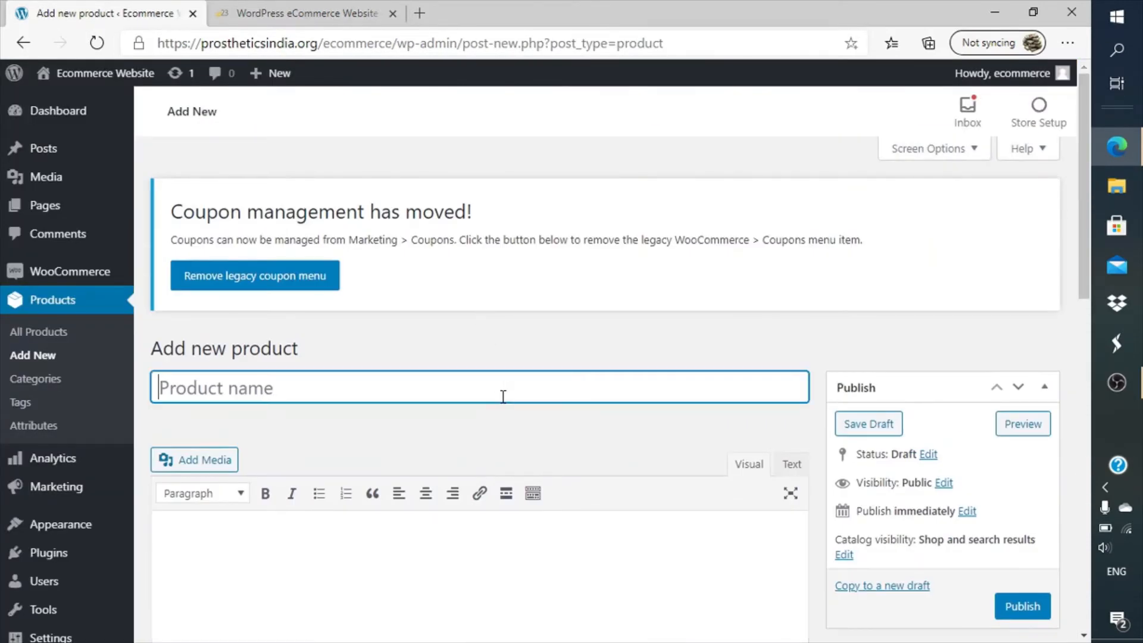
pyautogui.hotkey('ctrl', 'v')
# - Copy the full description from the hash23.com product page, through "Hurry Limited Time Offer!", into the new product's main description
pyautogui.hotkey('ctrl', 'Tab')
pyautogui.scroll(-12, 501, 400)
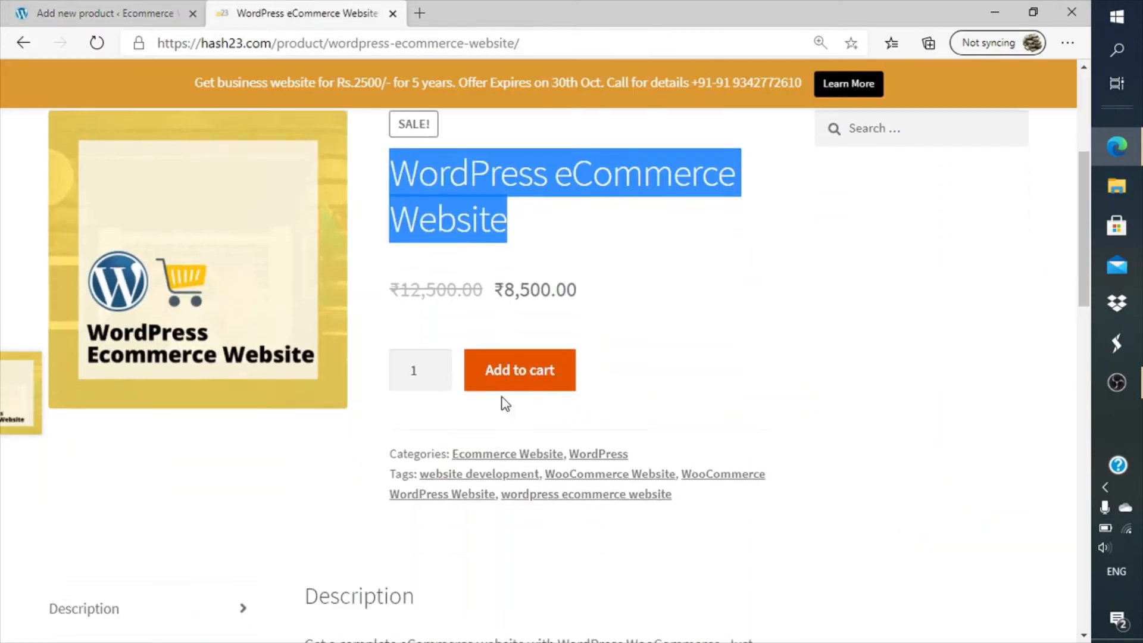
pyautogui.scroll(8, 504, 399)
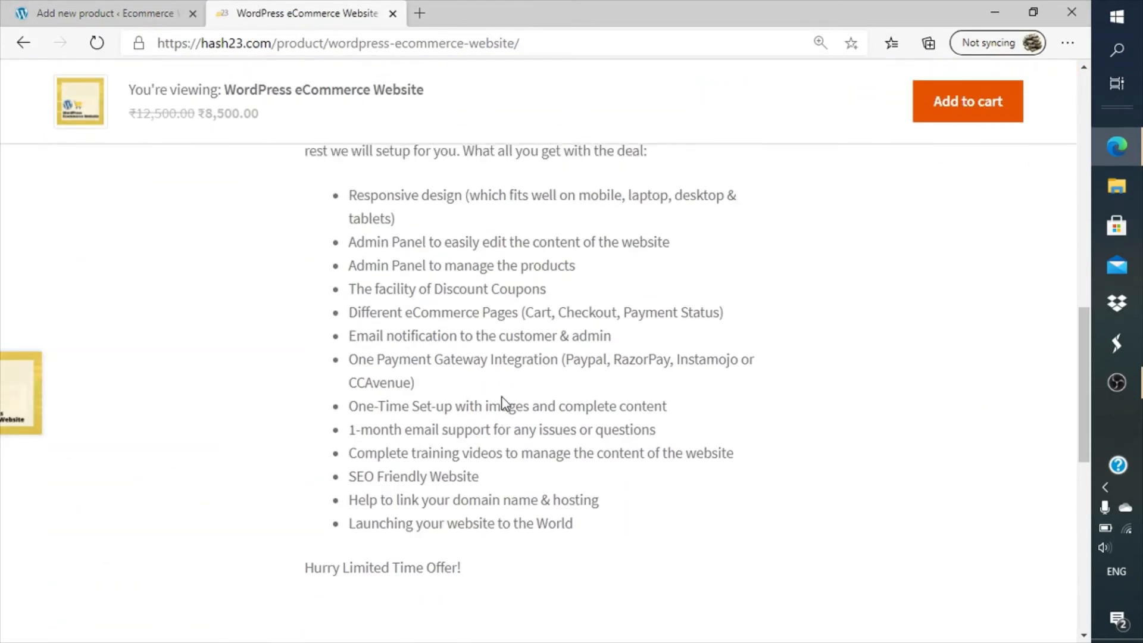
pyautogui.scroll(-1, 501, 397)
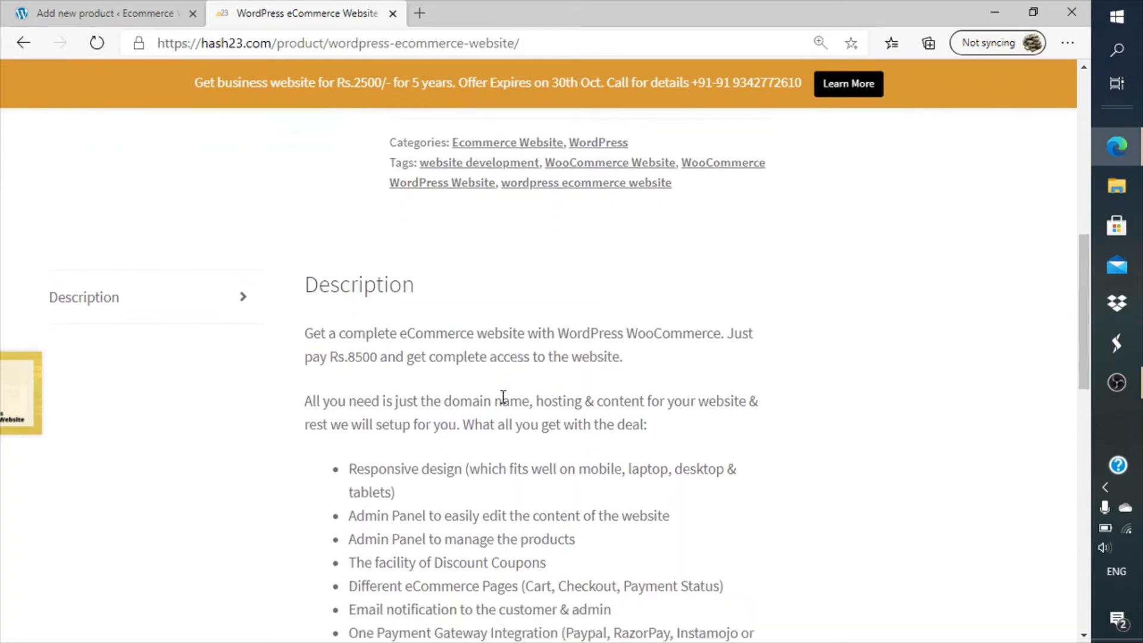
pyautogui.moveTo(306, 334); pyautogui.dragTo(509, 551)
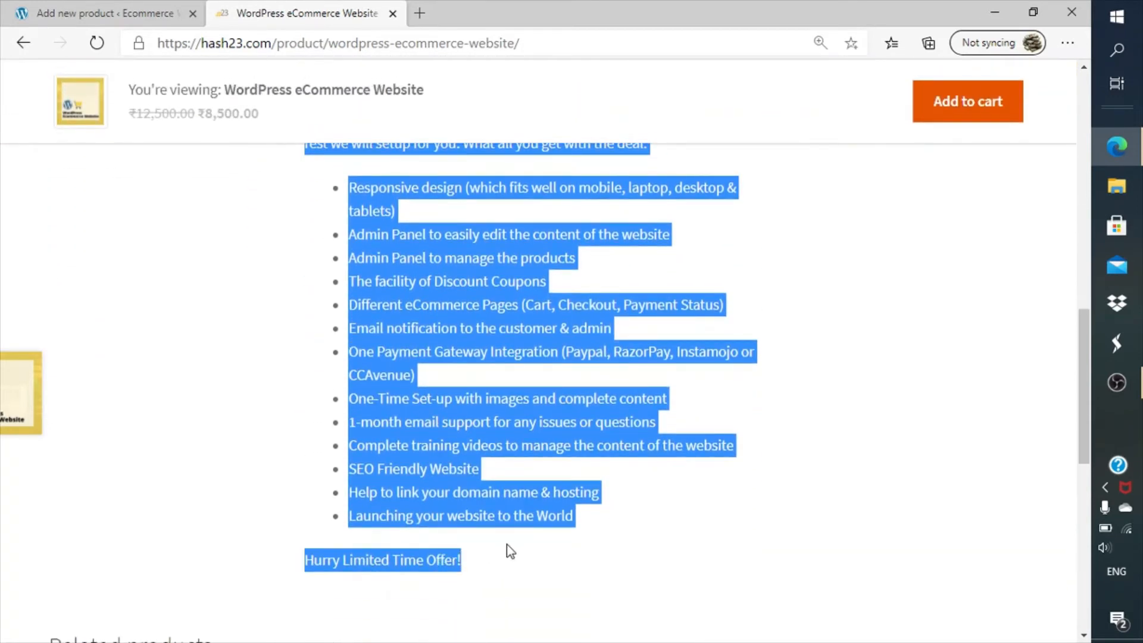
pyautogui.hotkey('ctrl', 'shift', 'Tab')
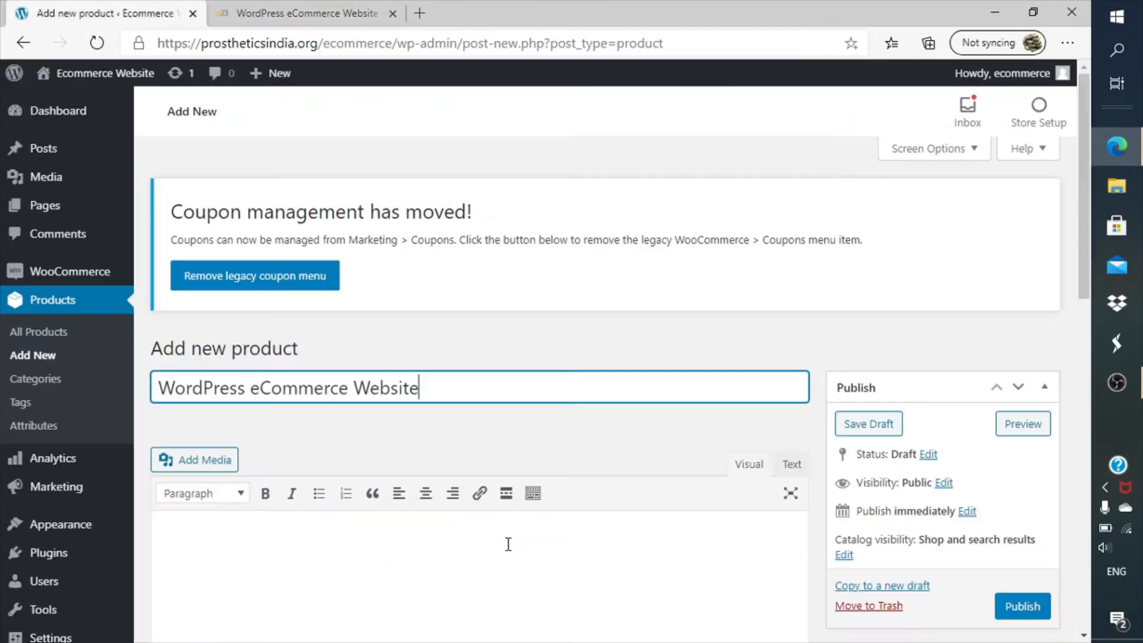
pyautogui.scroll(-6, 617, 459)
pyautogui.scroll(5, 617, 459)
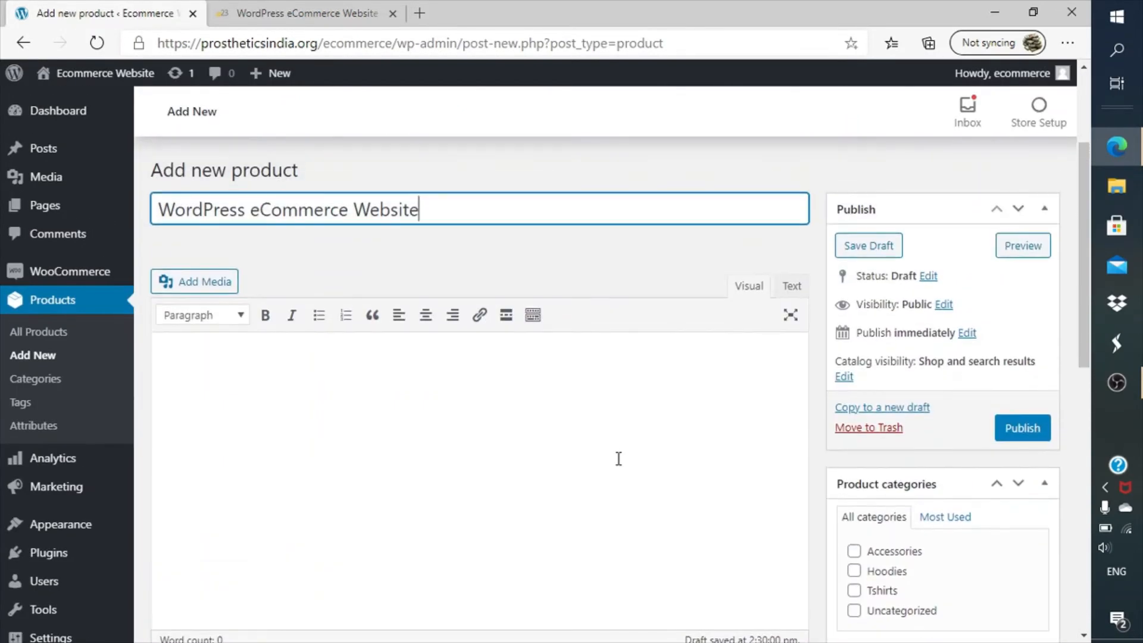
pyautogui.click(586, 369)
pyautogui.hotkey('ctrl', 'v')
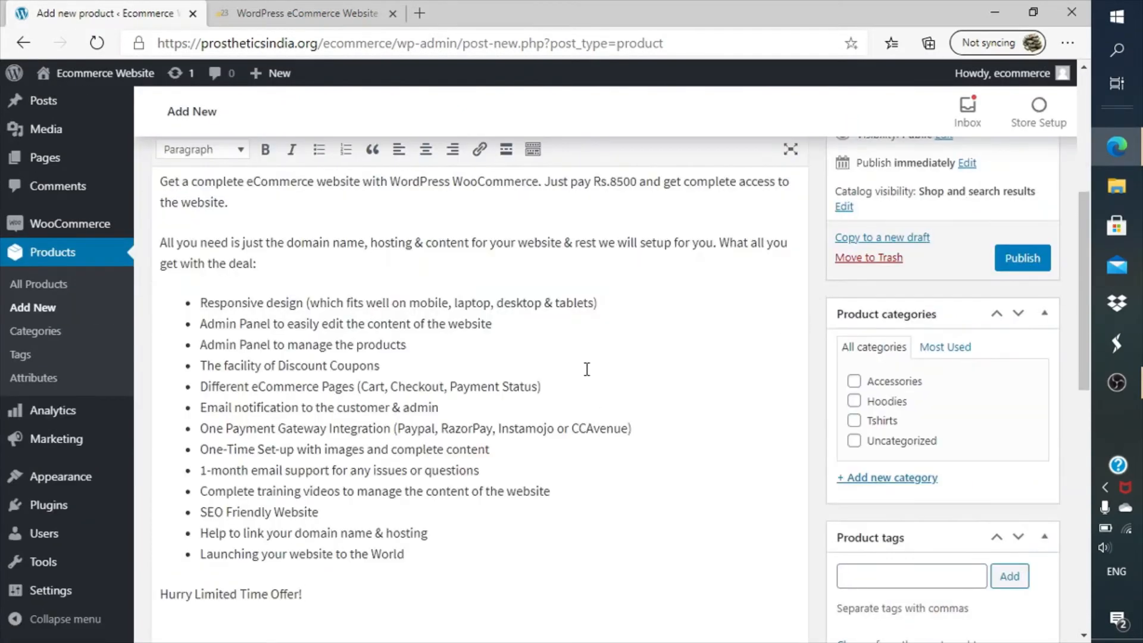
# - Copy the description's opening paragraph, "Get a complete eCommerce website with WordPress WooCommerce...", into the product short description
pyautogui.scroll(-5, 587, 369)
pyautogui.scroll(6, 587, 369)
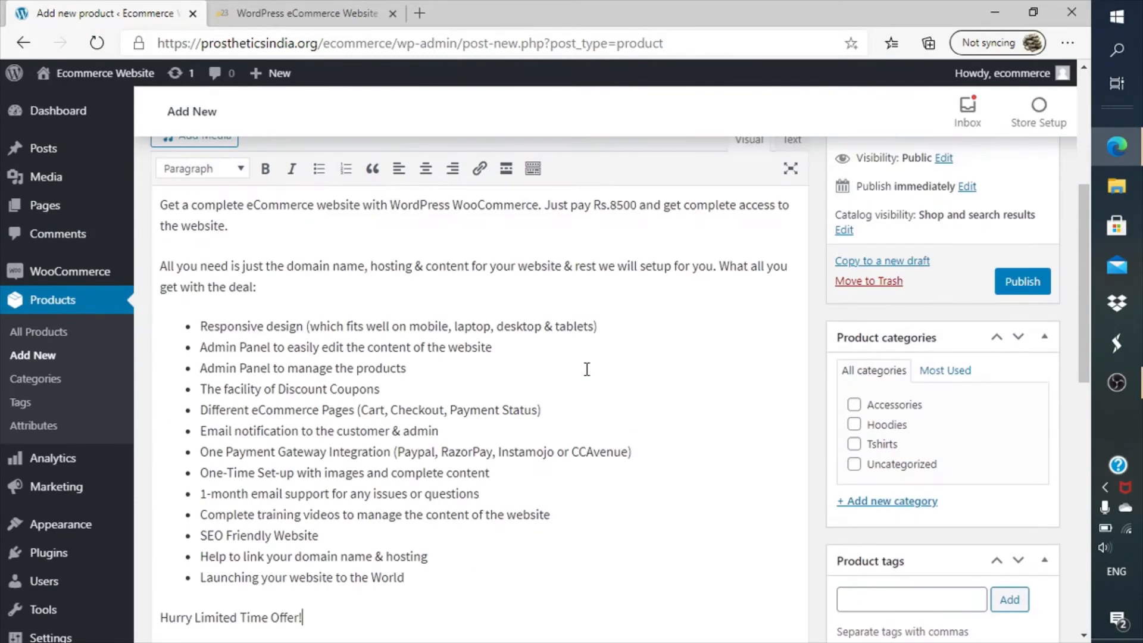
pyautogui.click(403, 298)
pyautogui.press('Up')
pyautogui.press('Up')
pyautogui.press('Up')
pyautogui.hotkey('shift', 'Up')
pyautogui.hotkey('shift', 'Up')
pyautogui.hotkey('ctrl', 'c')
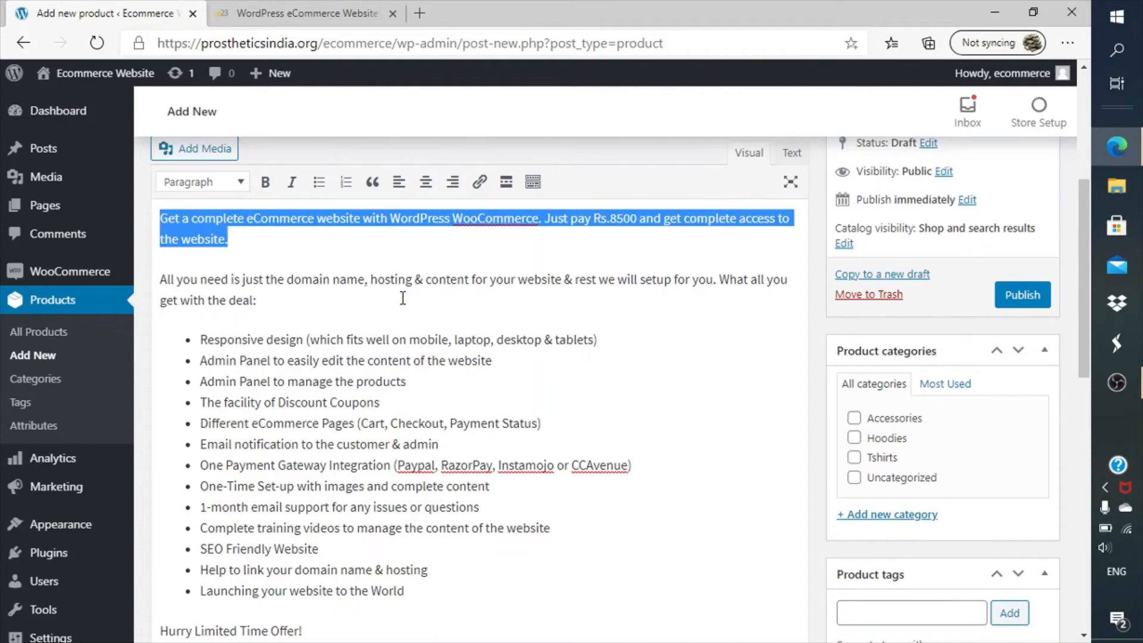
pyautogui.scroll(-10, 585, 396)
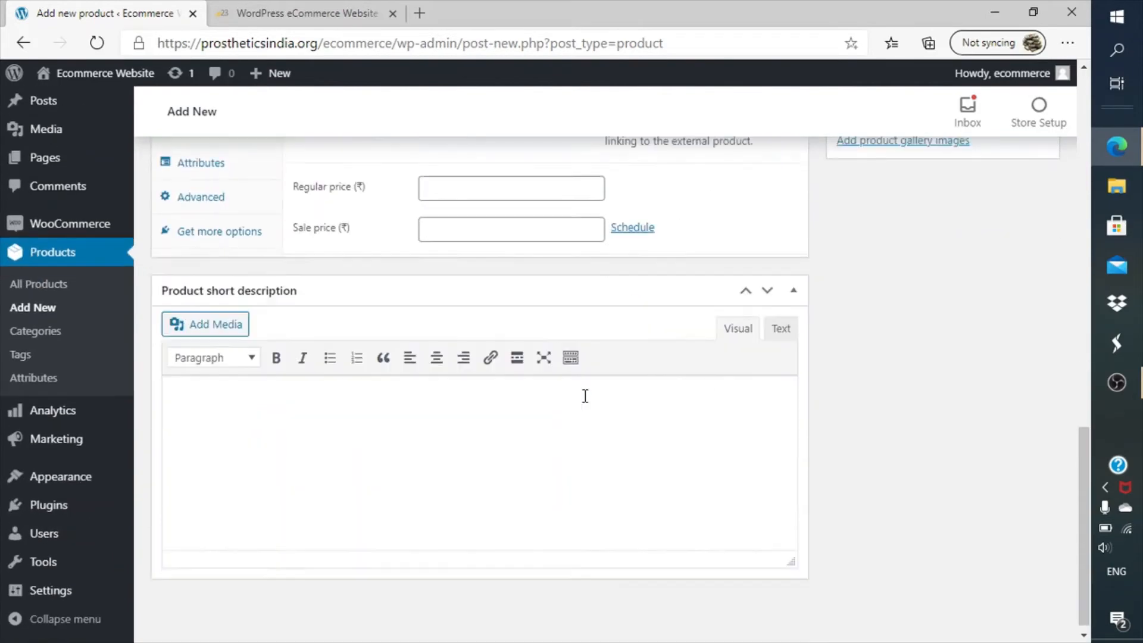
pyautogui.click(437, 448)
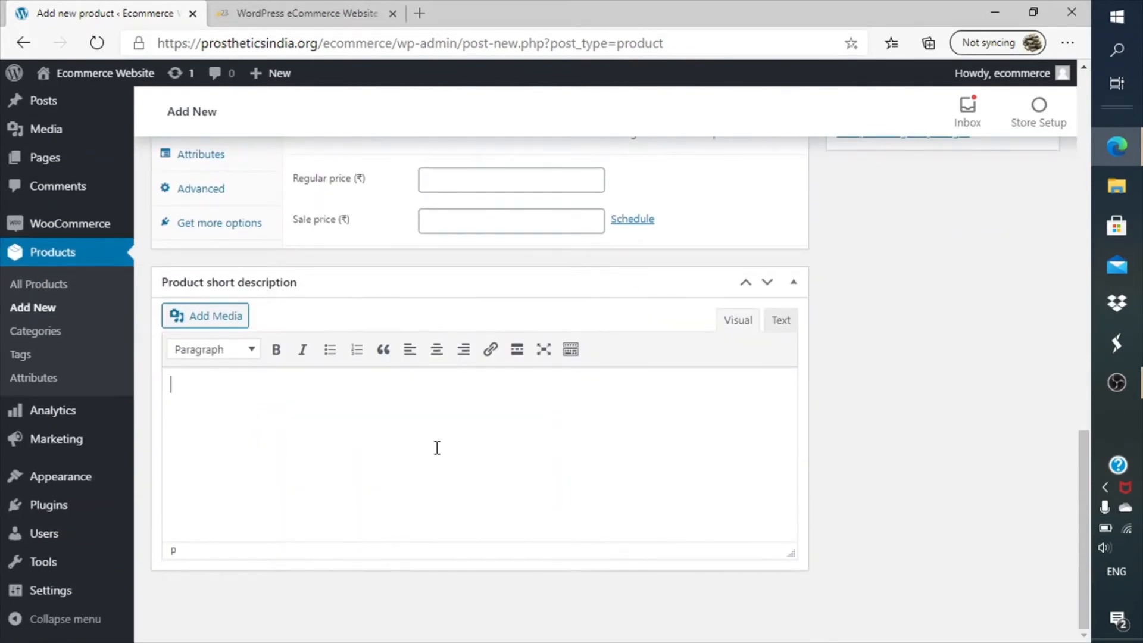
pyautogui.hotkey('ctrl', 'v')
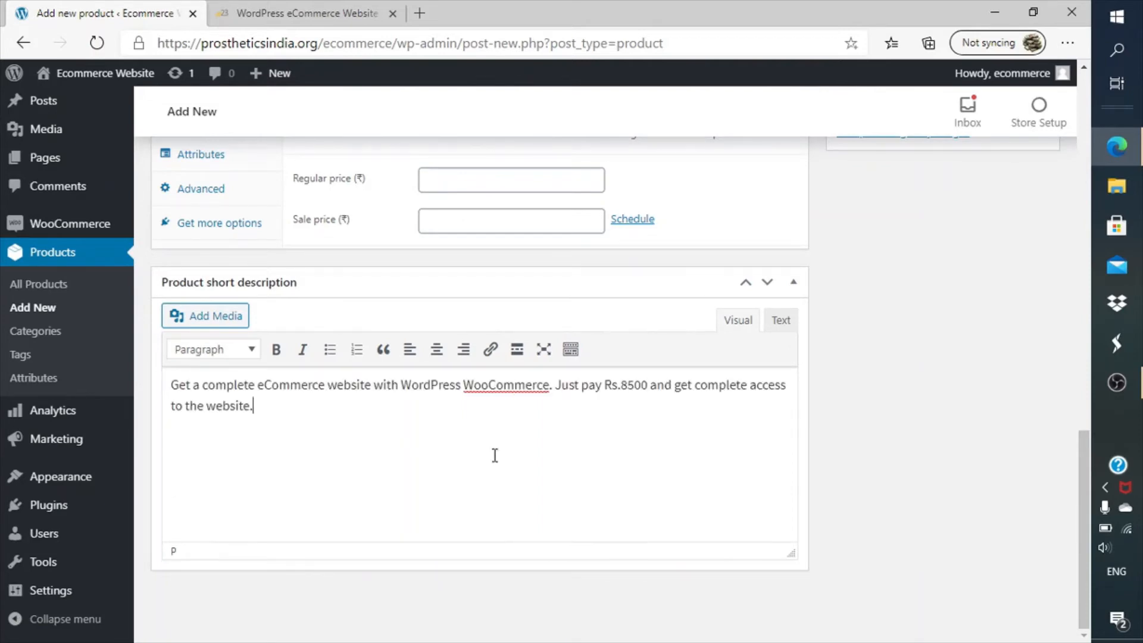
pyautogui.scroll(5, 495, 456)
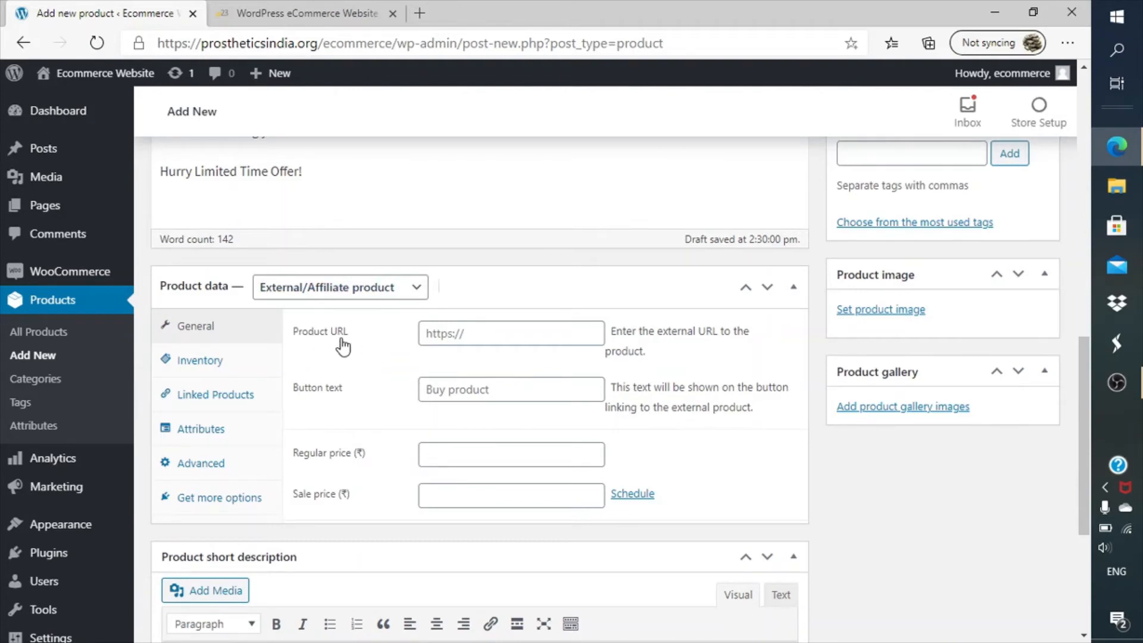
pyautogui.click(345, 13)
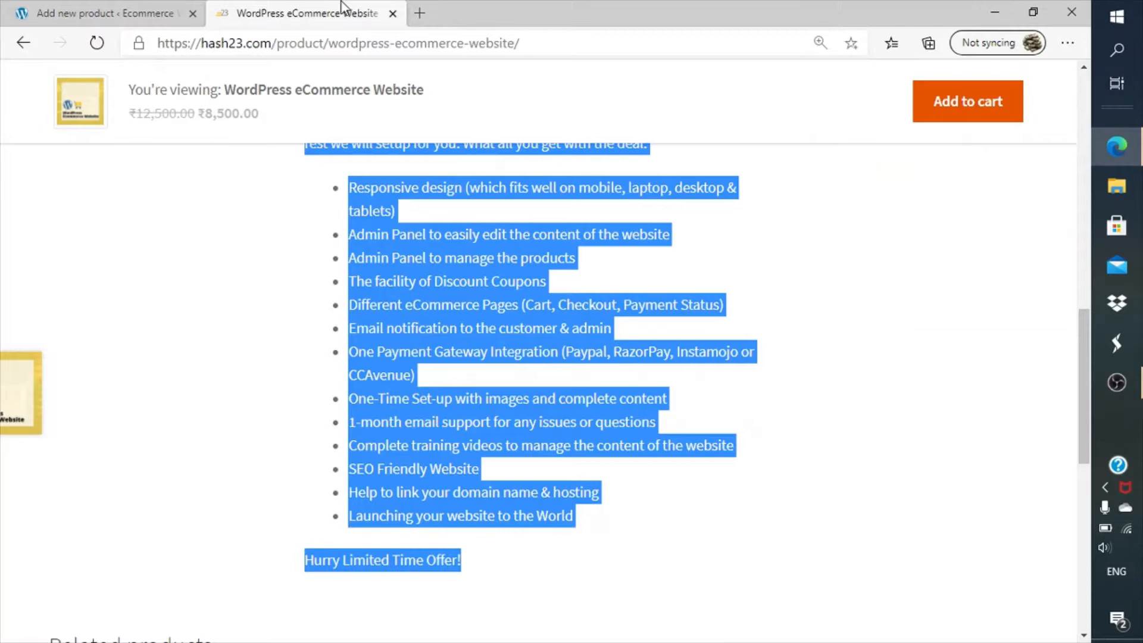
pyautogui.click(416, 47)
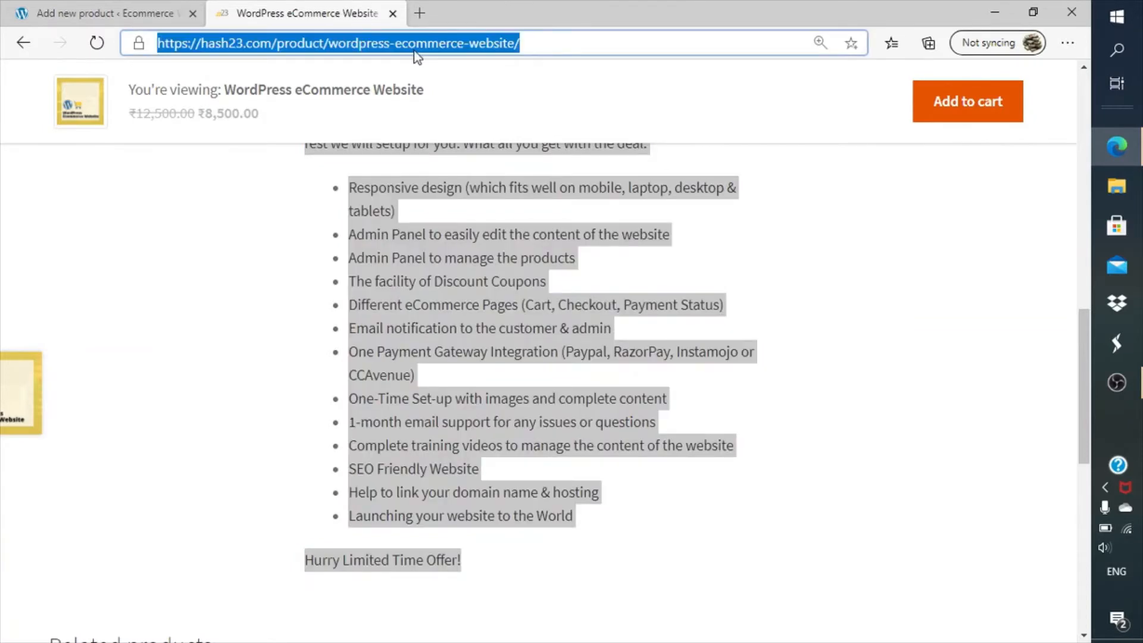
pyautogui.hotkey('ctrl', 'shift', 'Tab')
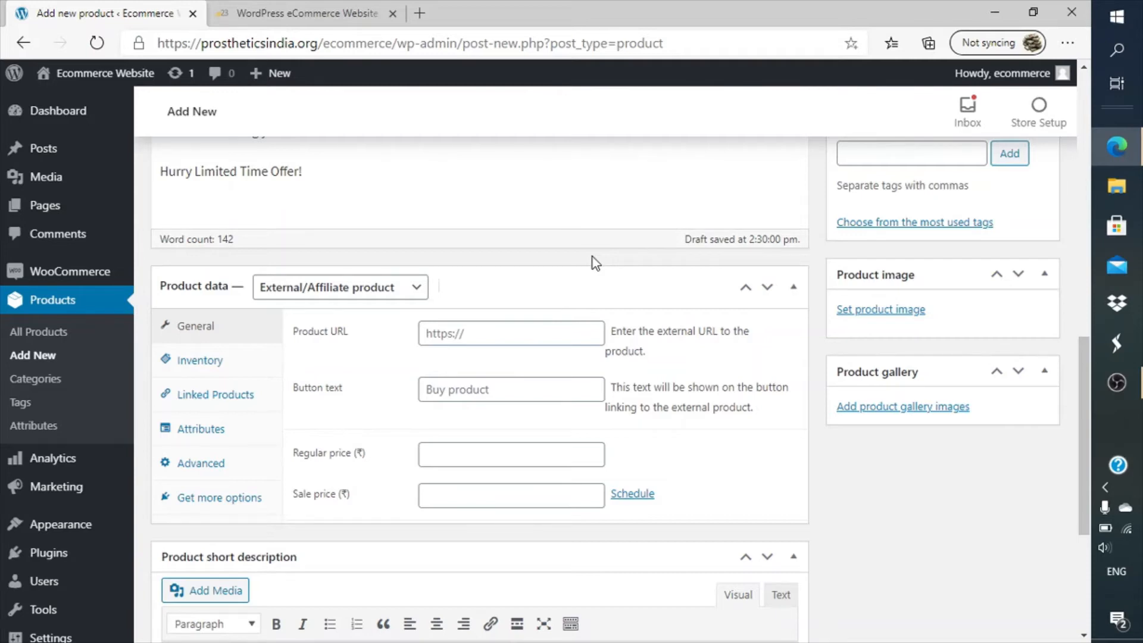
pyautogui.click(534, 327)
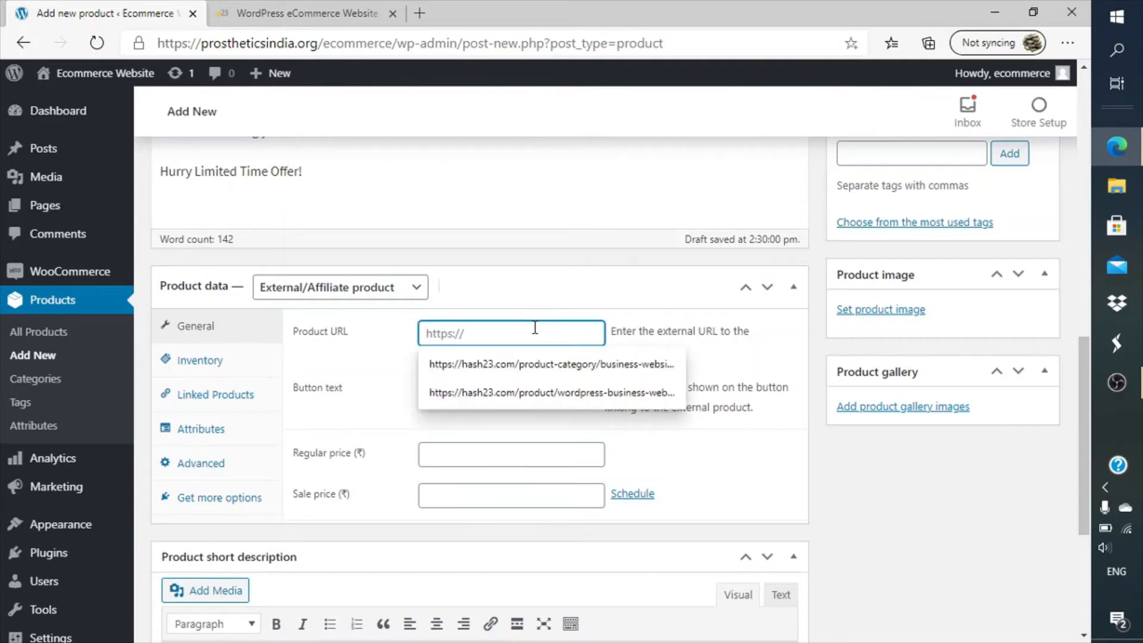
pyautogui.hotkey('ctrl', 'v')
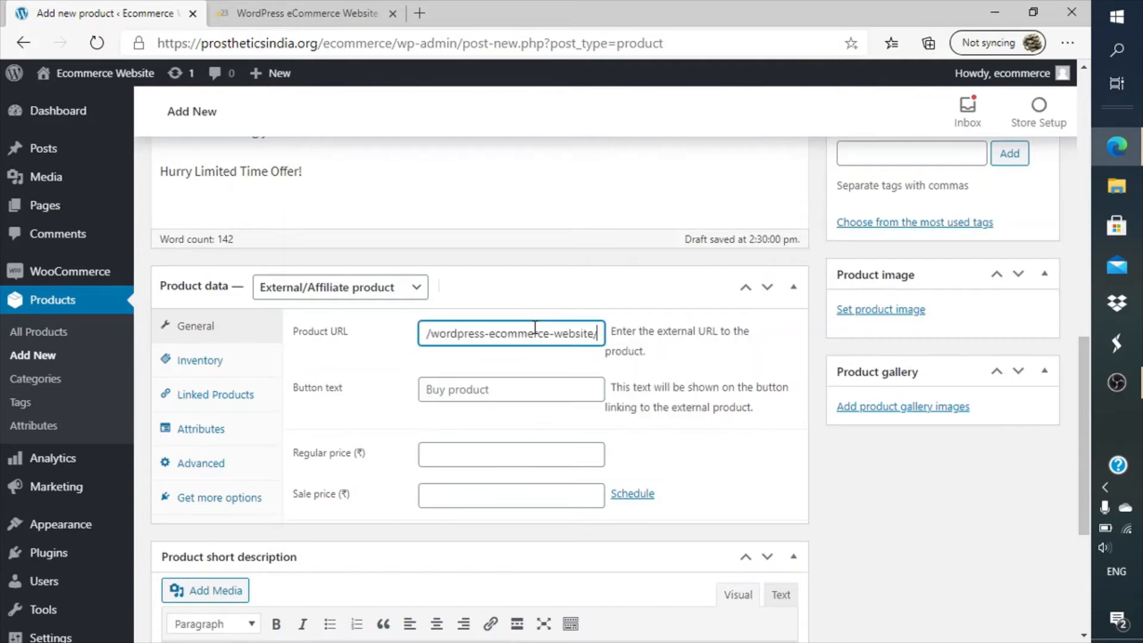
pyautogui.click(559, 361)
pyautogui.click(527, 392)
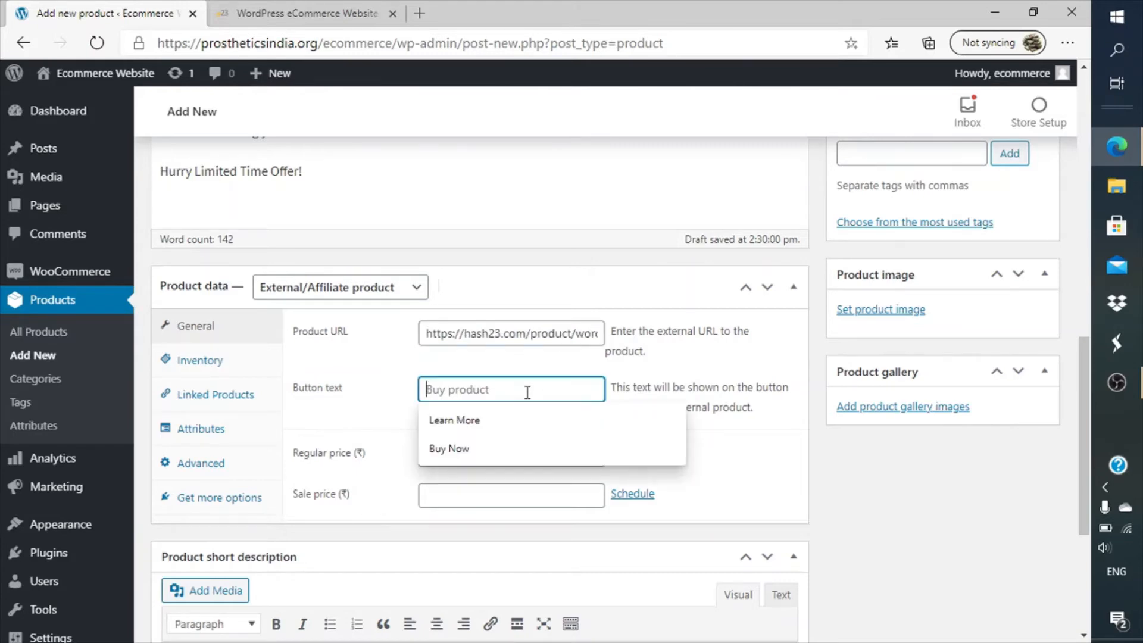
pyautogui.write('Buy Now')
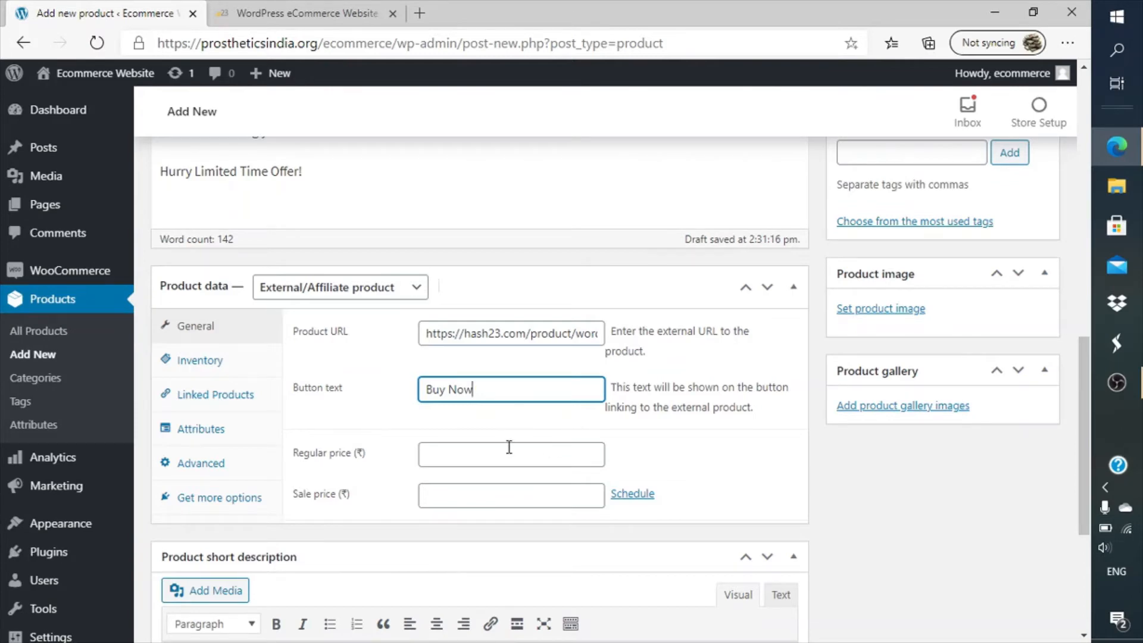
# - Look up the original price on the hash23.com product page and set the new product's regular price to 12500
pyautogui.hotkey('ctrl', 'Tab')
pyautogui.scroll(-7, 611, 472)
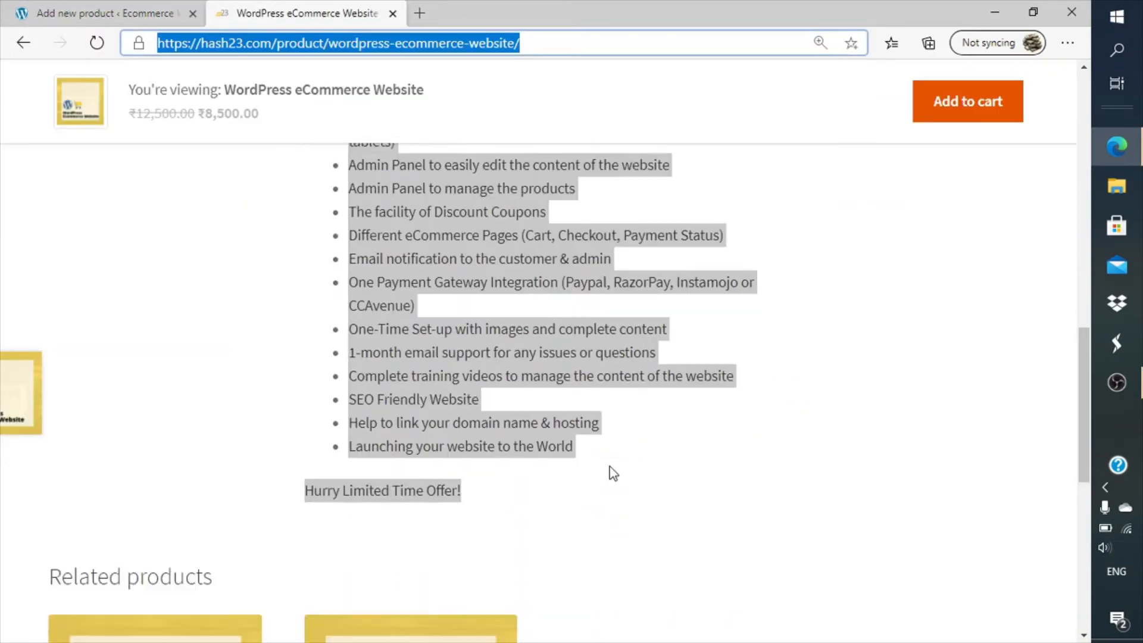
pyautogui.scroll(20, 613, 473)
pyautogui.scroll(4, 610, 469)
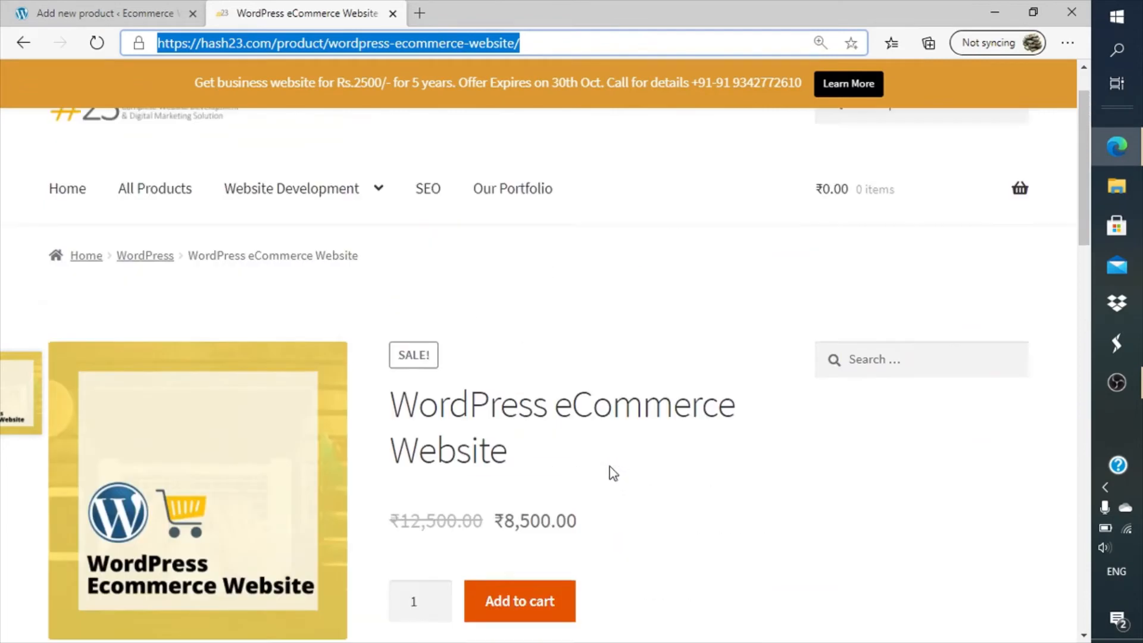
pyautogui.scroll(-5, 618, 522)
pyautogui.scroll(5, 619, 523)
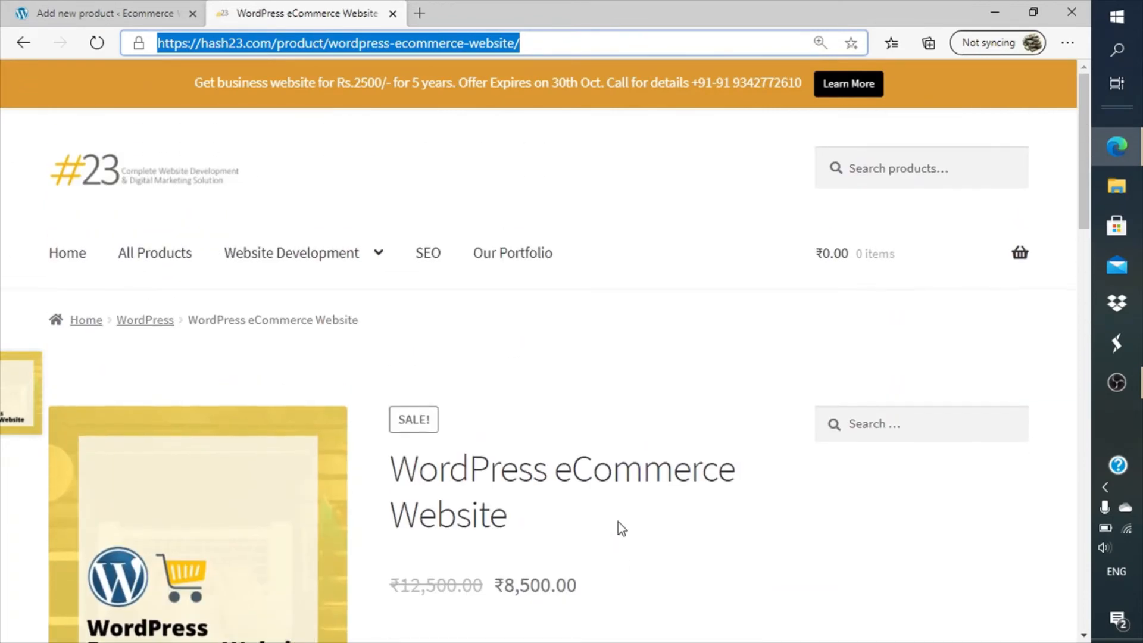
pyautogui.scroll(-2, 620, 523)
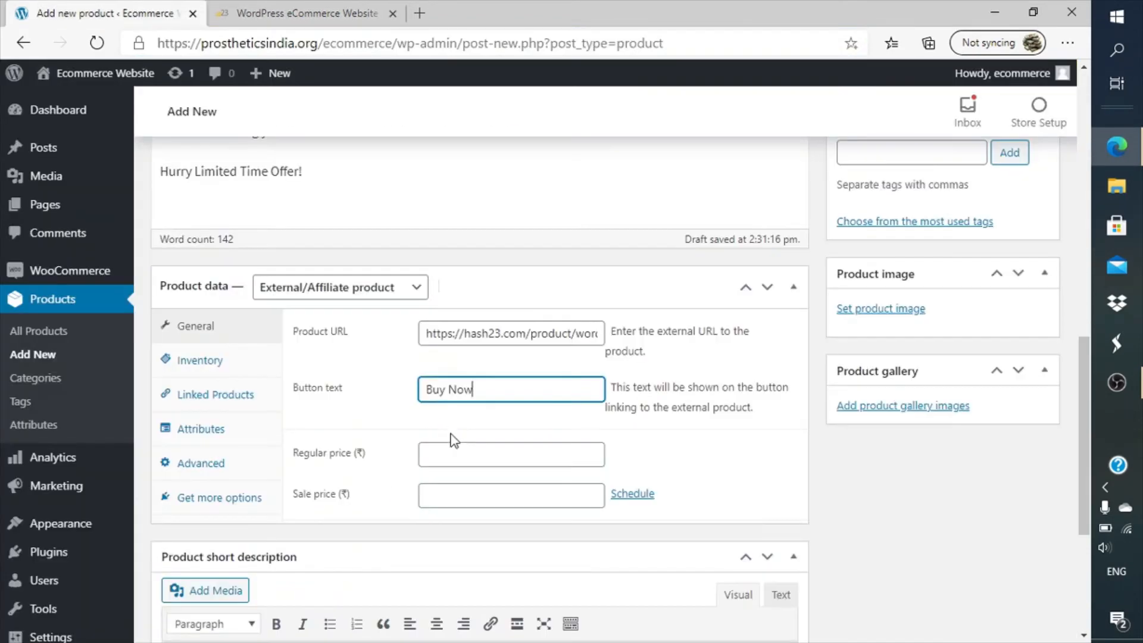
pyautogui.hotkey('ctrl', 'Tab')
pyautogui.click(476, 449)
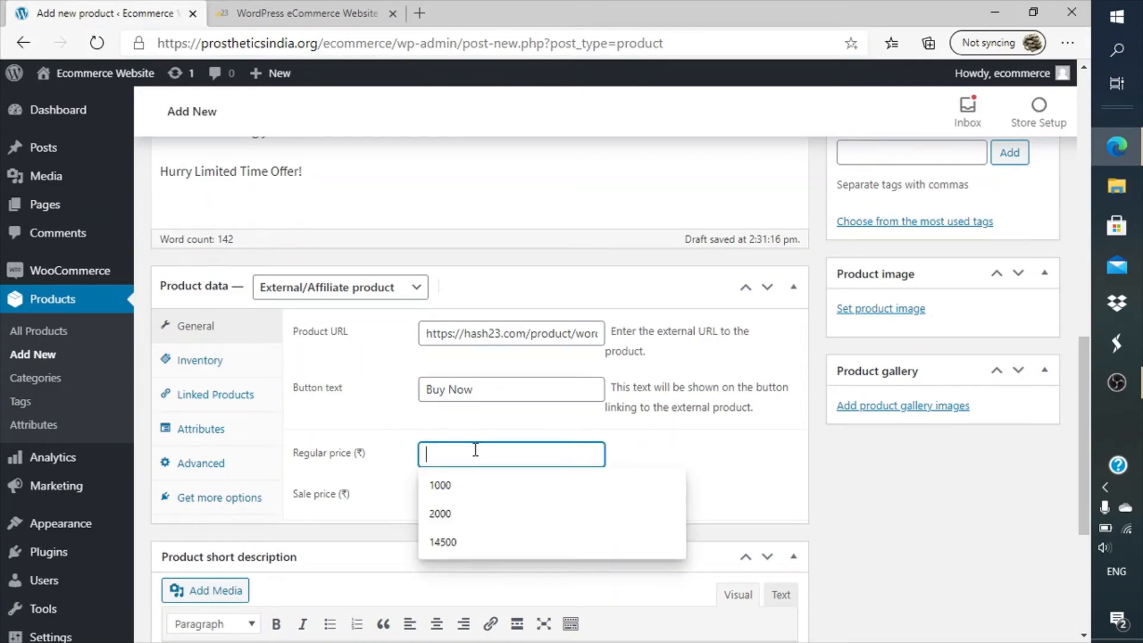
pyautogui.write('12500')
pyautogui.press('Tab')
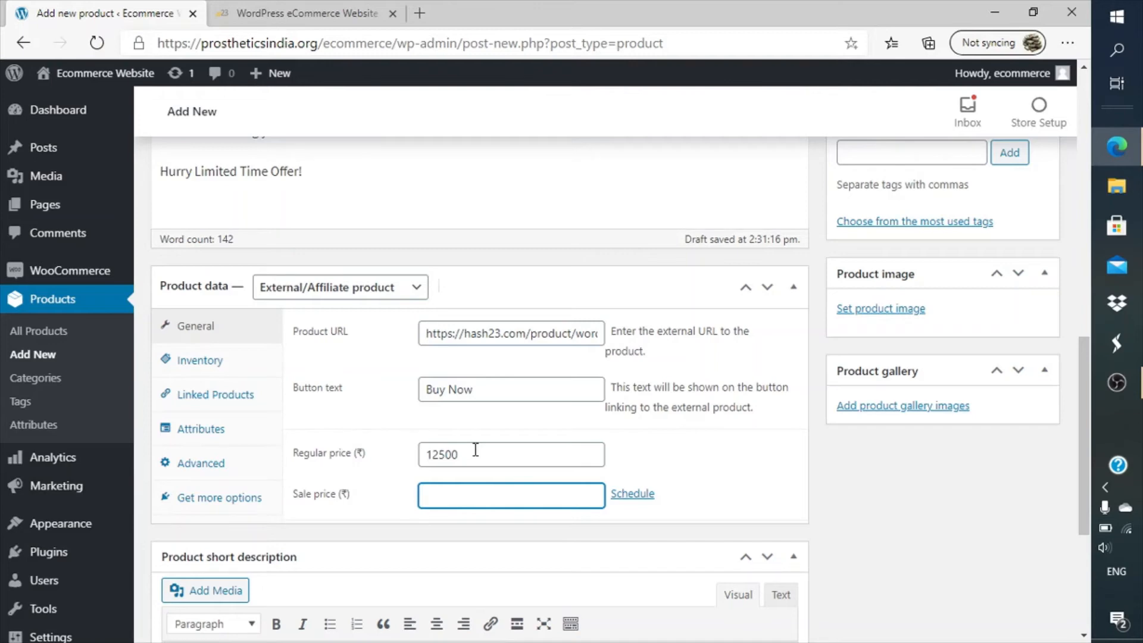
# - Check the discounted price on the hash23.com page and set the product's sale price to 8500
pyautogui.hotkey('ctrl', 'Tab')
pyautogui.hotkey('ctrl', 'Tab')
pyautogui.write('8500')
pyautogui.click(880, 526)
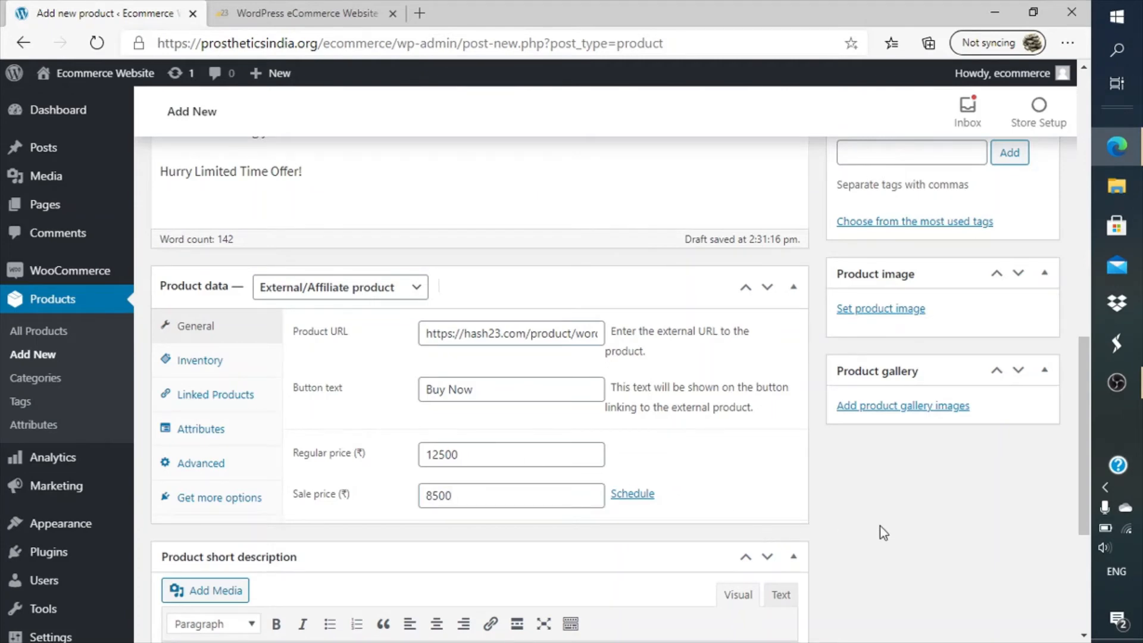
# - Set the existing media library image WordPress-Business-Website.jpg as the product image
pyautogui.click(858, 309)
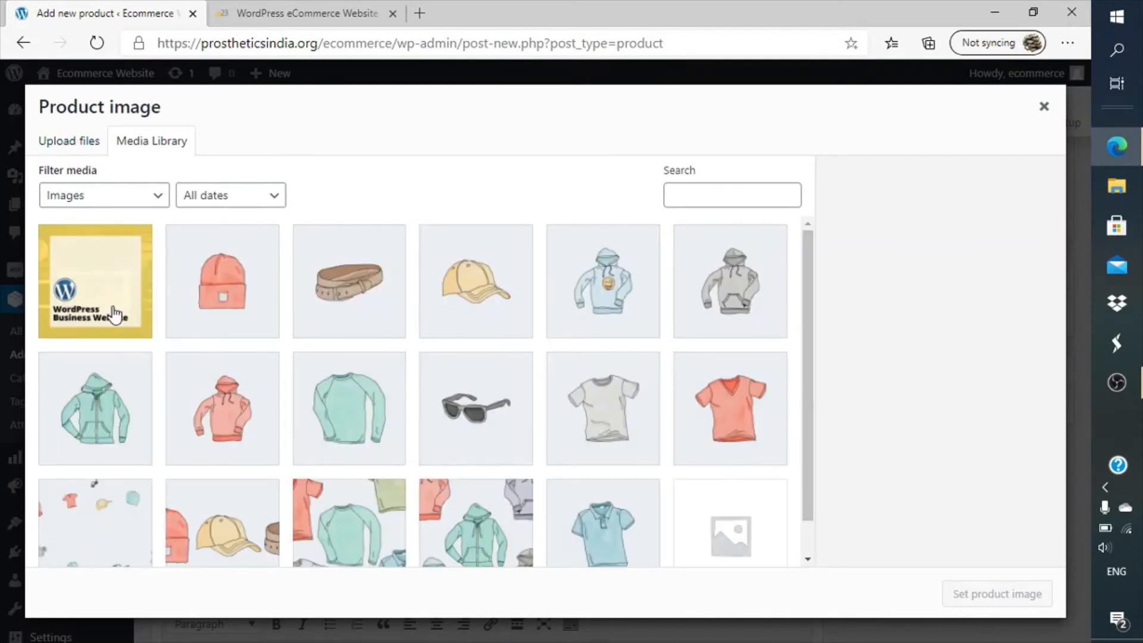
pyautogui.click(115, 311)
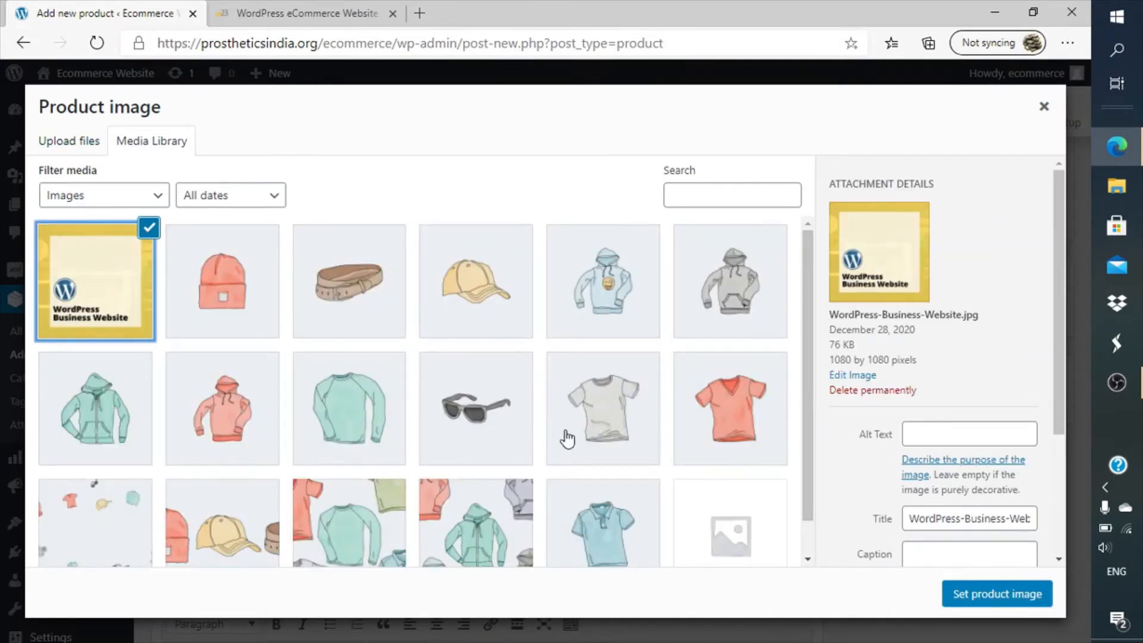
pyautogui.click(80, 153)
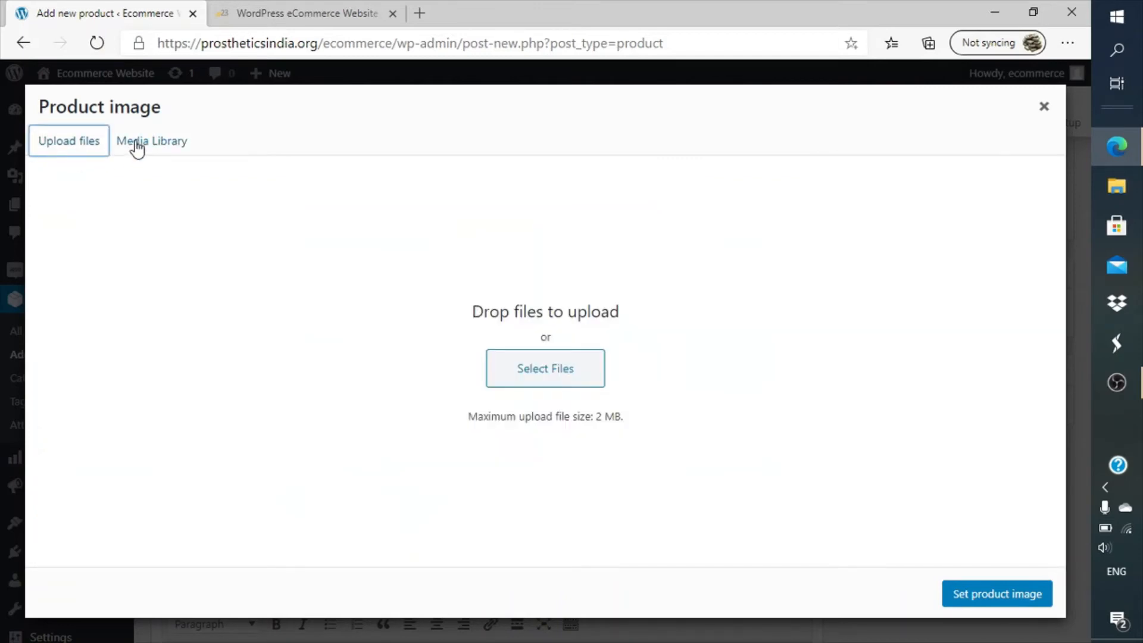
pyautogui.click(136, 147)
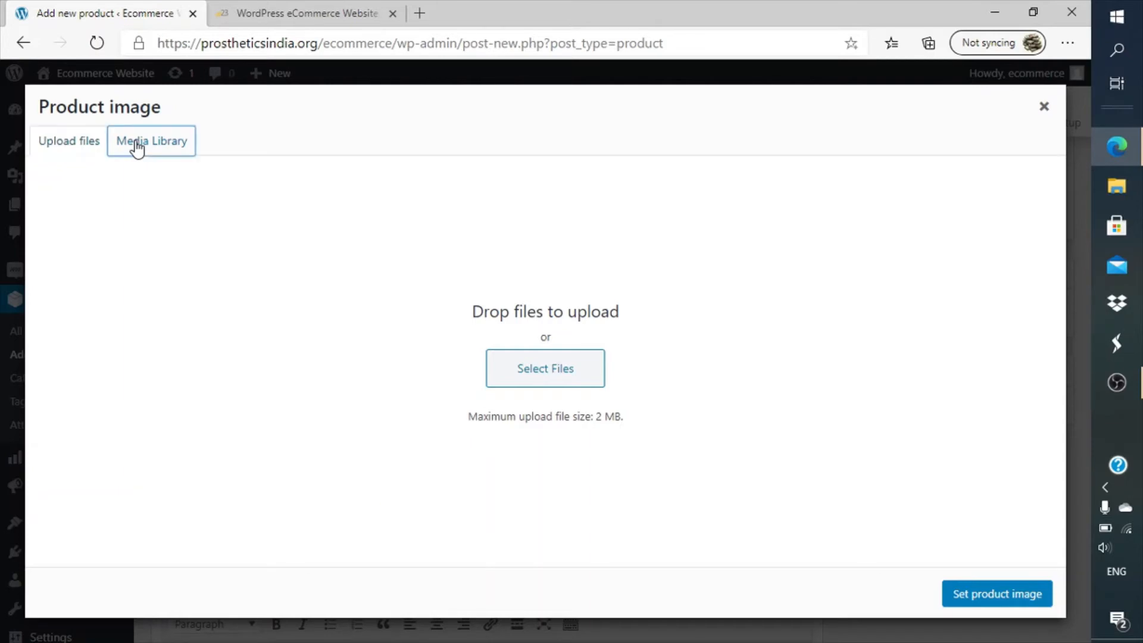
pyautogui.click(1010, 589)
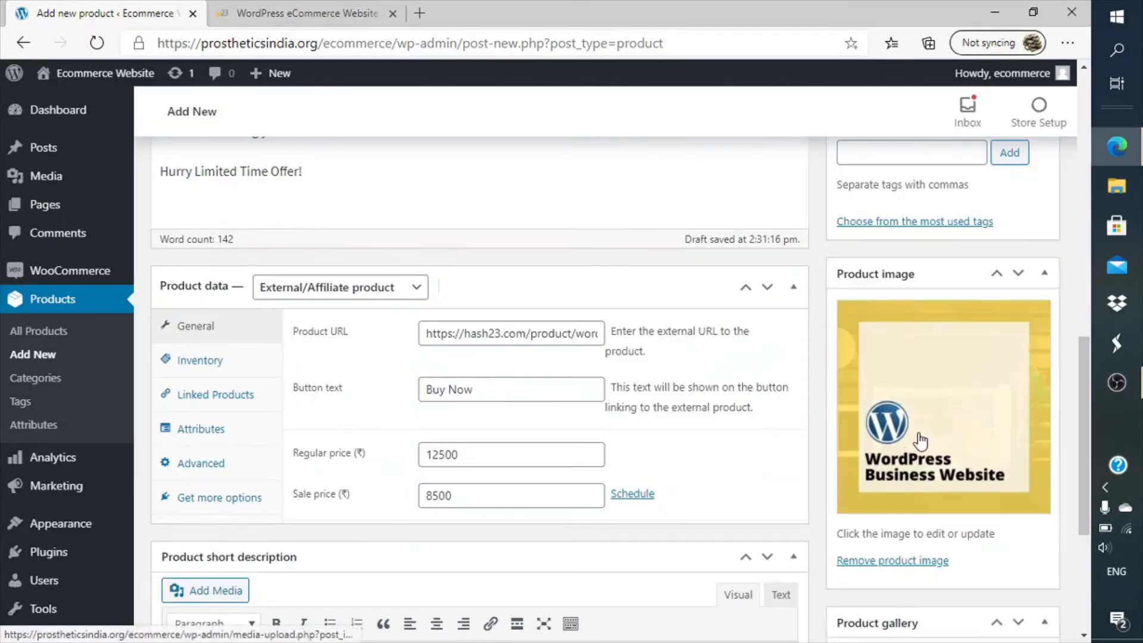
# - Assign the product to the Accessories category and add a new product category named Website
pyautogui.scroll(8, 921, 440)
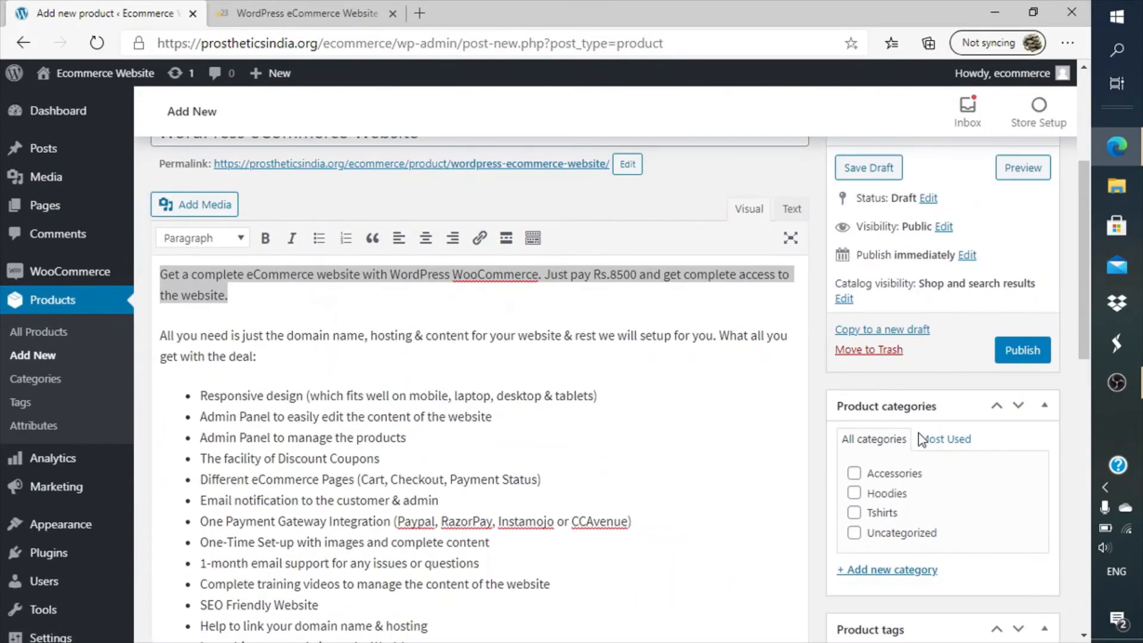
pyautogui.scroll(-3, 921, 440)
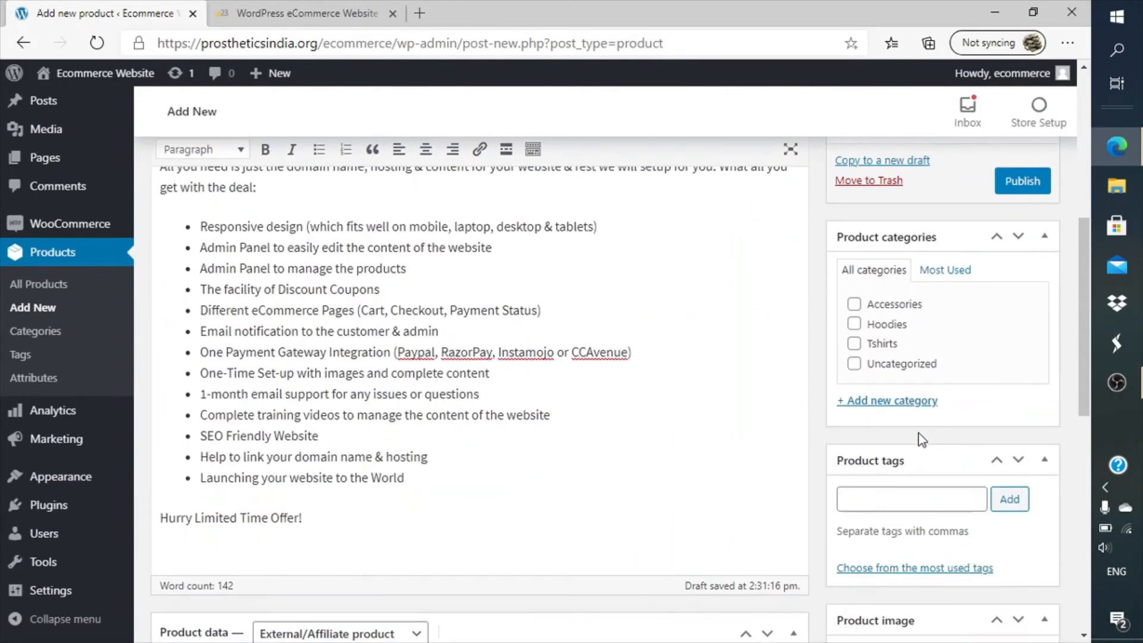
pyautogui.click(858, 309)
pyautogui.click(893, 401)
pyautogui.write('Website')
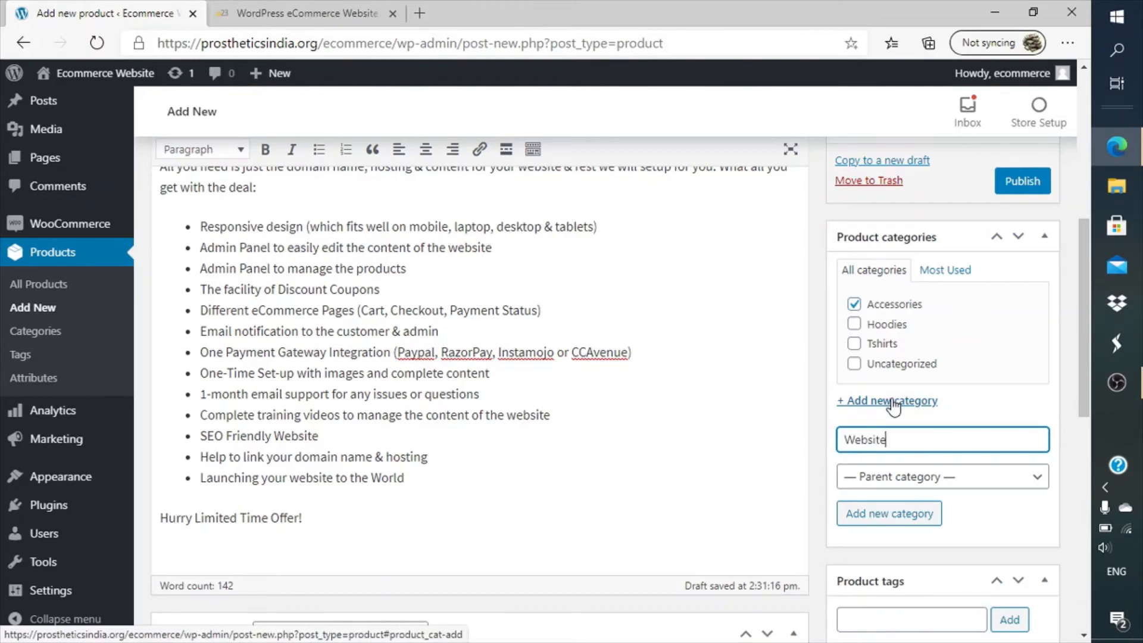
pyautogui.click(890, 516)
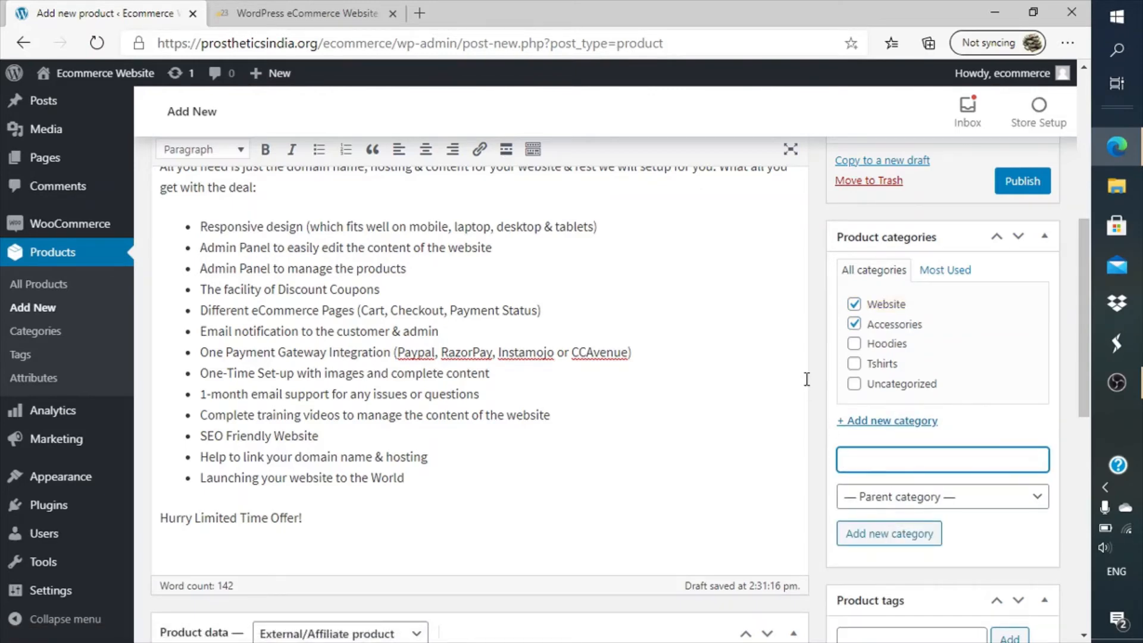
# - Review the external product's data, image and short description, and publish the product
pyautogui.scroll(-2, 806, 379)
pyautogui.scroll(-9, 806, 379)
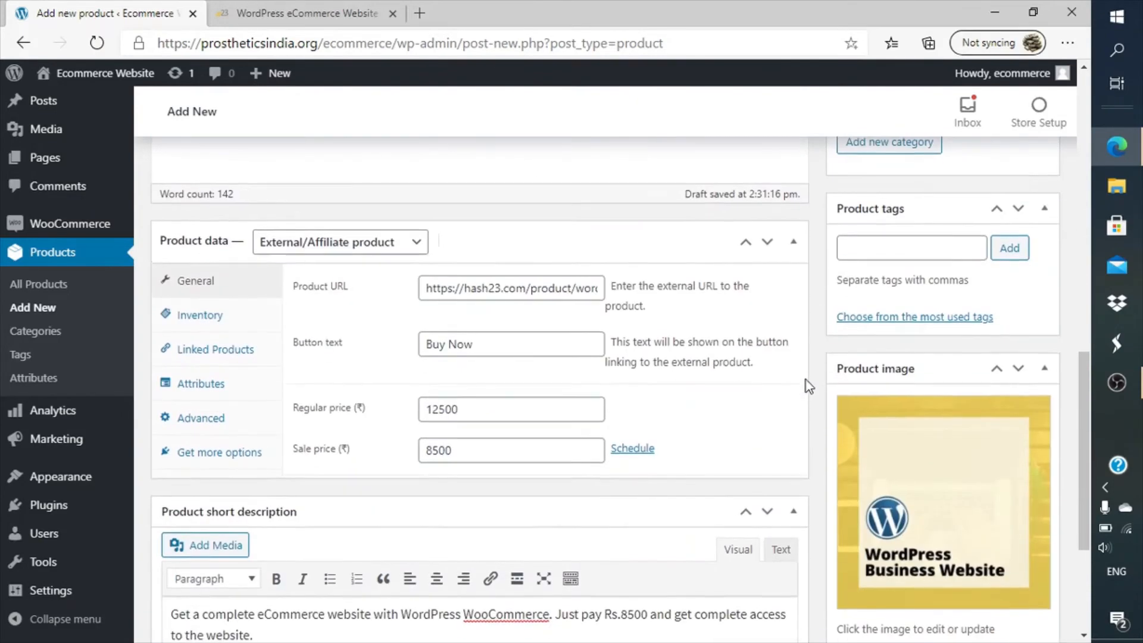
pyautogui.scroll(7, 806, 380)
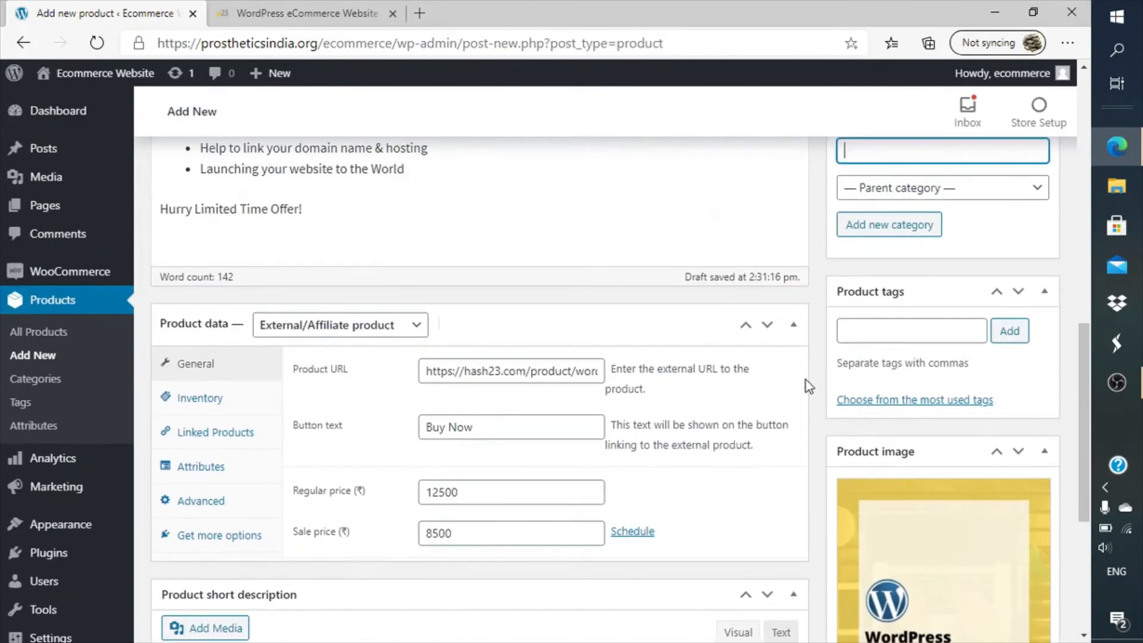
pyautogui.scroll(7, 806, 380)
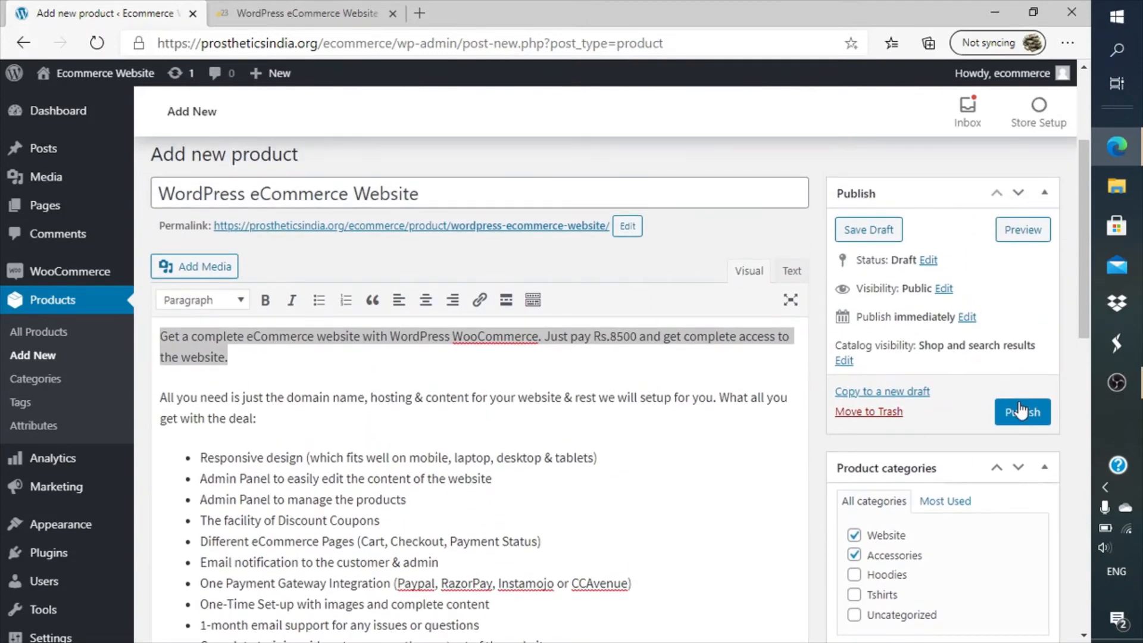
pyautogui.click(1020, 411)
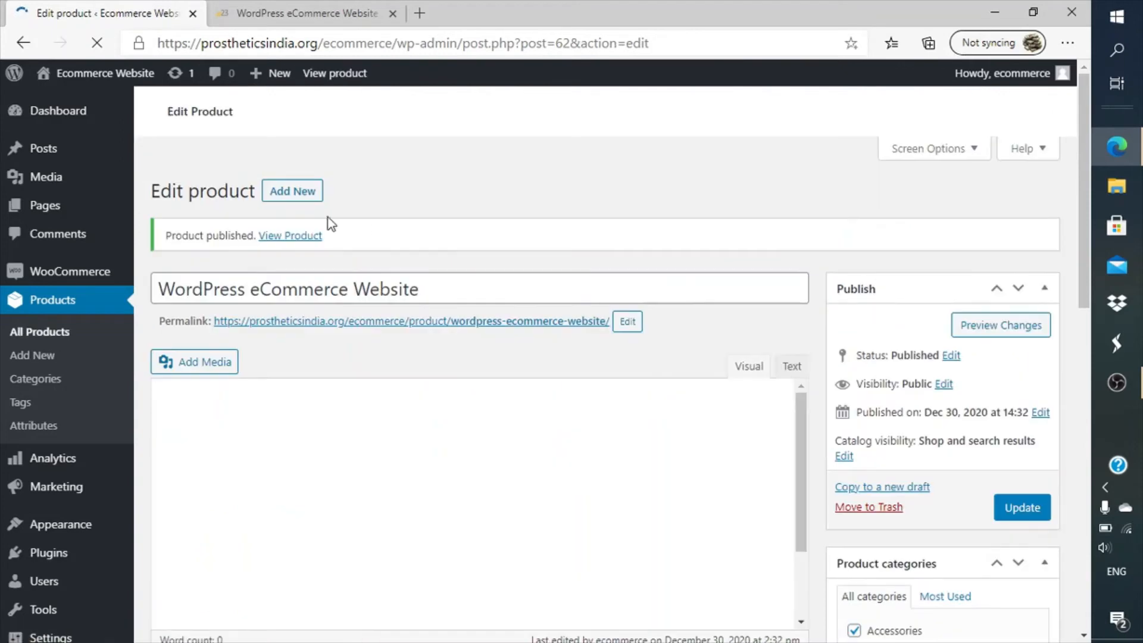
# - Open the published product's store page in a new browser tab and switch to it
pyautogui.rightClick(301, 248)
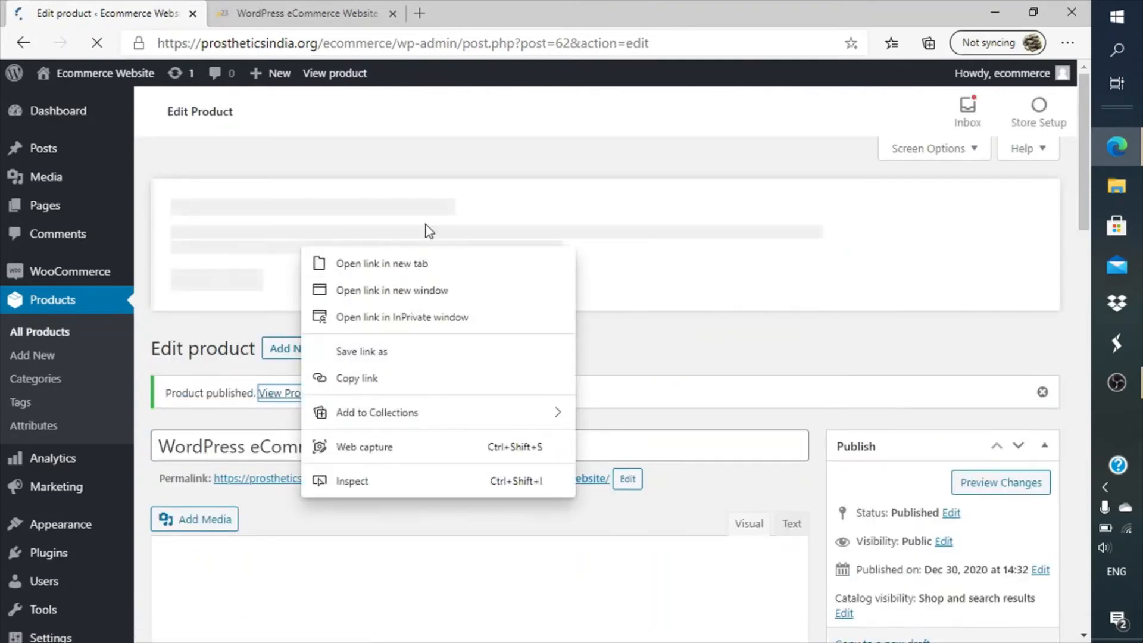
pyautogui.click(695, 344)
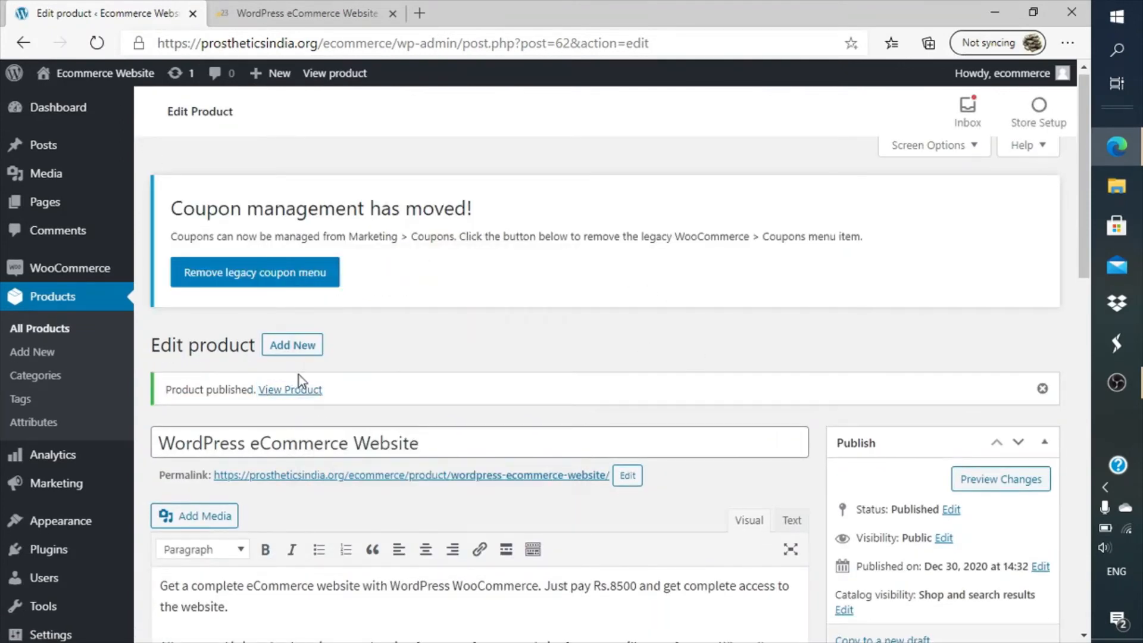
pyautogui.rightClick(301, 389)
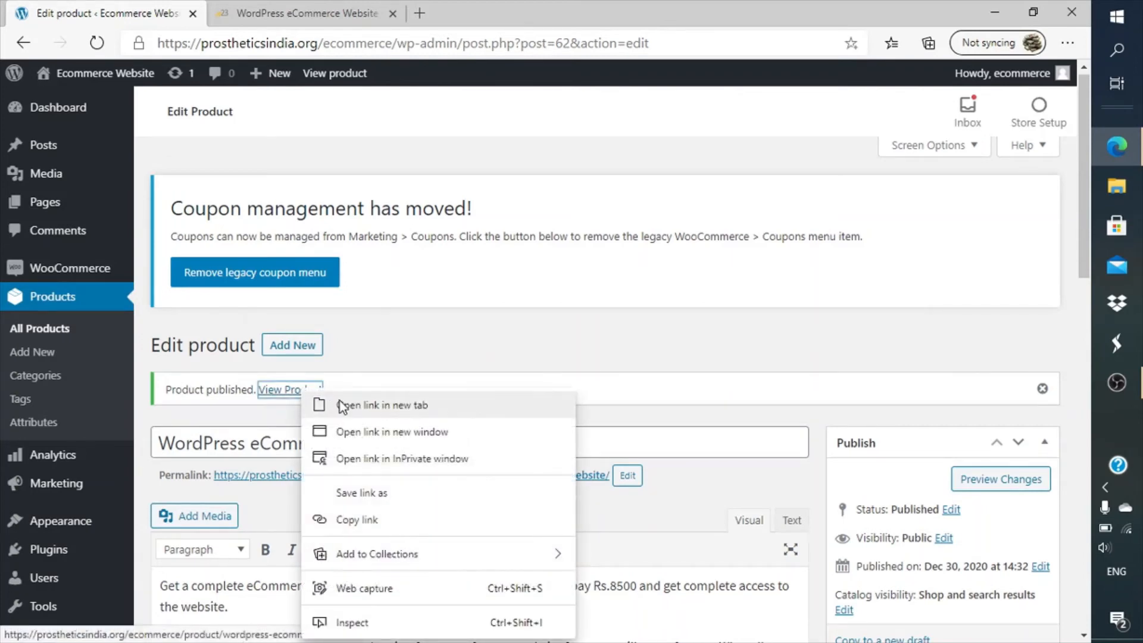
pyautogui.click(340, 405)
pyautogui.click(316, 11)
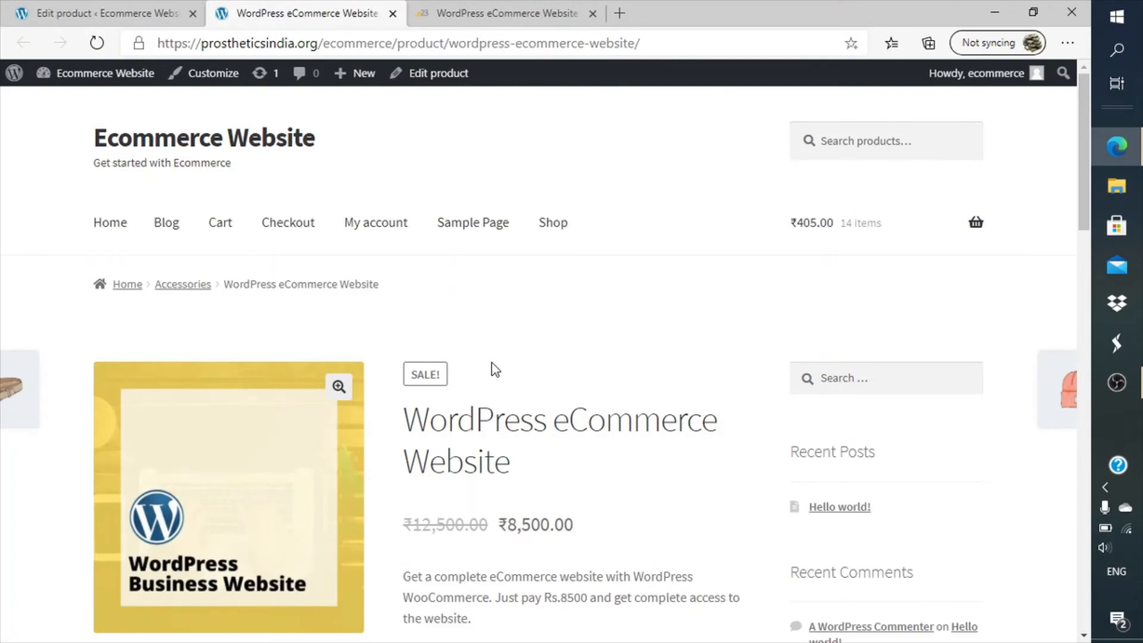
# - Review the WordPress eCommerce Website store page and test its Buy Now link to the external product
pyautogui.scroll(-15, 491, 369)
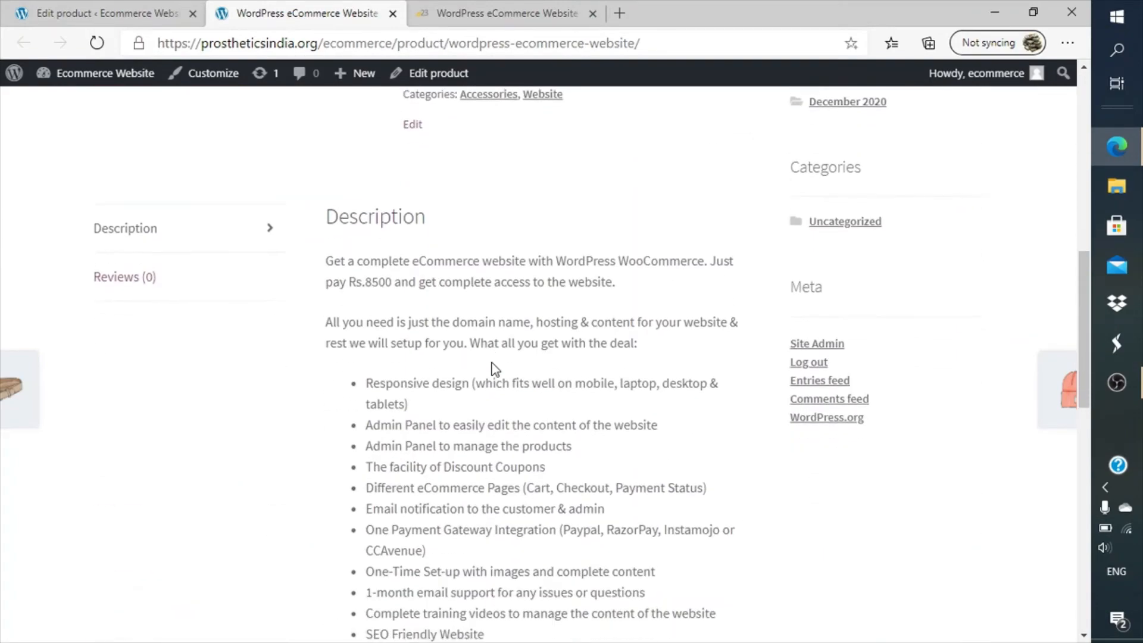
pyautogui.scroll(15, 493, 362)
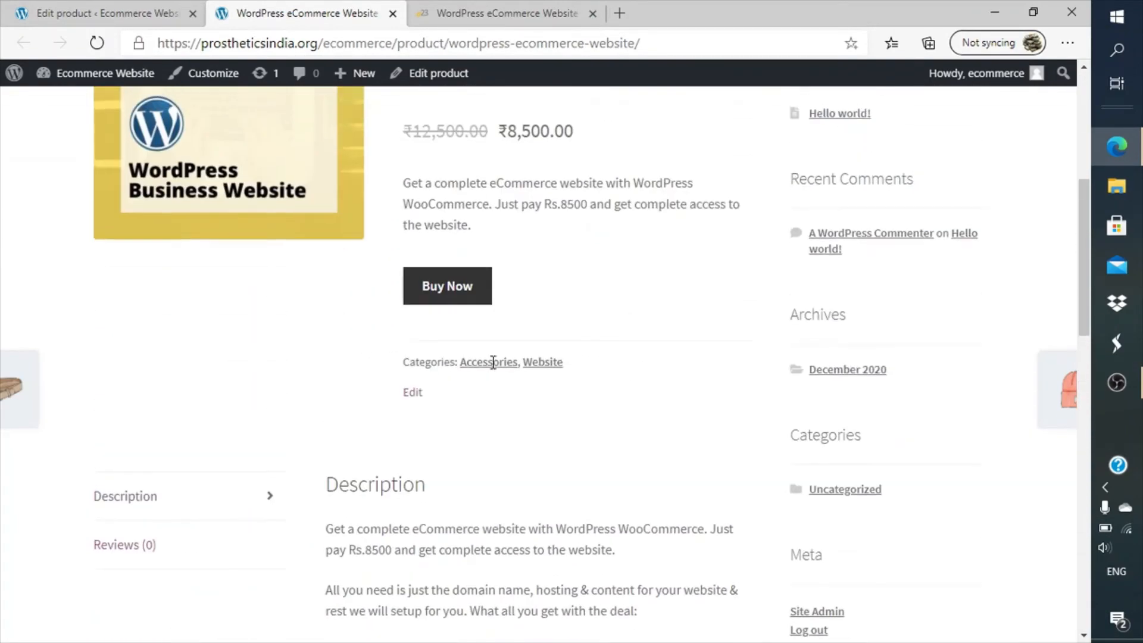
pyautogui.scroll(-10, 493, 364)
pyautogui.scroll(4, 493, 369)
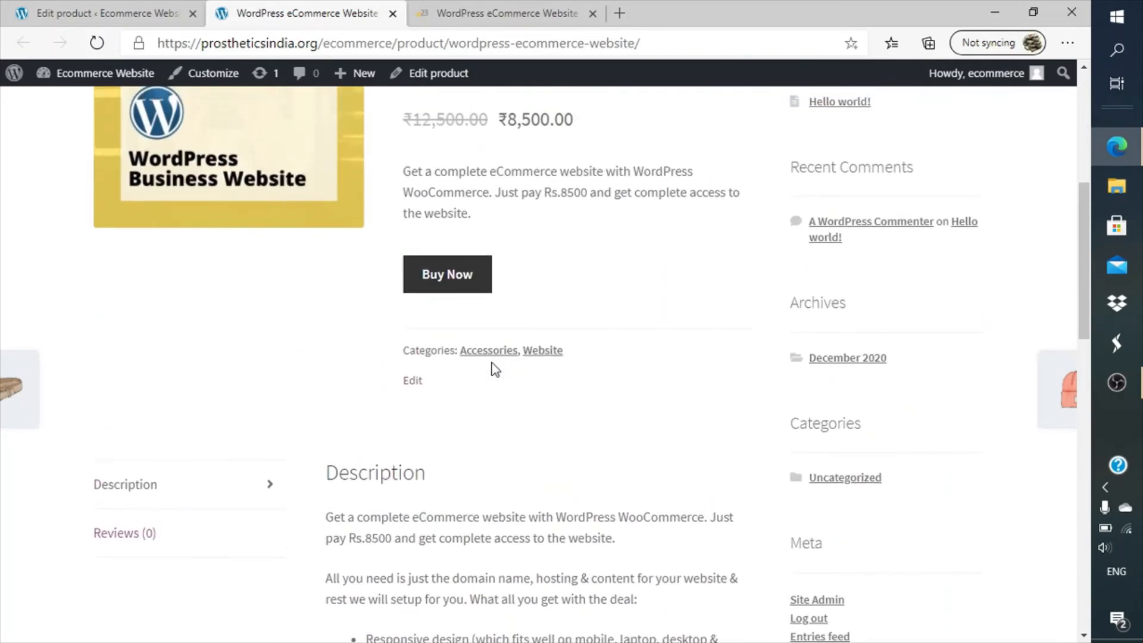
pyautogui.scroll(3, 493, 369)
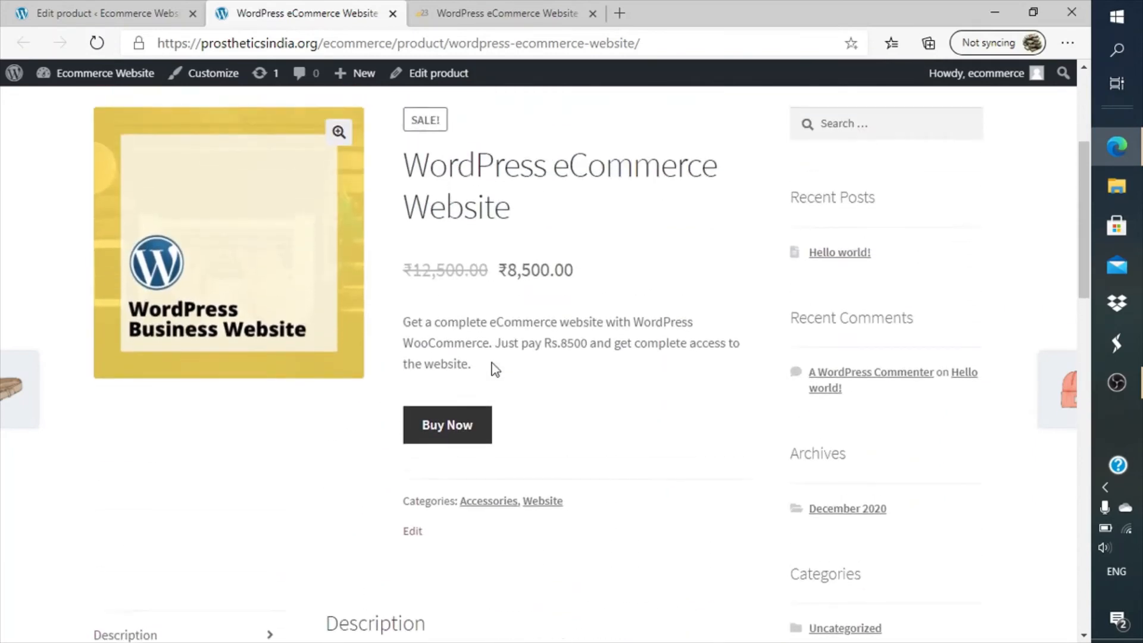
pyautogui.click(457, 440)
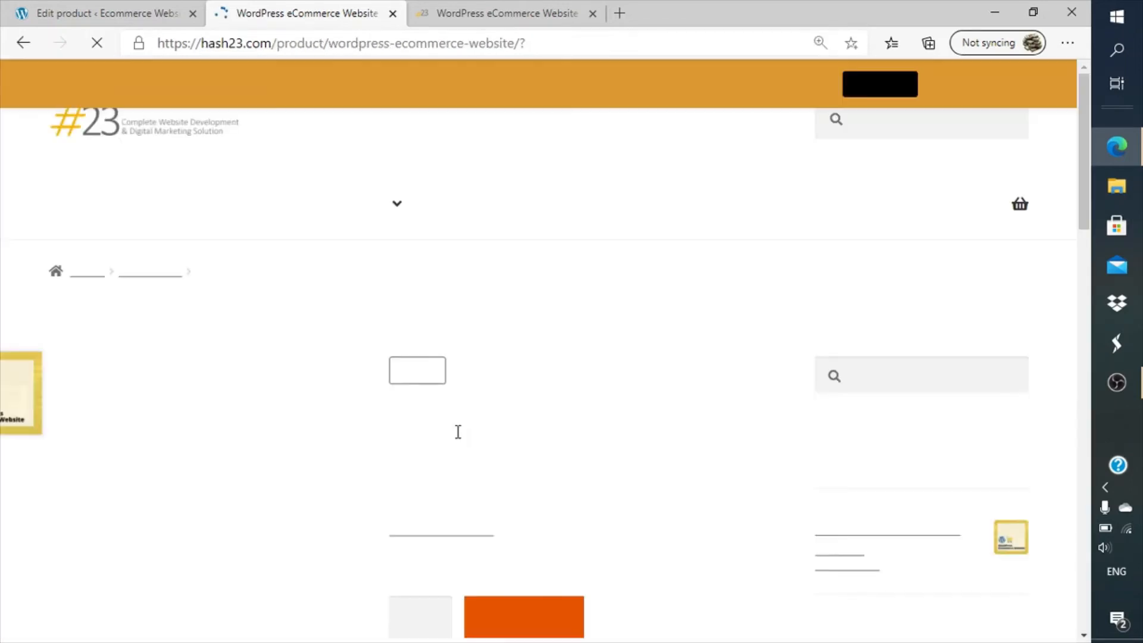
# - Examine the external hash23.com product page, including its price, purchase option, description and related products
pyautogui.scroll(-5, 552, 400)
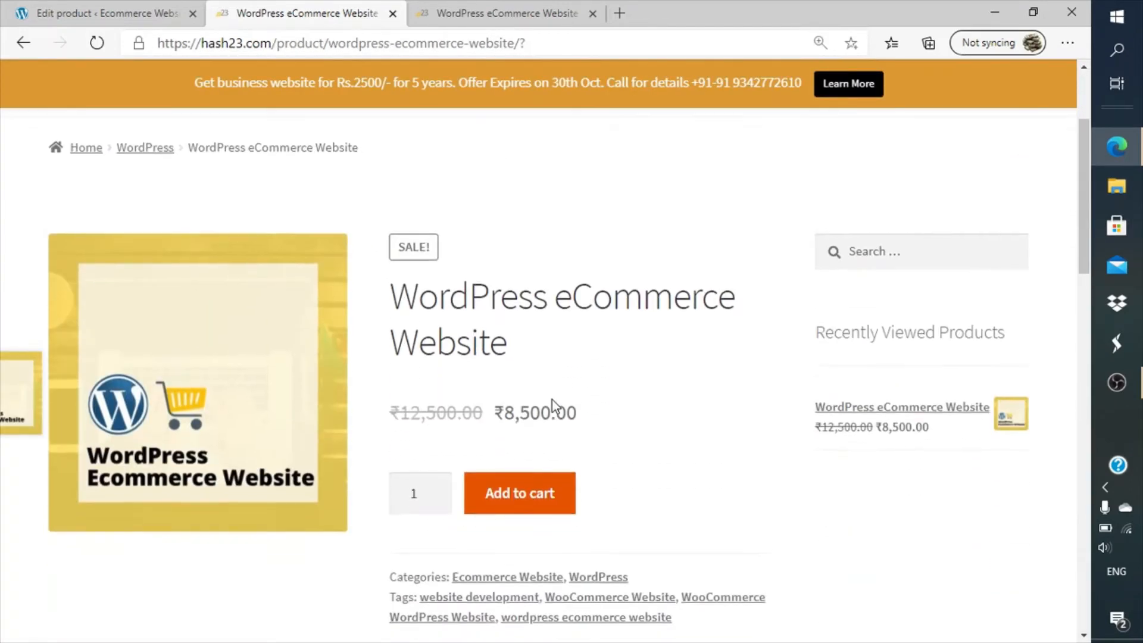
pyautogui.scroll(-2, 553, 400)
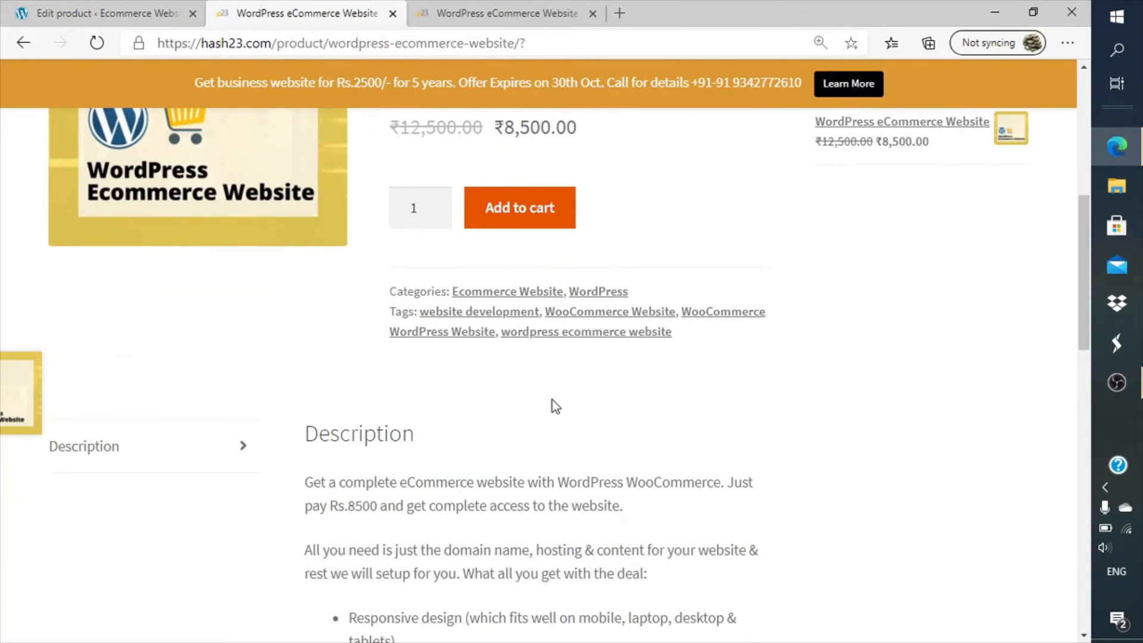
pyautogui.scroll(-1, 552, 400)
pyautogui.scroll(5, 553, 400)
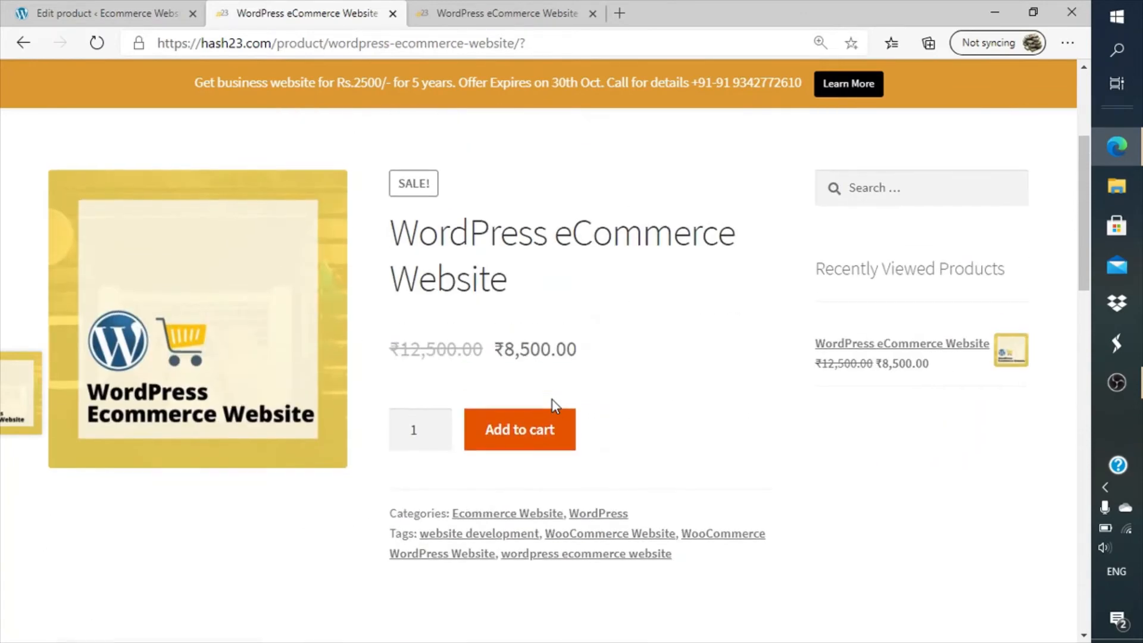
pyautogui.rightClick(548, 430)
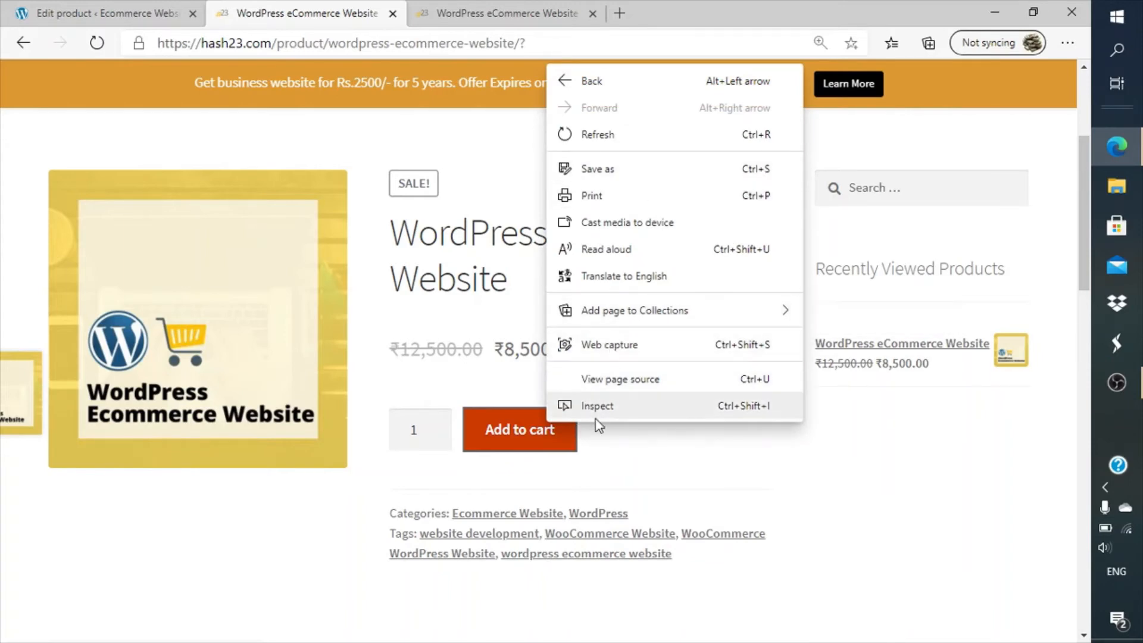
pyautogui.click(608, 455)
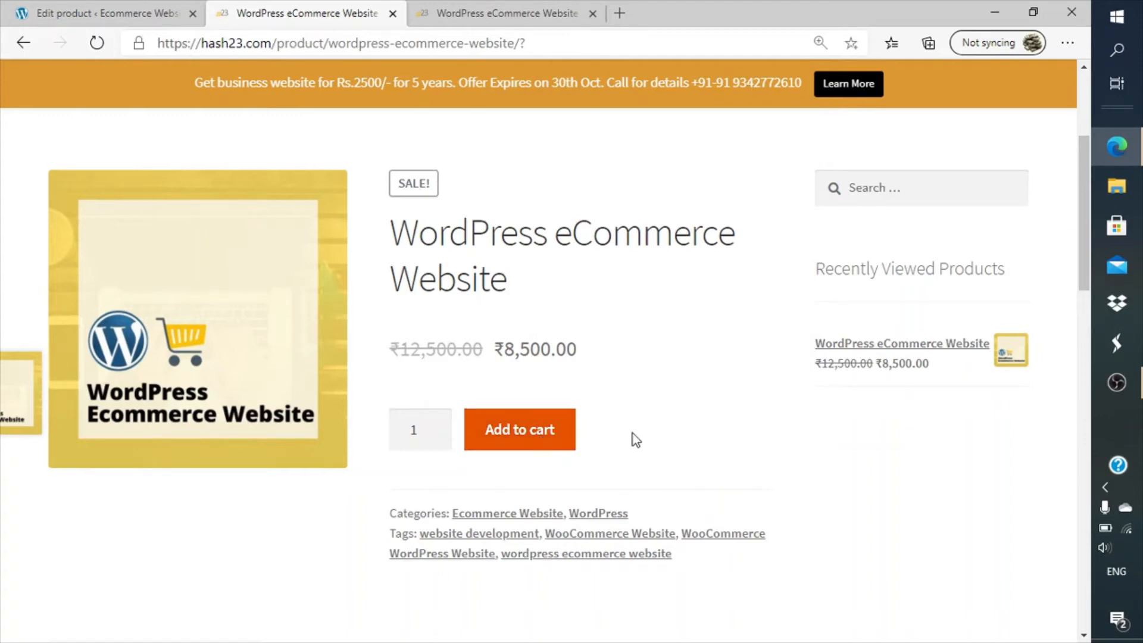
pyautogui.scroll(-15, 622, 435)
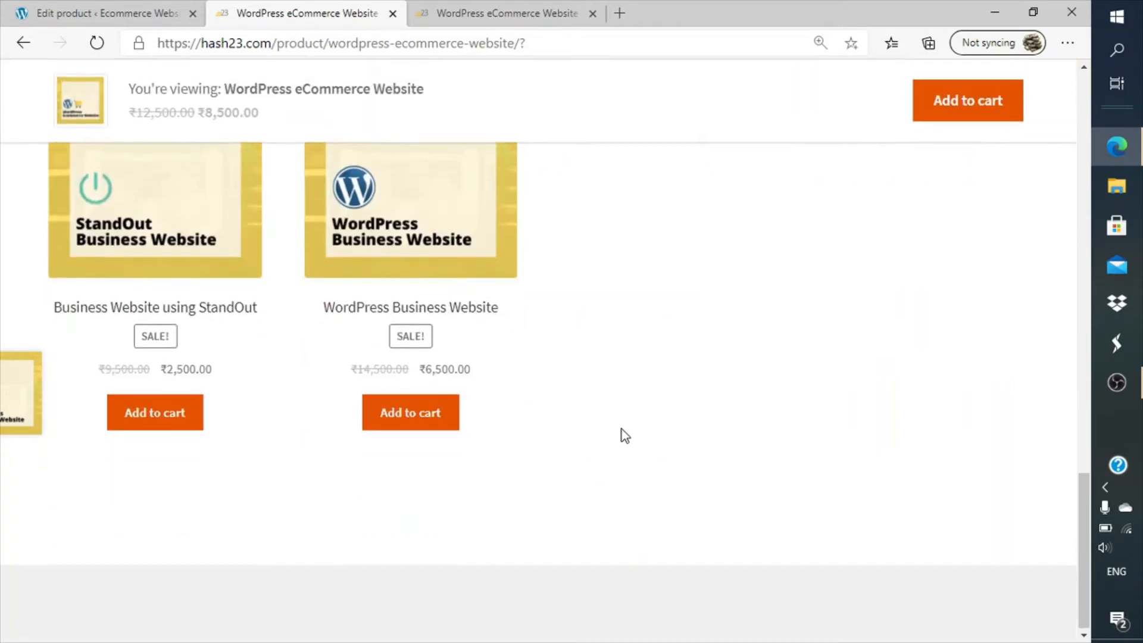
# - Compare the external hash23.com product page with its product editor, and return to the previous store page
pyautogui.scroll(15, 622, 434)
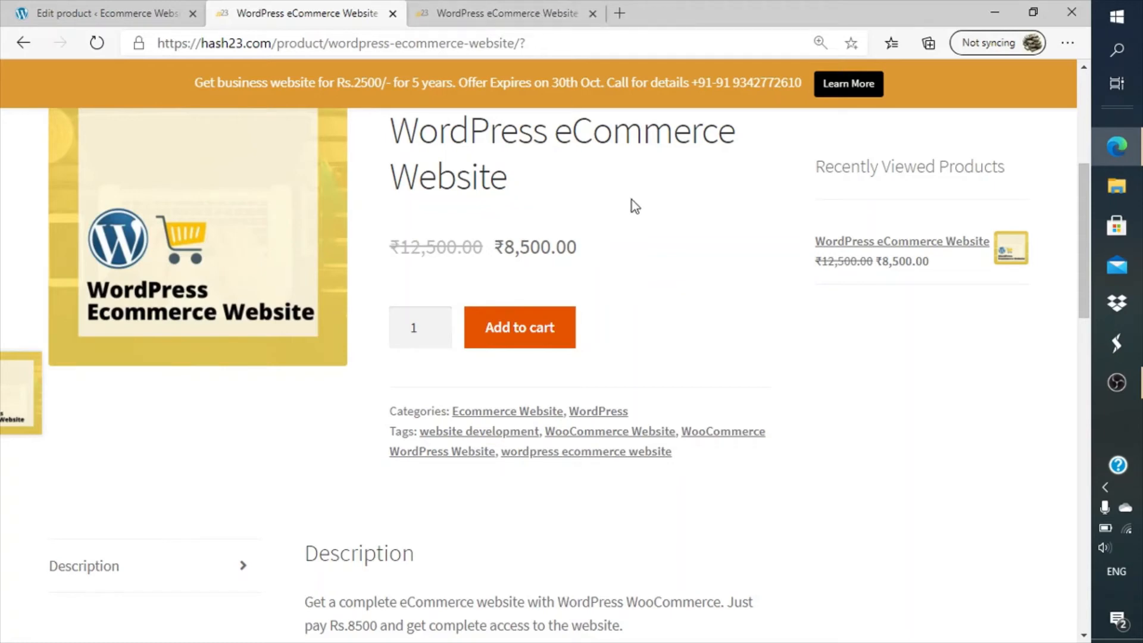
pyautogui.scroll(5, 631, 199)
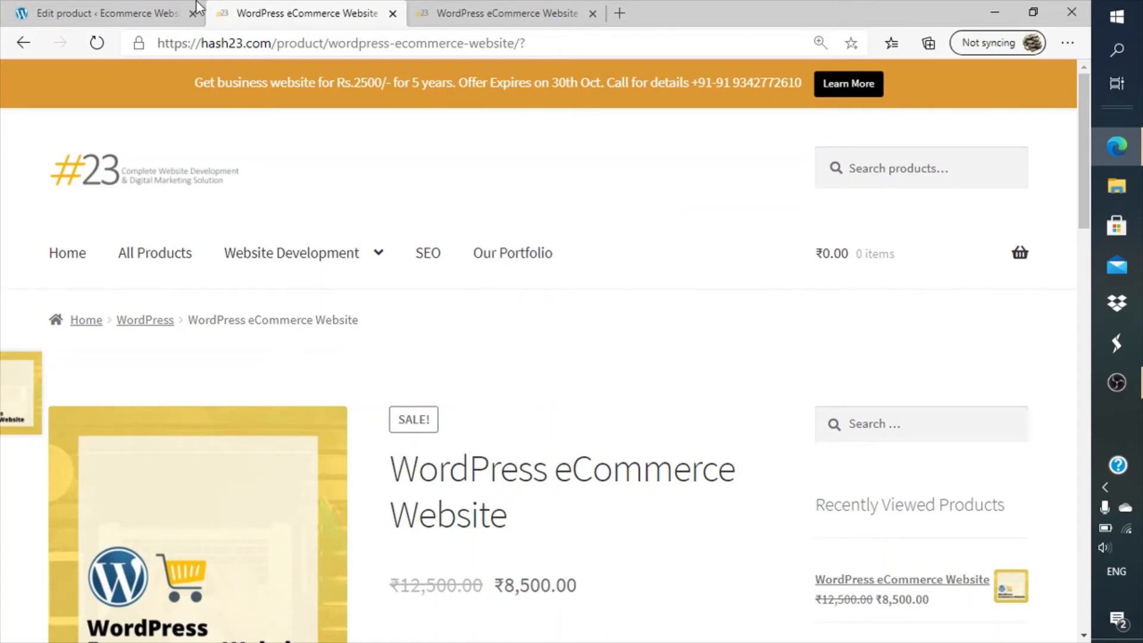
pyautogui.click(174, 3)
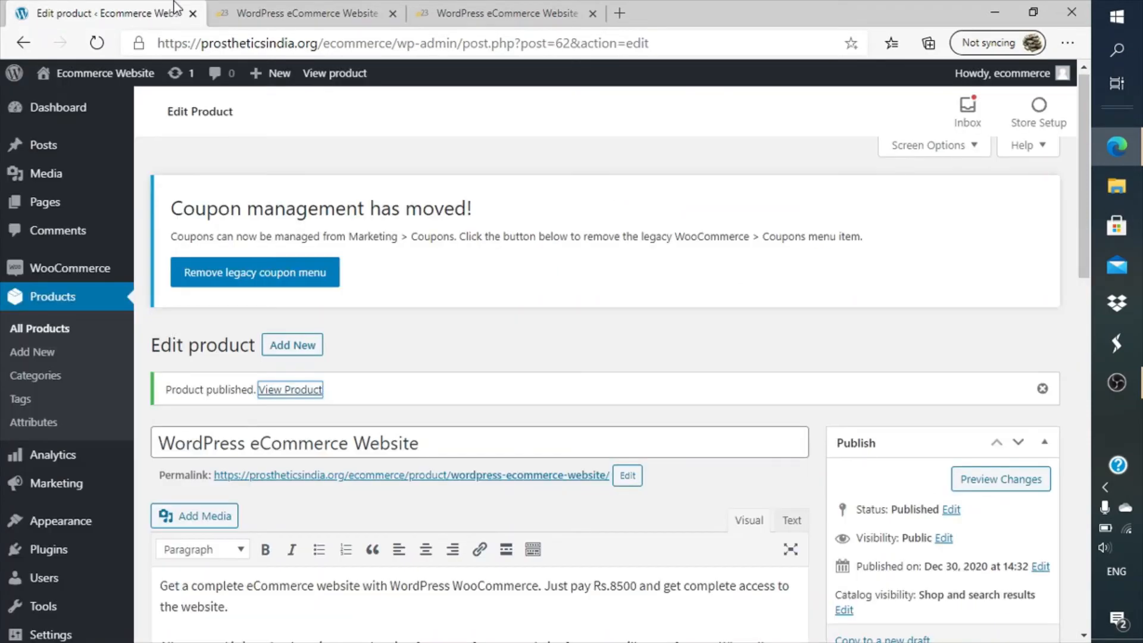
pyautogui.click(250, 8)
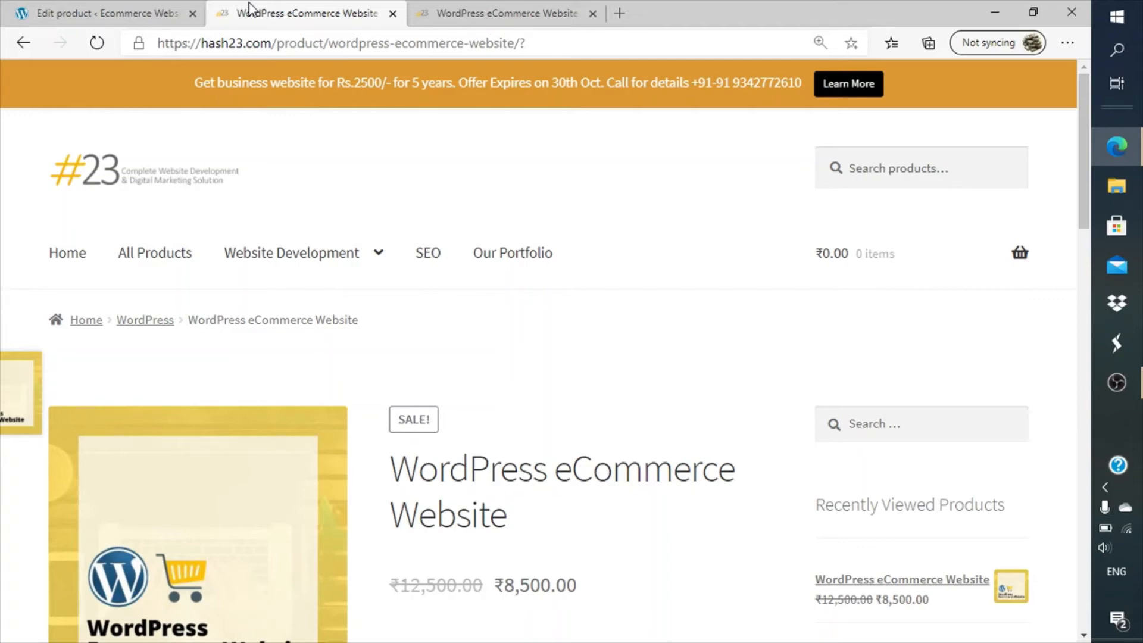
pyautogui.click(96, 13)
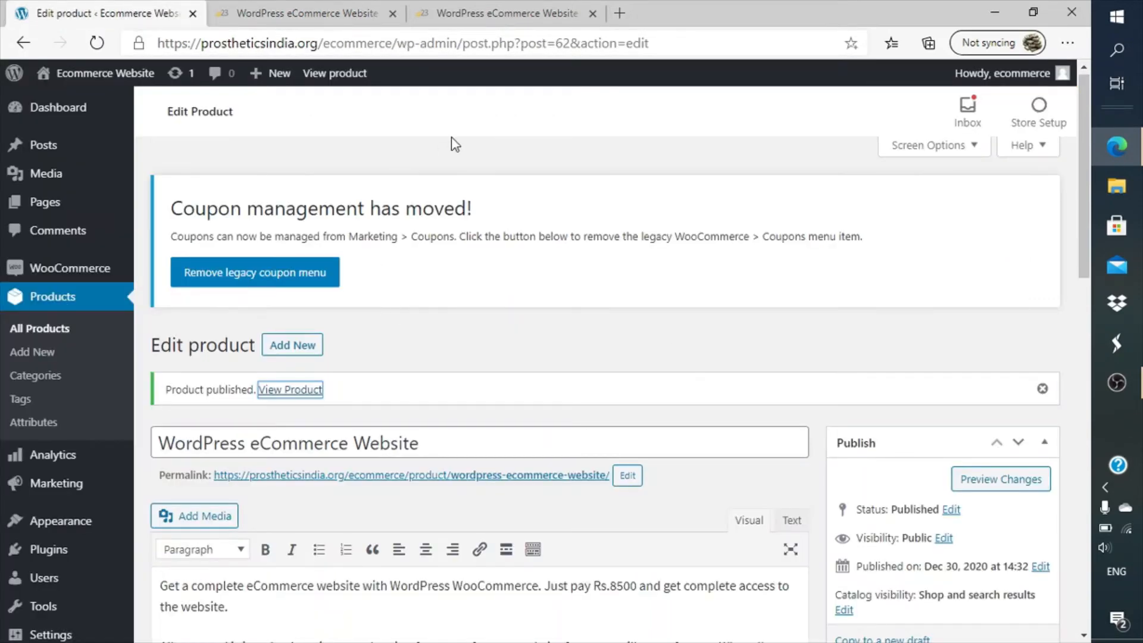
pyautogui.click(298, 5)
pyautogui.click(27, 42)
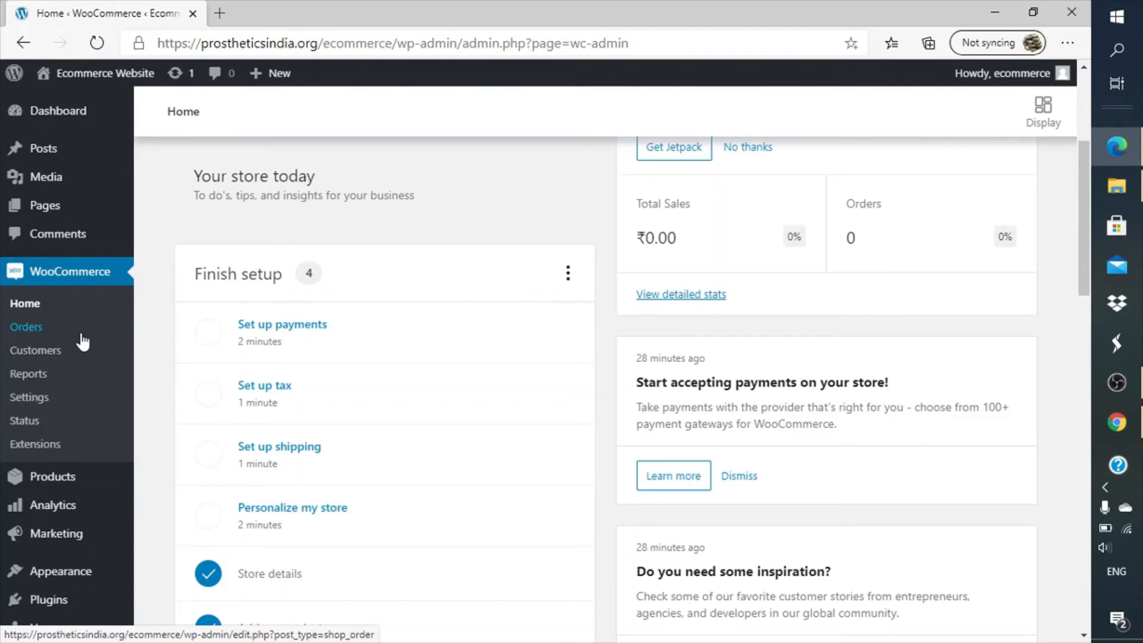
# - Open the Coupons list under Marketing and start a new coupon
pyautogui.moveTo(77, 554)
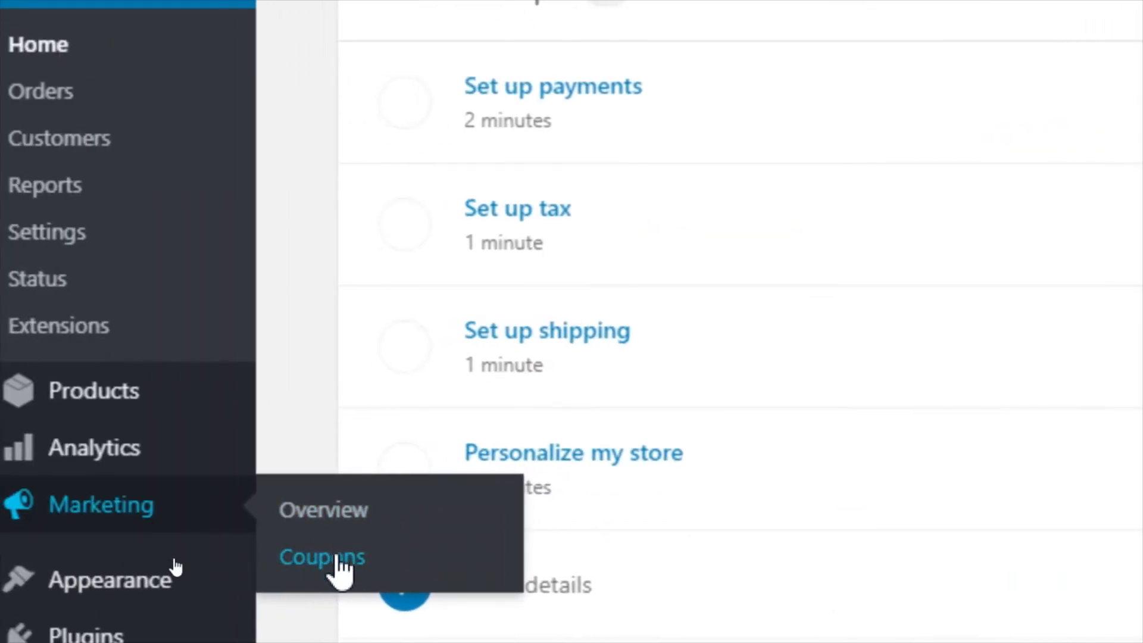
pyautogui.click(341, 566)
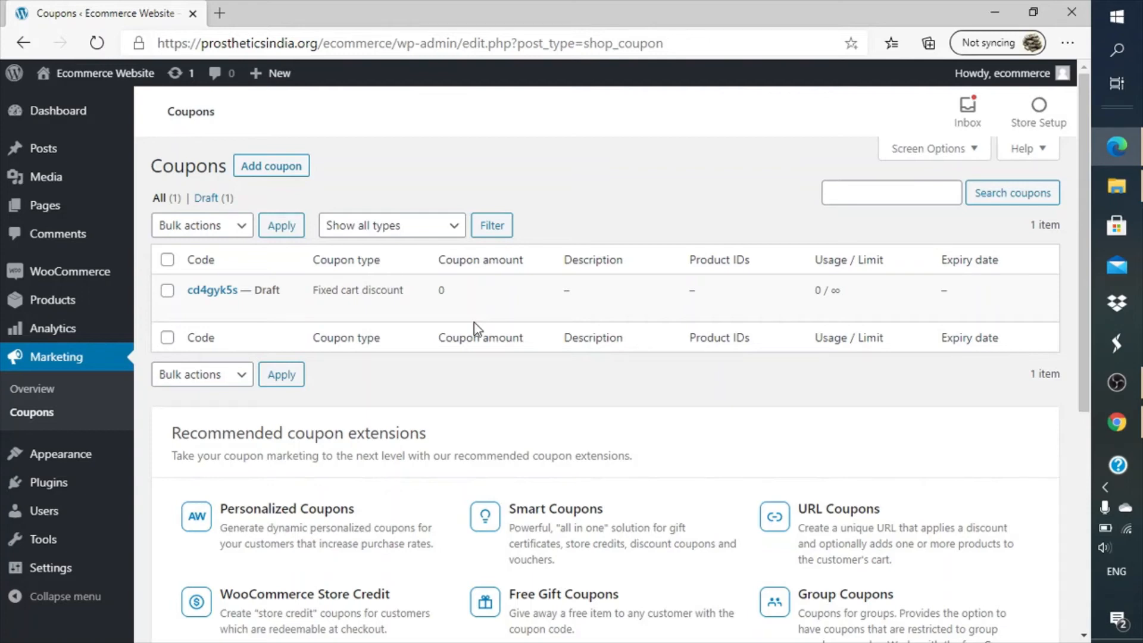
pyautogui.moveTo(345, 302)
pyautogui.click(289, 170)
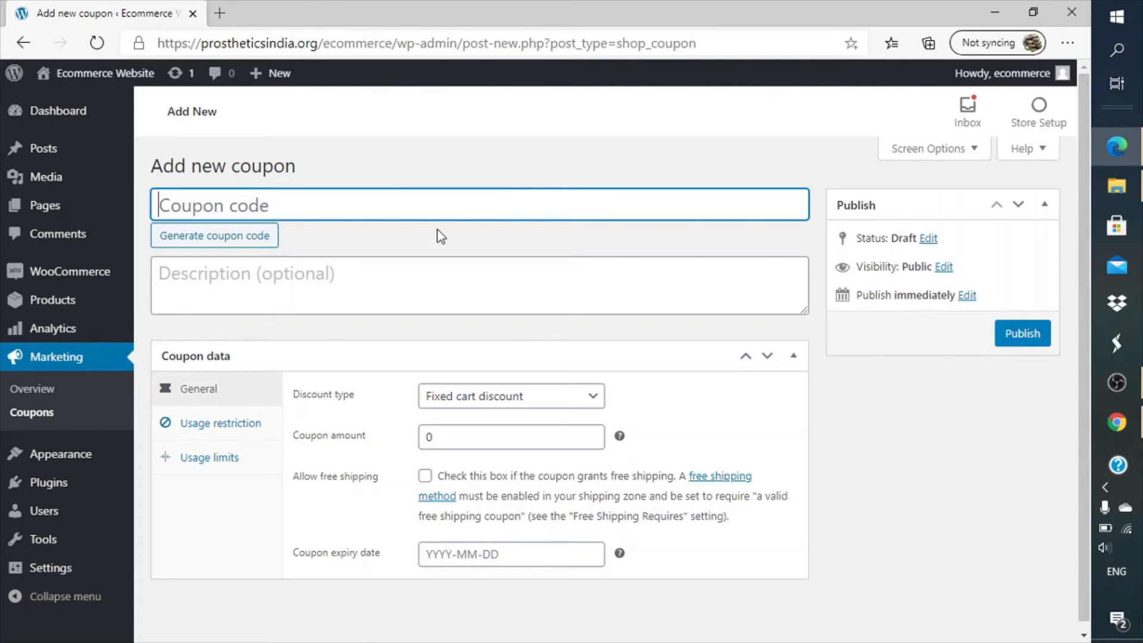
# - Generate a random code for the new coupon and select the whole code for replacement
pyautogui.click(264, 246)
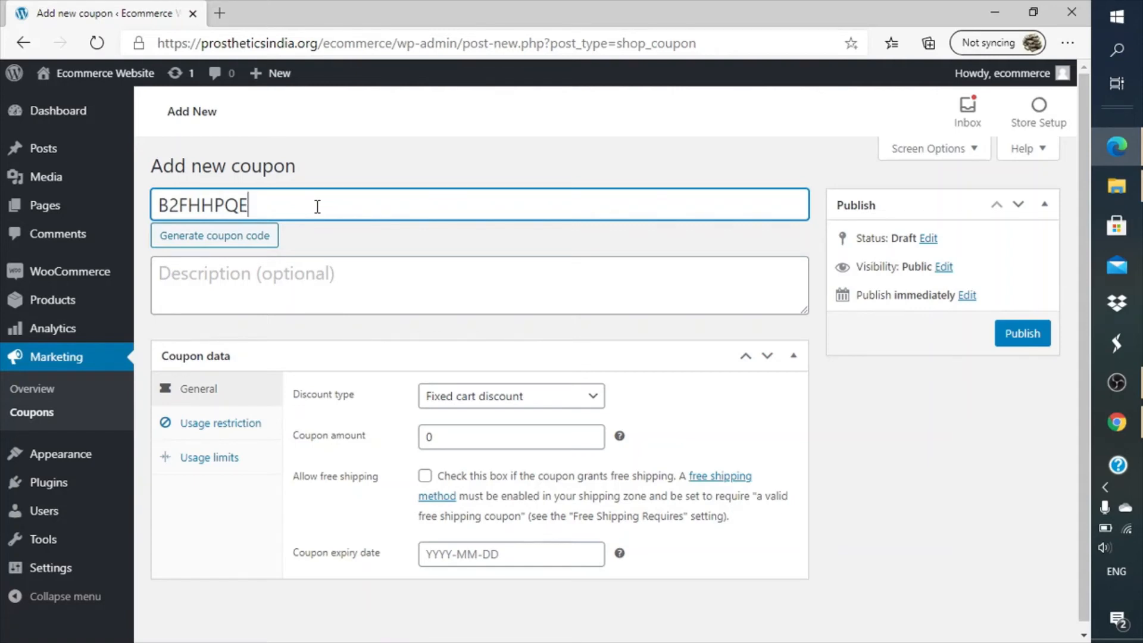
pyautogui.hotkey('shift', 'Home')
pyautogui.press('Home')
pyautogui.hotkey('shift', 'End')
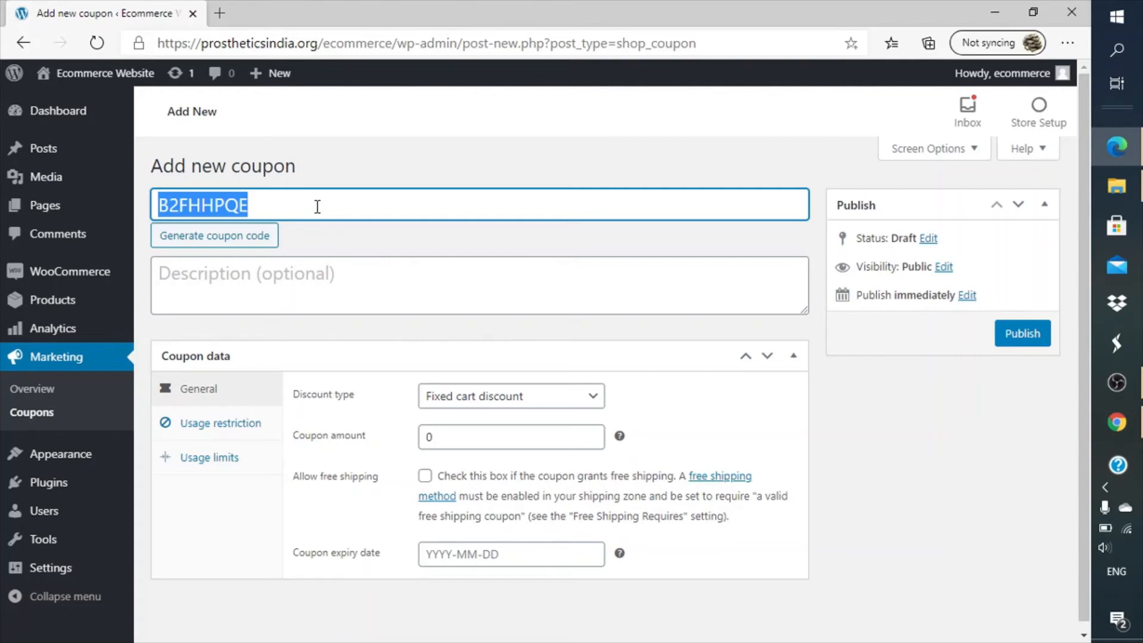
# - Try special30 and summer50 as custom codes for the new coupon
pyautogui.write('special')
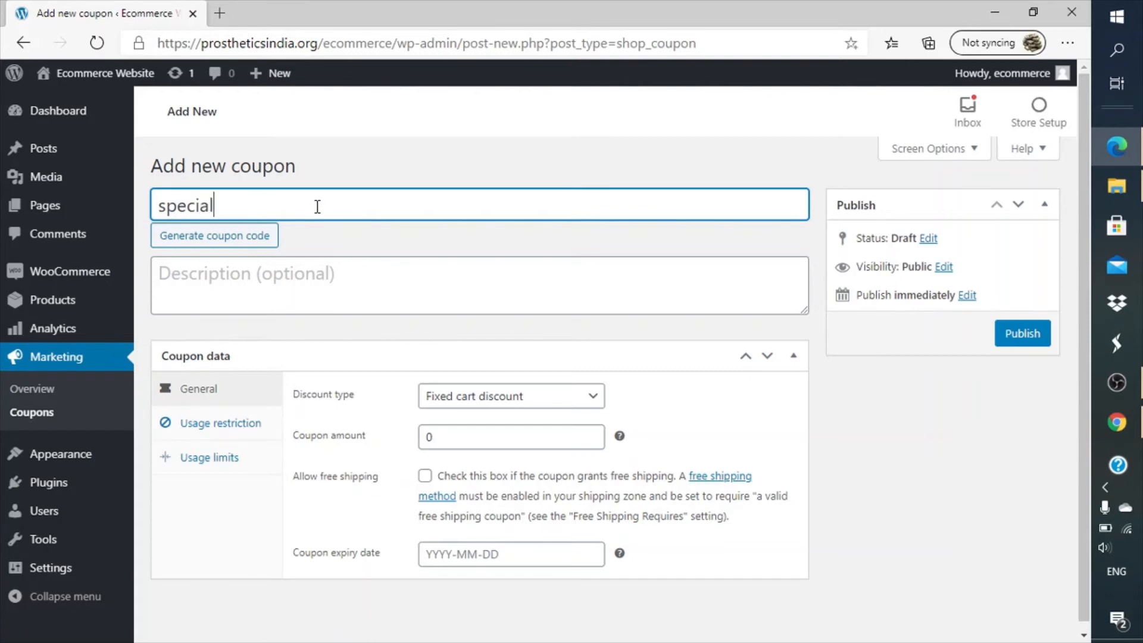
pyautogui.write('30')
pyautogui.press('BackSpace')
pyautogui.press('BackSpace')
pyautogui.hotkey('ctrl', 'a')
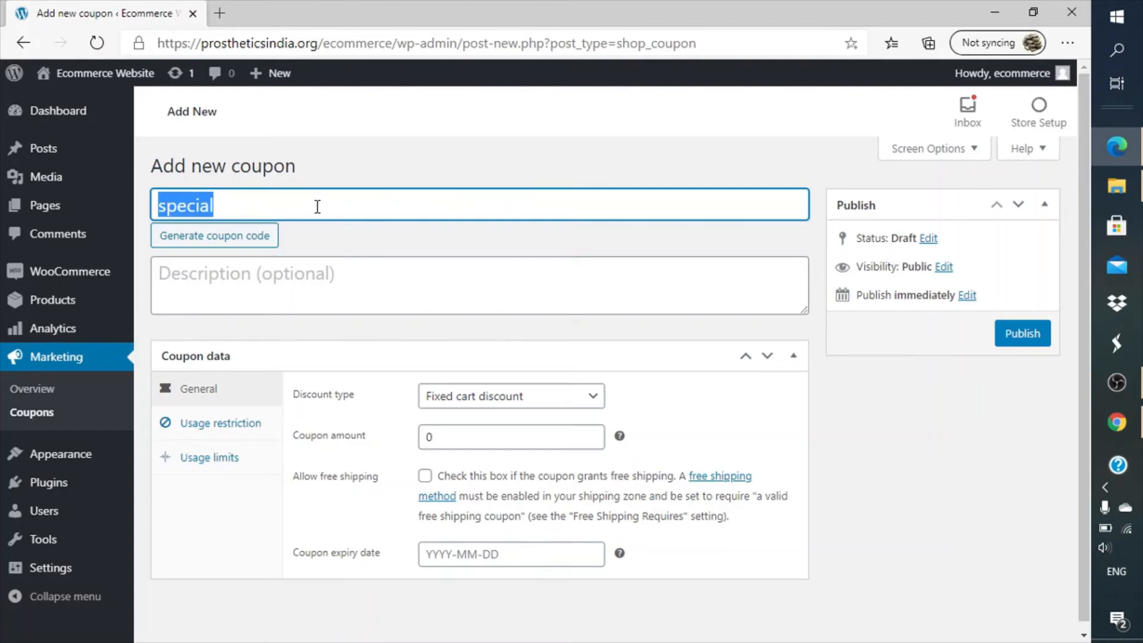
pyautogui.write('summer50')
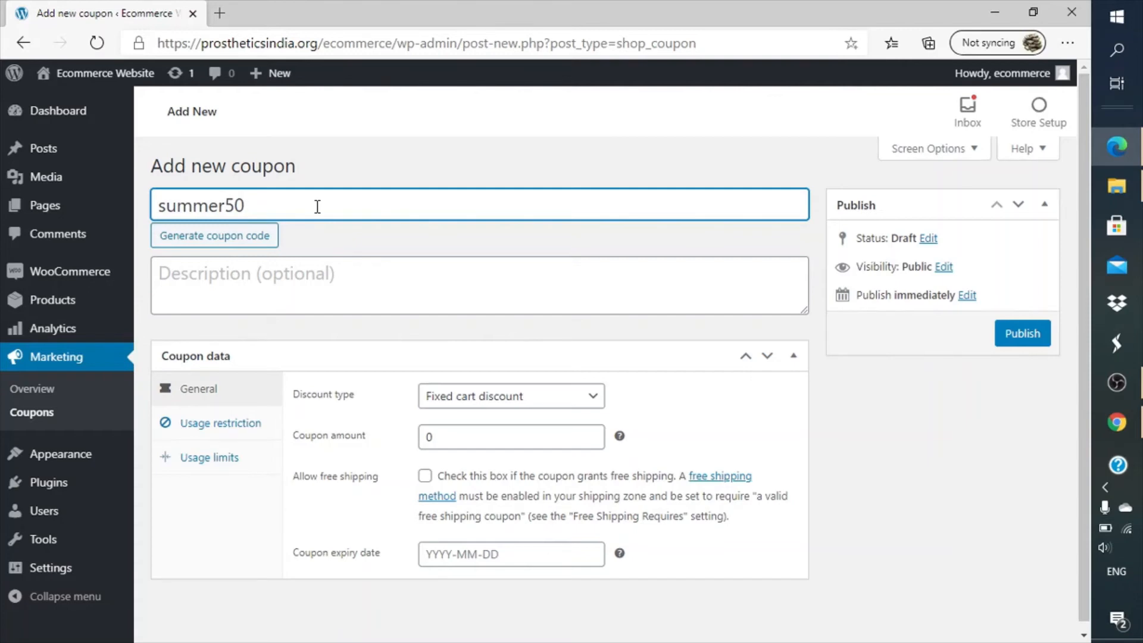
# - Replace the coupon code with special30 and leave the optional description empty
pyautogui.hotkey('ctrl', 'a')
pyautogui.write('special')
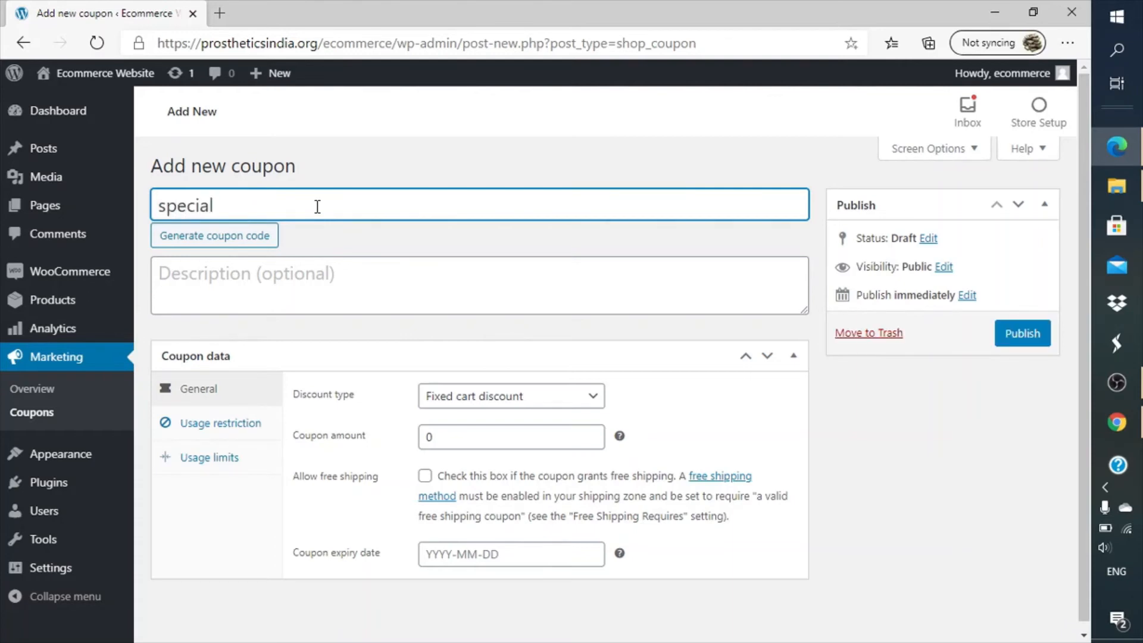
pyautogui.write('30')
pyautogui.click(427, 273)
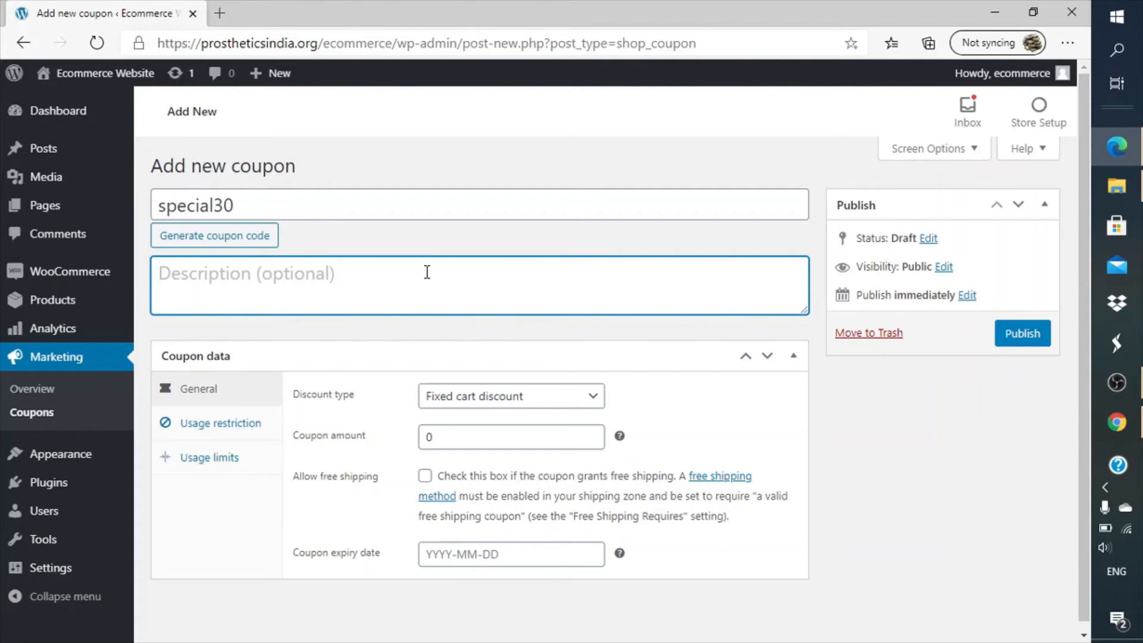
# - Set the coupon to a percentage discount with an amount of 30, and publish it
pyautogui.scroll(-1, 613, 337)
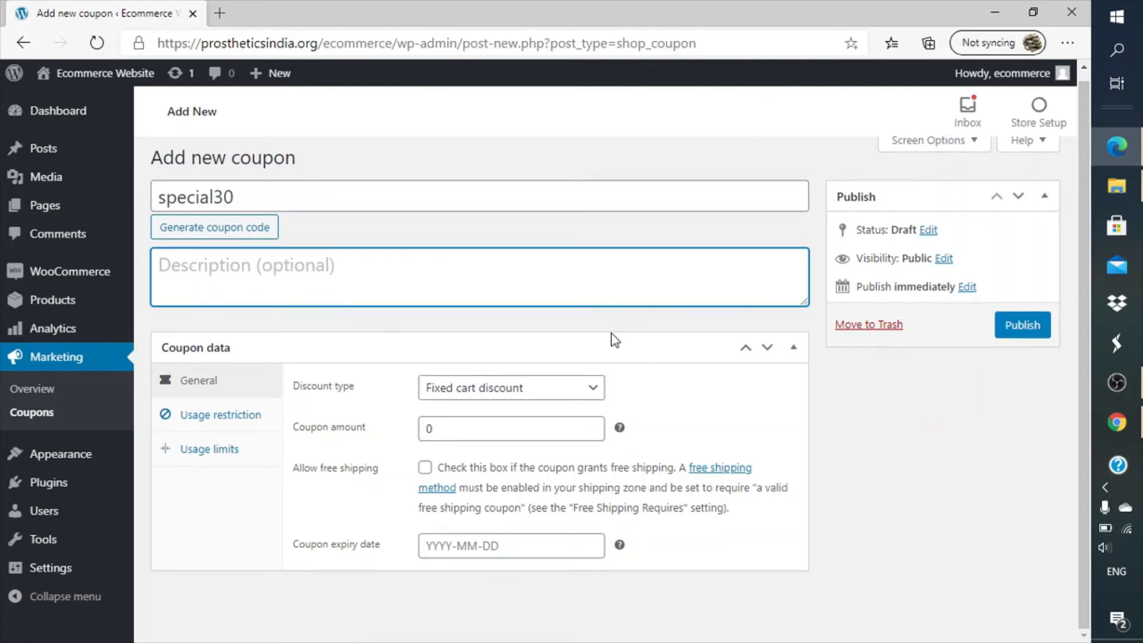
pyautogui.click(545, 395)
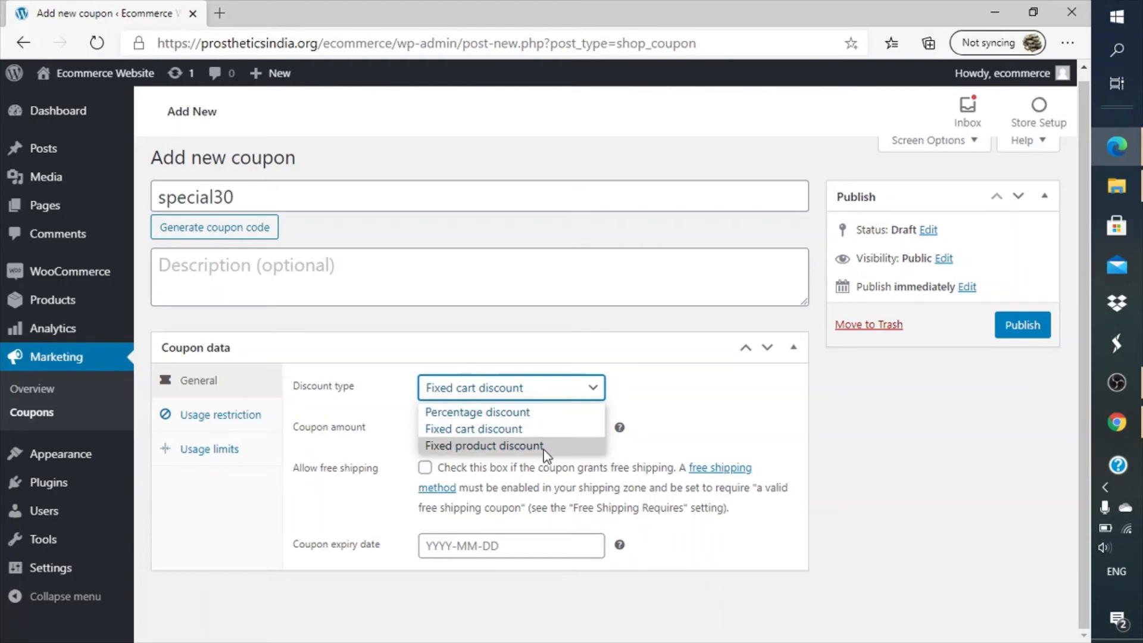
pyautogui.click(552, 419)
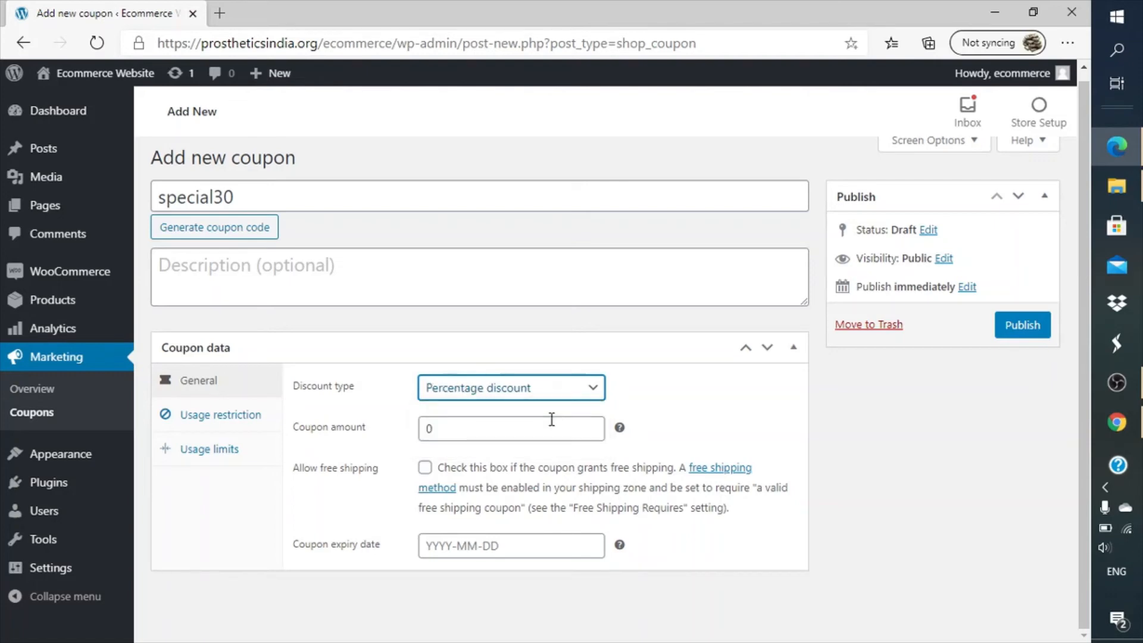
pyautogui.click(485, 438)
pyautogui.press('BackSpace')
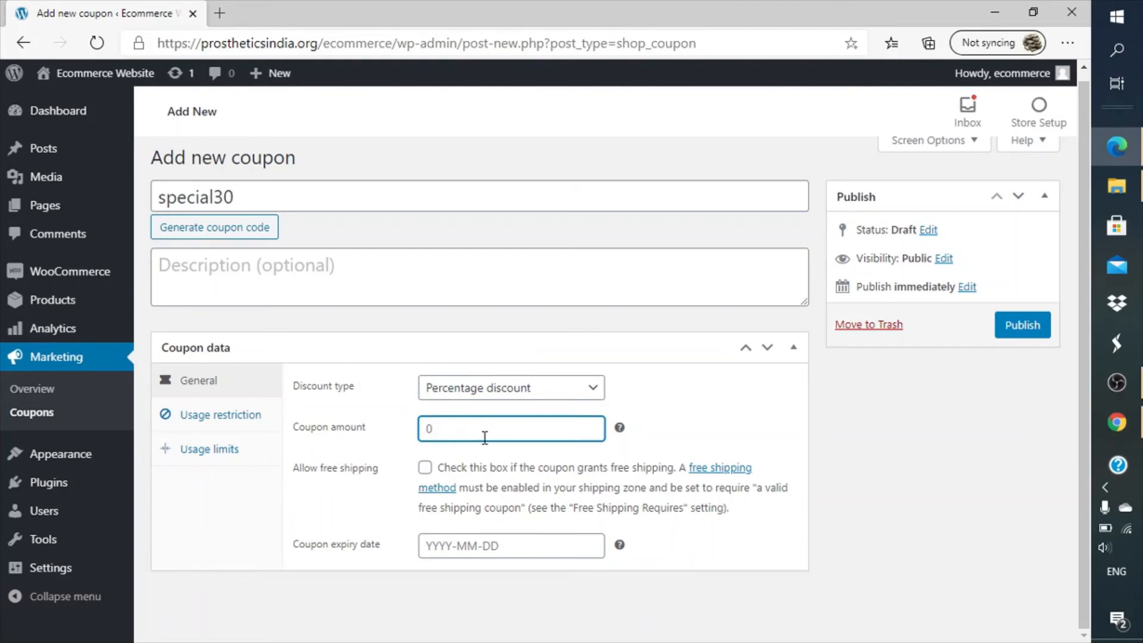
pyautogui.write('30')
pyautogui.click(733, 404)
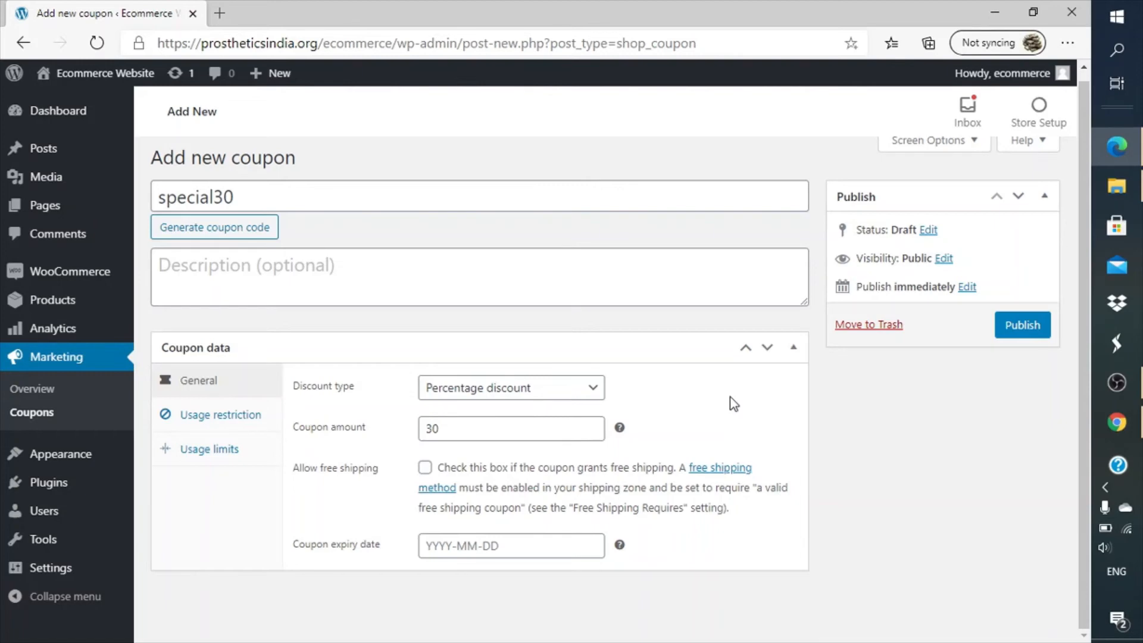
pyautogui.click(1020, 329)
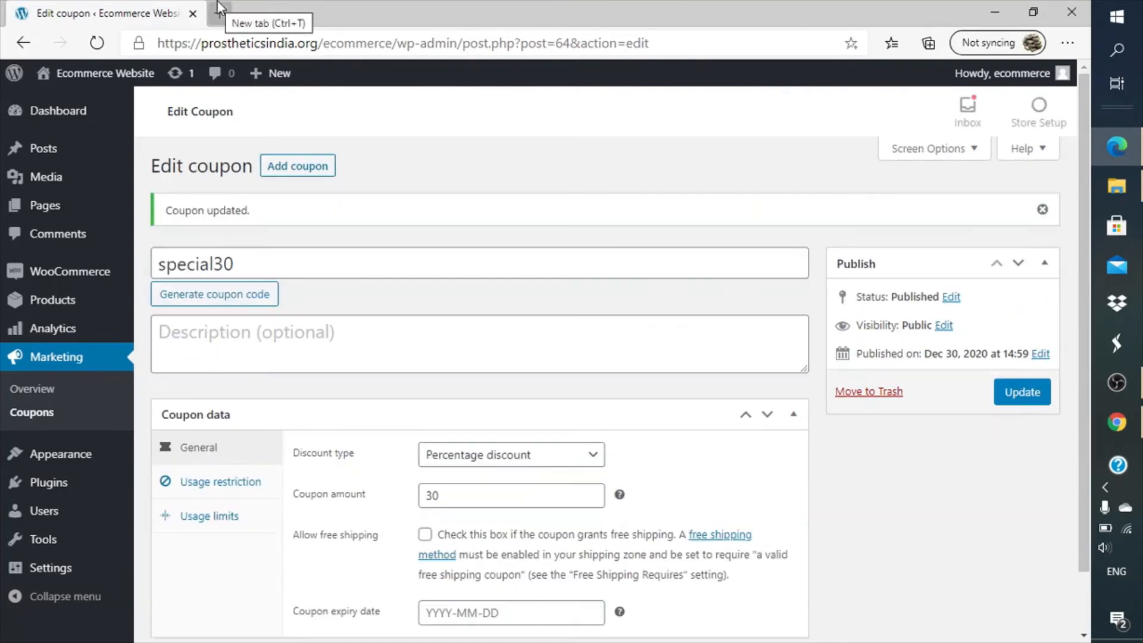
# - Open the prostheticsindia.org/ecommerce store homepage in a new browser tab and look through its product categories
pyautogui.click(217, 1)
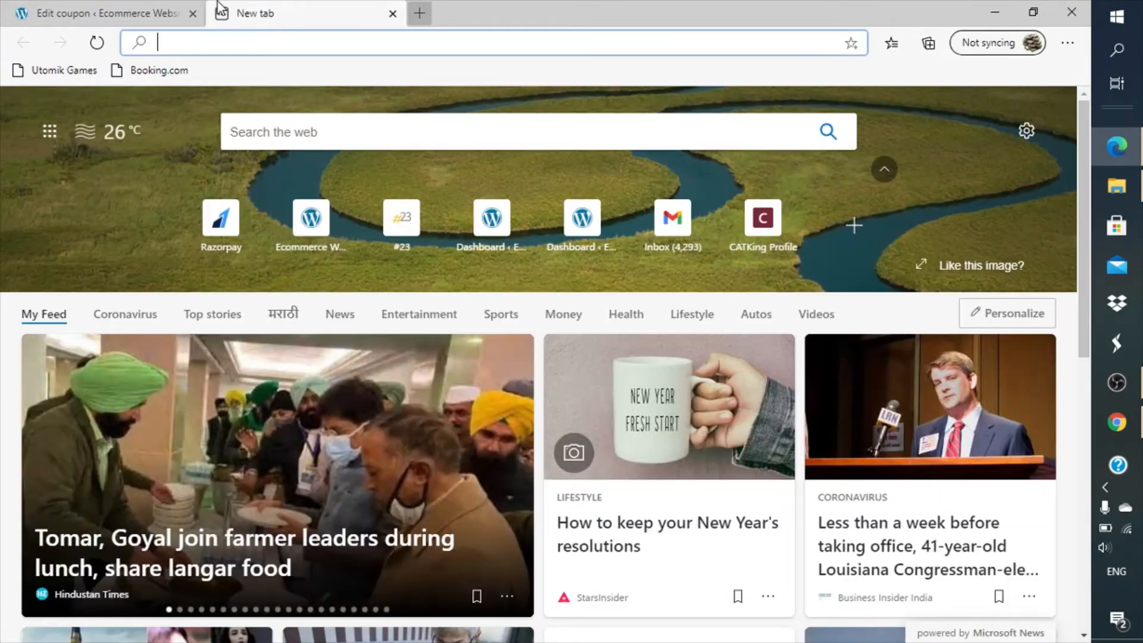
pyautogui.write('pro')
pyautogui.press('Right')
pyautogui.press('Return')
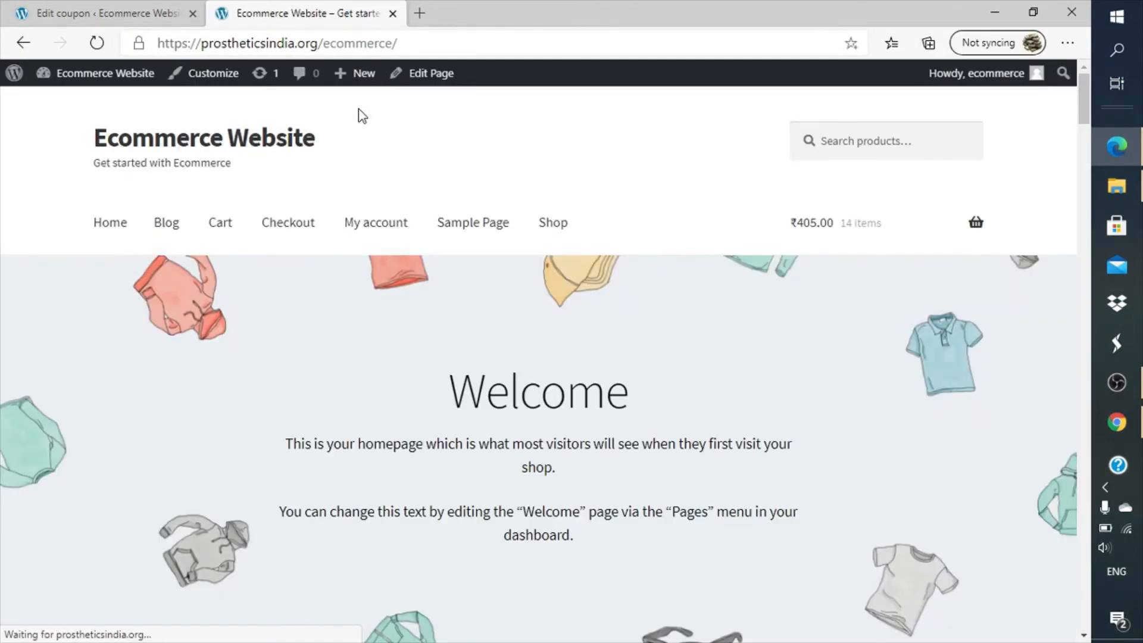
pyautogui.scroll(-10, 468, 439)
pyautogui.scroll(10, 468, 438)
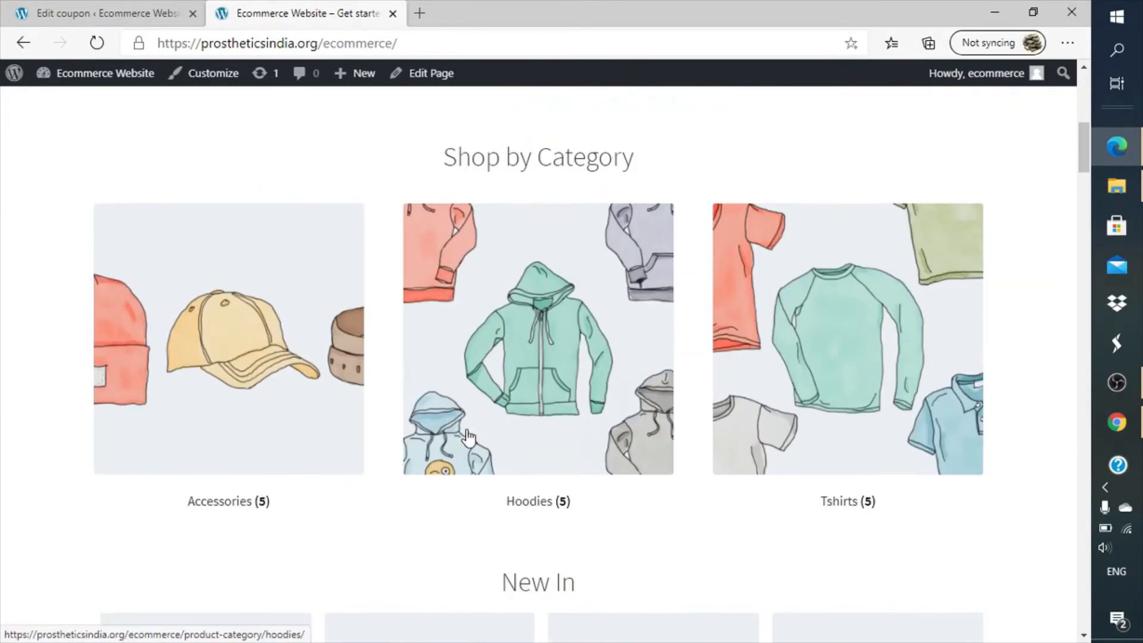
# - Add the discounted TShirts product from the New In section to the cart and view the cart
pyautogui.scroll(-6, 468, 439)
pyautogui.scroll(-10, 468, 438)
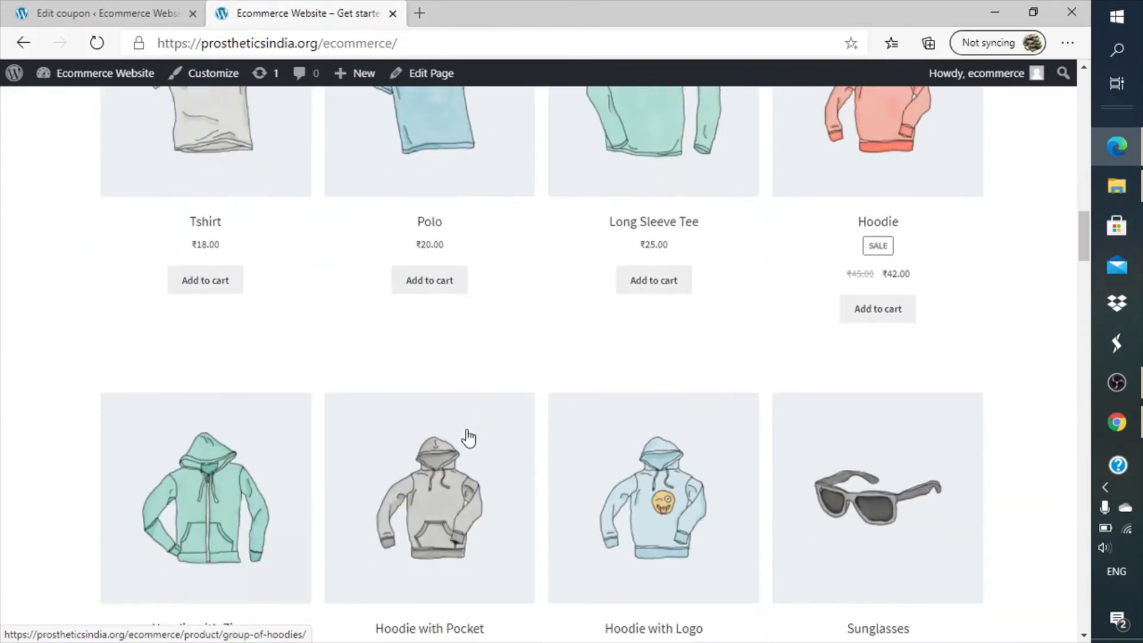
pyautogui.scroll(8, 468, 439)
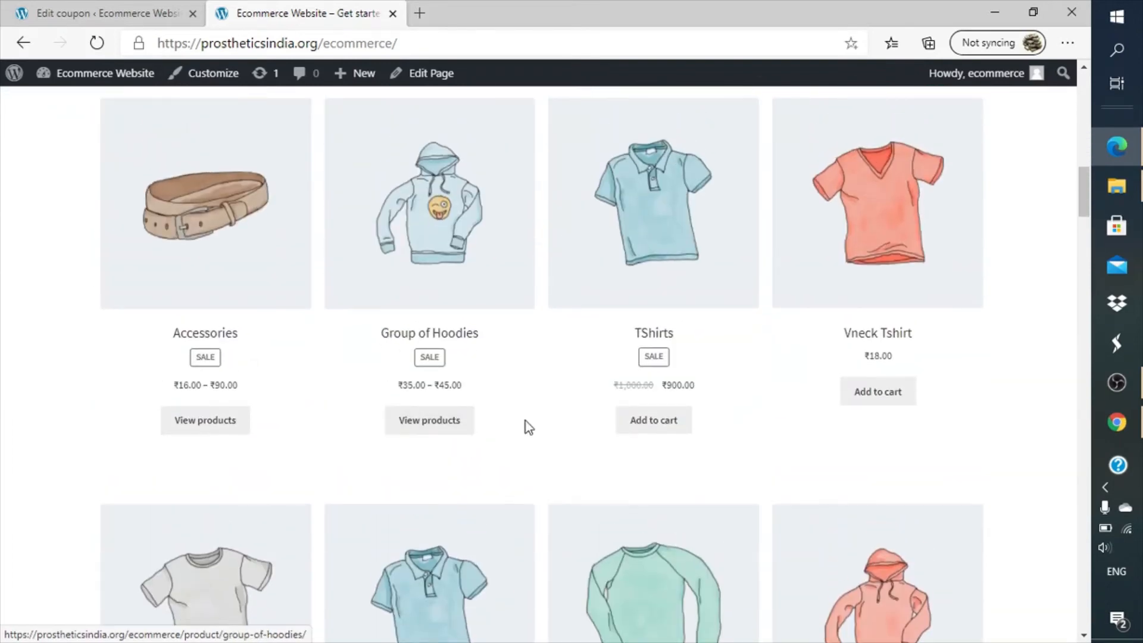
pyautogui.click(641, 436)
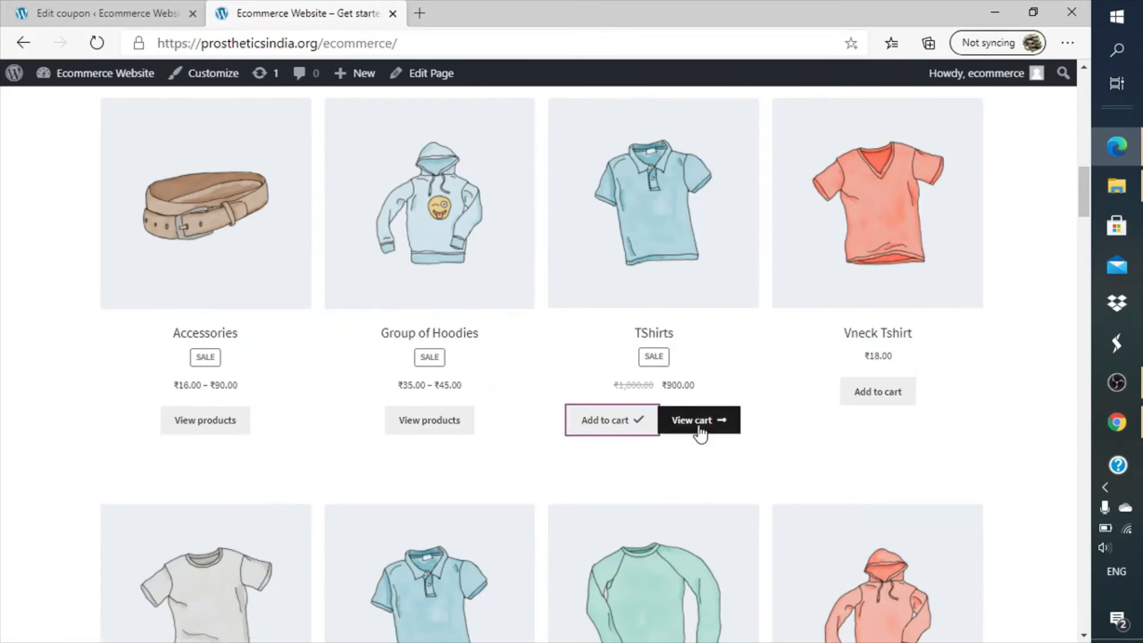
pyautogui.click(678, 420)
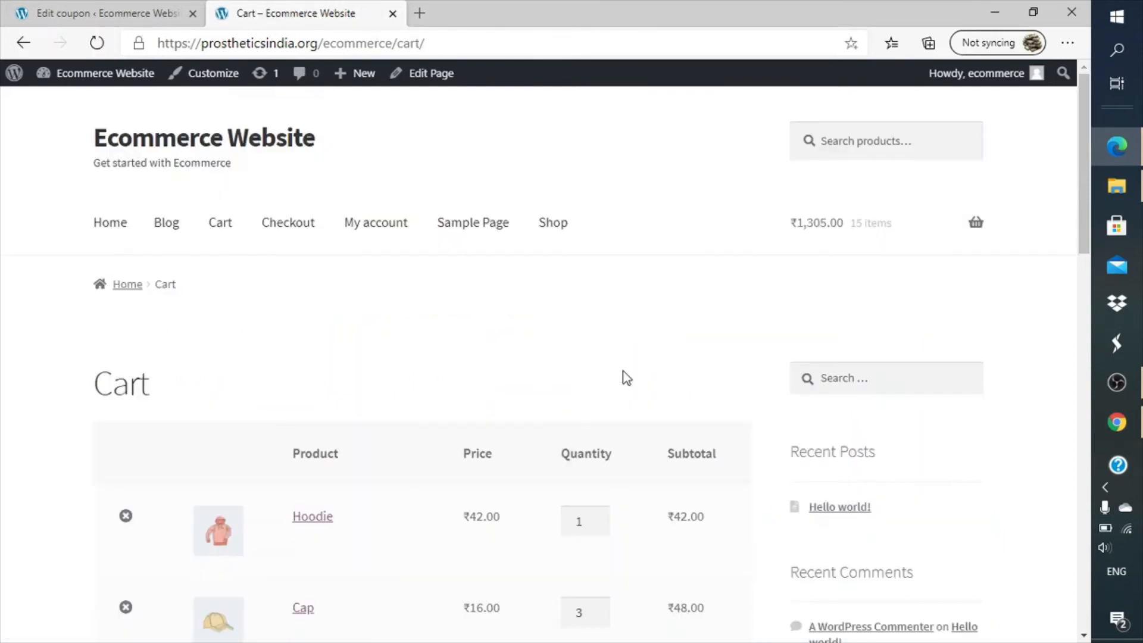
# - Apply the coupon code special30 to the cart
pyautogui.scroll(-10, 627, 378)
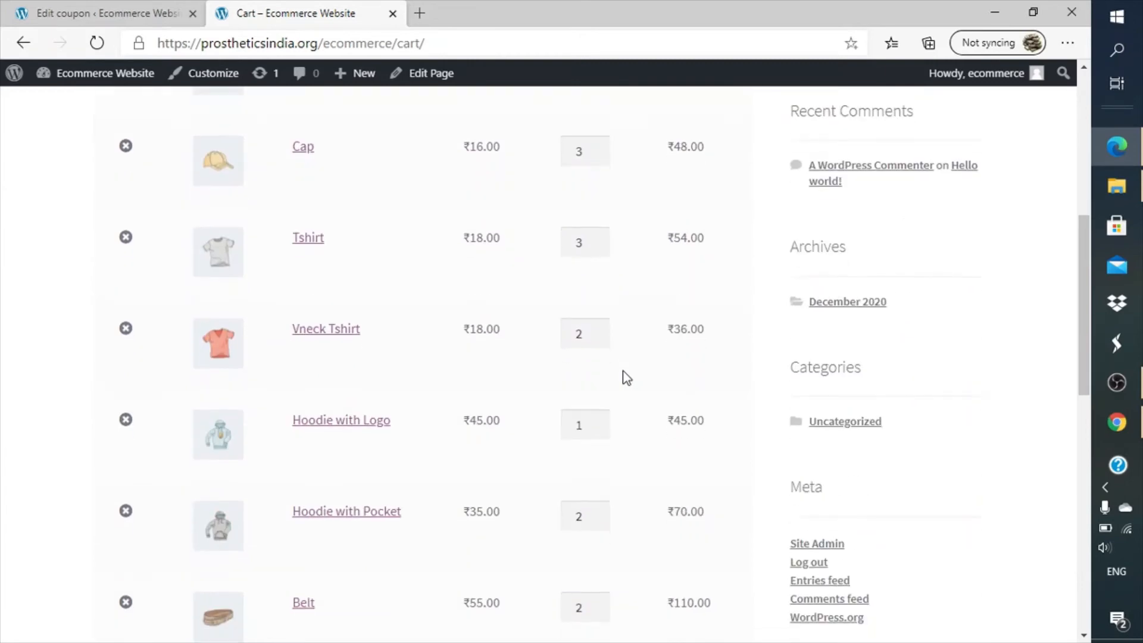
pyautogui.scroll(-8, 626, 378)
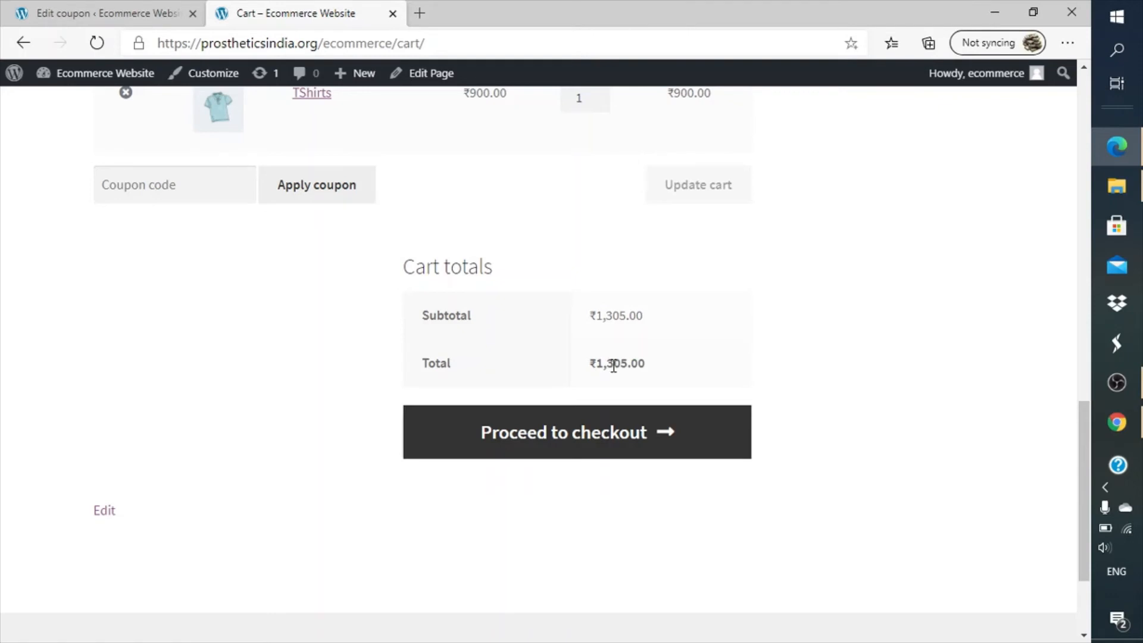
pyautogui.scroll(4, 613, 366)
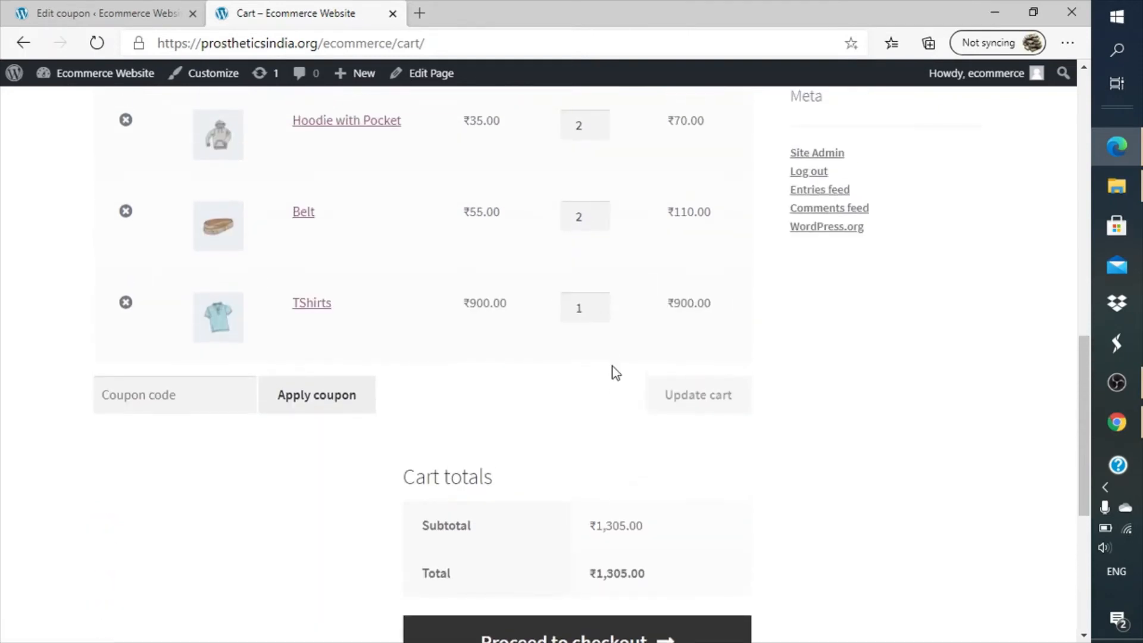
pyautogui.click(177, 392)
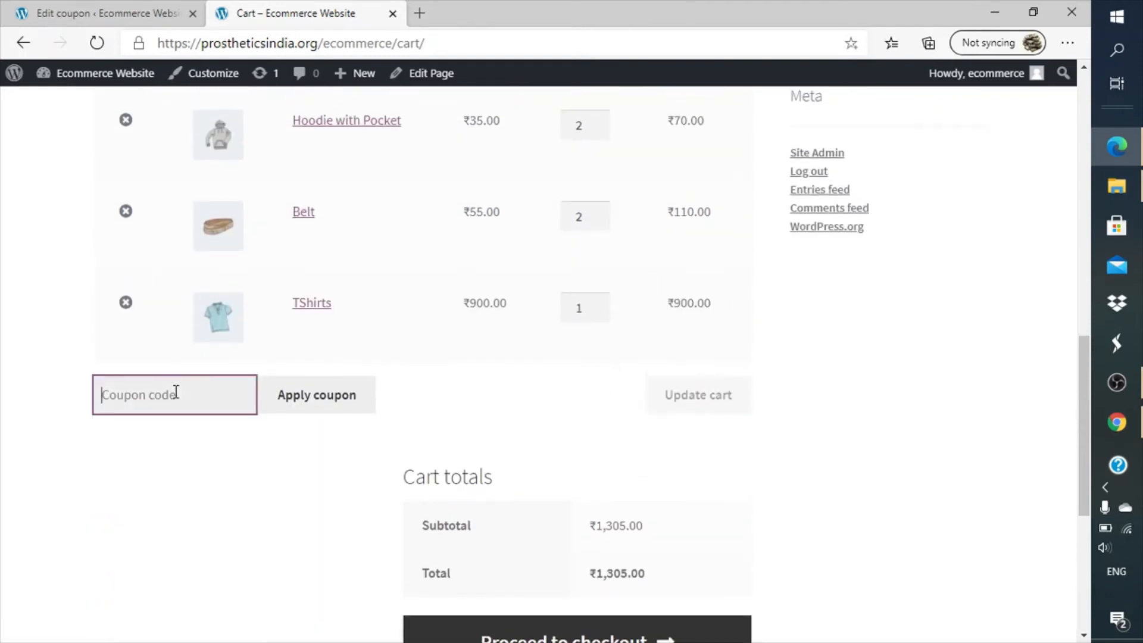
pyautogui.write('special30')
pyautogui.click(268, 402)
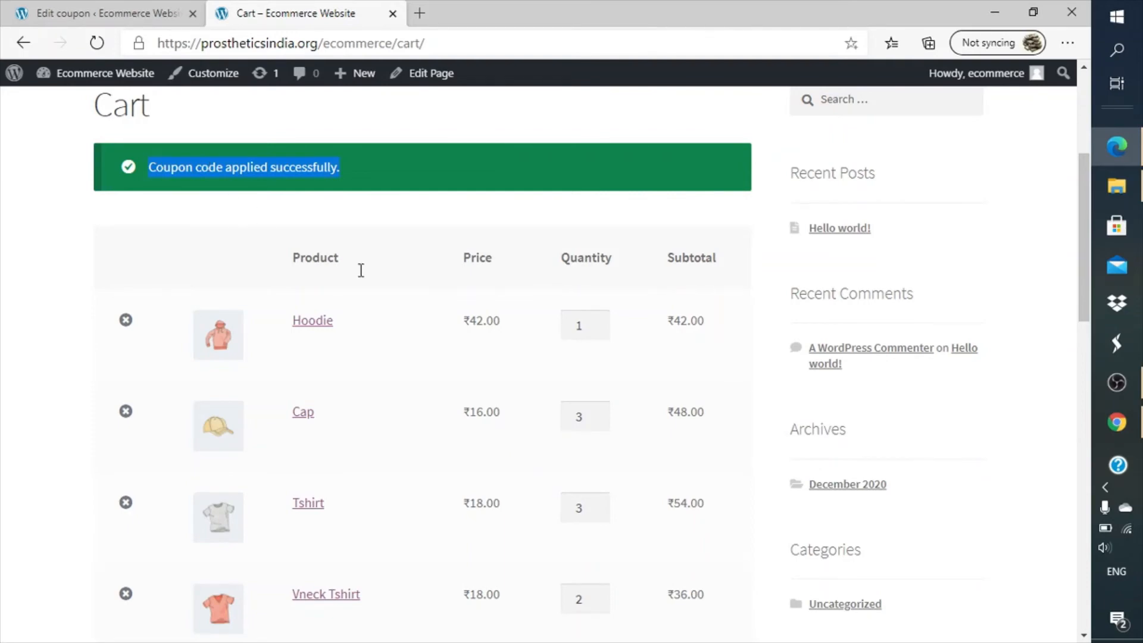
# - Examine the coupon deduction and the subtotal in the cart totals
pyautogui.scroll(-8, 395, 298)
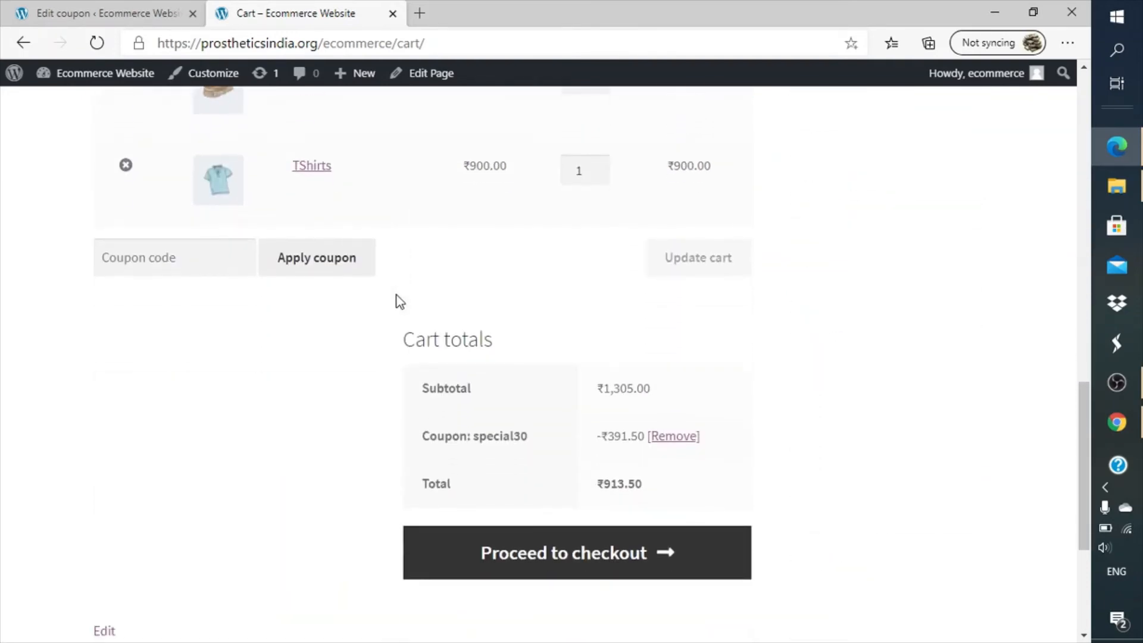
pyautogui.scroll(-4, 397, 301)
pyautogui.scroll(3, 397, 301)
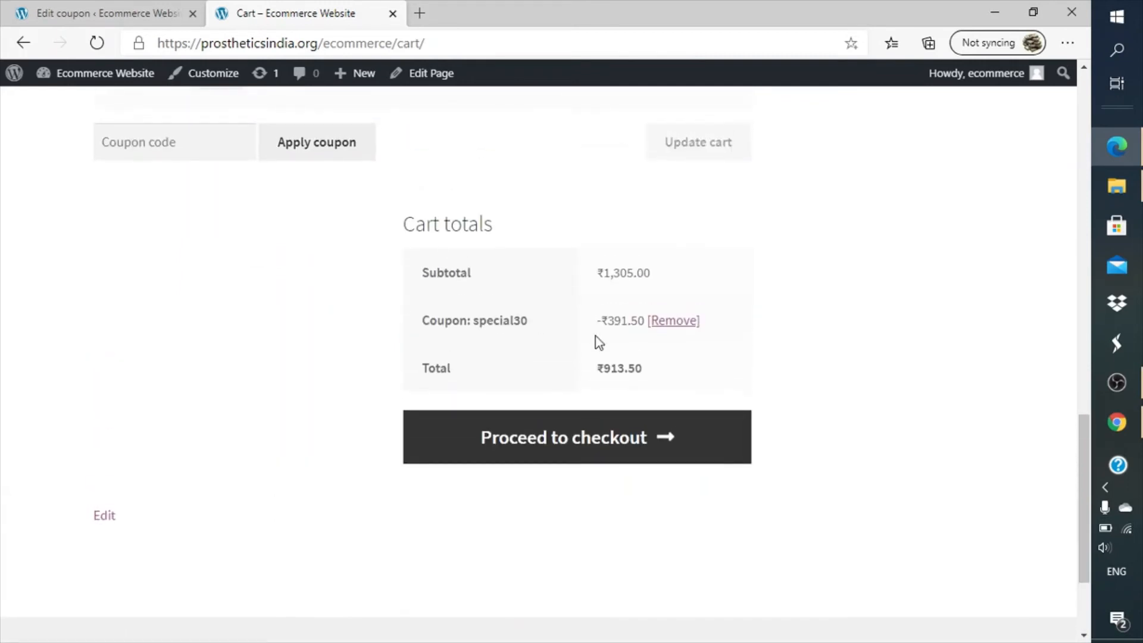
pyautogui.tripleClick(613, 321)
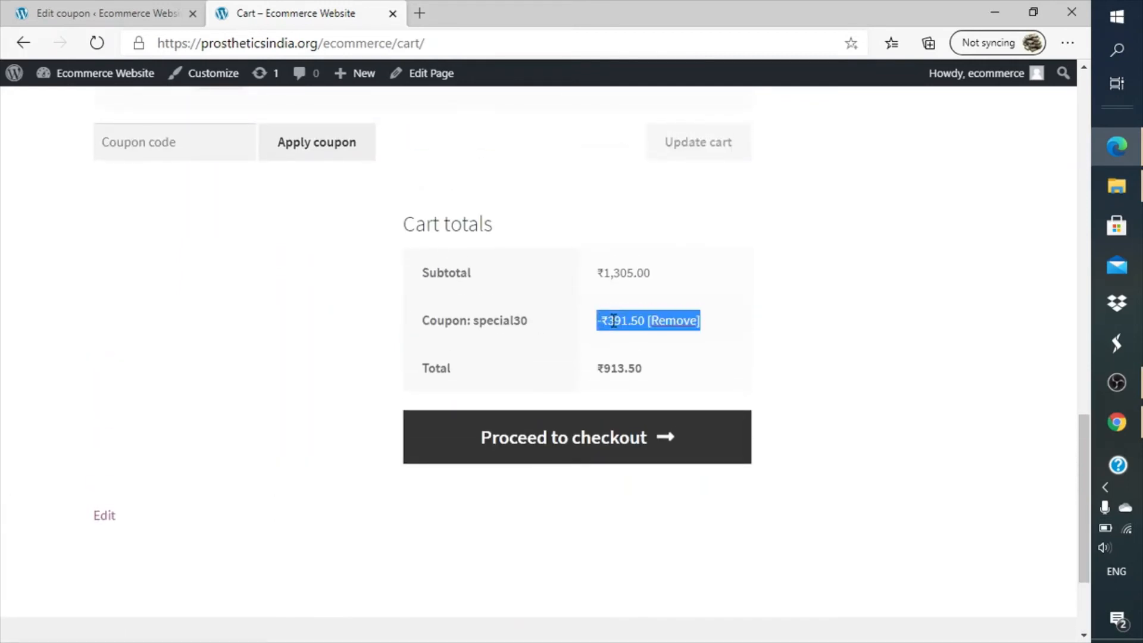
pyautogui.tripleClick(611, 274)
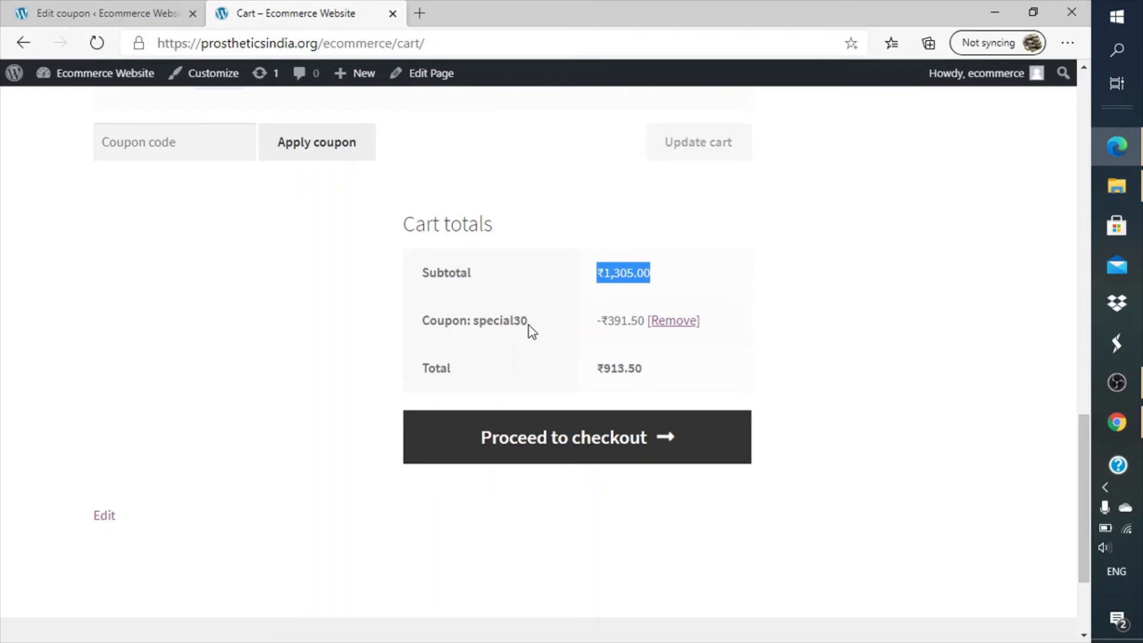
# - Change the special30 coupon to a Fixed cart discount with an amount of 300 and update it
pyautogui.click(131, 6)
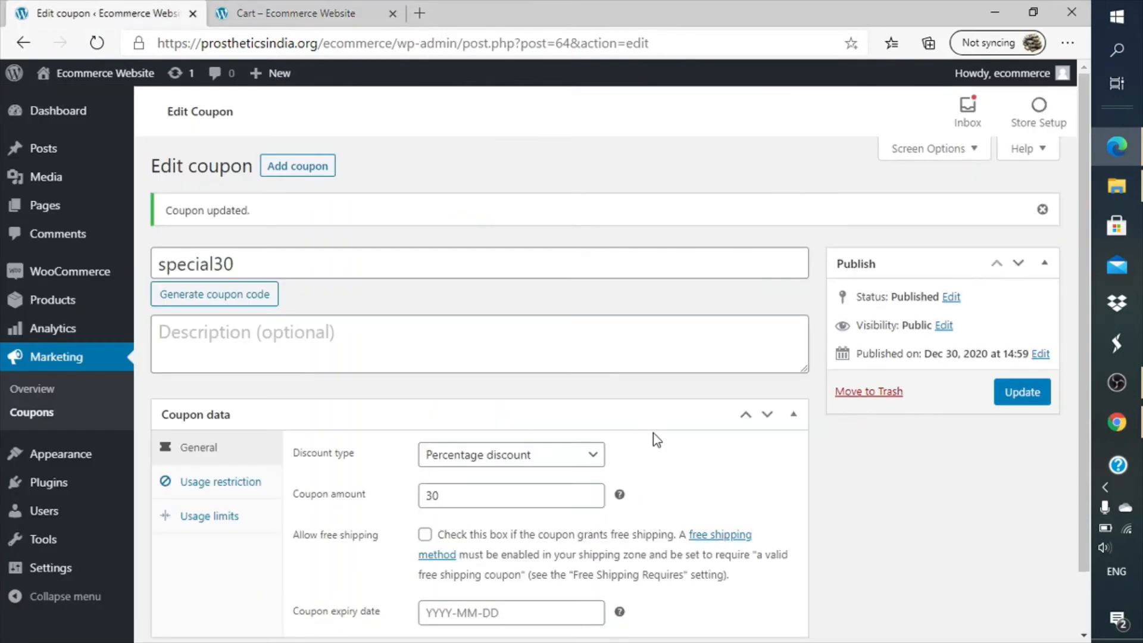
pyautogui.click(573, 460)
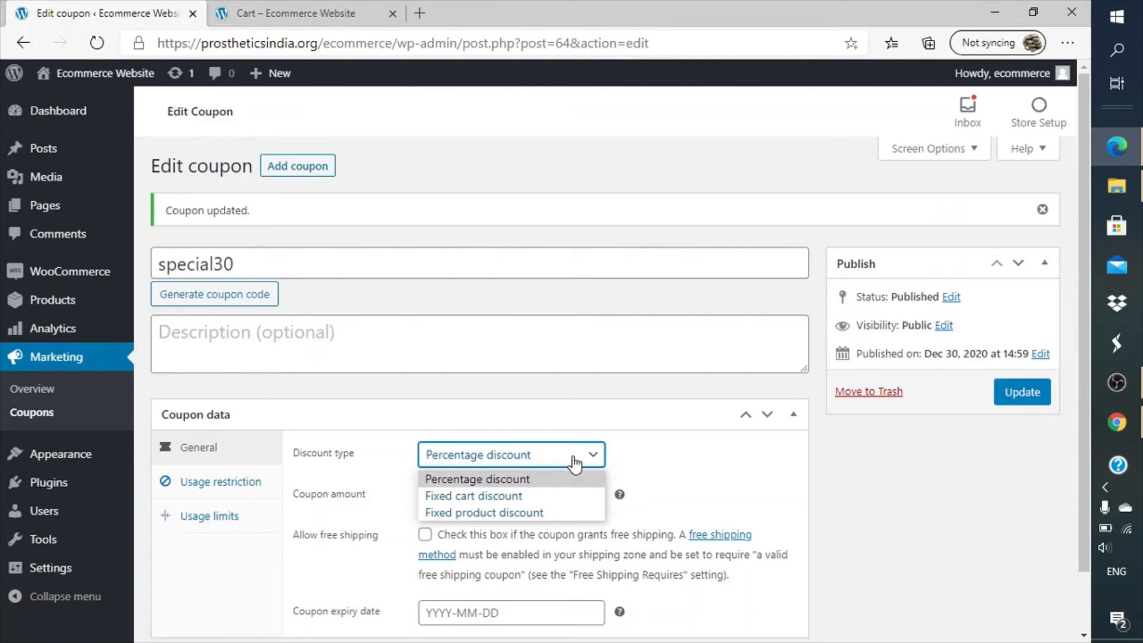
pyautogui.click(546, 498)
pyautogui.click(512, 508)
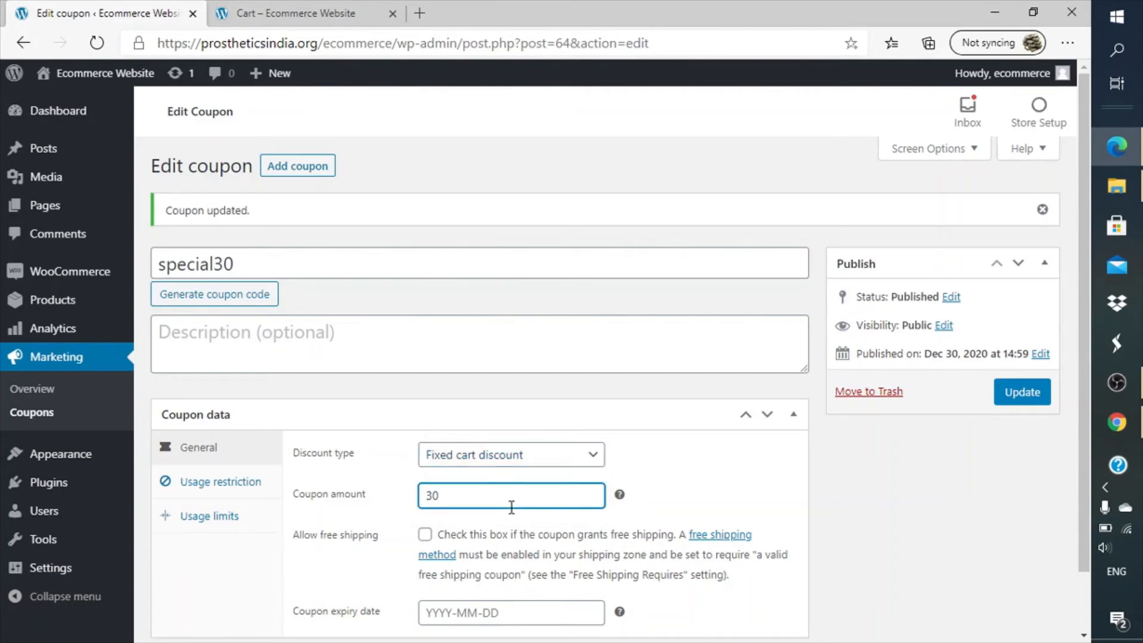
pyautogui.write('0')
pyautogui.click(1010, 398)
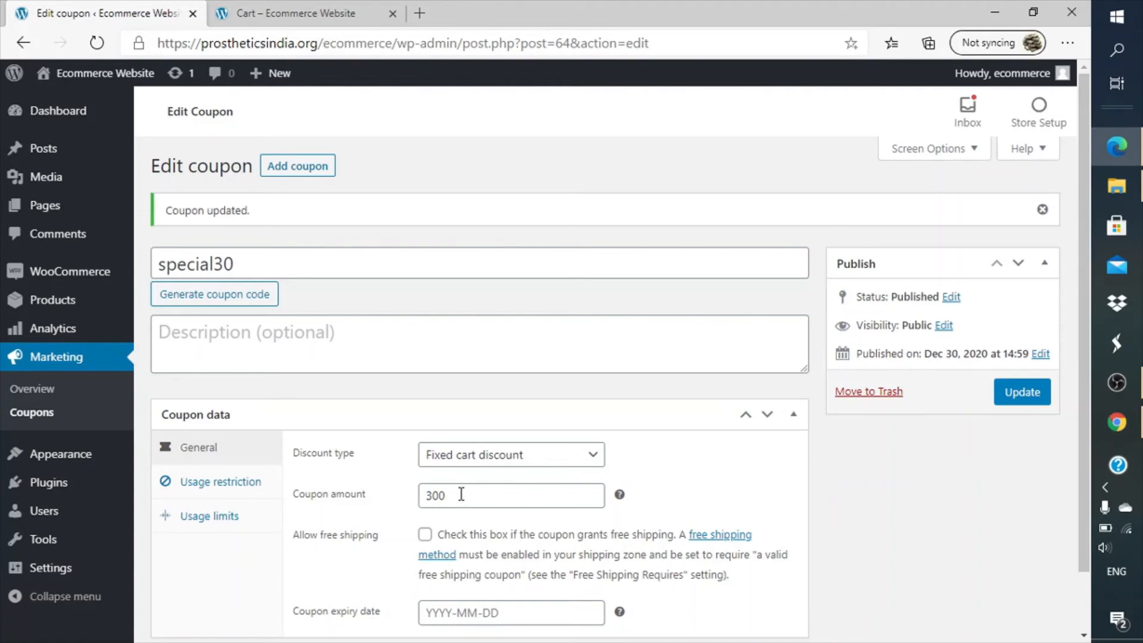
# - Reload the cart page and check the special30 deduction in the cart totals
pyautogui.click(318, 23)
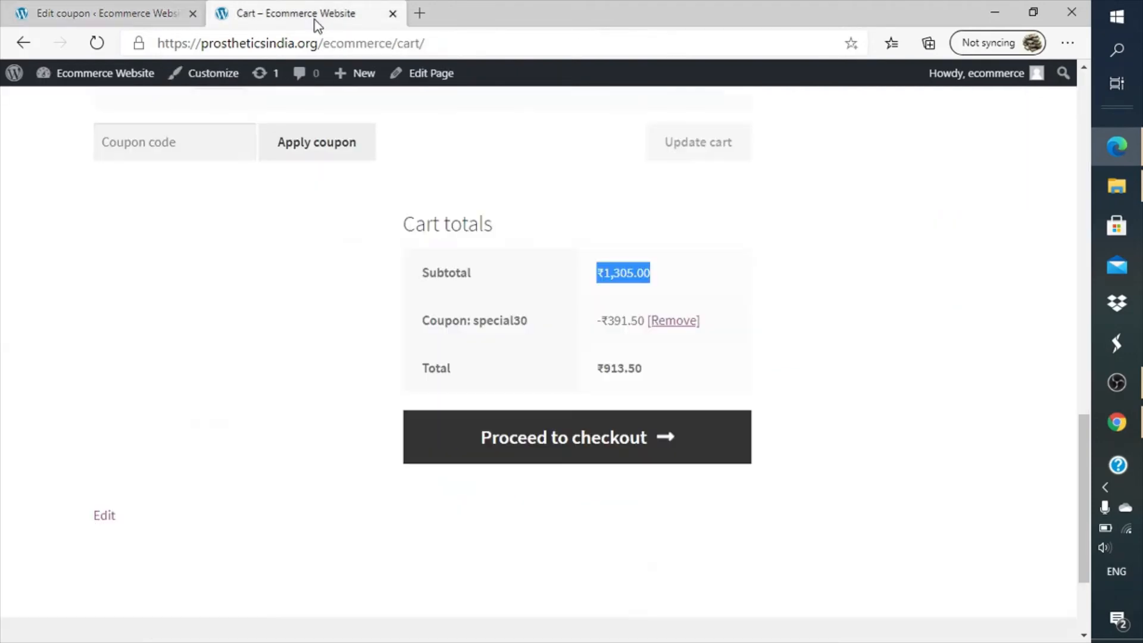
pyautogui.click(95, 44)
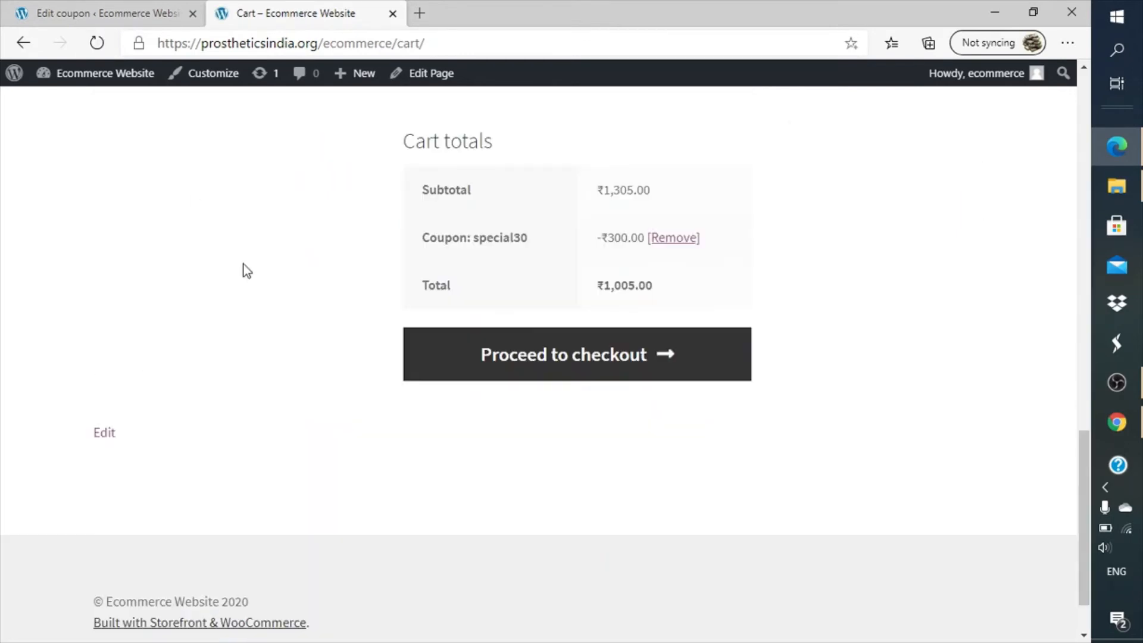
pyautogui.doubleClick(625, 238)
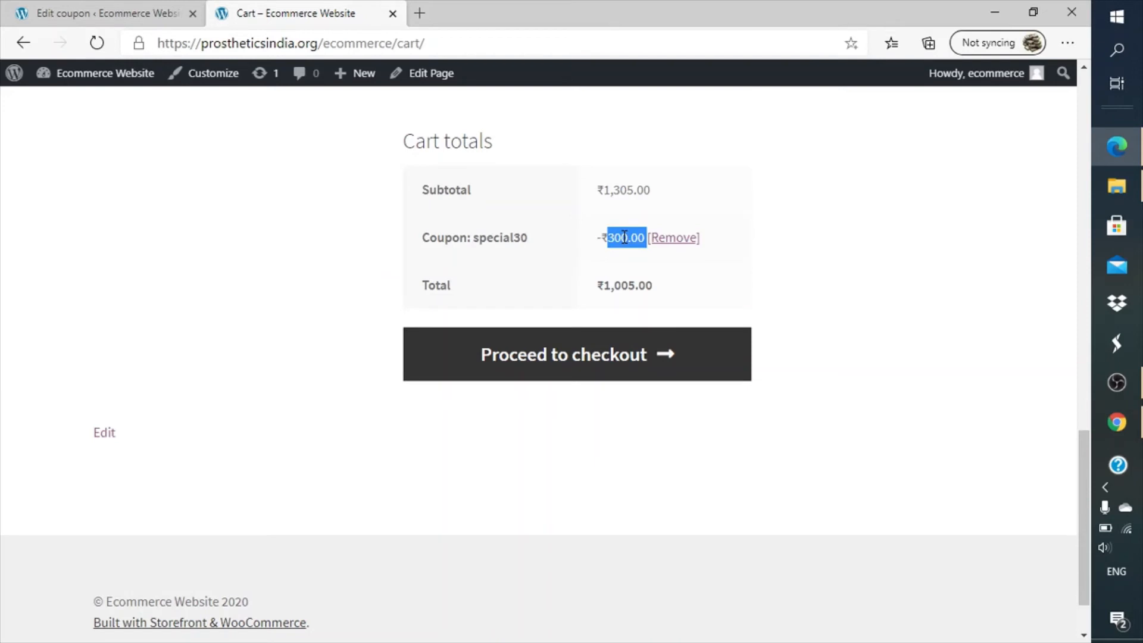
pyautogui.scroll(1, 624, 237)
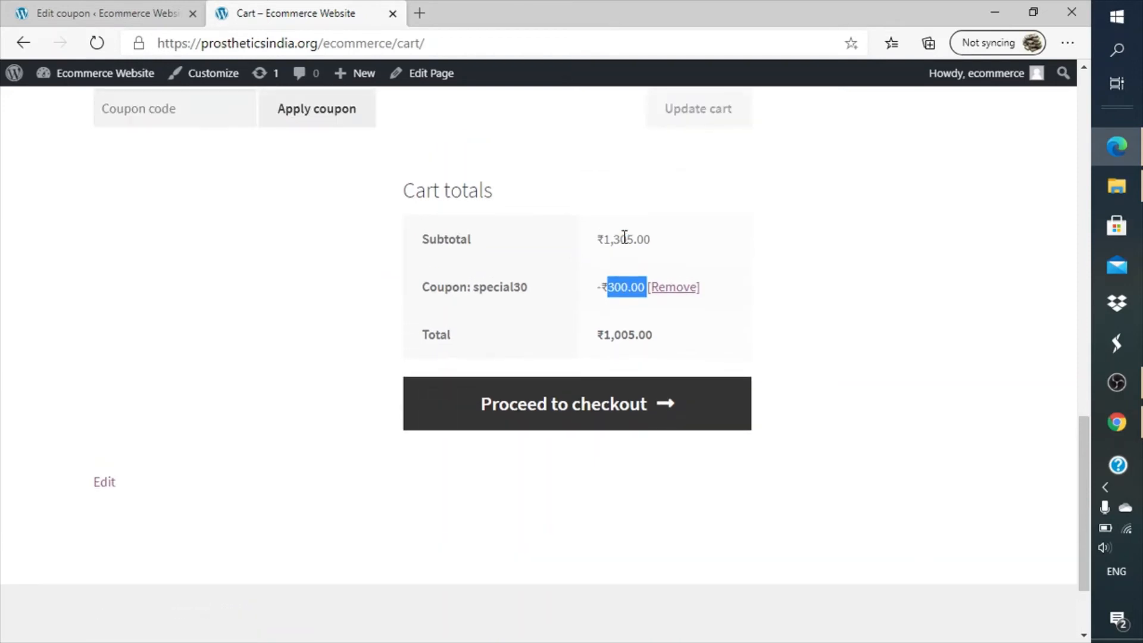
pyautogui.scroll(7, 625, 237)
pyautogui.scroll(-8, 624, 238)
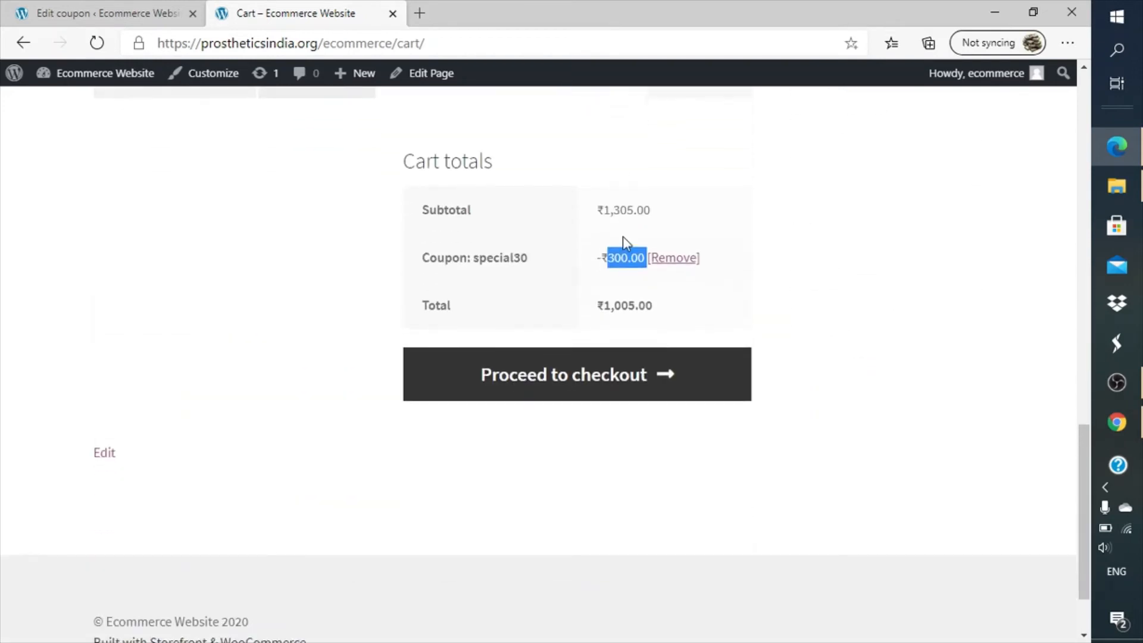
# - Rename the coupon code to special300 and update the coupon
pyautogui.click(159, 7)
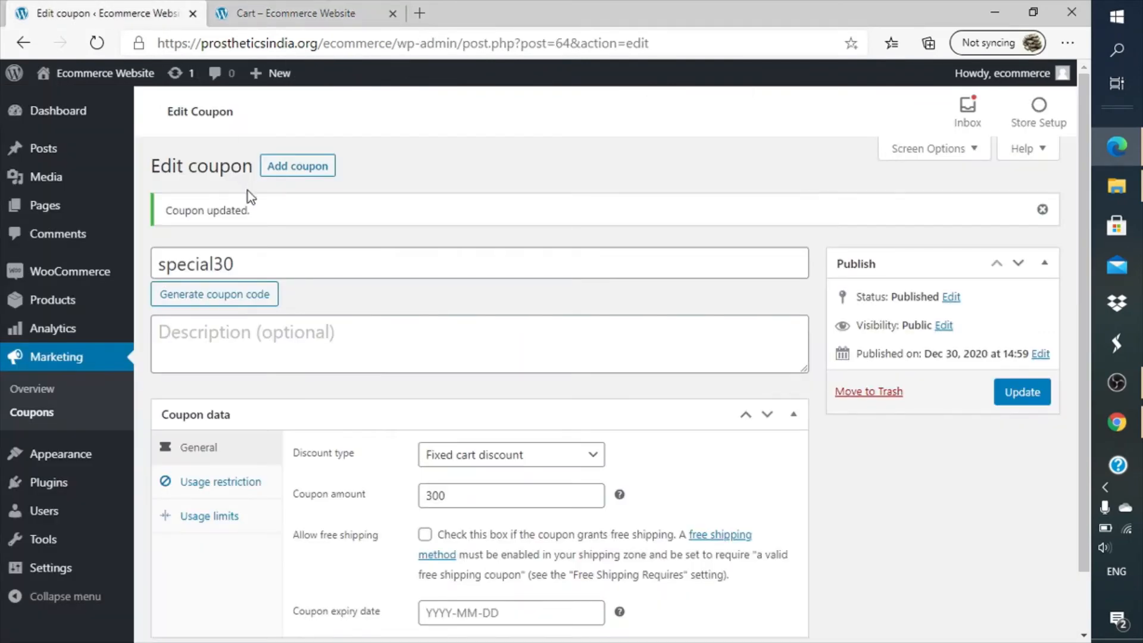
pyautogui.click(277, 274)
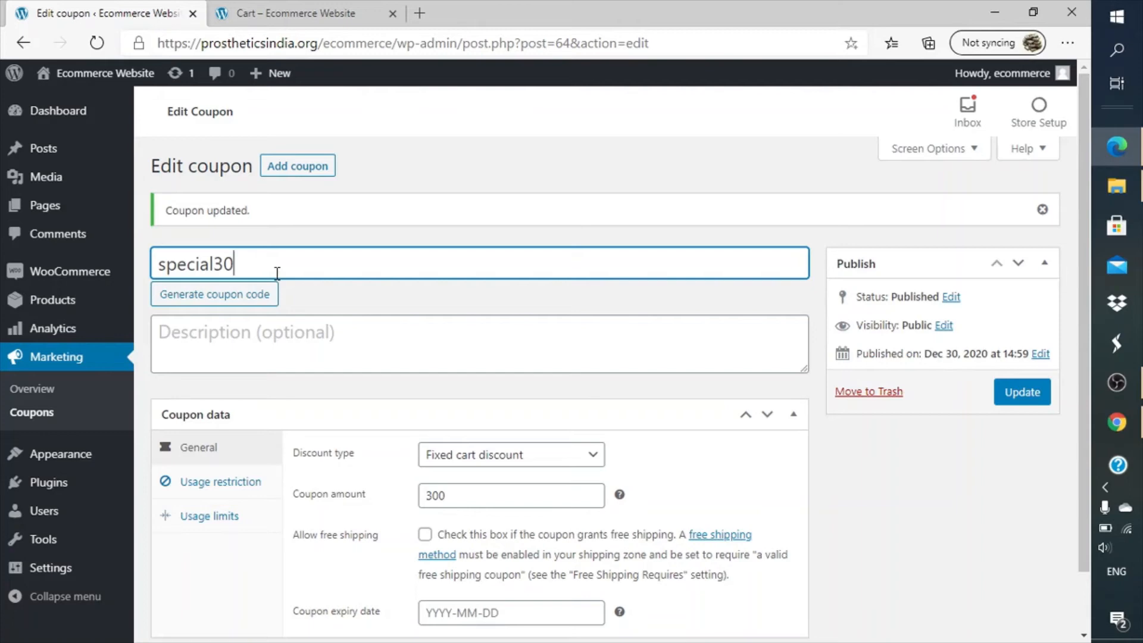
pyautogui.write('0')
pyautogui.click(1036, 394)
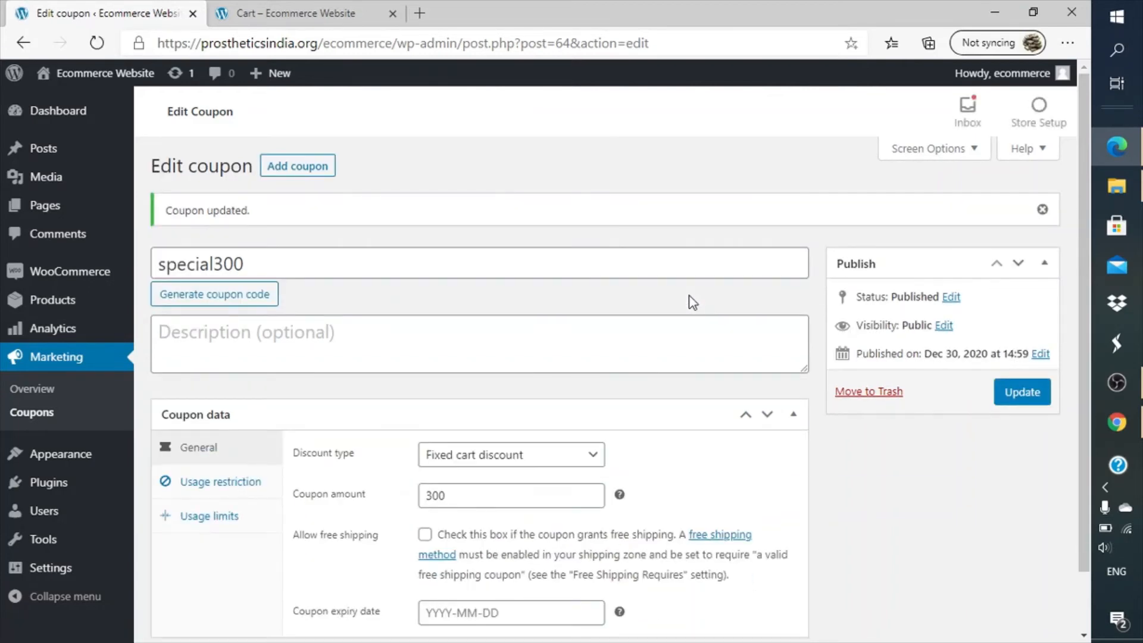
# - Reload the cart page and check the cart totals and the notice about the old coupon code
pyautogui.click(374, 12)
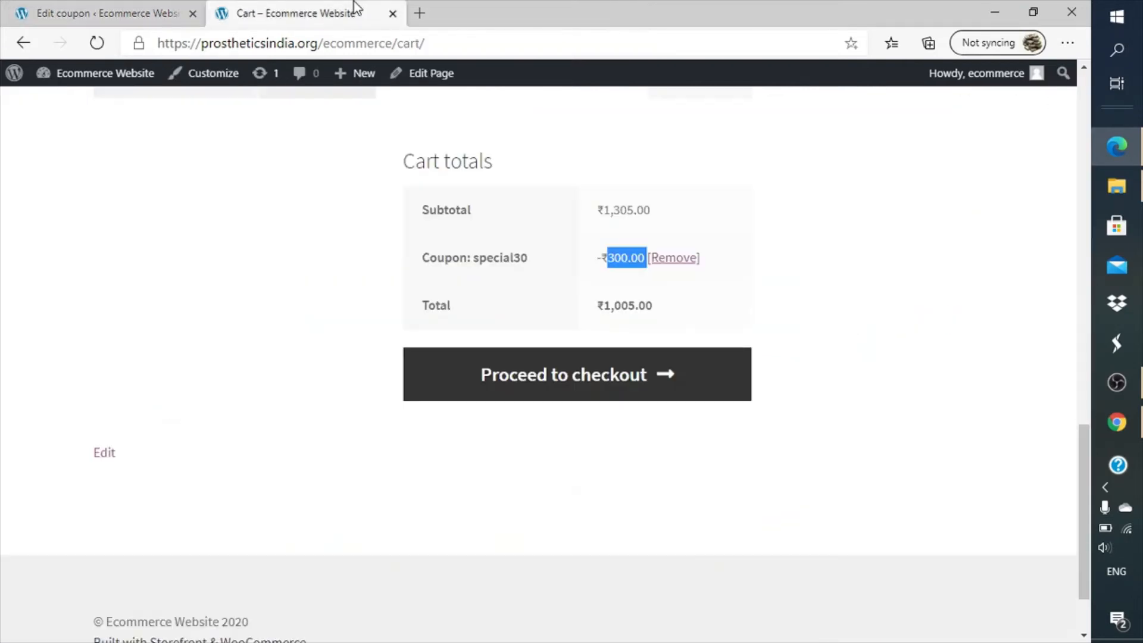
pyautogui.click(97, 51)
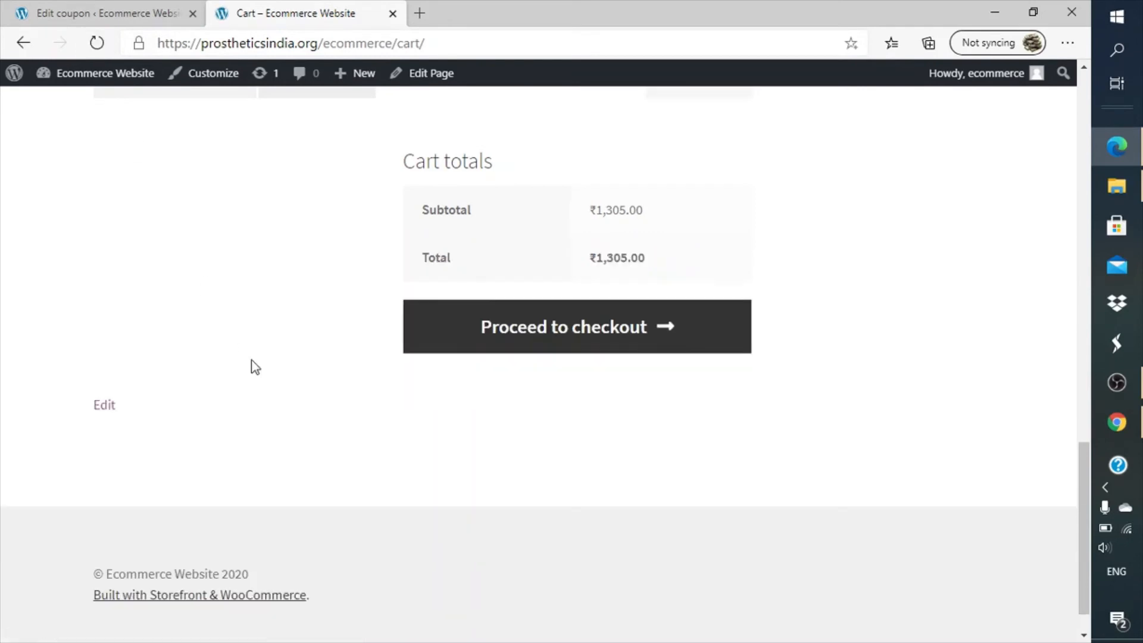
pyautogui.scroll(15, 255, 366)
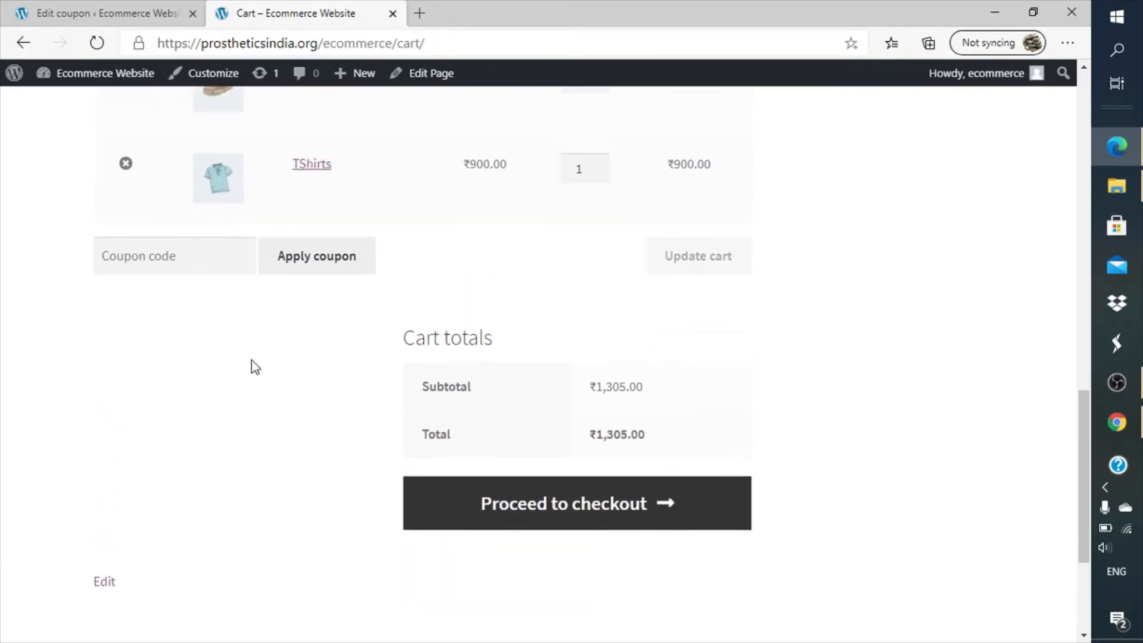
pyautogui.scroll(3, 255, 367)
pyautogui.scroll(-4, 255, 367)
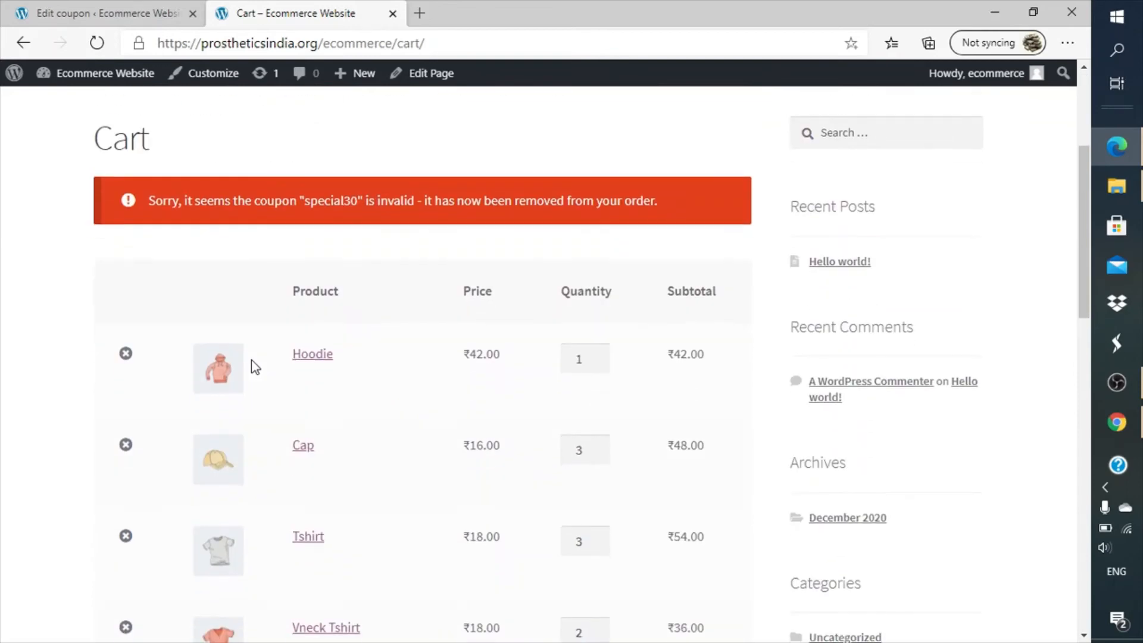
pyautogui.scroll(2, 255, 367)
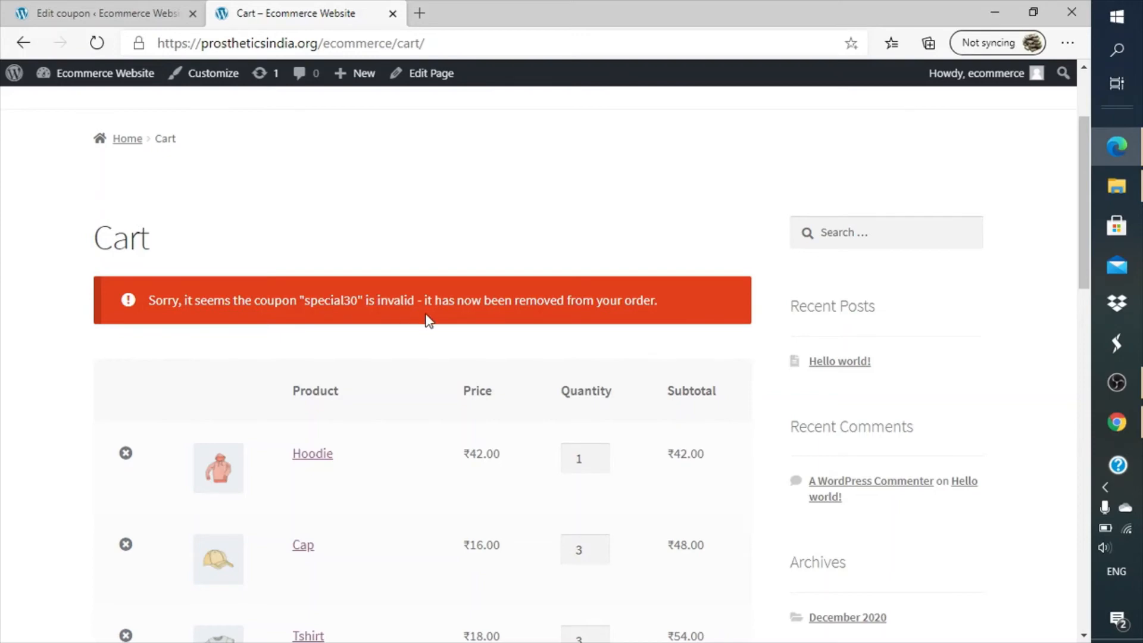
# - Apply the coupon code special300 to the cart and check the deduction in the cart totals
pyautogui.scroll(-14, 427, 320)
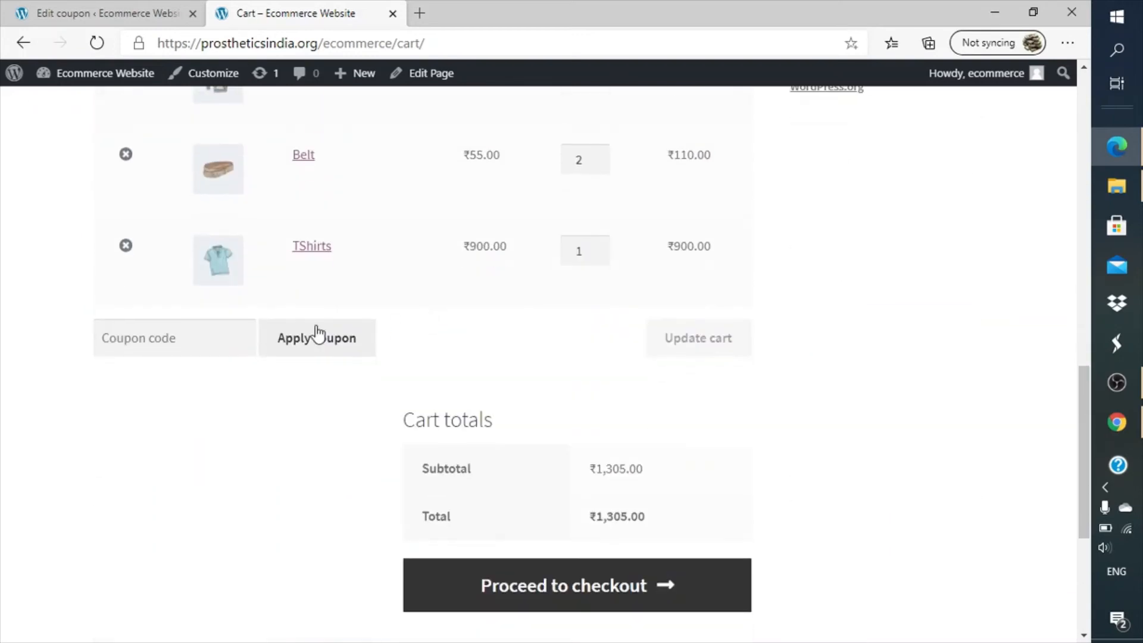
pyautogui.click(241, 338)
pyautogui.write('spe')
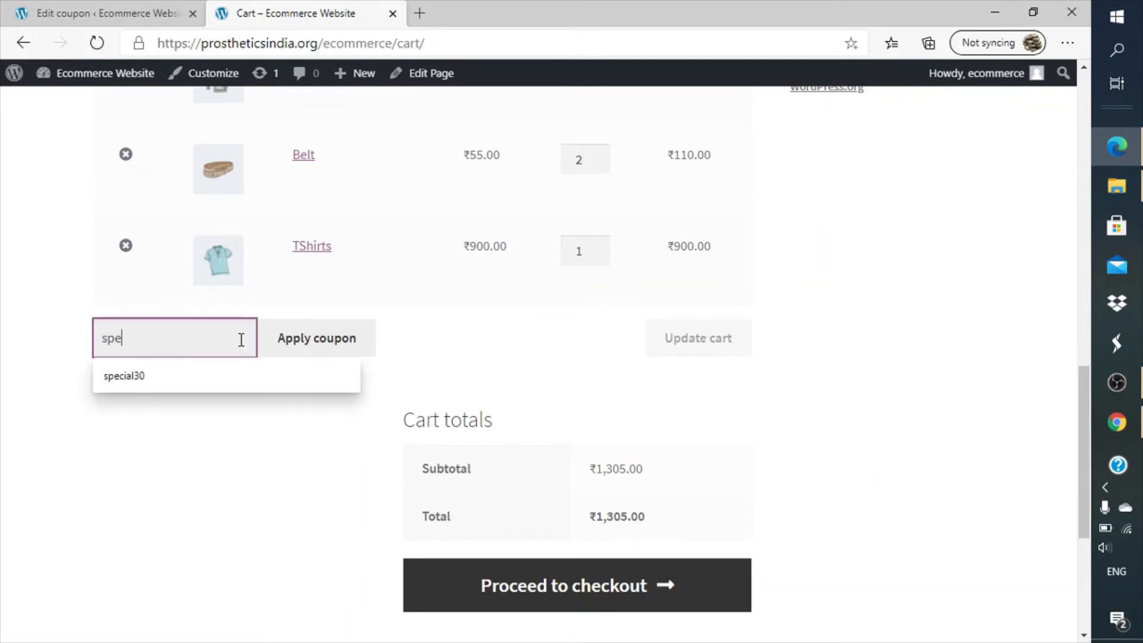
pyautogui.press('Down')
pyautogui.press('Return')
pyautogui.write('00')
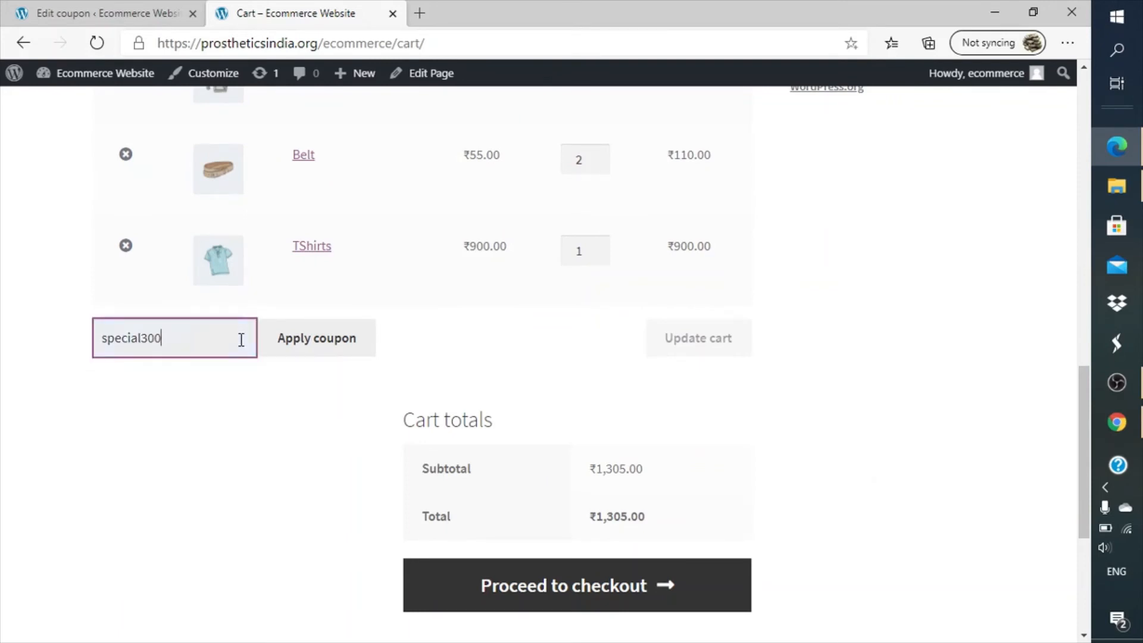
pyautogui.click(298, 348)
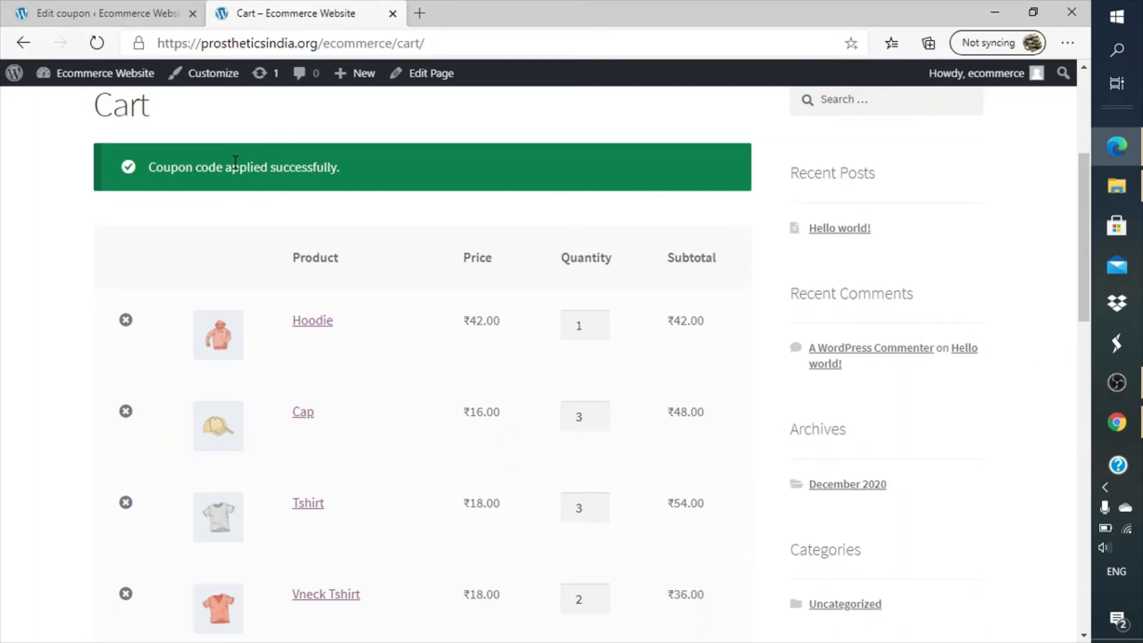
pyautogui.scroll(-15, 470, 385)
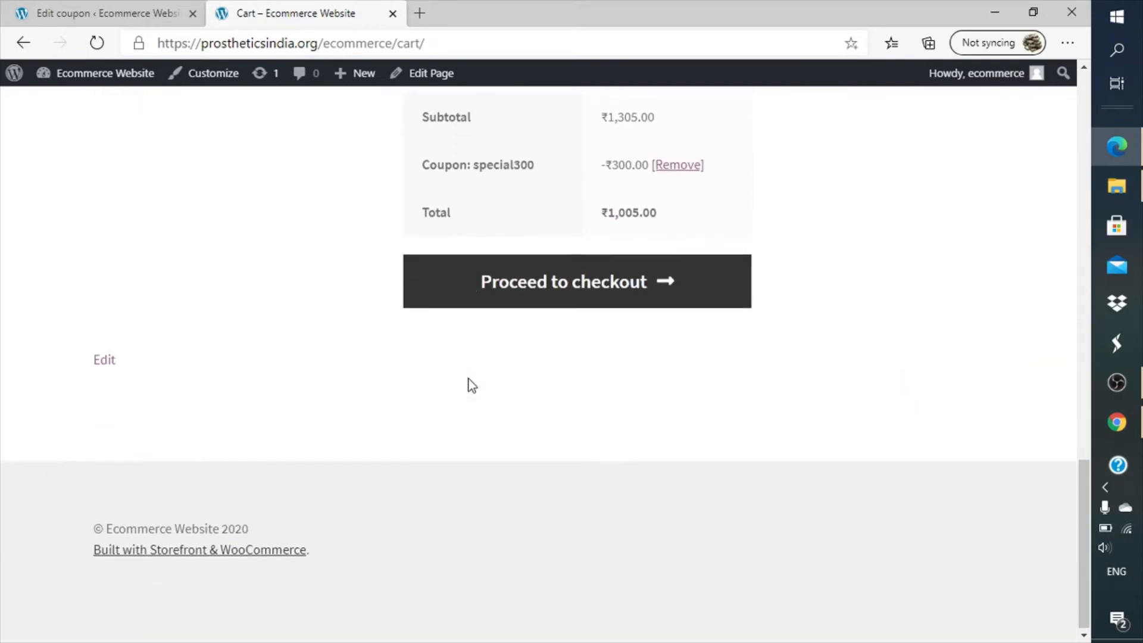
# - Return to the special300 coupon and change its discount type to Fixed product discount
pyautogui.scroll(3, 469, 385)
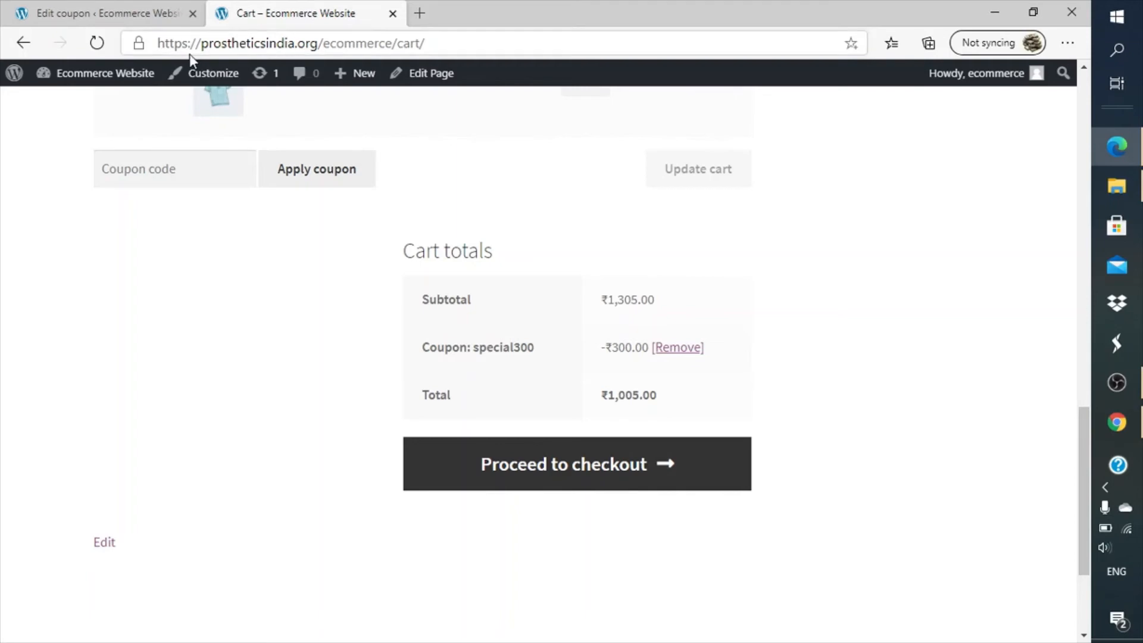
pyautogui.click(91, 6)
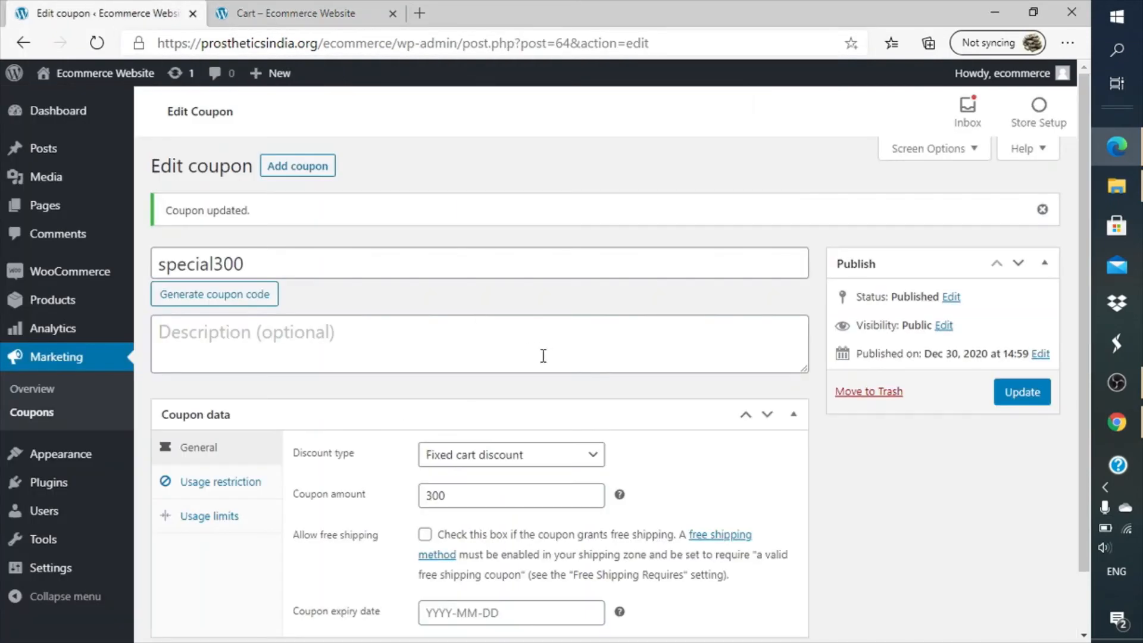
pyautogui.scroll(-1, 543, 355)
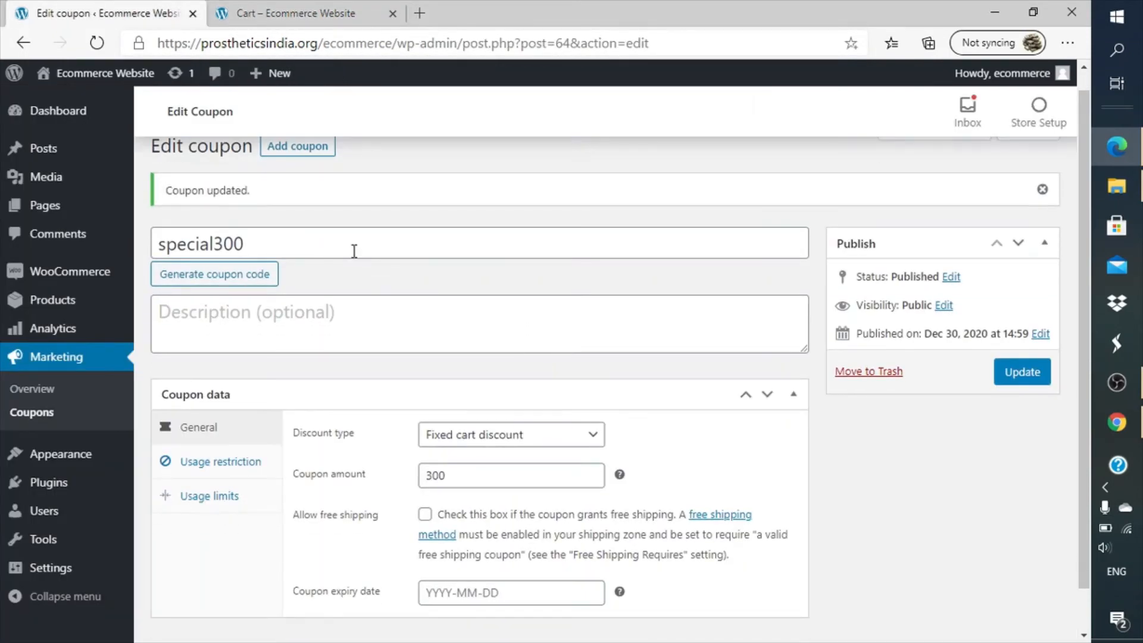
pyautogui.click(556, 433)
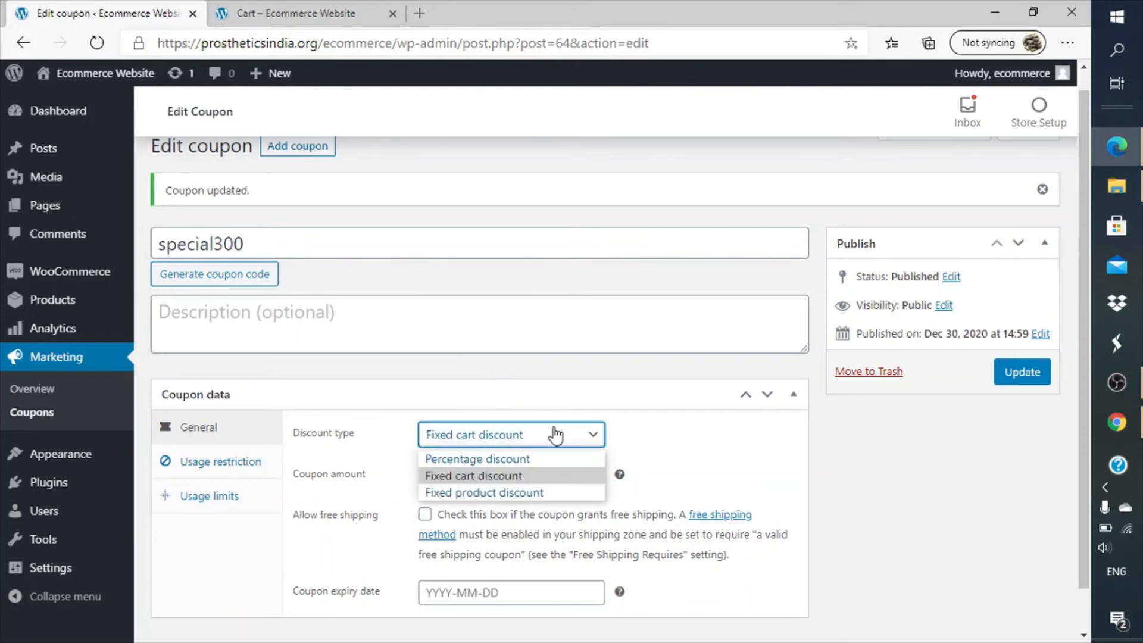
pyautogui.click(539, 494)
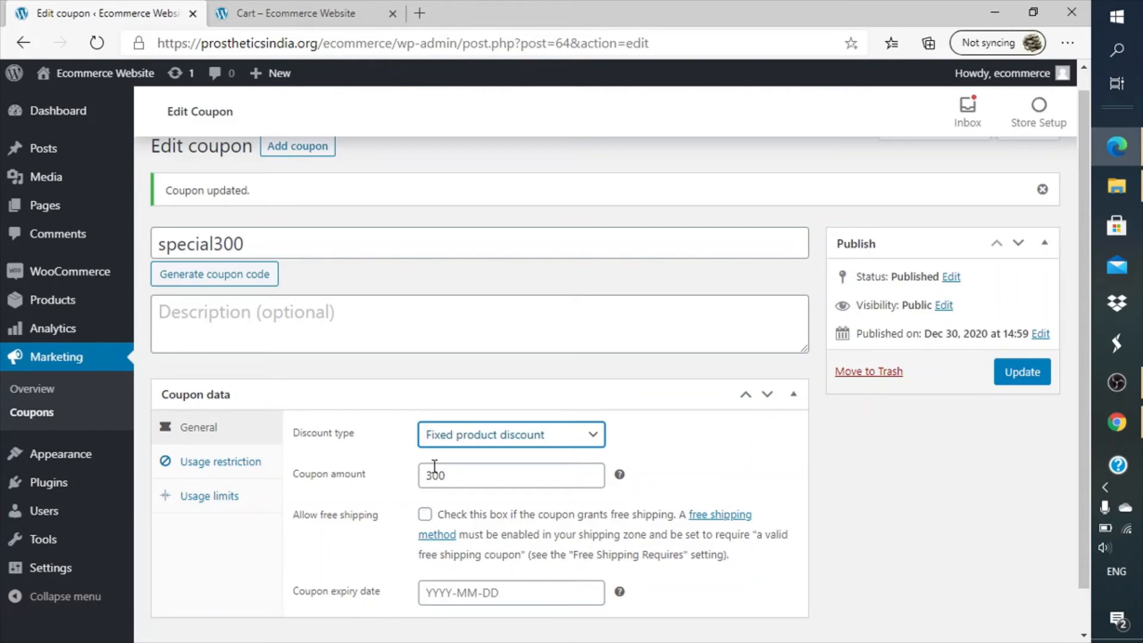
# - Restrict the coupon's usage to the product Tshirt (#38), update the coupon and check the saved restriction
pyautogui.click(248, 470)
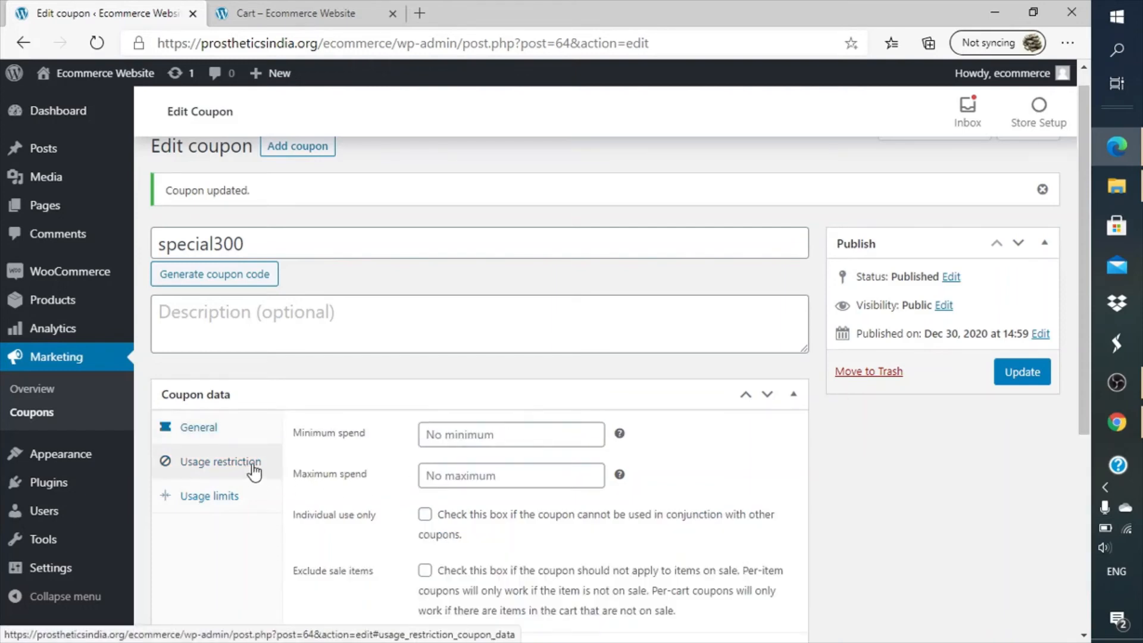
pyautogui.scroll(-3, 356, 516)
pyautogui.scroll(-1, 355, 516)
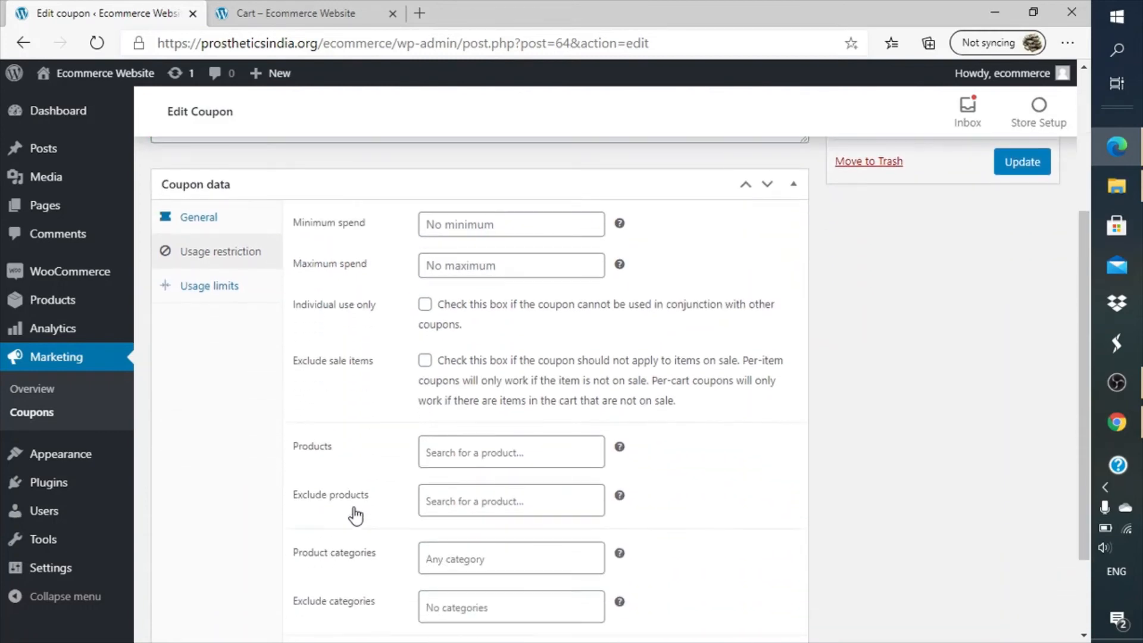
pyautogui.click(458, 468)
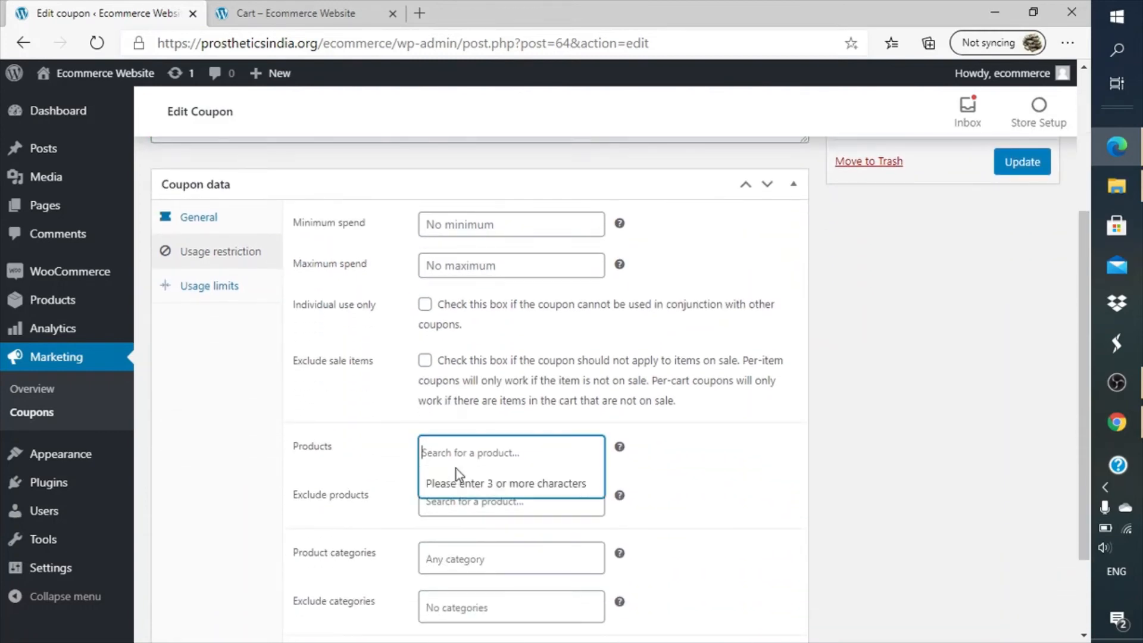
pyautogui.write('tshi')
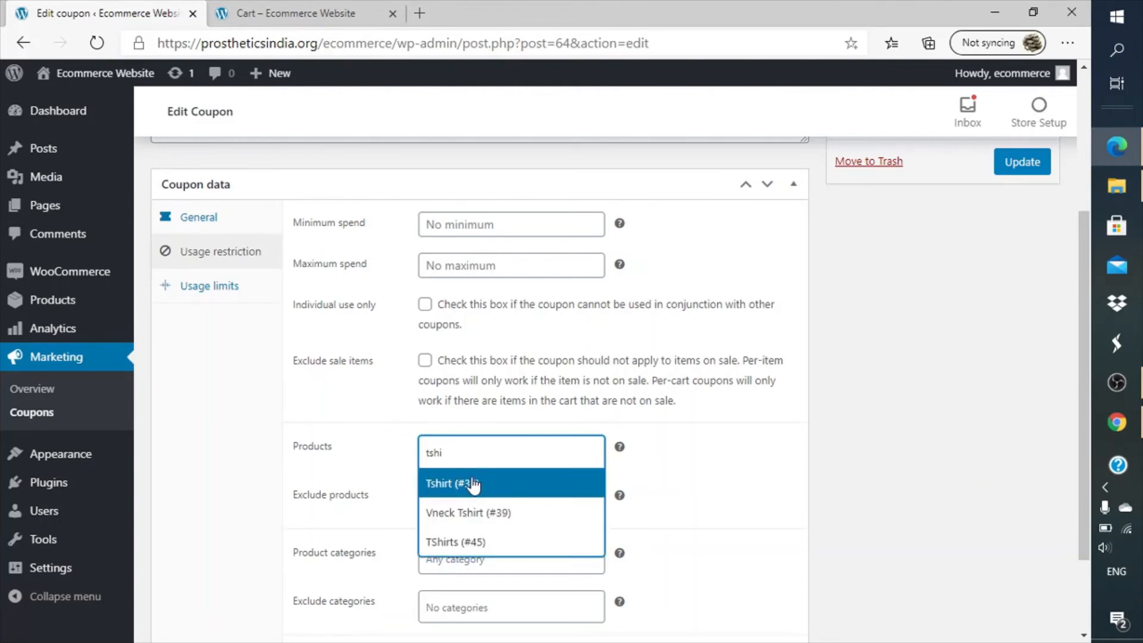
pyautogui.click(479, 487)
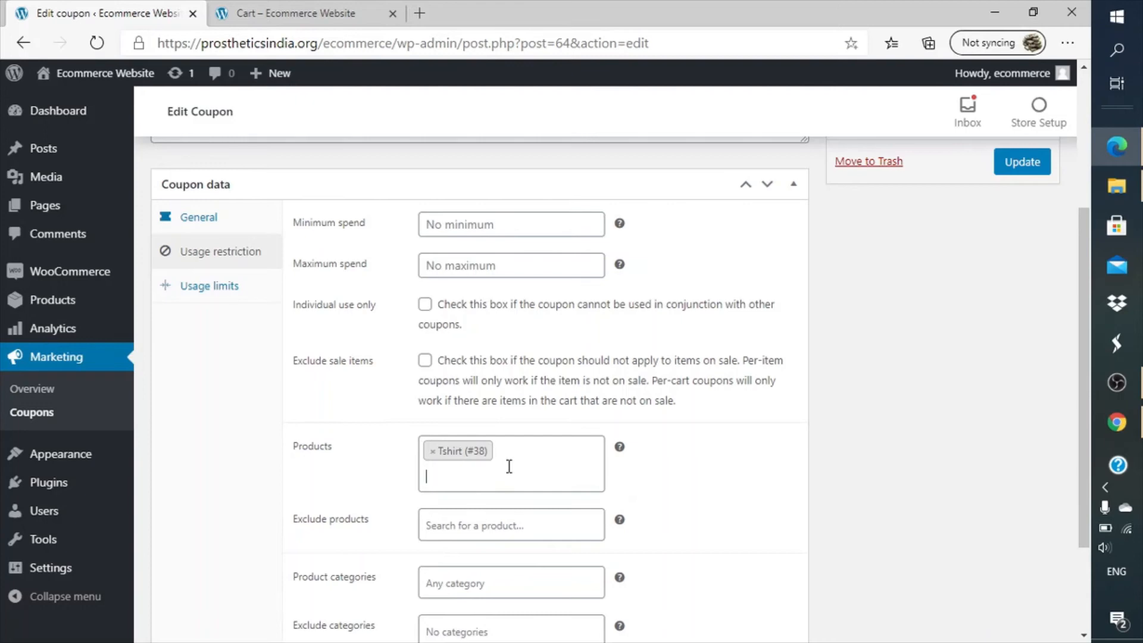
pyautogui.scroll(2, 919, 341)
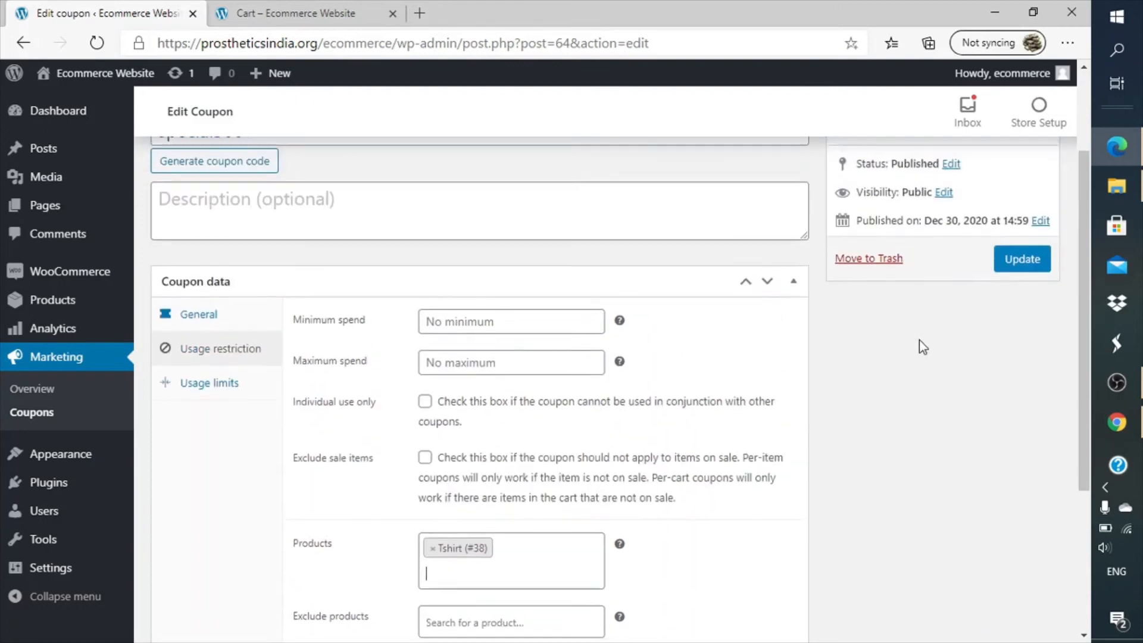
pyautogui.click(1021, 261)
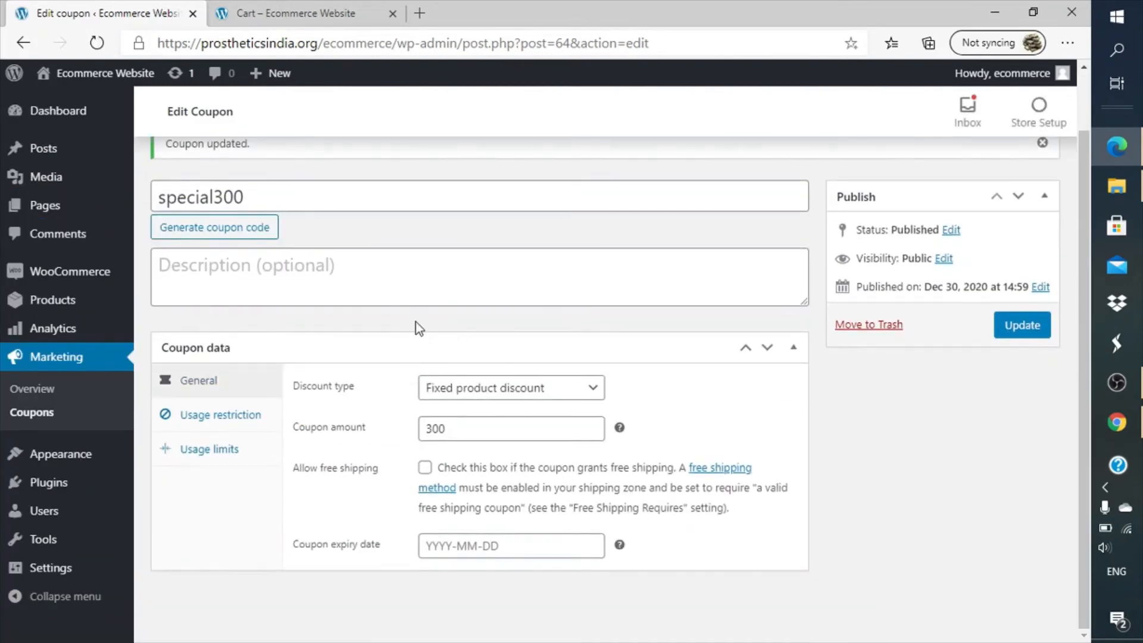
pyautogui.click(221, 415)
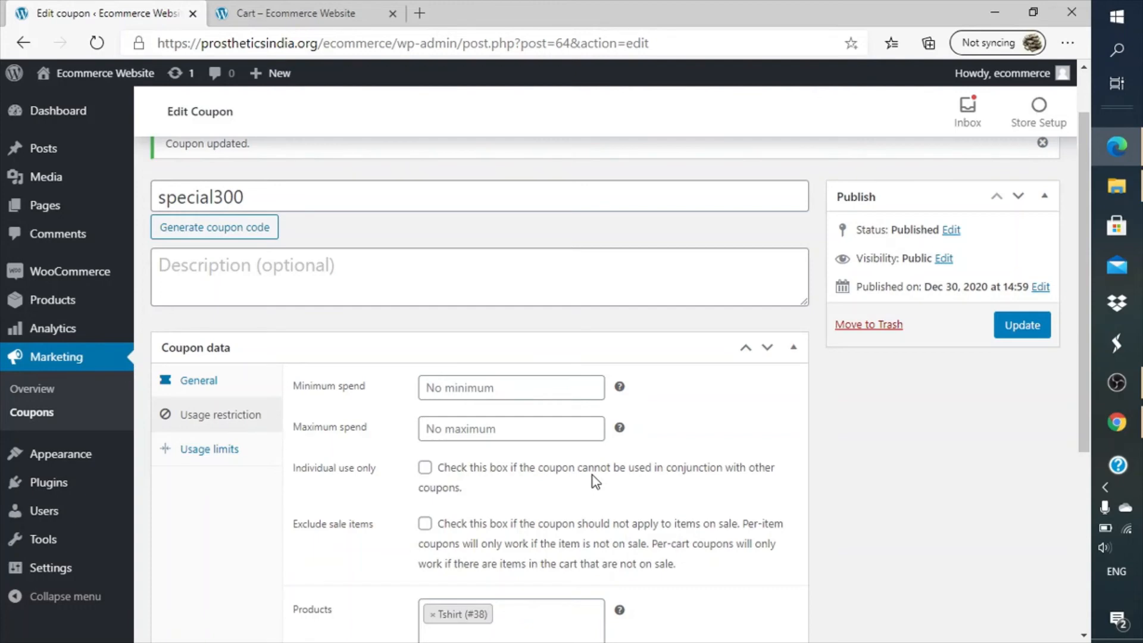
# - Remove the Hoodie, Cap, Tshirt, Vneck Tshirt, Hoodie with Logo, Hoodie with Pocket and Belt from the cart, keeping only TShirts
pyautogui.click(267, 11)
pyautogui.scroll(10, 366, 274)
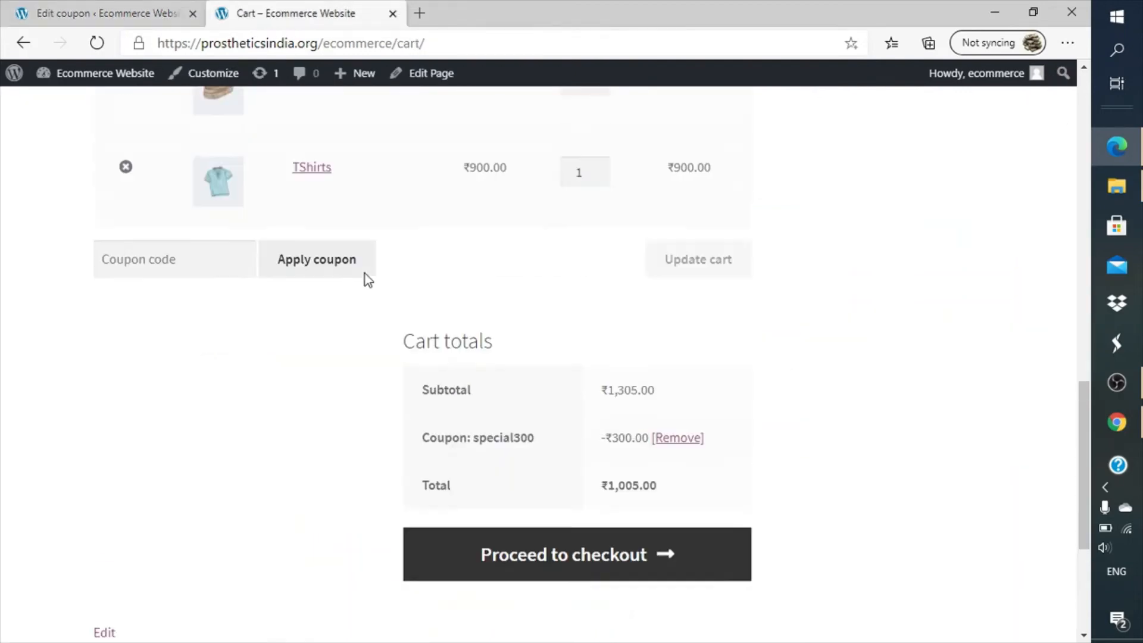
pyautogui.scroll(-5, 365, 276)
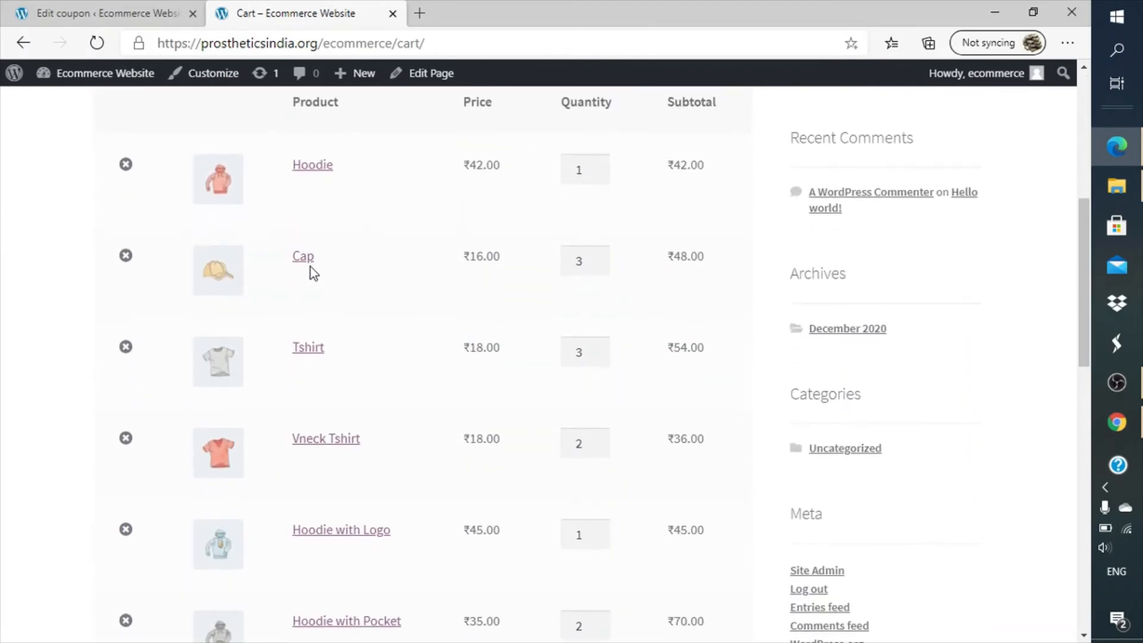
pyautogui.click(124, 165)
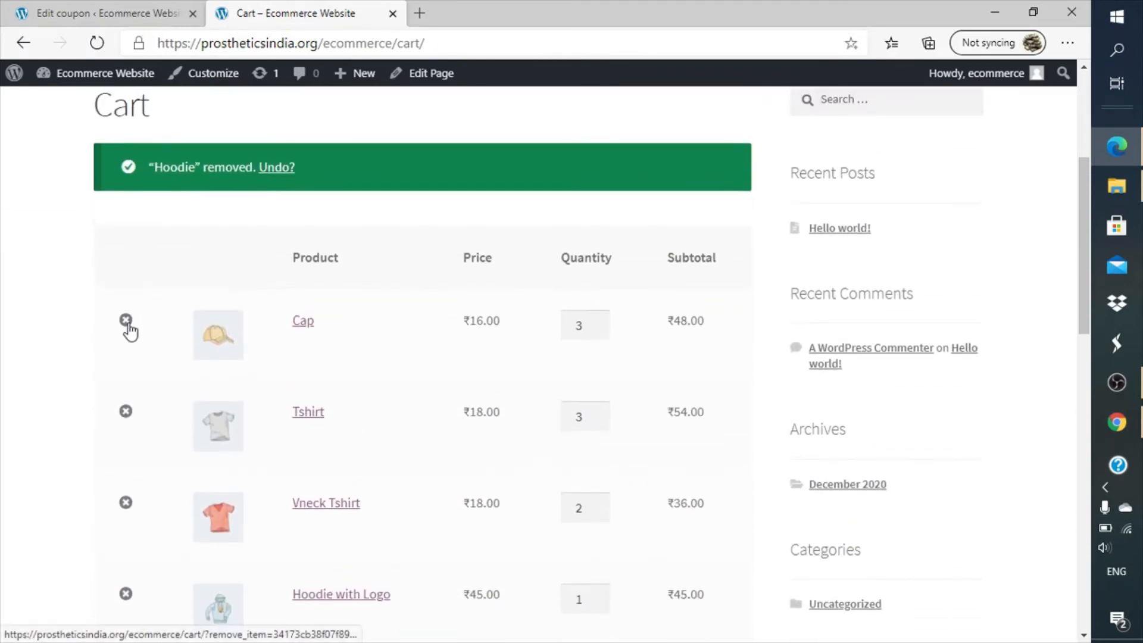
pyautogui.click(126, 322)
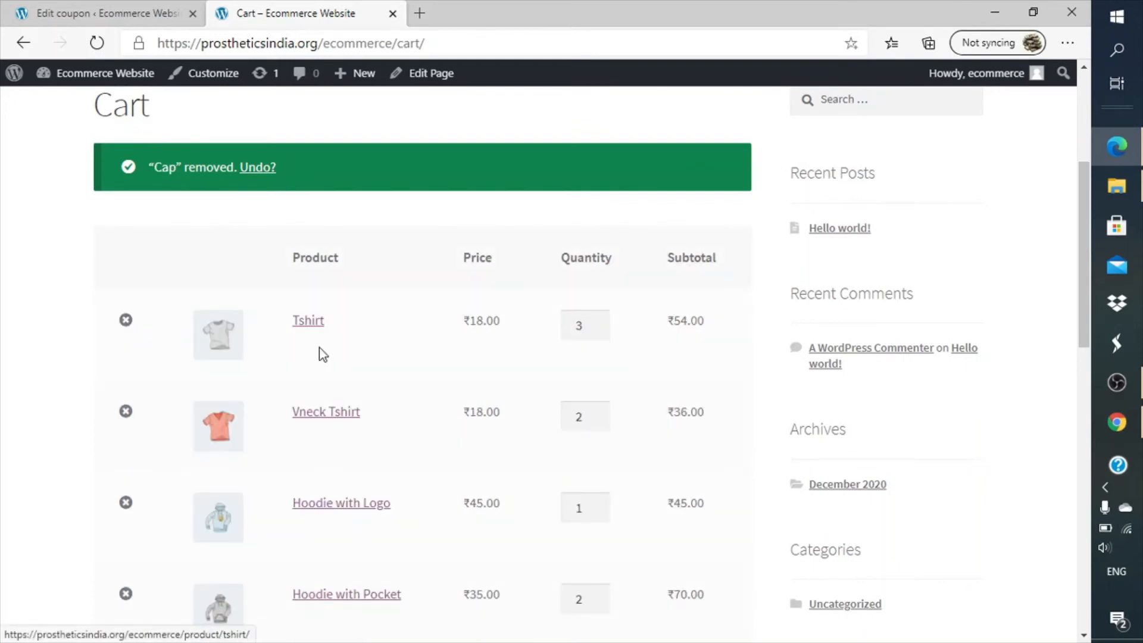
pyautogui.click(124, 317)
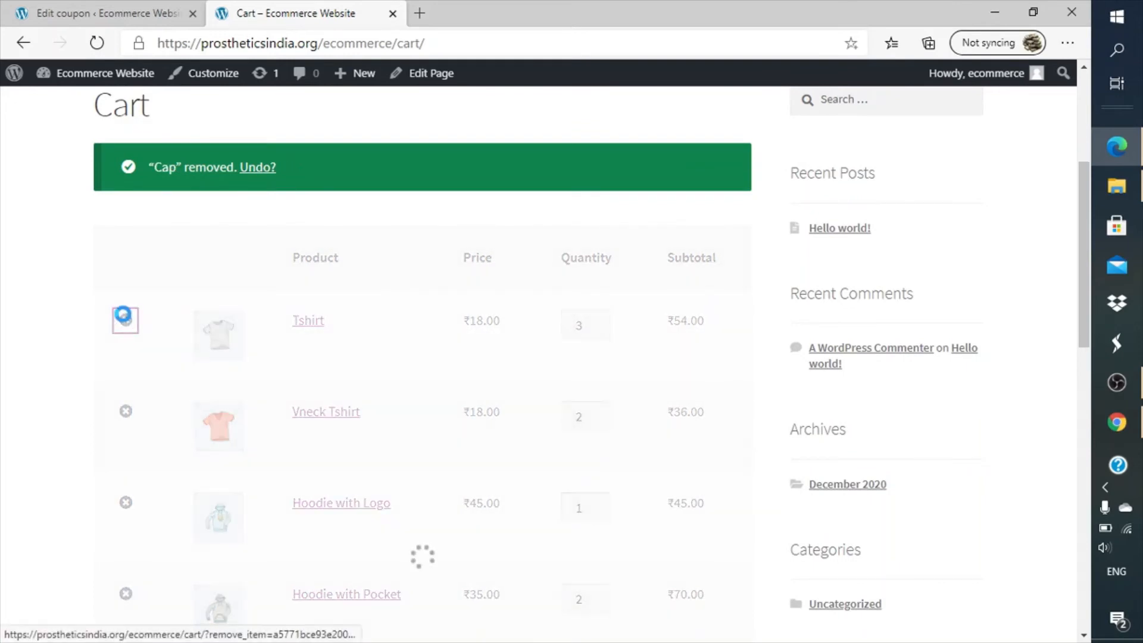
pyautogui.click(126, 404)
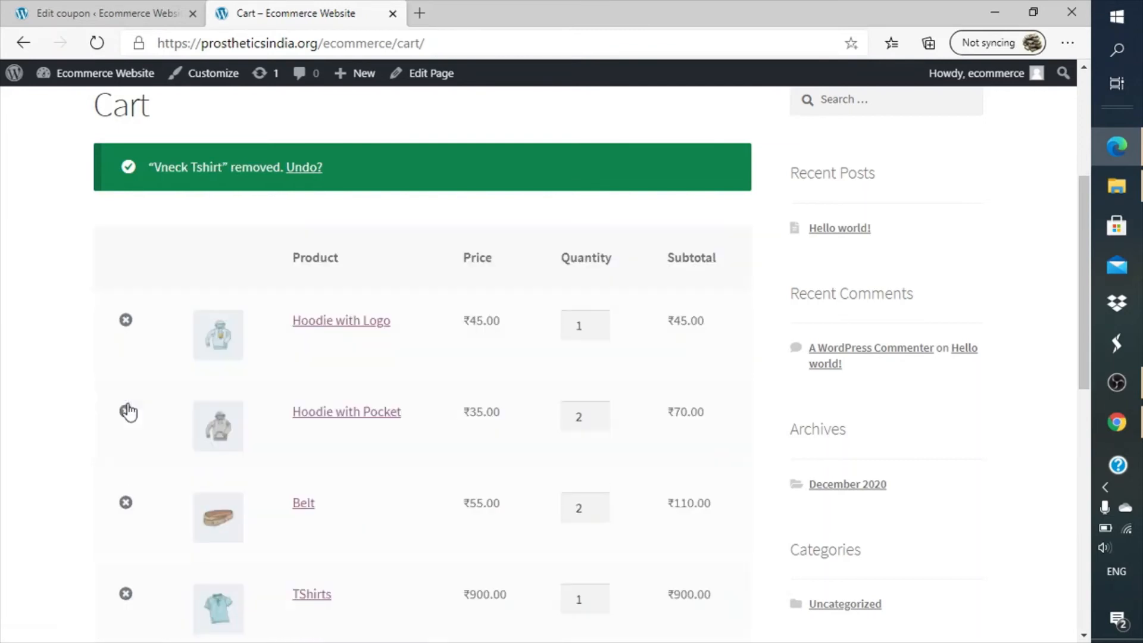
pyautogui.click(126, 320)
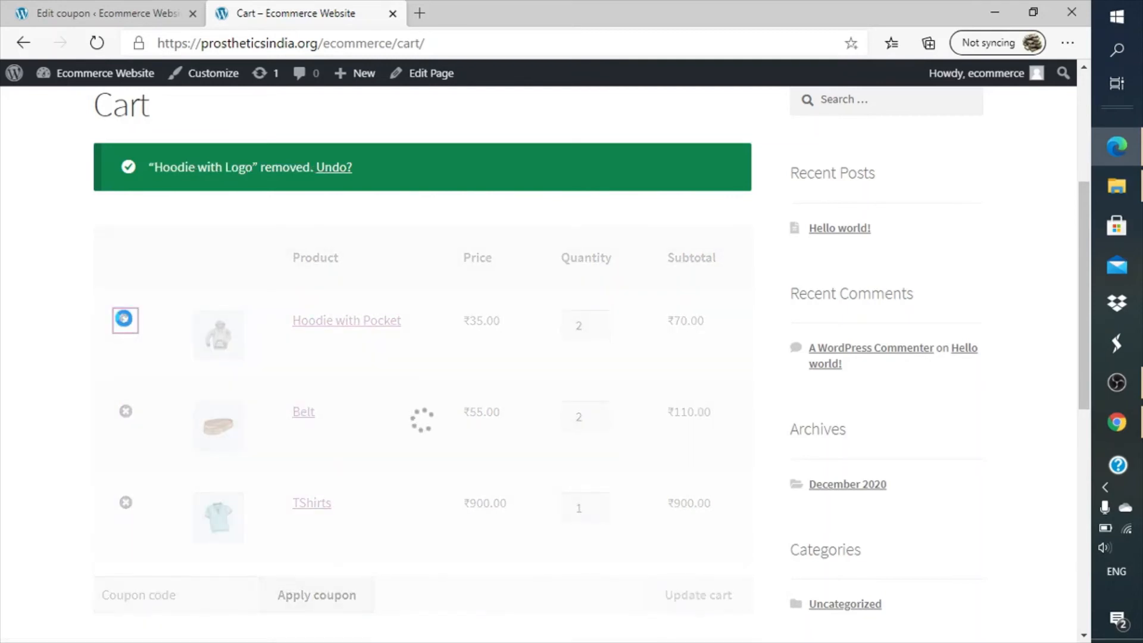
pyautogui.click(126, 322)
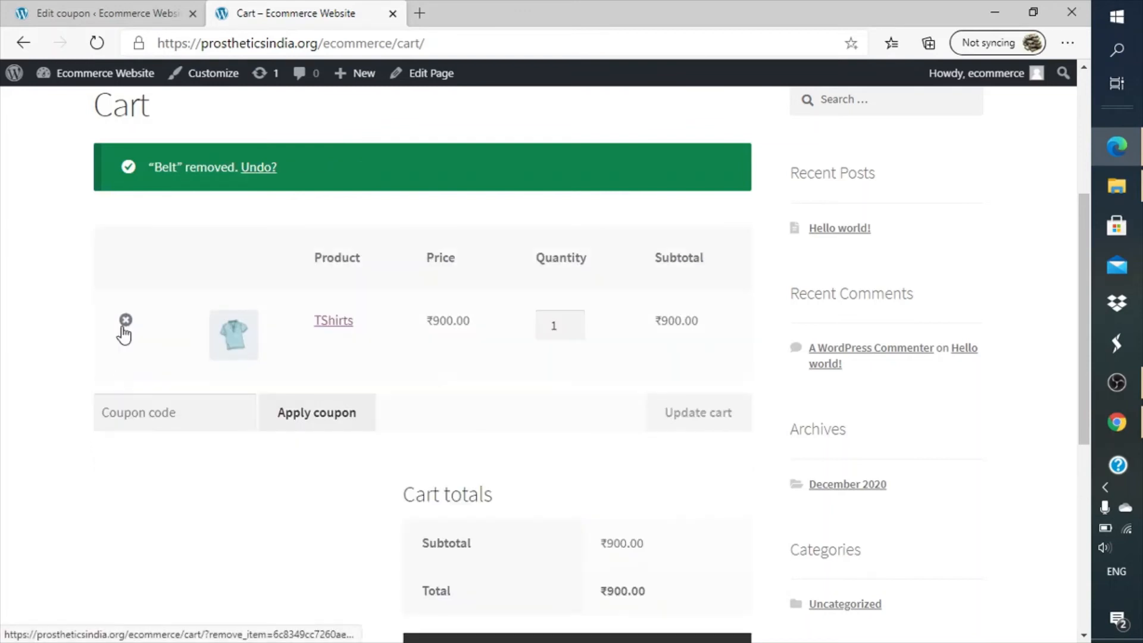
# - Open the TShirts product page from the cart in a new tab and look through its details
pyautogui.rightClick(320, 325)
pyautogui.click(356, 336)
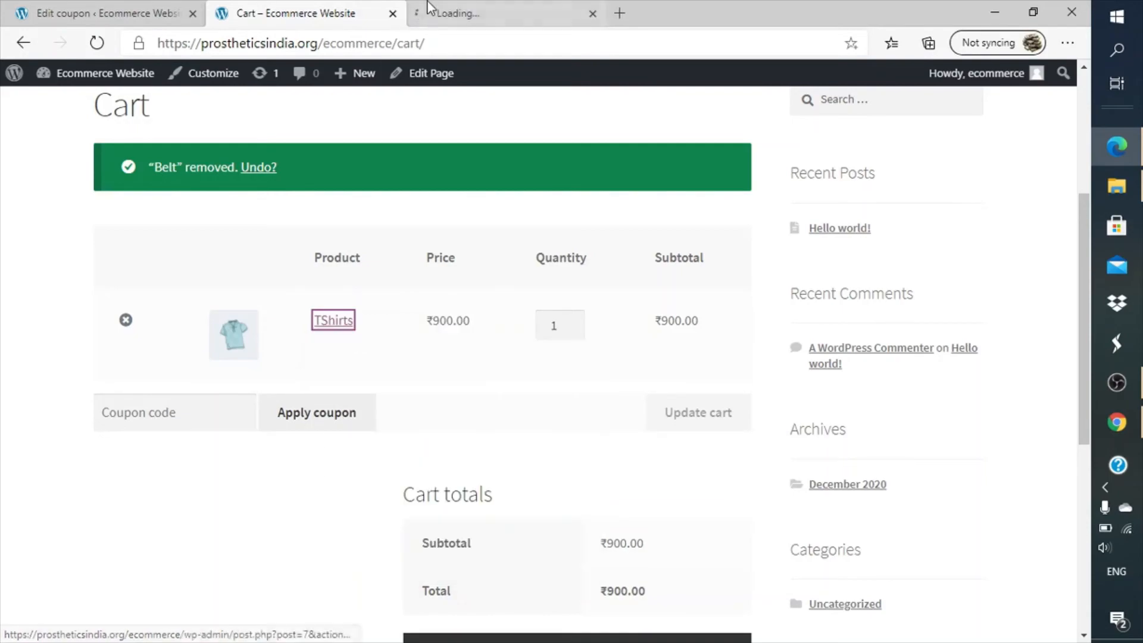
pyautogui.click(428, 5)
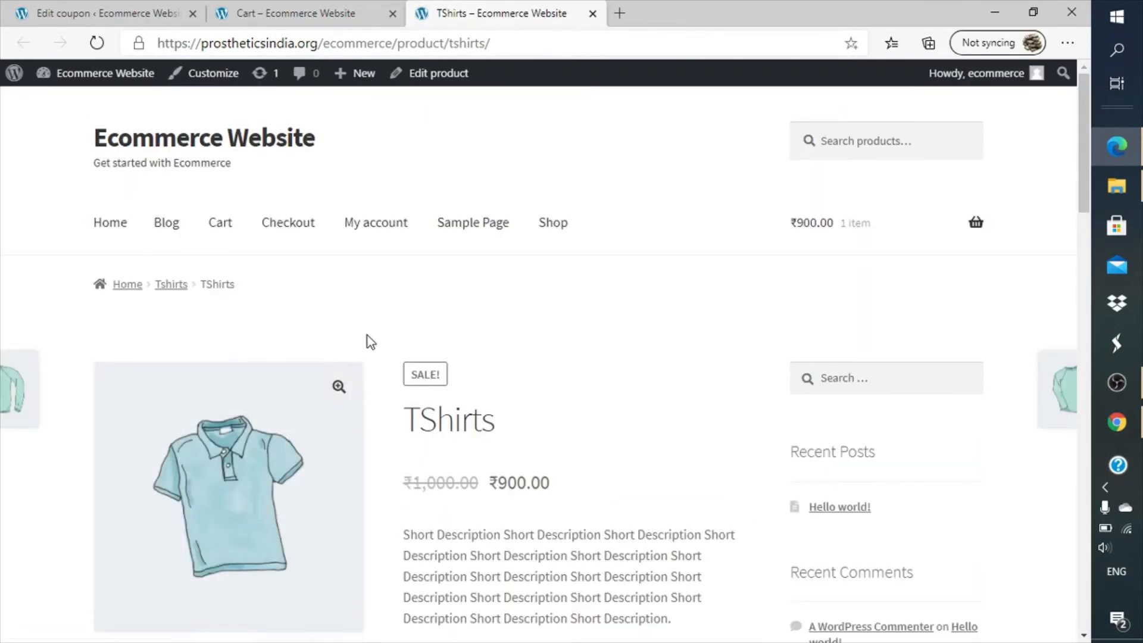
pyautogui.scroll(-10, 370, 336)
pyautogui.scroll(9, 370, 304)
pyautogui.scroll(-10, 369, 301)
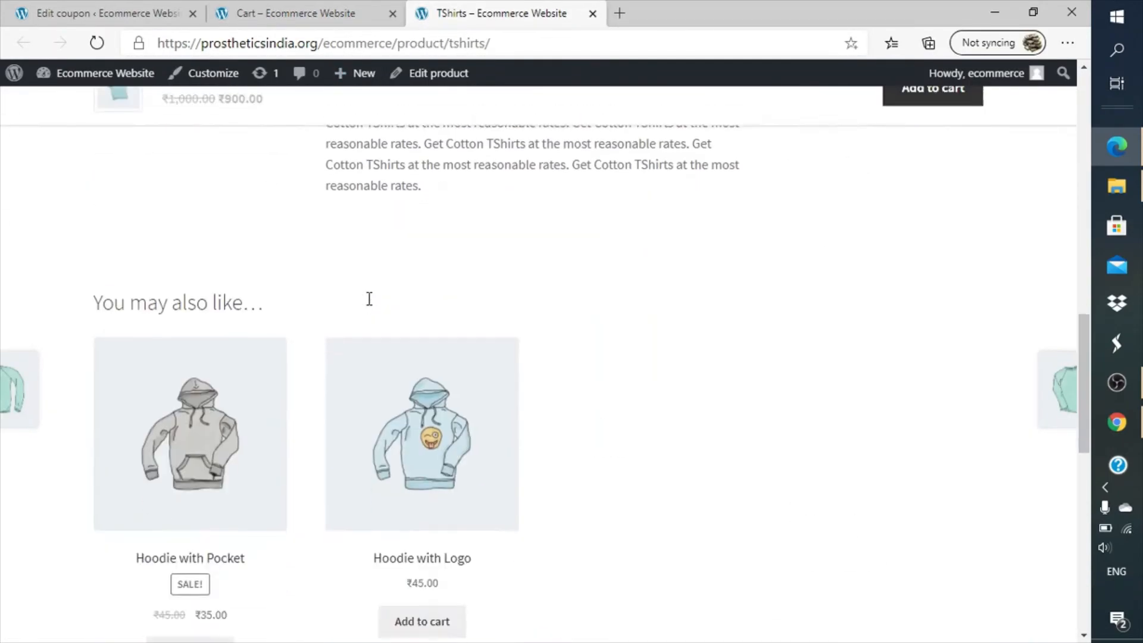
pyautogui.scroll(7, 369, 301)
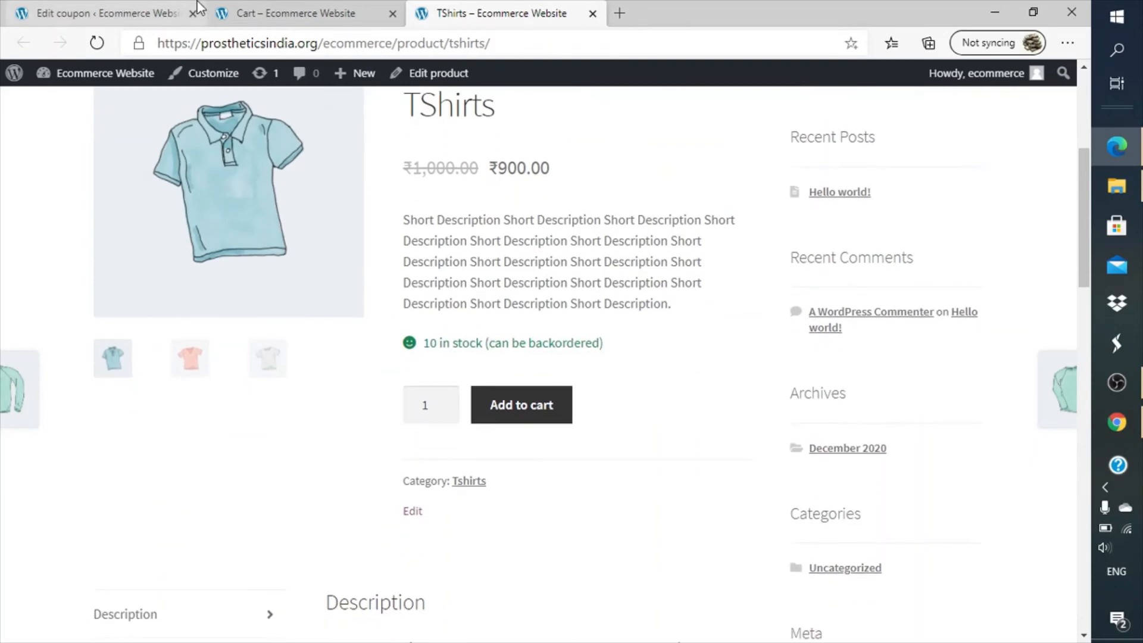
# - Replace Tshirt (#38) with TShirts (#45) in the coupon's allowed products
pyautogui.click(113, 10)
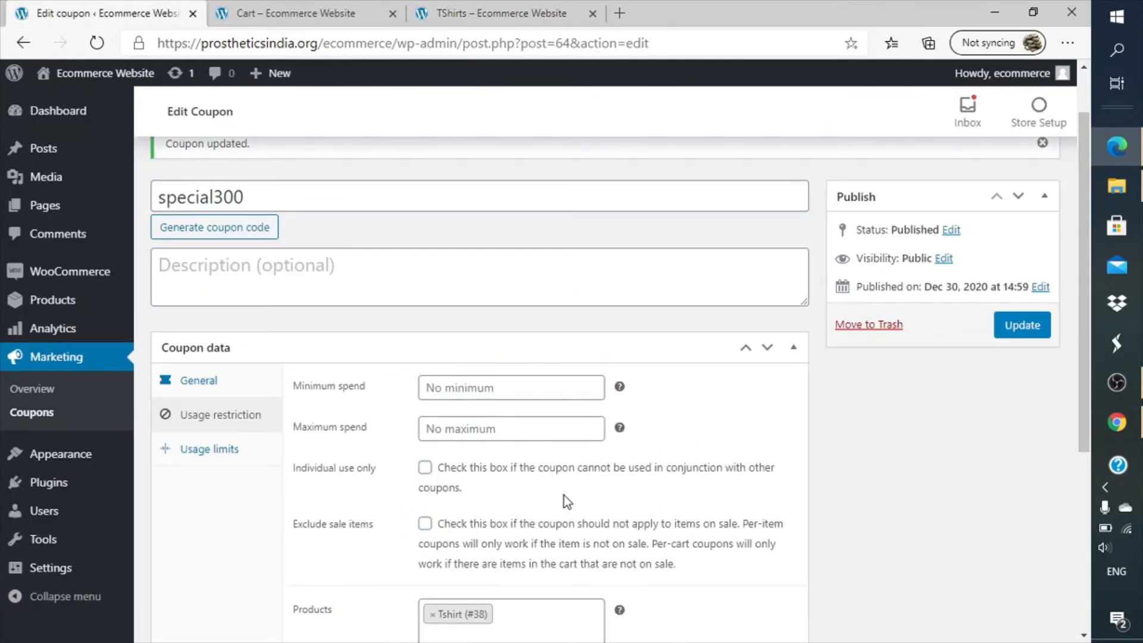
pyautogui.scroll(-4, 563, 496)
pyautogui.scroll(1, 564, 495)
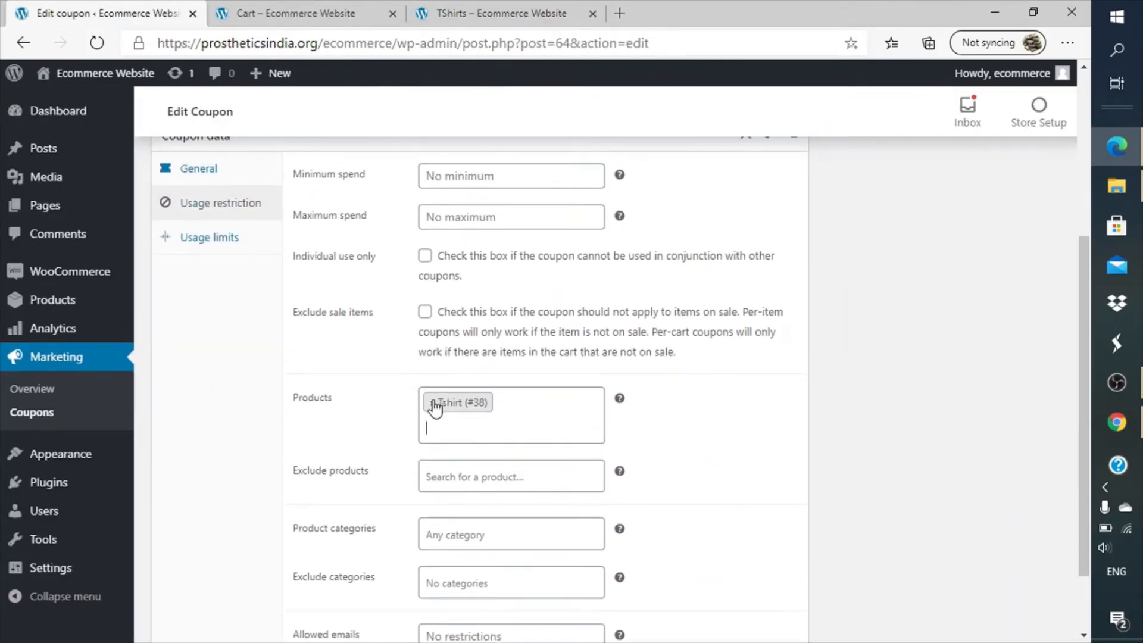
pyautogui.click(433, 402)
pyautogui.write('Th')
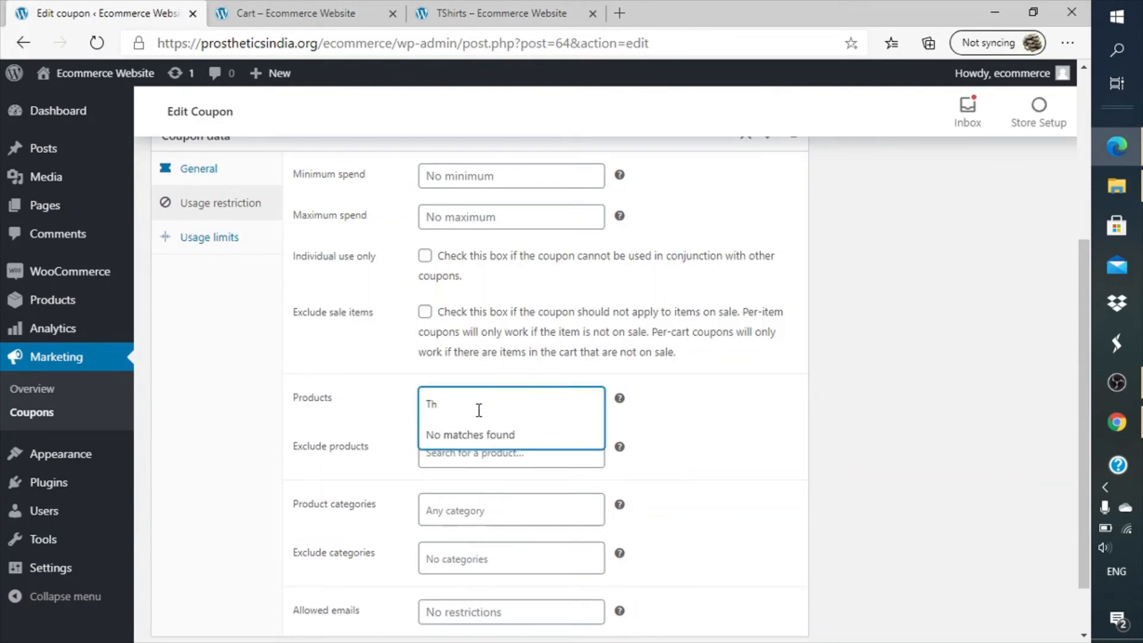
pyautogui.press('BackSpace')
pyautogui.write('Shirts')
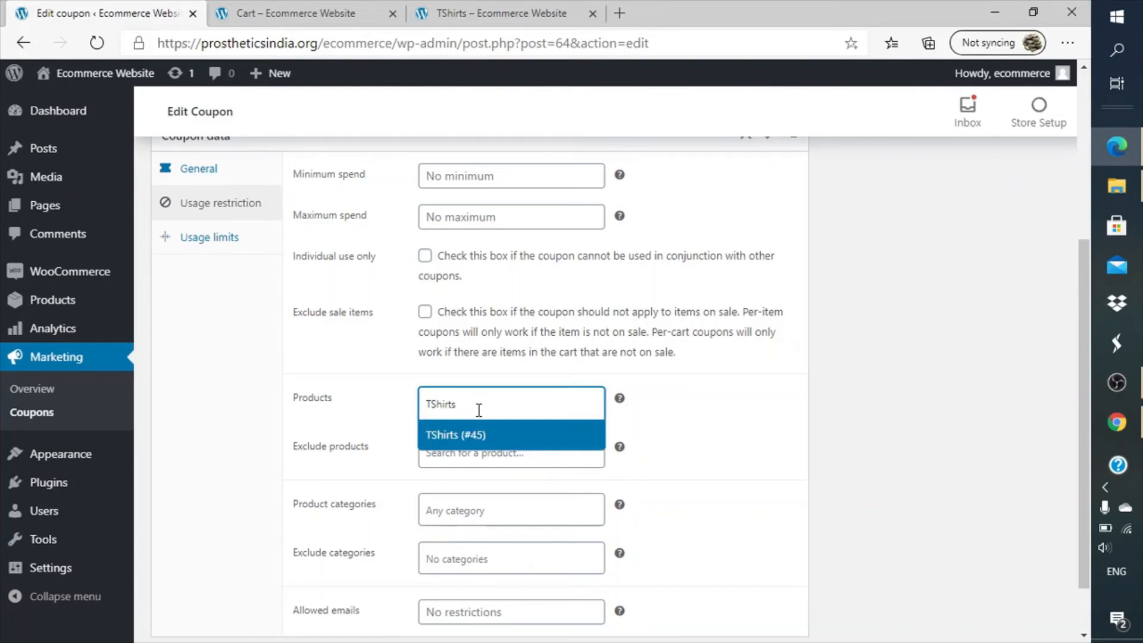
pyautogui.click(486, 436)
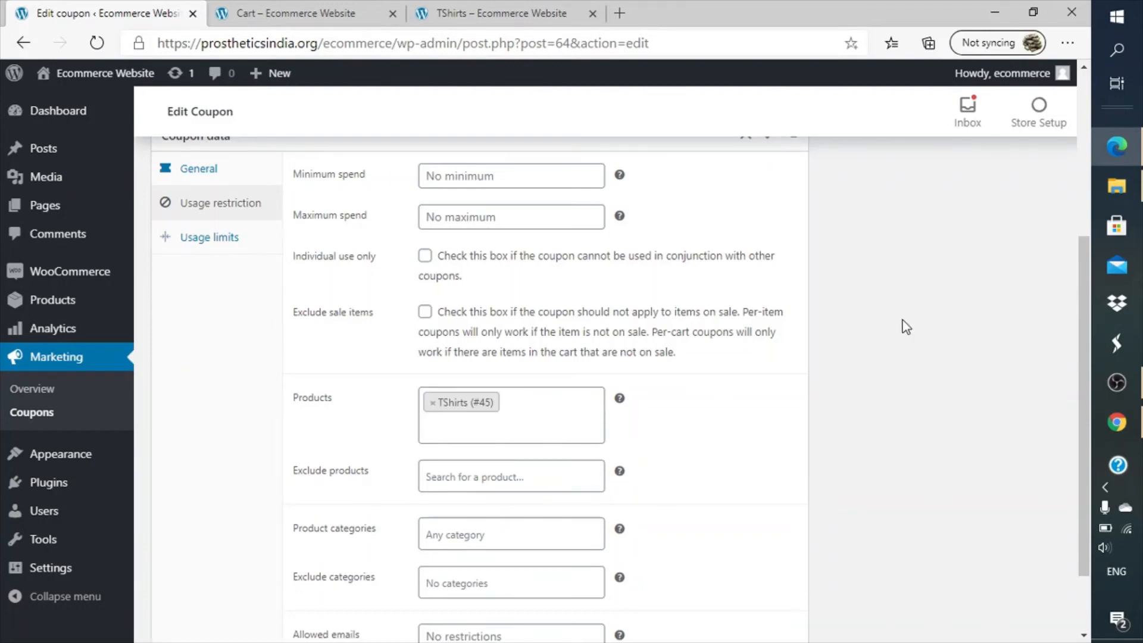
# - Open the TShirts product for editing in a new tab and check its post ID in the page address
pyautogui.click(480, 13)
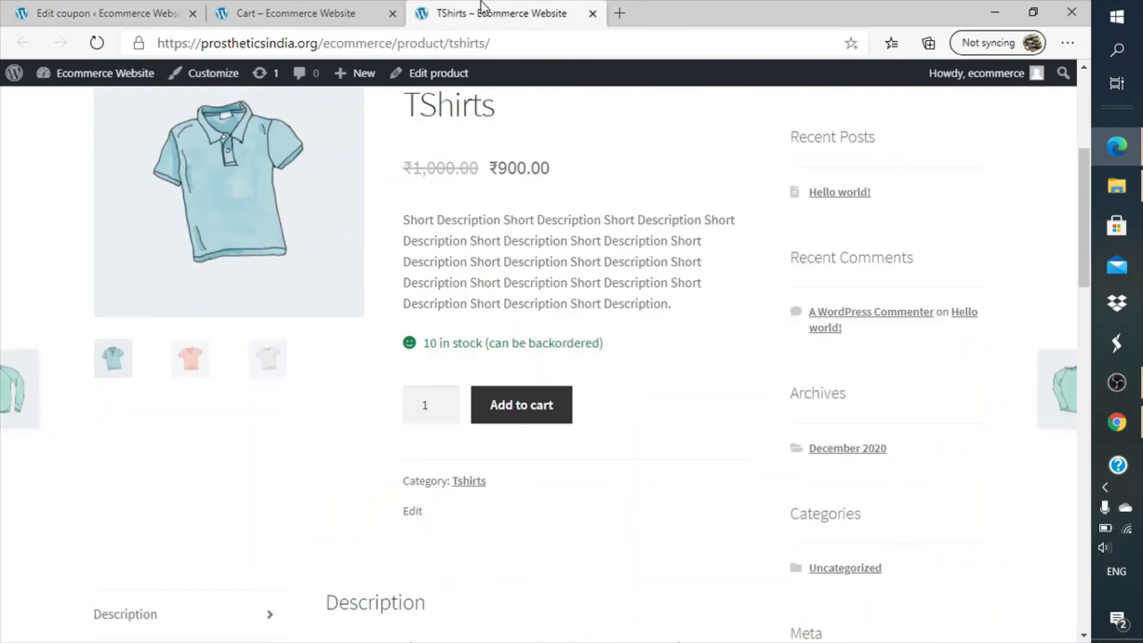
pyautogui.rightClick(427, 71)
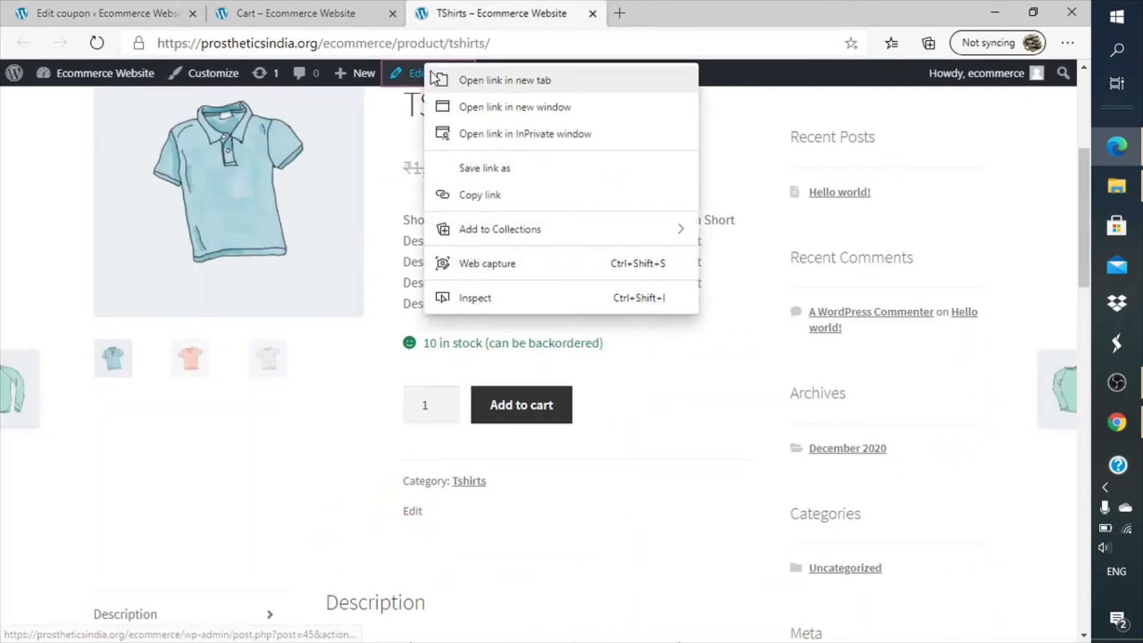
pyautogui.click(461, 81)
pyautogui.click(626, 6)
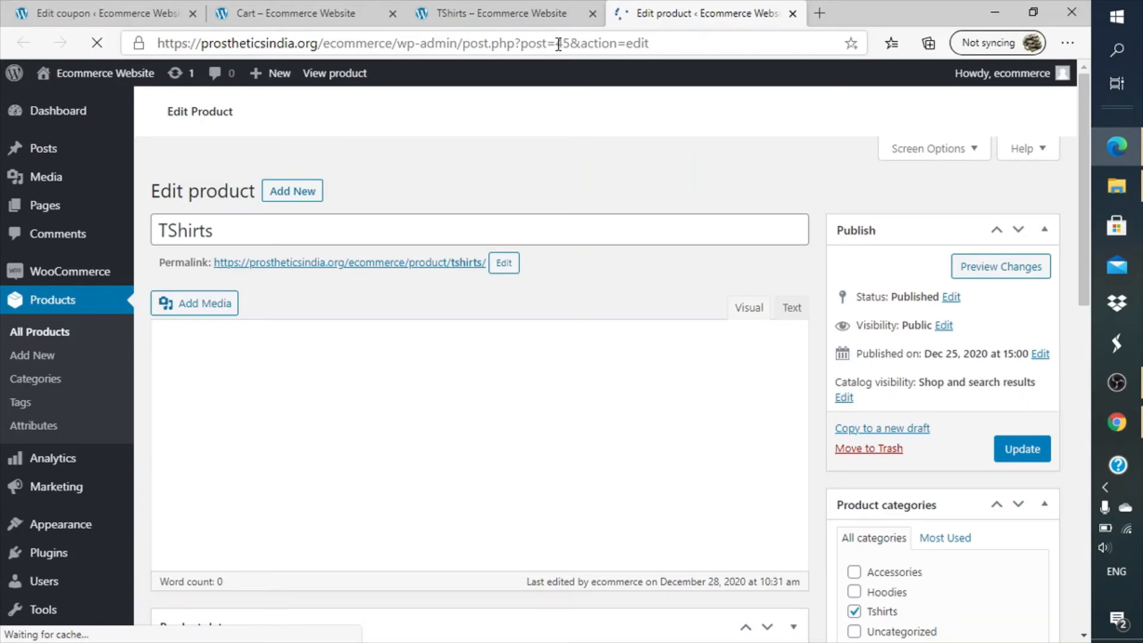
pyautogui.doubleClick(562, 43)
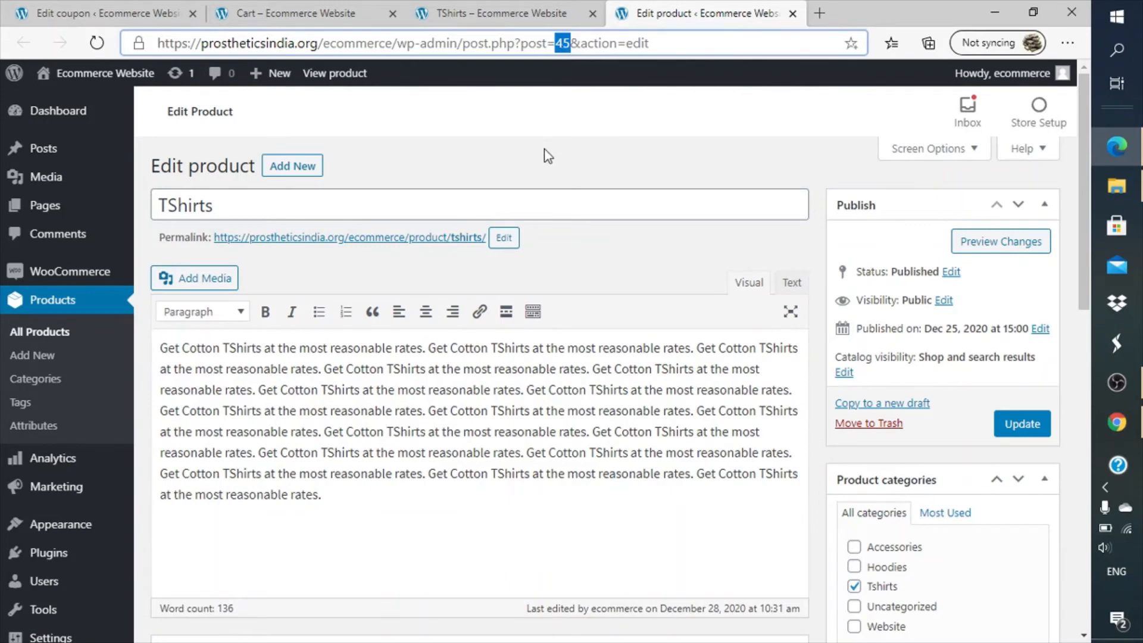
# - Leave the TShirts product editor without saving and look over the list of all products
pyautogui.click(71, 331)
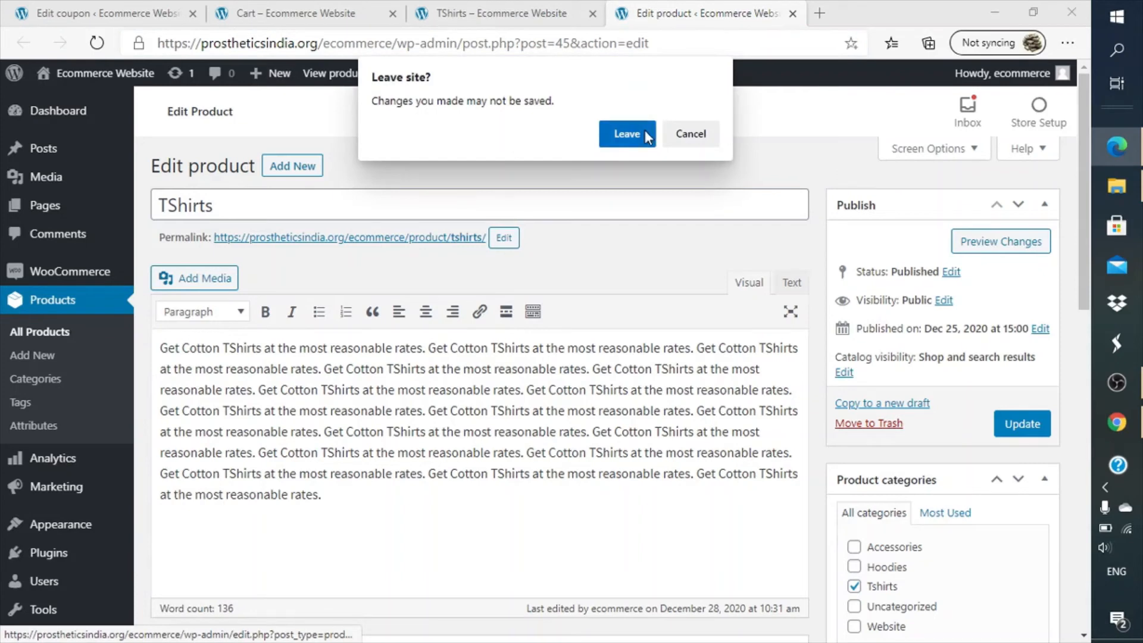
pyautogui.click(627, 133)
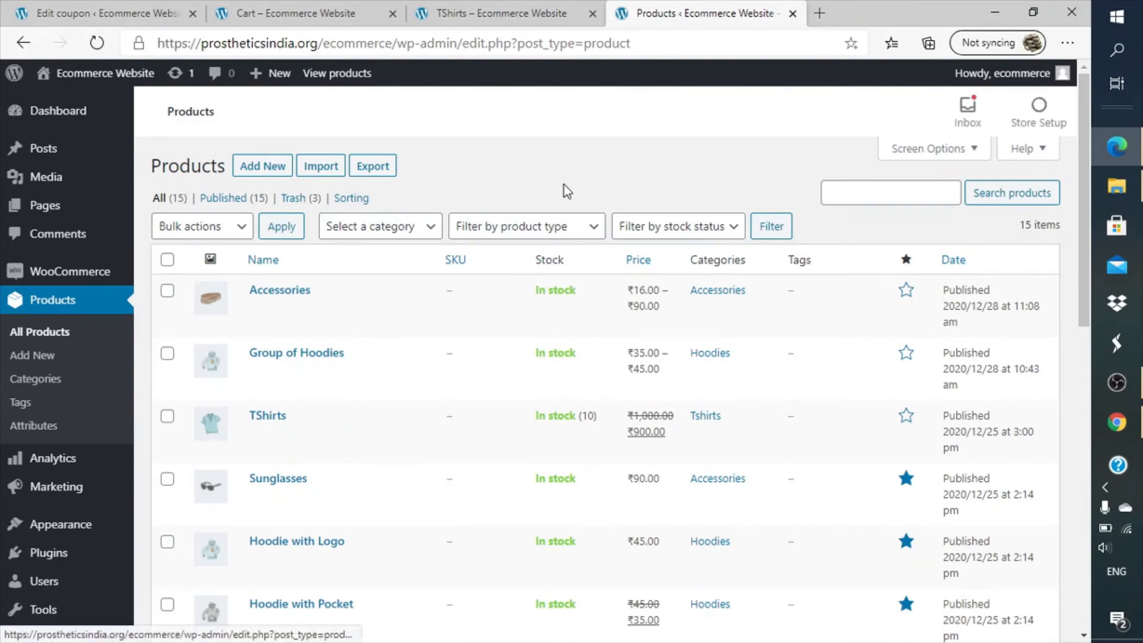
pyautogui.click(498, 7)
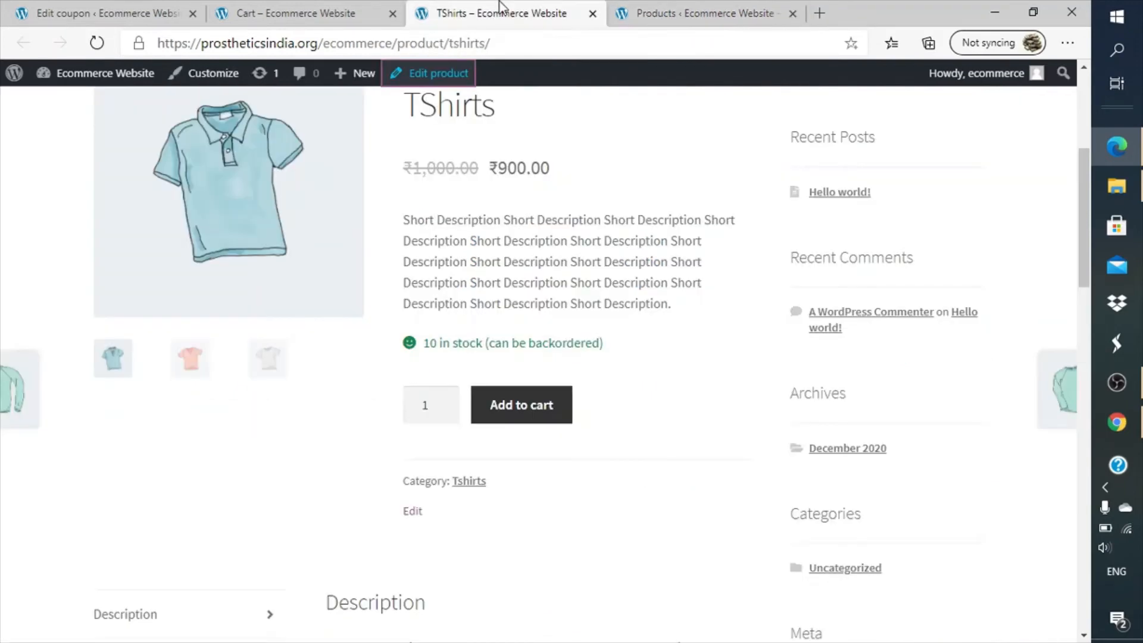
# - Return to the coupon being edited and update it with TShirts as its allowed product
pyautogui.click(293, 7)
pyautogui.click(82, 8)
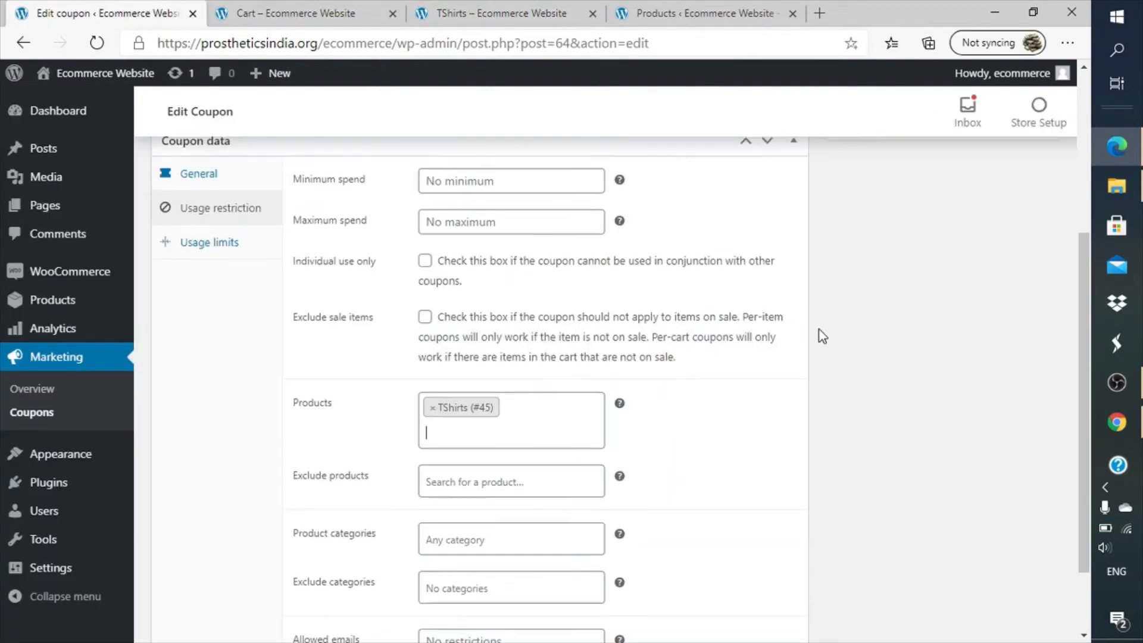
pyautogui.scroll(5, 820, 330)
pyautogui.click(1022, 392)
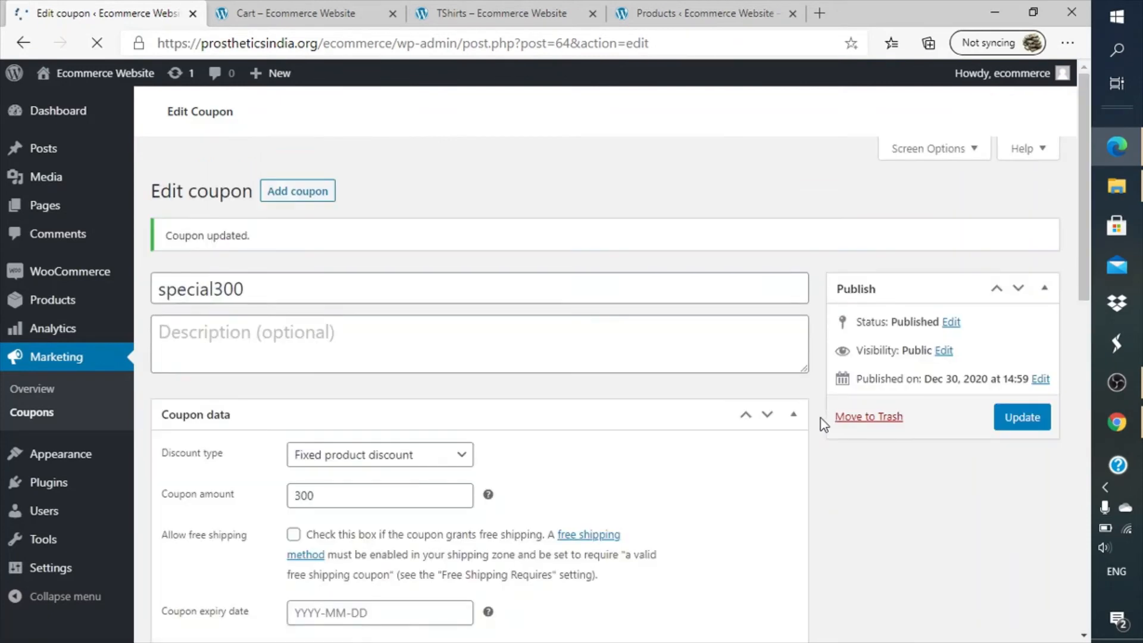
# - Reload the store's cart page and review its contents and totals
pyautogui.click(347, 7)
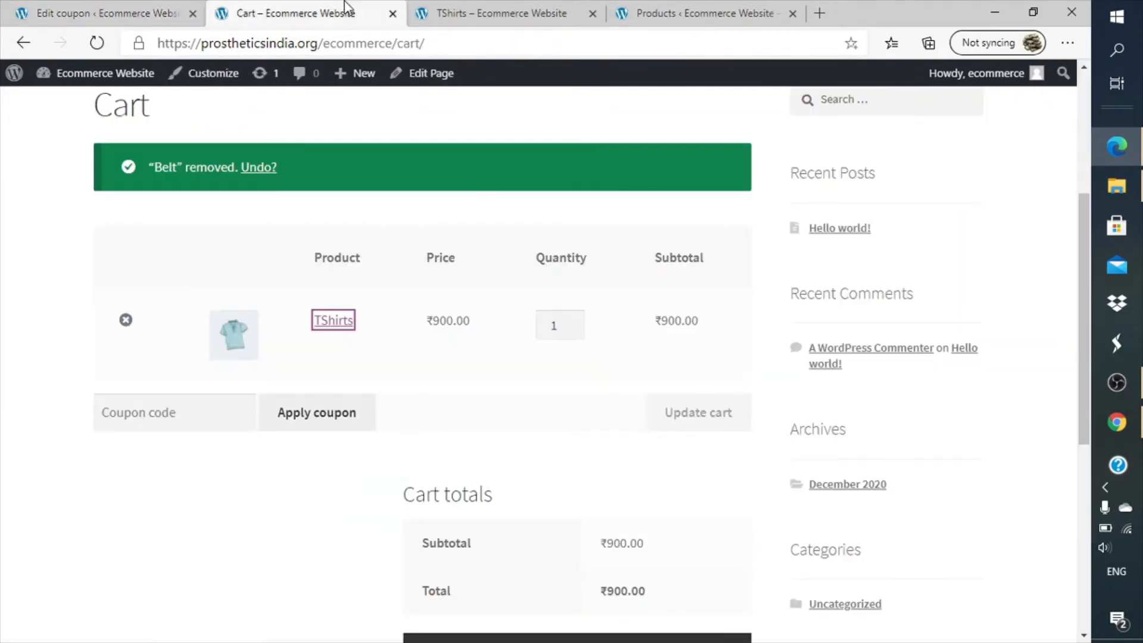
pyautogui.scroll(-2, 456, 377)
pyautogui.scroll(1, 456, 377)
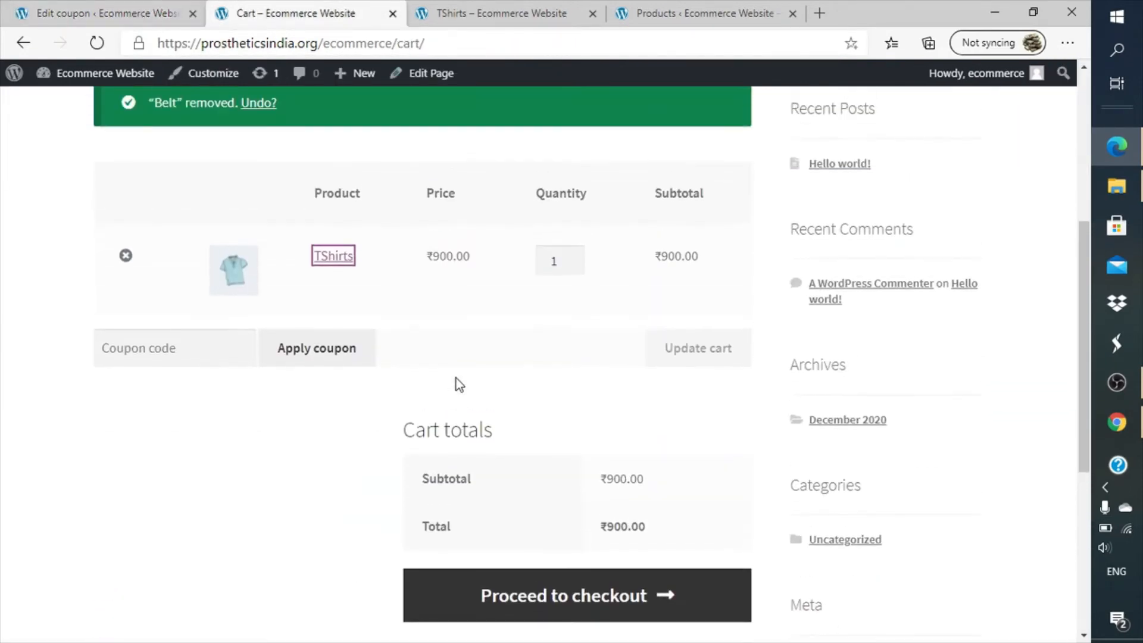
pyautogui.click(96, 44)
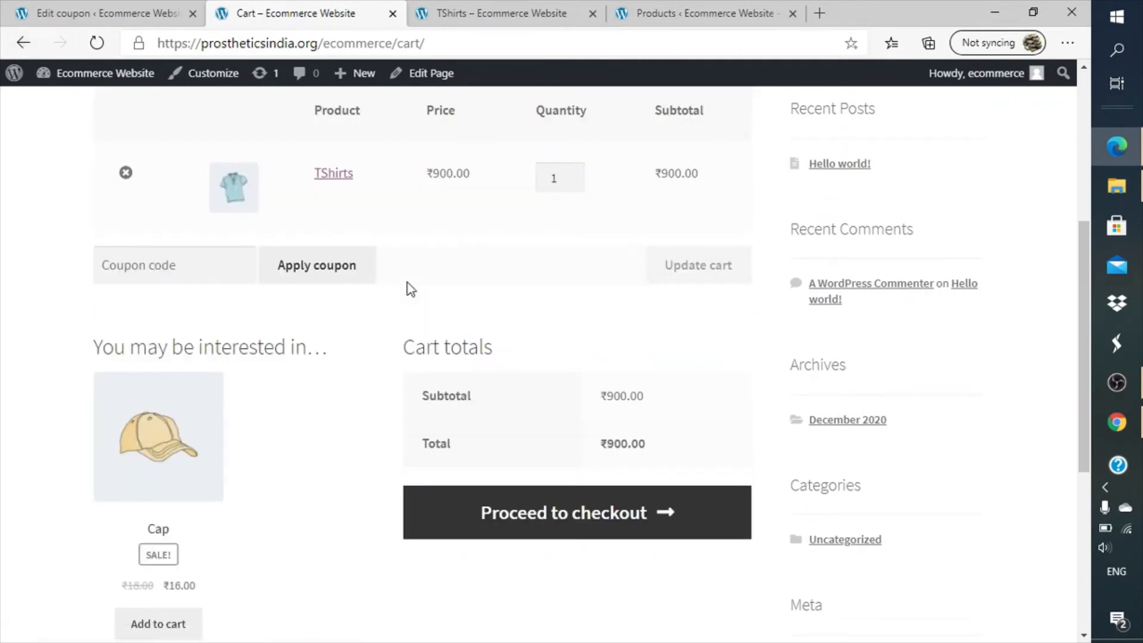
pyautogui.scroll(1, 408, 284)
pyautogui.scroll(-5, 408, 283)
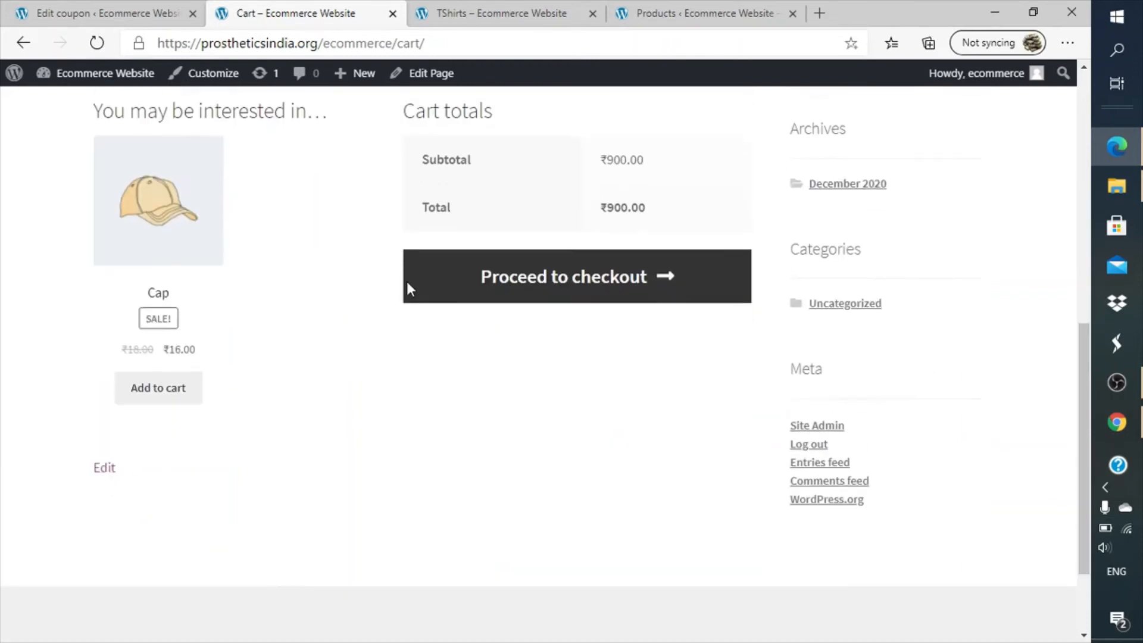
pyautogui.scroll(6, 408, 284)
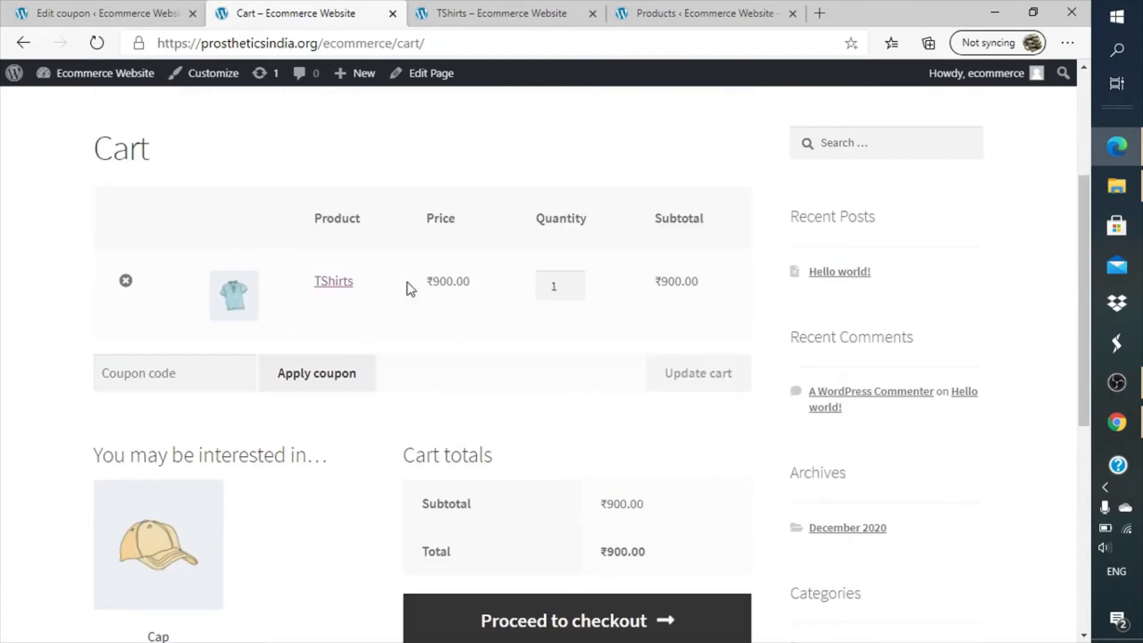
# - Apply the coupon code special300 to the cart and check its discount line in the cart totals
pyautogui.click(190, 374)
pyautogui.press('Down')
pyautogui.press('Down')
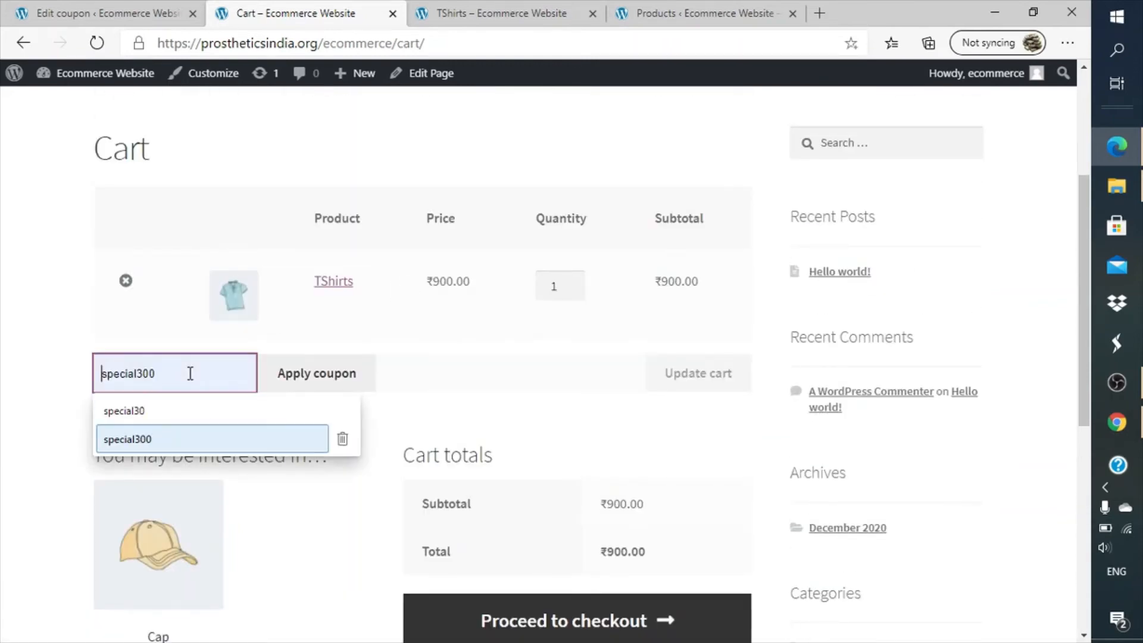
pyautogui.press('Return')
pyautogui.click(329, 388)
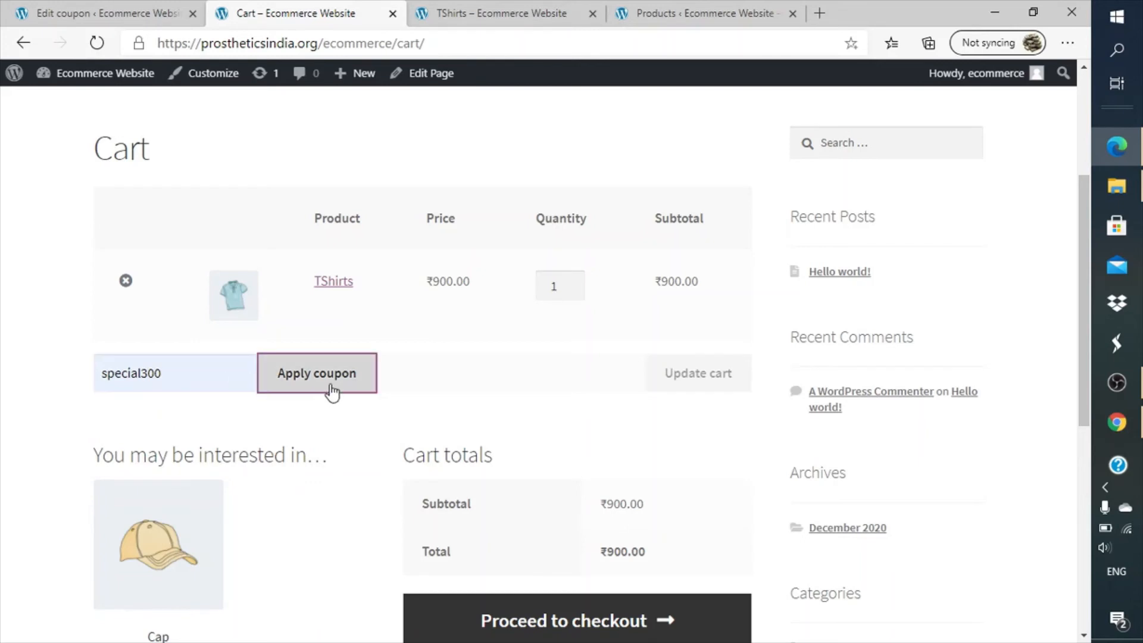
pyautogui.scroll(-4, 549, 405)
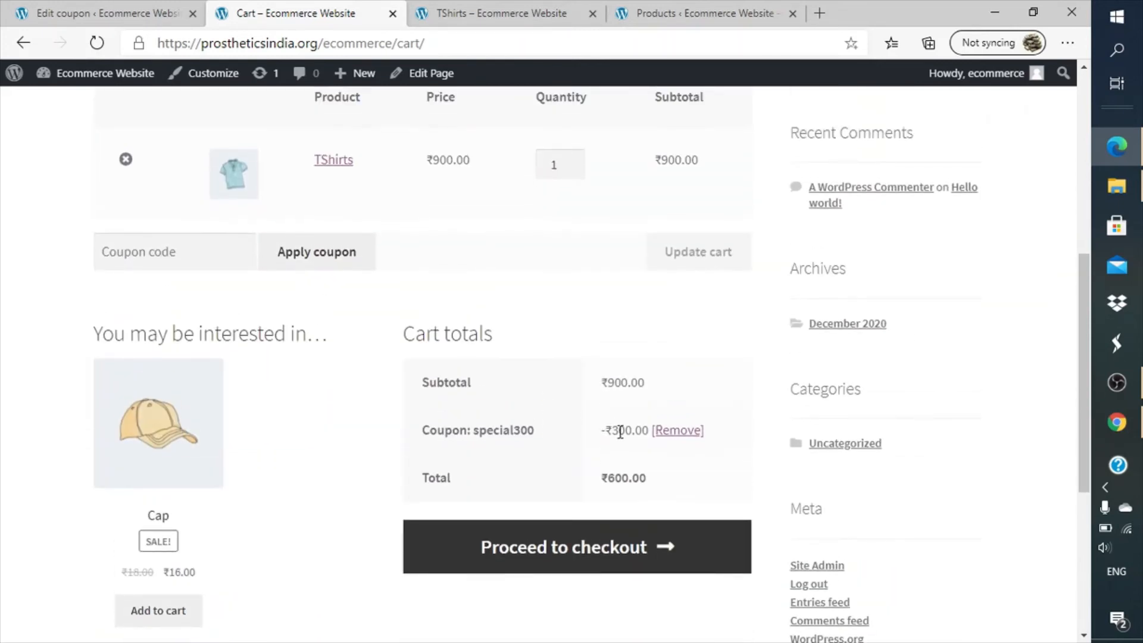
pyautogui.tripleClick(621, 430)
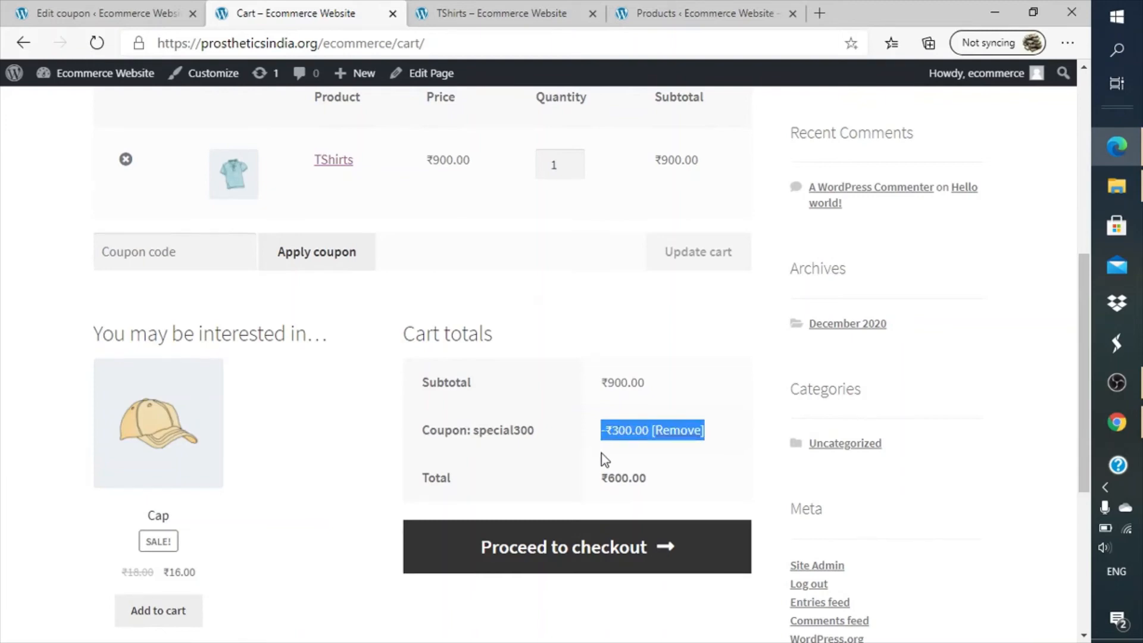
pyautogui.click(602, 453)
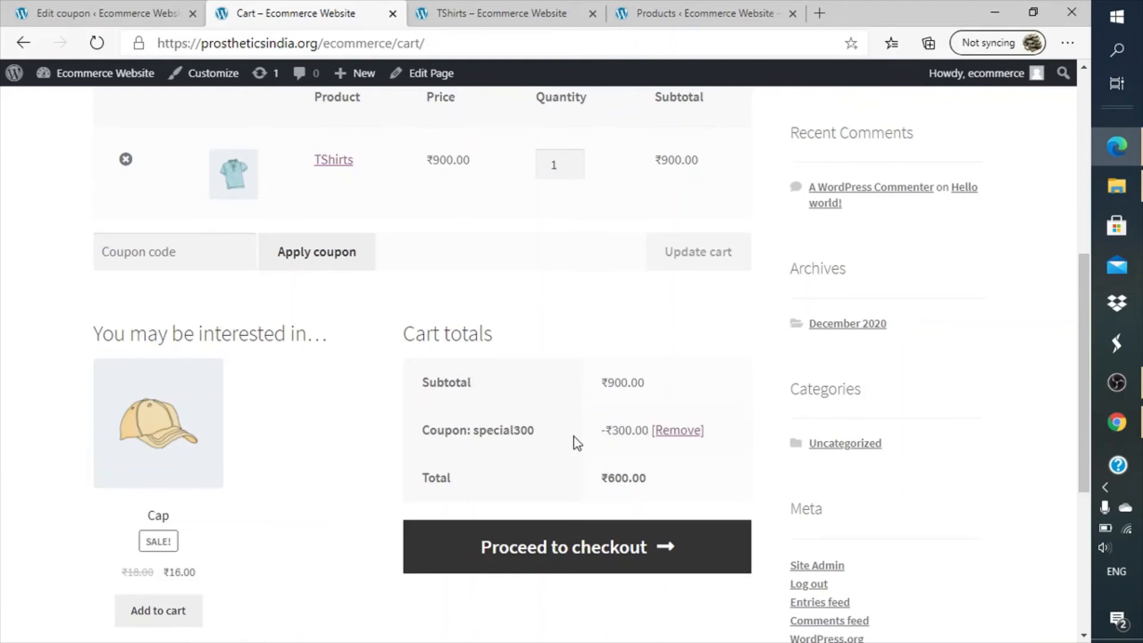
# - Go to the store's home page and add Hoodie with Pocket to the cart
pyautogui.scroll(7, 575, 442)
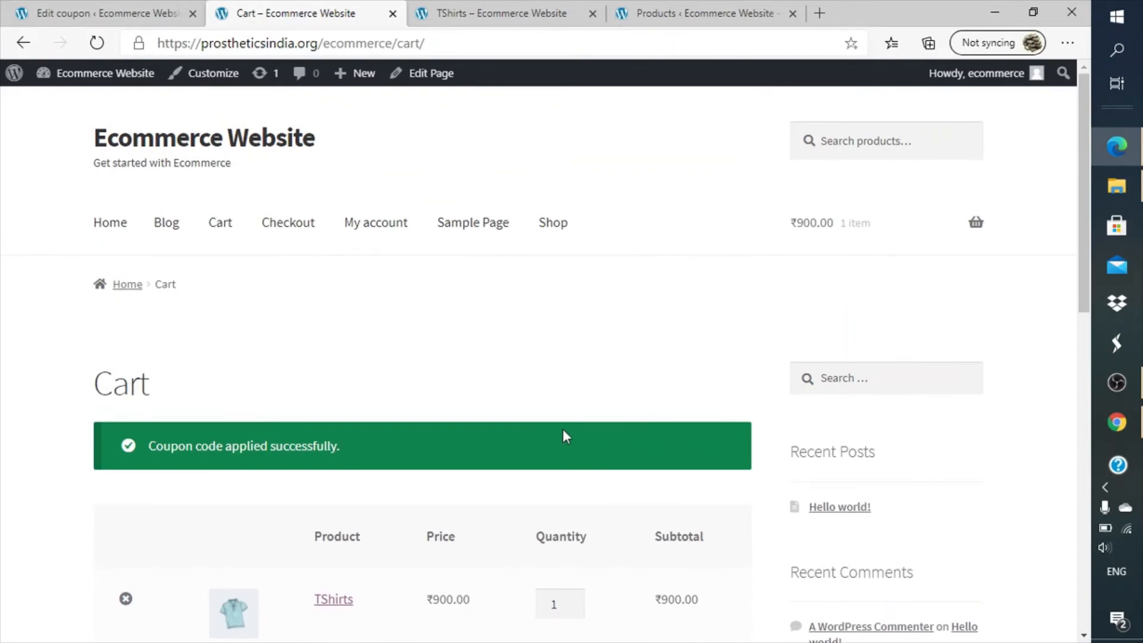
pyautogui.click(122, 230)
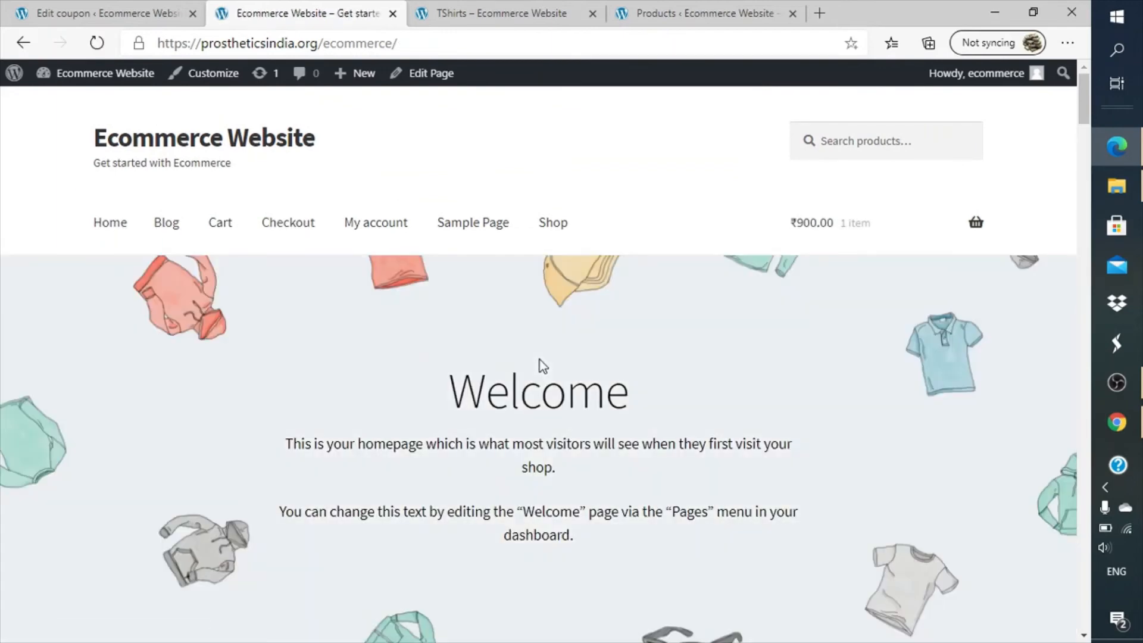
pyautogui.scroll(-15, 541, 364)
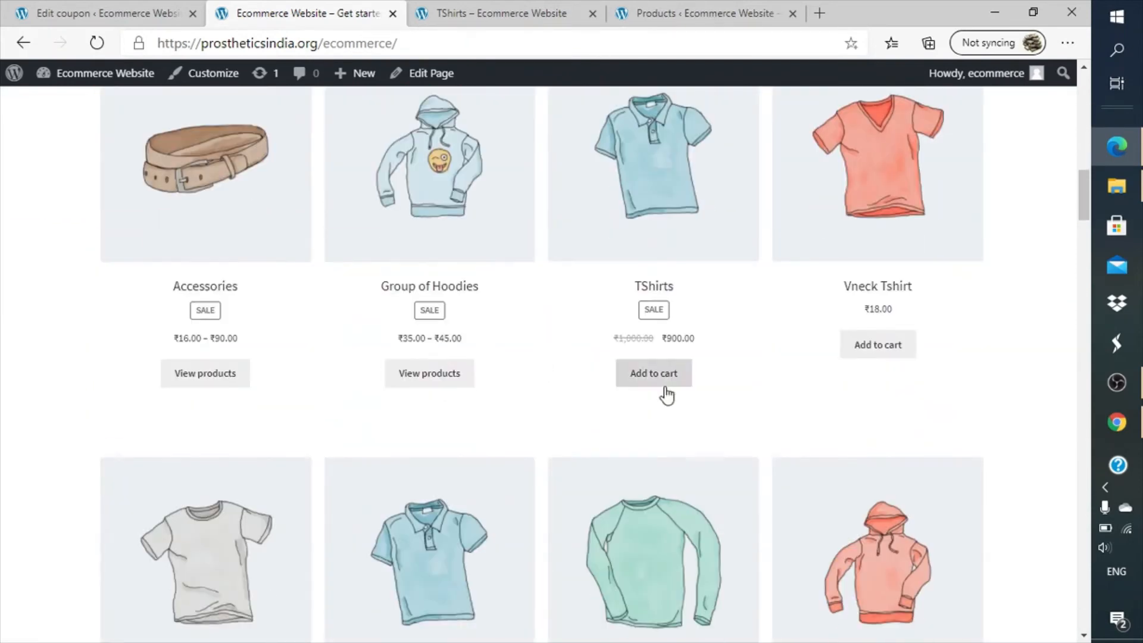
pyautogui.scroll(-10, 538, 444)
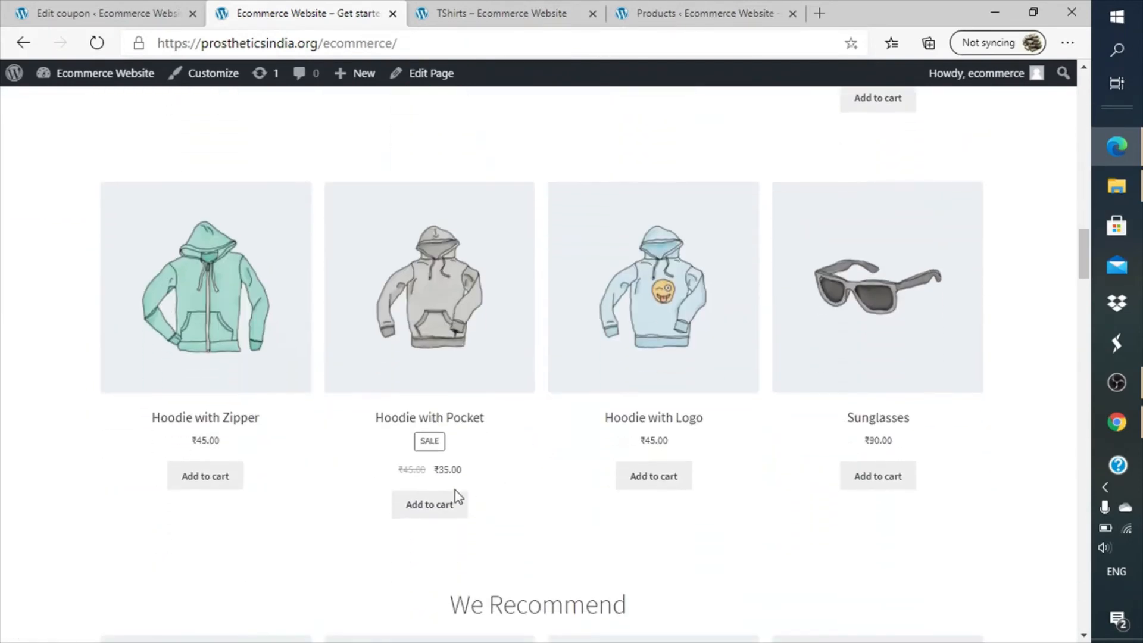
pyautogui.click(445, 516)
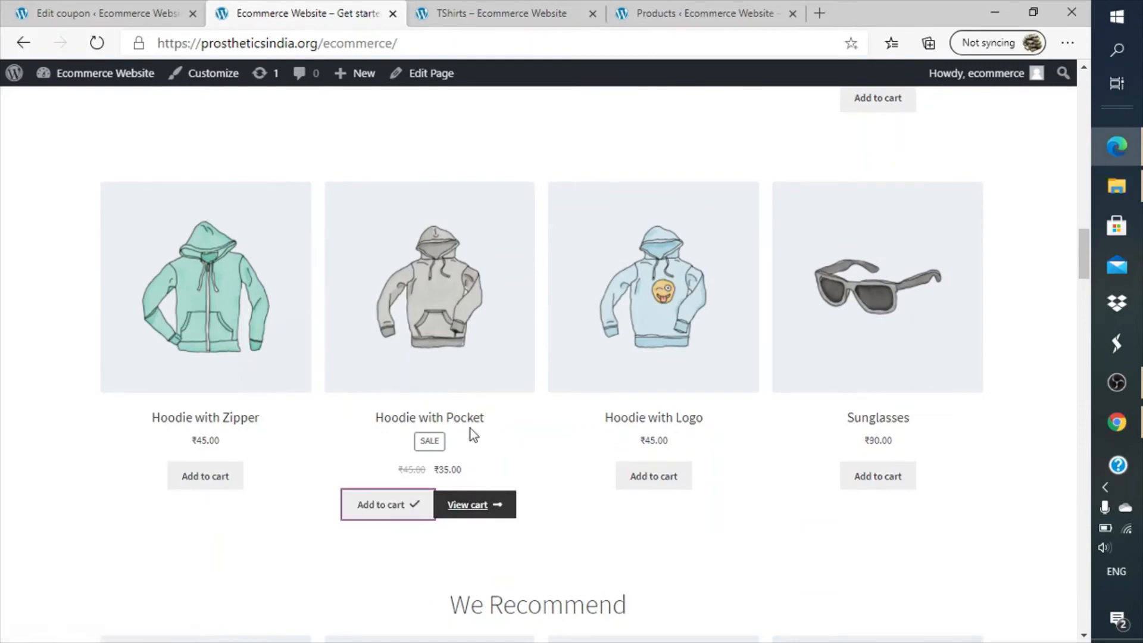
# - Open the cart and check the coupon discount and total with both products in it
pyautogui.click(504, 11)
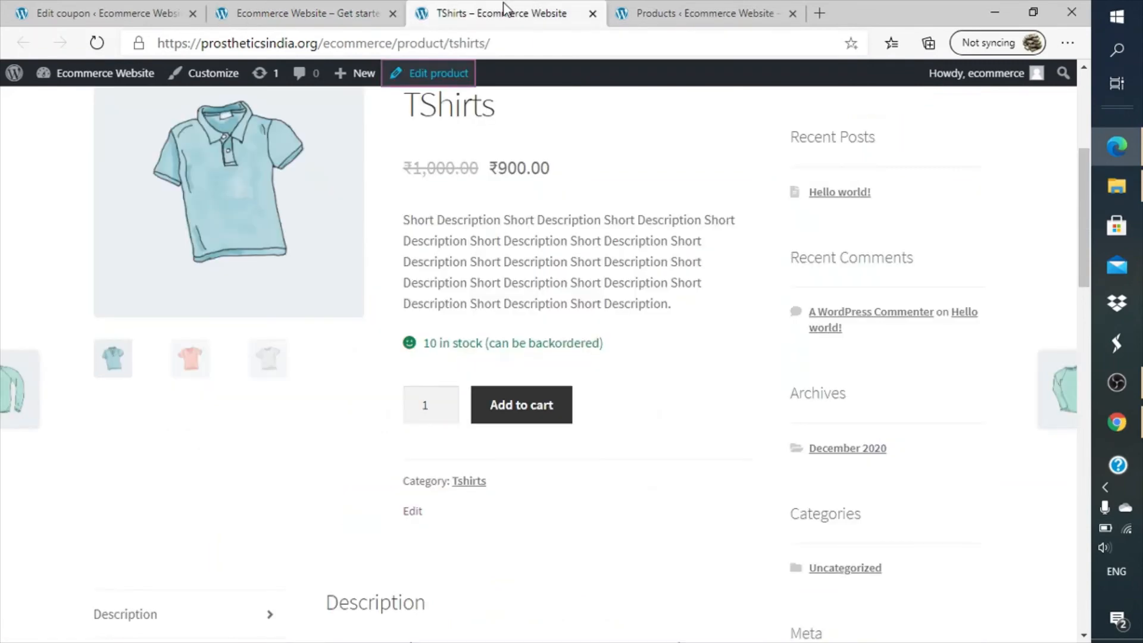
pyautogui.click(275, 12)
pyautogui.click(489, 504)
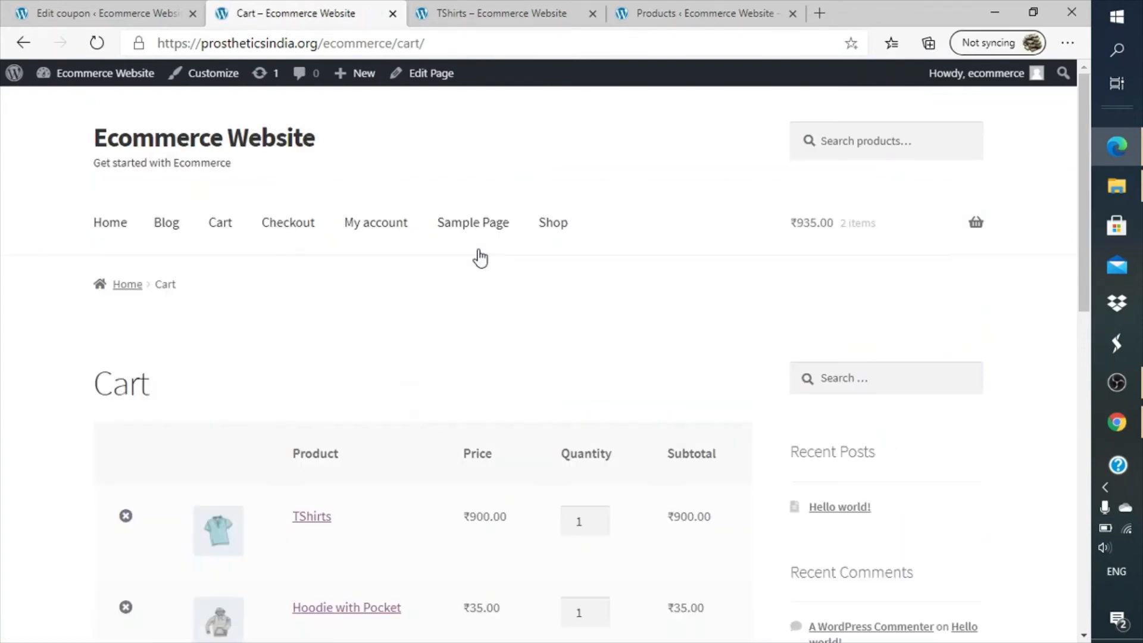
pyautogui.scroll(-5, 480, 258)
pyautogui.scroll(-2, 480, 257)
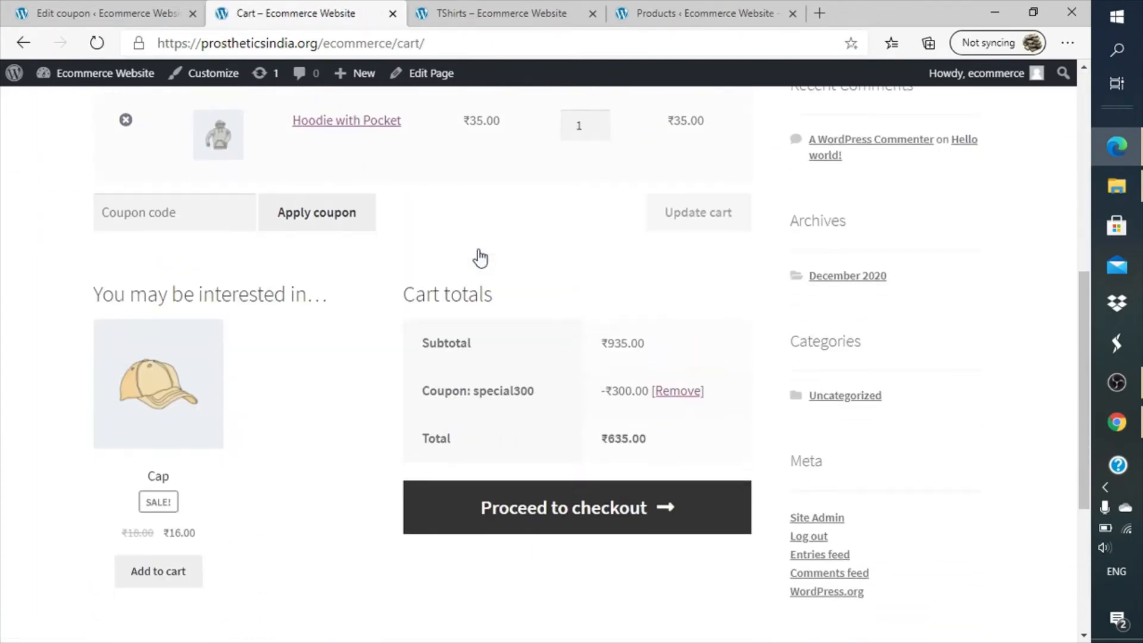
# - Check the TShirts price in the cart and remove TShirts, keeping only Hoodie with Pocket
pyautogui.scroll(4, 571, 373)
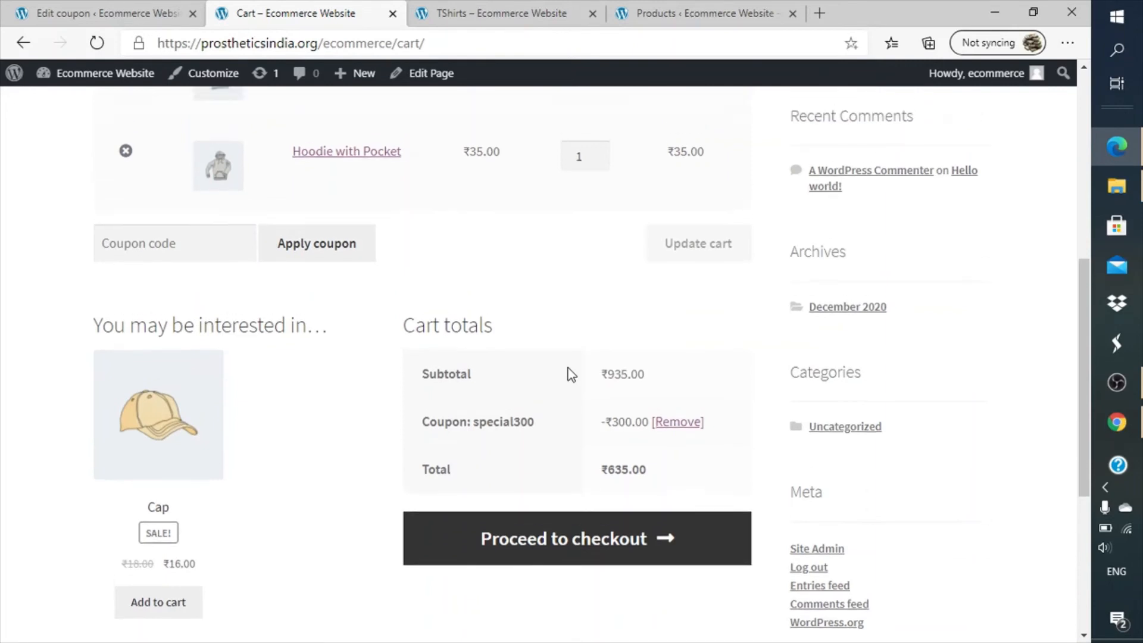
pyautogui.tripleClick(493, 272)
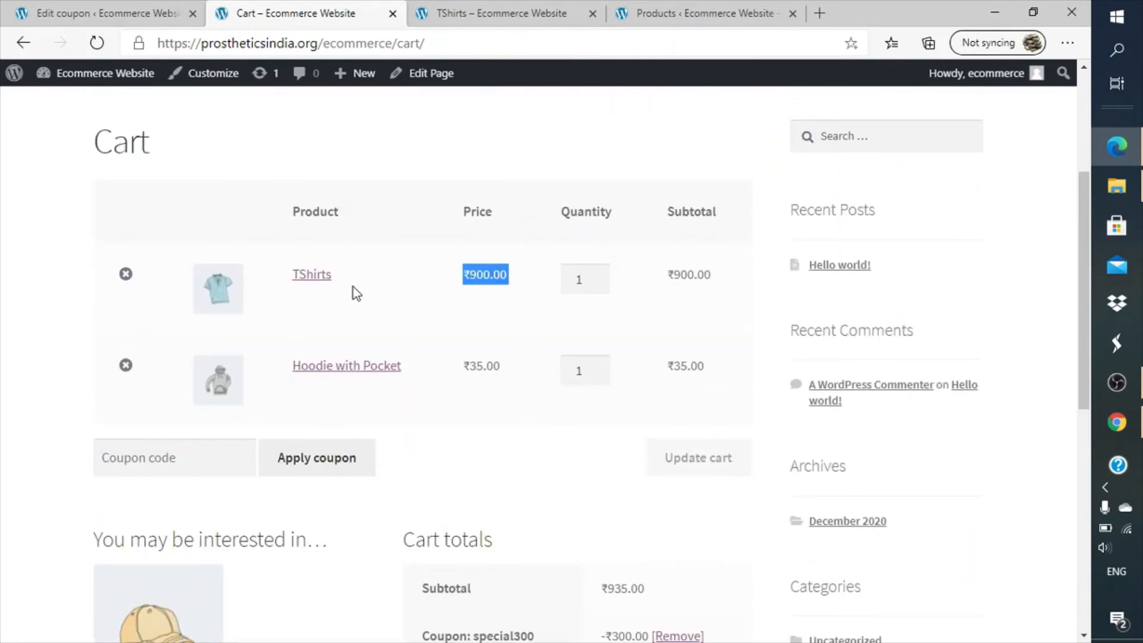
pyautogui.click(125, 274)
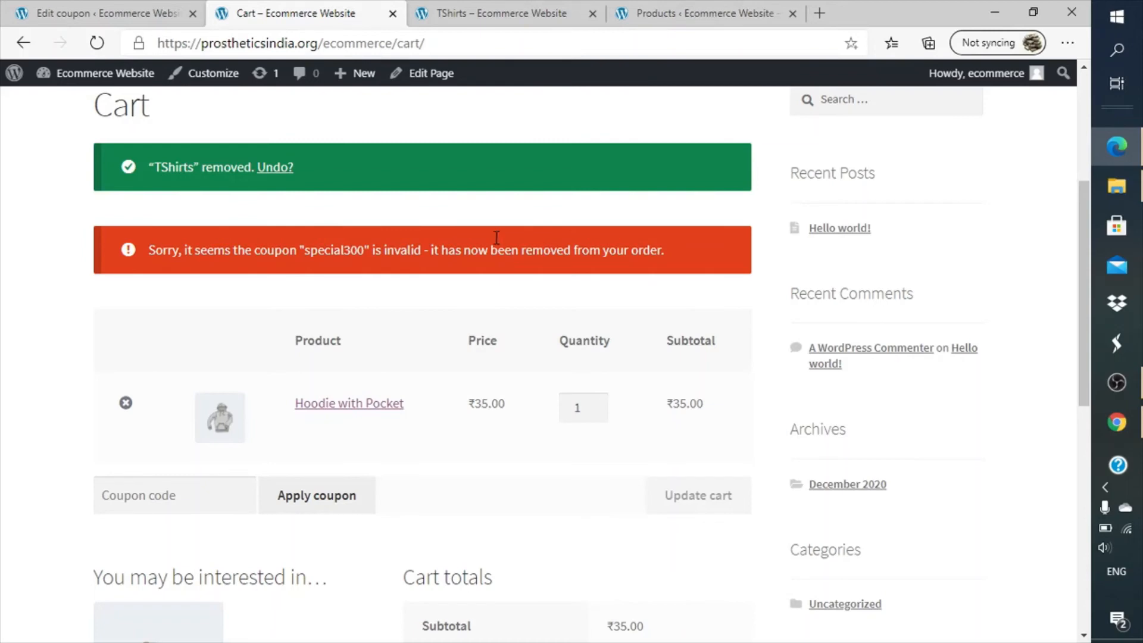
# - Change the coupon's discount type to Percentage discount and set the coupon amount to 30
pyautogui.click(160, 8)
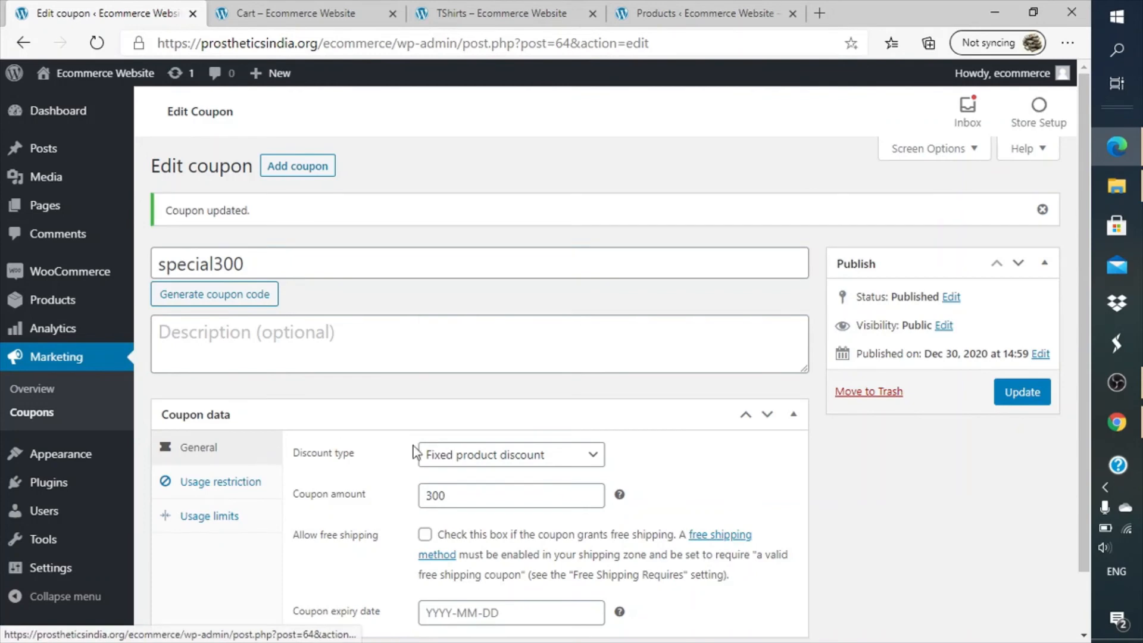
pyautogui.click(455, 461)
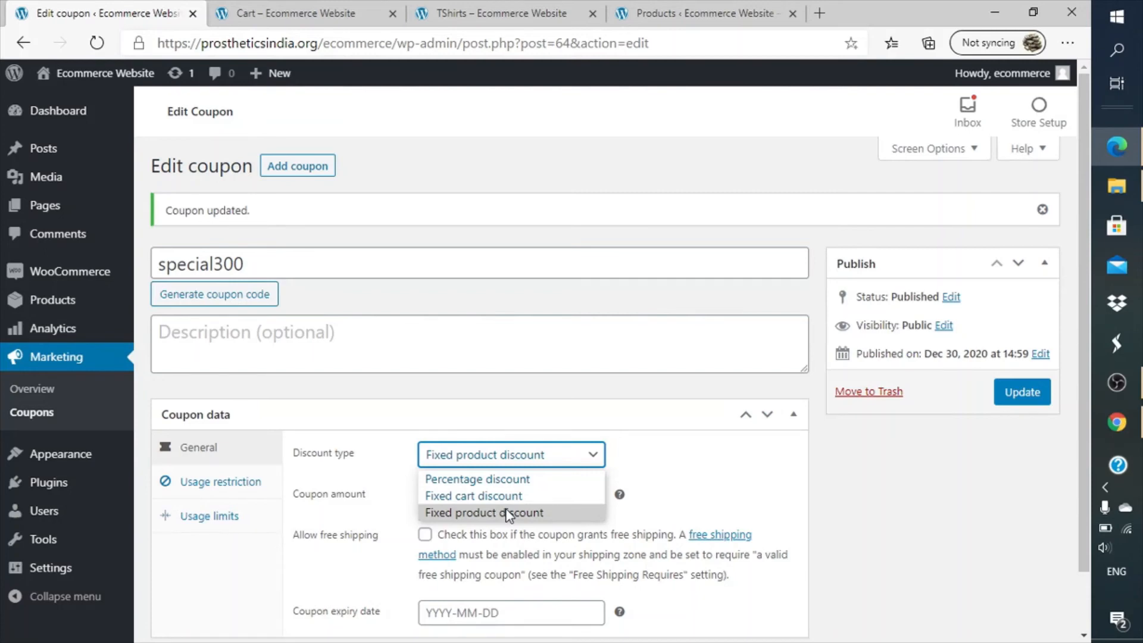
pyautogui.click(521, 479)
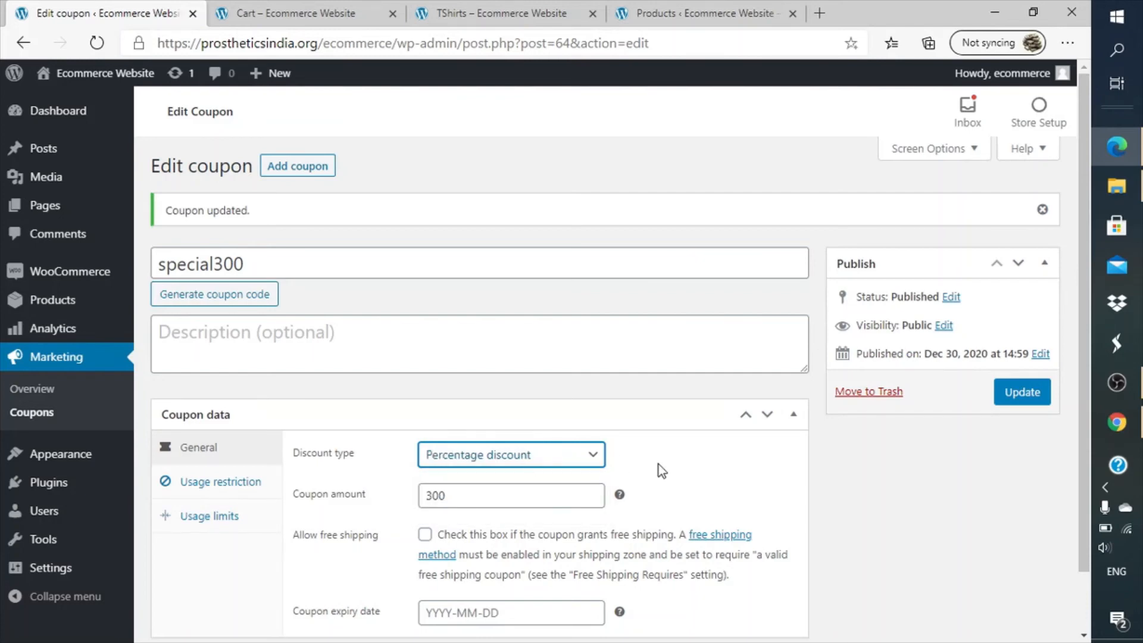
pyautogui.scroll(-1, 658, 465)
pyautogui.click(489, 438)
pyautogui.doubleClick(490, 438)
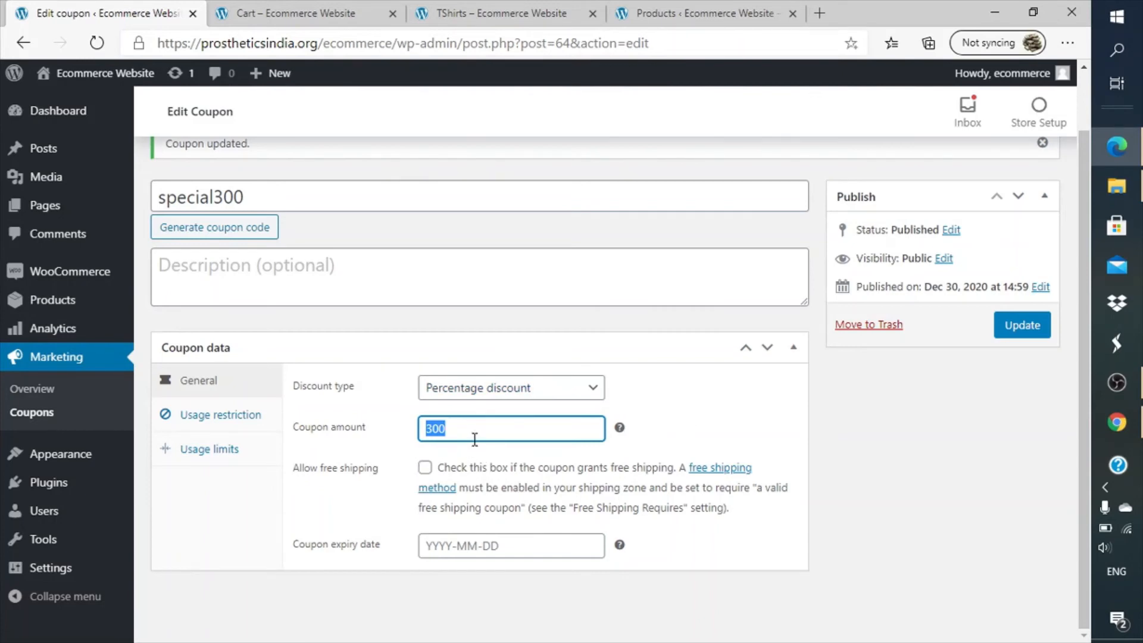
pyautogui.write('30')
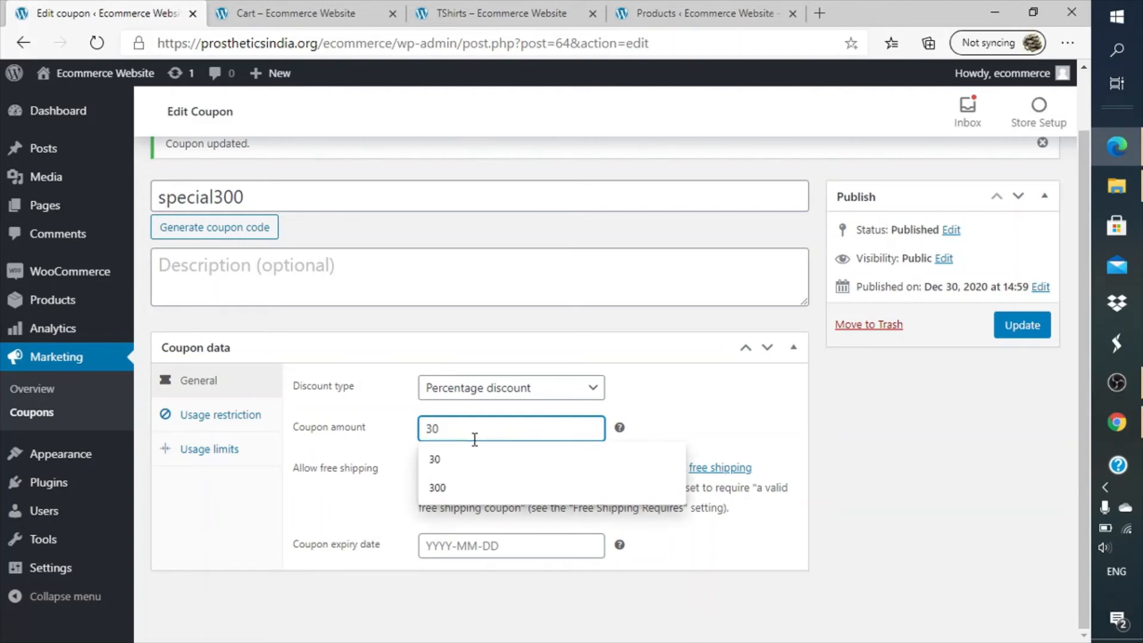
pyautogui.click(681, 399)
# - Rename the coupon code to special30 and update the coupon
pyautogui.click(259, 196)
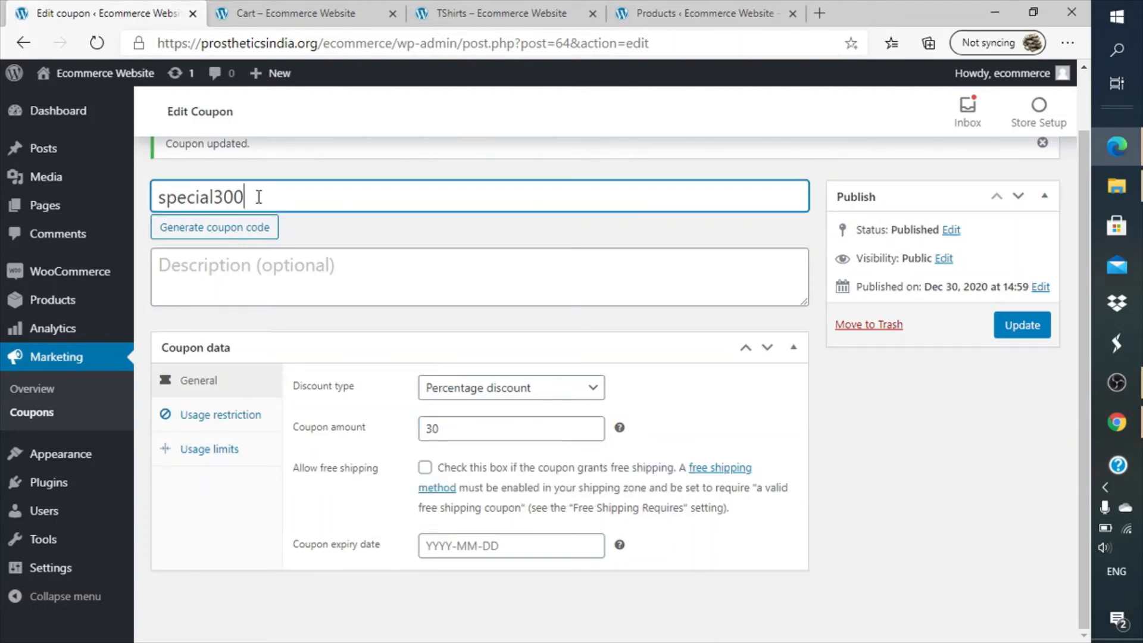
pyautogui.press('BackSpace')
pyautogui.click(1043, 323)
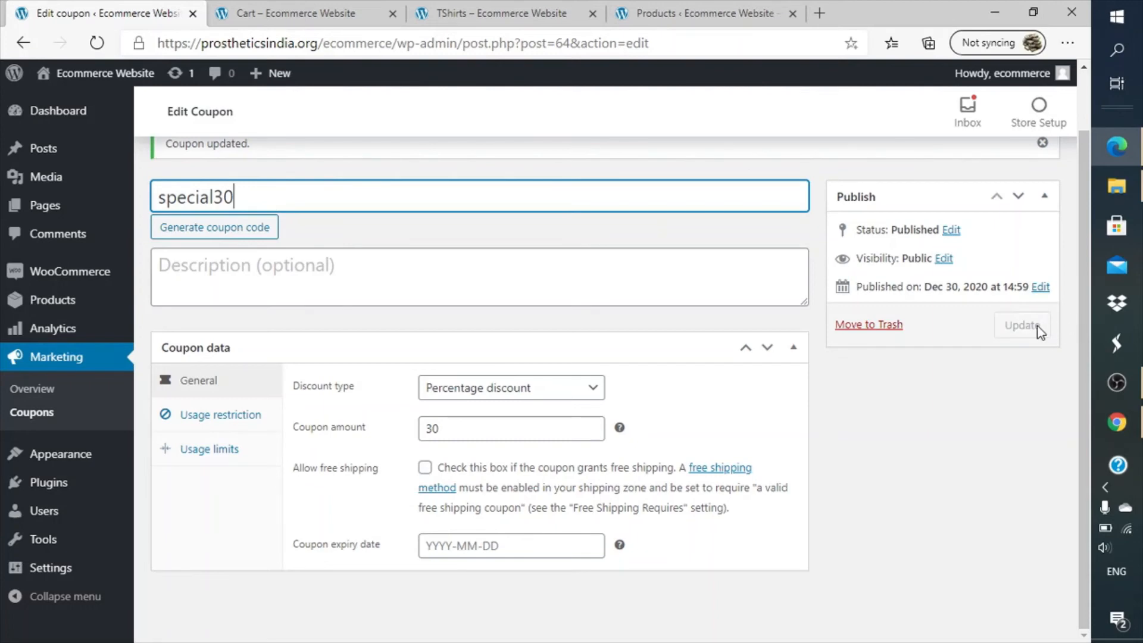
pyautogui.click(1020, 324)
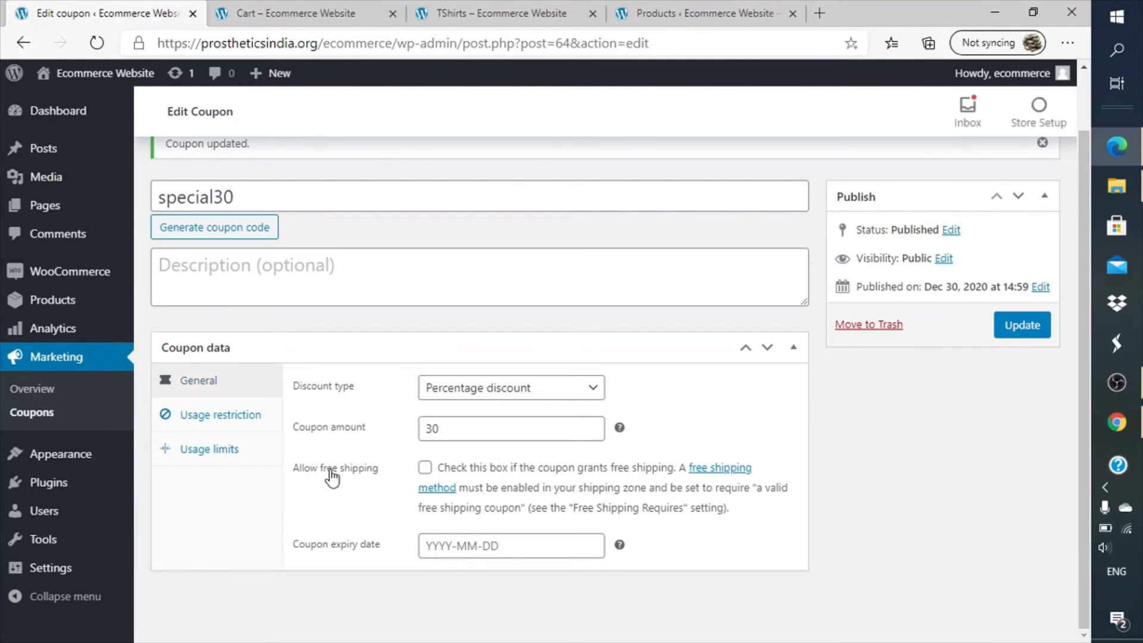
# - Set the coupon expiry date to 2021-01-03, leaving free shipping disabled, and update the coupon
pyautogui.click(426, 468)
pyautogui.click(426, 468)
pyautogui.click(502, 539)
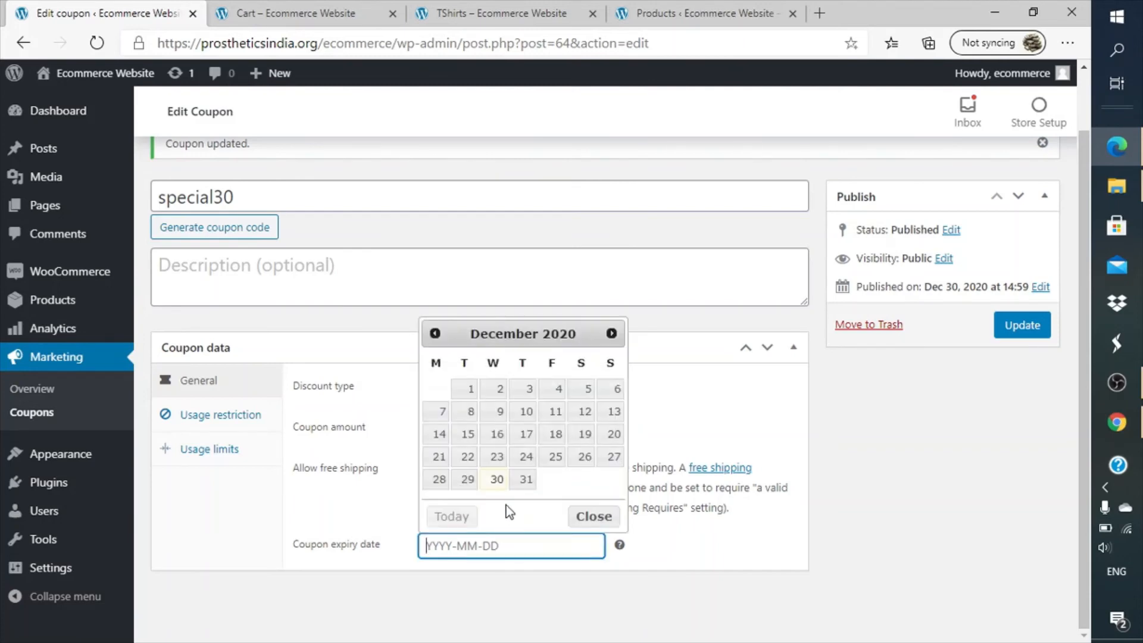
pyautogui.click(618, 334)
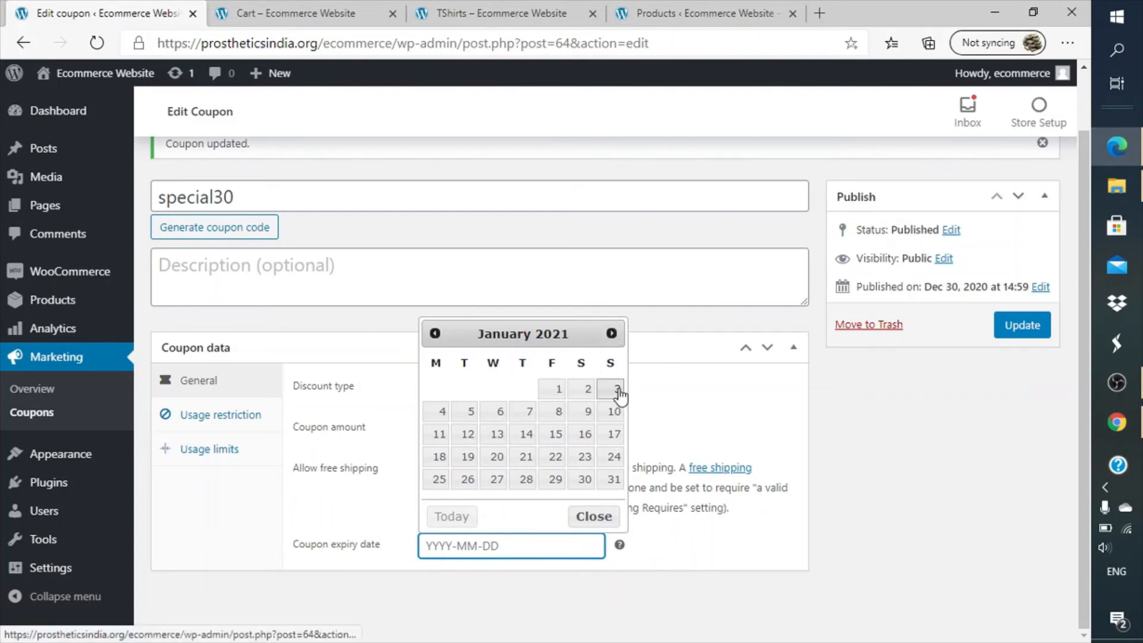
pyautogui.click(616, 390)
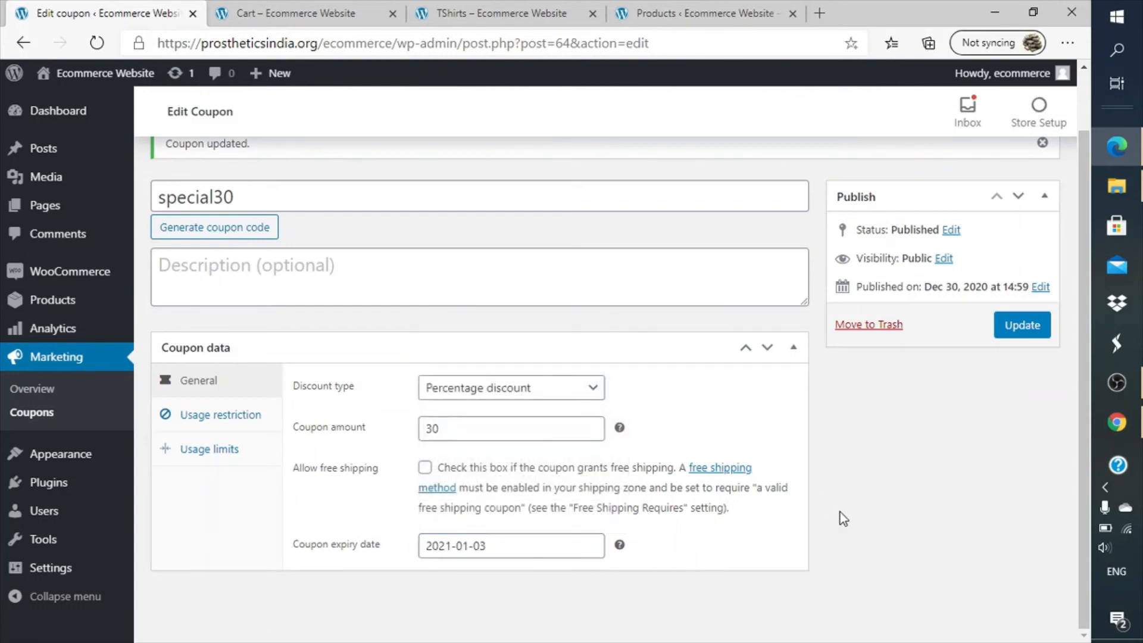
pyautogui.click(1014, 328)
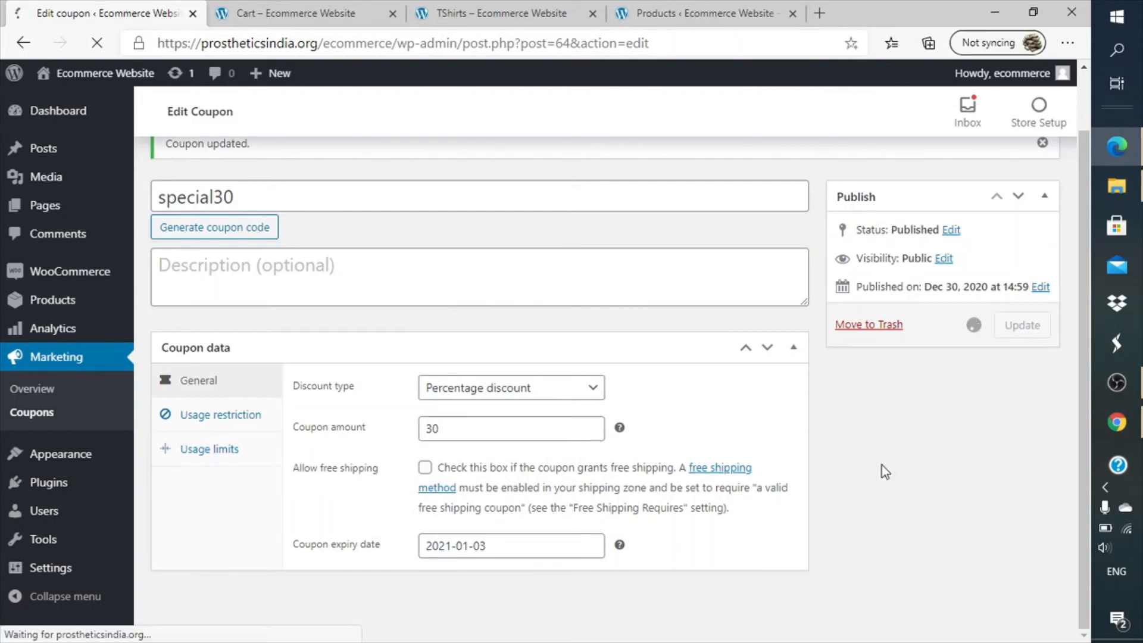
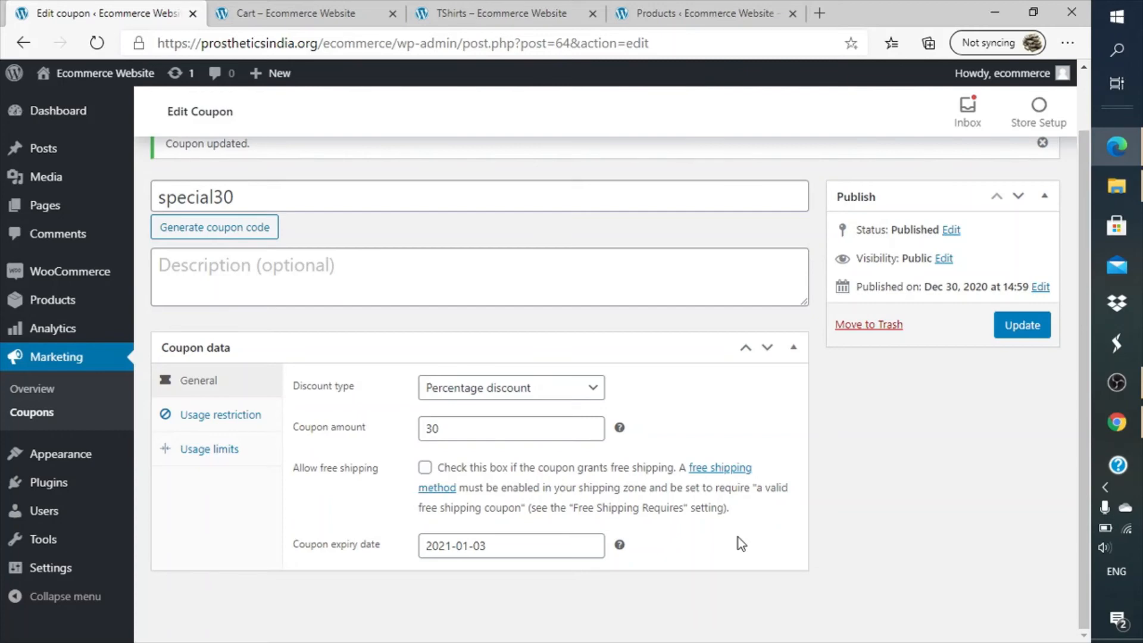
# - Remove TShirts from the products in the coupon's usage restrictions and update the coupon
pyautogui.click(219, 415)
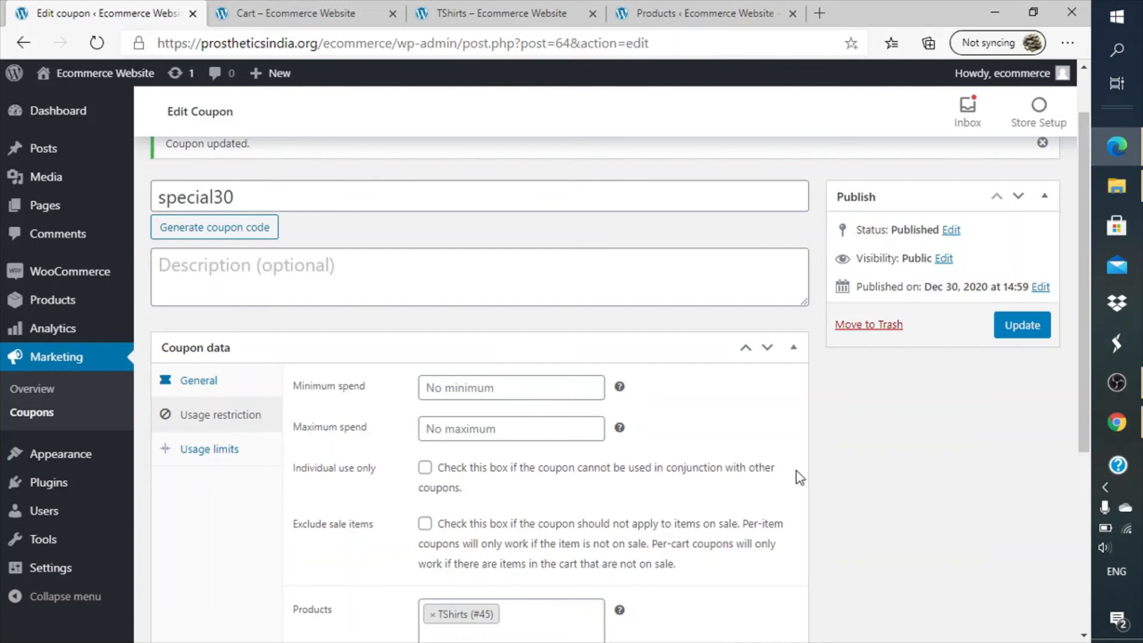
pyautogui.scroll(-1, 800, 477)
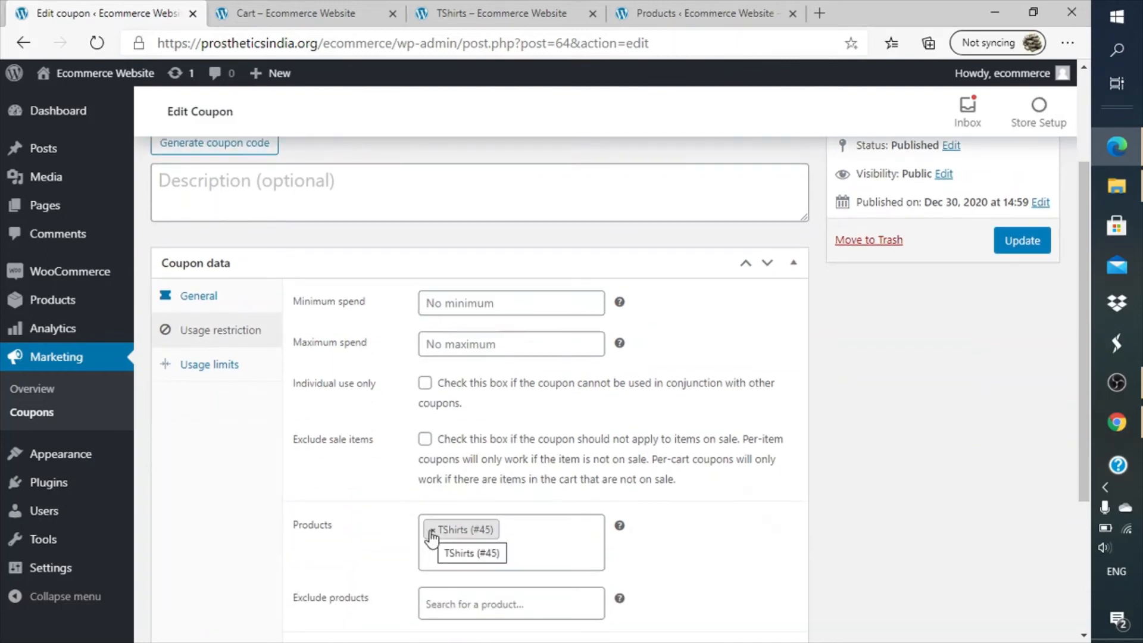
pyautogui.click(431, 531)
pyautogui.click(804, 466)
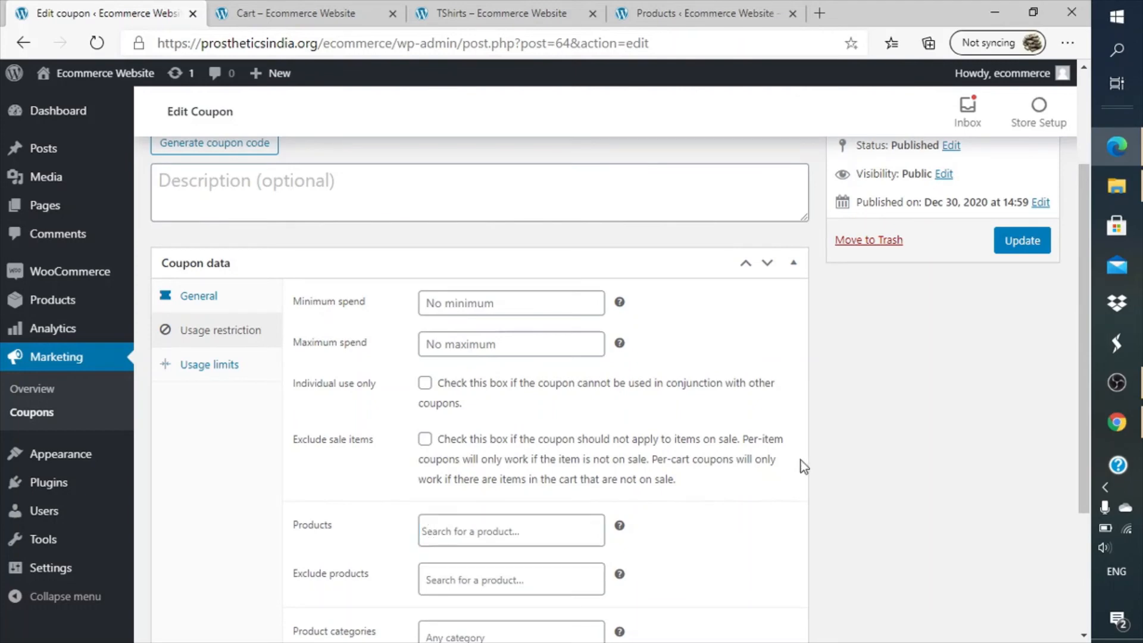
pyautogui.click(1016, 245)
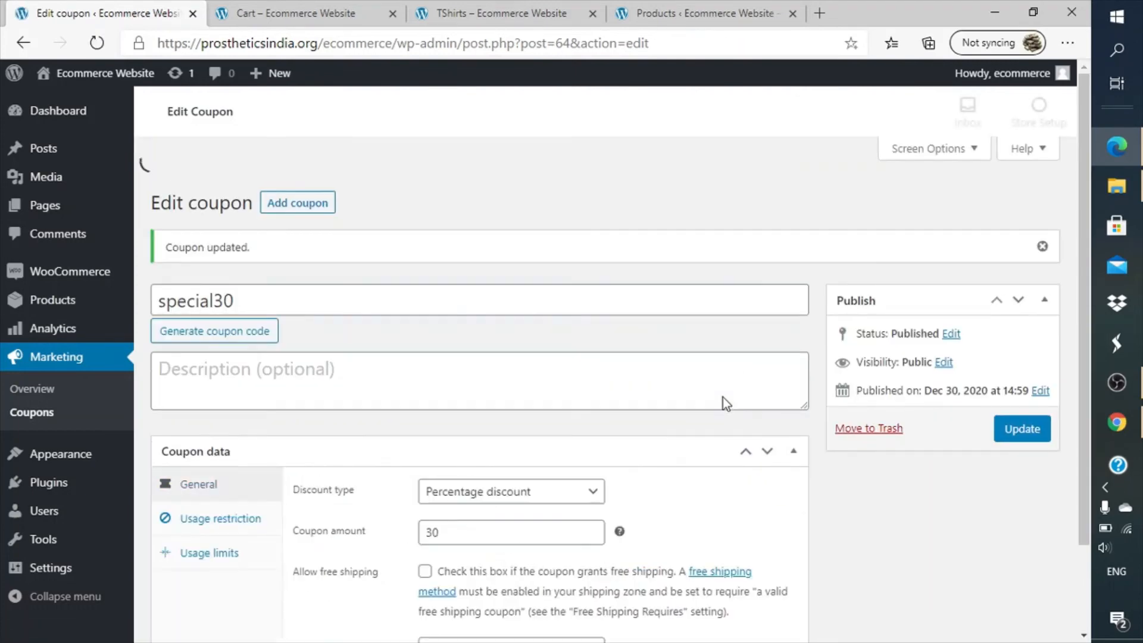
# - Set the coupon's minimum spend to 500, update the coupon and reopen its usage restrictions
pyautogui.scroll(-1, 722, 398)
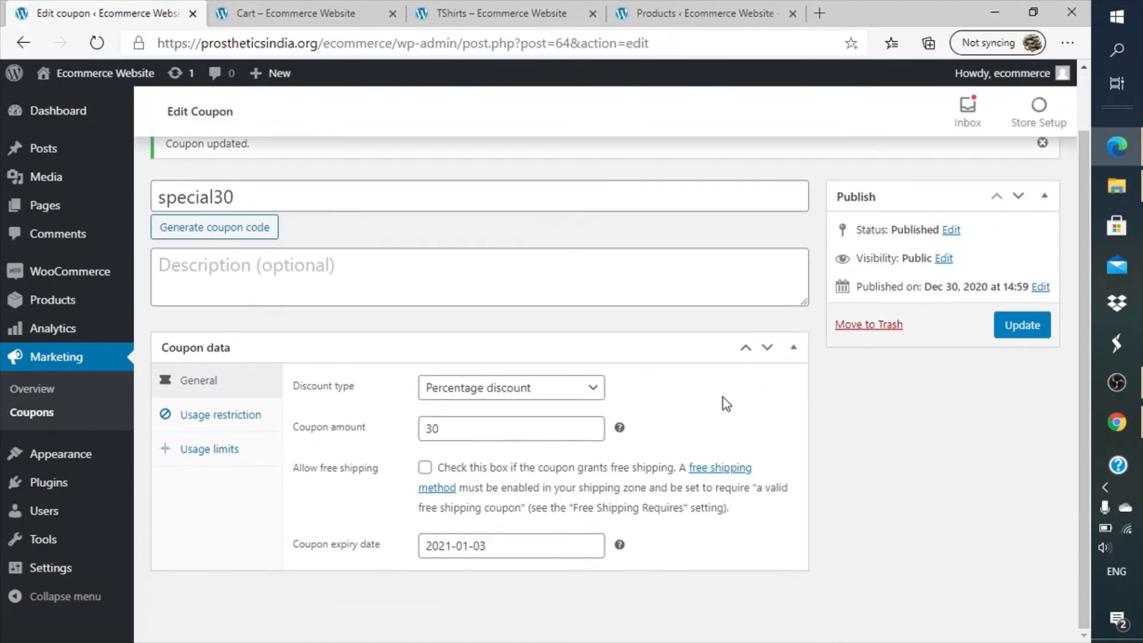
pyautogui.click(258, 419)
pyautogui.click(519, 394)
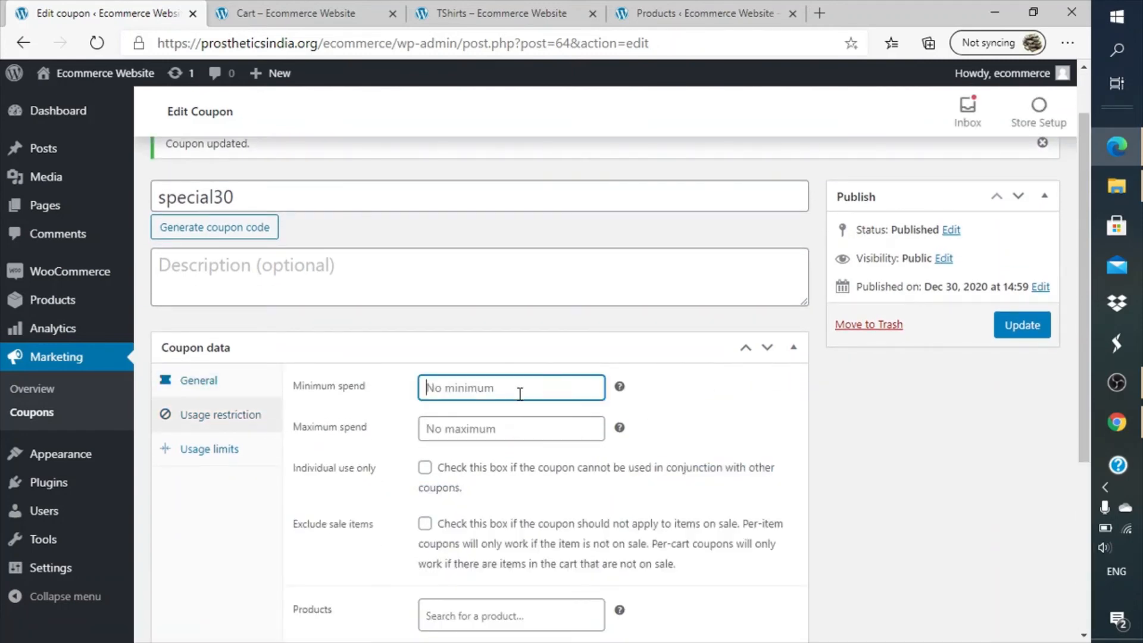
pyautogui.write('500')
pyautogui.click(948, 450)
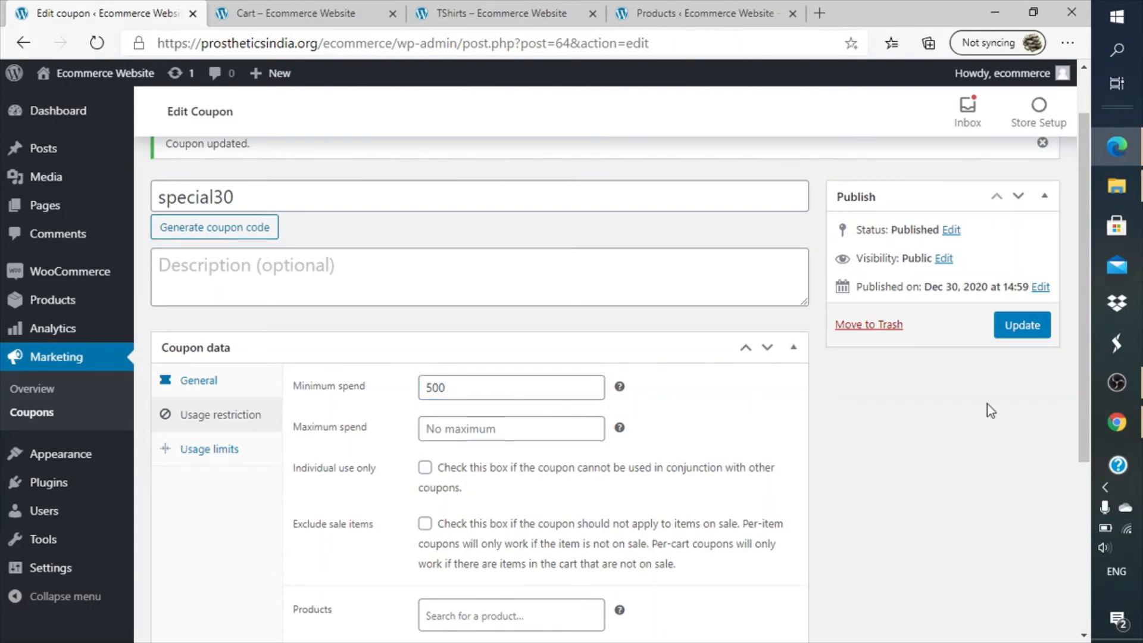
pyautogui.click(1020, 325)
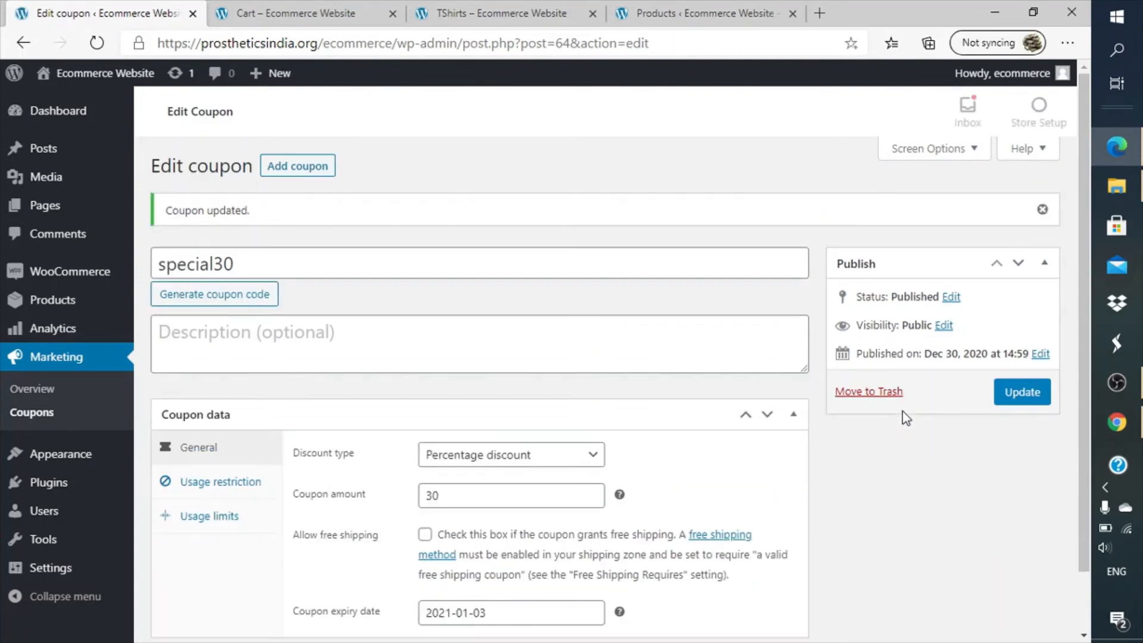
pyautogui.click(224, 484)
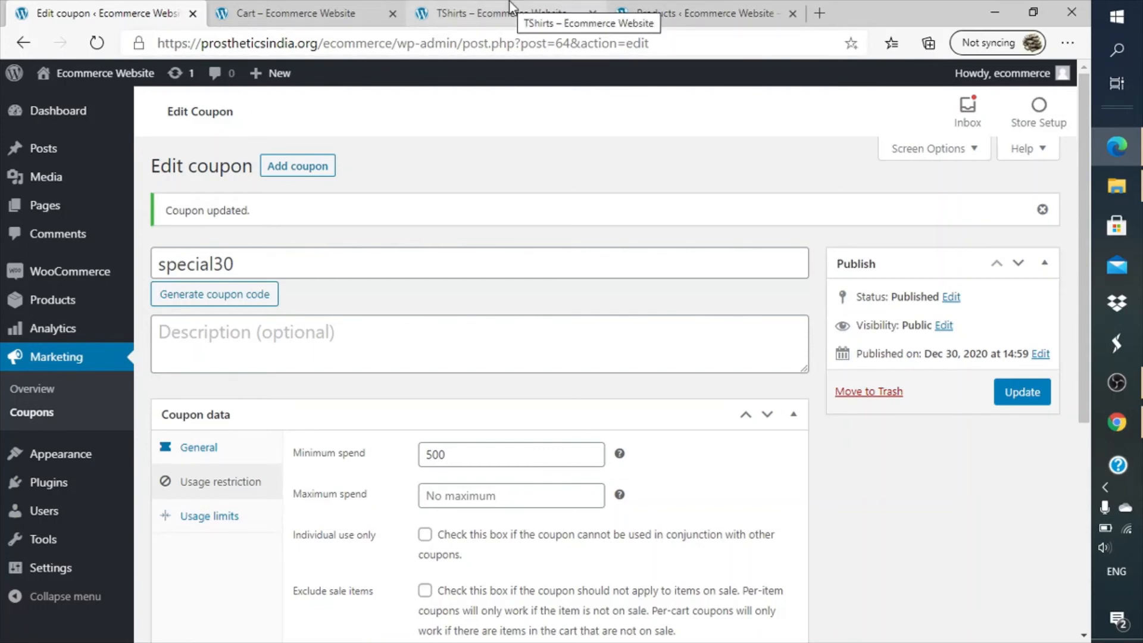
# - Open the cart and check the subtotal and total for Hoodie with Pocket
pyautogui.click(319, 3)
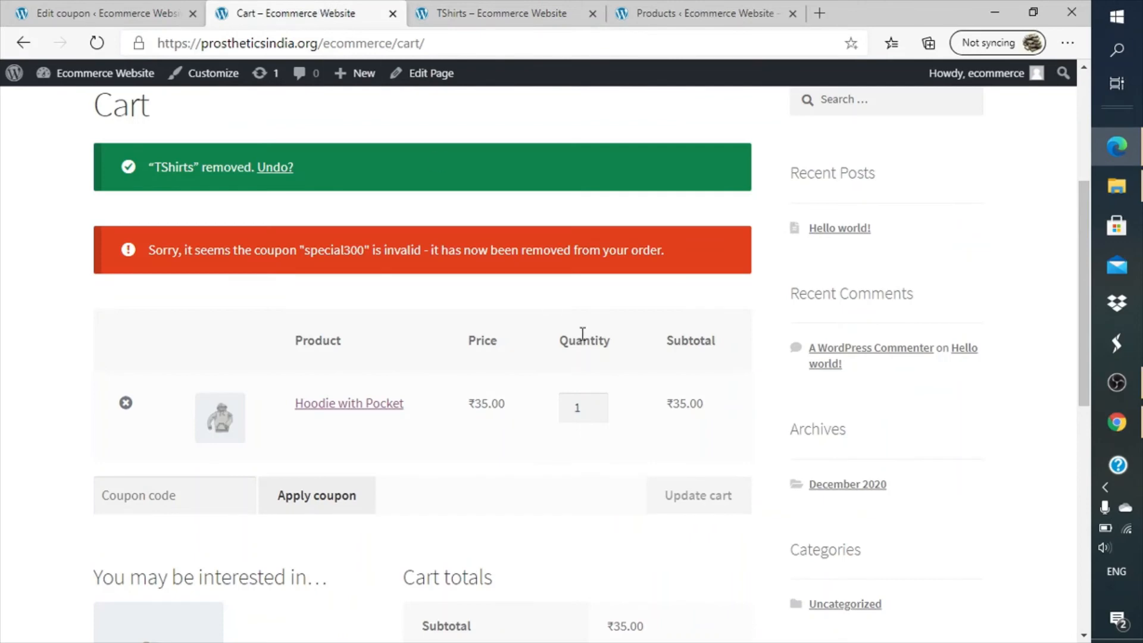
pyautogui.scroll(-5, 583, 333)
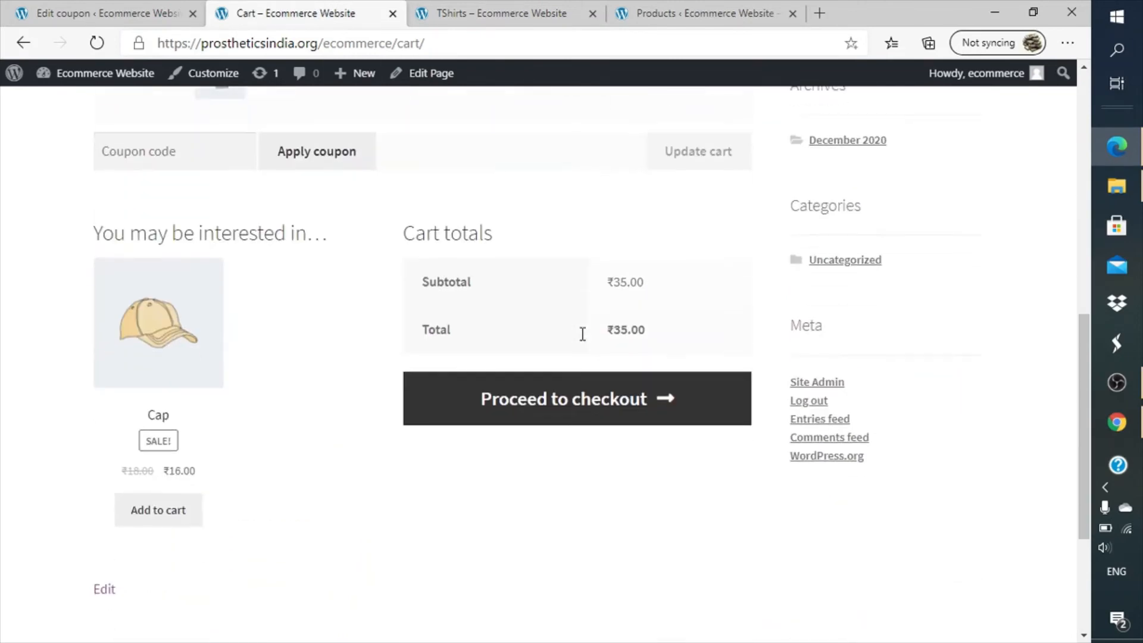
pyautogui.scroll(3, 582, 332)
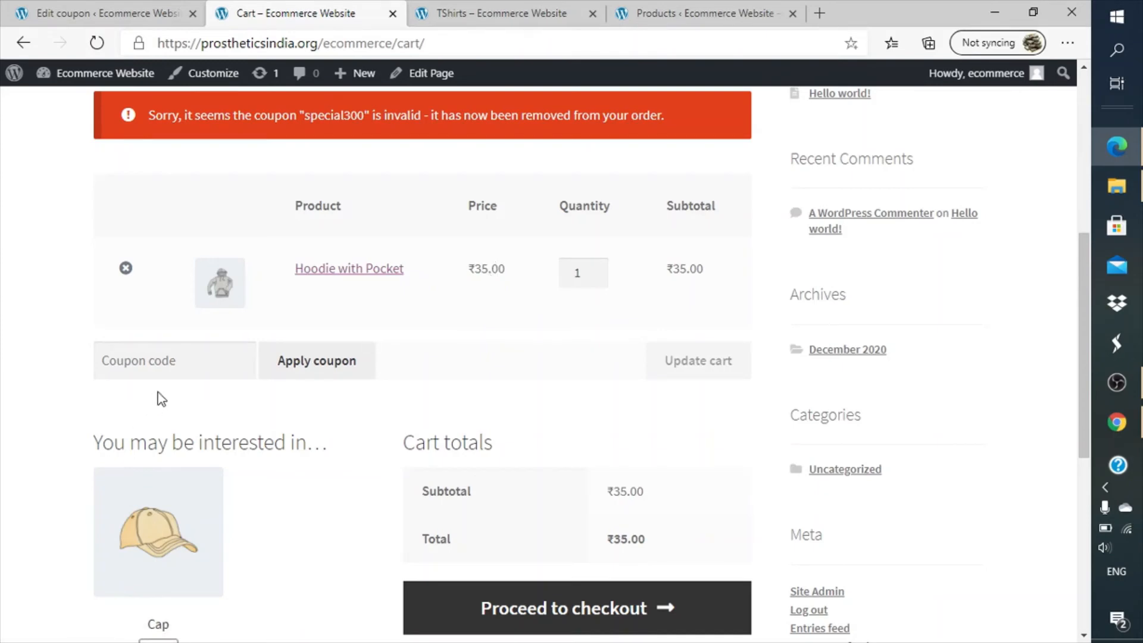
# - Copy the coupon code special30 from the coupon editor and try to apply it to the cart
pyautogui.click(73, 1)
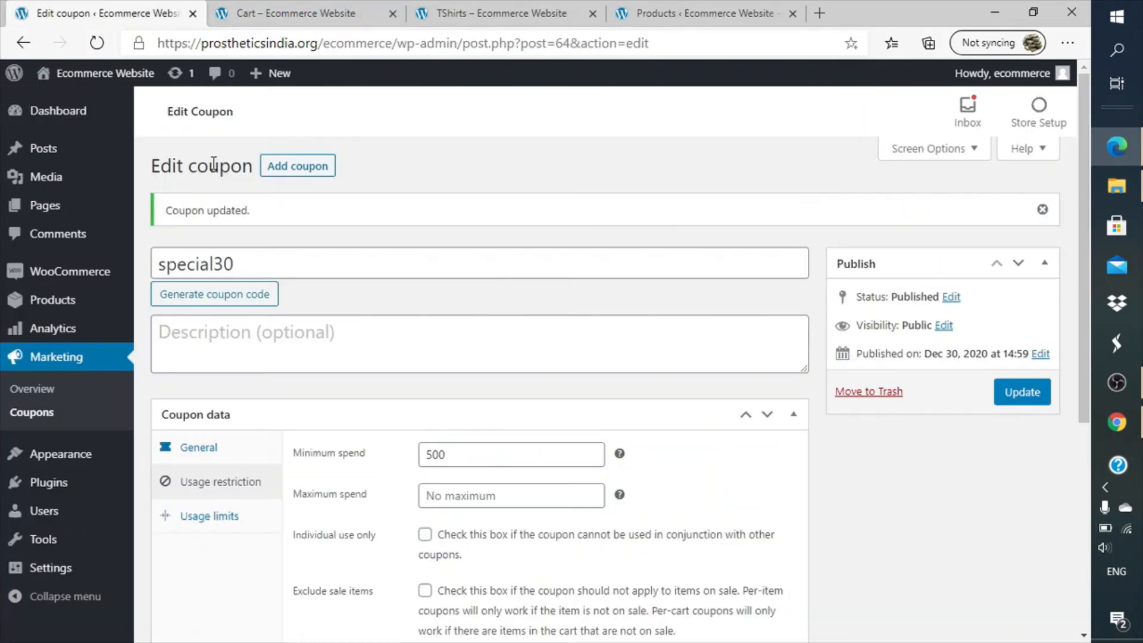
pyautogui.doubleClick(251, 257)
pyautogui.hotkey('ctrl', 'c')
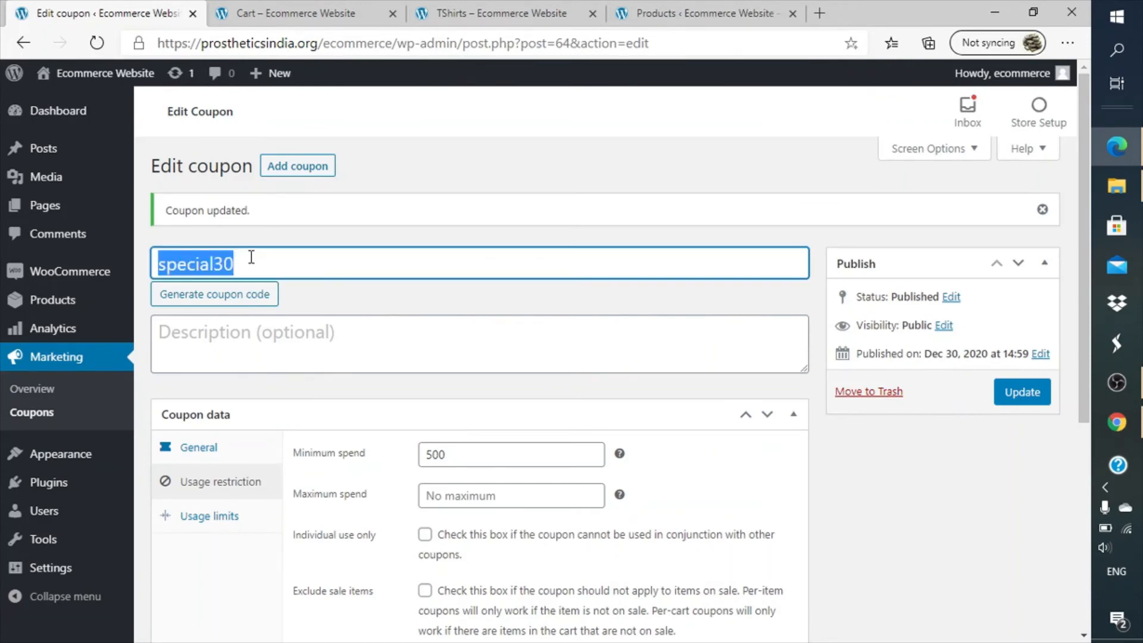
pyautogui.hotkey('ctrl', 'Tab')
pyautogui.click(206, 357)
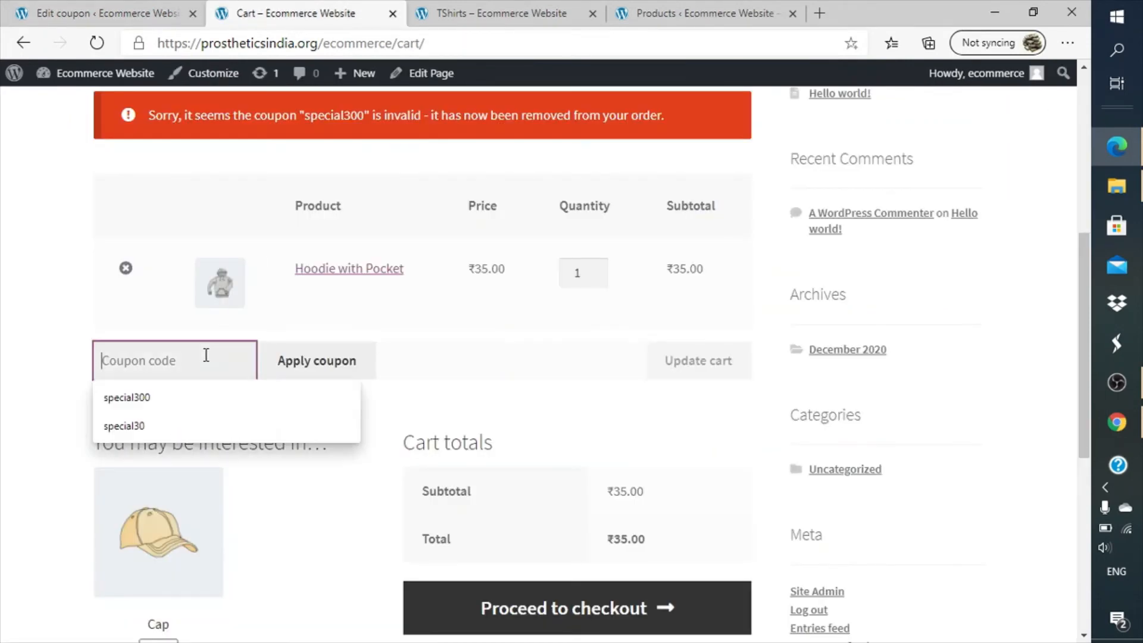
pyautogui.hotkey('ctrl', 'v')
pyautogui.click(301, 362)
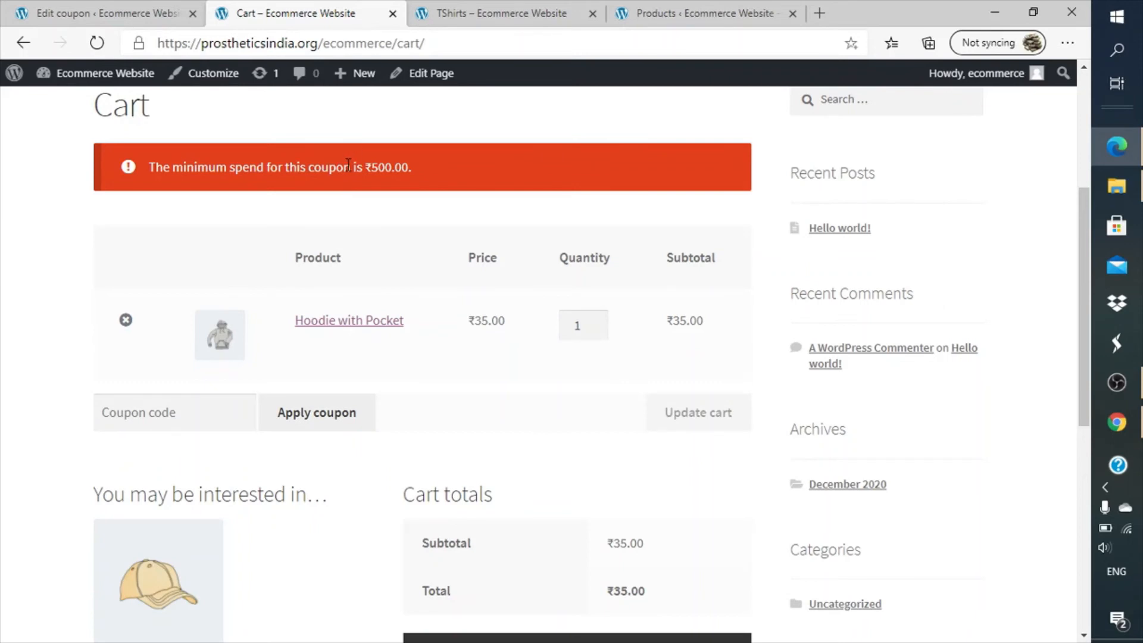
# - Set the quantity of Hoodie with Pocket to 20 and update the cart
pyautogui.click(506, 367)
pyautogui.click(588, 324)
pyautogui.press('BackSpace')
pyautogui.write('20')
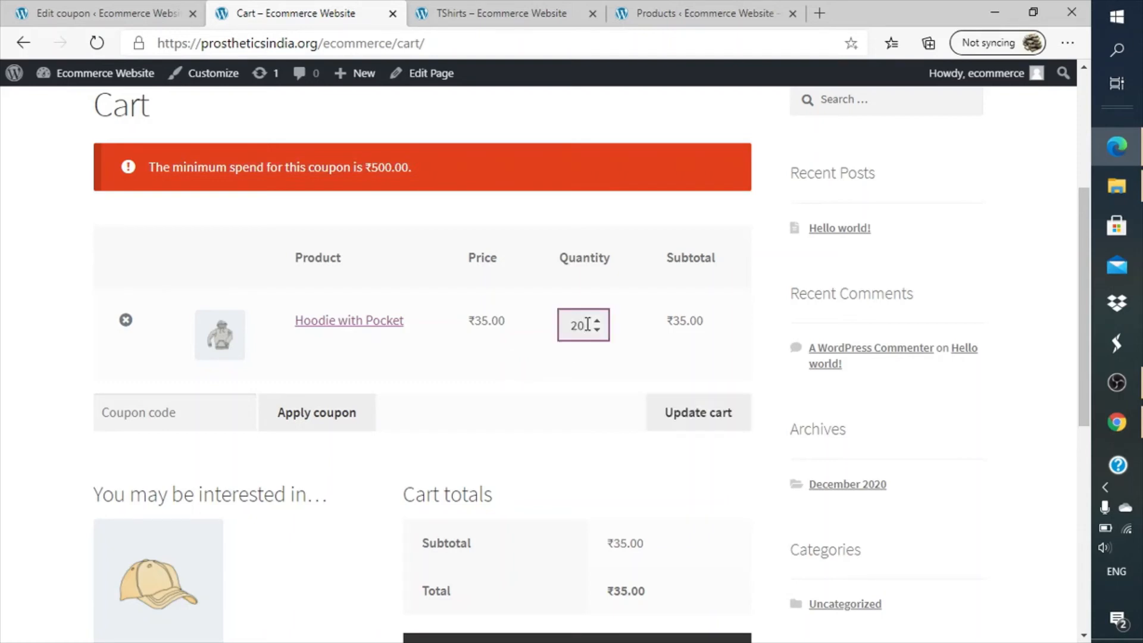
pyautogui.click(703, 422)
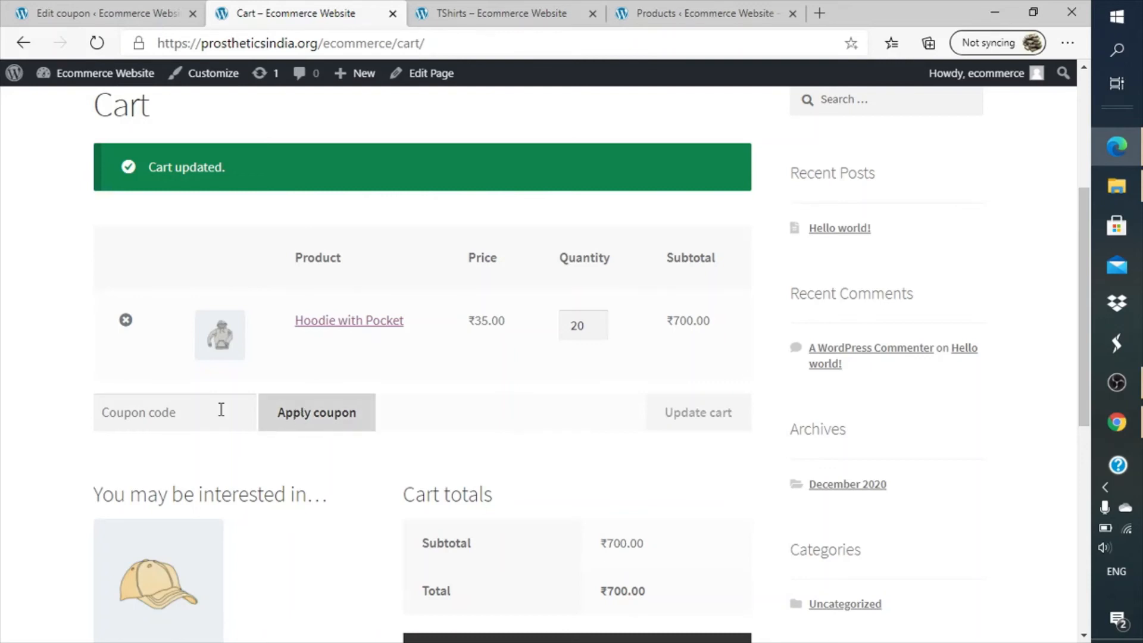
# - Apply the coupon code special30 to the cart containing 20 hoodies
pyautogui.click(200, 411)
pyautogui.click(191, 452)
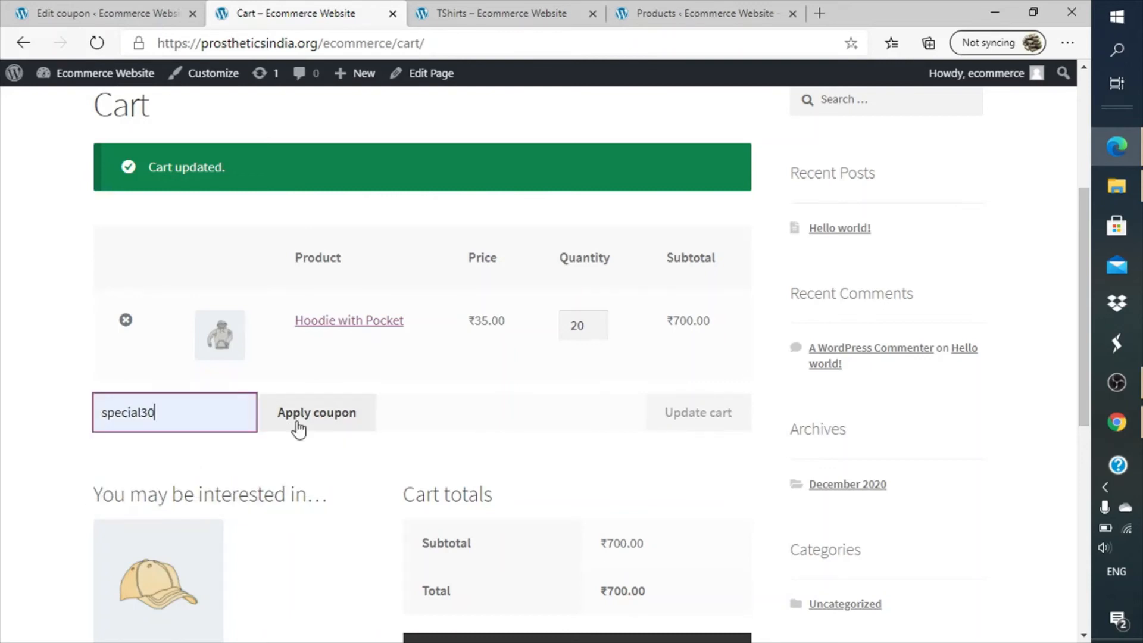
pyautogui.click(335, 414)
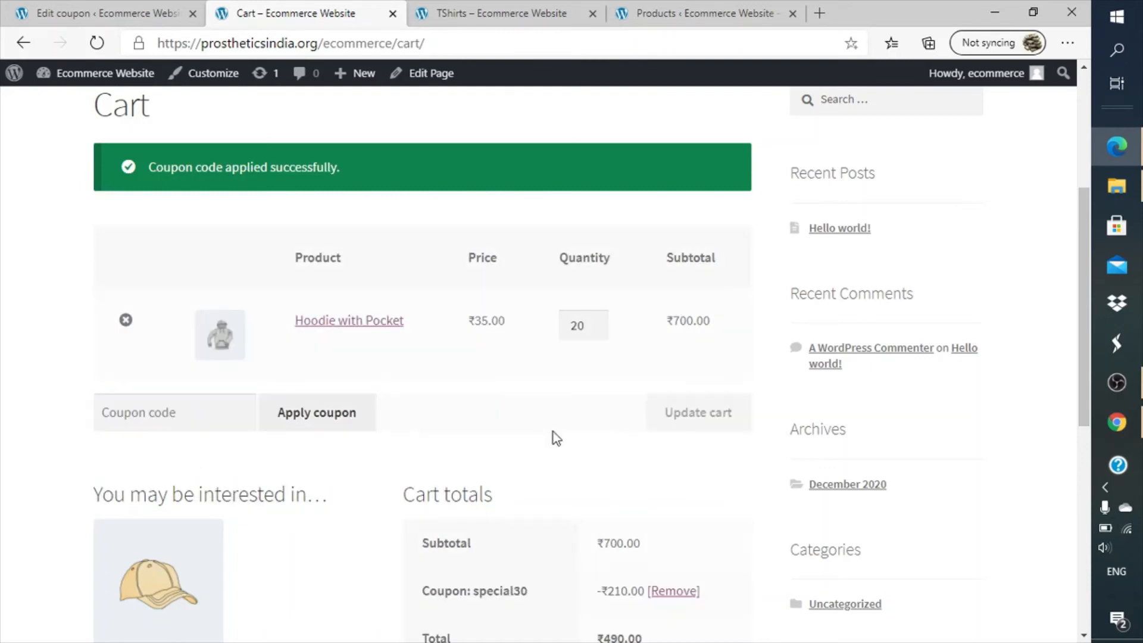
# - Examine the special30 discount and the resulting total in the cart totals
pyautogui.scroll(-5, 552, 438)
pyautogui.scroll(1, 603, 351)
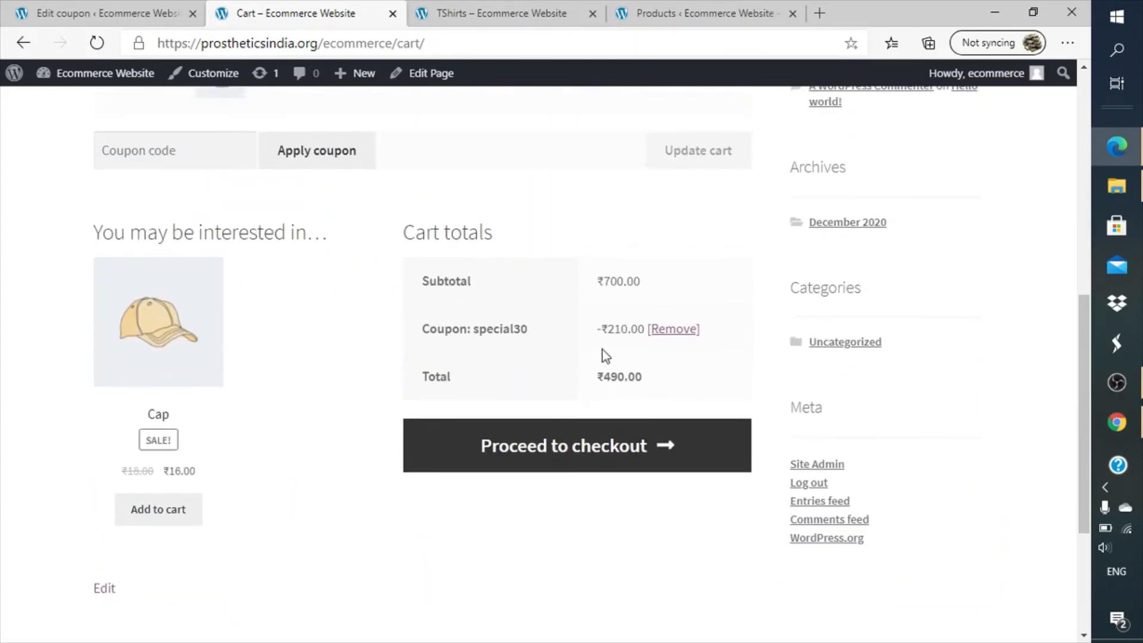
pyautogui.tripleClick(621, 337)
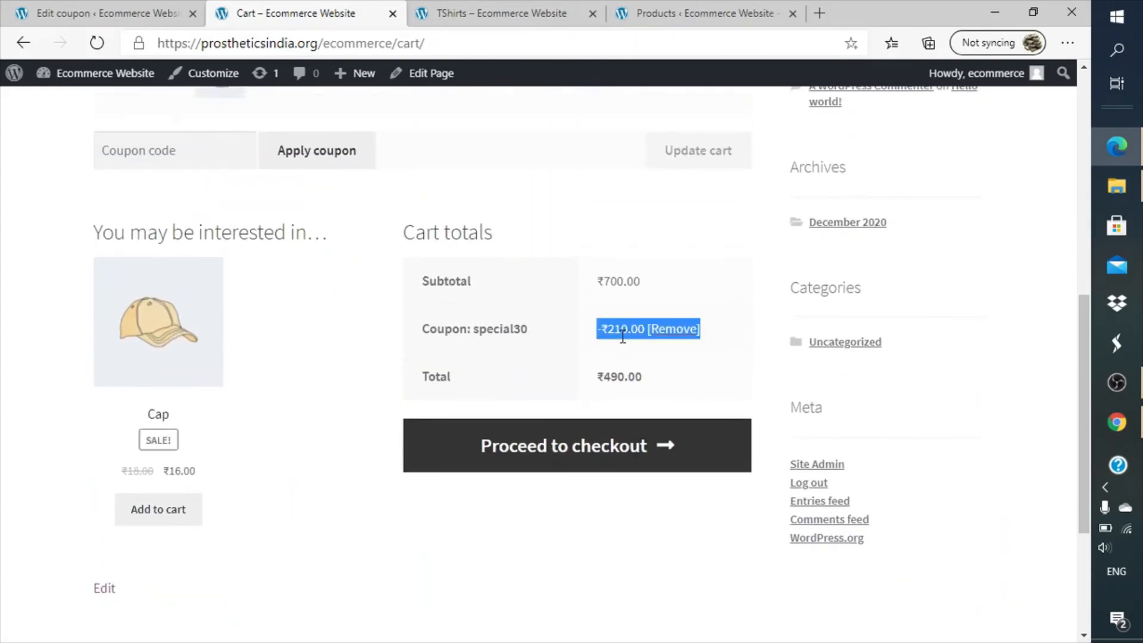
pyautogui.click(622, 337)
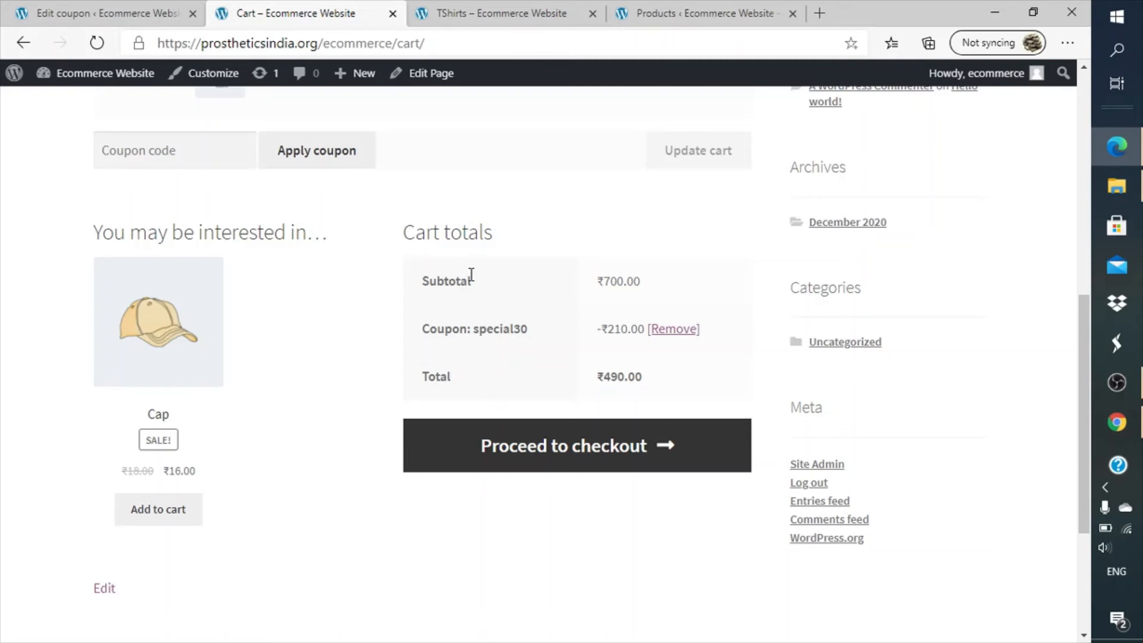
pyautogui.scroll(1, 470, 274)
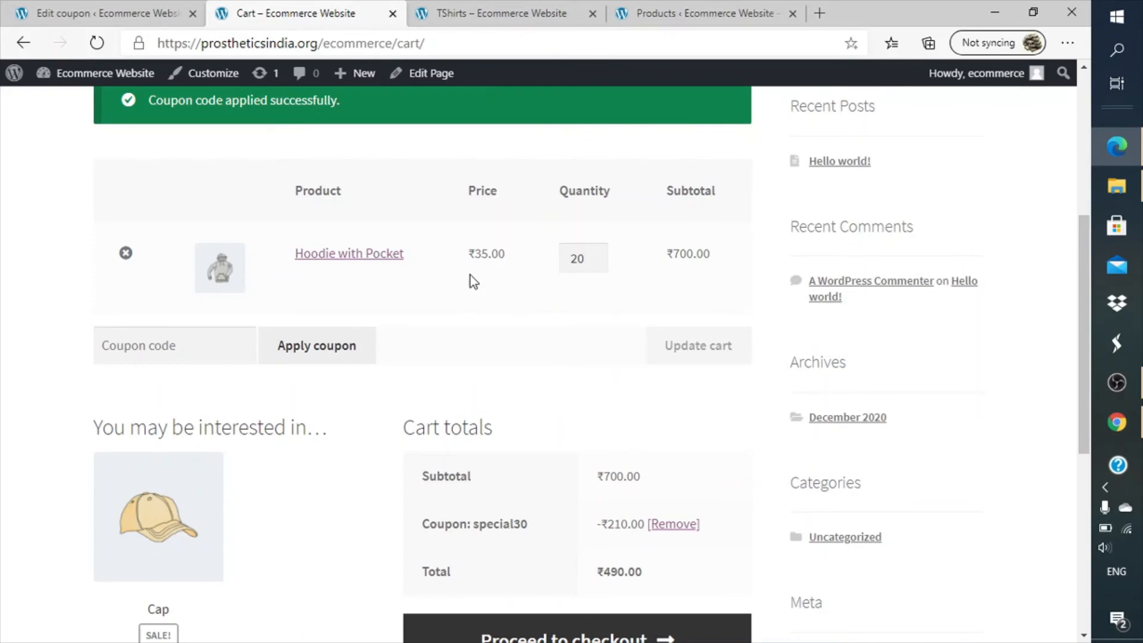
# - Return to the coupon's usage restrictions and set the maximum spend to 10000
pyautogui.click(30, 3)
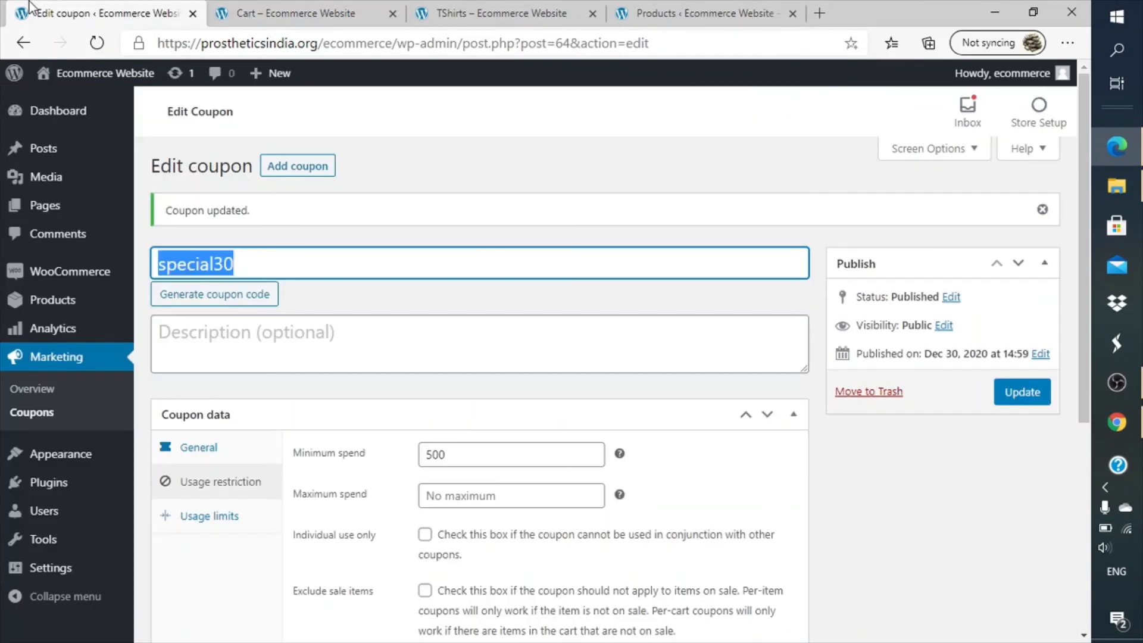
pyautogui.scroll(-2, 604, 316)
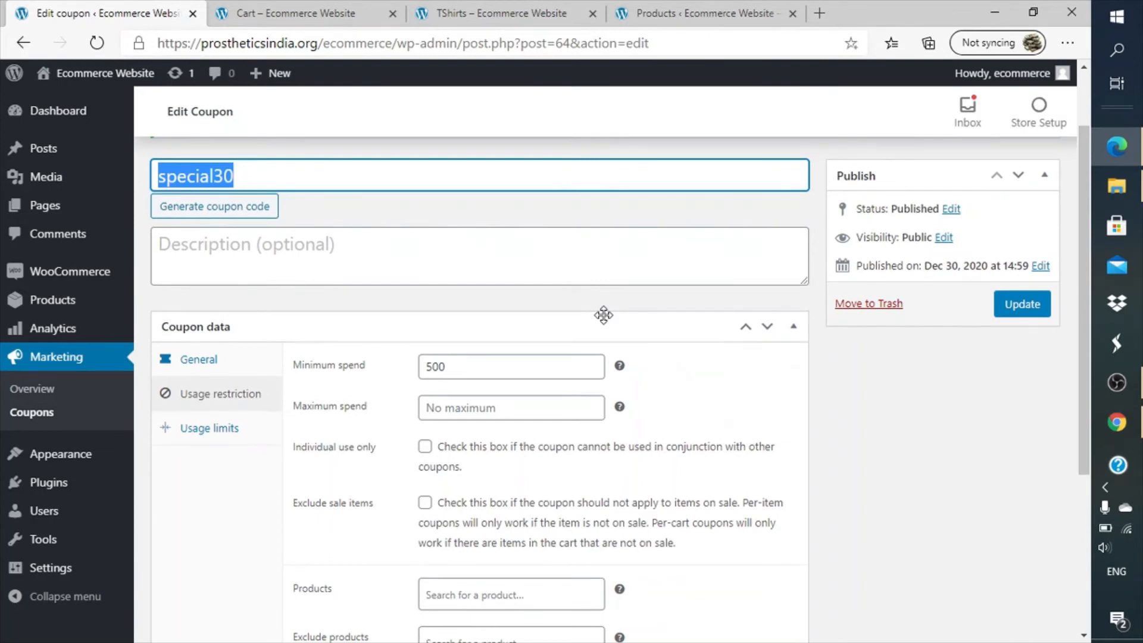
pyautogui.scroll(-2, 603, 315)
pyautogui.scroll(-2, 603, 315)
pyautogui.scroll(1, 604, 316)
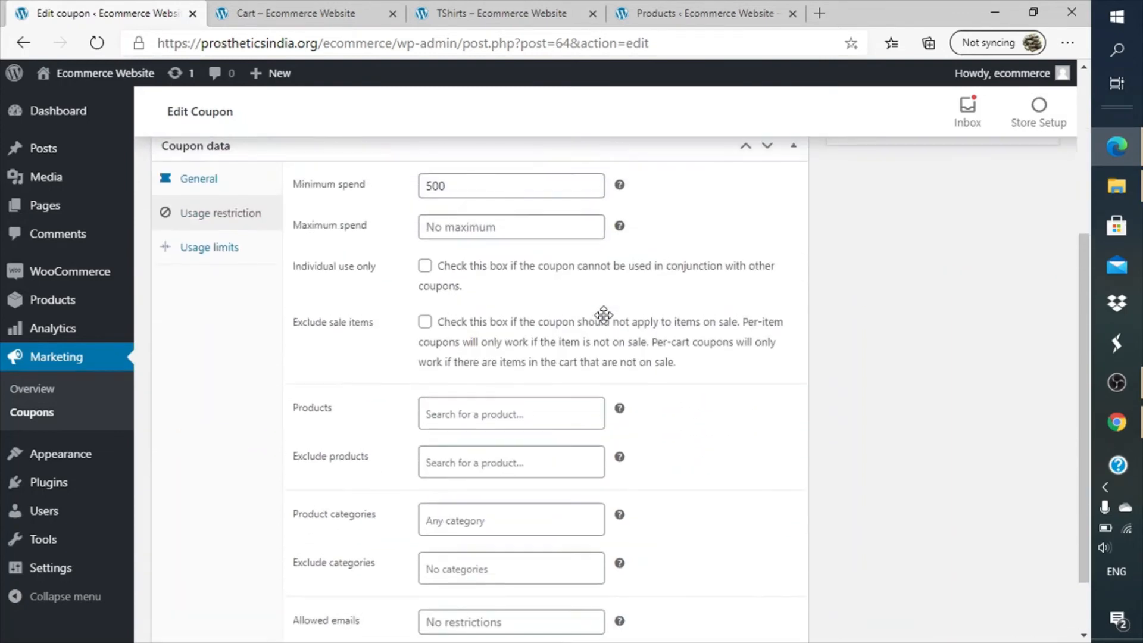
pyautogui.click(475, 236)
pyautogui.write('1000')
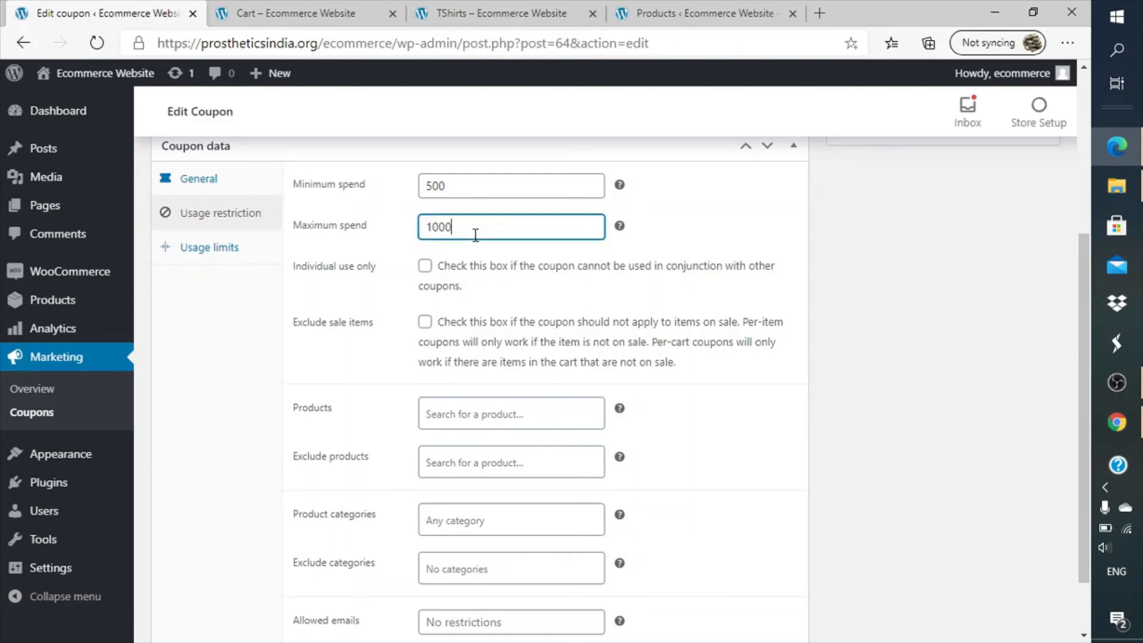
pyautogui.write('0')
pyautogui.click(670, 300)
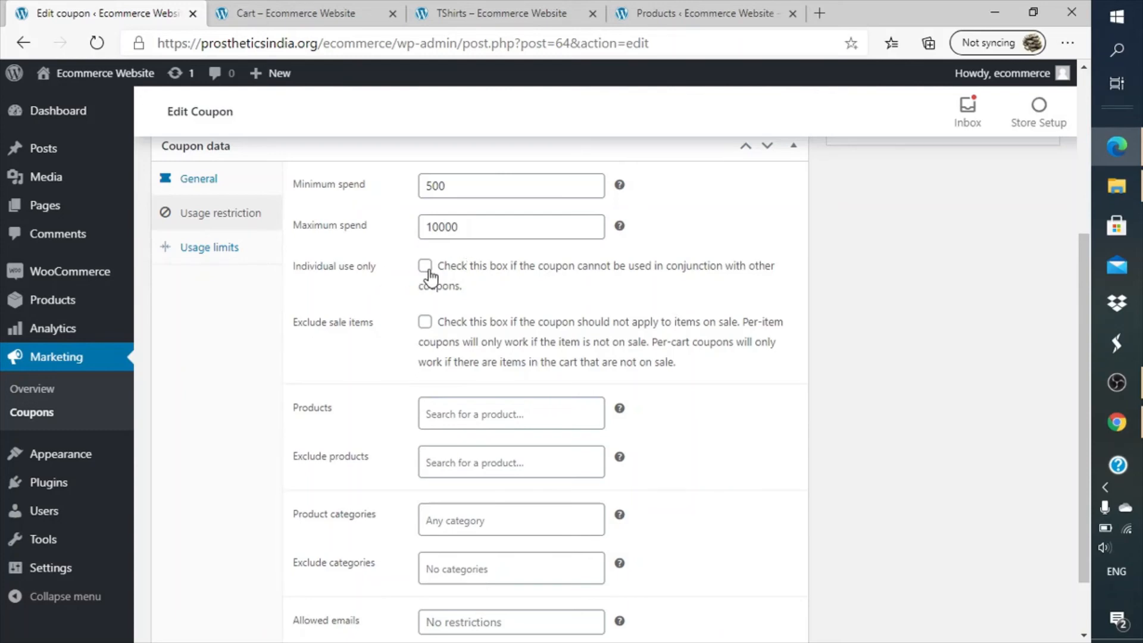
# - Restrict the special30 coupon to individual use only, so it cannot be combined with other coupons
pyautogui.tripleClick(463, 269)
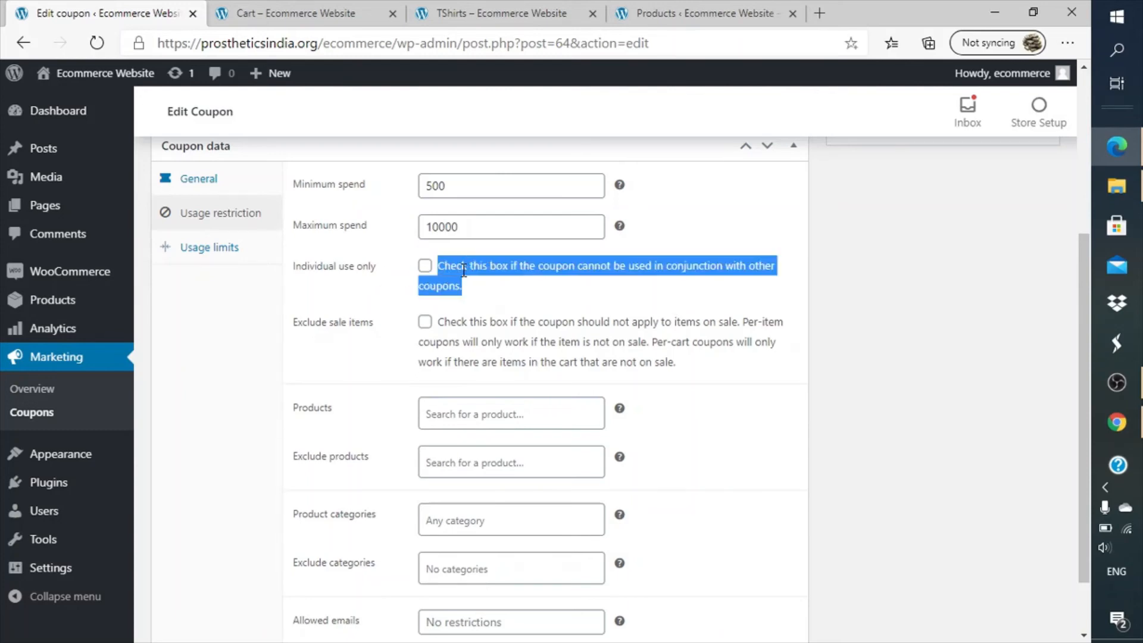
pyautogui.click(521, 291)
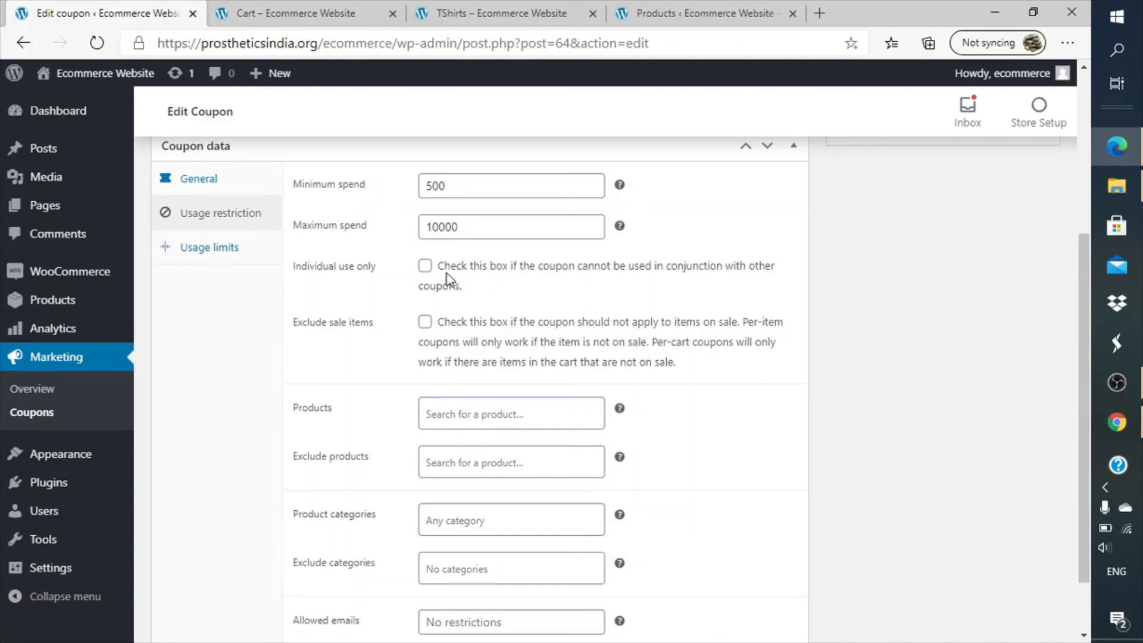
pyautogui.click(425, 267)
pyautogui.click(424, 324)
# - Search for "tshir" and add Vneck Tshirt (#39) to the products the coupon applies to
pyautogui.scroll(-2, 513, 317)
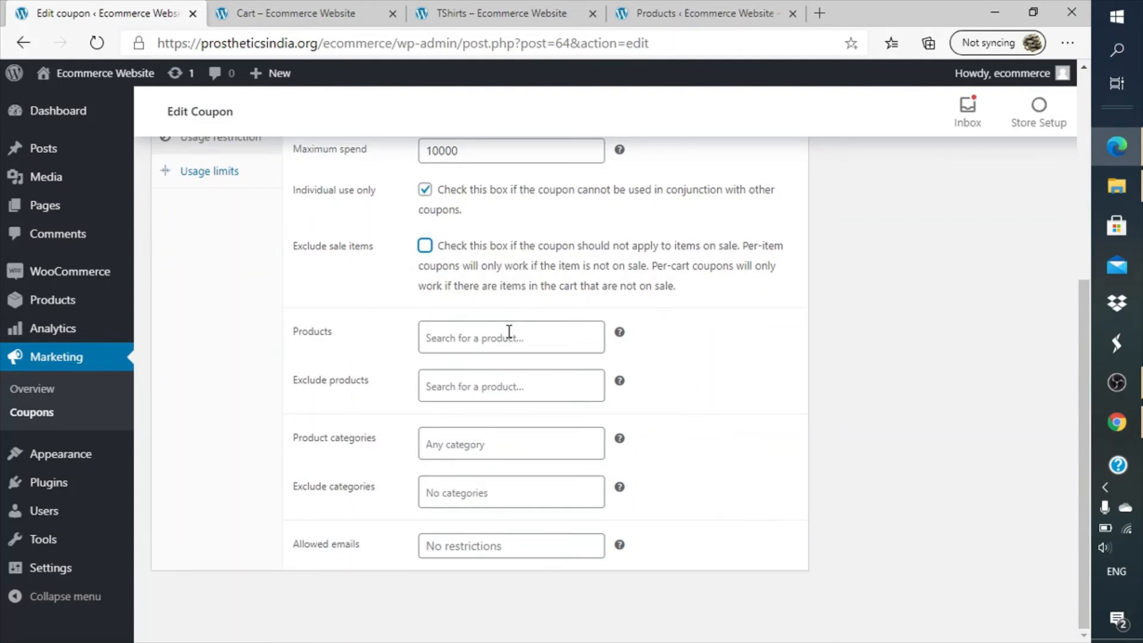
pyautogui.click(508, 332)
pyautogui.write('th')
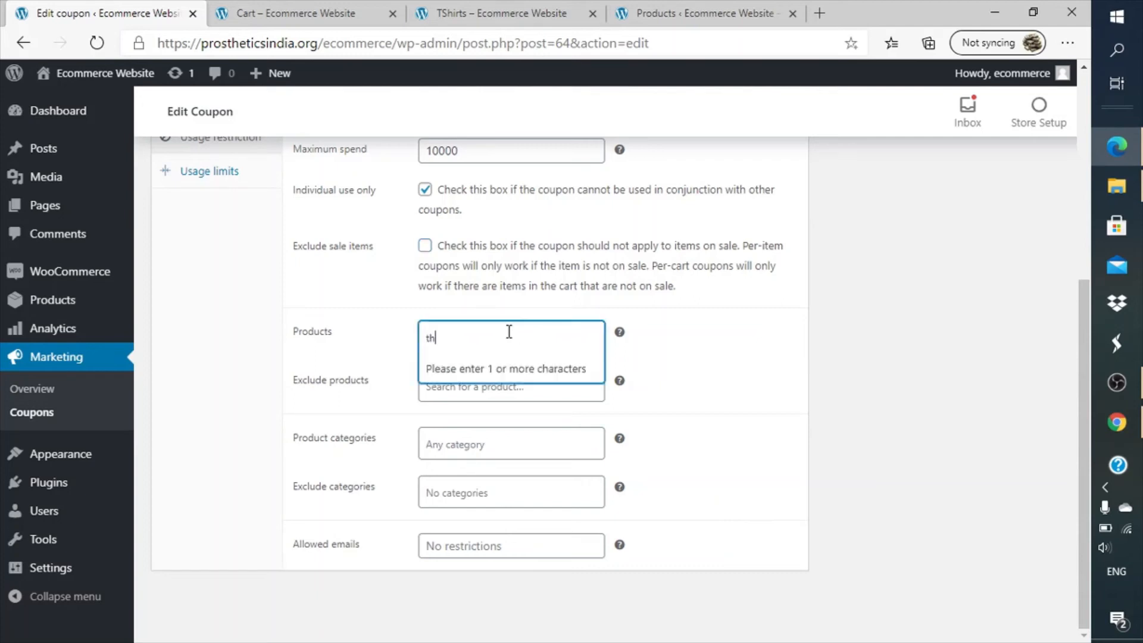
pyautogui.press('BackSpace')
pyautogui.write('shit')
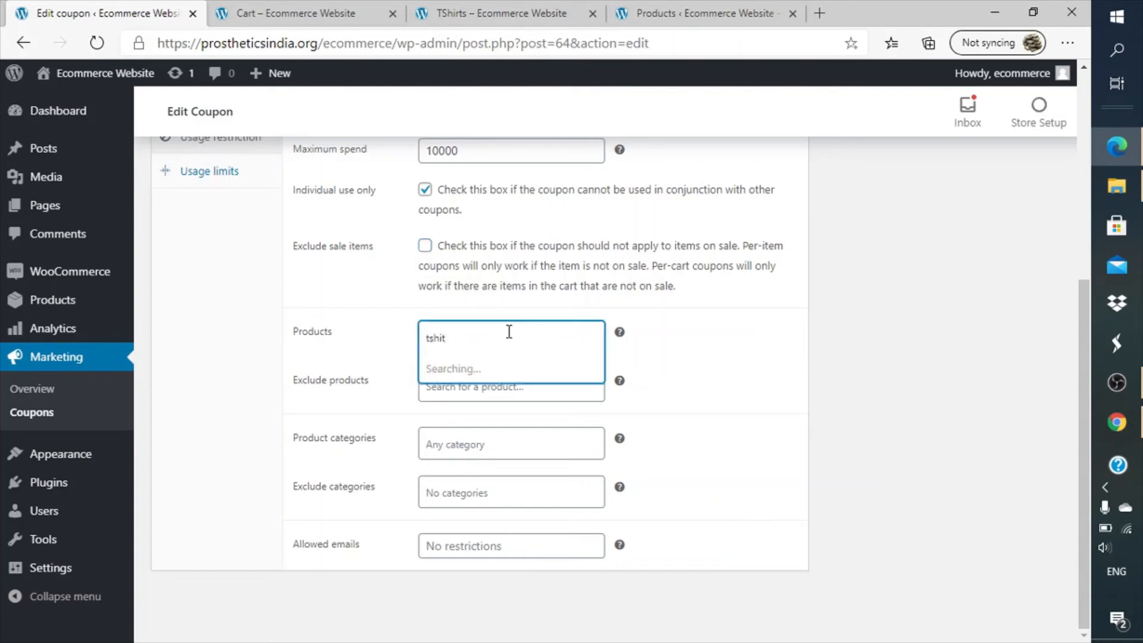
pyautogui.press('BackSpace')
pyautogui.write('r')
pyautogui.press('Down')
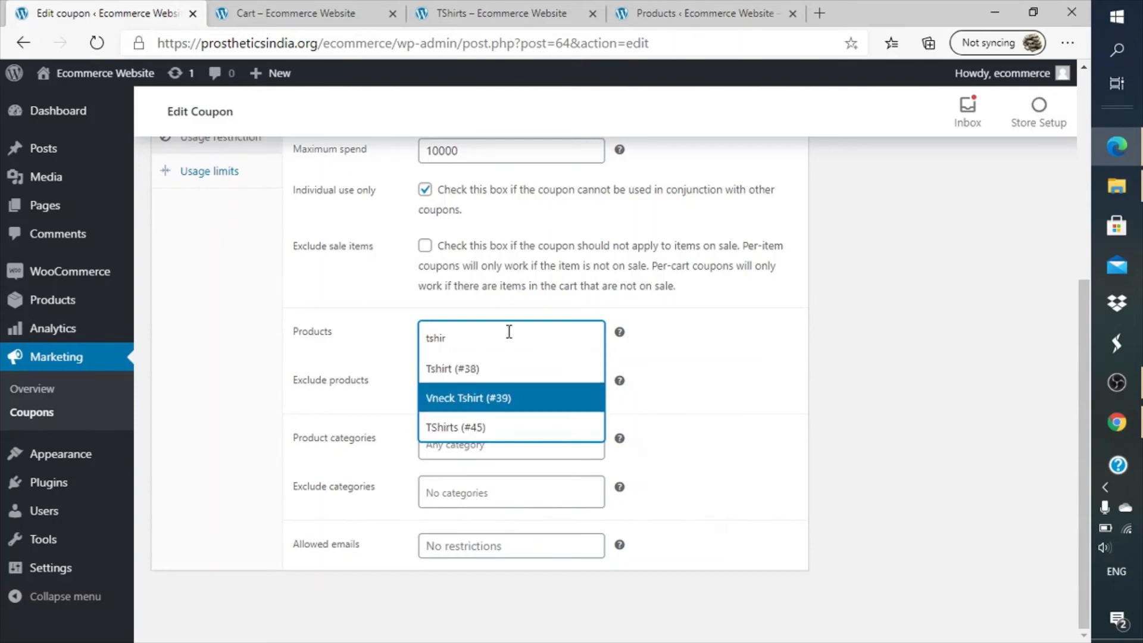
pyautogui.press('Return')
# - Add TShirts (#45) as a second product the coupon applies to
pyautogui.write('thi')
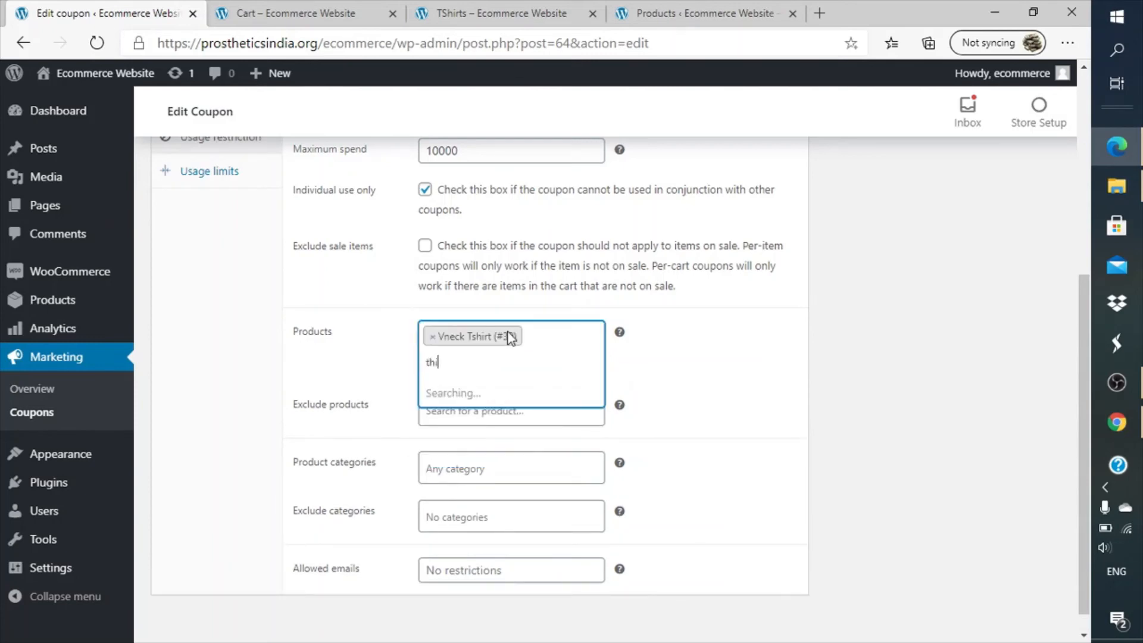
pyautogui.press('BackSpace')
pyautogui.press('BackSpace')
pyautogui.write('shirt')
pyautogui.press('Return')
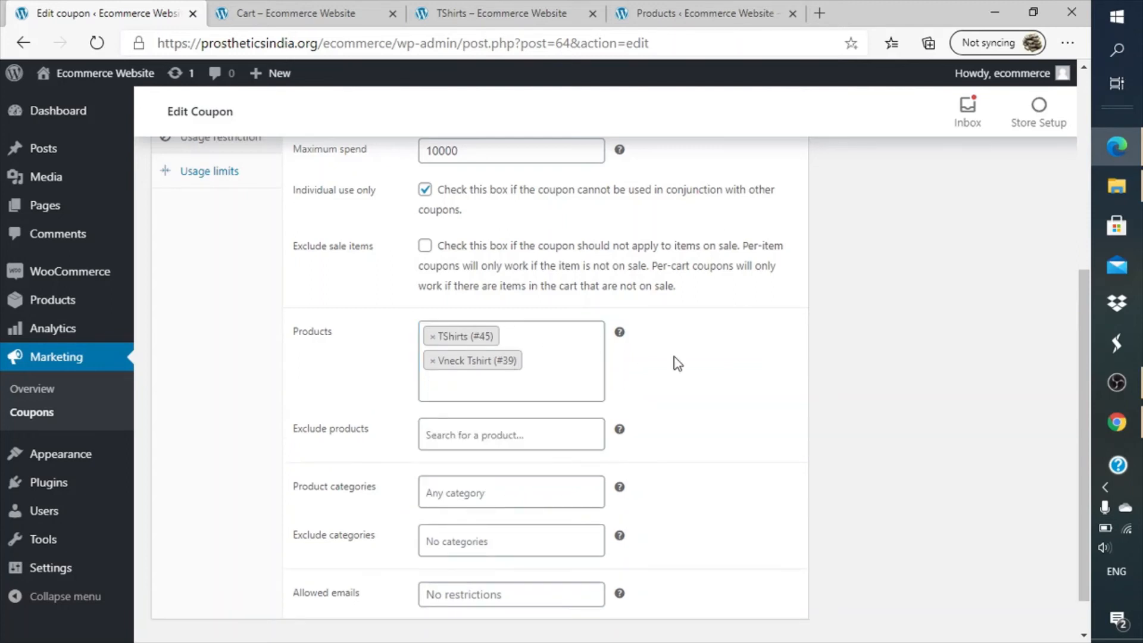
# - Search for "hoodie" and add Hoodie with Logo (#32) to the coupon's excluded products
pyautogui.scroll(-1, 717, 385)
pyautogui.click(574, 377)
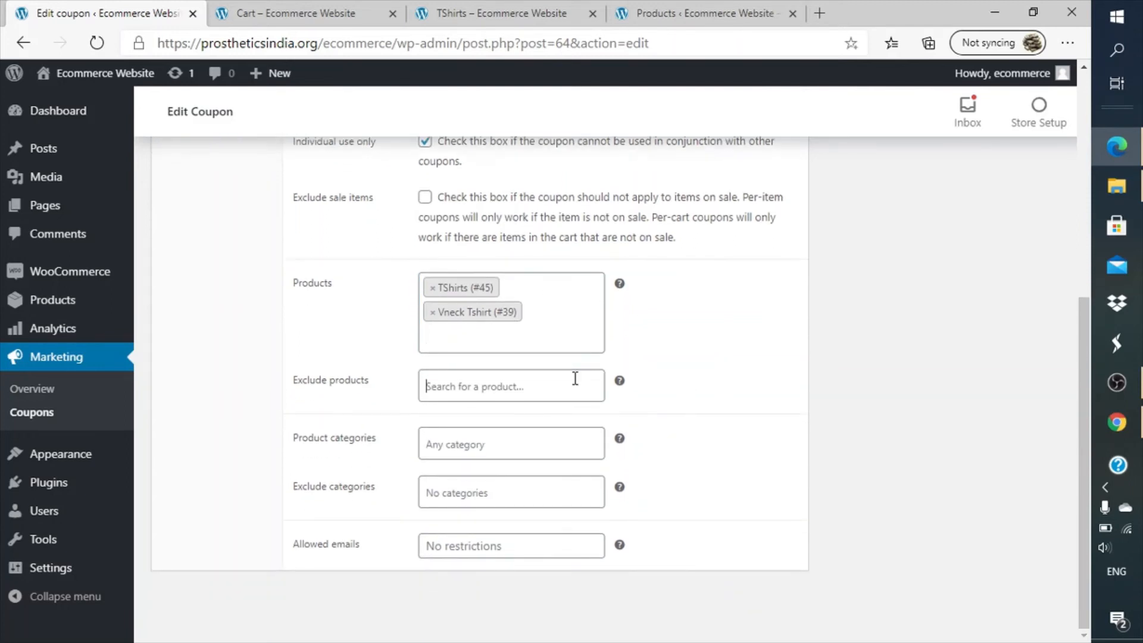
pyautogui.write('hoodie')
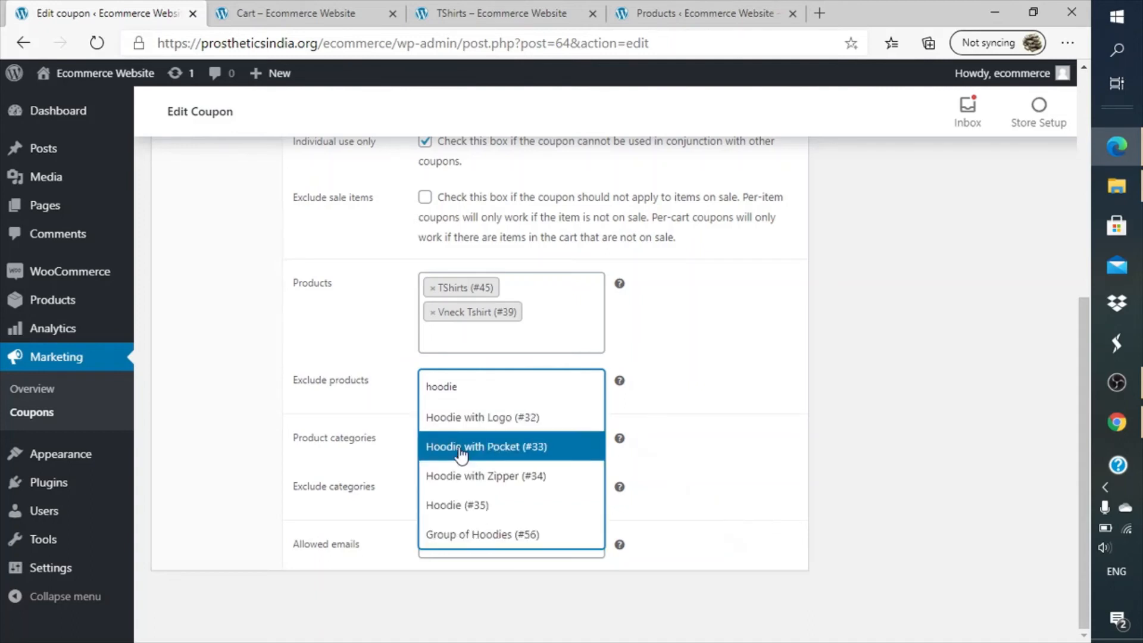
pyautogui.click(495, 421)
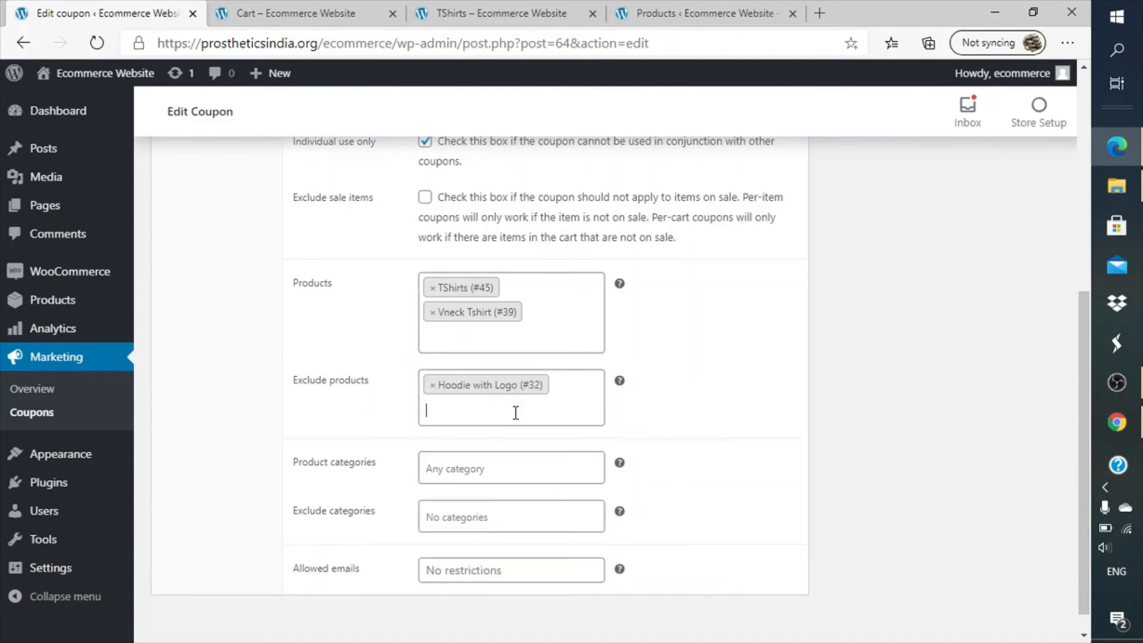
# - Add Accessories to the coupon's allowed product categories and remove it again
pyautogui.scroll(-1, 654, 431)
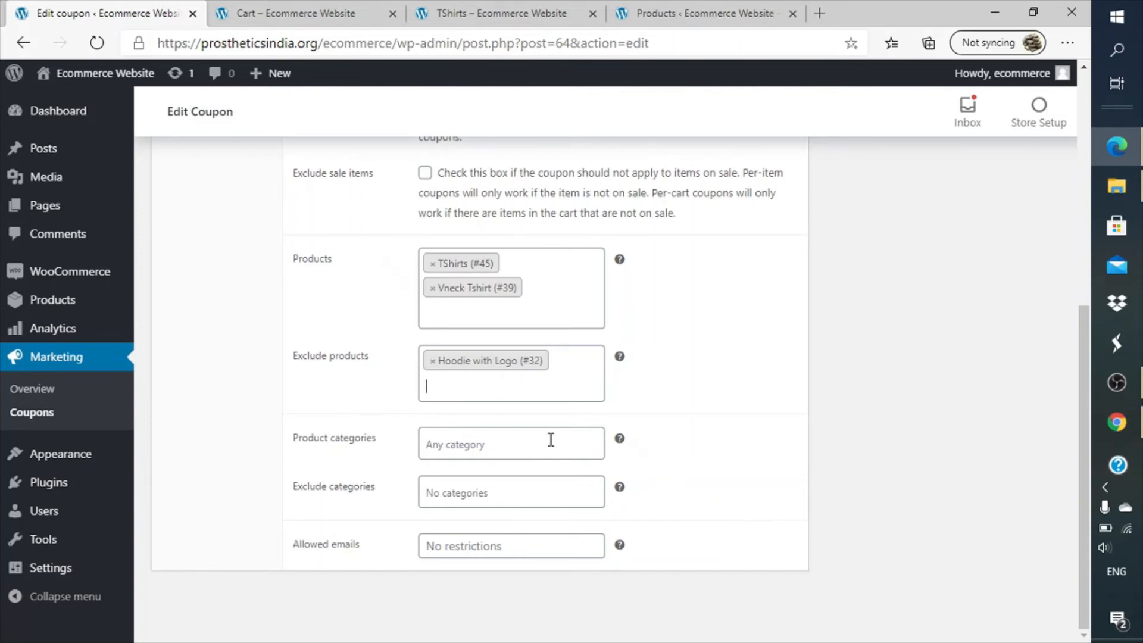
pyautogui.click(550, 439)
pyautogui.write('t')
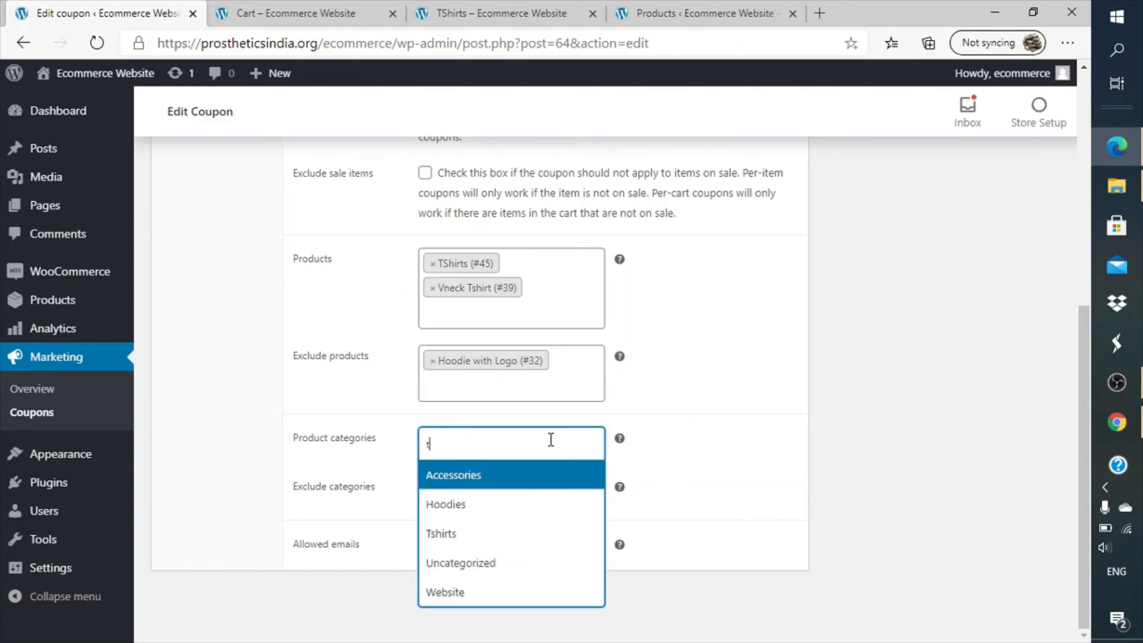
pyautogui.click(492, 478)
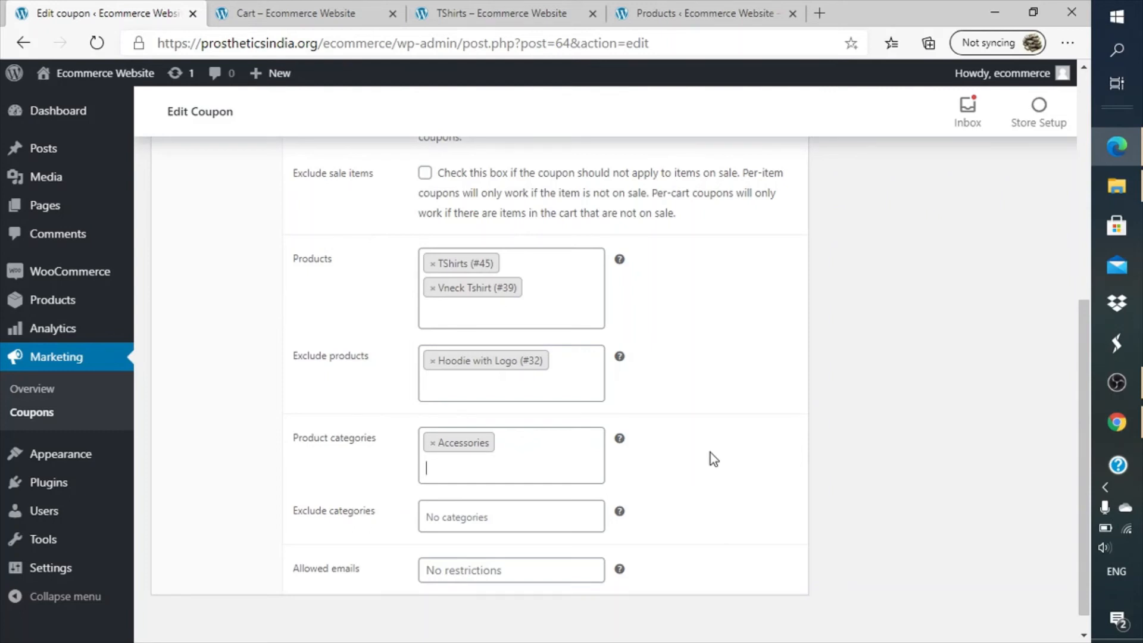
pyautogui.scroll(-1, 714, 459)
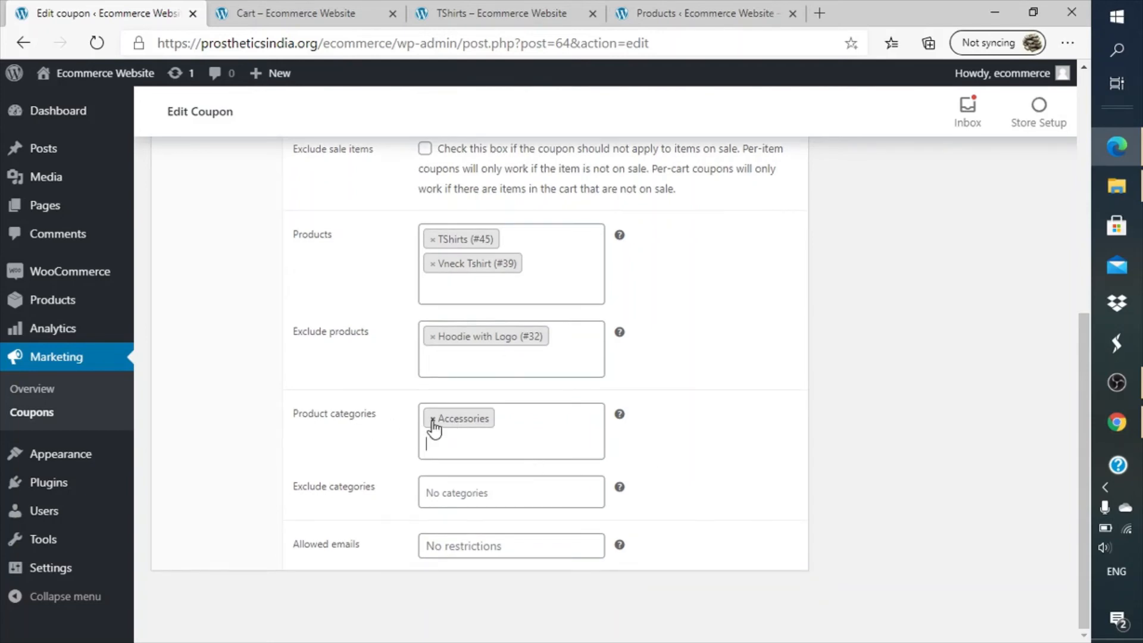
pyautogui.click(432, 420)
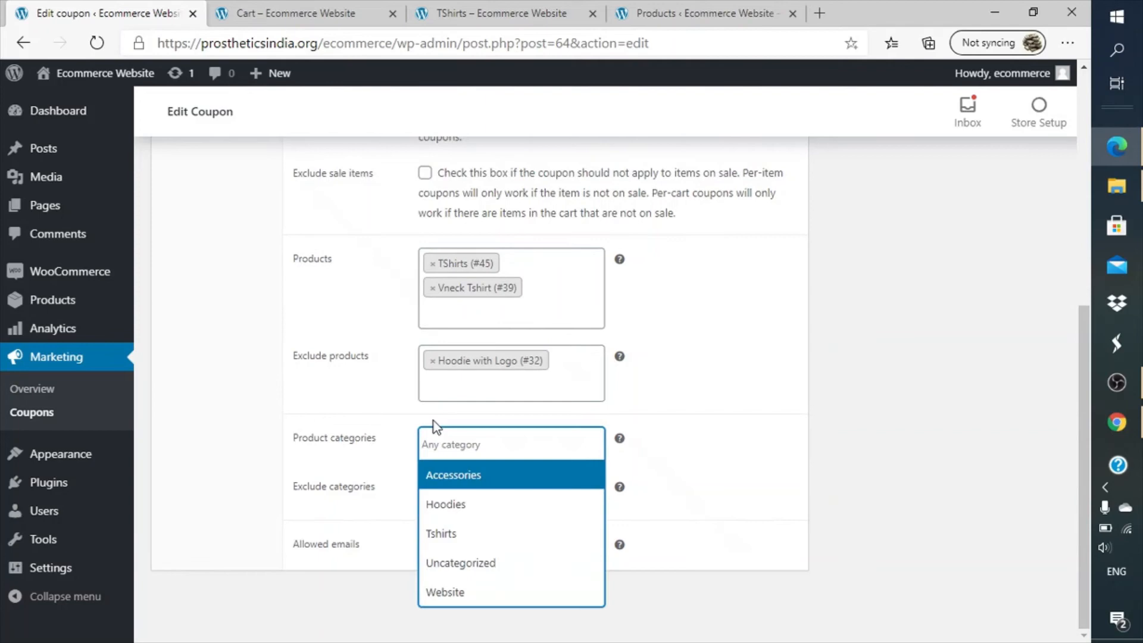
pyautogui.click(678, 451)
# - Add the Accessories category to the coupon's excluded categories
pyautogui.click(507, 488)
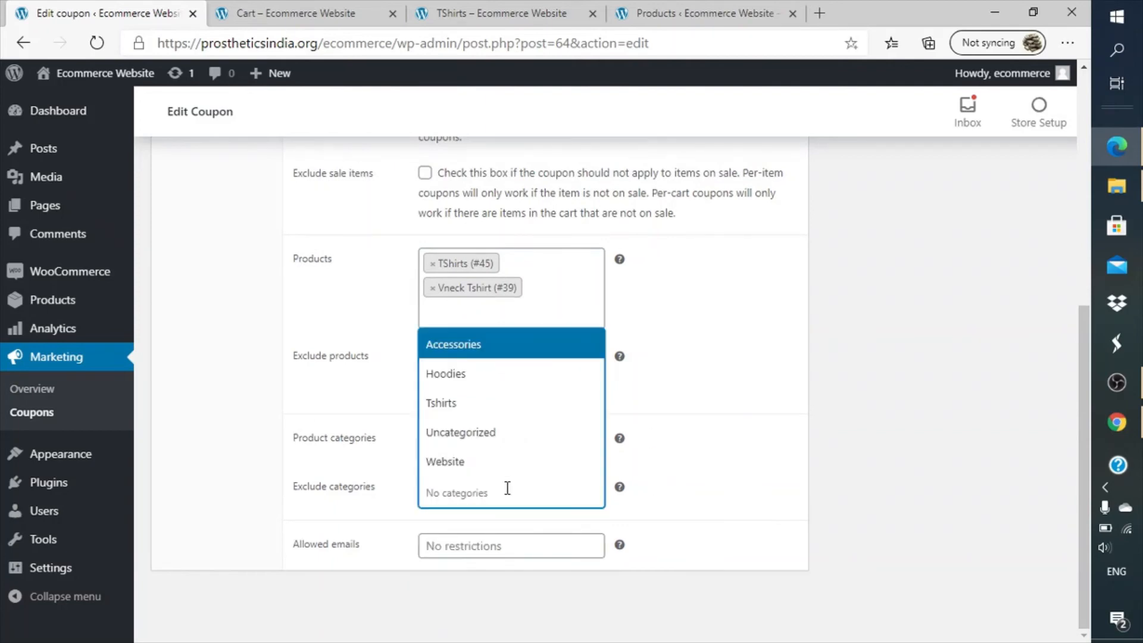
pyautogui.write('ac')
pyautogui.click(519, 469)
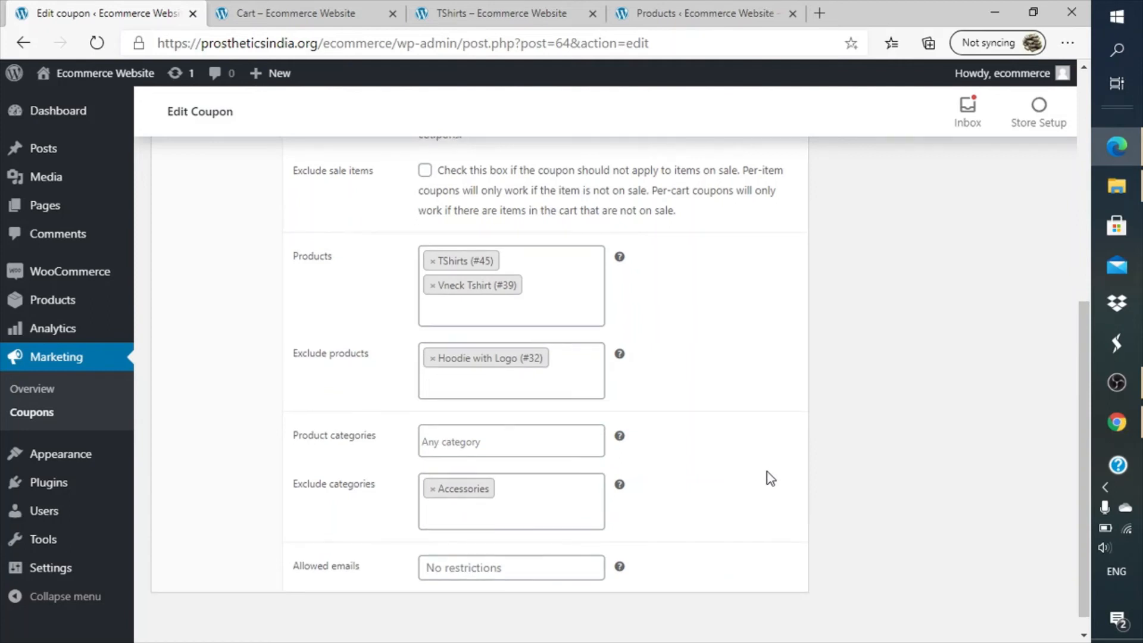
# - Inspect the coupon's allowed emails restriction without entering an address
pyautogui.scroll(-1, 767, 473)
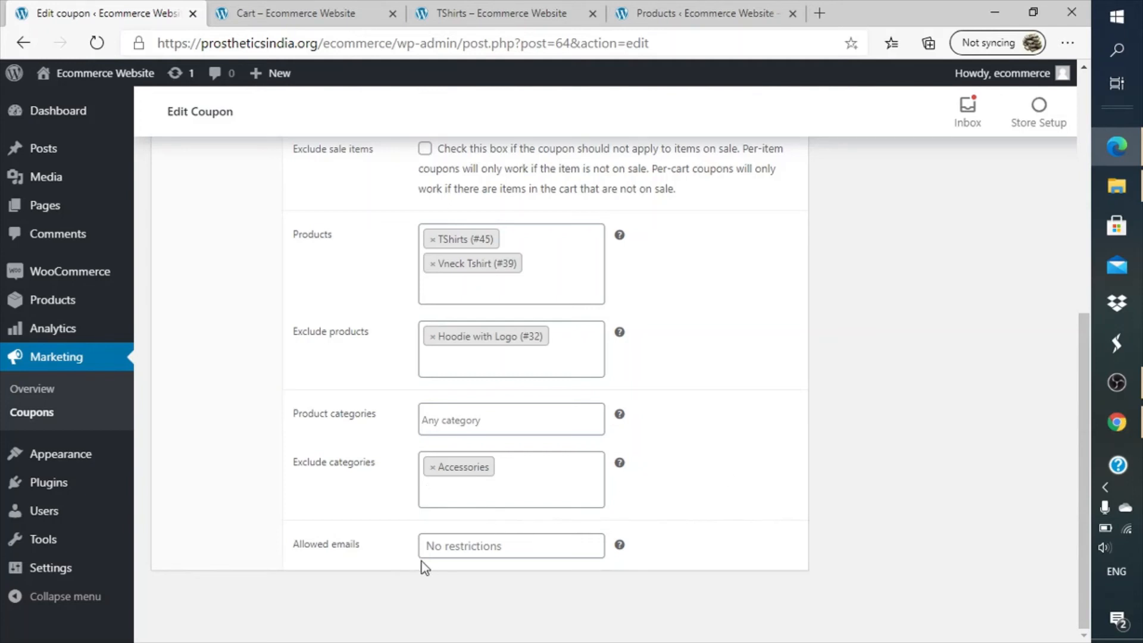
pyautogui.click(449, 553)
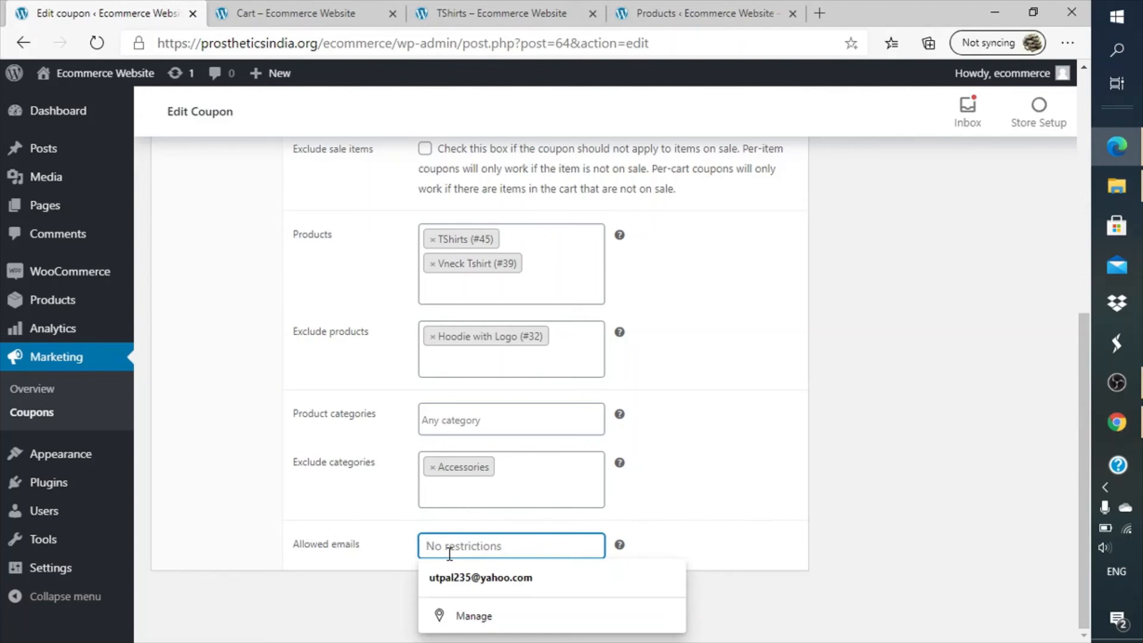
pyautogui.click(711, 480)
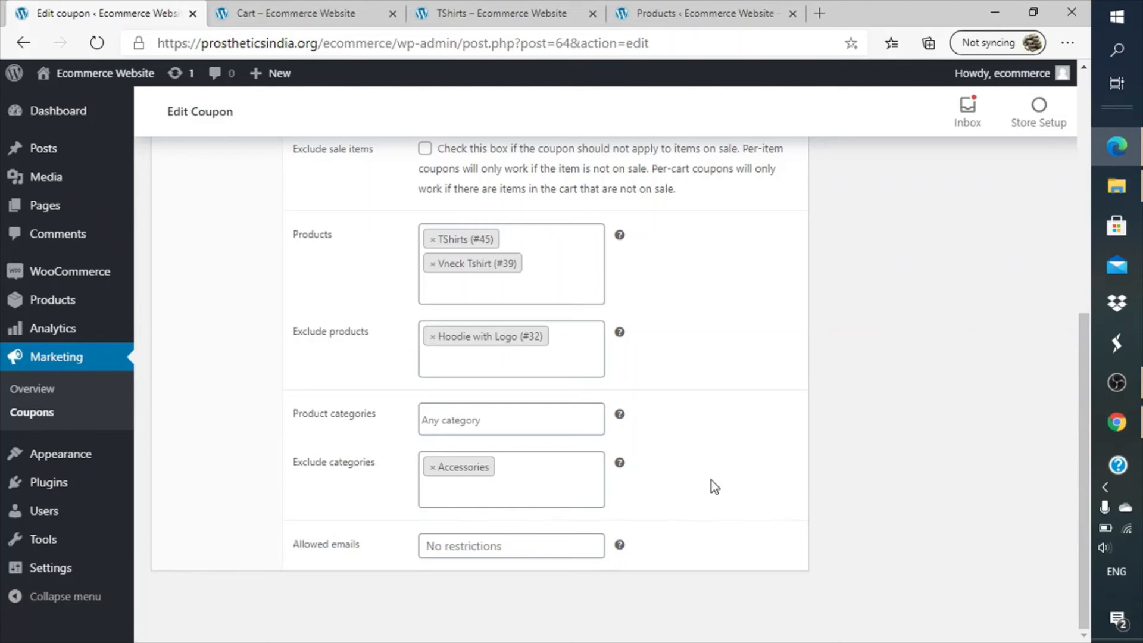
# - In the coupon's usage limits, set the limit per coupon to 100 and the limit per user to 2
pyautogui.scroll(5, 721, 467)
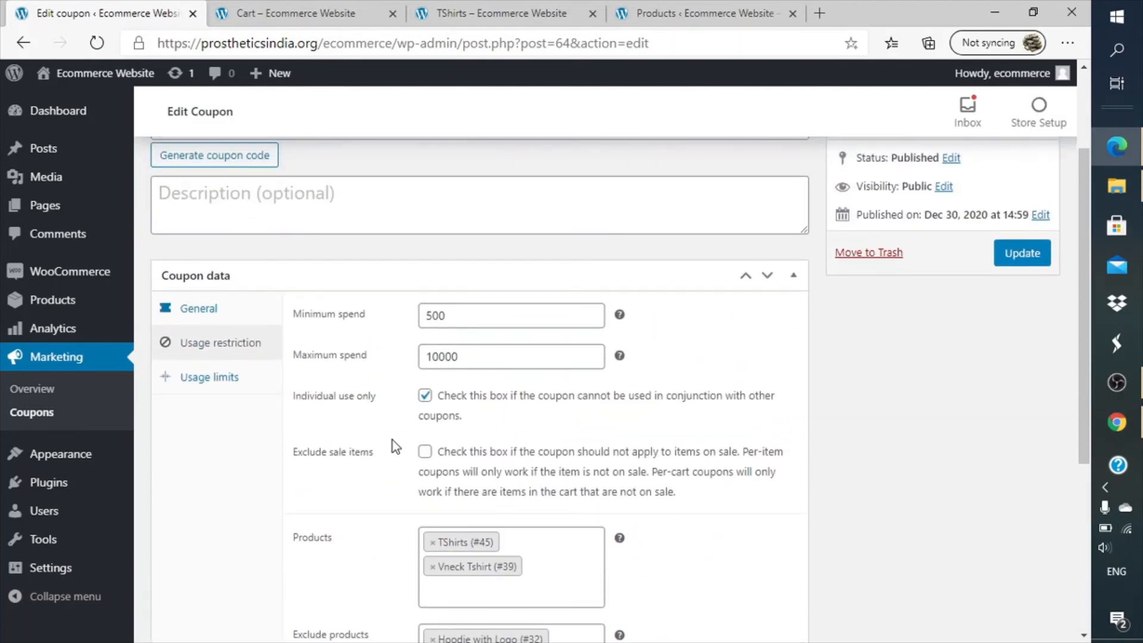
pyautogui.click(187, 386)
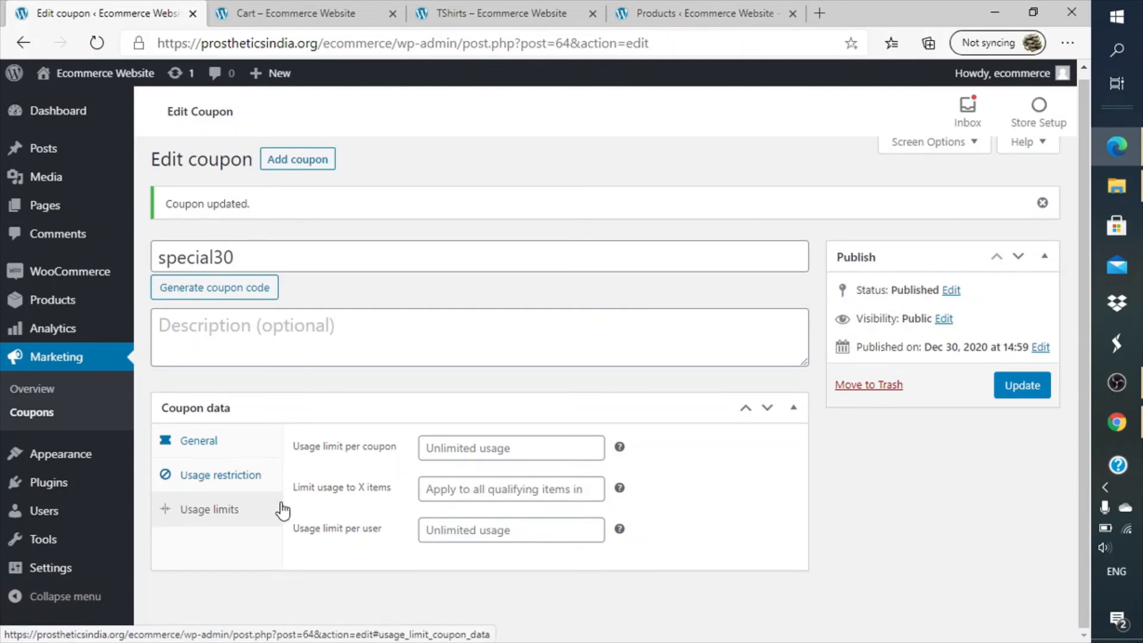
pyautogui.click(456, 449)
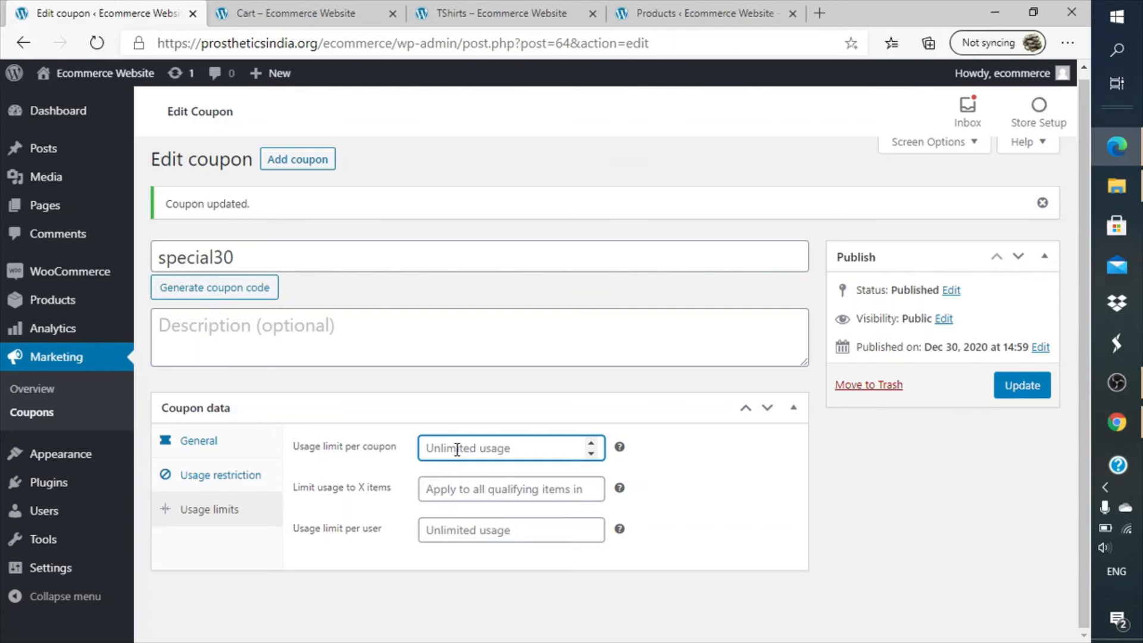
pyautogui.write('100')
pyautogui.click(695, 477)
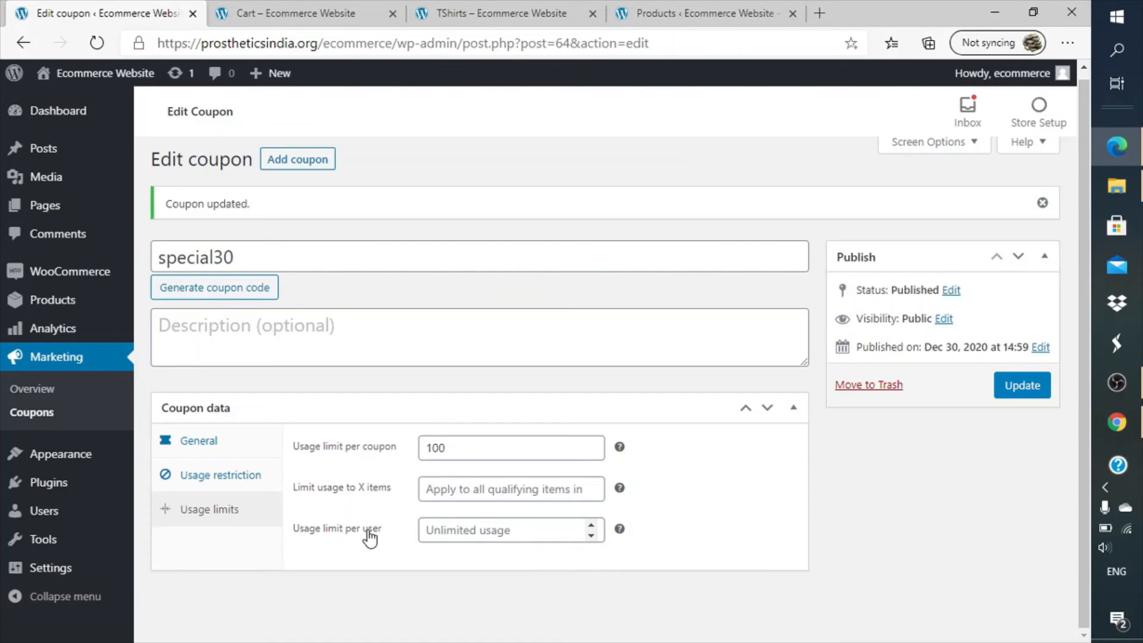
pyautogui.click(482, 535)
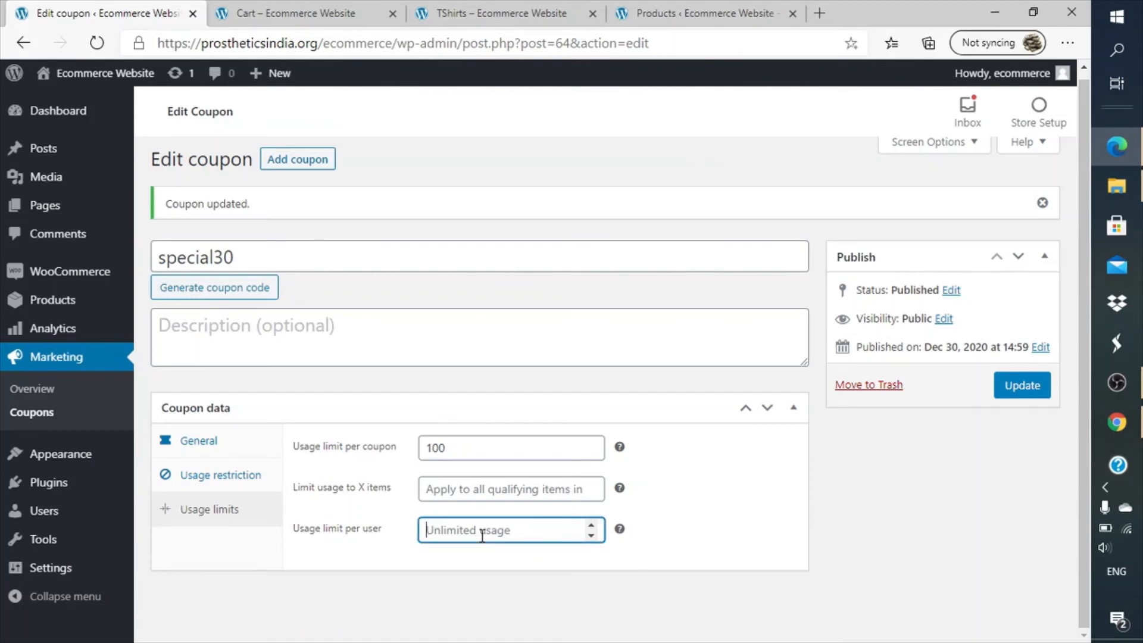
pyautogui.write('2')
pyautogui.click(655, 529)
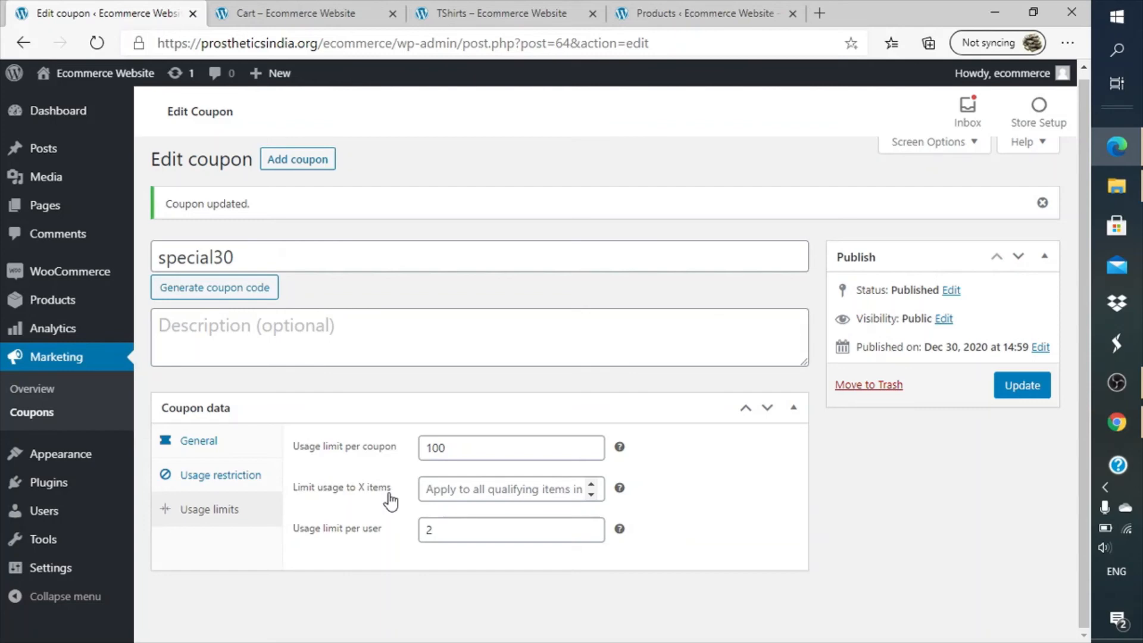
# - Review the coupon's general settings and its usage restrictions
pyautogui.click(190, 441)
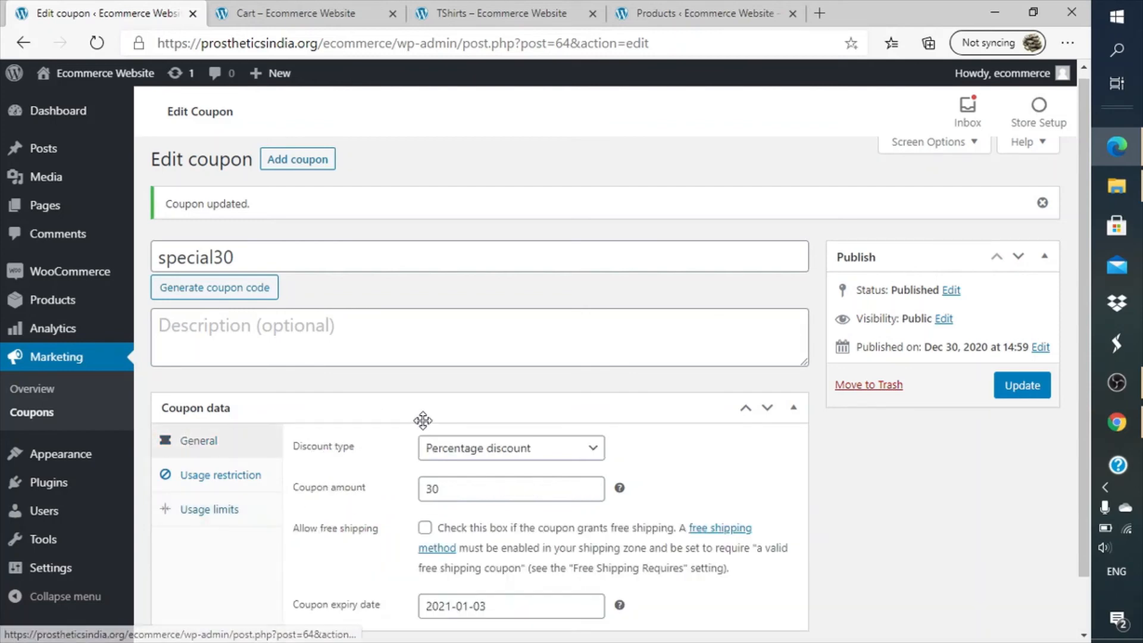
pyautogui.click(213, 490)
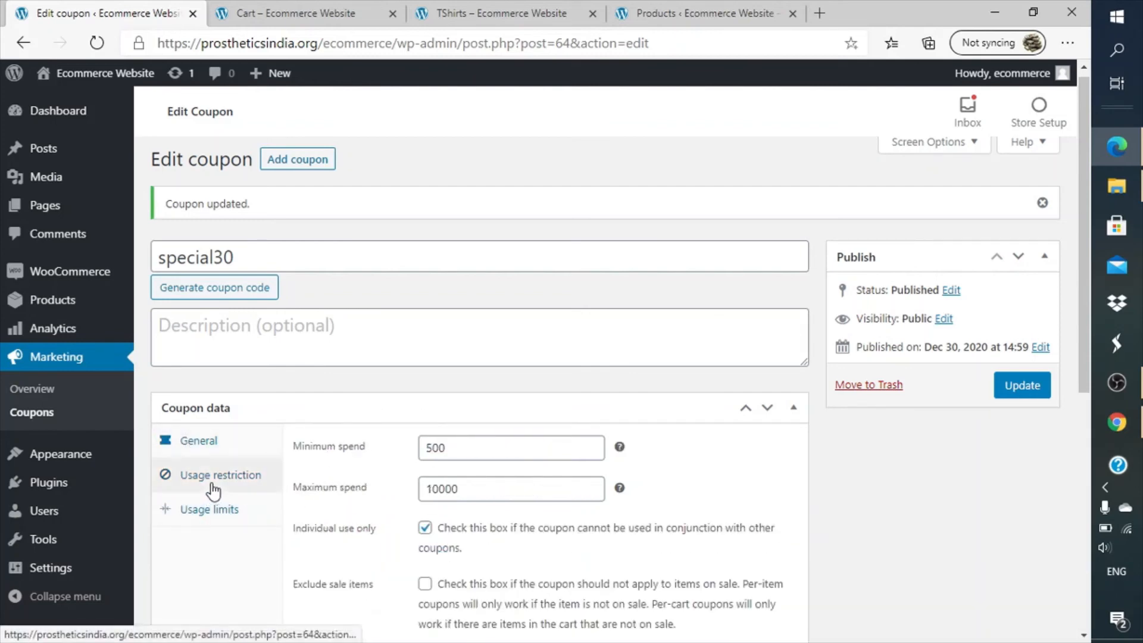
pyautogui.scroll(-4, 338, 504)
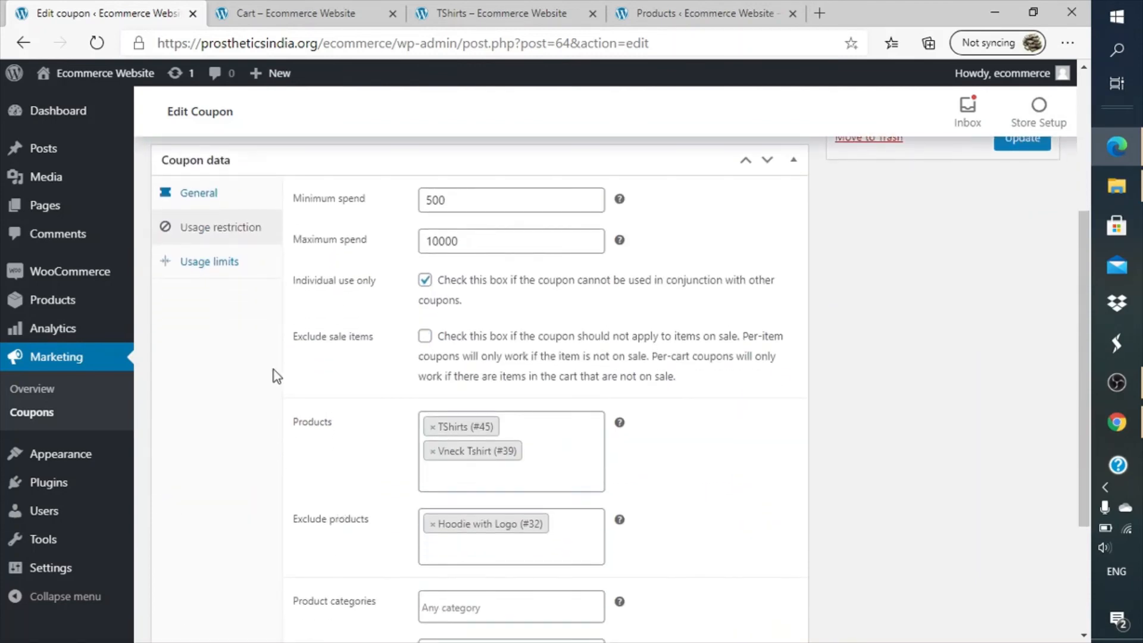
# - Return to the coupon's usage limits and limit usage to 3 items
pyautogui.click(218, 275)
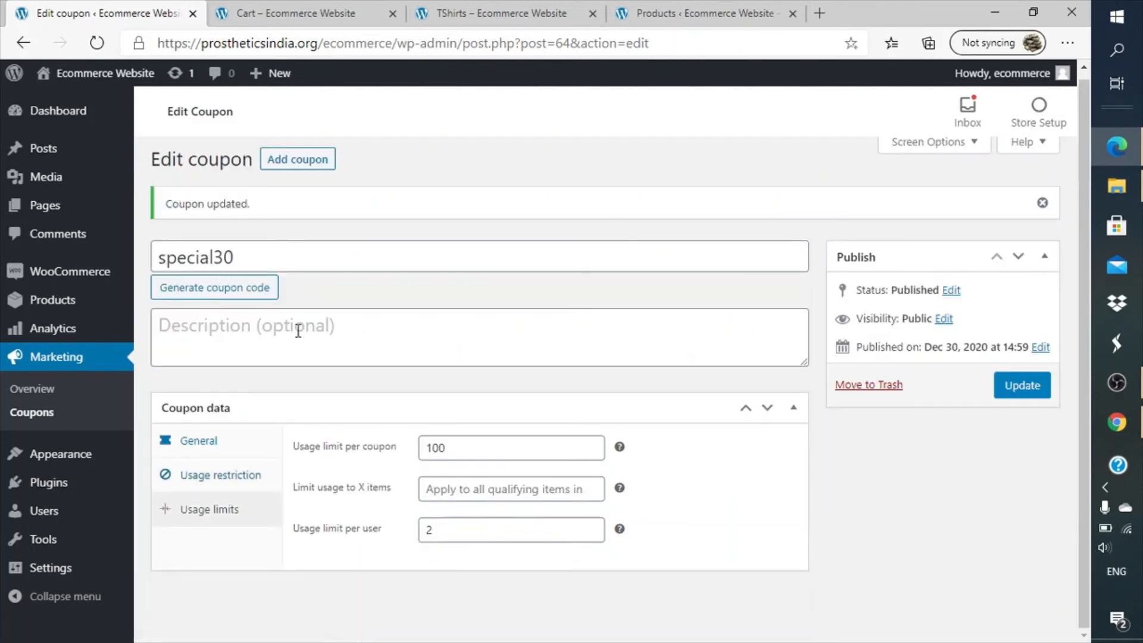
pyautogui.click(470, 495)
pyautogui.write('3')
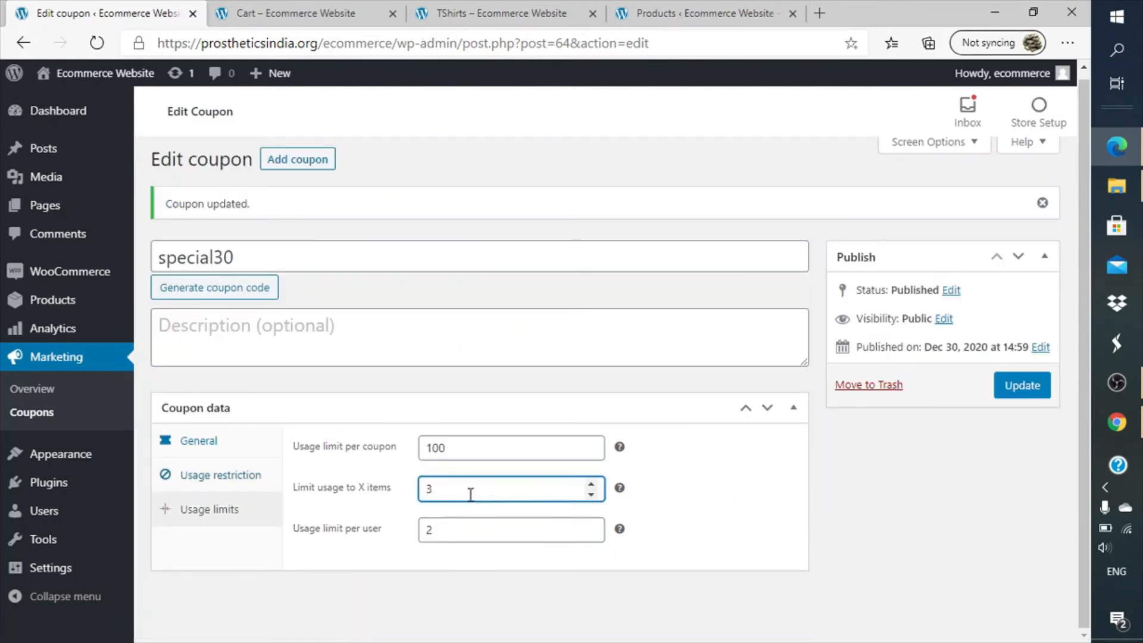
pyautogui.click(694, 499)
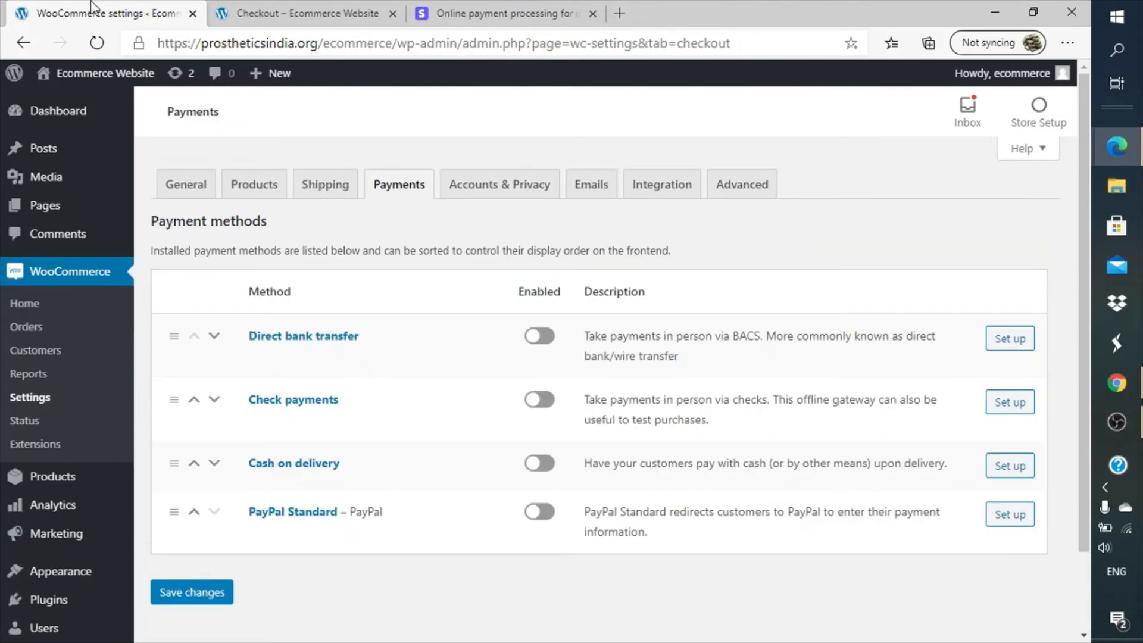
# - Switch to the store's checkout page and examine the order summary, payment section and billing details
pyautogui.click(245, 3)
pyautogui.click(549, 216)
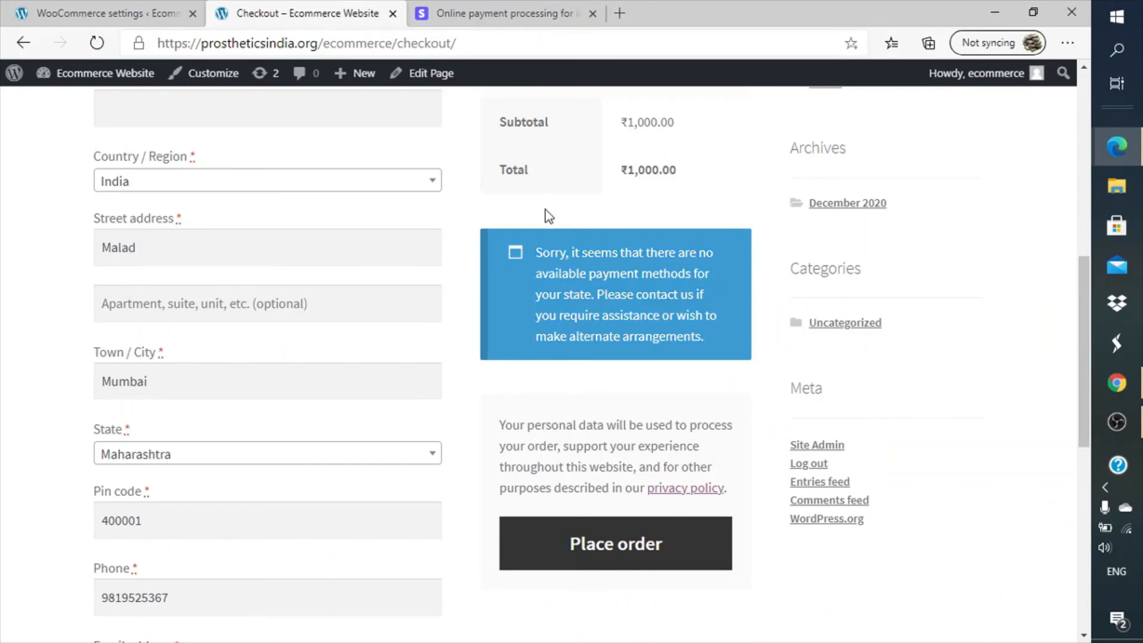
pyautogui.scroll(8, 548, 215)
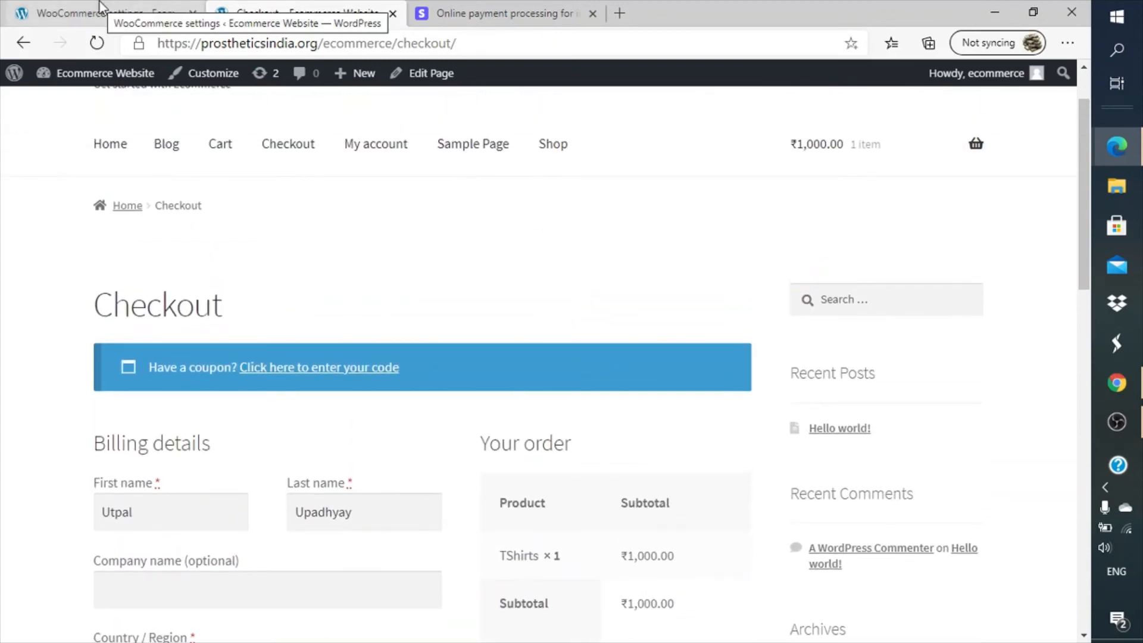
# - Read the payment methods notice in the order section of the checkout page
pyautogui.scroll(-5, 350, 238)
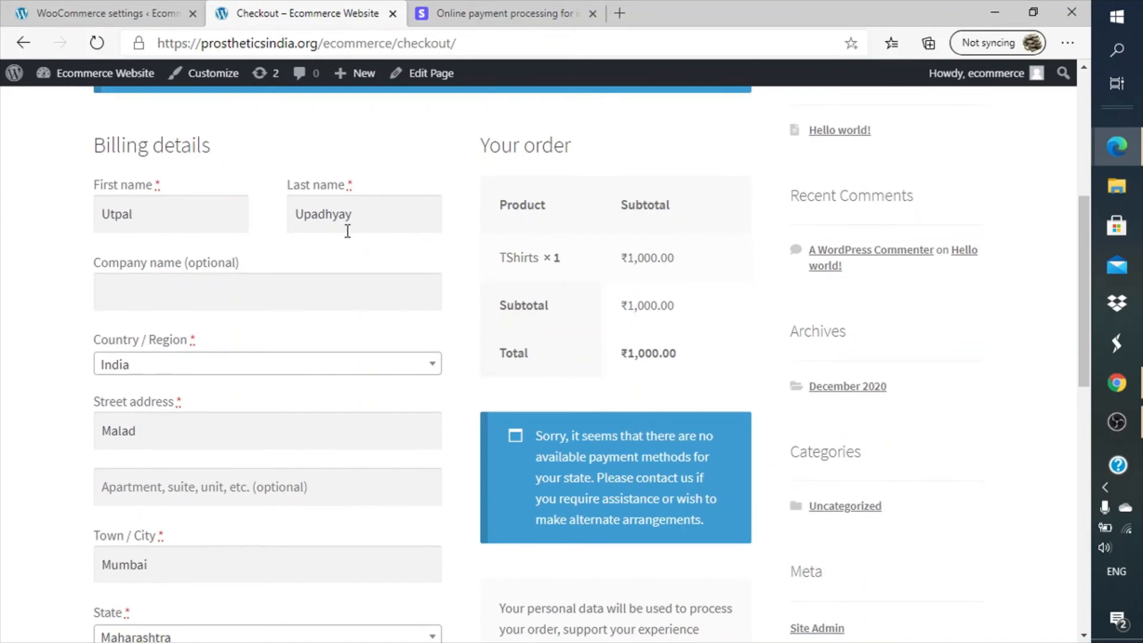
pyautogui.tripleClick(597, 449)
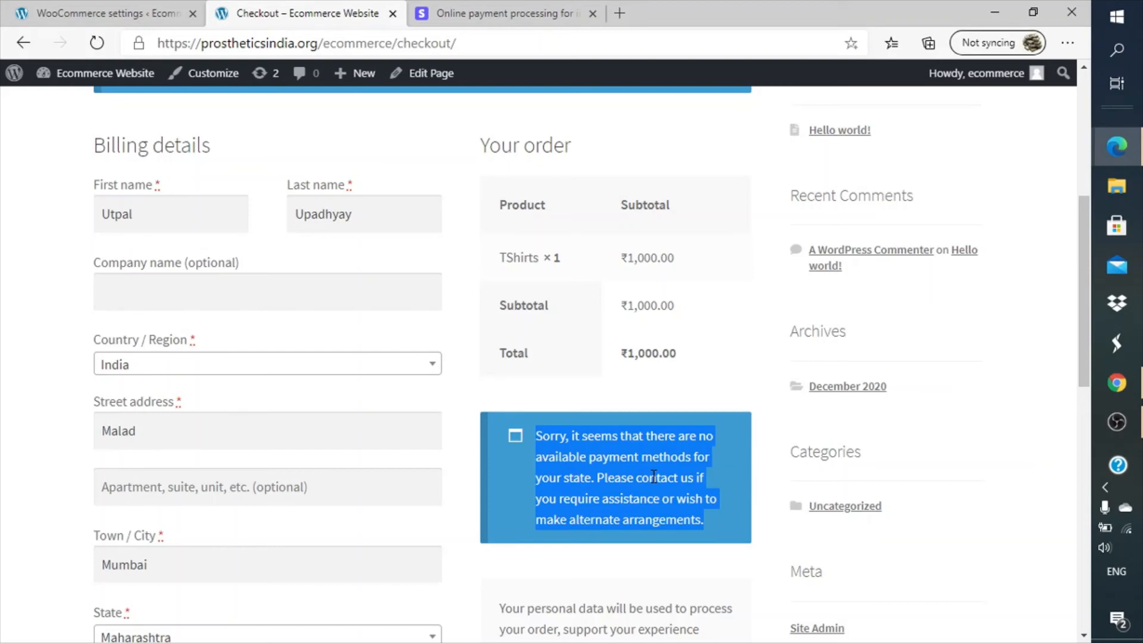
pyautogui.scroll(-2, 653, 476)
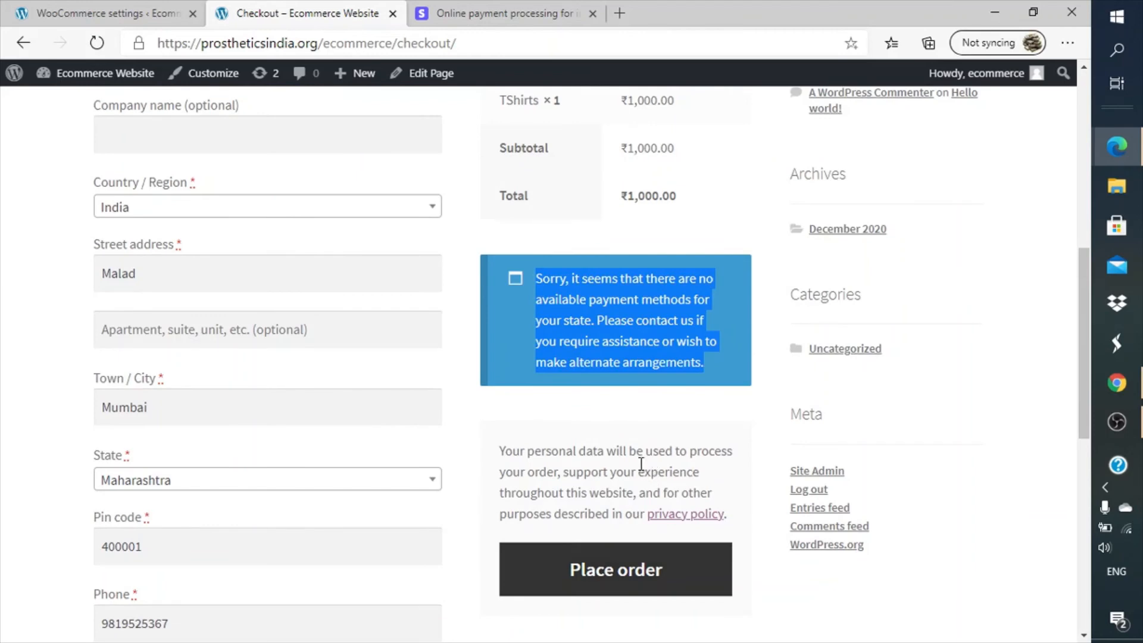
pyautogui.doubleClick(608, 360)
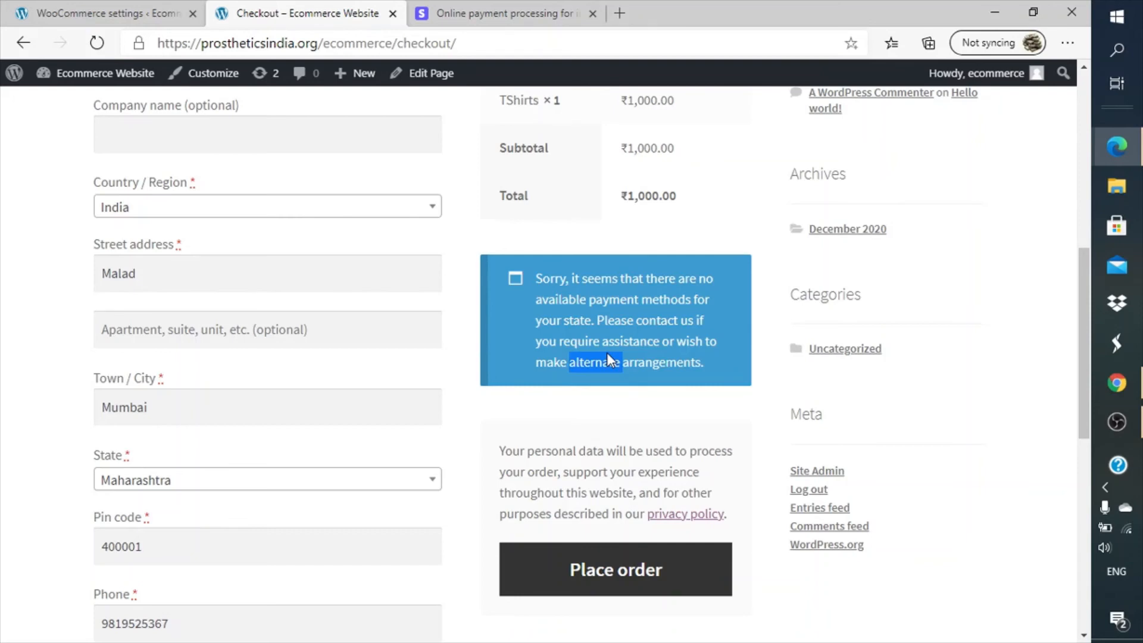
# - Switch to the WooCommerce settings and enable Direct bank transfer among the payment methods
pyautogui.click(164, 2)
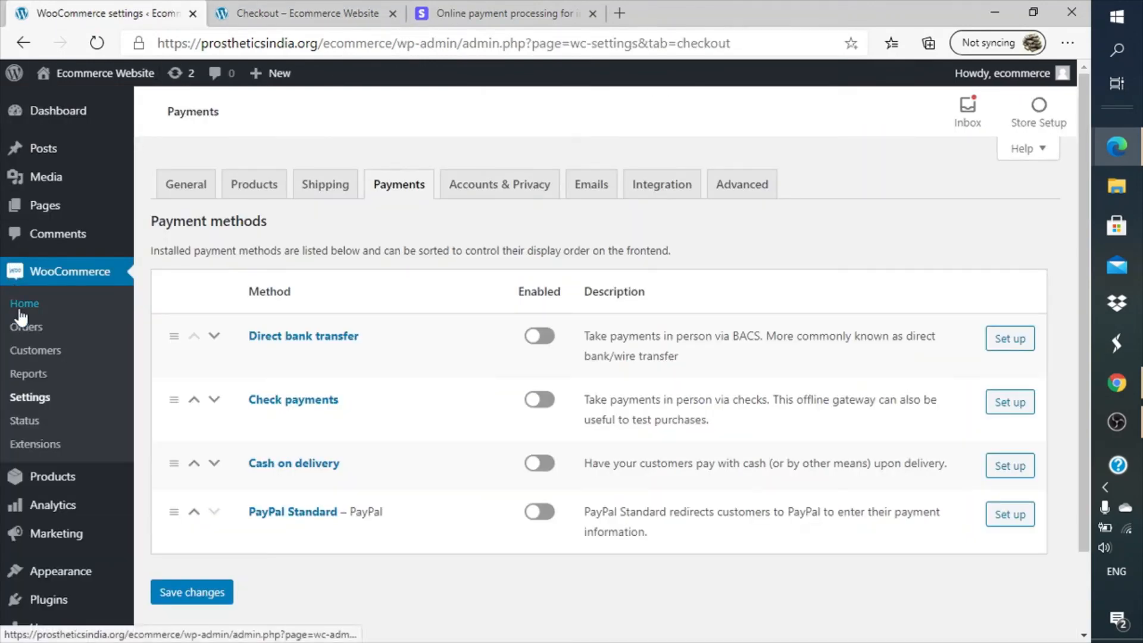
pyautogui.click(31, 399)
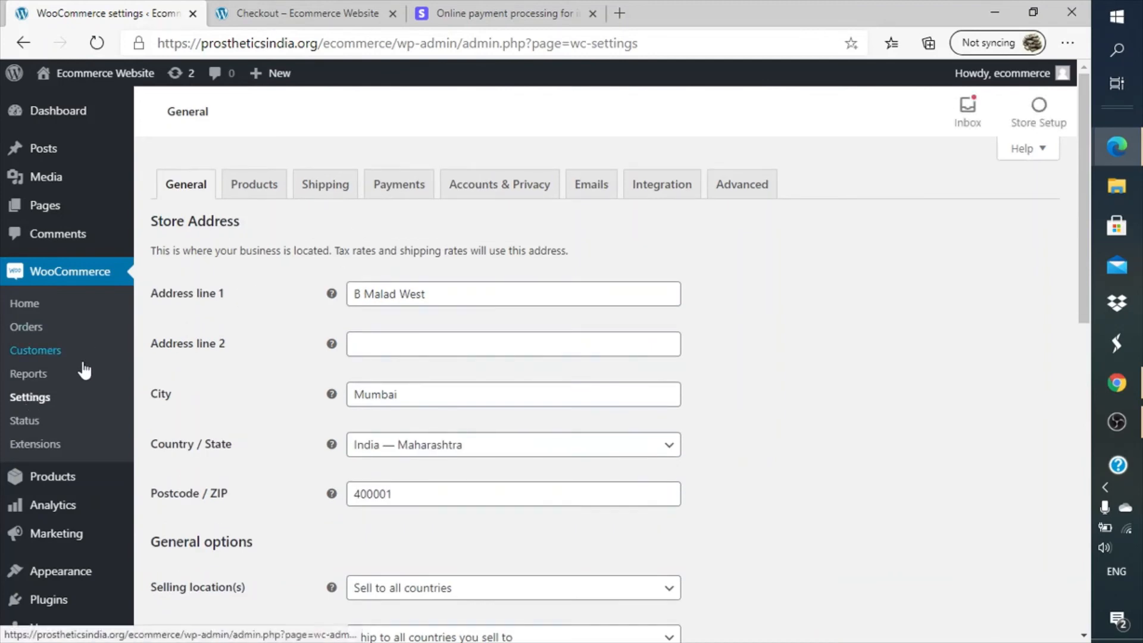
pyautogui.click(398, 195)
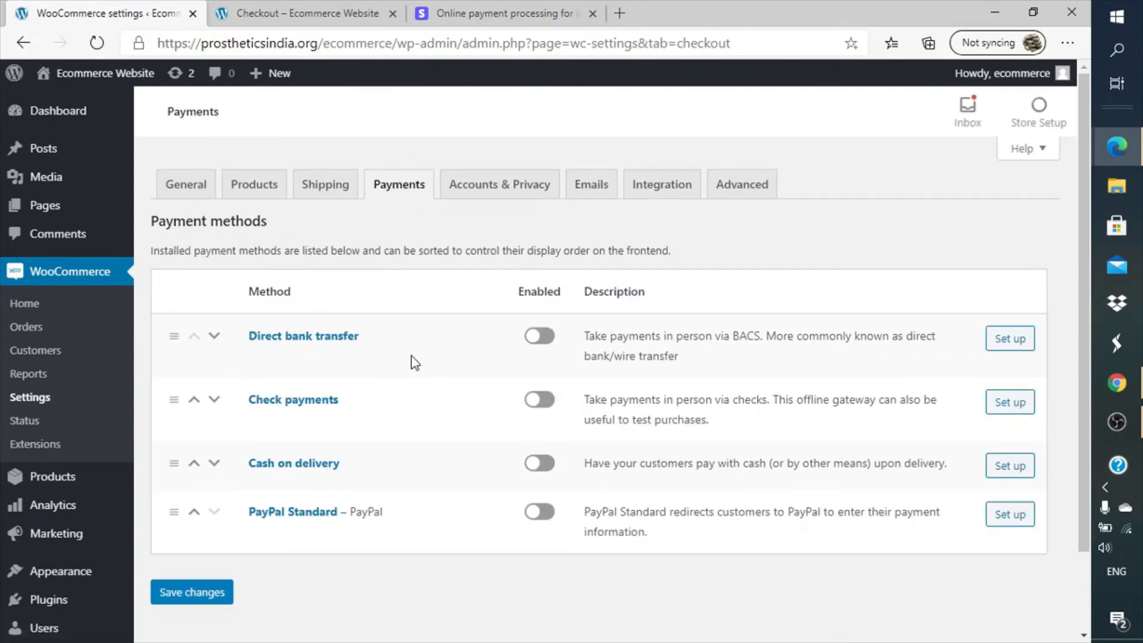
pyautogui.scroll(-2, 415, 362)
pyautogui.scroll(2, 415, 362)
pyautogui.click(547, 349)
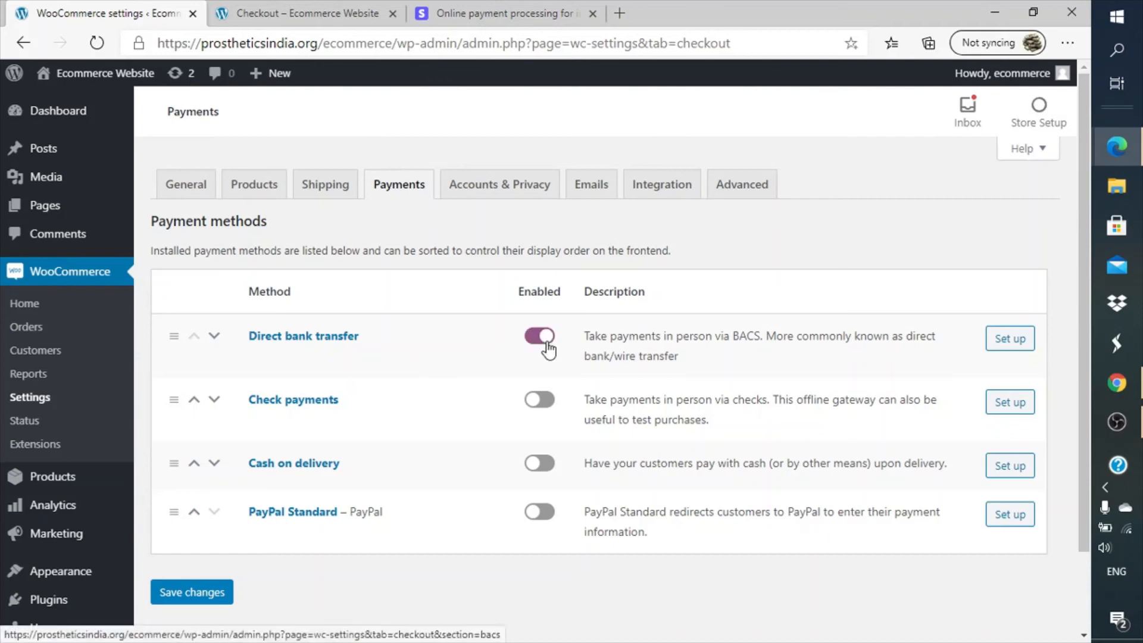
# - Open the setup of Direct bank transfer and review its description and account details
pyautogui.click(1012, 343)
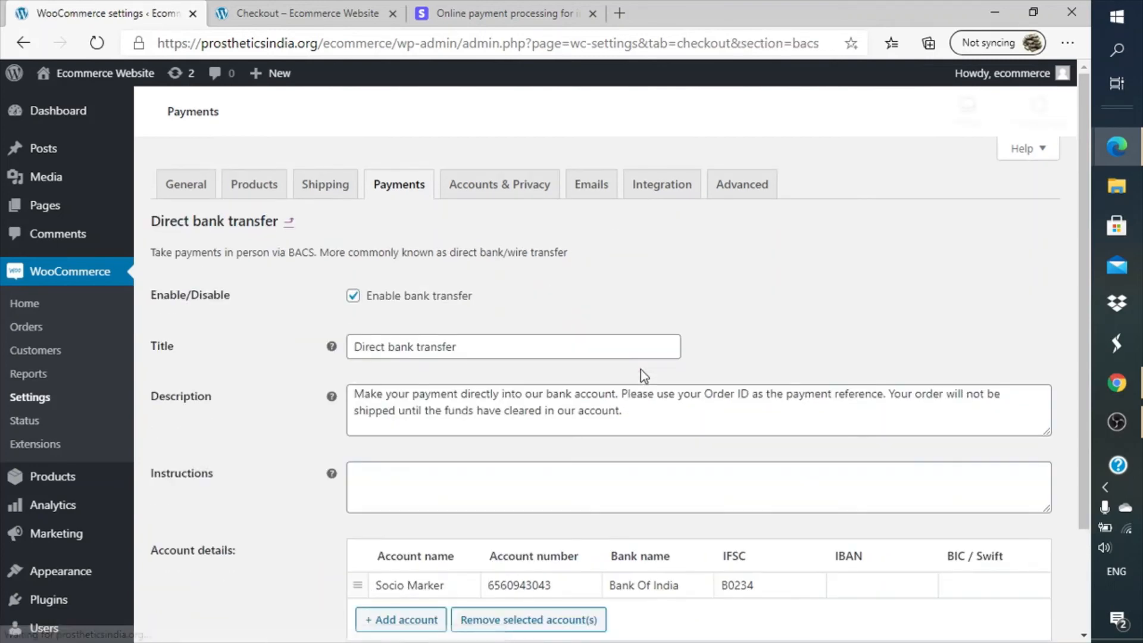
pyautogui.tripleClick(475, 398)
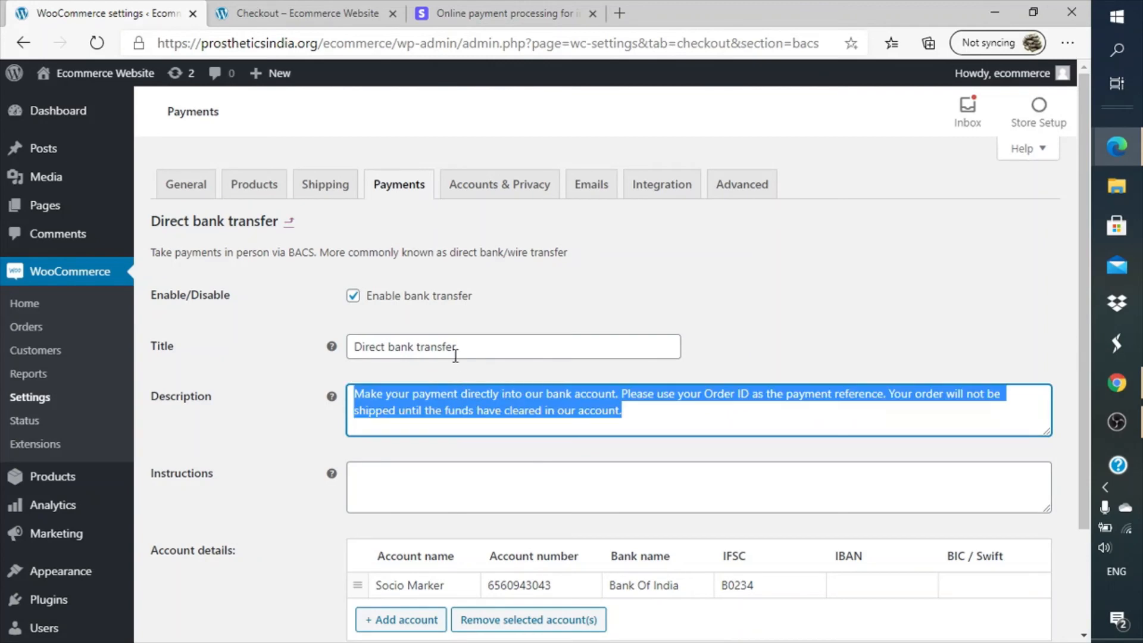
pyautogui.scroll(-2, 440, 460)
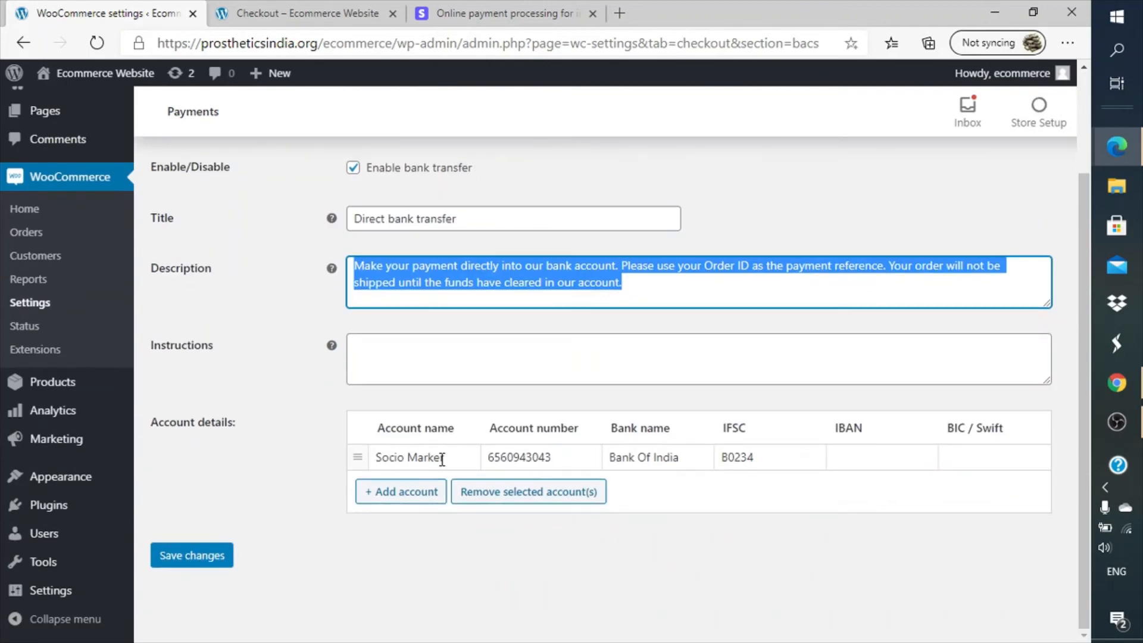
pyautogui.tripleClick(407, 459)
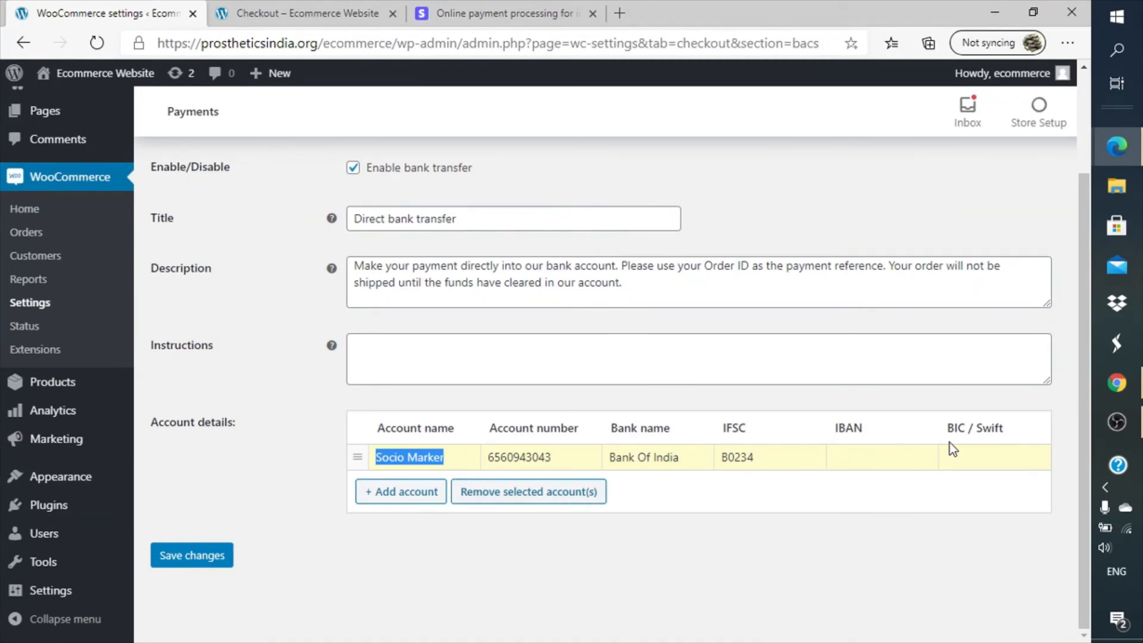
# - Add an empty row to the bank transfer's account details and remove it again
pyautogui.click(408, 491)
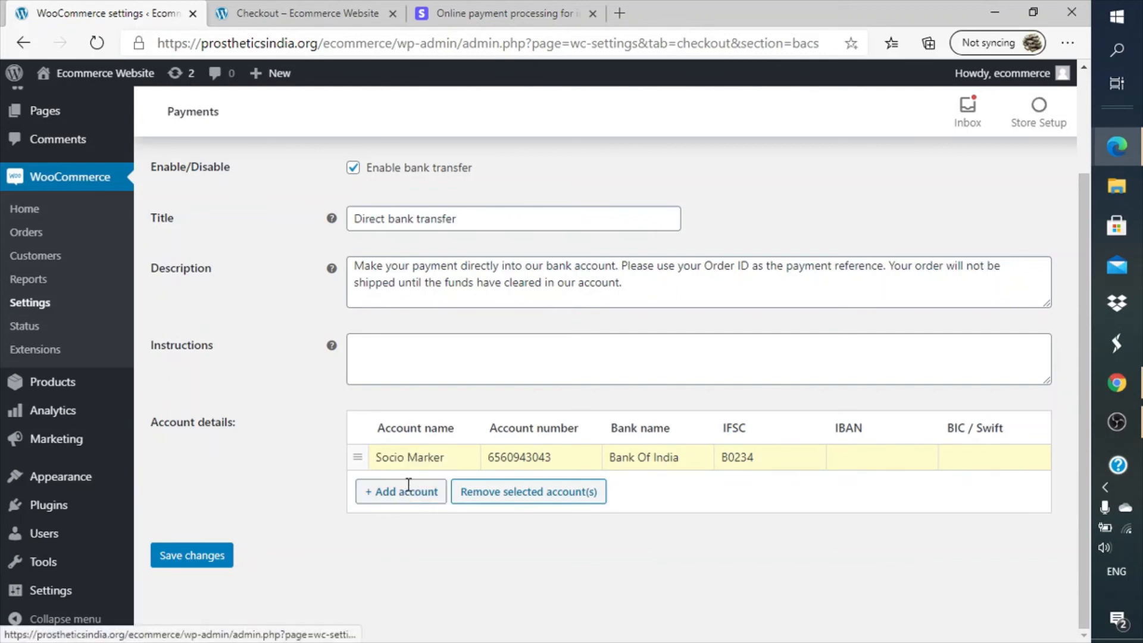
pyautogui.click(408, 484)
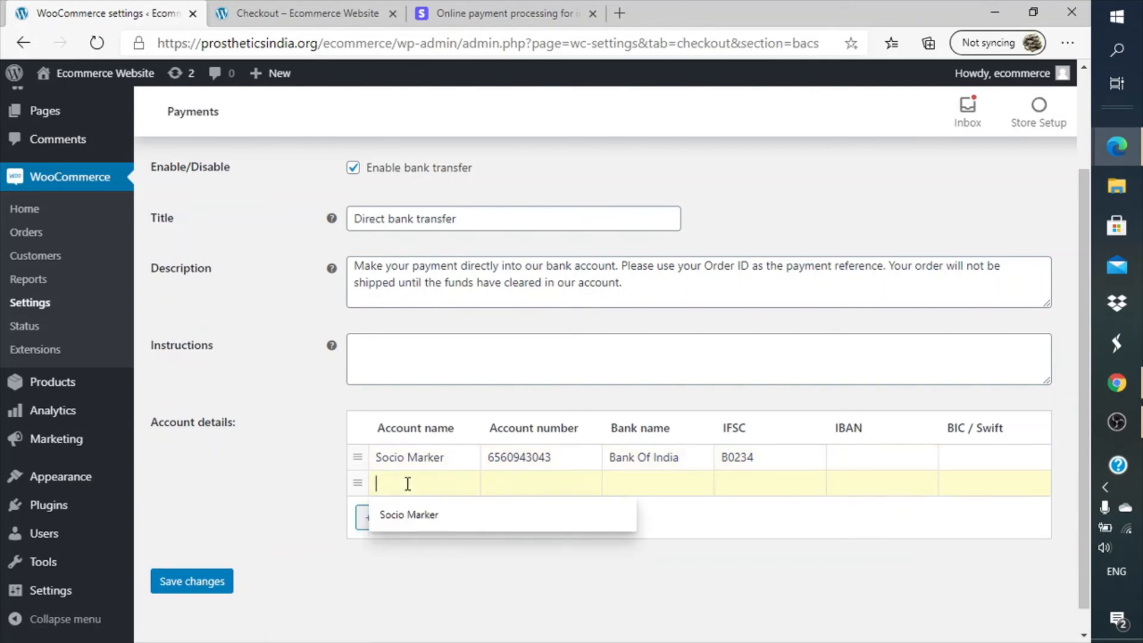
pyautogui.click(518, 488)
pyautogui.click(626, 491)
pyautogui.click(715, 548)
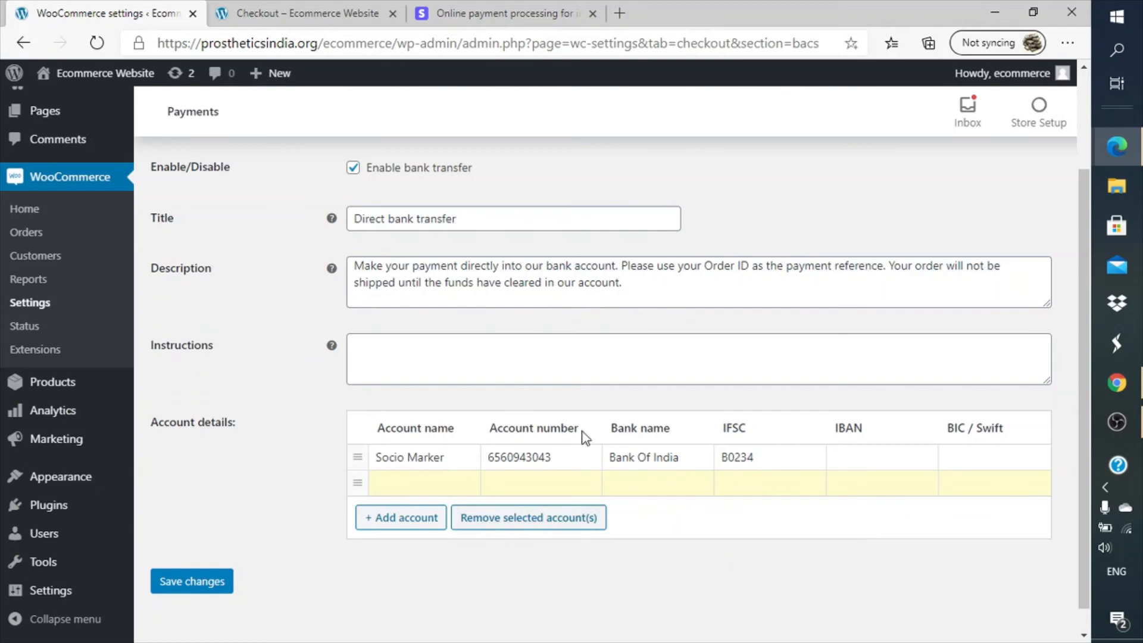
pyautogui.click(542, 520)
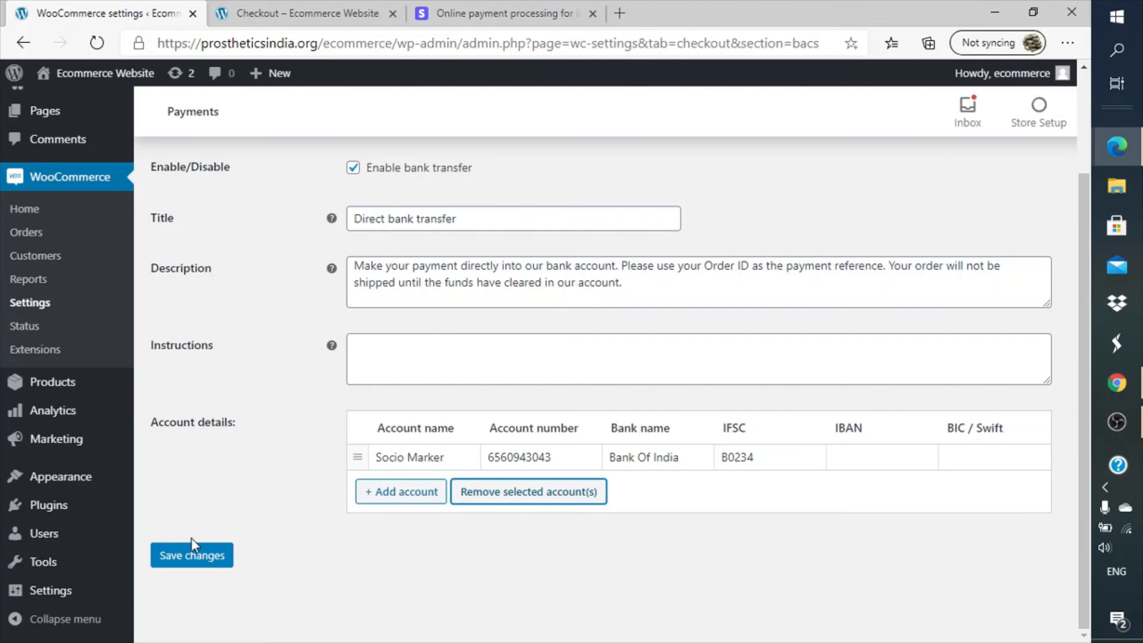
# - Save the bank transfer settings and place the order by direct bank transfer on the reloaded checkout page
pyautogui.click(193, 554)
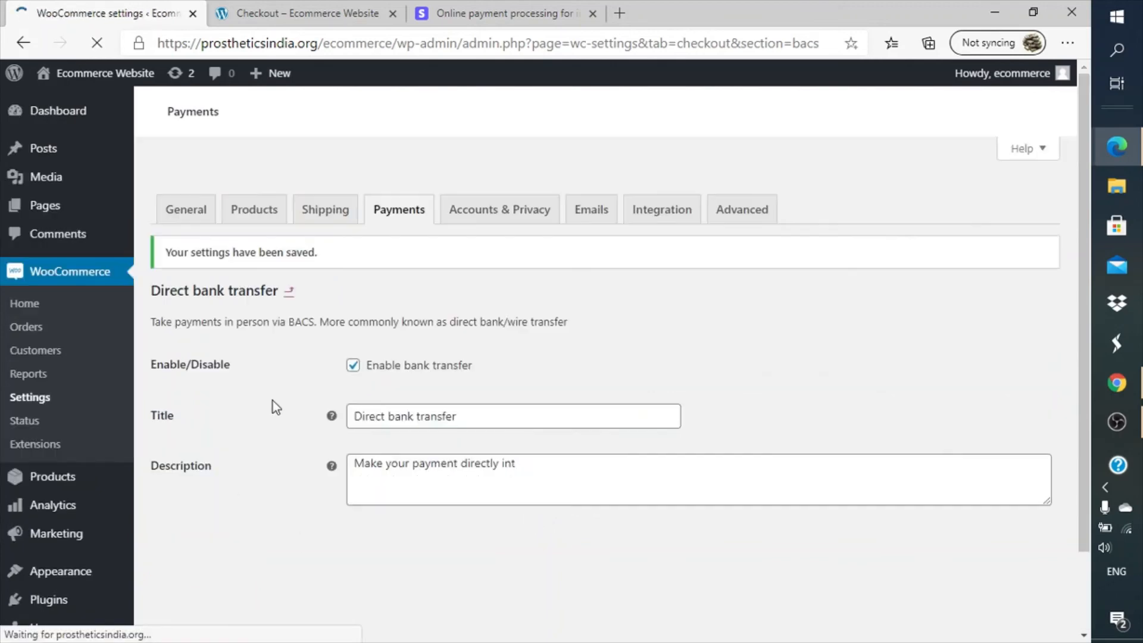
pyautogui.click(305, 8)
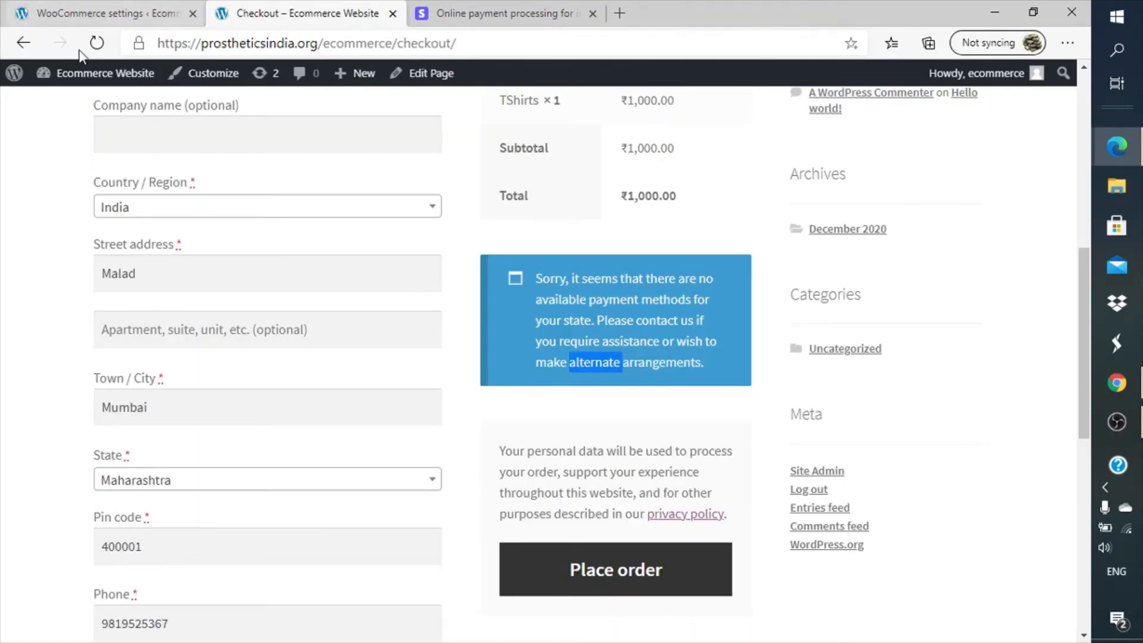
pyautogui.click(97, 44)
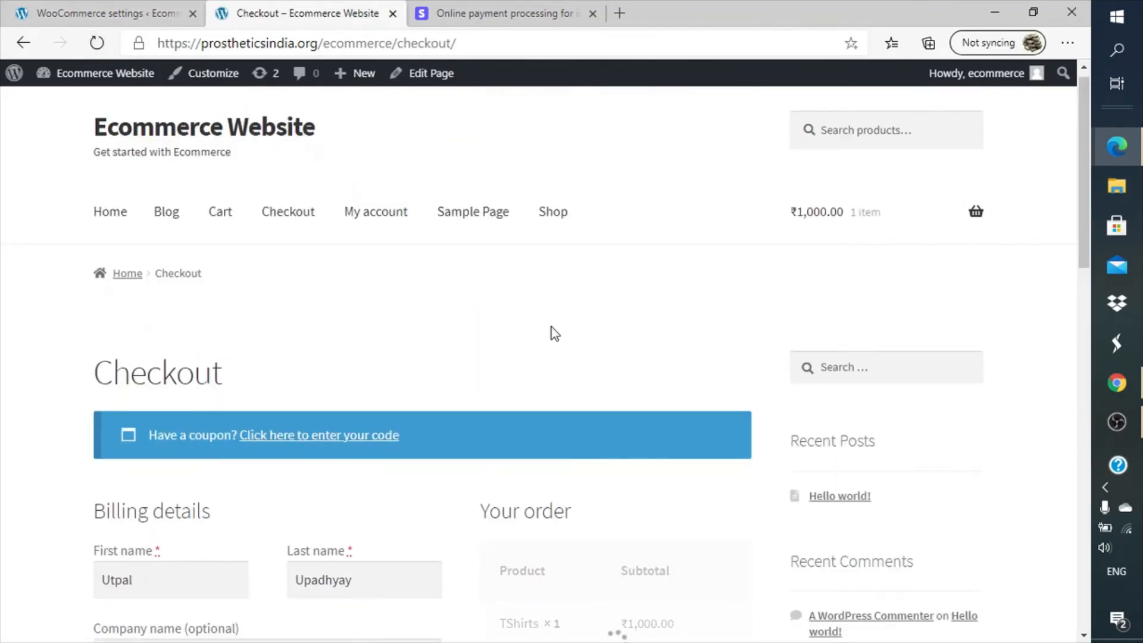
pyautogui.scroll(-15, 551, 327)
pyautogui.scroll(8, 551, 327)
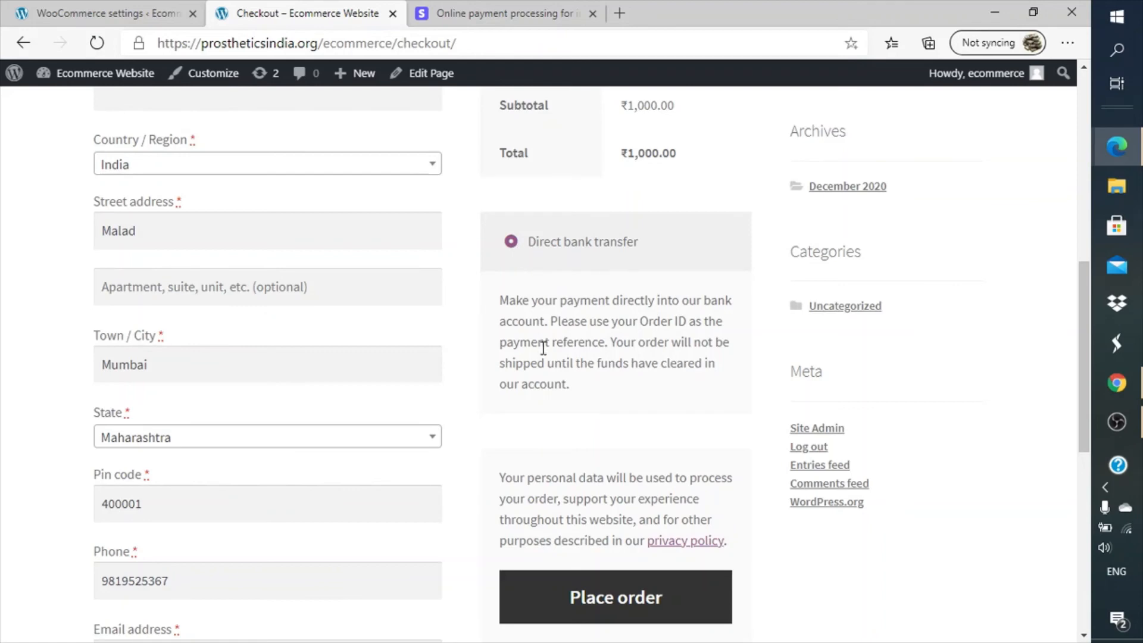
pyautogui.click(587, 597)
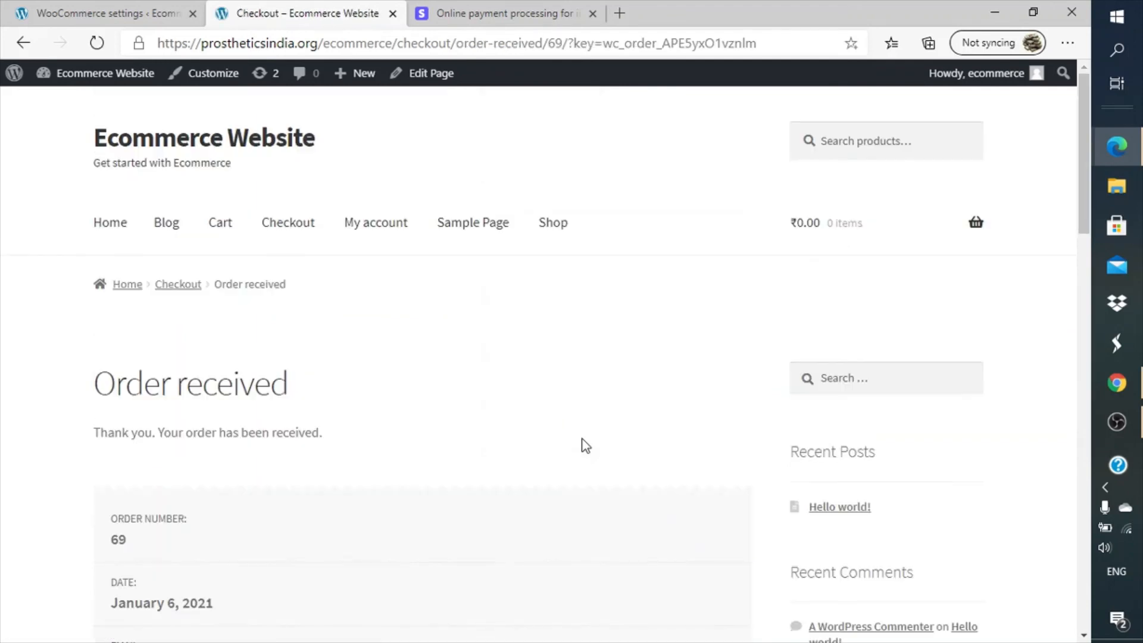
# - Review the received order's summary, bank details and billing address, and go back to the direct bank transfer settings
pyautogui.scroll(-8, 585, 445)
pyautogui.scroll(4, 586, 445)
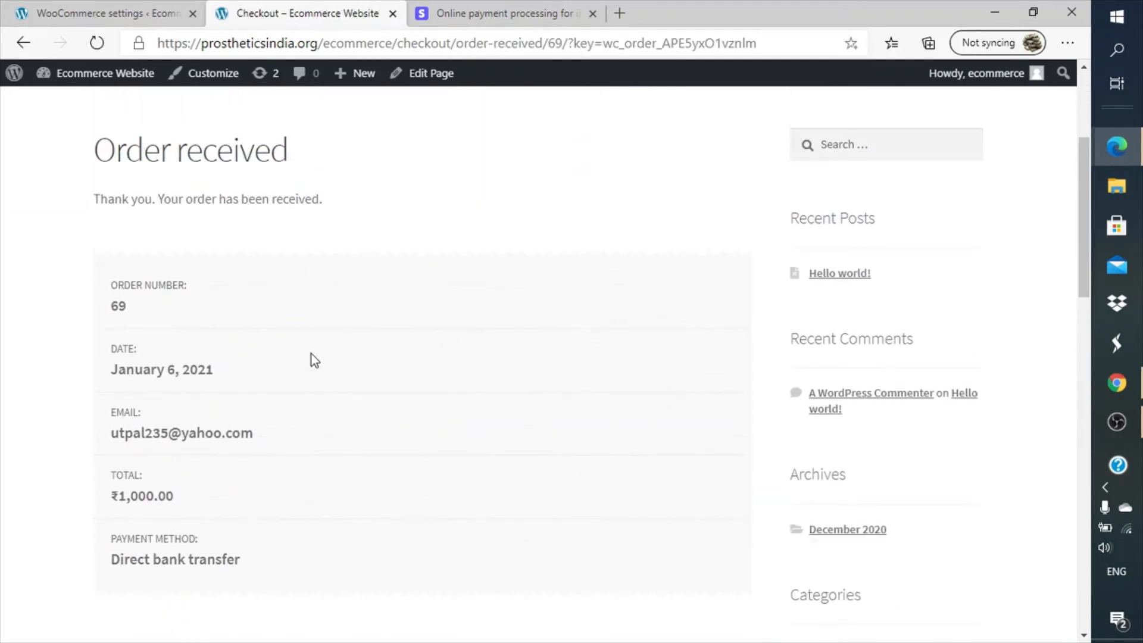
pyautogui.scroll(-3, 314, 360)
pyautogui.scroll(-3, 314, 361)
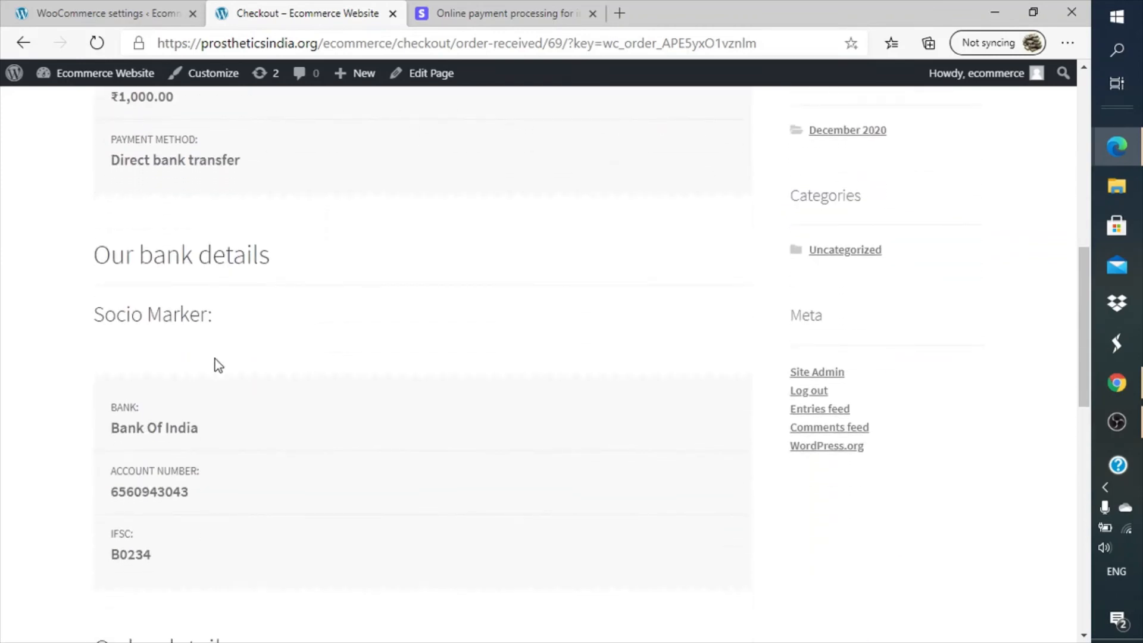
pyautogui.scroll(-7, 218, 364)
pyautogui.scroll(-5, 218, 365)
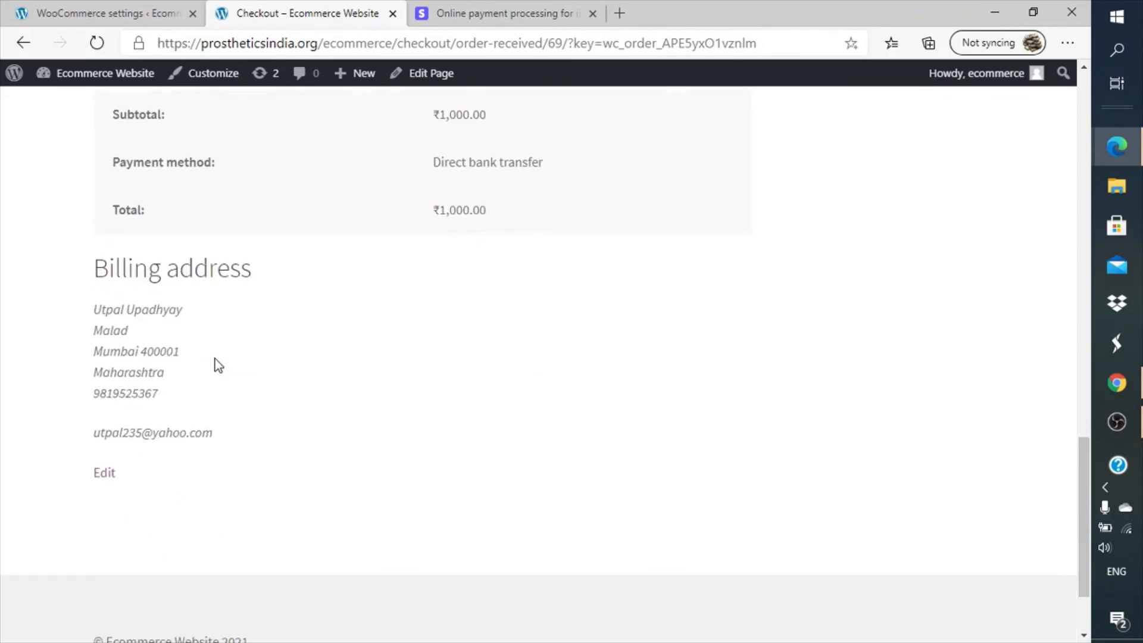
pyautogui.scroll(3, 218, 365)
pyautogui.scroll(8, 218, 364)
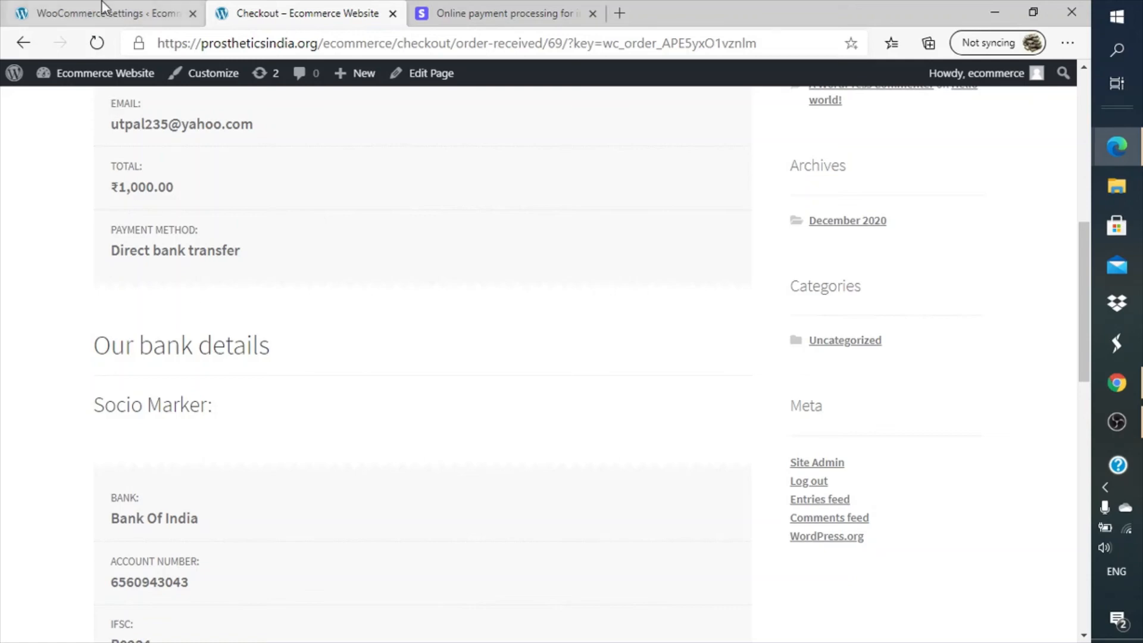
pyautogui.click(114, 12)
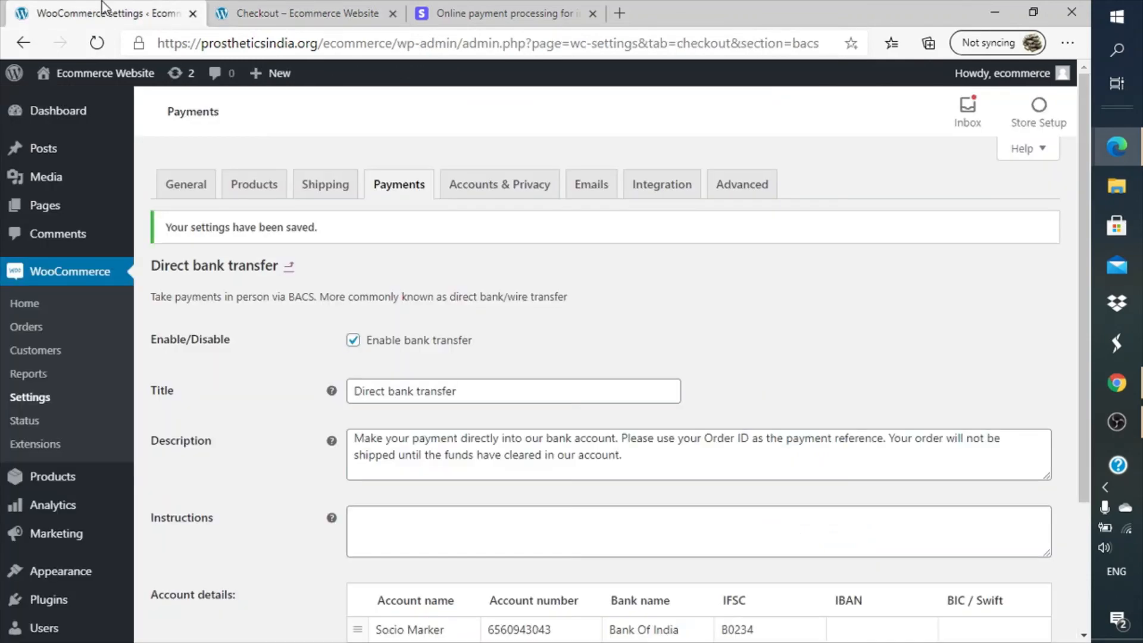
pyautogui.click(353, 340)
pyautogui.scroll(-3, 265, 447)
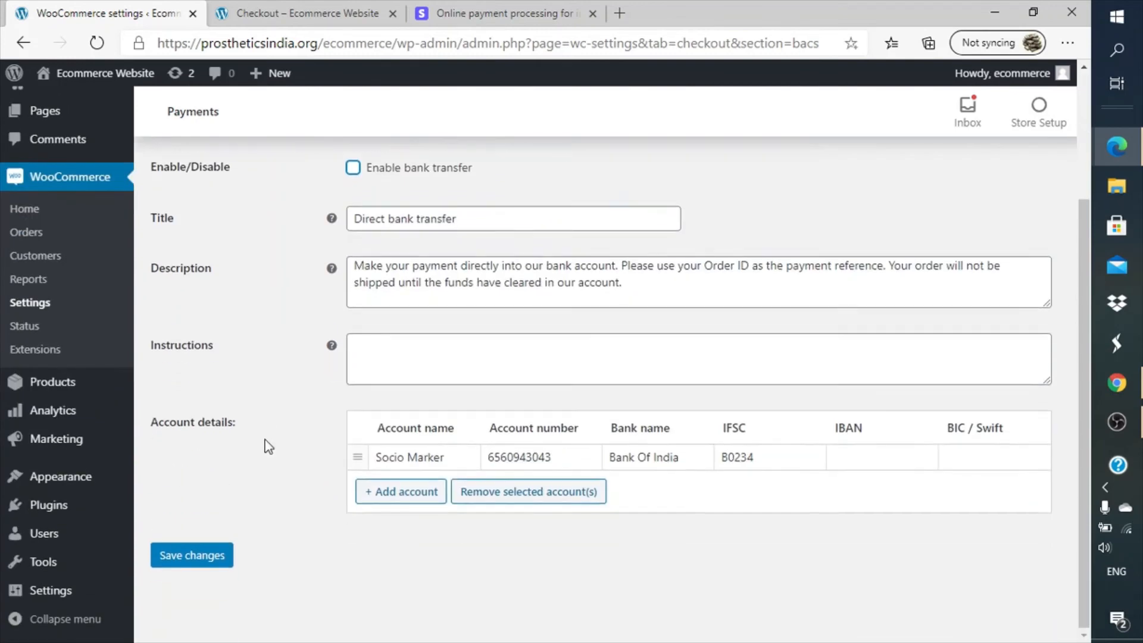
pyautogui.scroll(3, 265, 447)
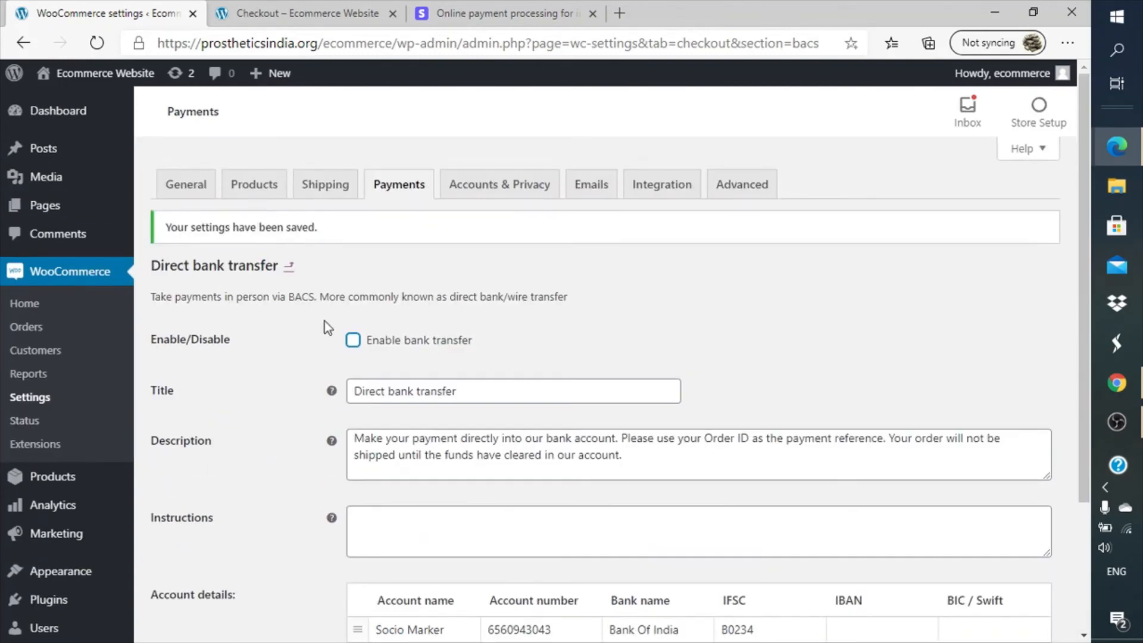
pyautogui.click(353, 340)
# - Return to the payment methods list without saving the form and disable Direct bank transfer
pyautogui.click(402, 189)
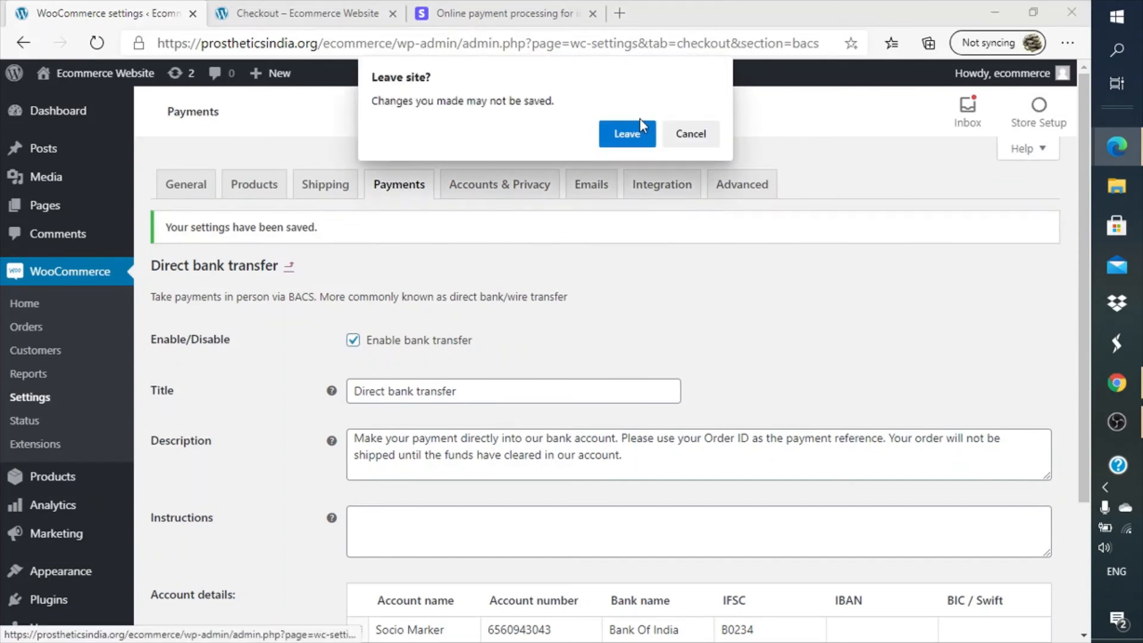
pyautogui.click(623, 131)
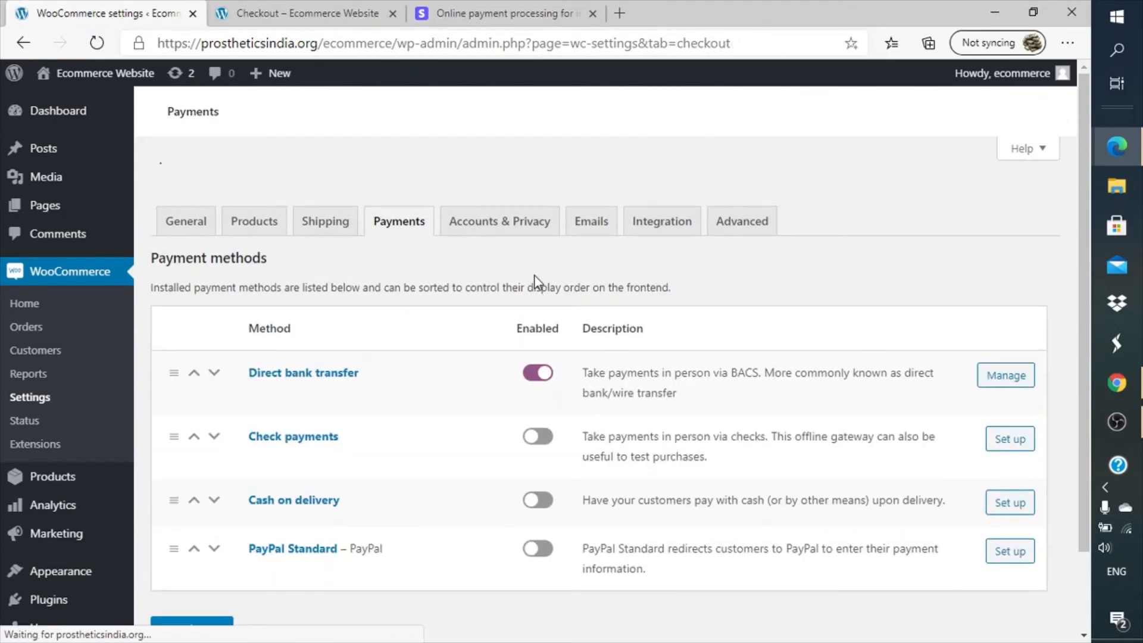
pyautogui.click(531, 337)
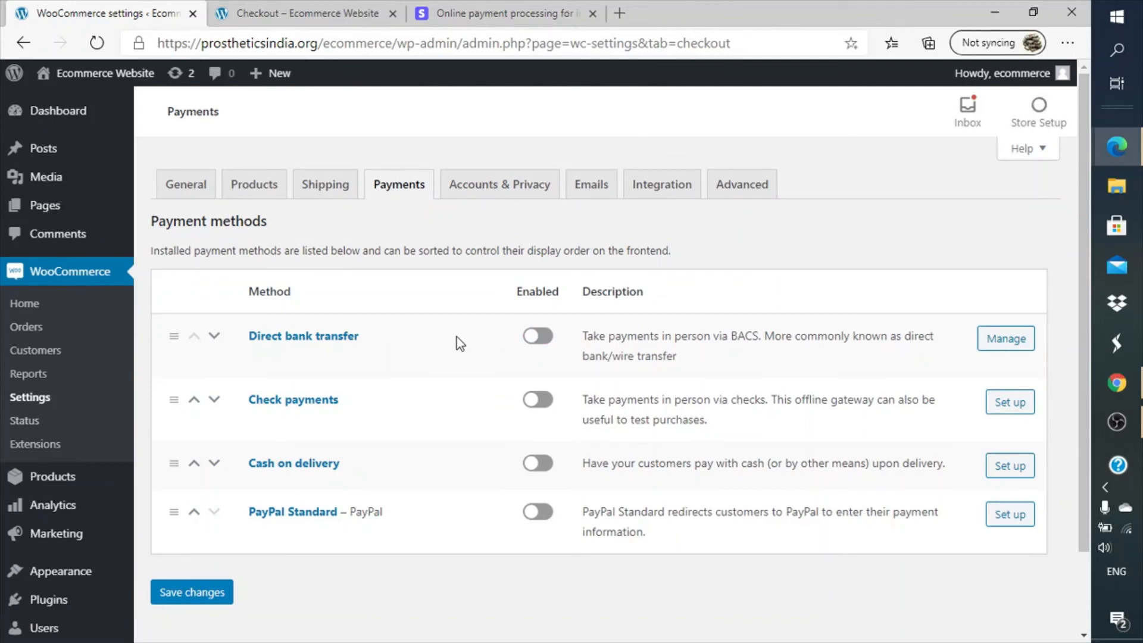
# - Enable Check payments, open its setup and select the whole description text for review
pyautogui.click(552, 408)
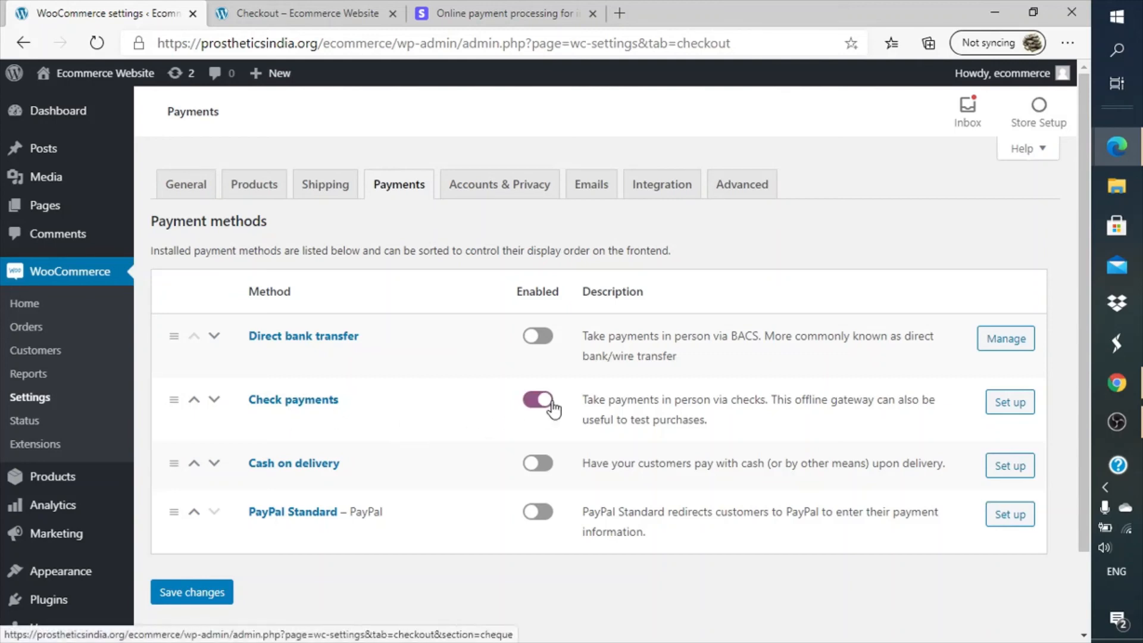
pyautogui.click(1015, 409)
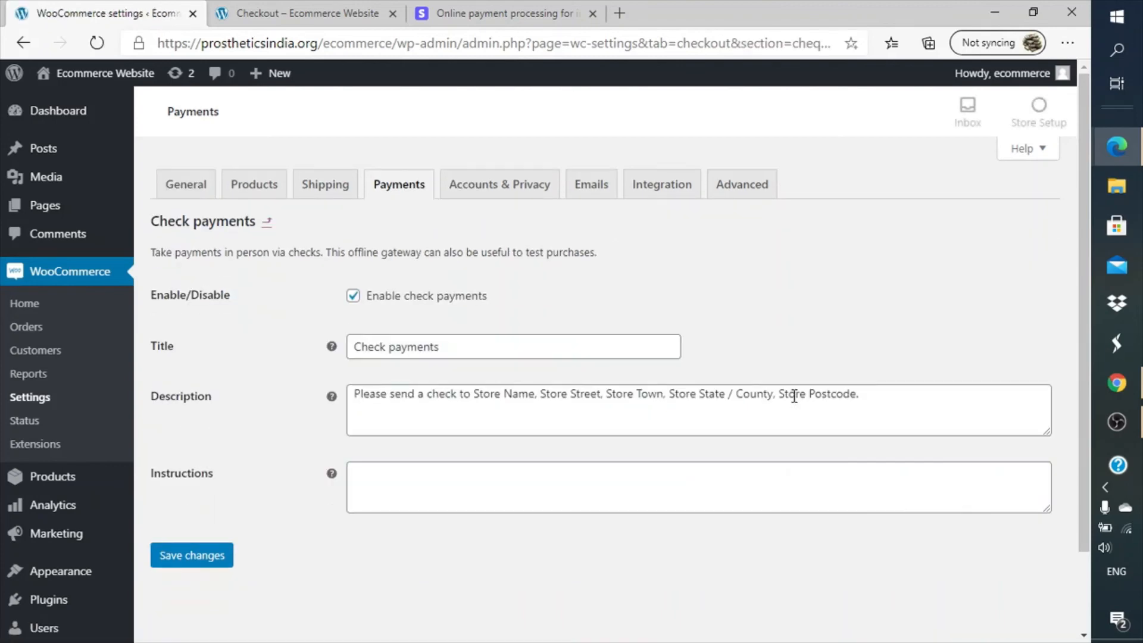
pyautogui.click(503, 392)
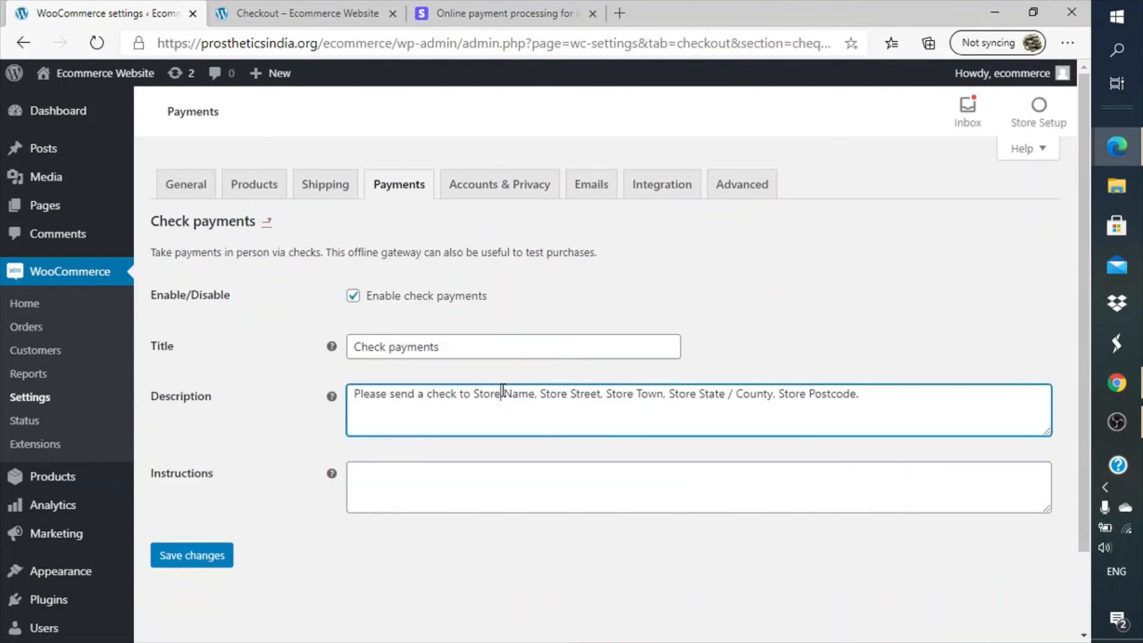
pyautogui.hotkey('ctrl', 'a')
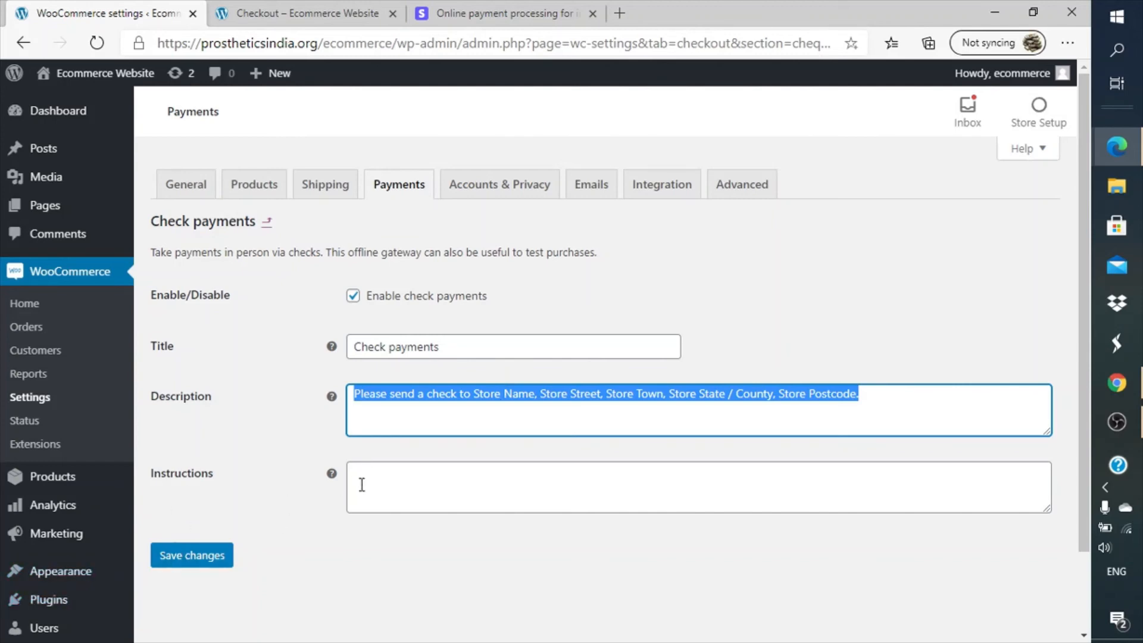
# - Save the check payments settings and go to the storefront's home page
pyautogui.click(191, 555)
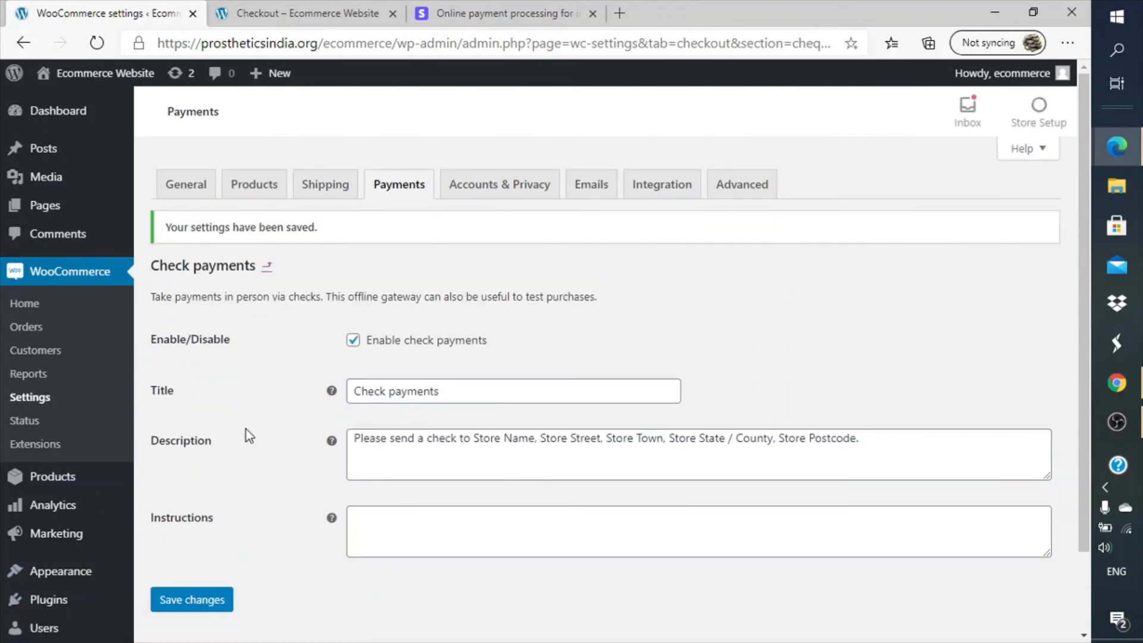
pyautogui.click(295, 2)
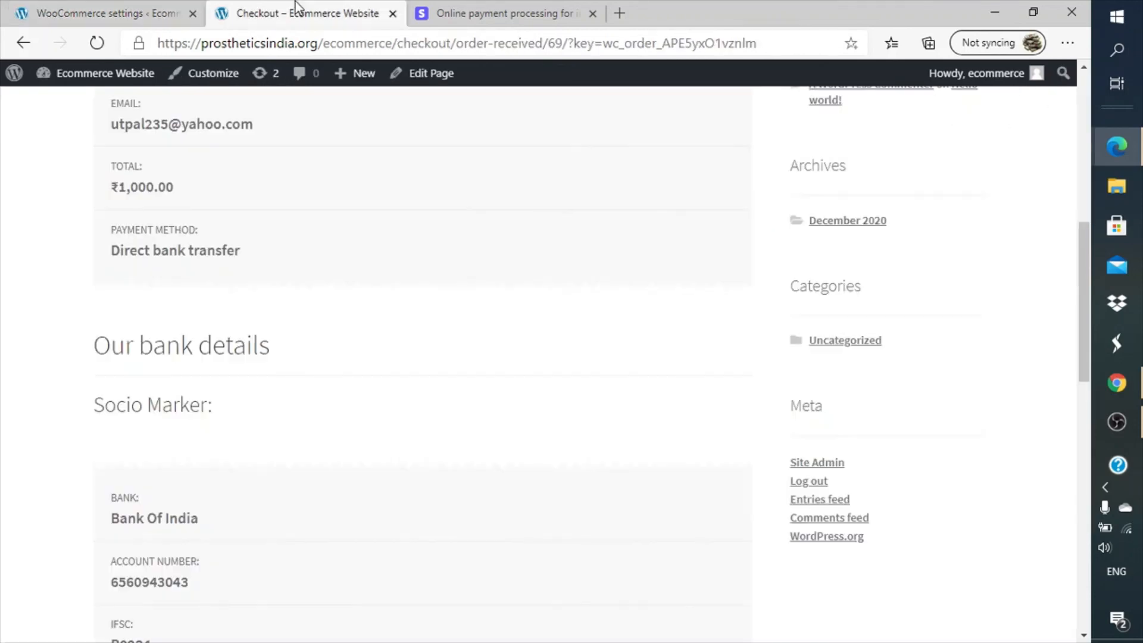
pyautogui.click(97, 43)
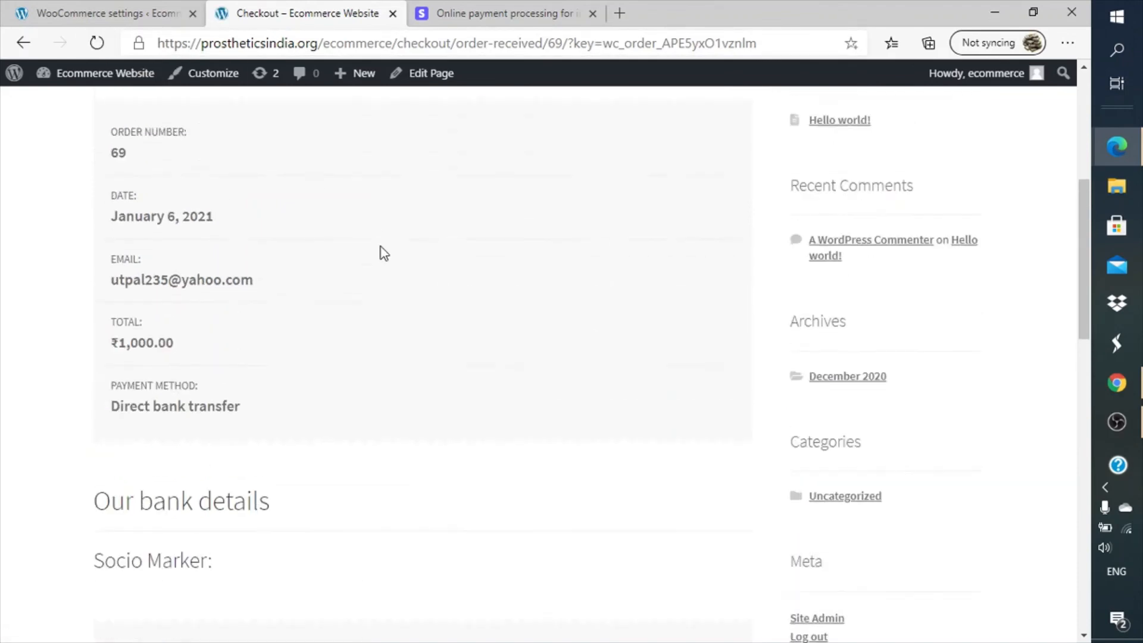
pyautogui.scroll(5, 384, 253)
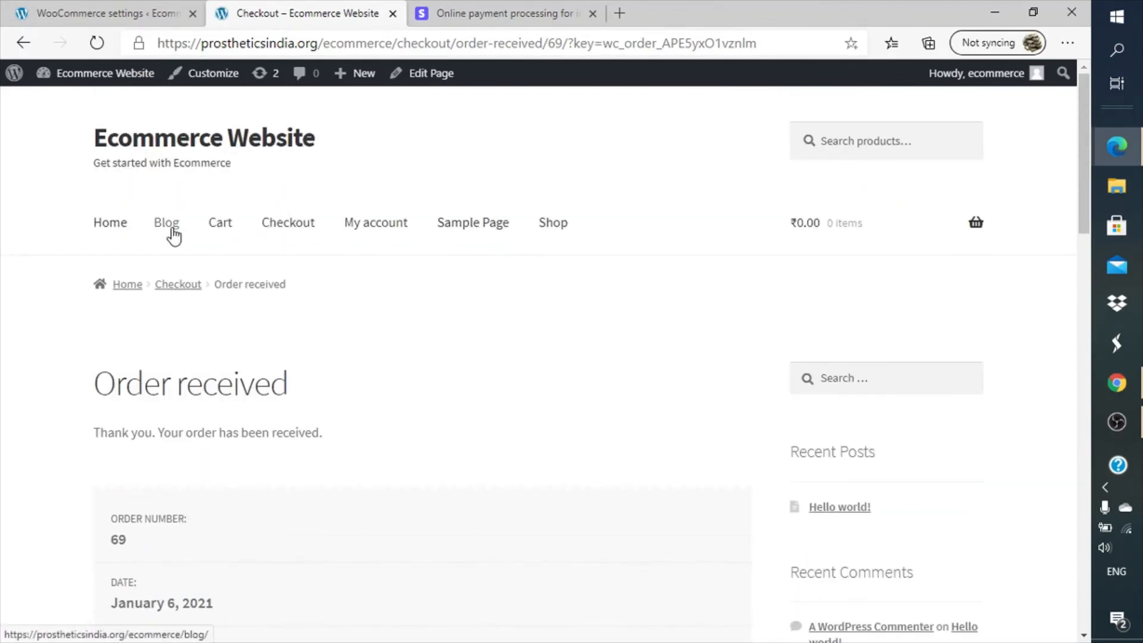
pyautogui.click(108, 230)
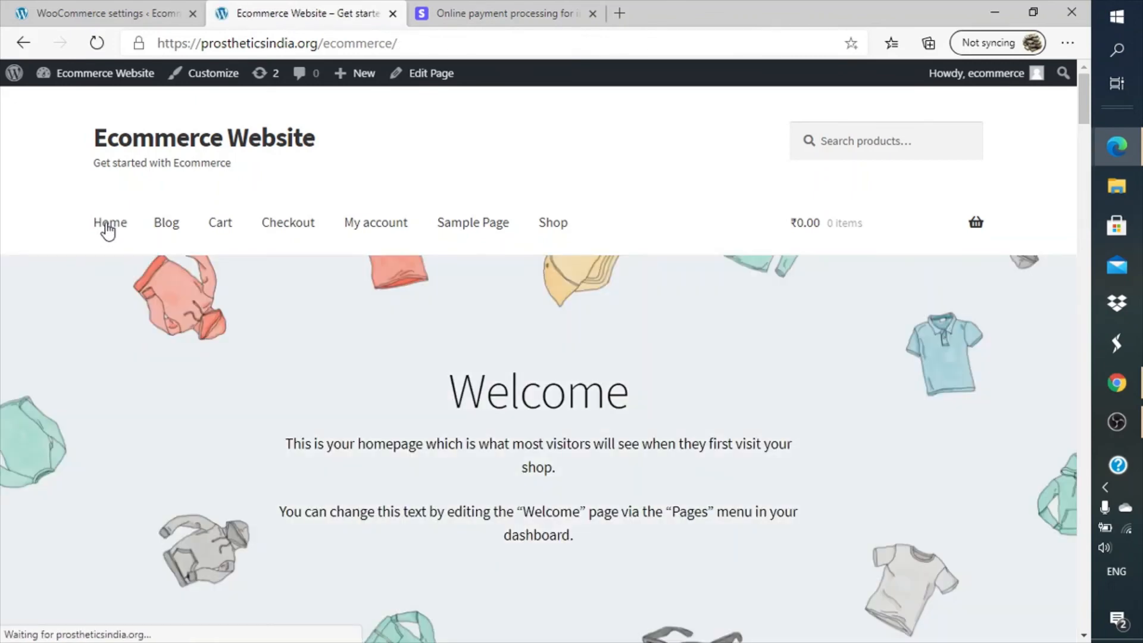
# - Add TShirts from the New In section to the cart and view the cart
pyautogui.scroll(-2, 425, 390)
pyautogui.scroll(-15, 426, 390)
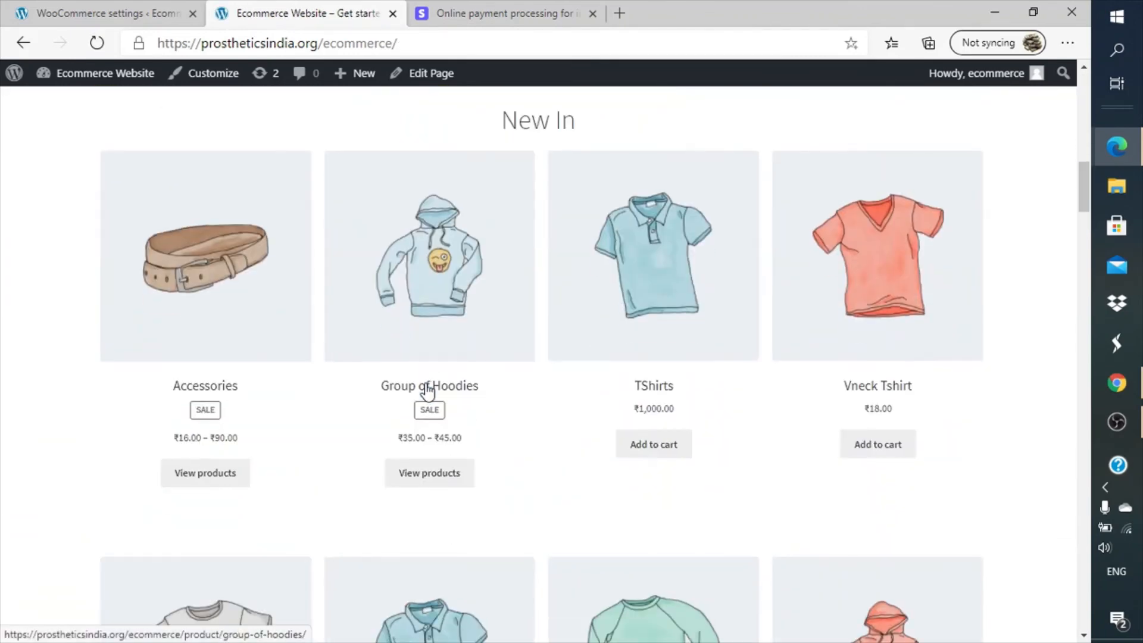
pyautogui.click(657, 444)
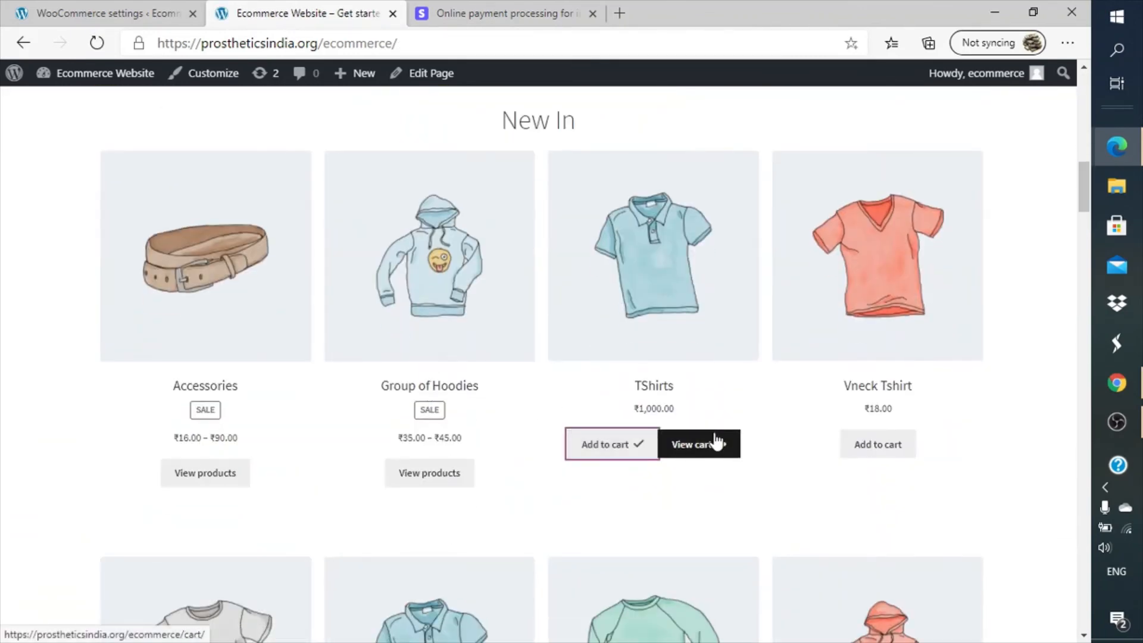
pyautogui.click(716, 448)
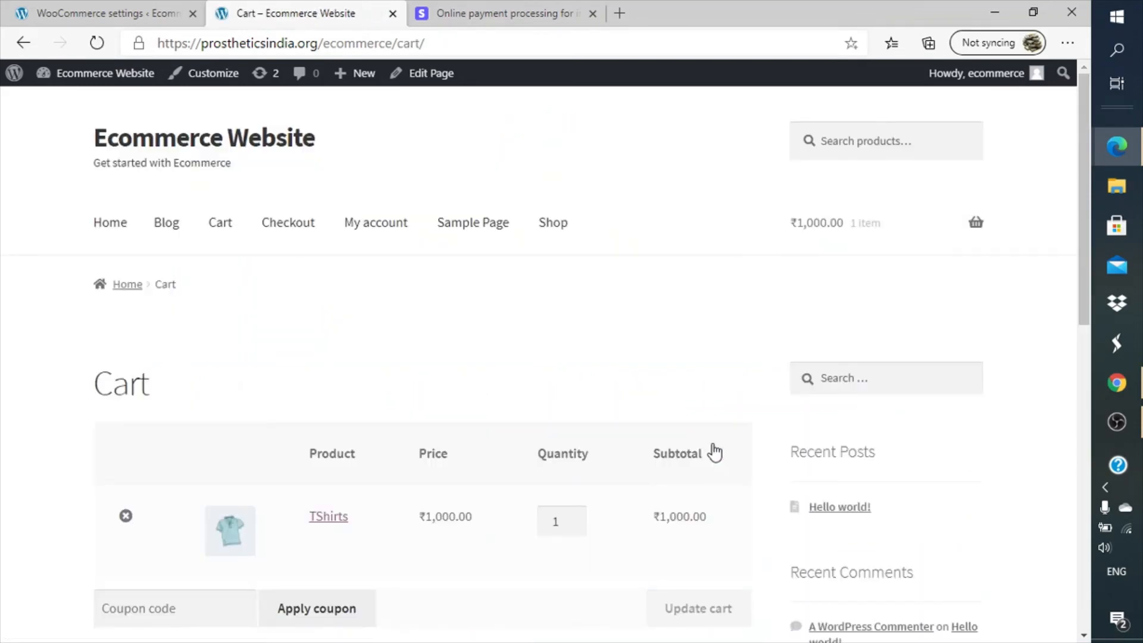
# - Proceed from the cart to checkout and place the order using Check payments
pyautogui.scroll(-10, 714, 452)
pyautogui.click(620, 288)
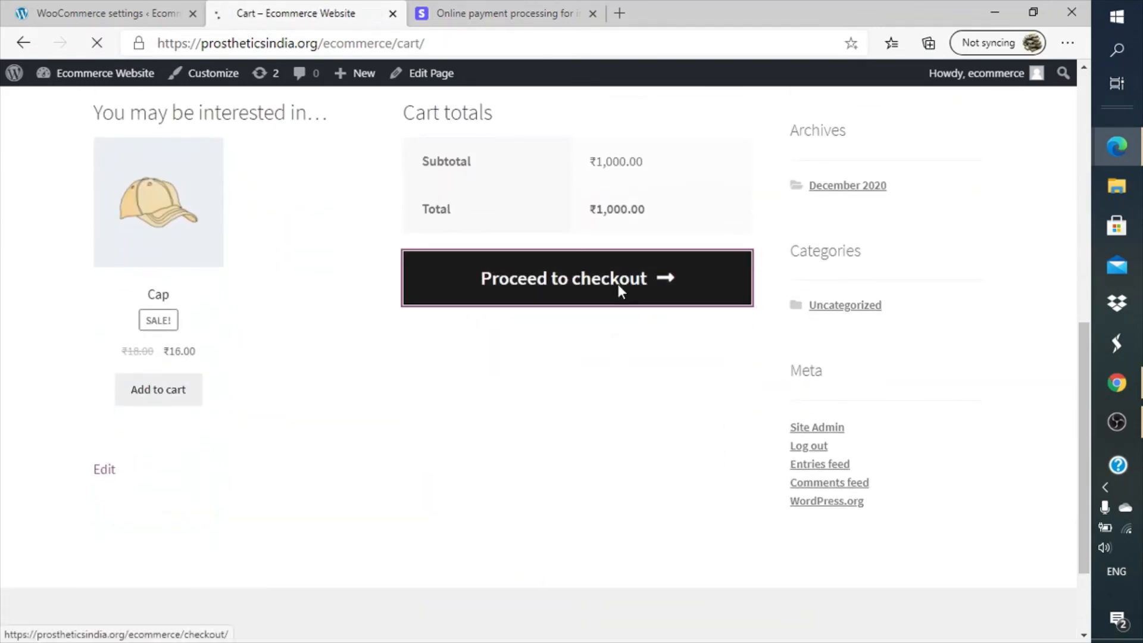
pyautogui.scroll(-10, 619, 291)
pyautogui.scroll(1, 622, 321)
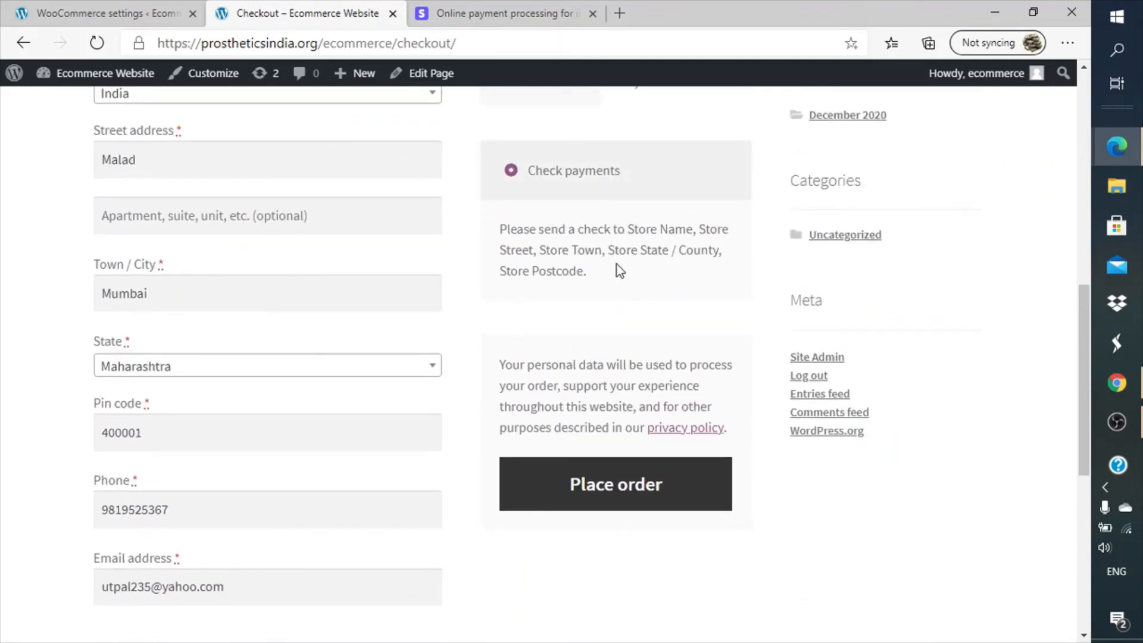
pyautogui.click(594, 479)
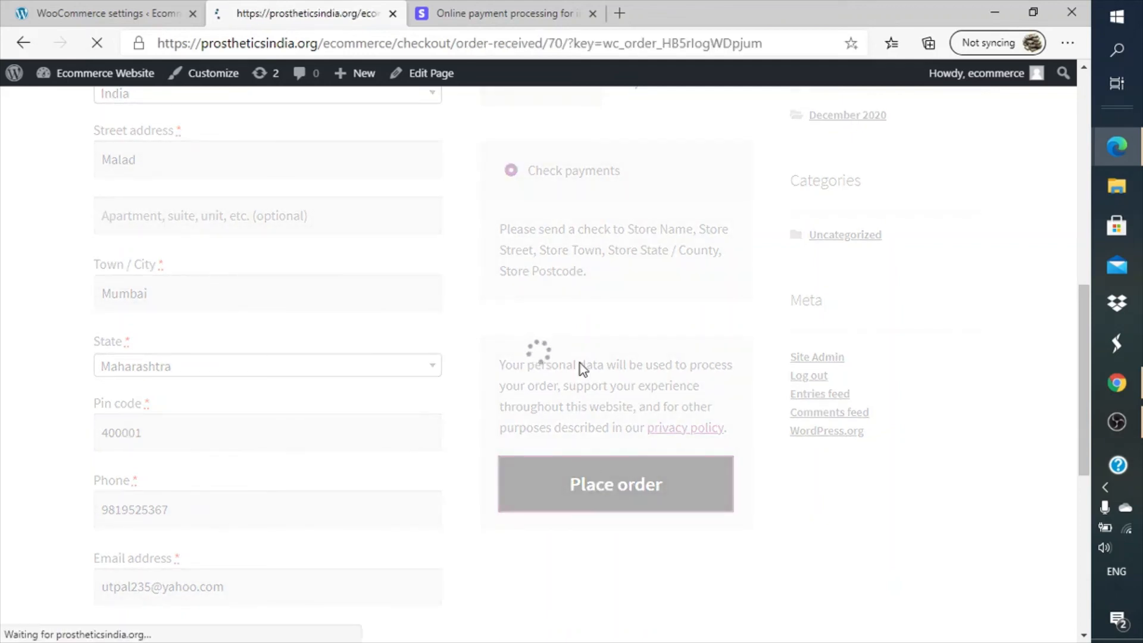
# - Review the received check payment order's details, billing address and summary, and go back to the check payments settings
pyautogui.scroll(-10, 582, 369)
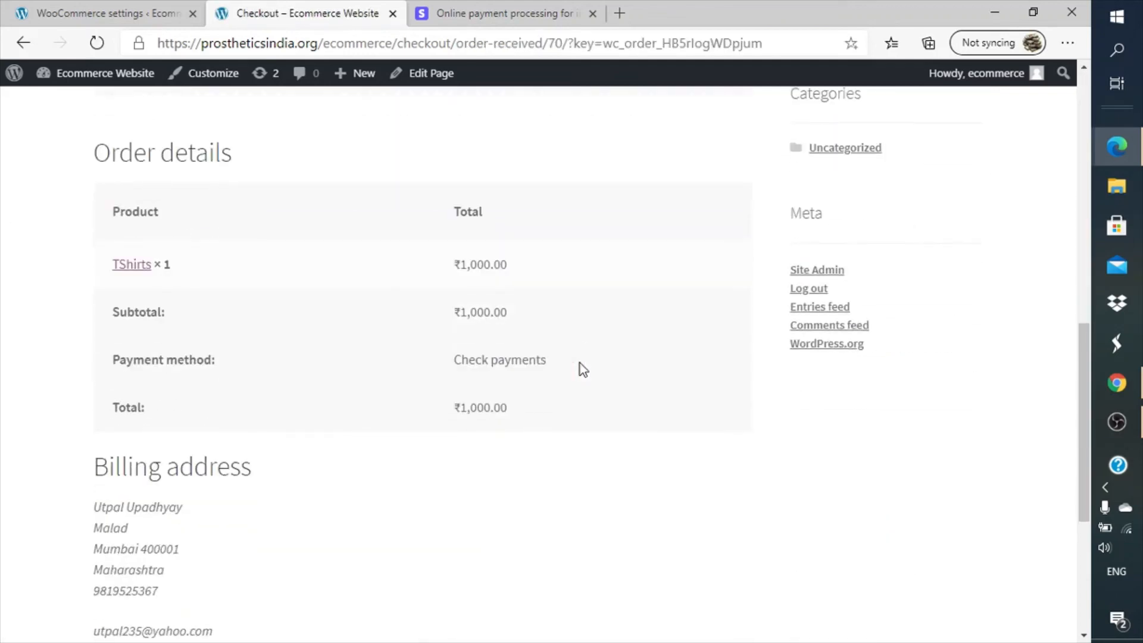
pyautogui.scroll(-5, 582, 369)
pyautogui.scroll(1, 582, 370)
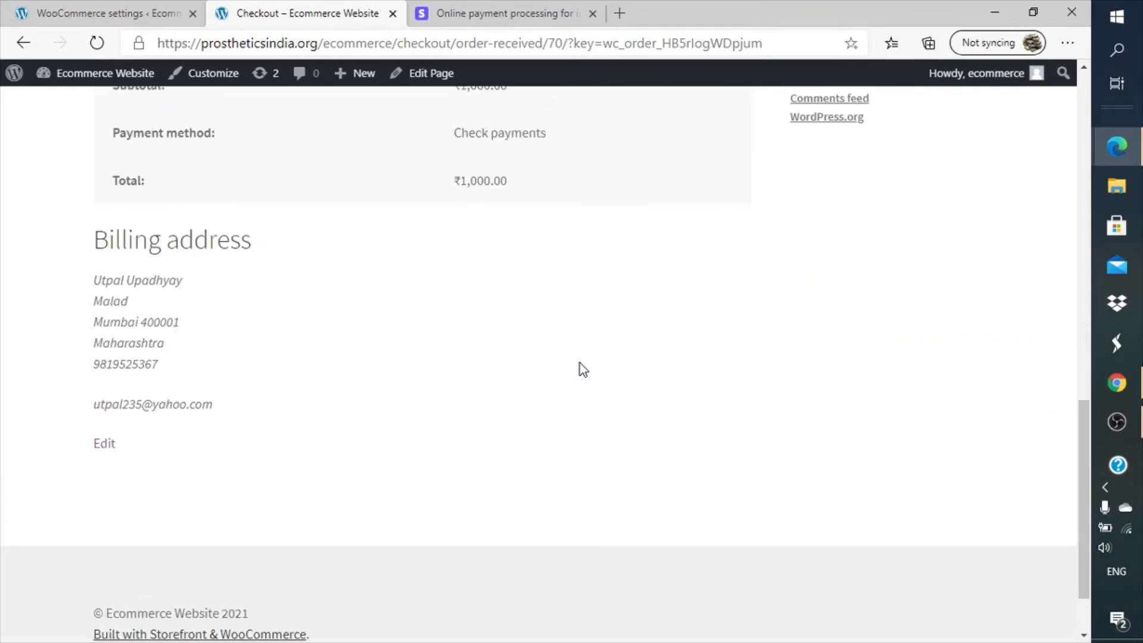
pyautogui.scroll(10, 579, 363)
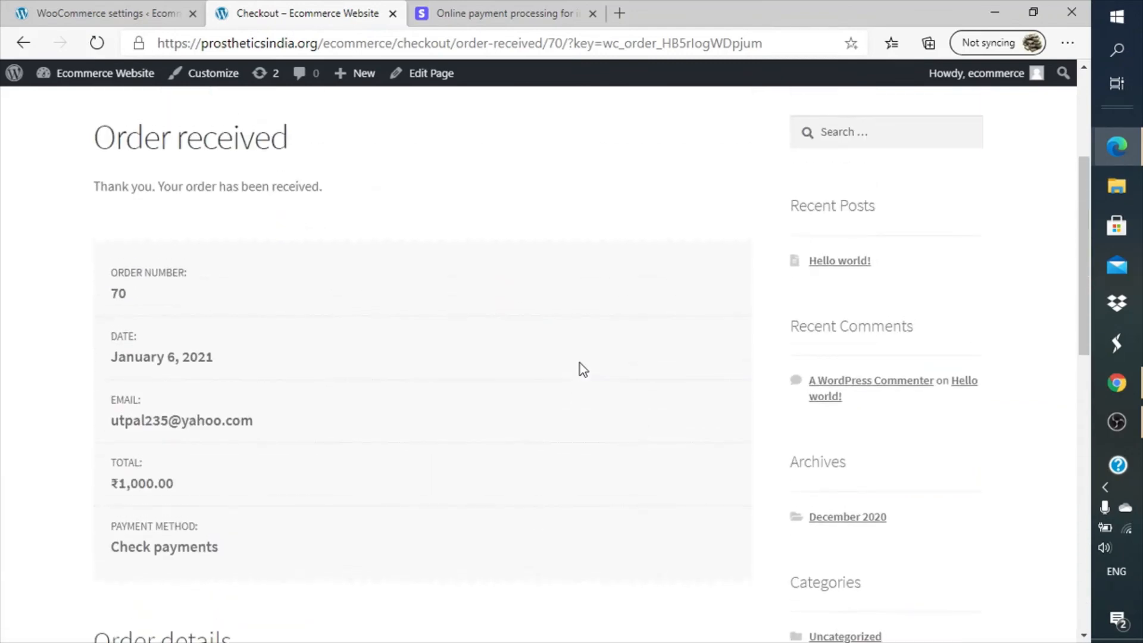
pyautogui.scroll(3, 579, 363)
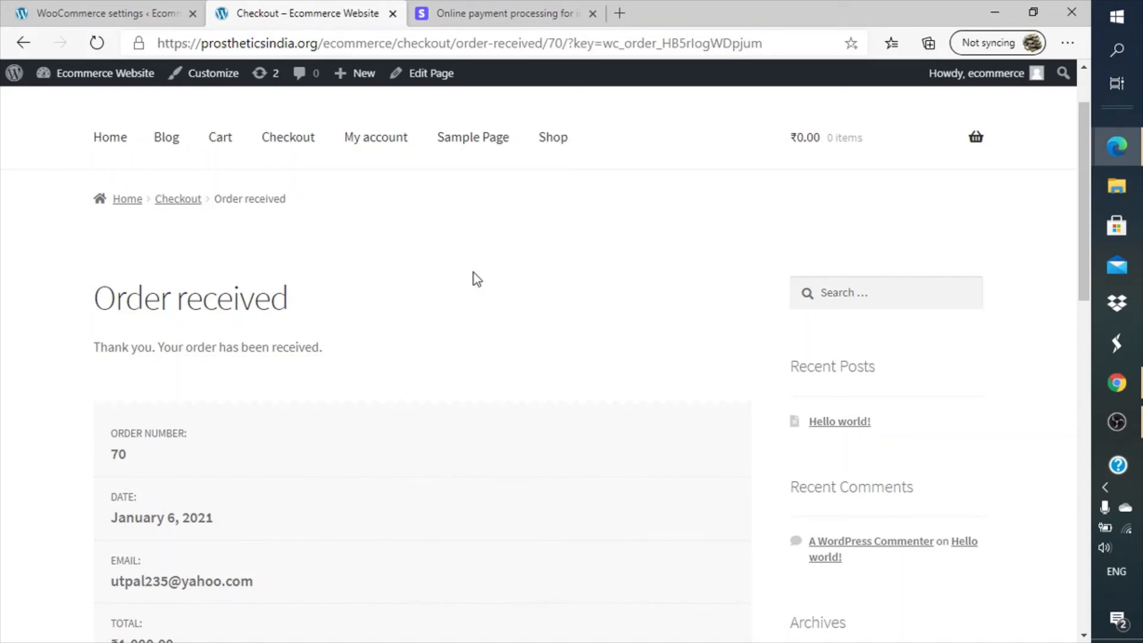
pyautogui.click(97, 8)
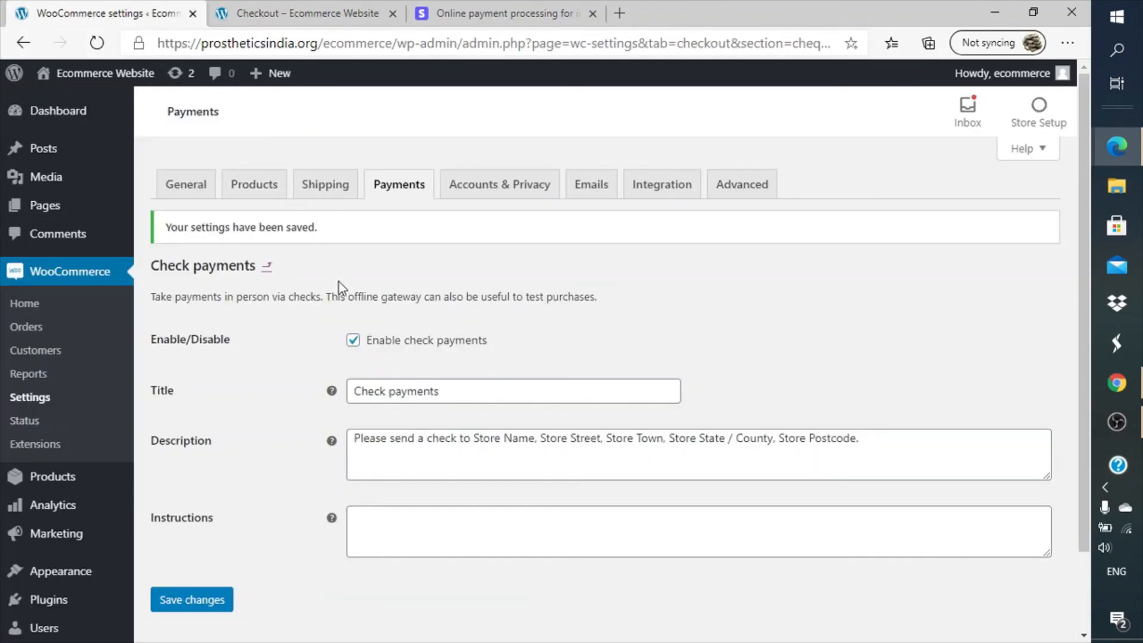
# - Disable check payments, save the change and return to the payment methods list
pyautogui.click(352, 341)
pyautogui.click(218, 606)
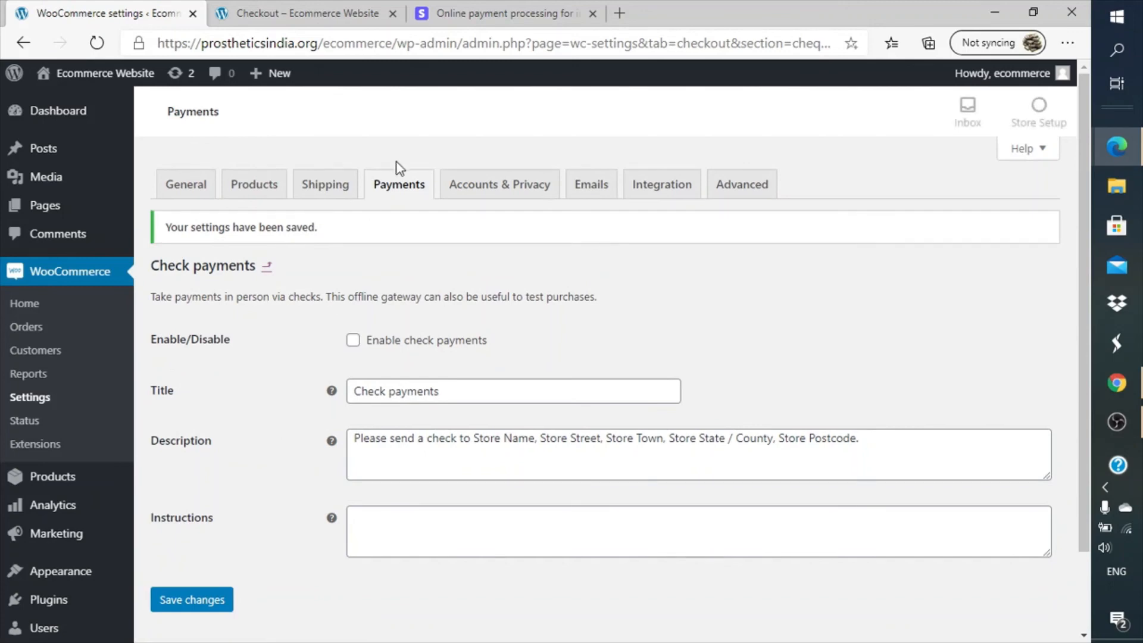
pyautogui.click(399, 192)
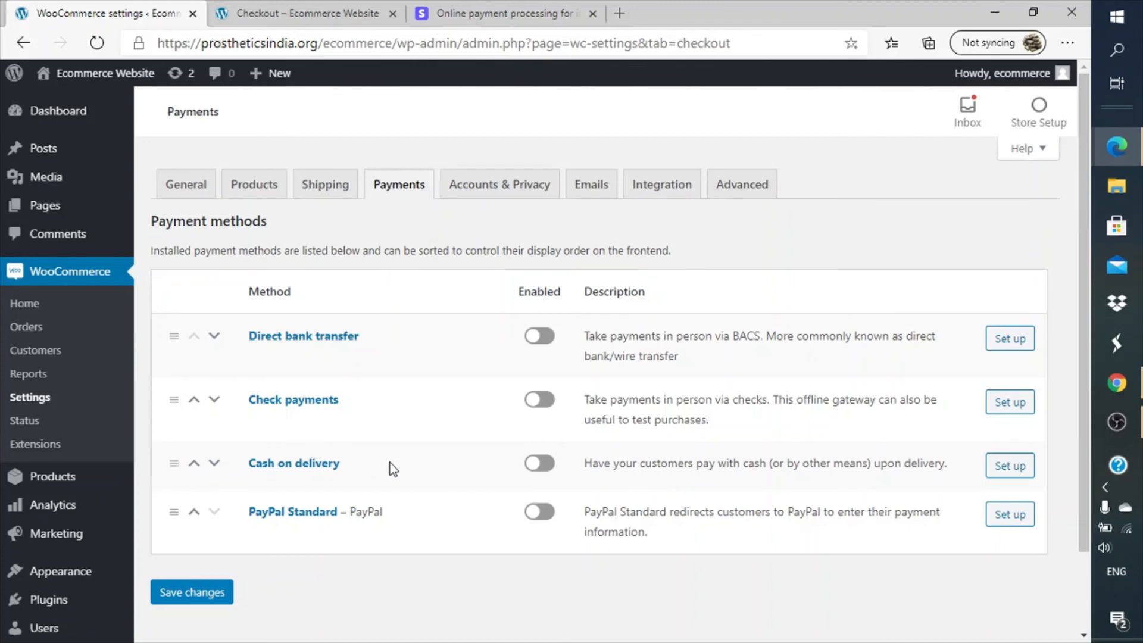
# - Enable Cash on delivery, open its setup and save its settings with the existing description and instructions
pyautogui.click(544, 467)
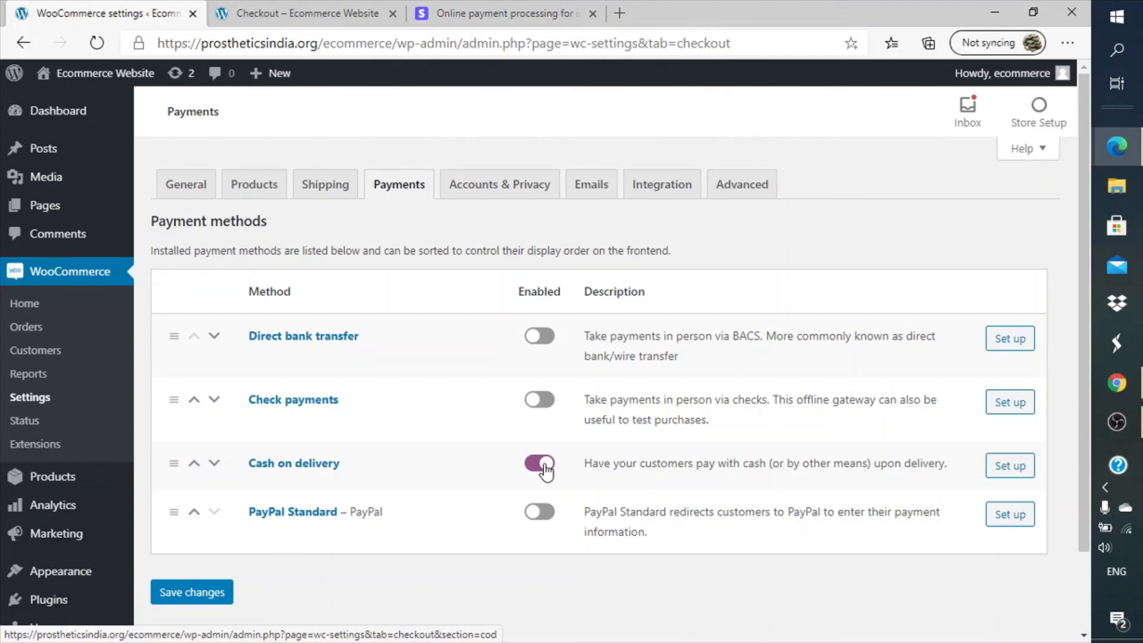
pyautogui.click(1019, 470)
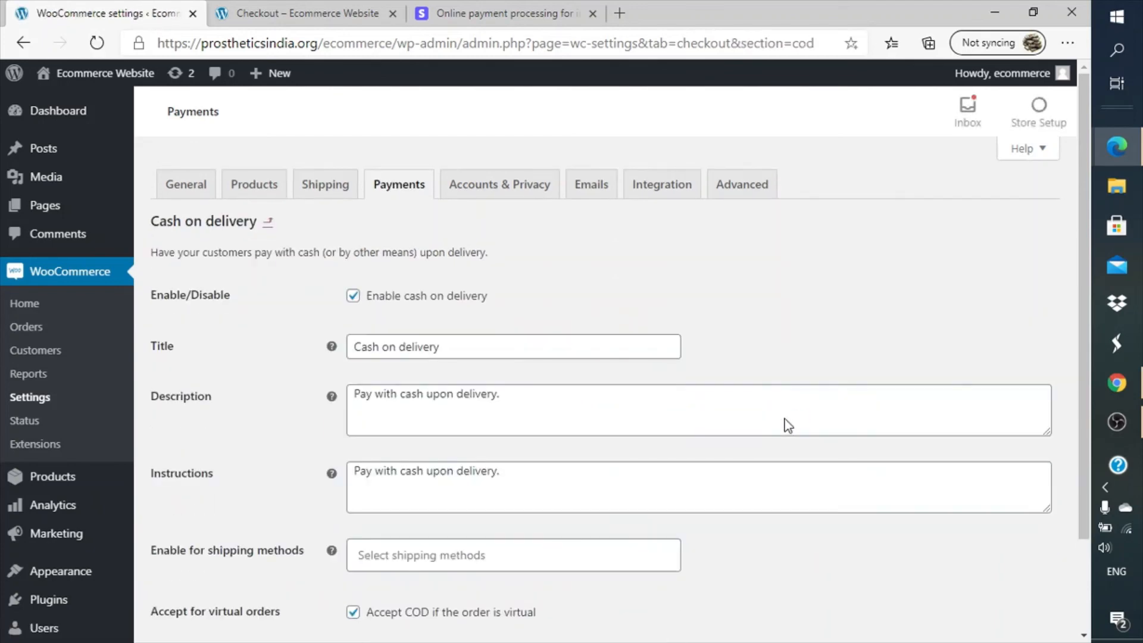
pyautogui.scroll(-2, 788, 426)
pyautogui.scroll(-1, 788, 426)
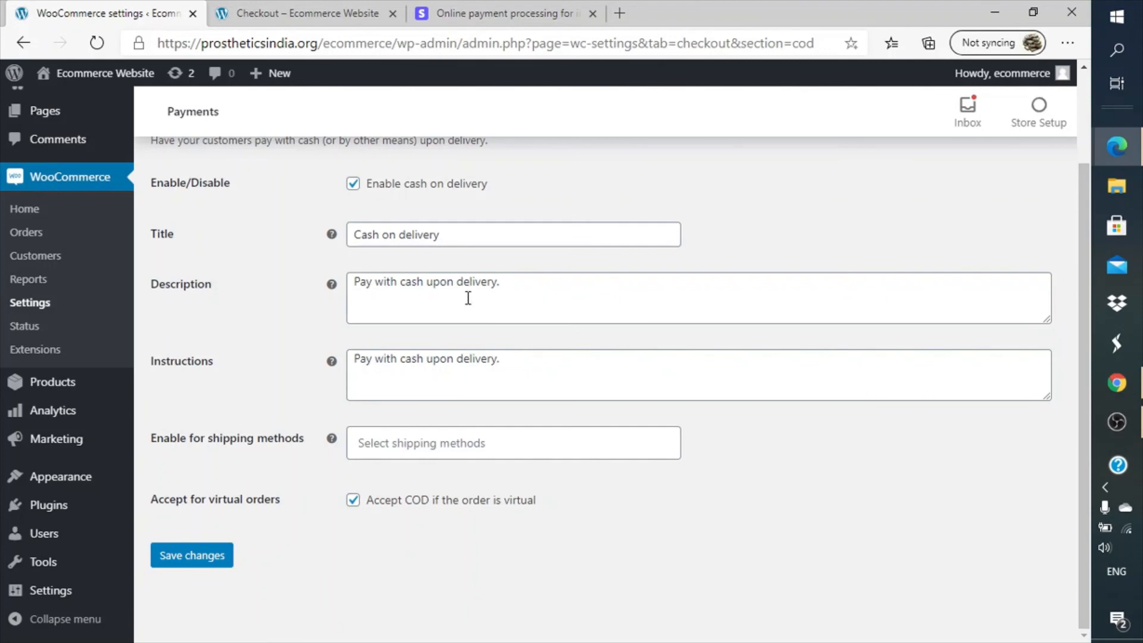
pyautogui.click(506, 373)
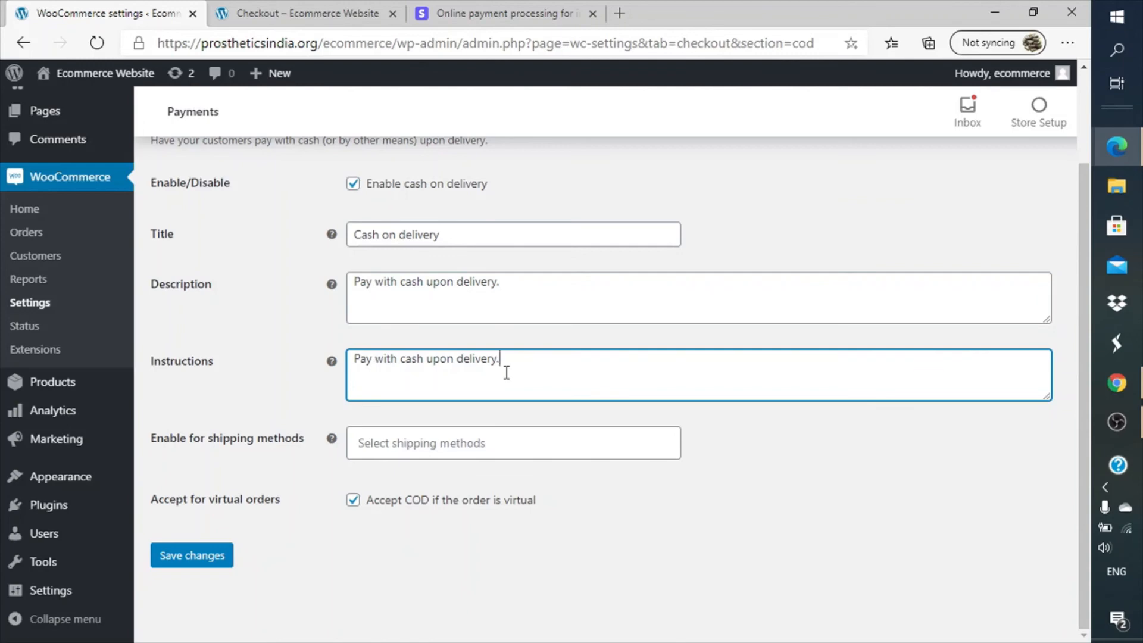
pyautogui.click(216, 555)
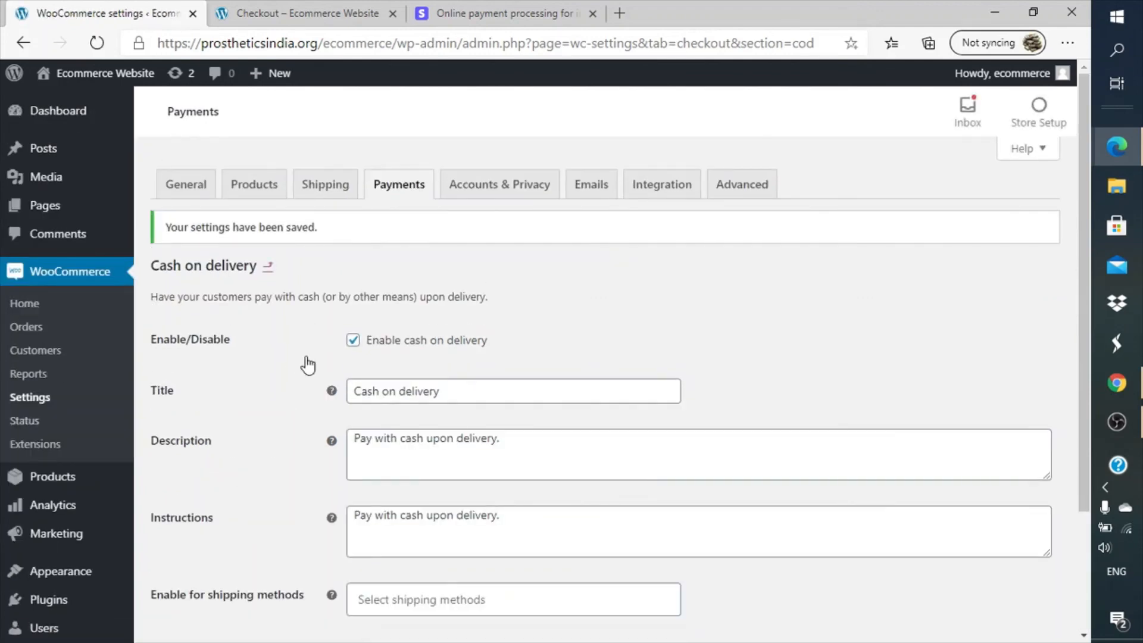
# - Return to the storefront's home page, add Hoodie with Pocket from We Recommend to the cart and view the cart
pyautogui.click(310, 12)
pyautogui.click(96, 52)
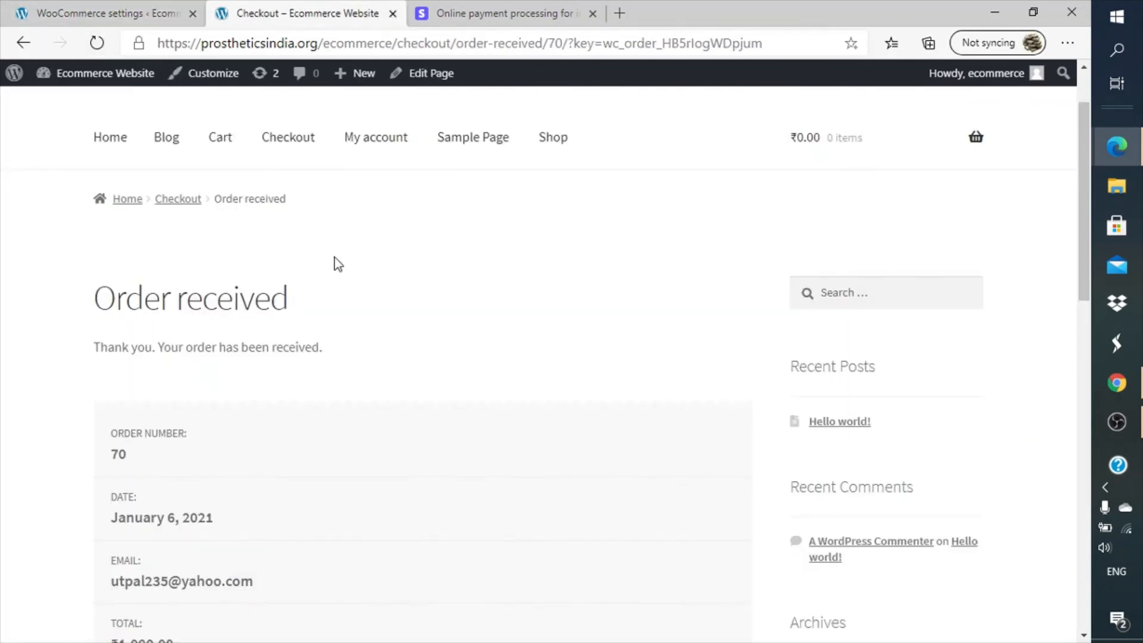
pyautogui.click(115, 228)
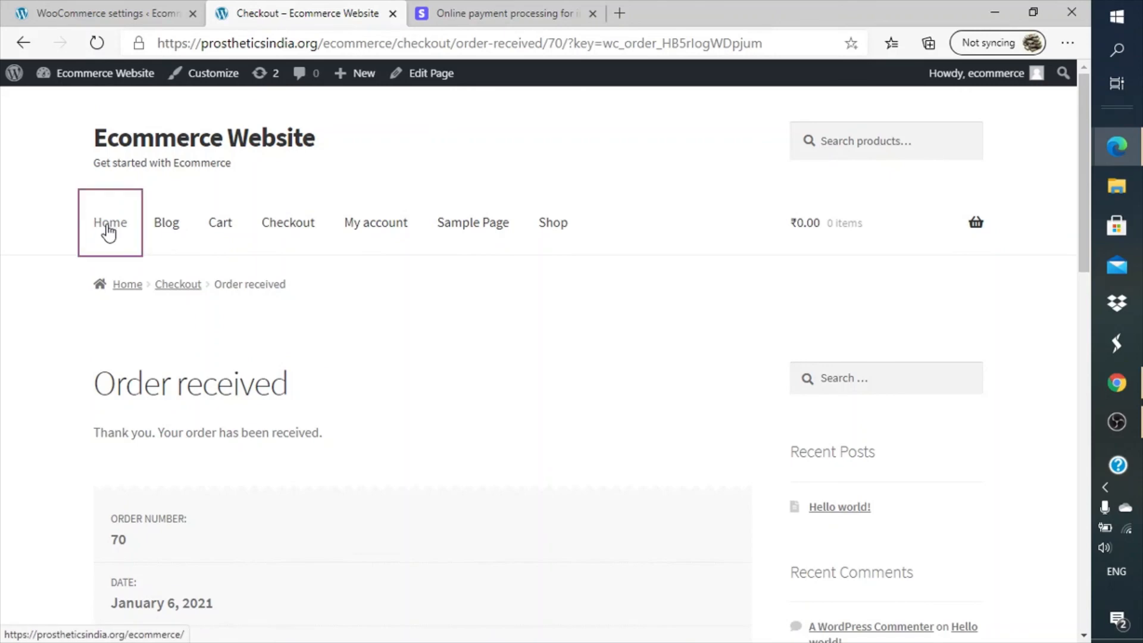
pyautogui.scroll(-20, 498, 486)
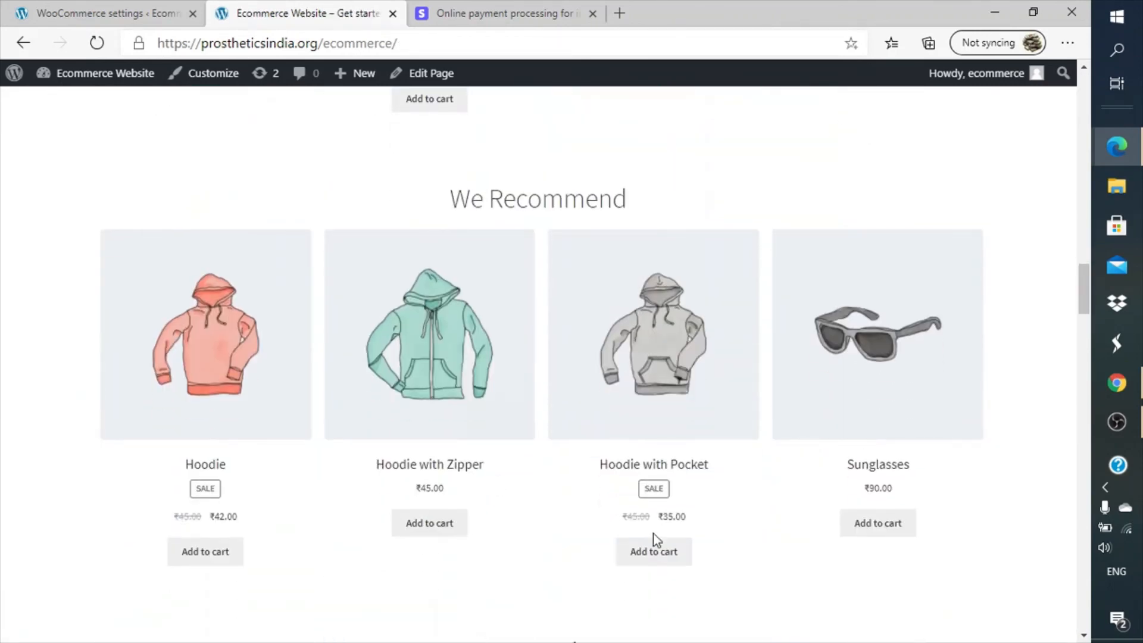
pyautogui.click(632, 557)
pyautogui.click(697, 554)
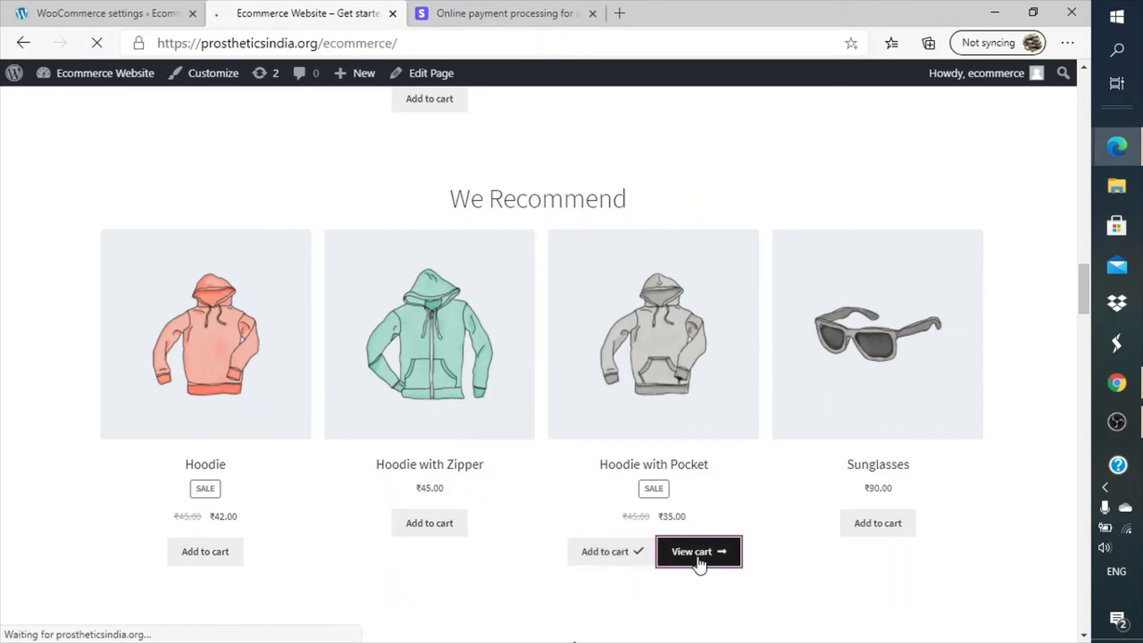
# - Proceed to checkout with the hoodie and place the order using Cash on delivery
pyautogui.scroll(-8, 644, 337)
pyautogui.scroll(1, 644, 337)
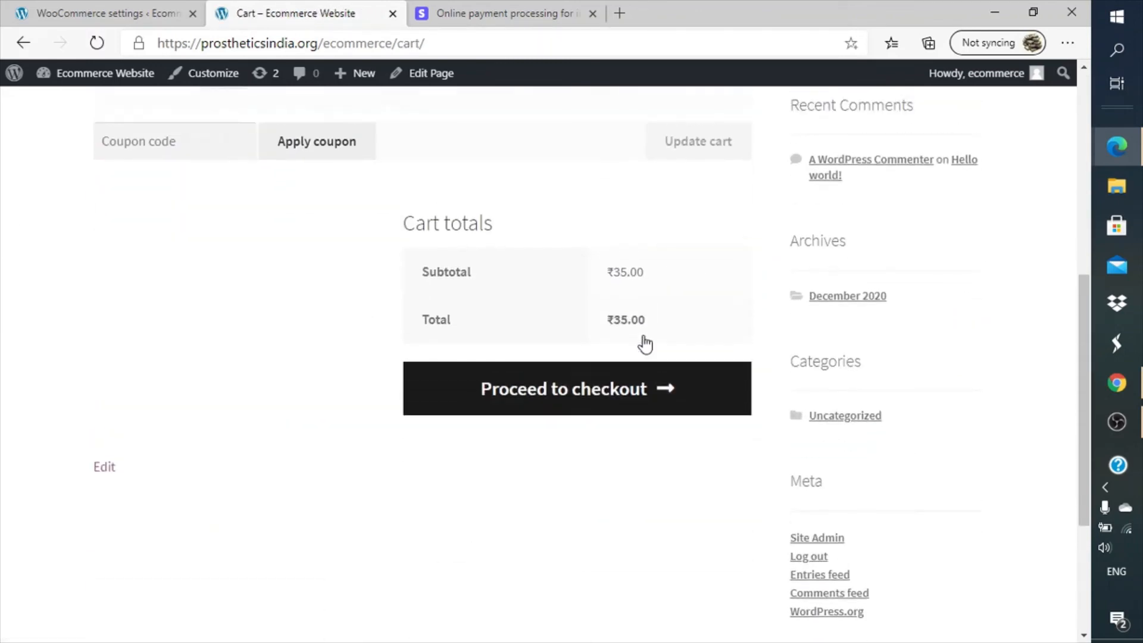
pyautogui.click(627, 397)
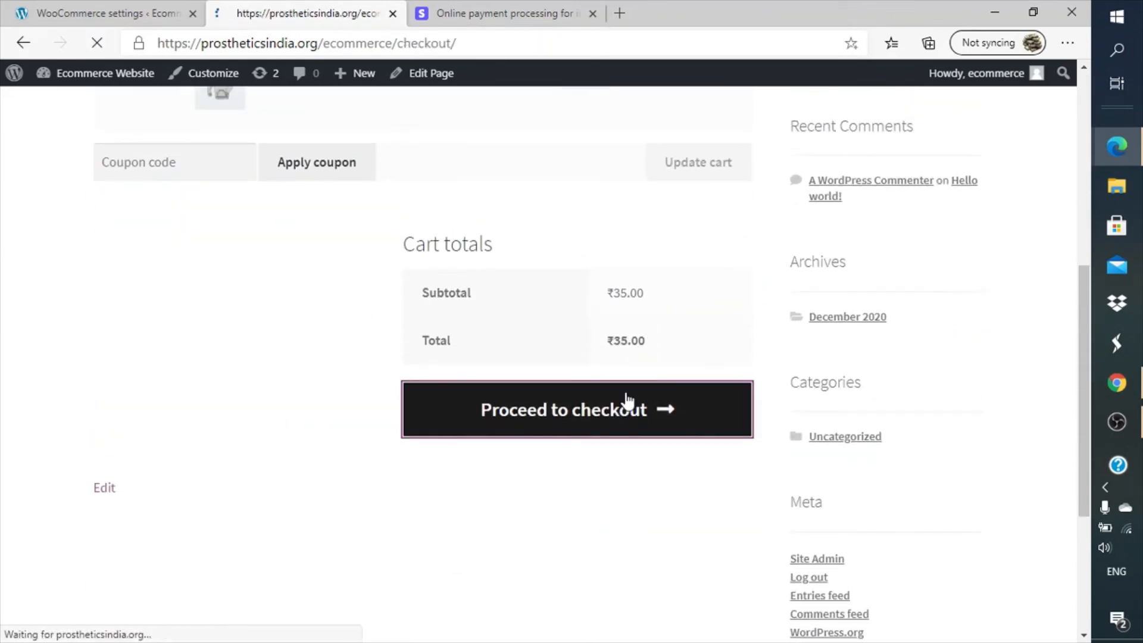
pyautogui.scroll(-10, 626, 398)
pyautogui.scroll(2, 627, 399)
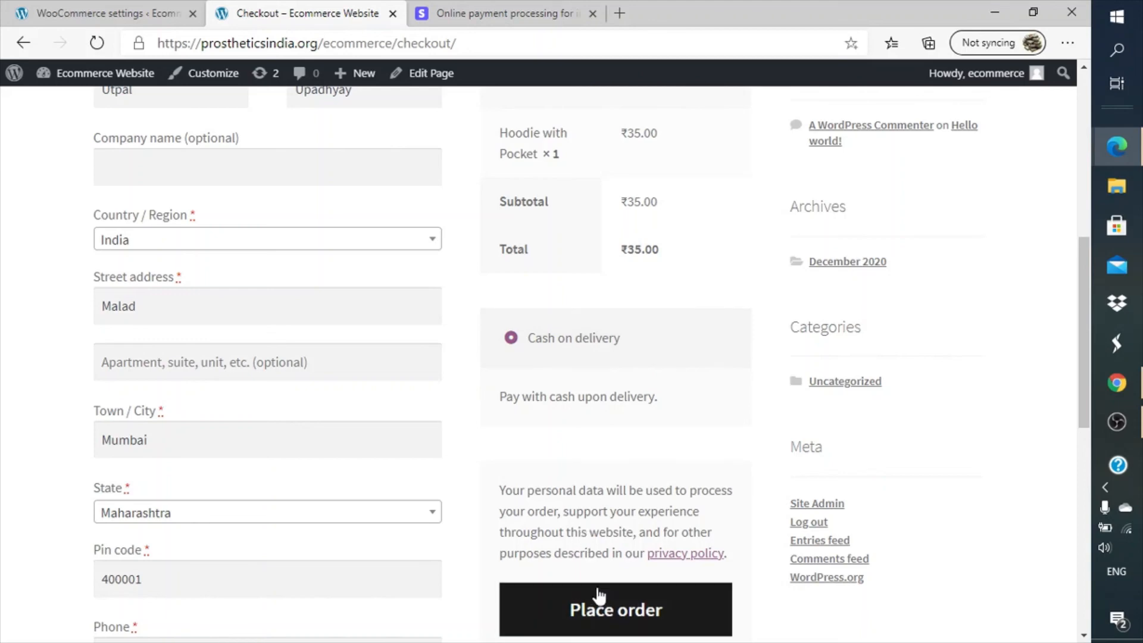
pyautogui.click(602, 615)
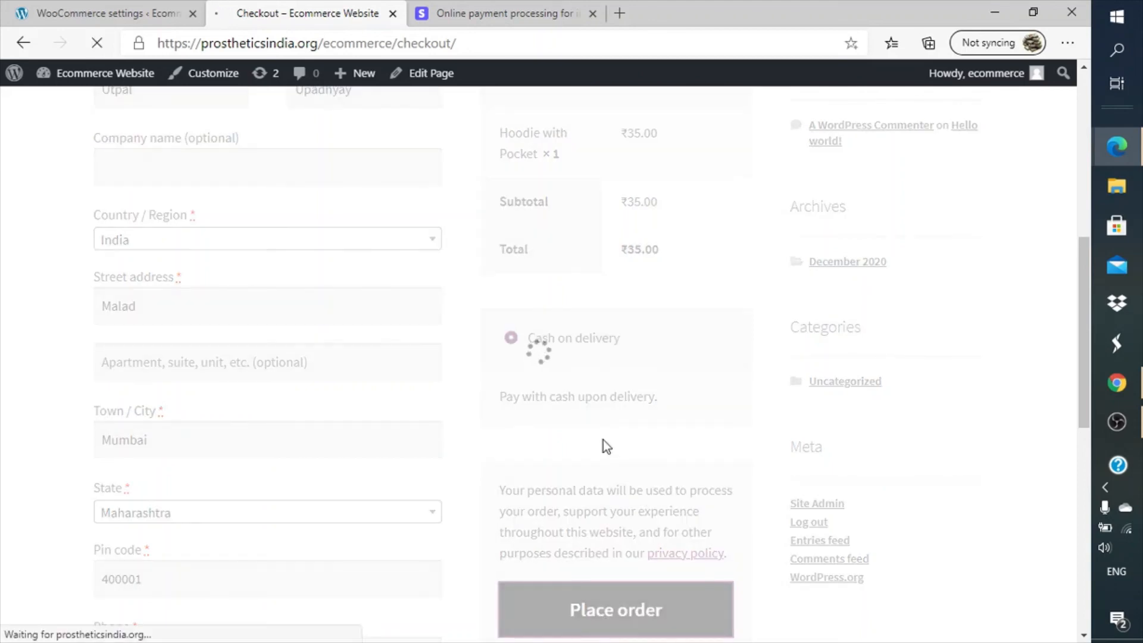
# - Review the received cash on delivery order's summary and billing address, and go back to the cash on delivery settings
pyautogui.scroll(-5, 603, 441)
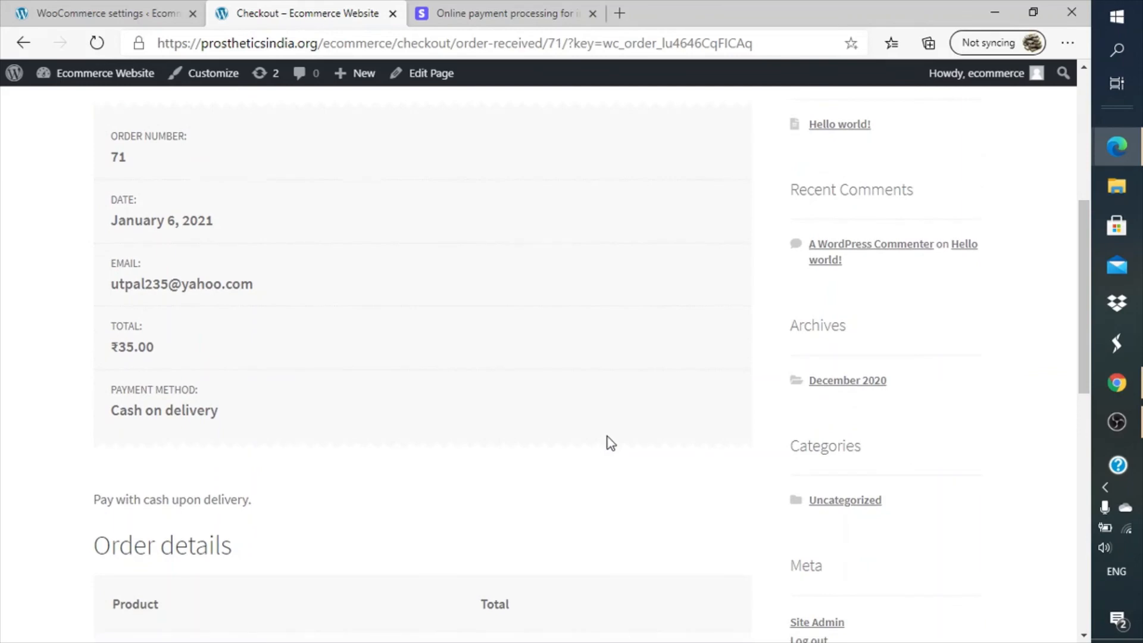
pyautogui.scroll(-10, 610, 443)
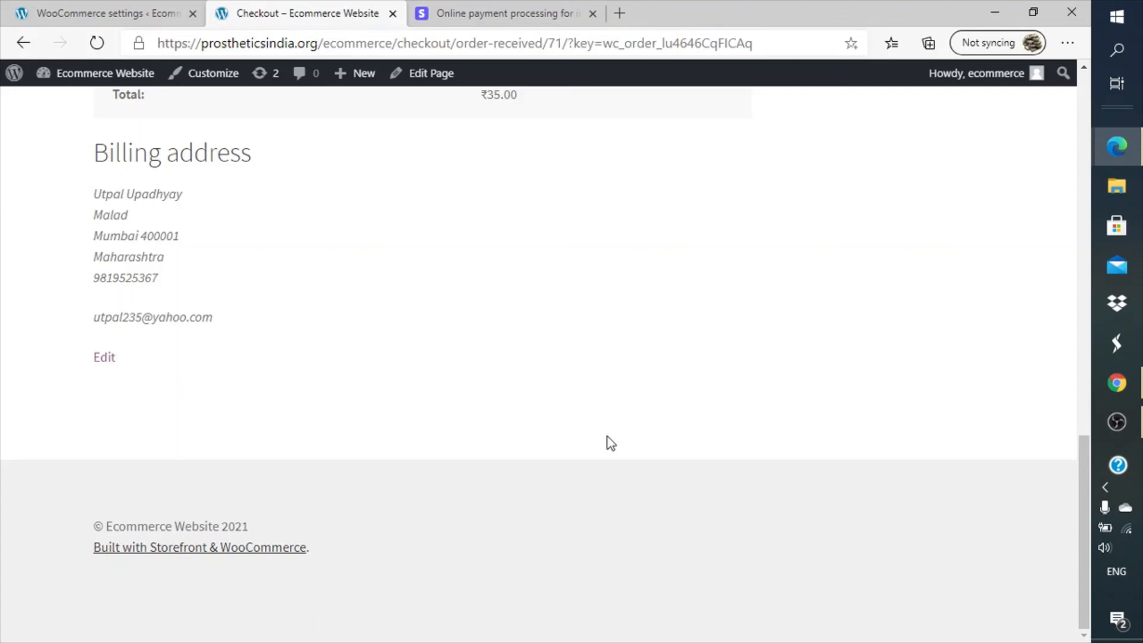
pyautogui.scroll(10, 610, 442)
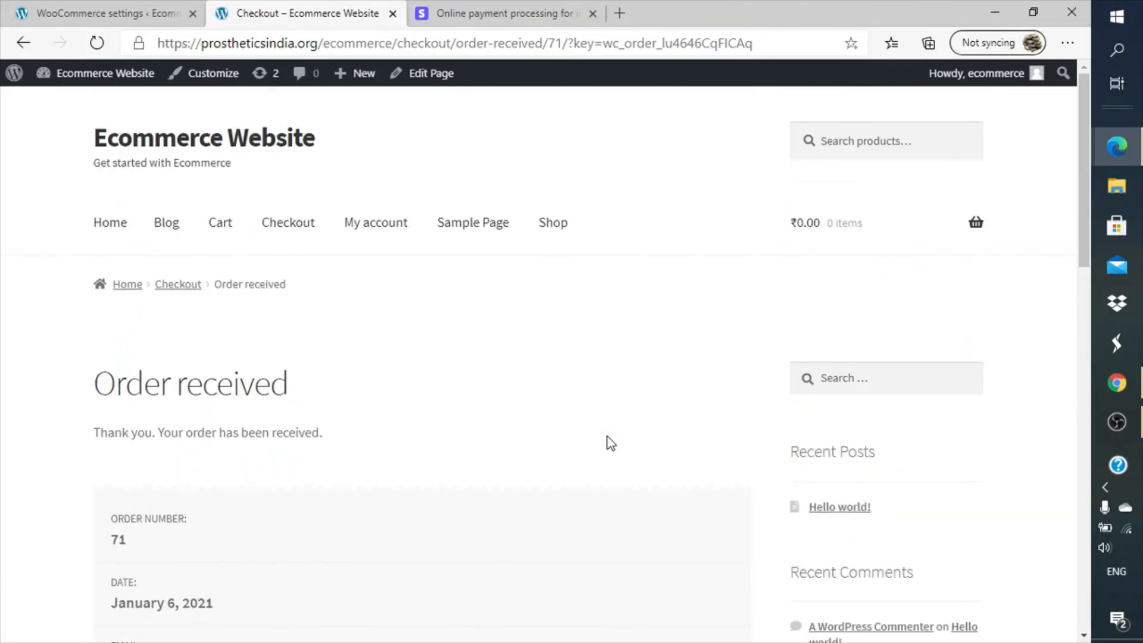
pyautogui.click(122, 14)
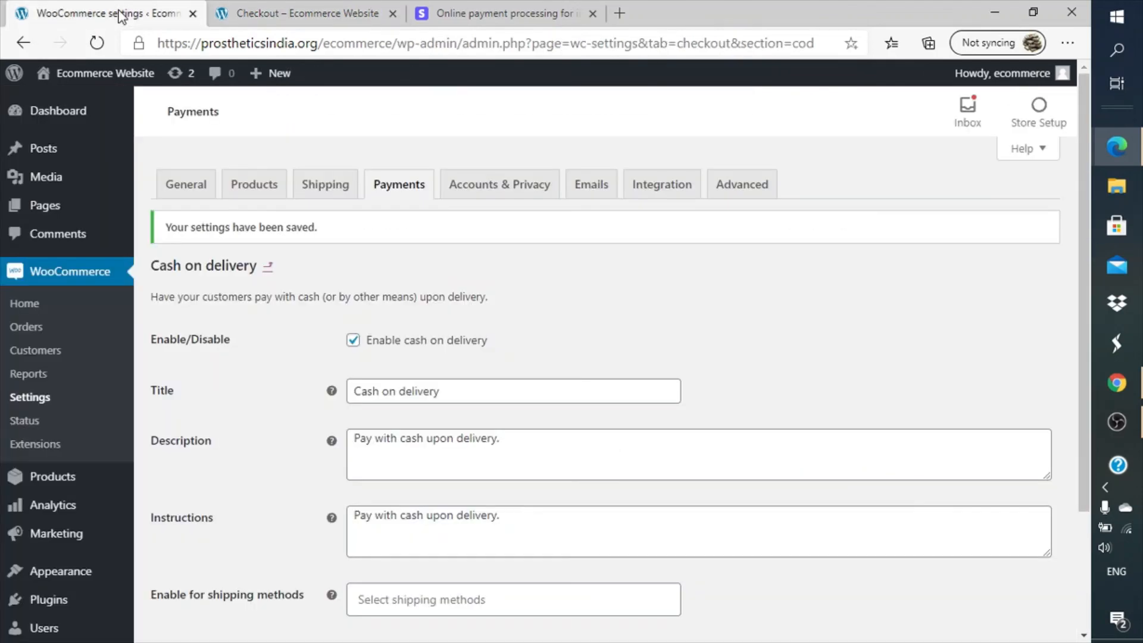
# - Disable the Cash on delivery payment method and save its settings
pyautogui.click(353, 341)
pyautogui.scroll(-3, 281, 413)
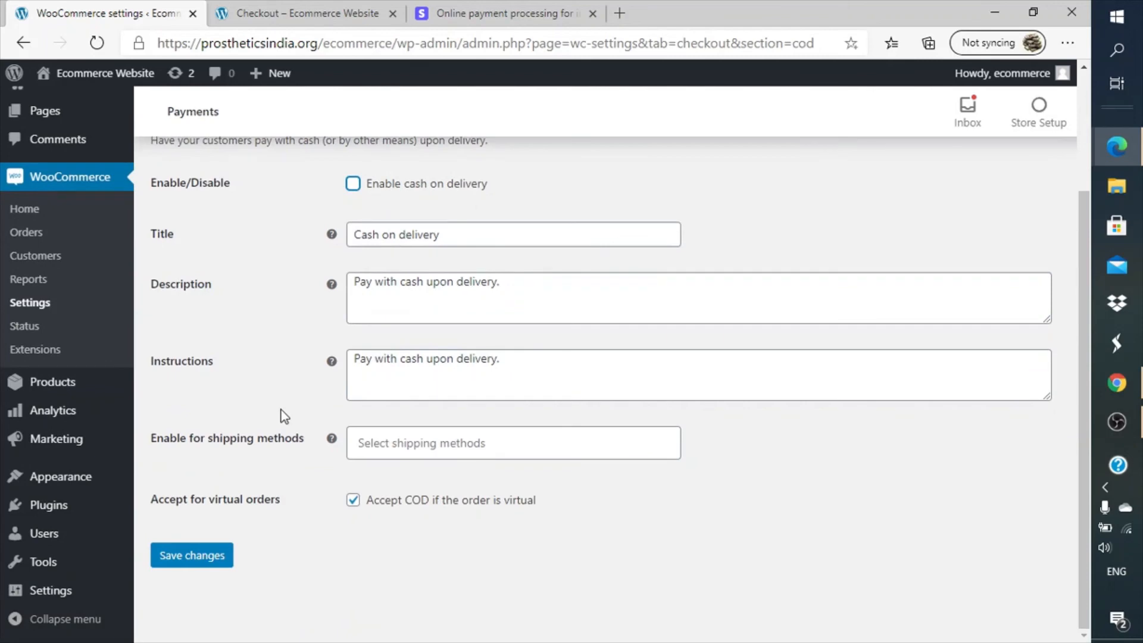
pyautogui.click(193, 562)
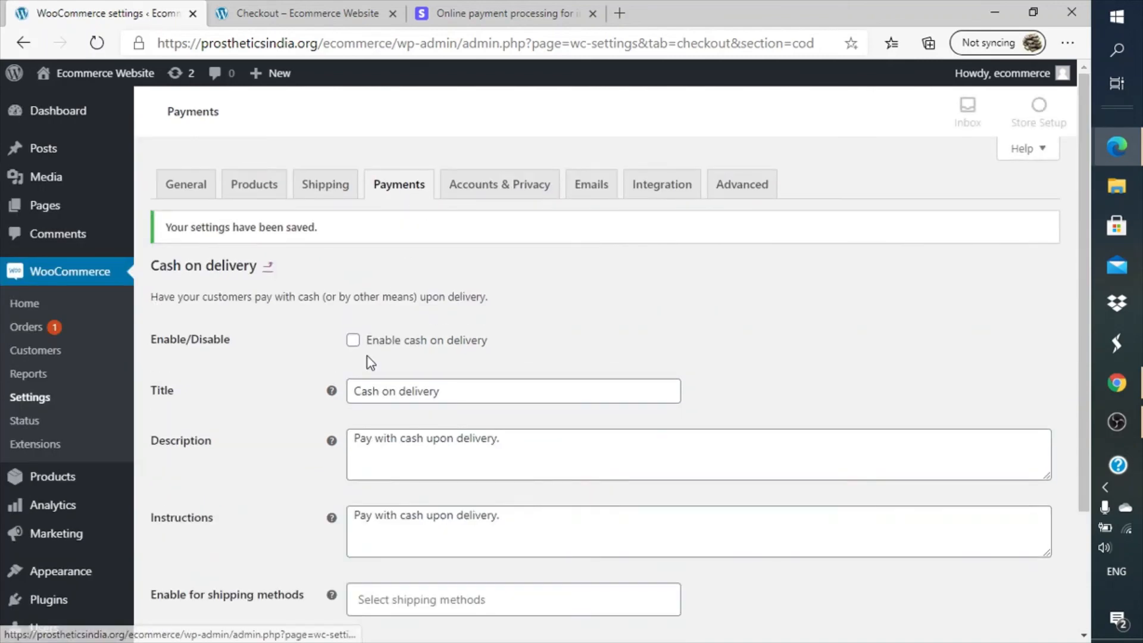
# - Return to the payment methods list, enable PayPal Standard and open its setup
pyautogui.click(399, 188)
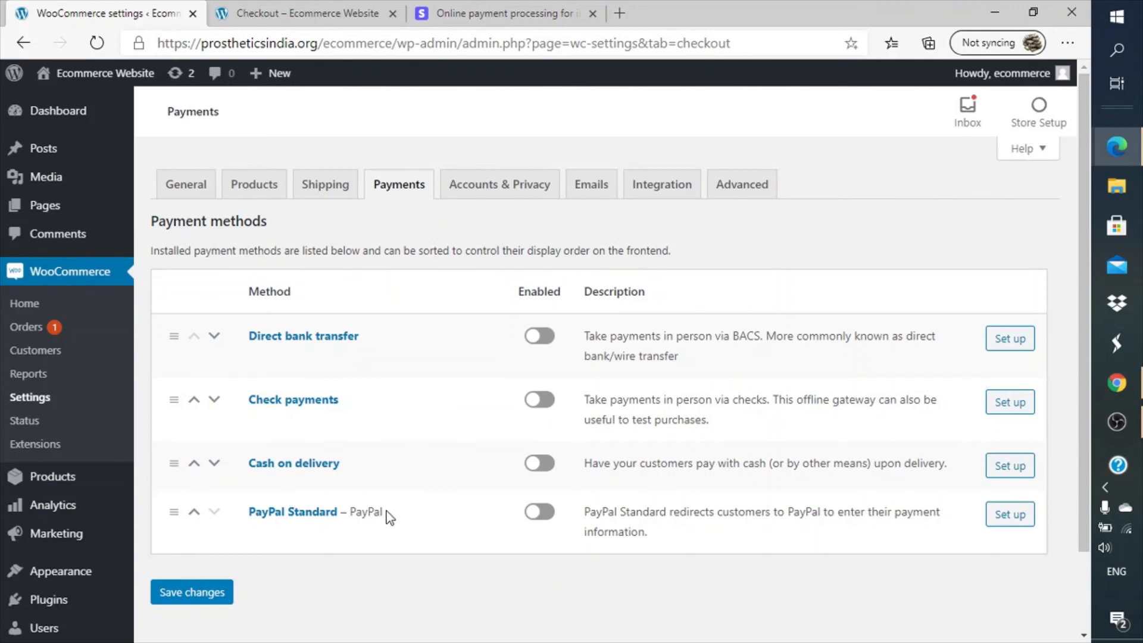
pyautogui.click(551, 521)
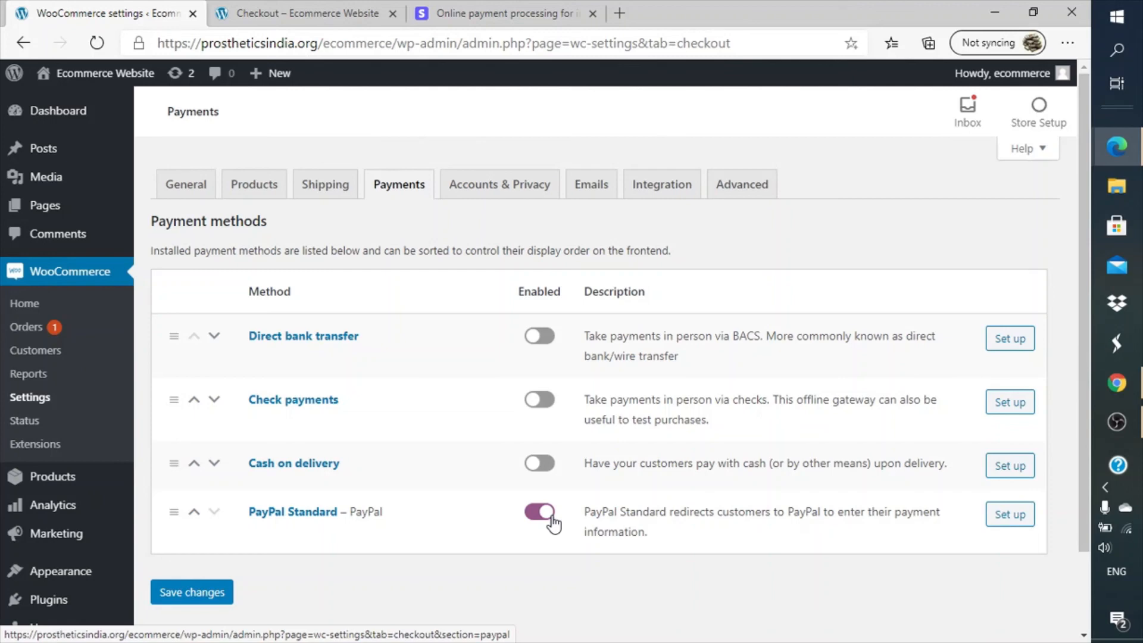
pyautogui.click(1020, 520)
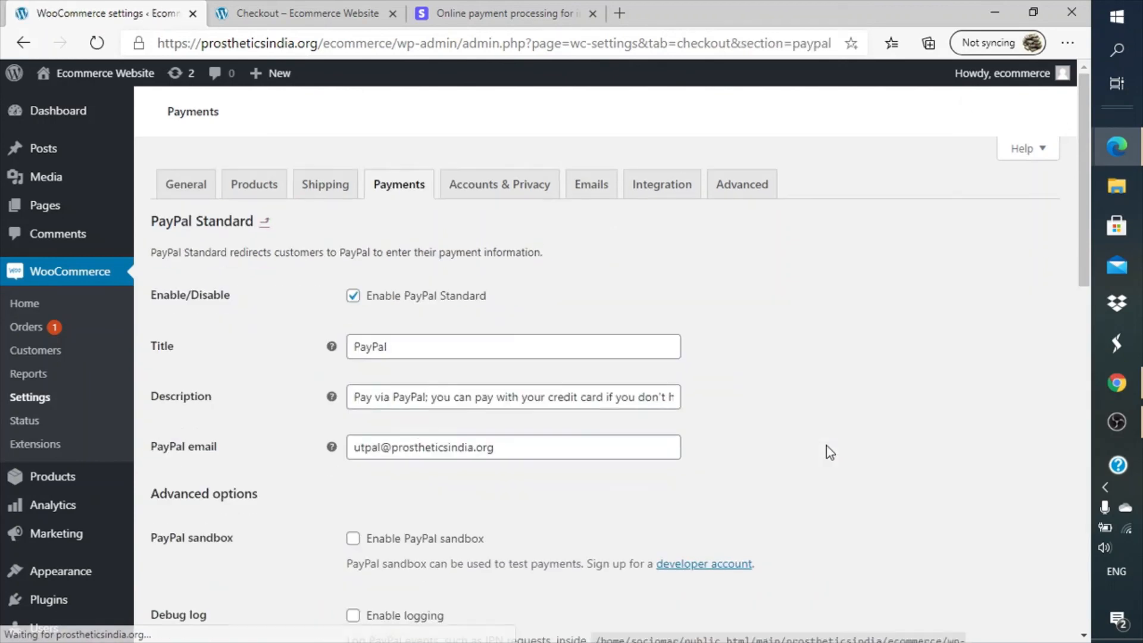
# - Examine the PayPal Standard setup, particularly the PayPal email's help text and the PayPal sandbox description
pyautogui.scroll(-5, 826, 445)
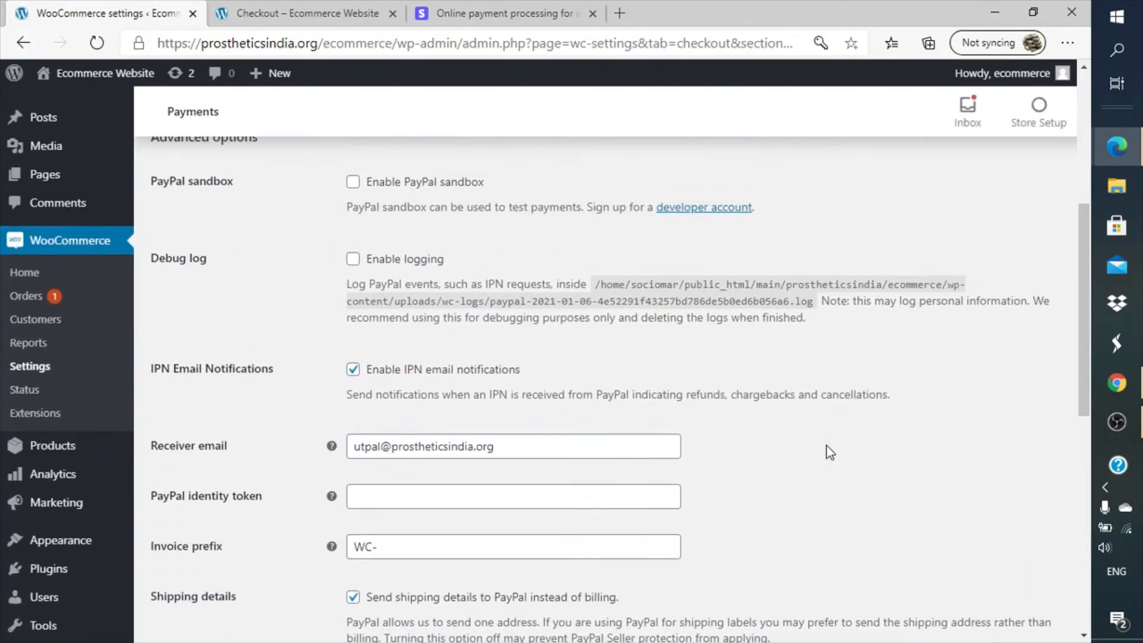
pyautogui.scroll(5, 826, 446)
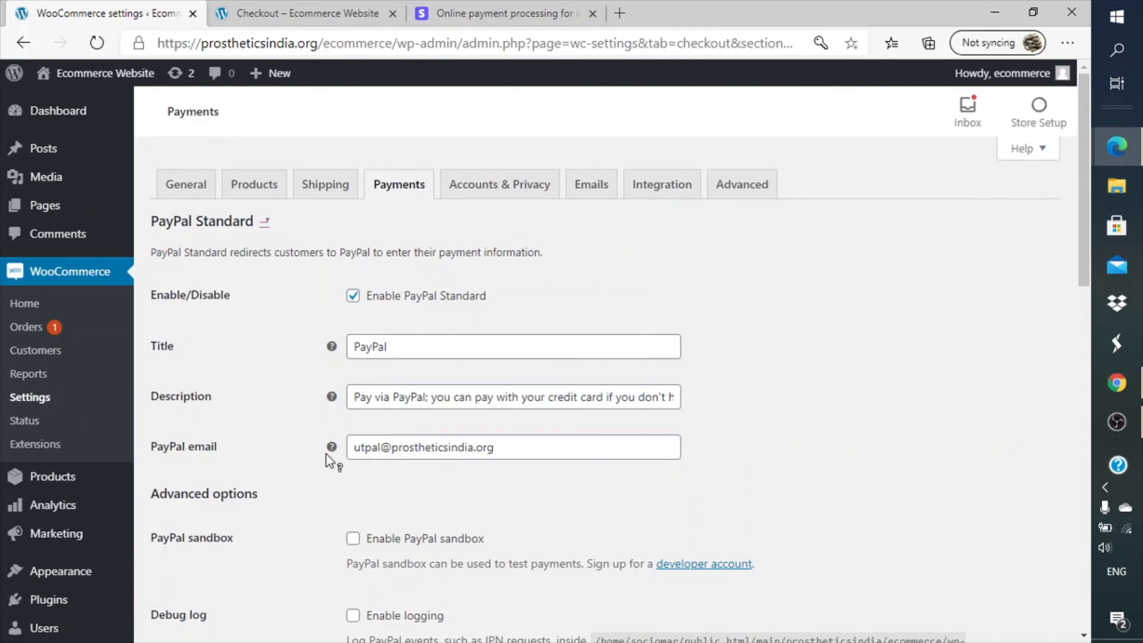
pyautogui.moveTo(333, 450)
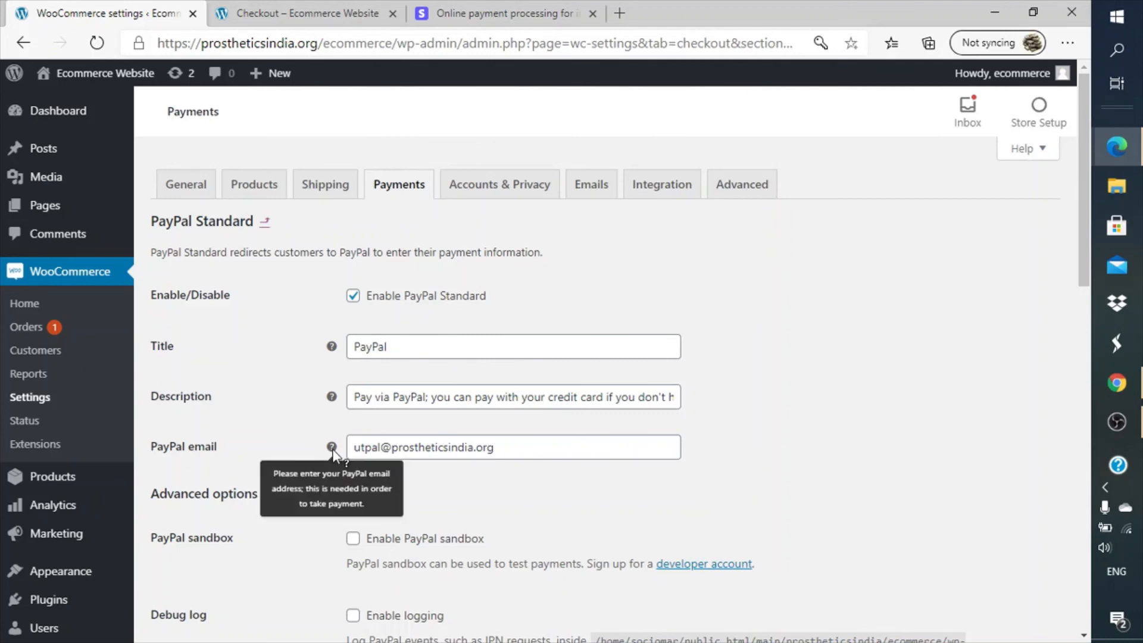
pyautogui.tripleClick(369, 450)
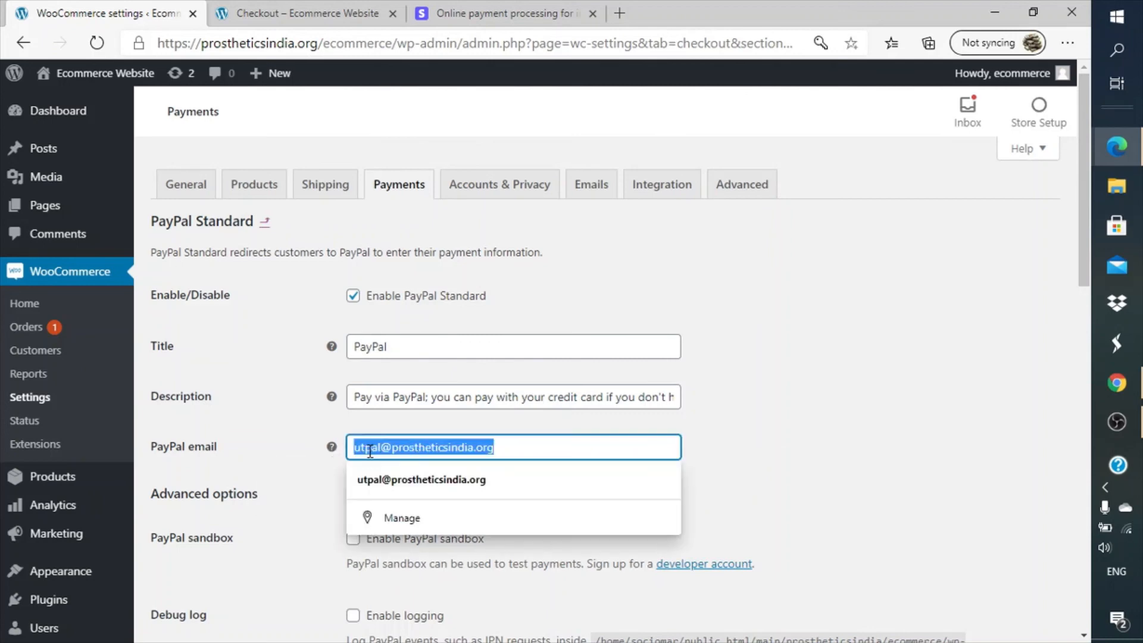
pyautogui.click(814, 470)
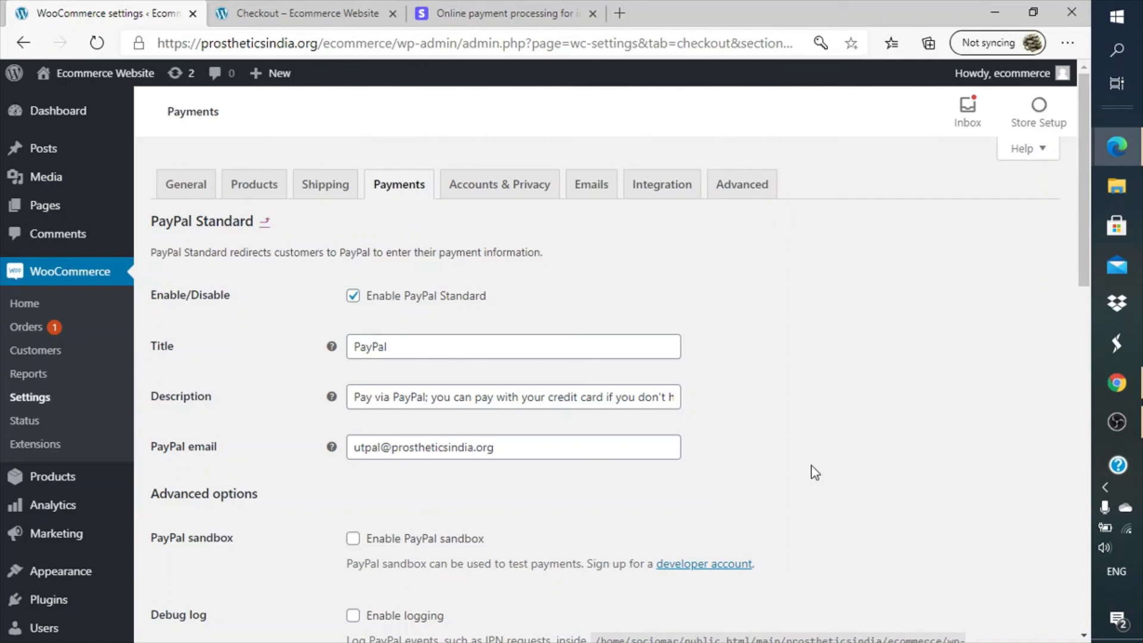
pyautogui.scroll(-4, 815, 472)
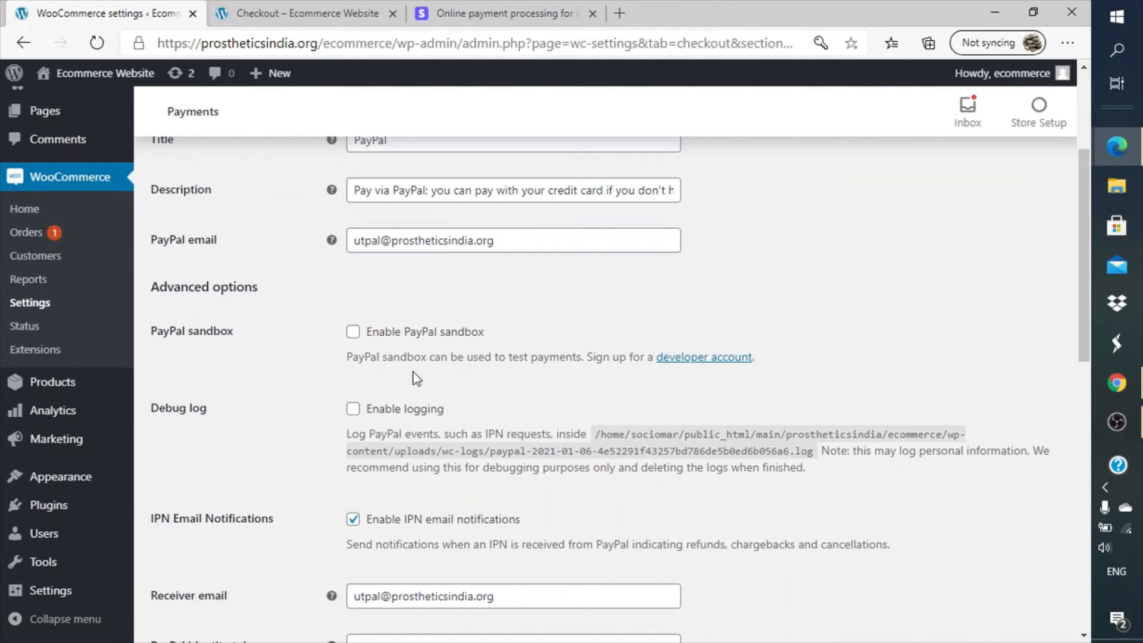
pyautogui.tripleClick(544, 361)
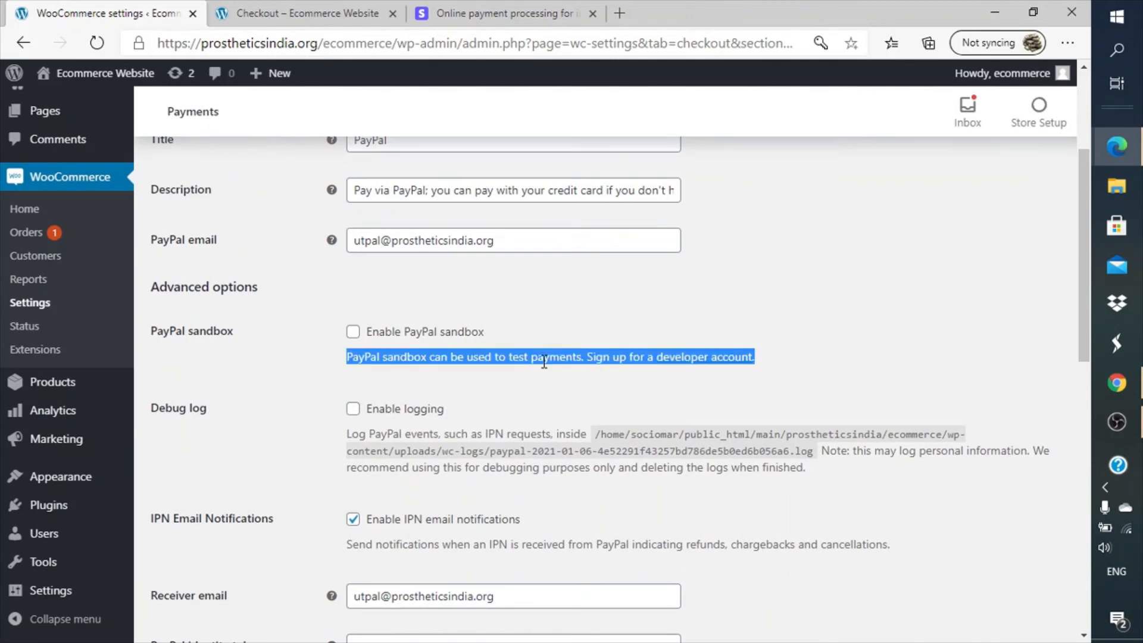
pyautogui.doubleClick(545, 362)
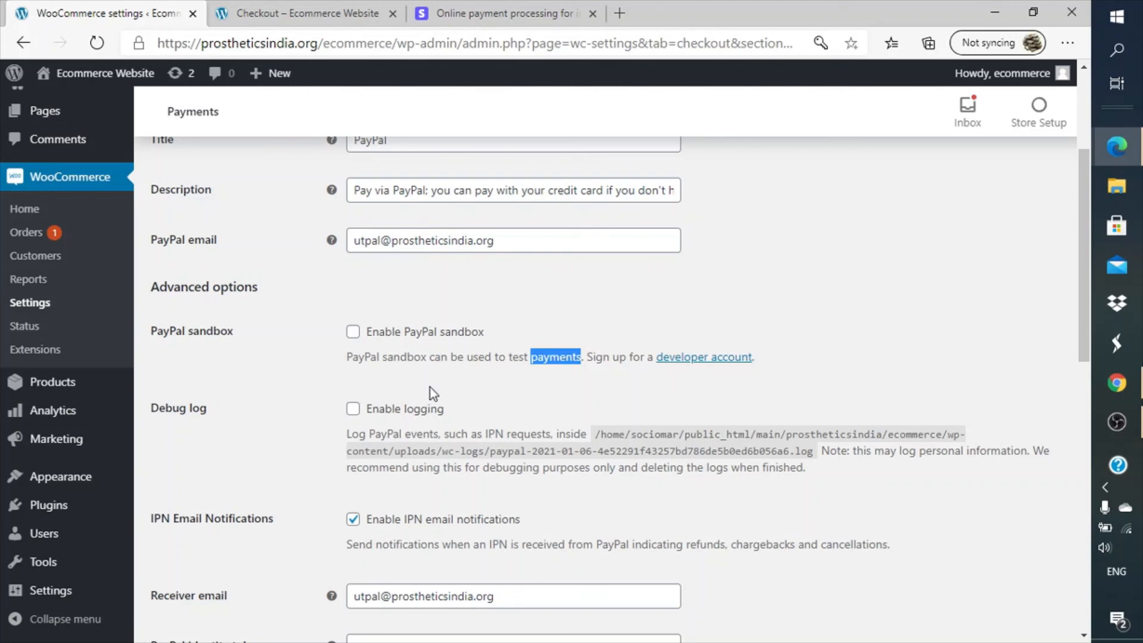
# - Review the remaining PayPal advanced options, from debug log and IPN notifications through payment action to the API credentials section
pyautogui.scroll(-1, 430, 387)
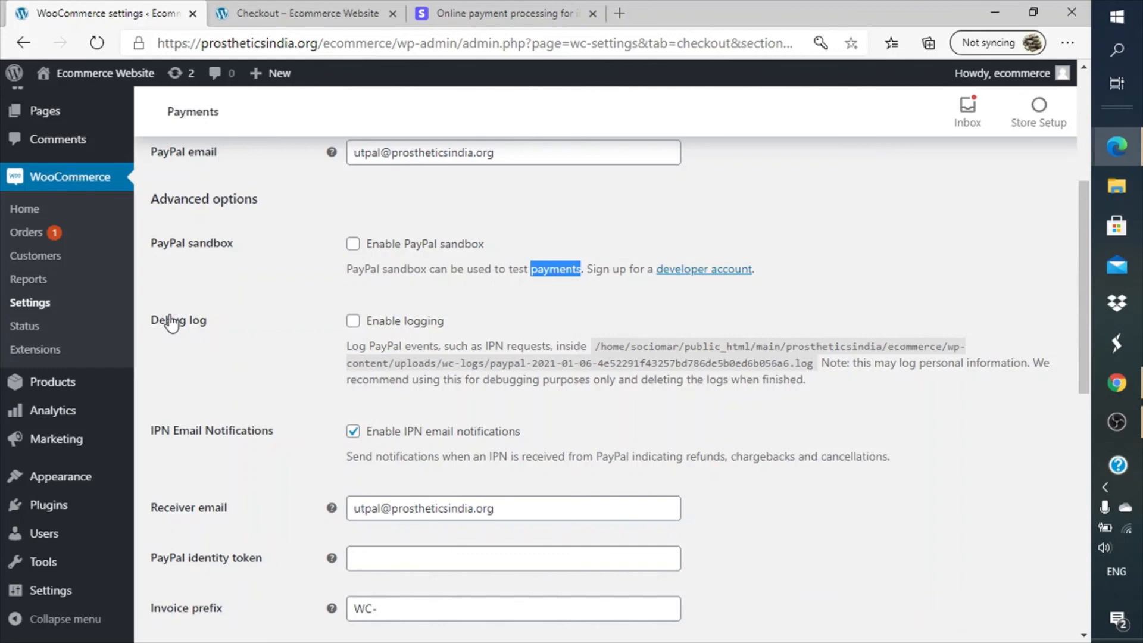
pyautogui.scroll(-1, 305, 397)
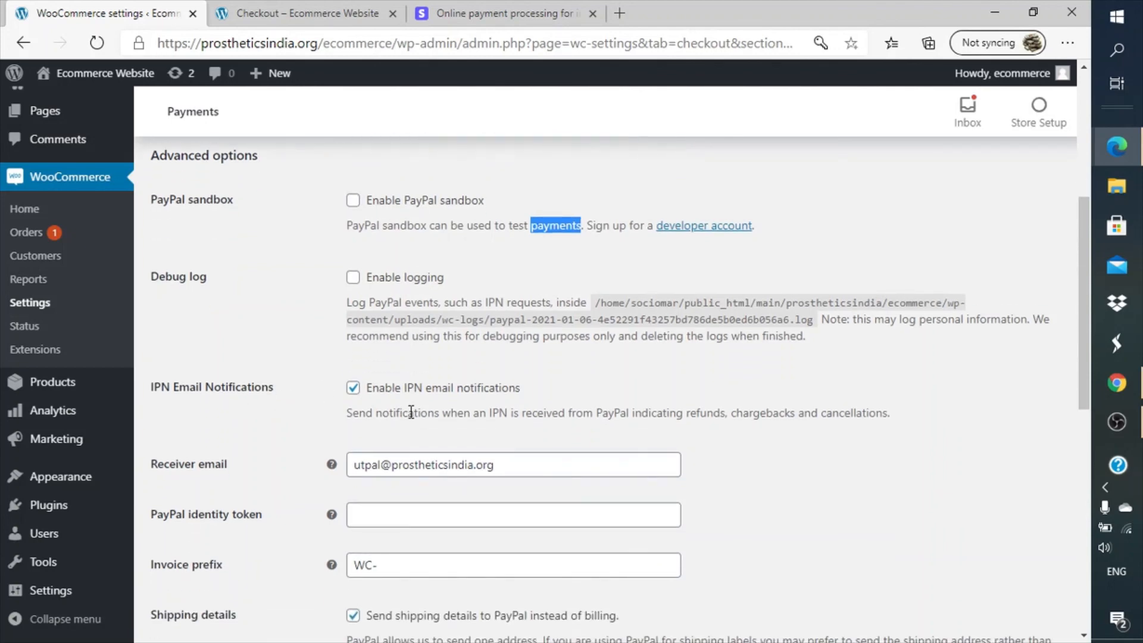
pyautogui.scroll(-2, 411, 412)
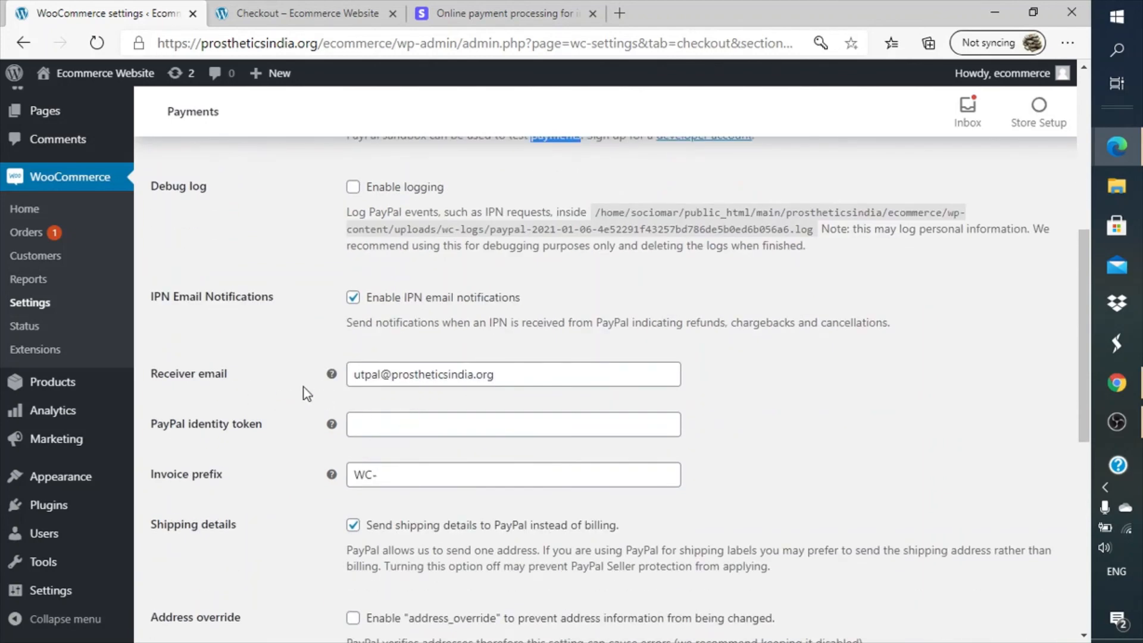
pyautogui.moveTo(331, 381)
pyautogui.scroll(-1, 319, 470)
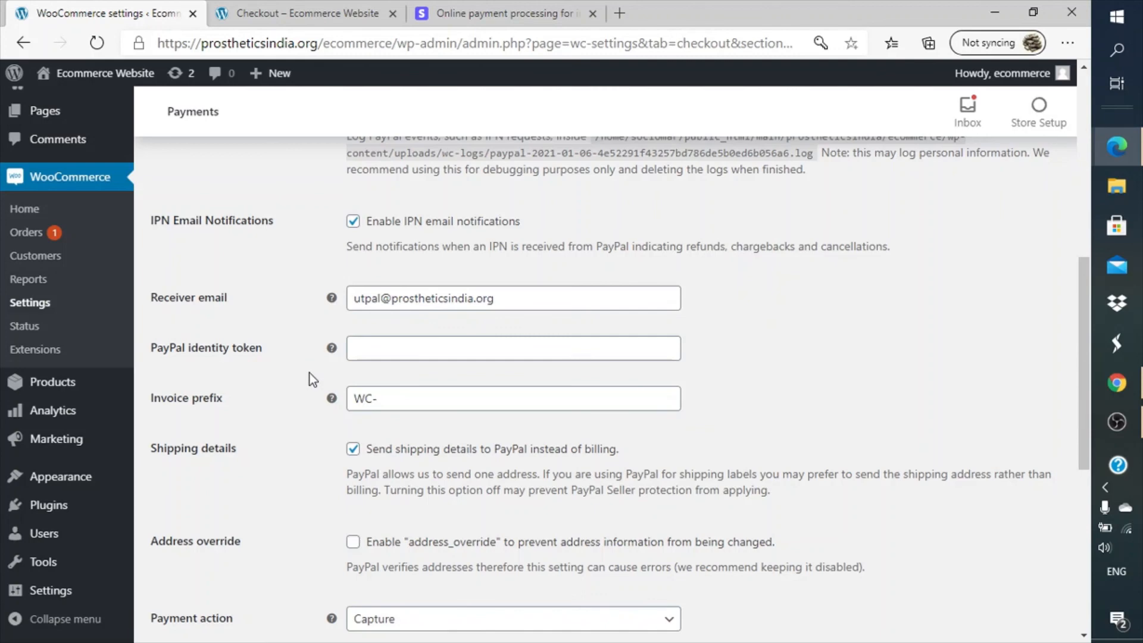
pyautogui.scroll(-3, 309, 373)
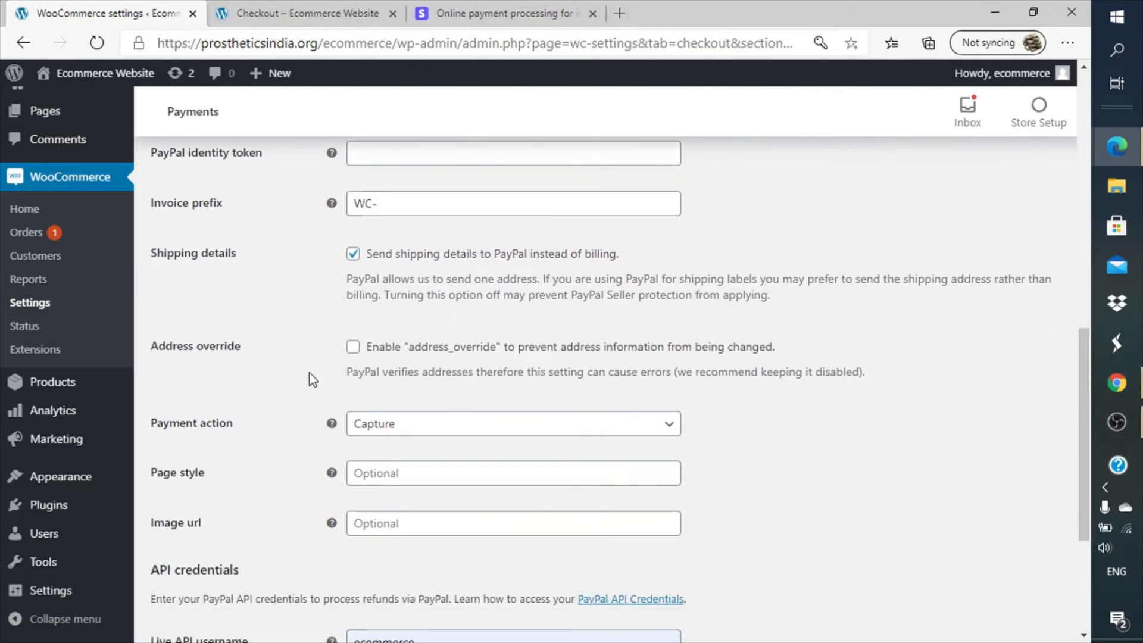
pyautogui.scroll(-4, 309, 373)
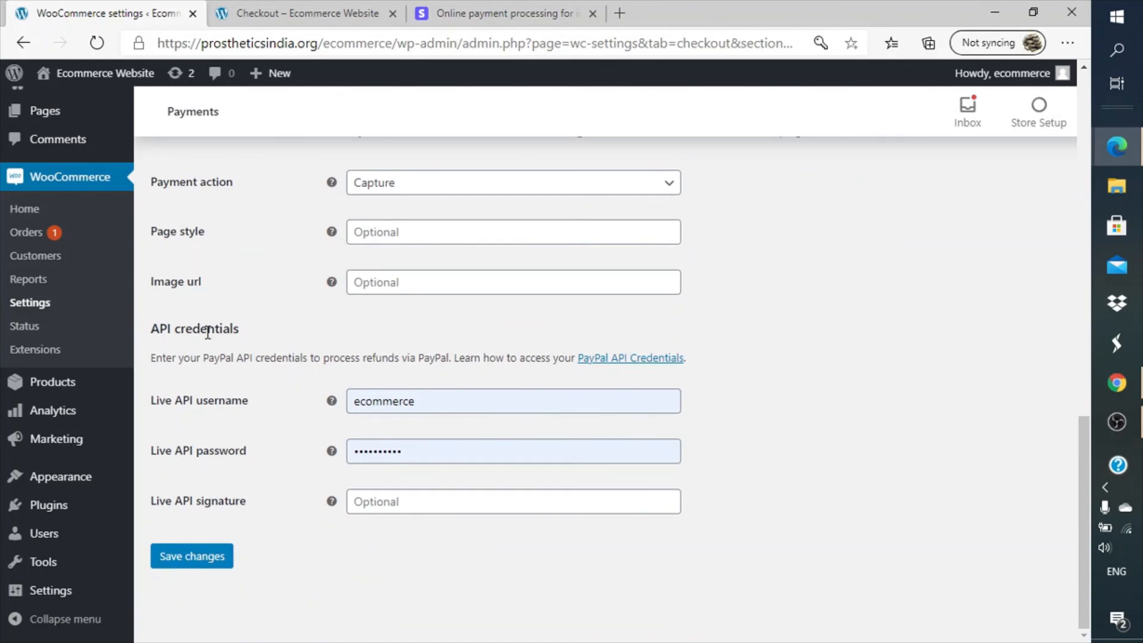
pyautogui.doubleClick(207, 331)
pyautogui.tripleClick(207, 330)
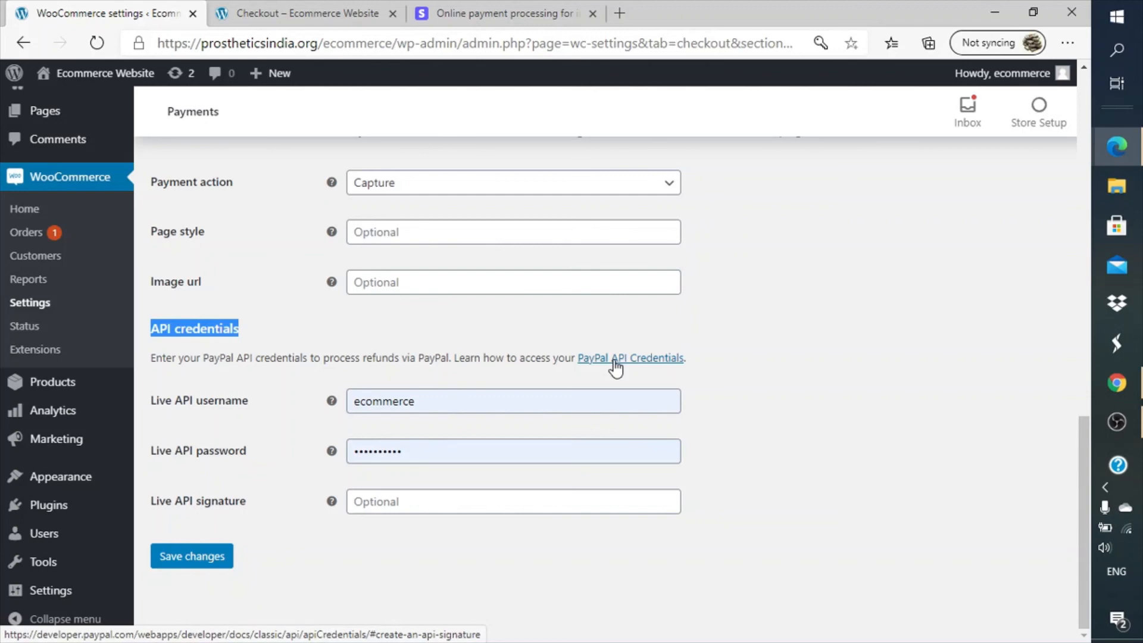
# - Recheck the PayPal Standard settings and save them with the existing title, description and PayPal email
pyautogui.scroll(10, 613, 364)
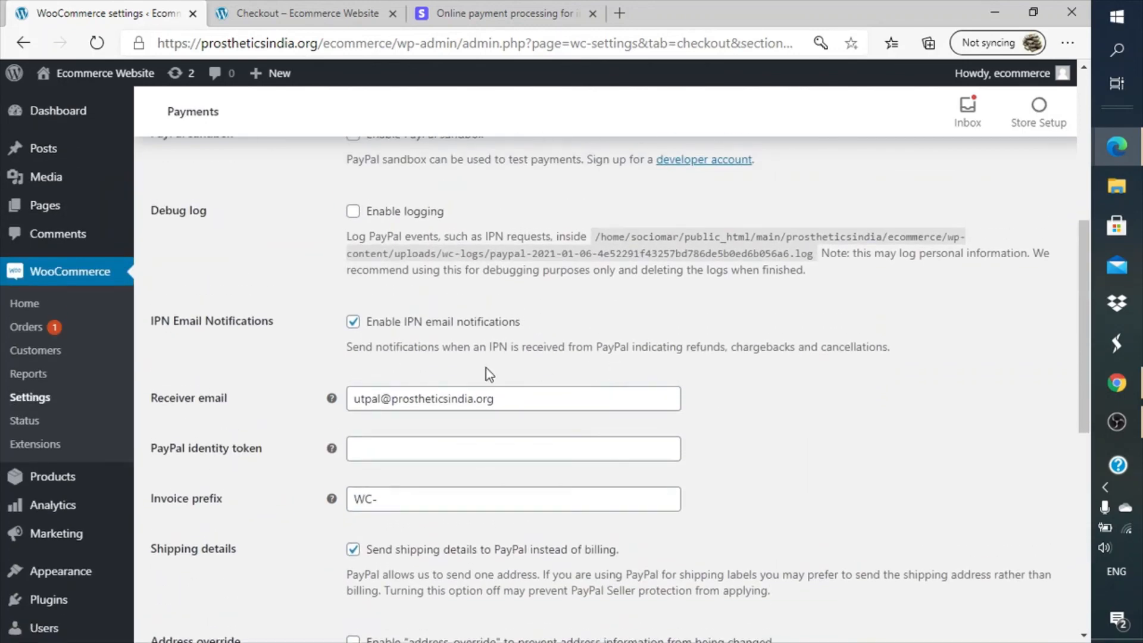
pyautogui.scroll(3, 564, 375)
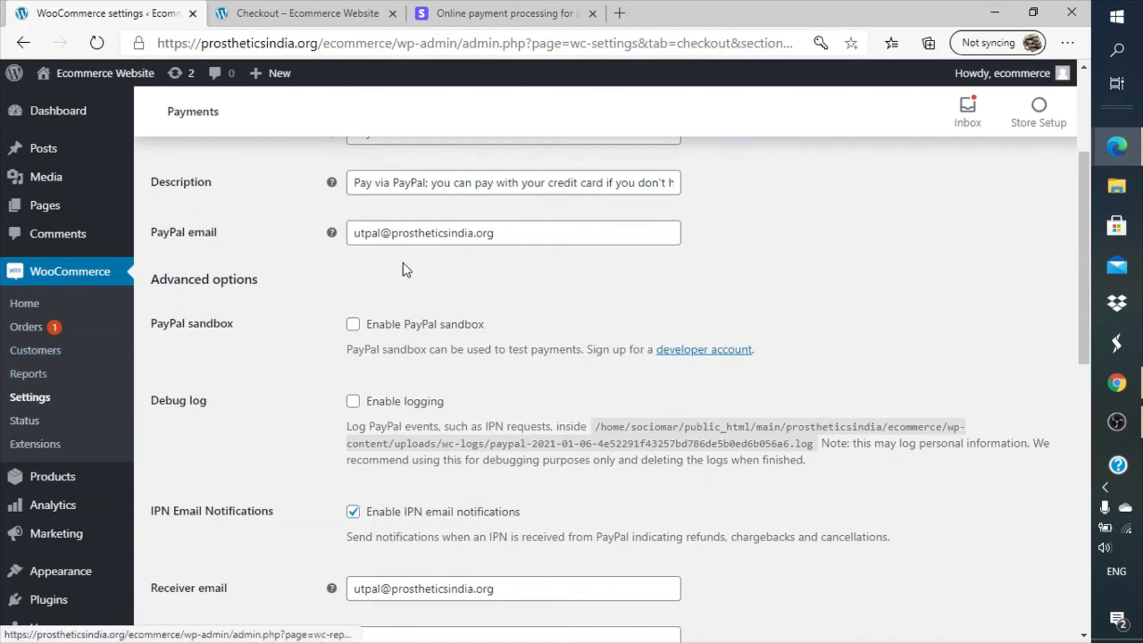
pyautogui.scroll(3, 404, 263)
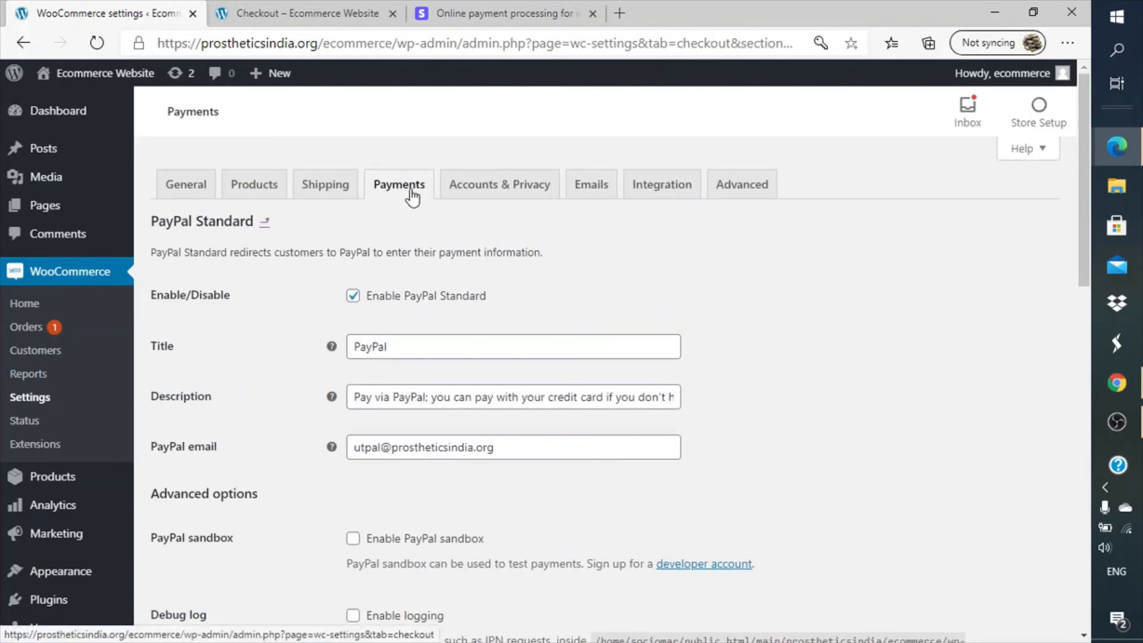
pyautogui.scroll(-10, 373, 324)
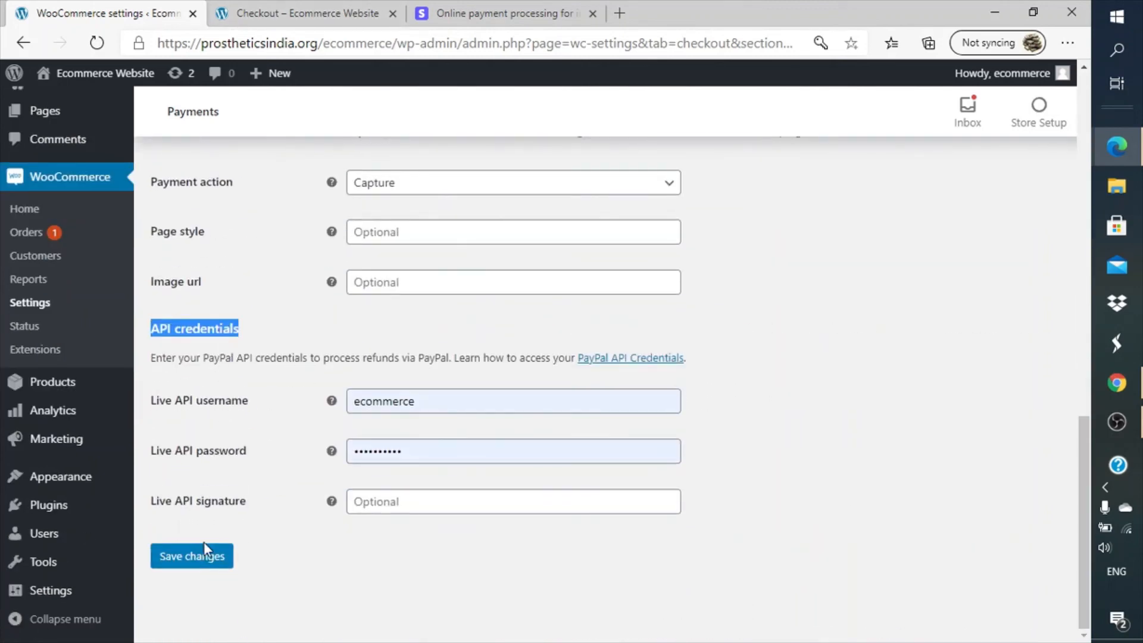
pyautogui.click(203, 559)
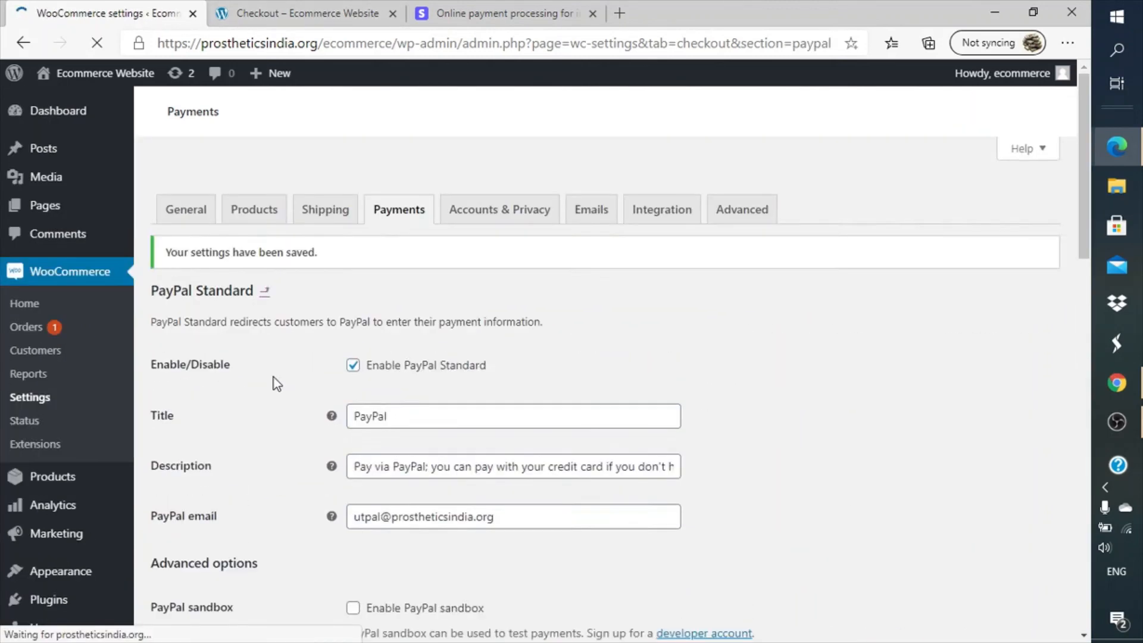
# - Return to the storefront's home page, add Hoodie with Zipper to the cart and view the cart
pyautogui.click(299, 9)
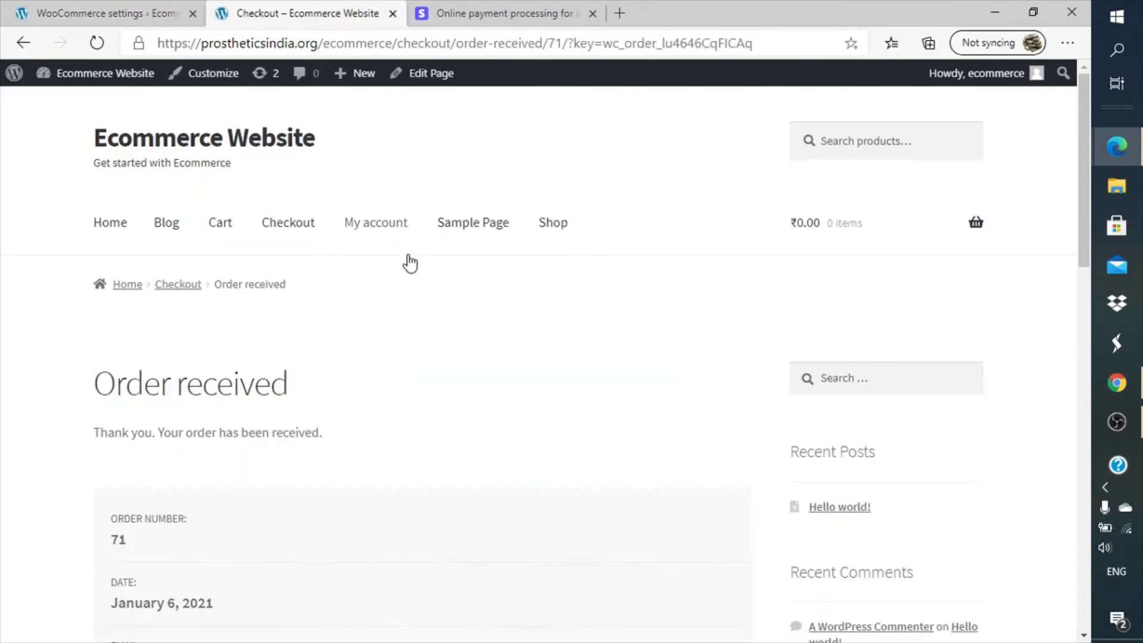
pyautogui.click(114, 224)
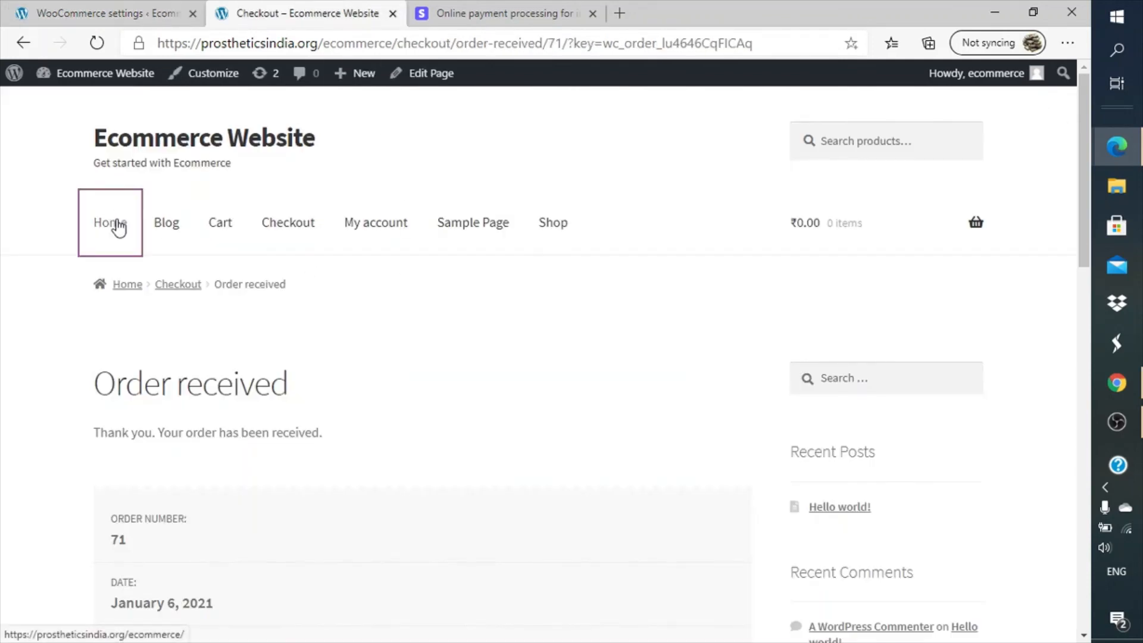
pyautogui.scroll(-10, 512, 393)
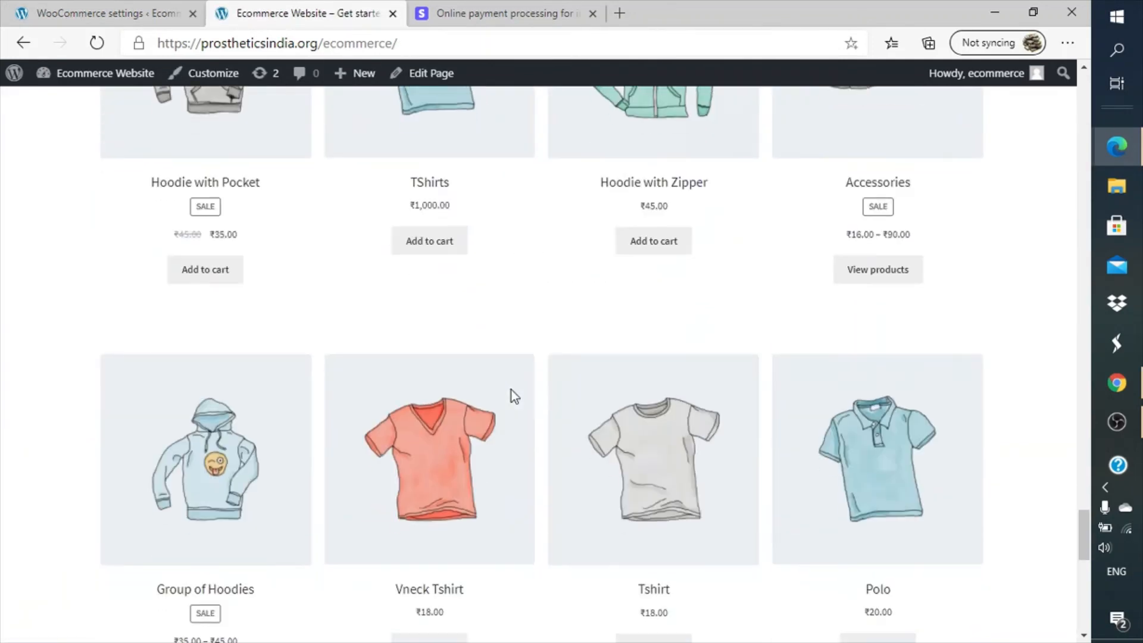
pyautogui.scroll(2, 512, 392)
pyautogui.click(666, 356)
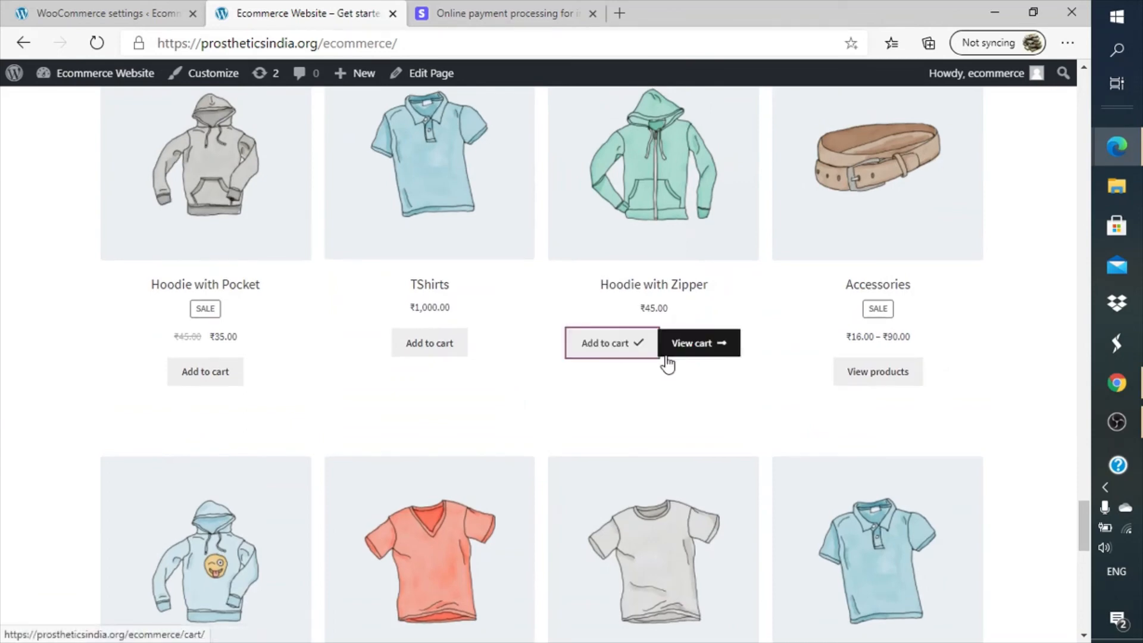
pyautogui.click(705, 350)
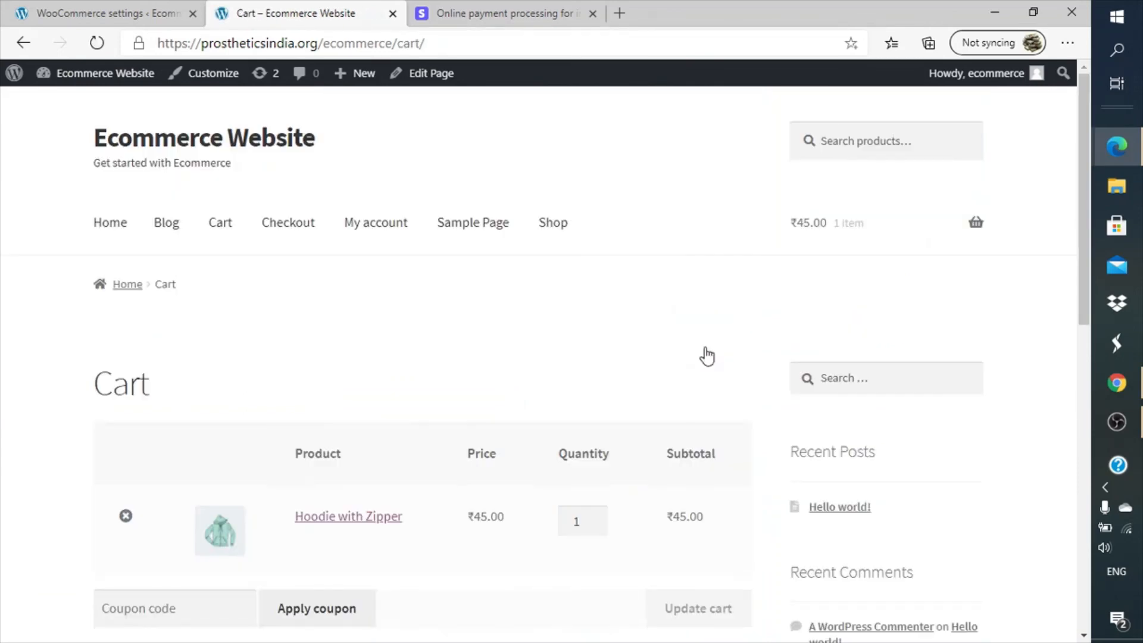
# - Check out the Hoodie with Zipper using PayPal and examine the order amount on PayPal's payment page
pyautogui.scroll(-10, 707, 355)
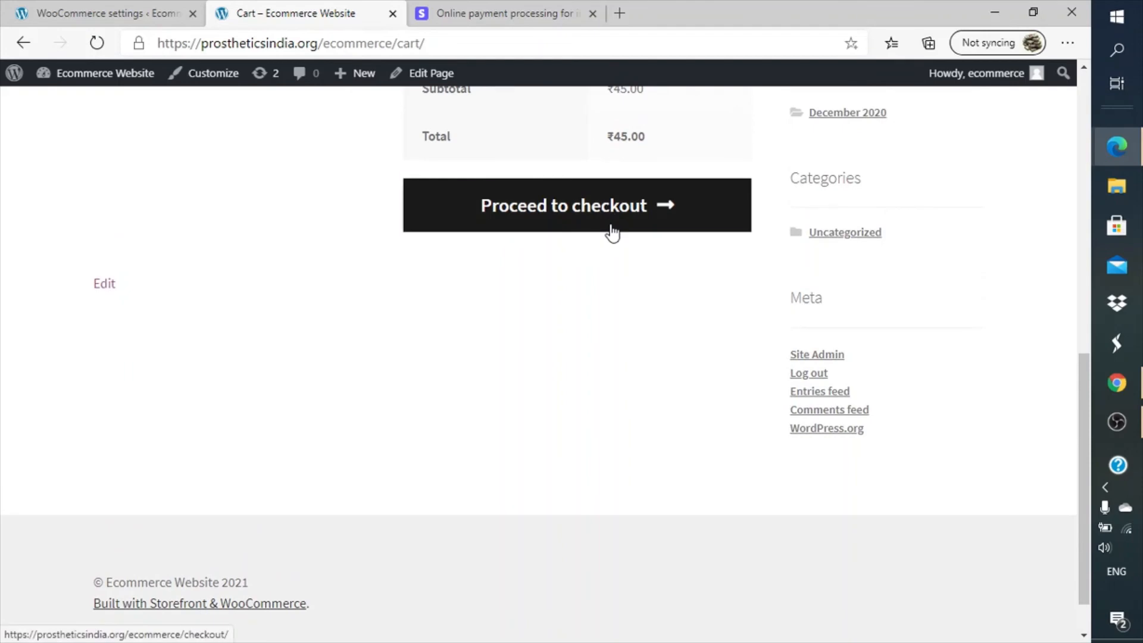
pyautogui.click(611, 231)
pyautogui.scroll(-10, 592, 369)
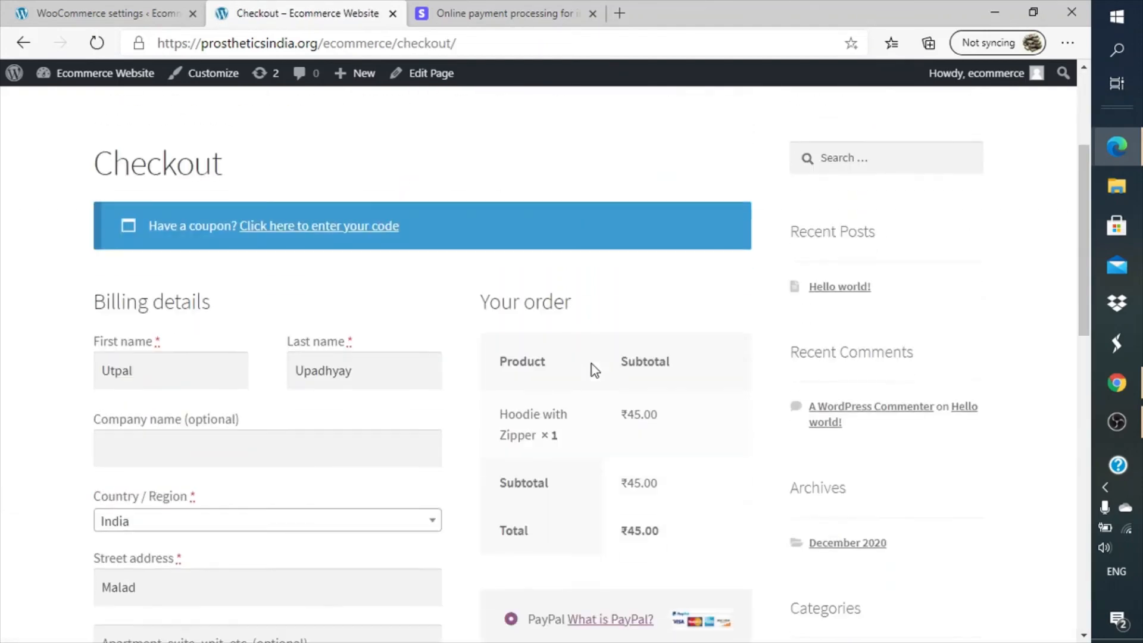
pyautogui.scroll(2, 592, 369)
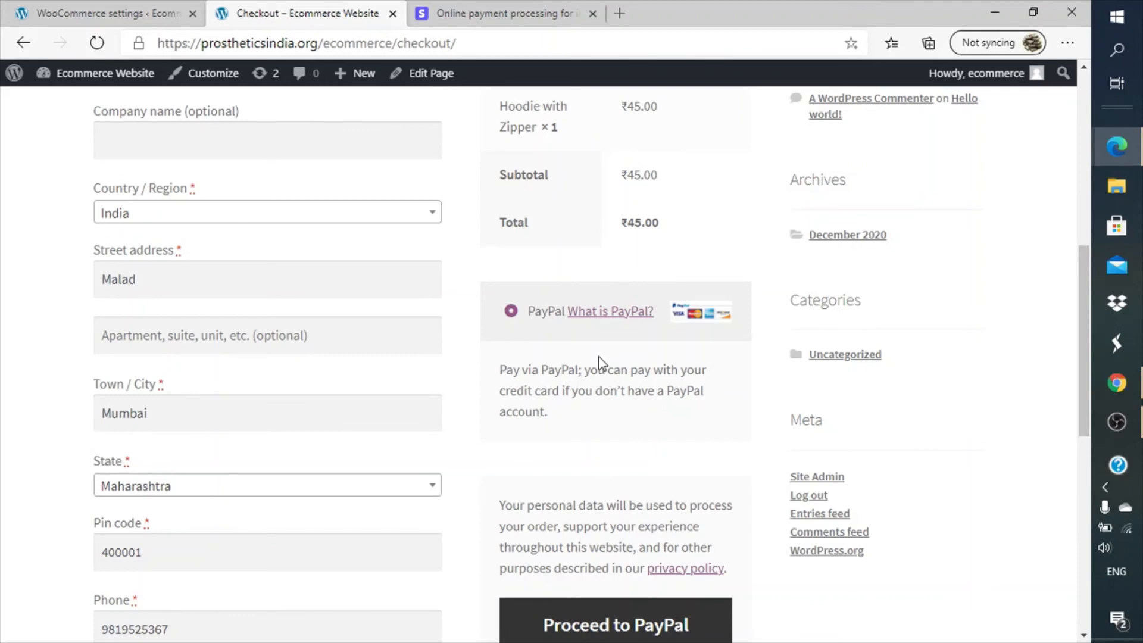
pyautogui.scroll(-3, 601, 361)
pyautogui.click(613, 457)
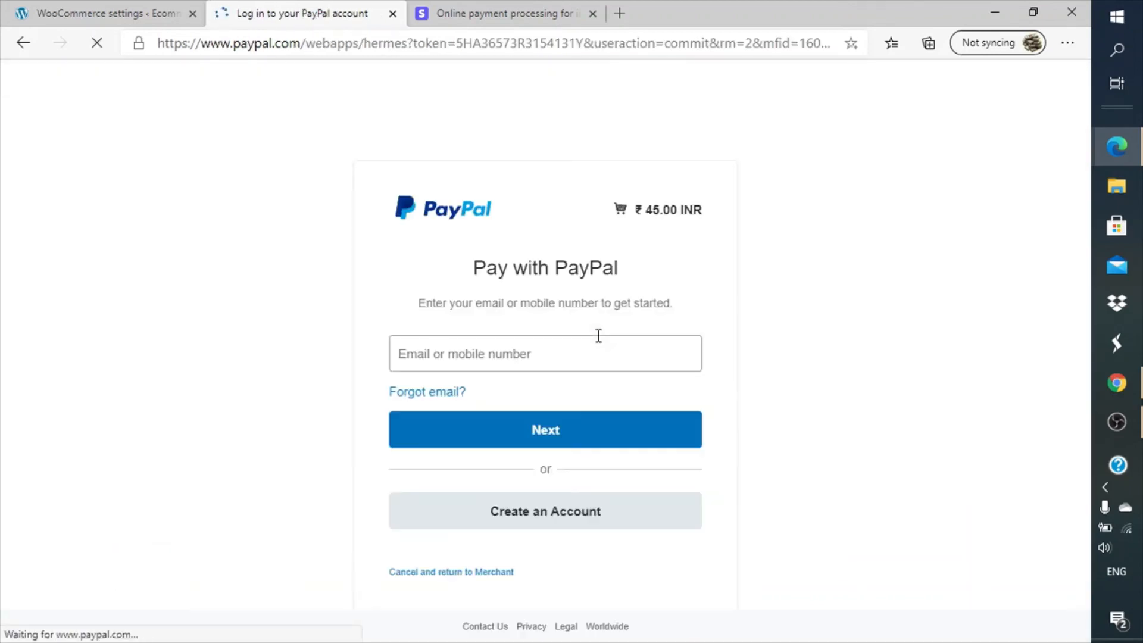
pyautogui.tripleClick(631, 213)
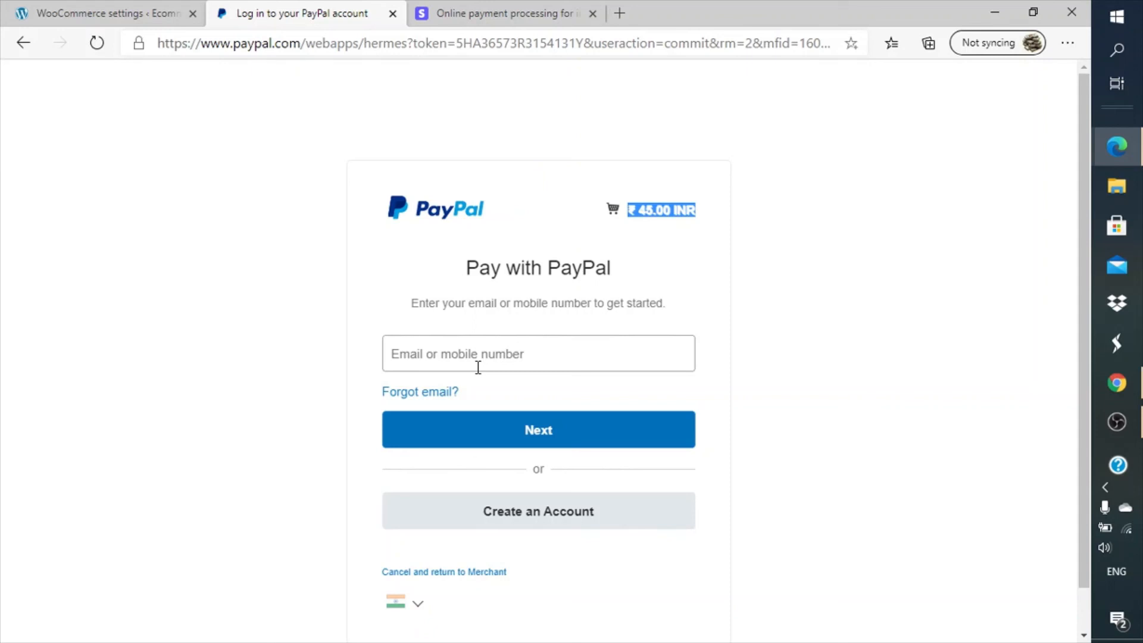
# - Look over the PayPal login page, cancel the payment and return to the merchant's cart
pyautogui.scroll(-1, 519, 408)
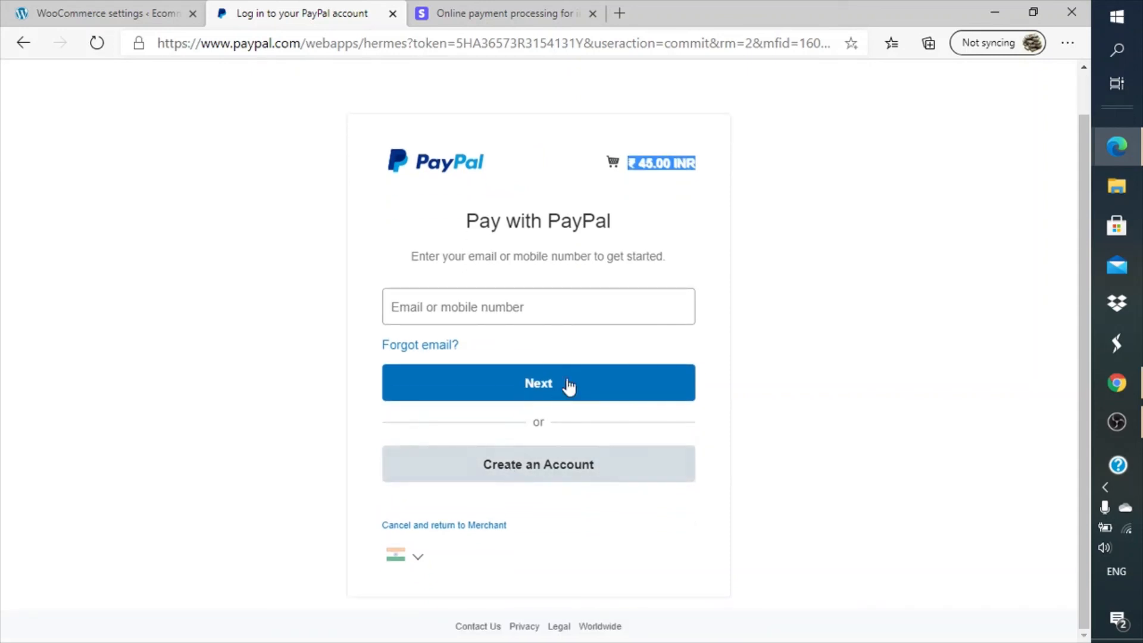
pyautogui.scroll(1, 571, 386)
pyautogui.scroll(-1, 570, 381)
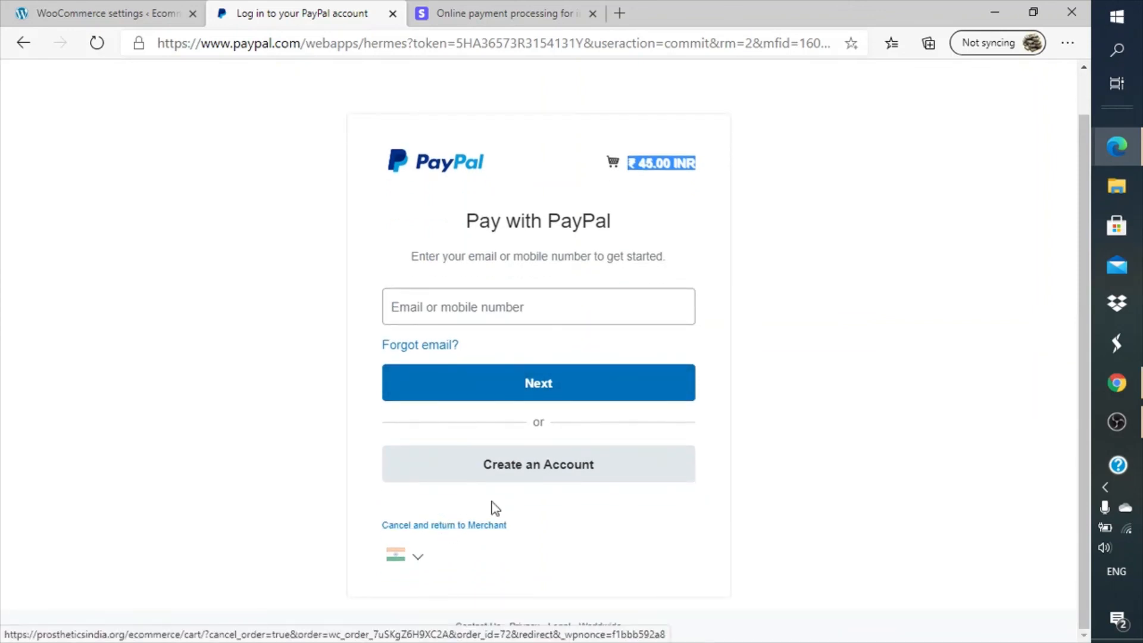
pyautogui.click(468, 532)
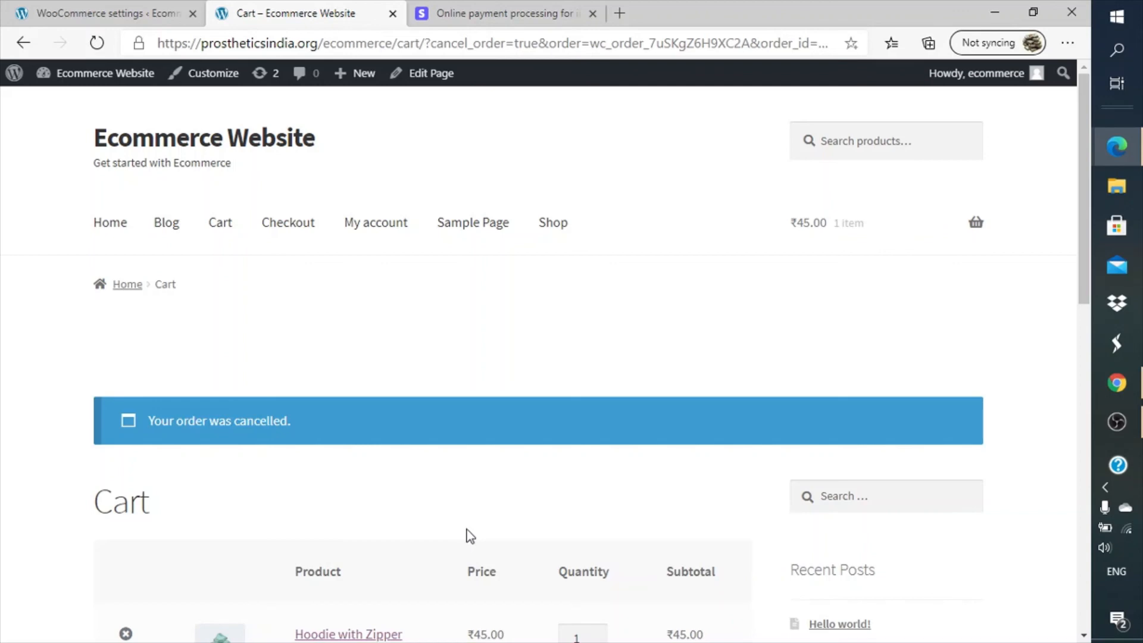
# - Return to the WooCommerce payment methods list and disable PayPal Standard
pyautogui.click(122, 6)
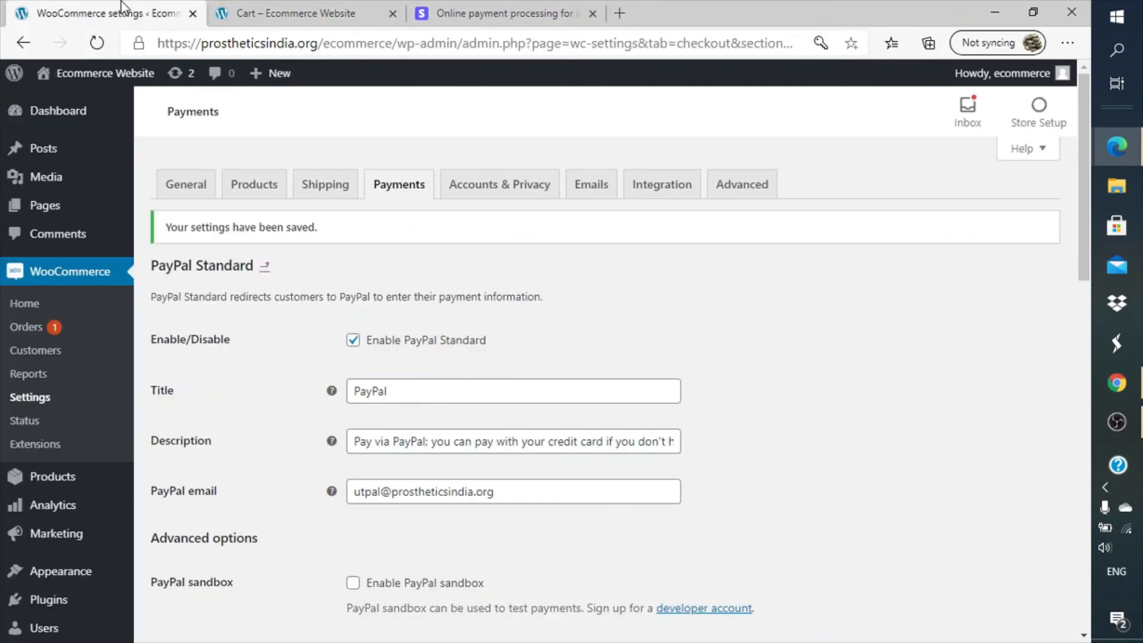
pyautogui.click(413, 189)
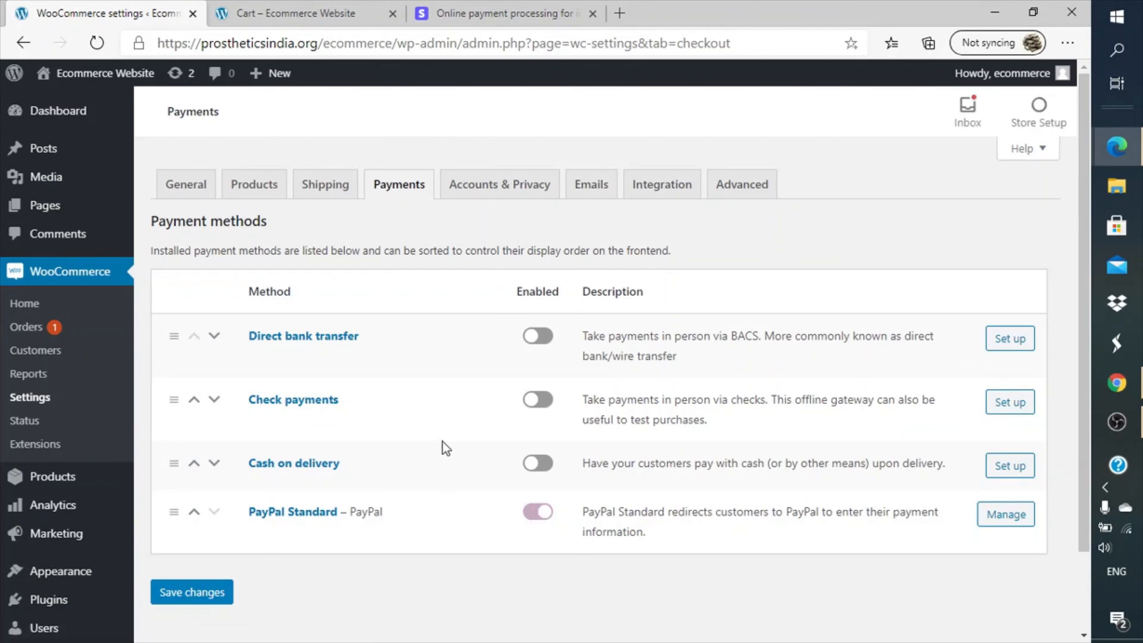
# - Look through the Stripe home page to see what the payment service offers
pyautogui.click(497, 9)
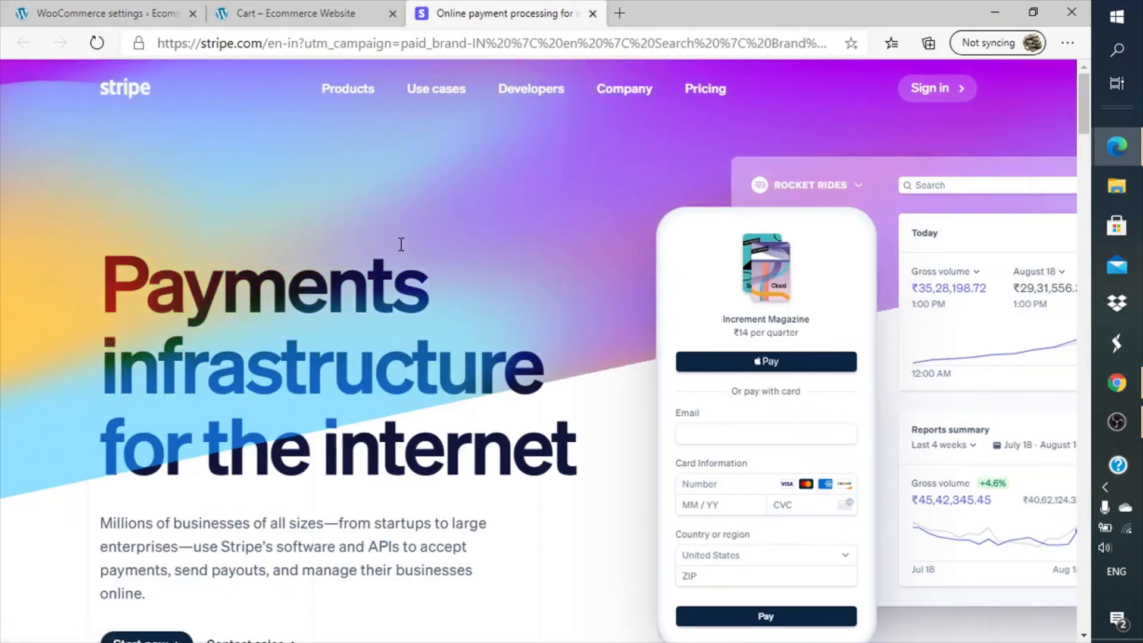
pyautogui.scroll(-10, 401, 245)
pyautogui.scroll(-10, 402, 251)
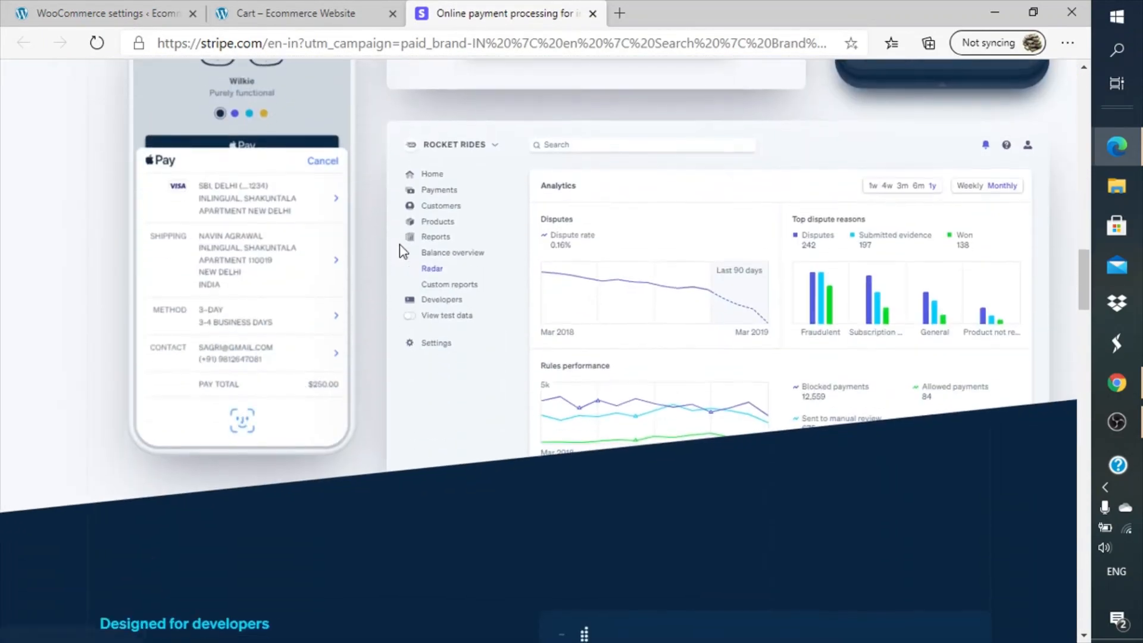
pyautogui.scroll(20, 400, 245)
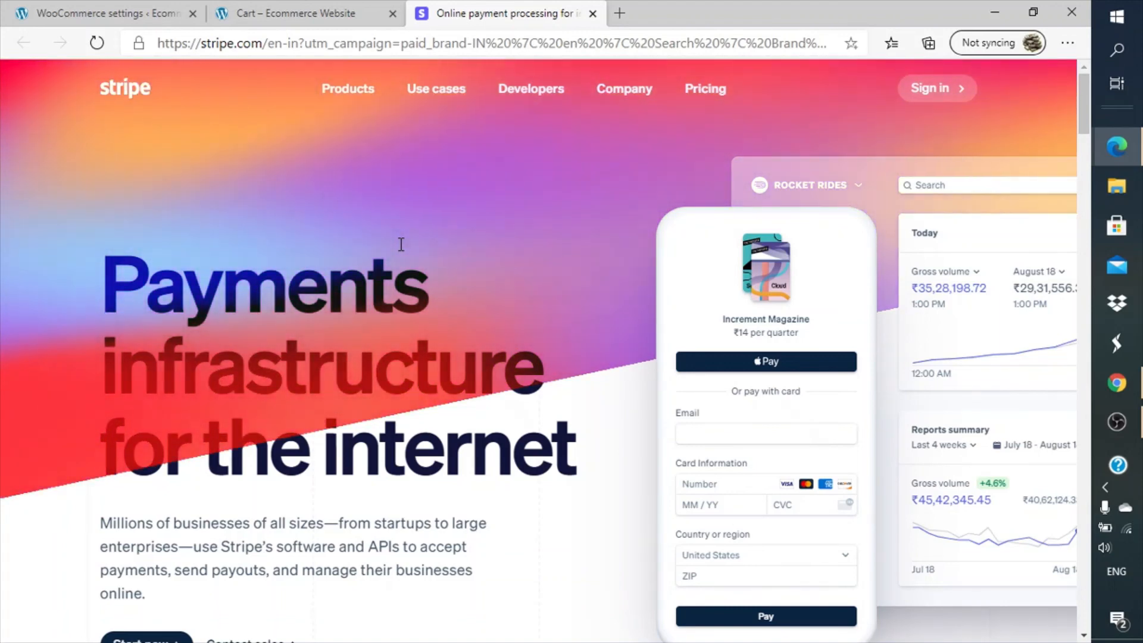
# - From the WooCommerce settings, open the Add Plugins page in a new browser tab and switch to it
pyautogui.click(137, 1)
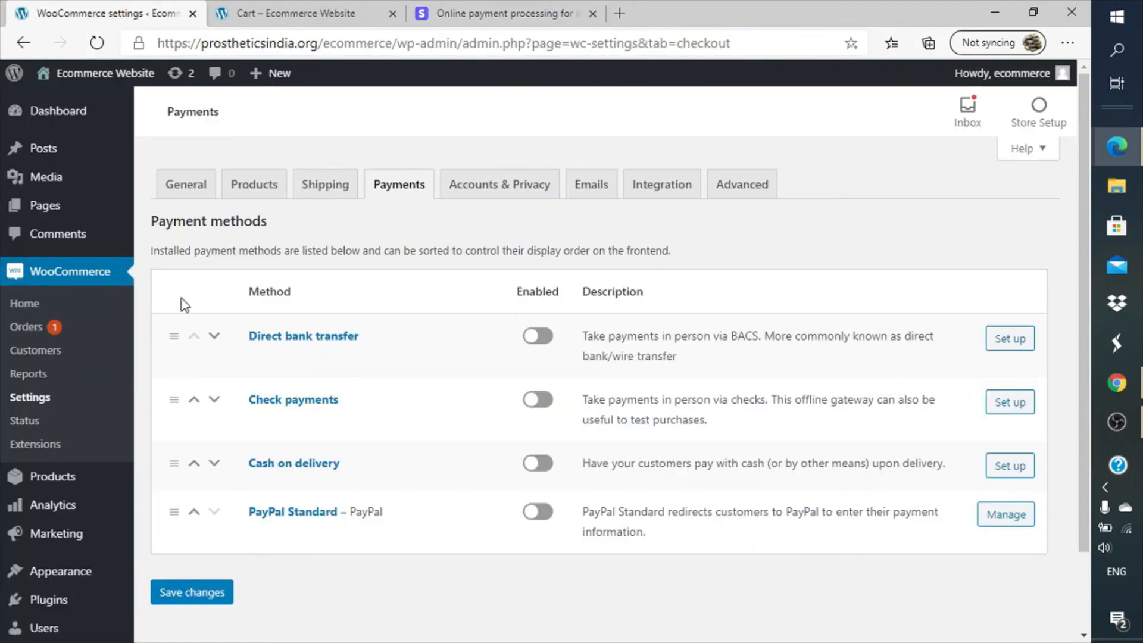
pyautogui.scroll(-2, 184, 381)
pyautogui.moveTo(76, 516)
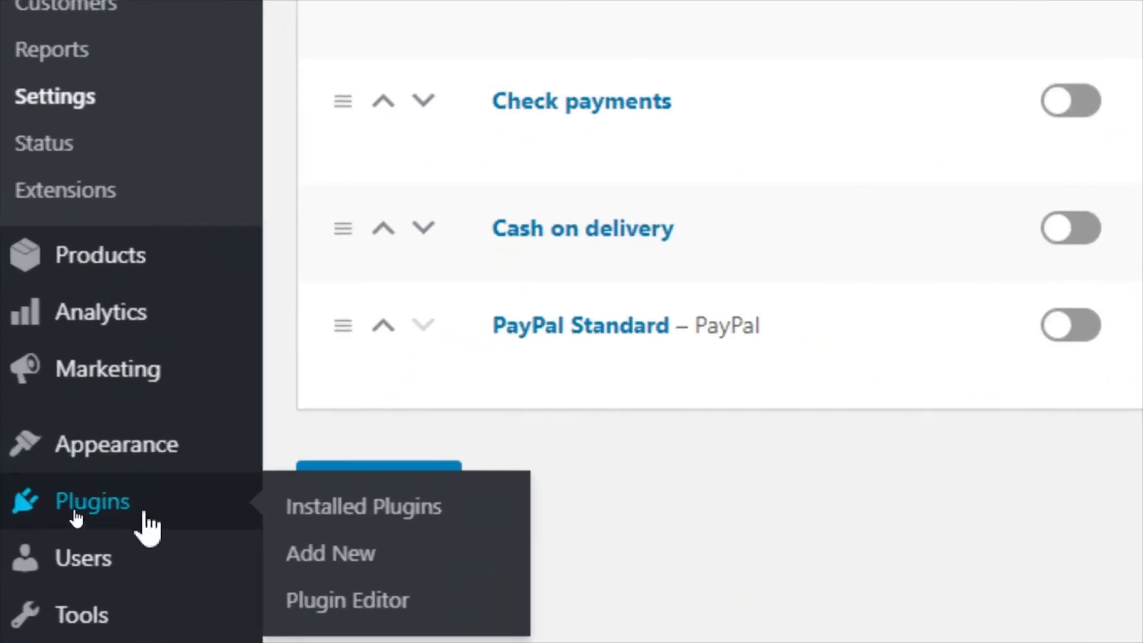
pyautogui.rightClick(385, 568)
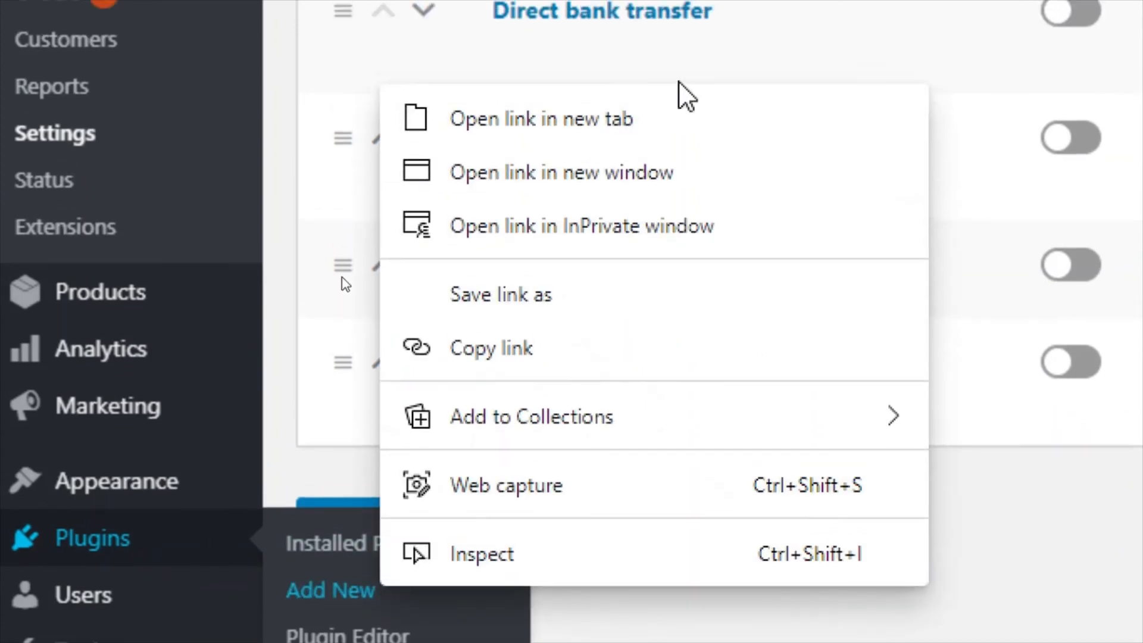
pyautogui.click(646, 141)
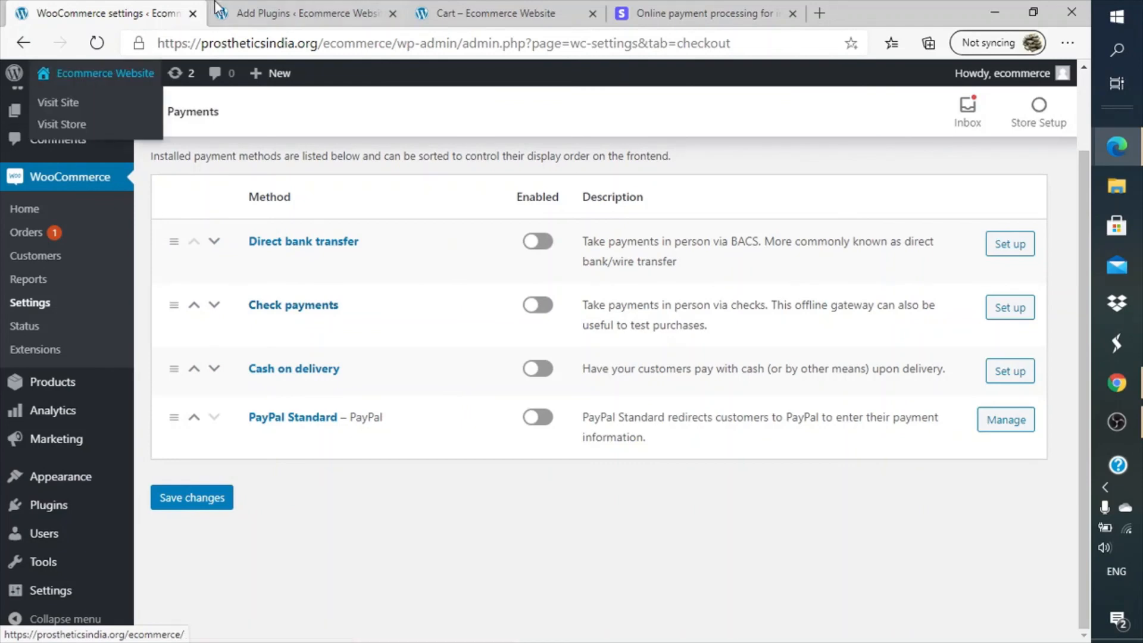
pyautogui.click(217, 12)
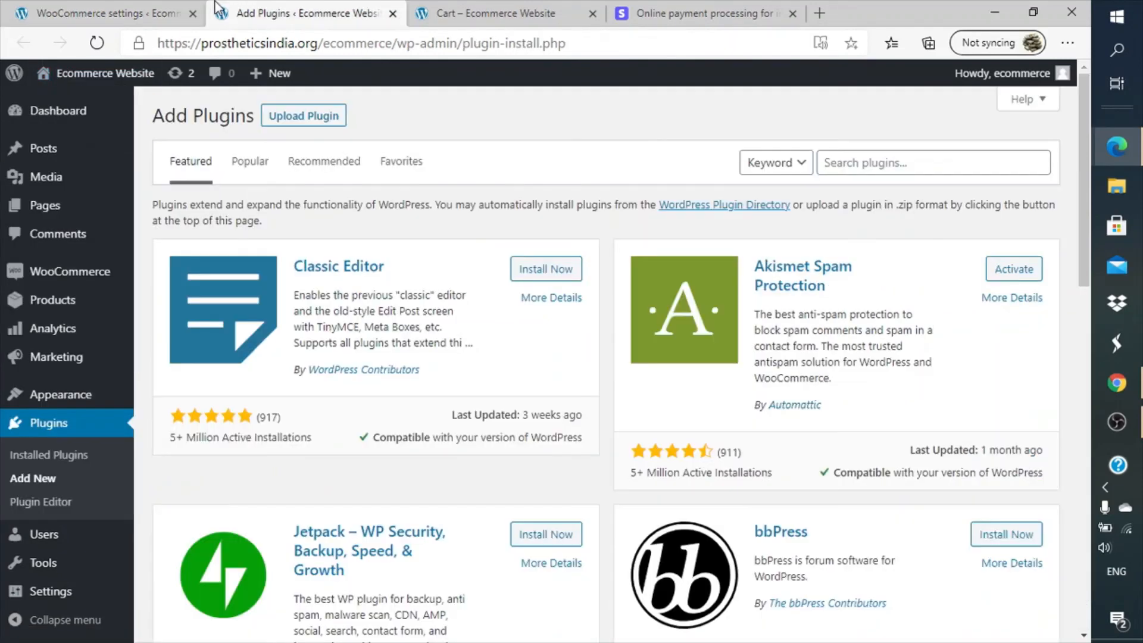
# - Search the plugin directory for "stripe woocommerce"
pyautogui.click(850, 170)
pyautogui.write('s')
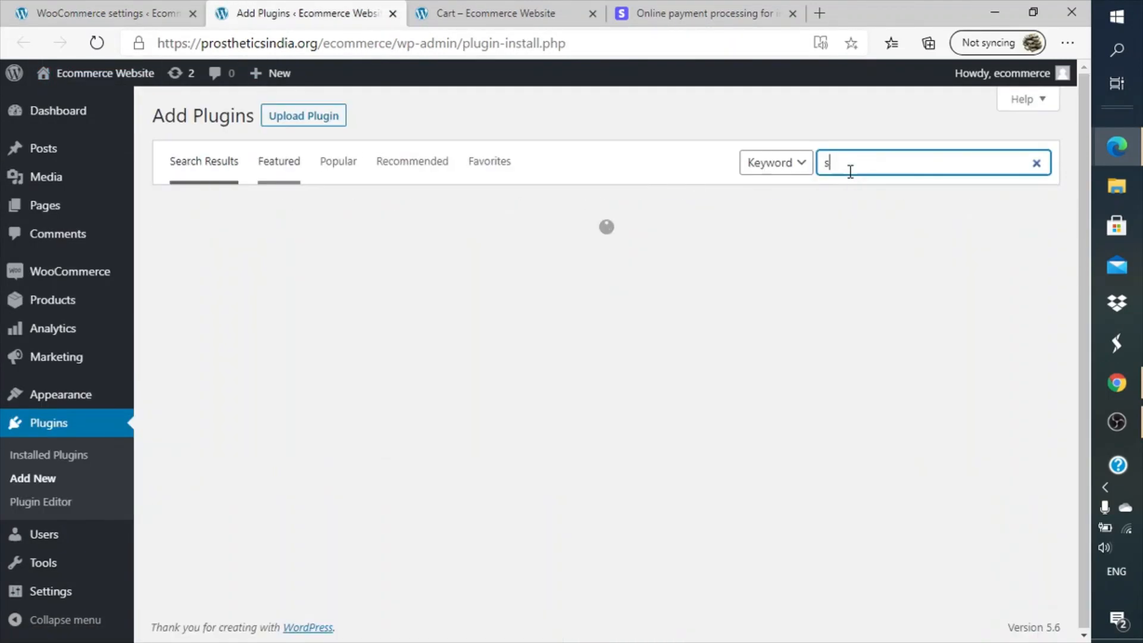
pyautogui.write('trip')
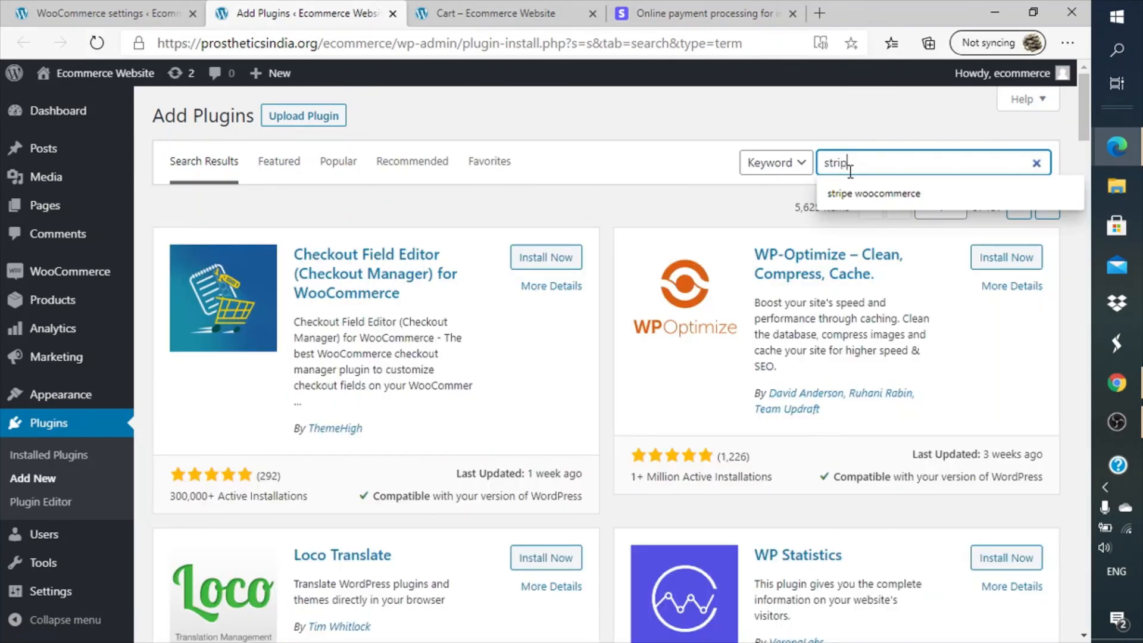
pyautogui.write('e wooocomm')
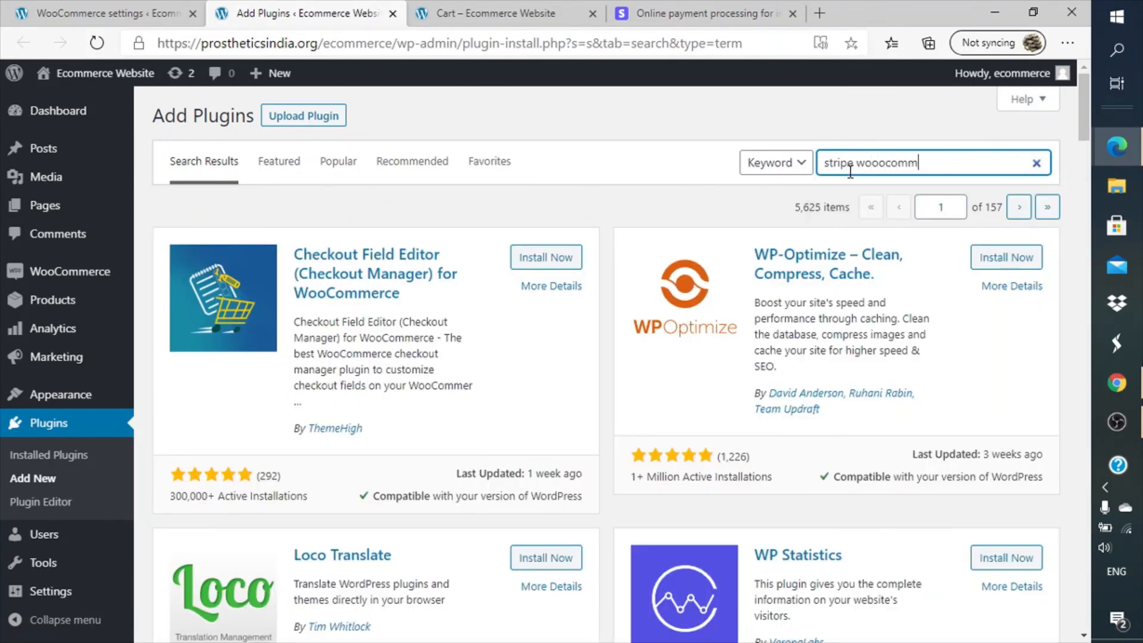
pyautogui.press('BackSpace')
pyautogui.press('BackSpace')
pyautogui.press('BackSpace')
pyautogui.press('BackSpace')
pyautogui.press('BackSpace')
pyautogui.write('commerce')
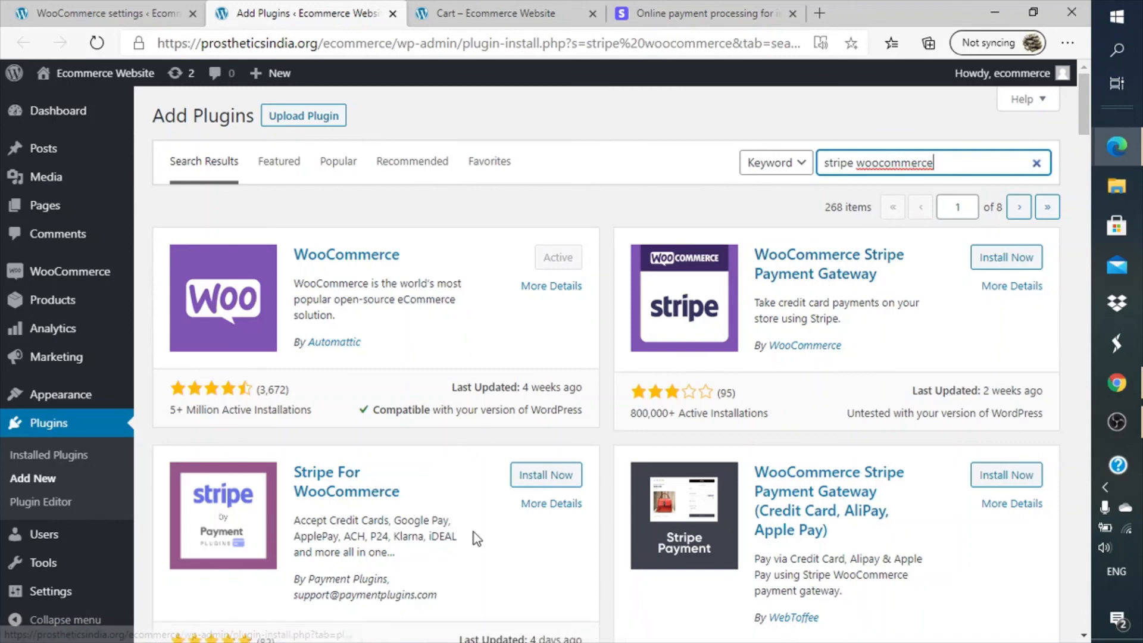
# - Compare the ratings of the Stripe plugins, and install and activate Stripe For WooCommerce by Payment Plugins
pyautogui.scroll(-1, 476, 539)
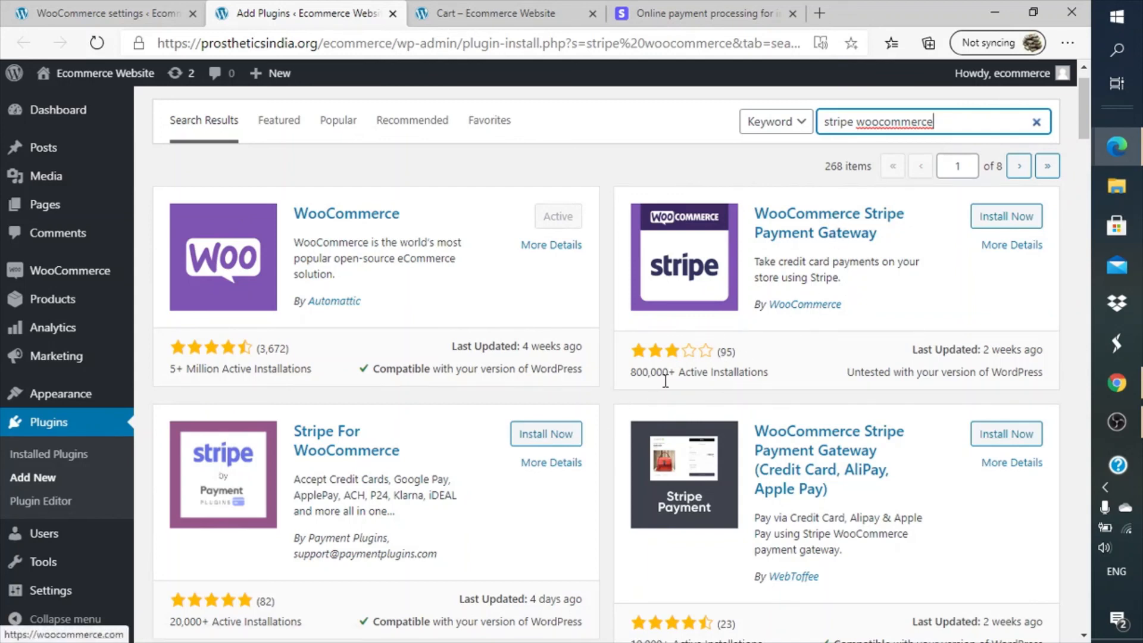
pyautogui.click(728, 351)
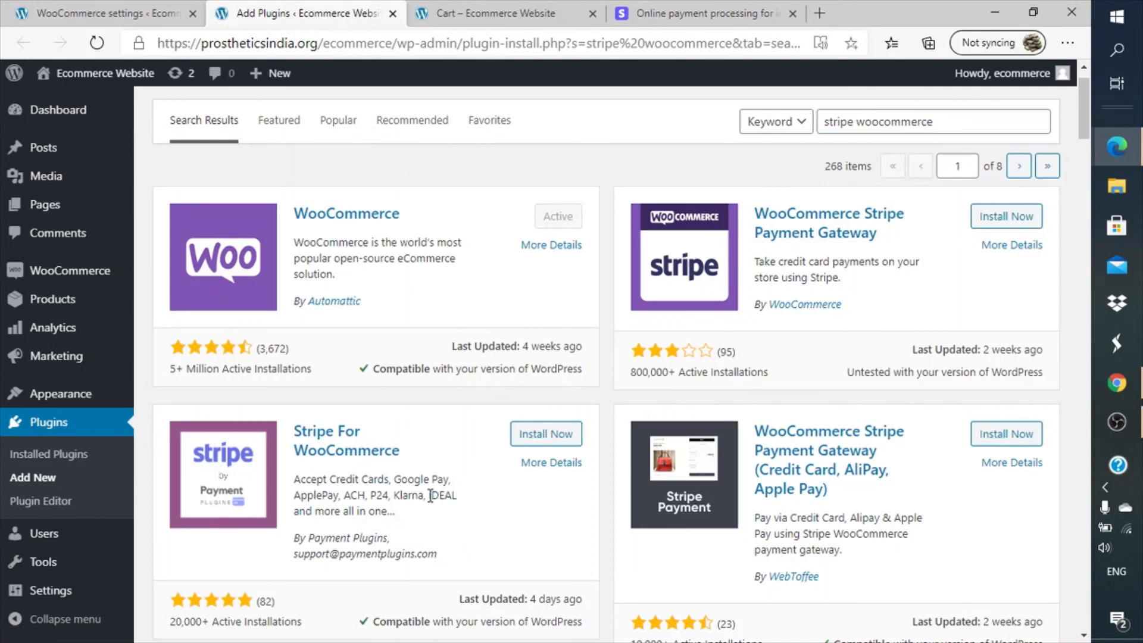
pyautogui.scroll(-4, 430, 495)
pyautogui.scroll(1, 430, 495)
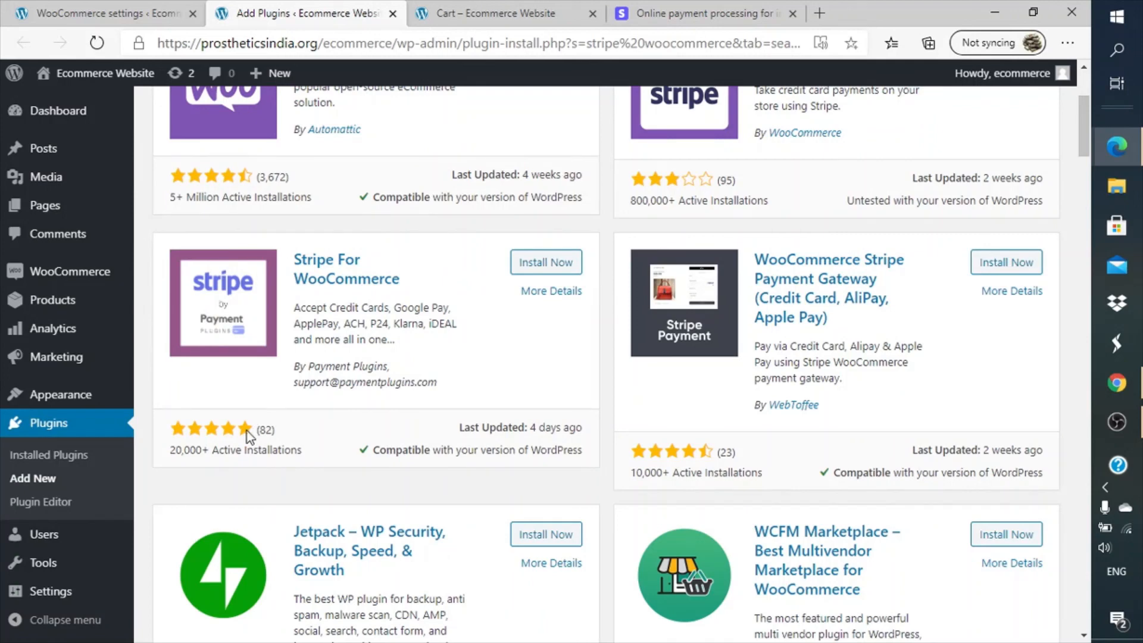
pyautogui.click(539, 262)
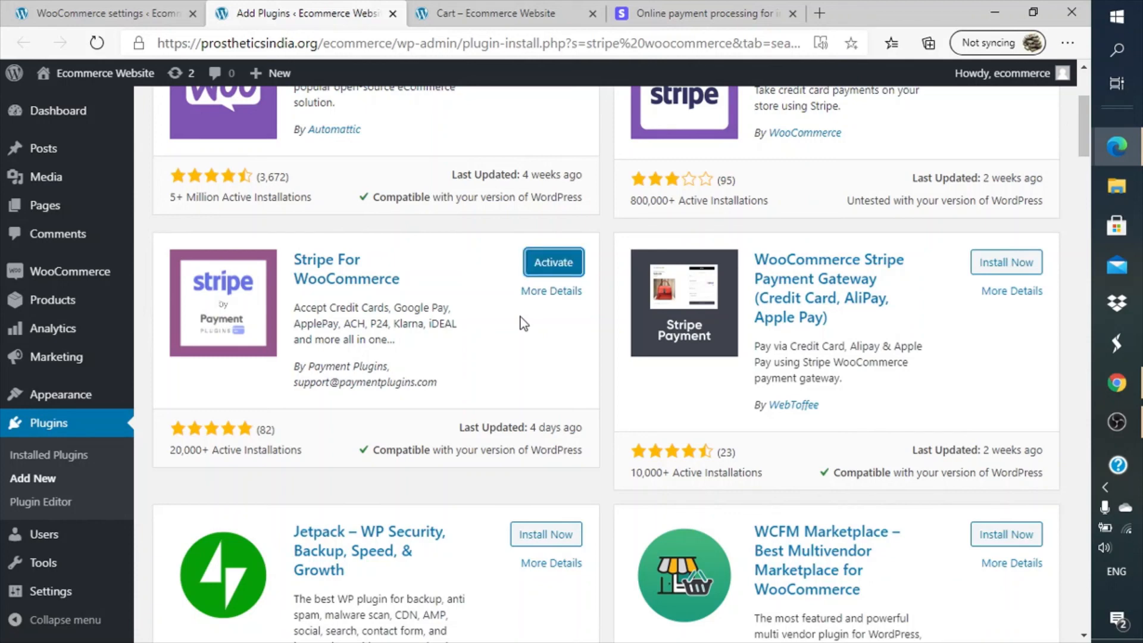
pyautogui.click(571, 275)
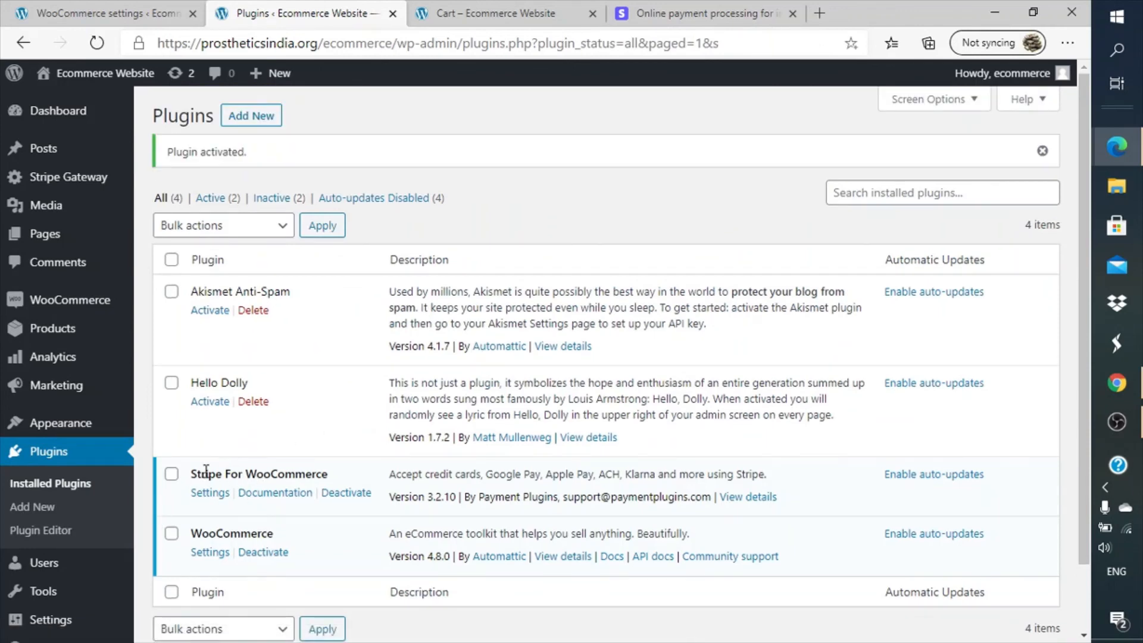
# - Reload the WooCommerce payment methods list and review the added Stripe gateways, from Stripe Credit Cards through GrabPay
pyautogui.tripleClick(254, 473)
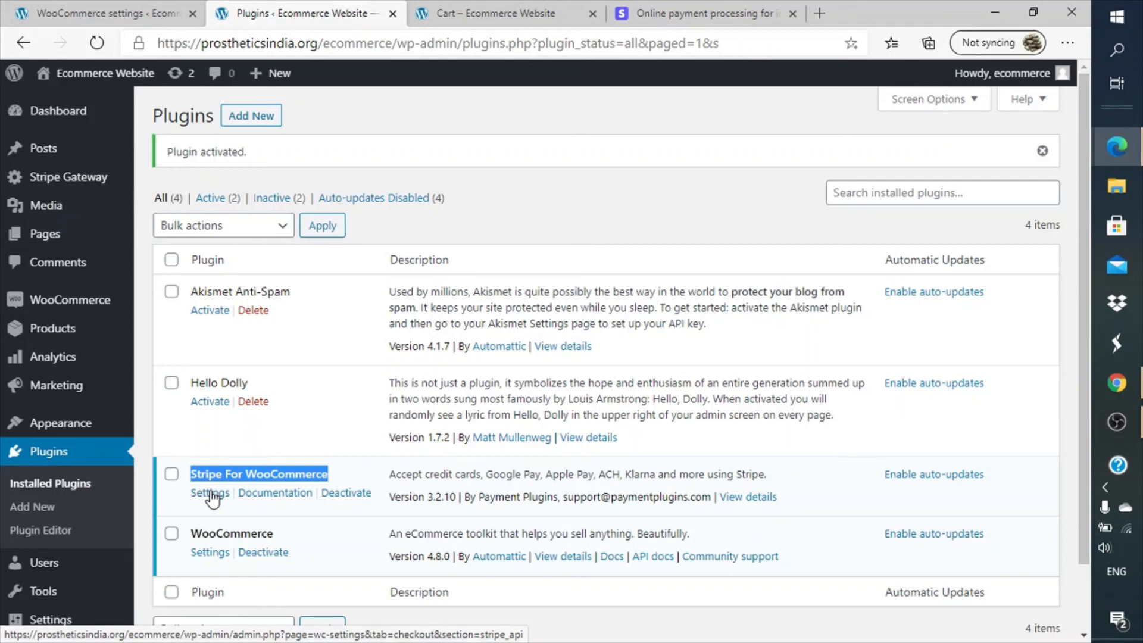
pyautogui.click(160, 10)
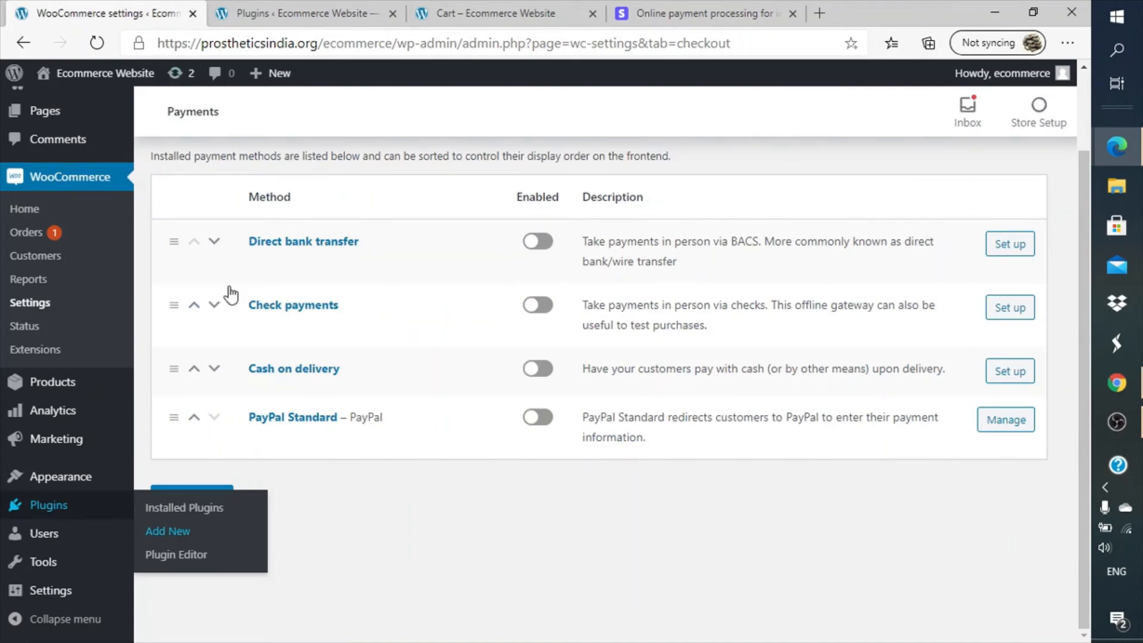
pyautogui.scroll(1, 288, 487)
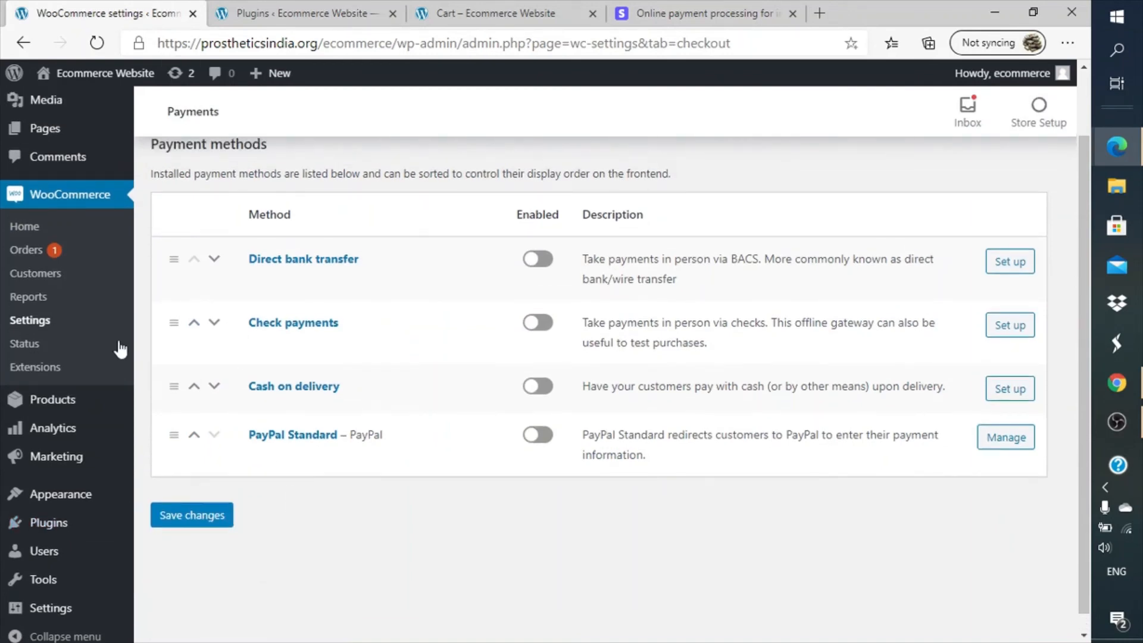
pyautogui.scroll(3, 331, 309)
pyautogui.click(395, 188)
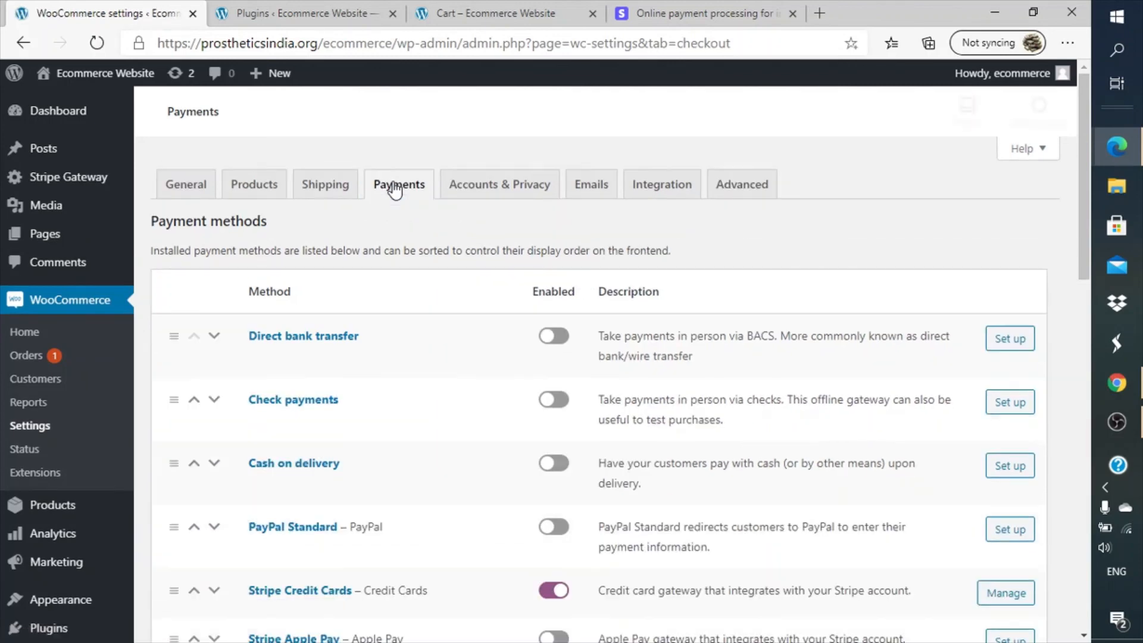
pyautogui.scroll(-2, 427, 361)
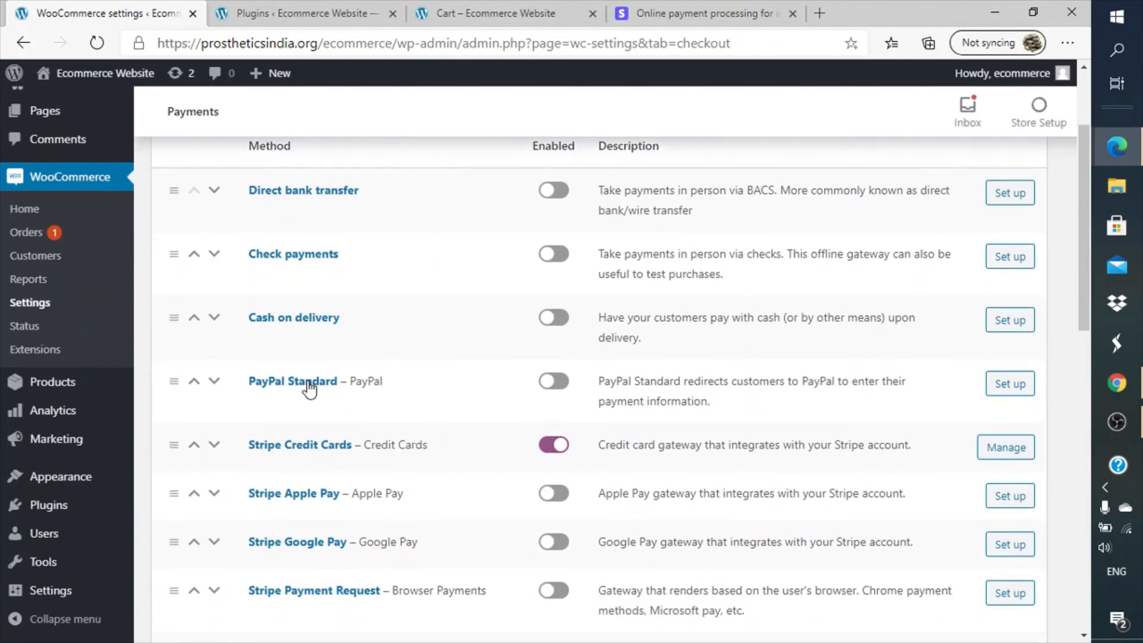
pyautogui.scroll(-3, 410, 408)
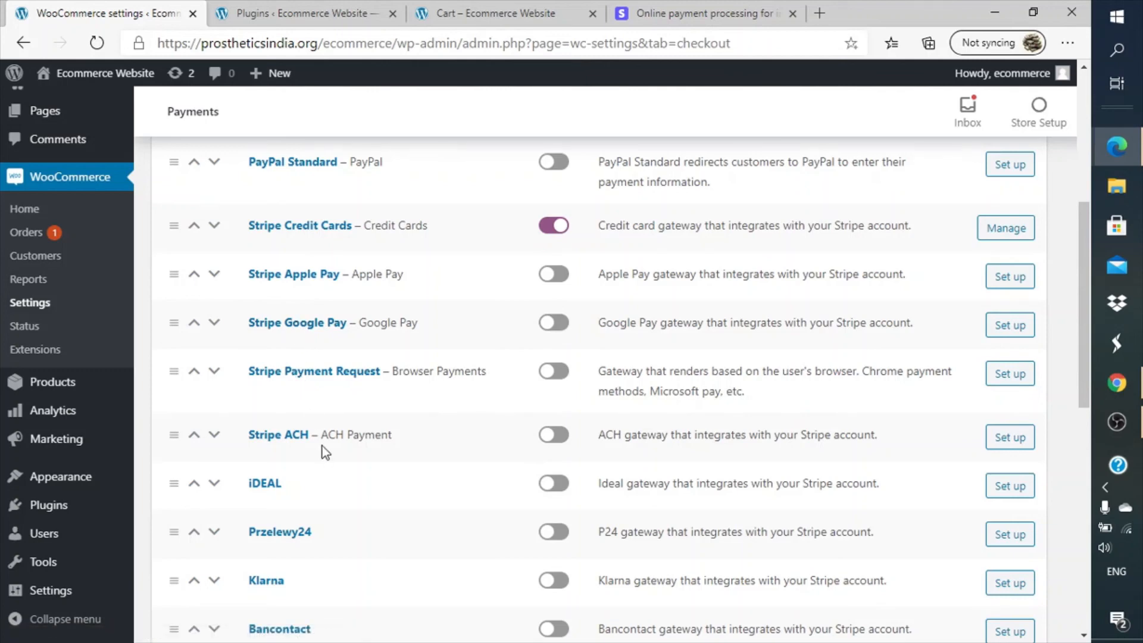
pyautogui.scroll(-10, 323, 448)
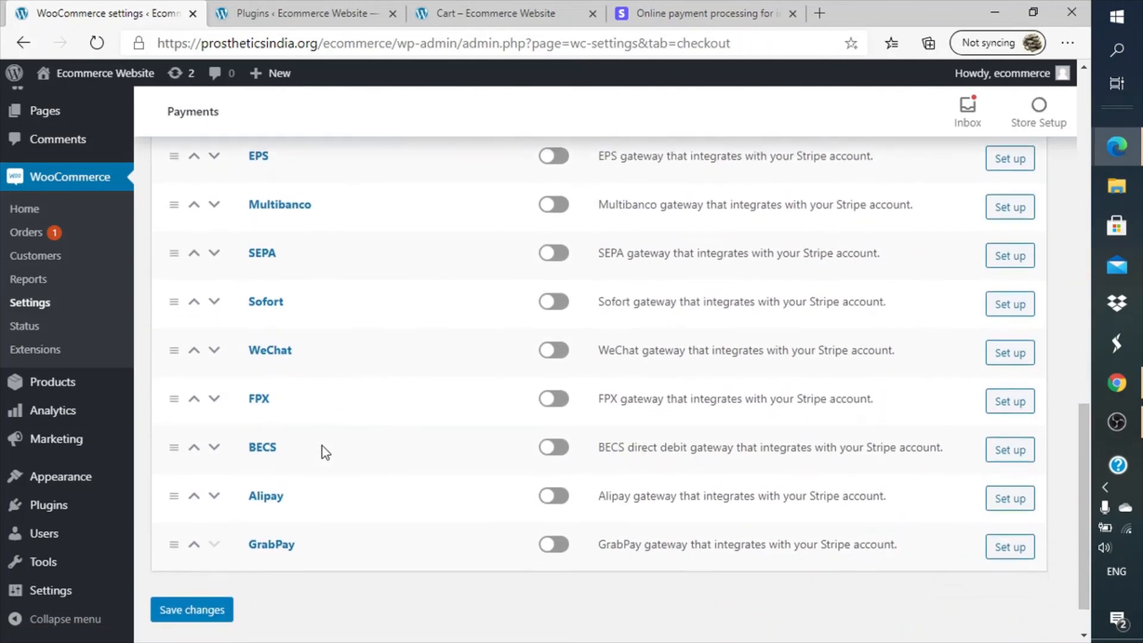
pyautogui.scroll(-1, 323, 448)
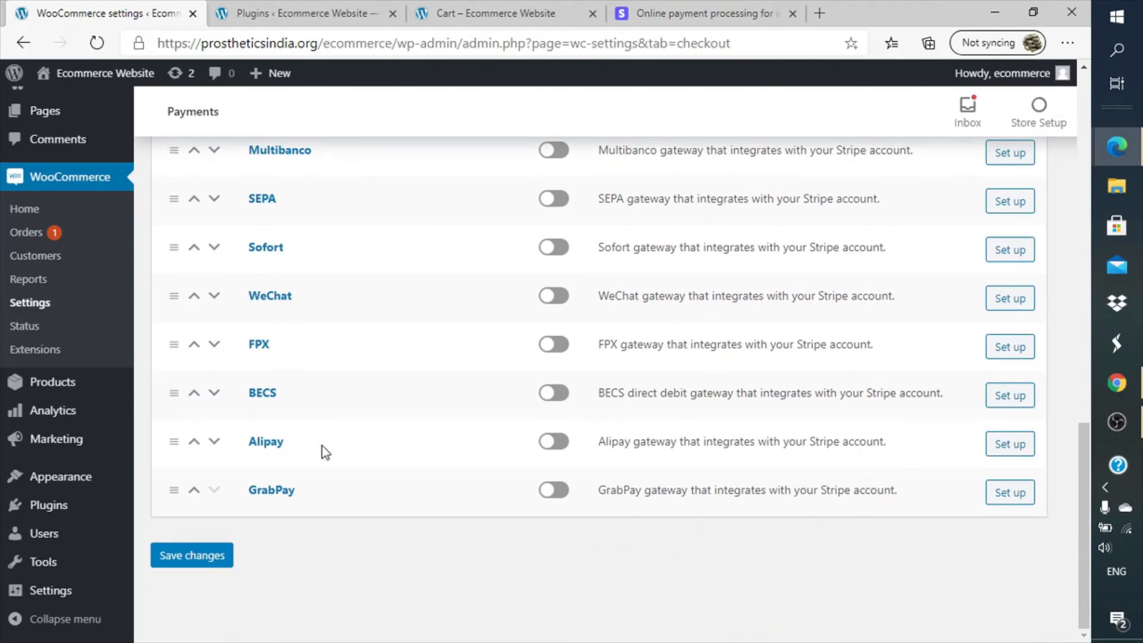
pyautogui.scroll(10, 322, 445)
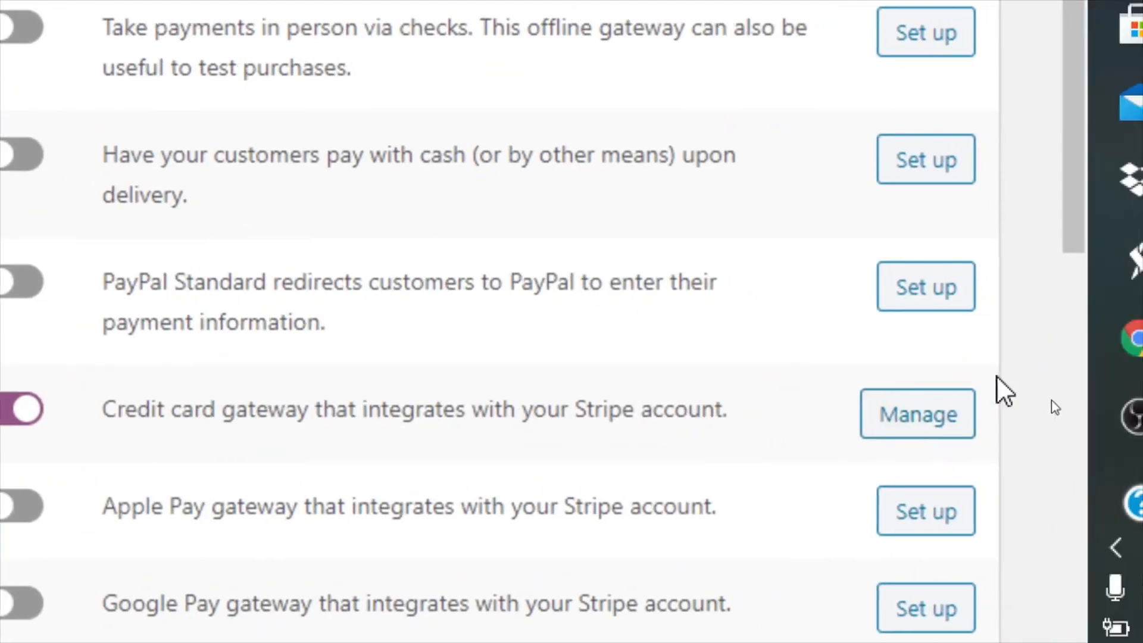
# - Open the Stripe Credit Cards gateway settings and review the general options, accepted payment methods and card form
pyautogui.click(979, 425)
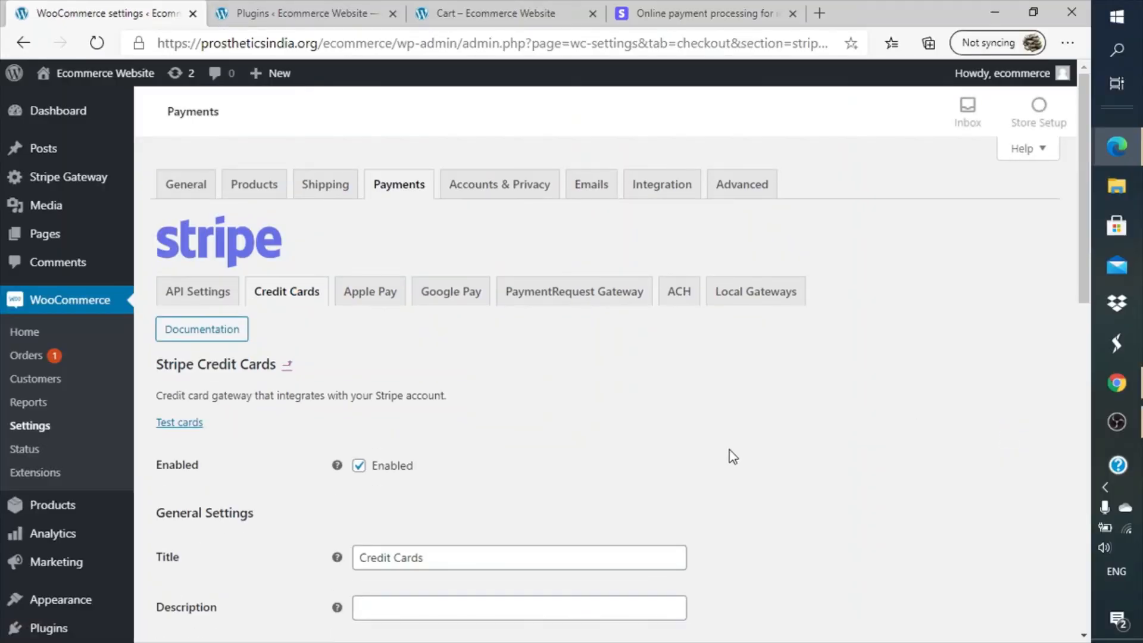
pyautogui.scroll(-5, 732, 457)
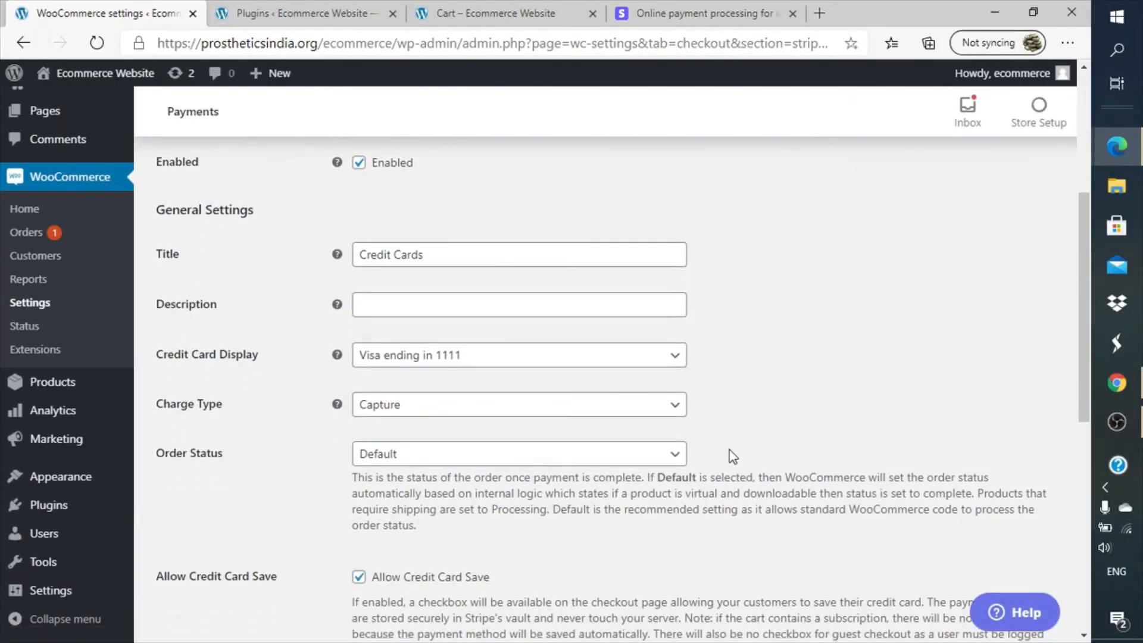
pyautogui.scroll(3, 733, 457)
pyautogui.scroll(-4, 533, 426)
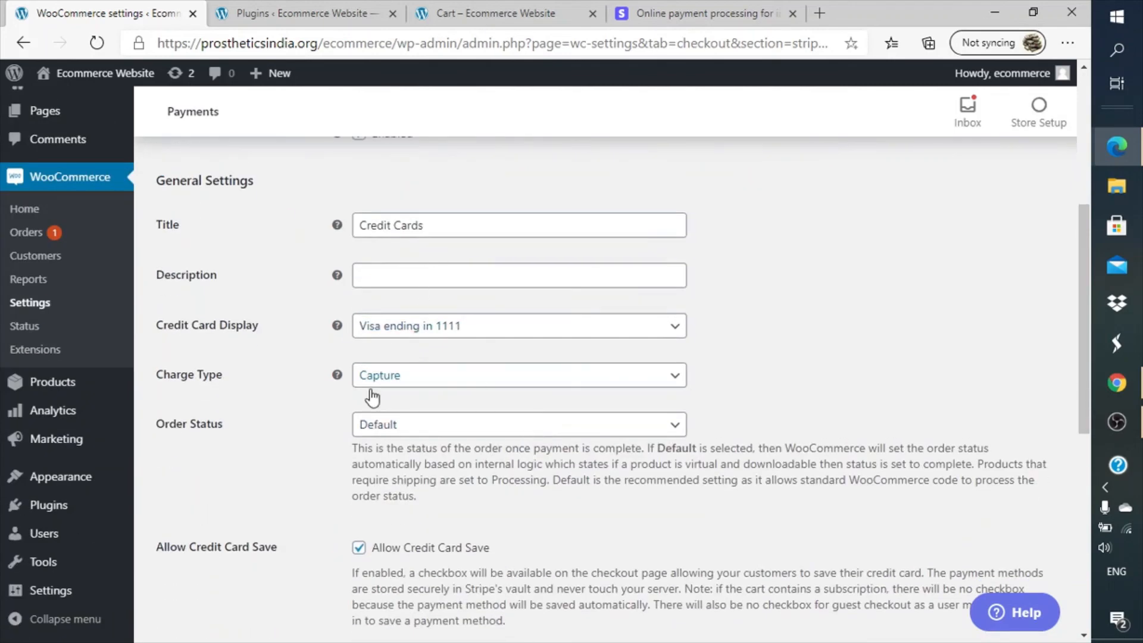
pyautogui.scroll(-3, 373, 397)
pyautogui.scroll(-3, 370, 414)
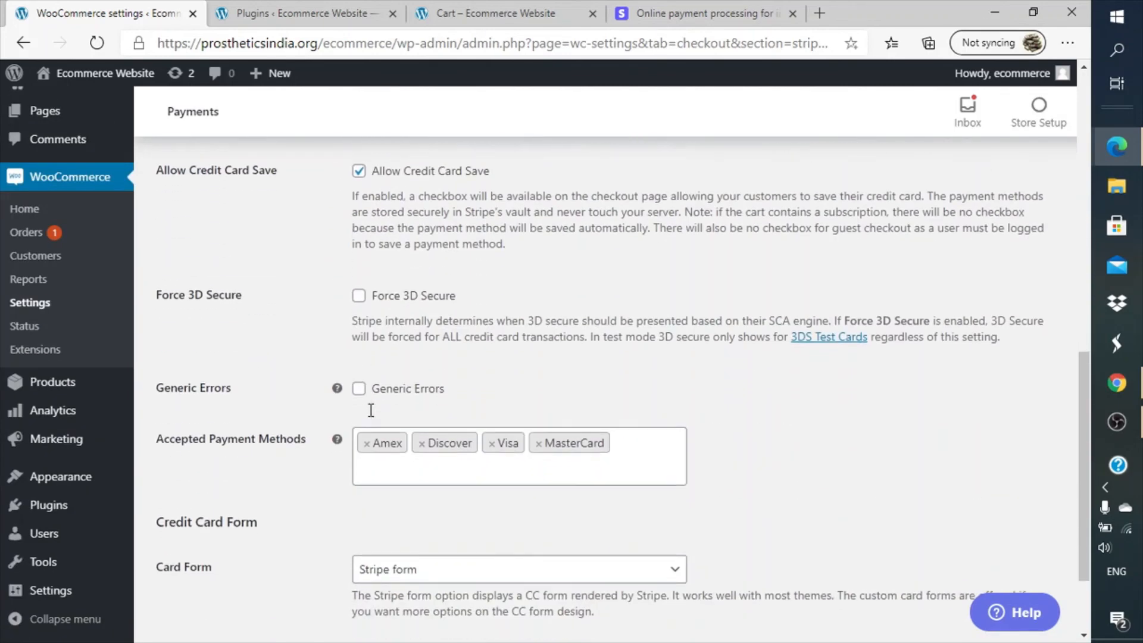
pyautogui.scroll(10, 370, 411)
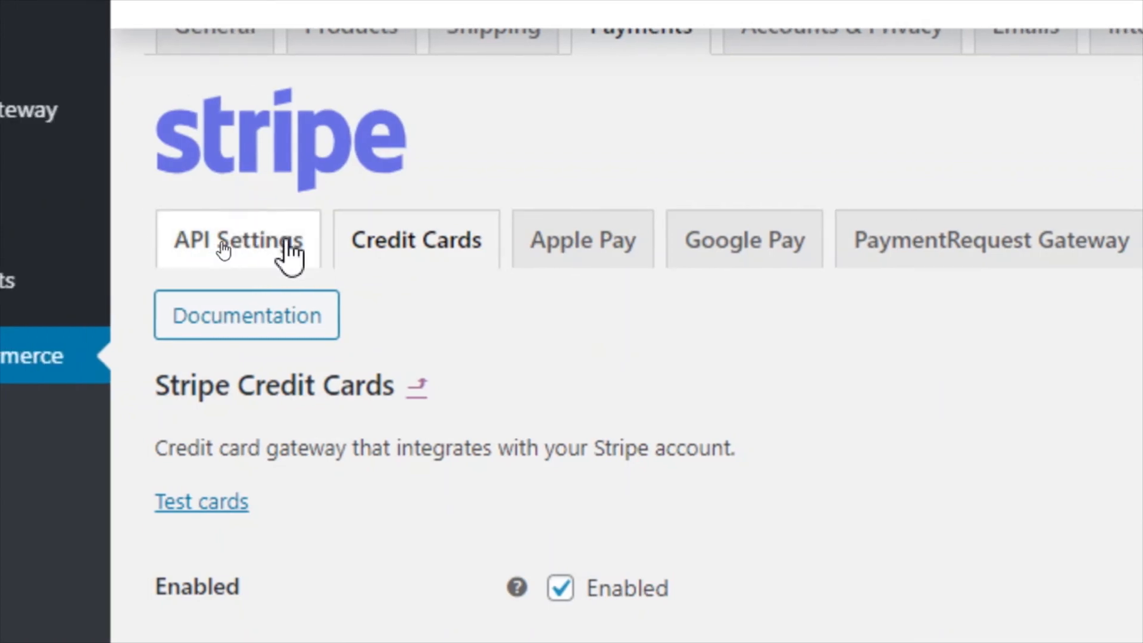
# - Set the mode in Stripe's API settings to Live and review the account connection and webhook options
pyautogui.click(286, 241)
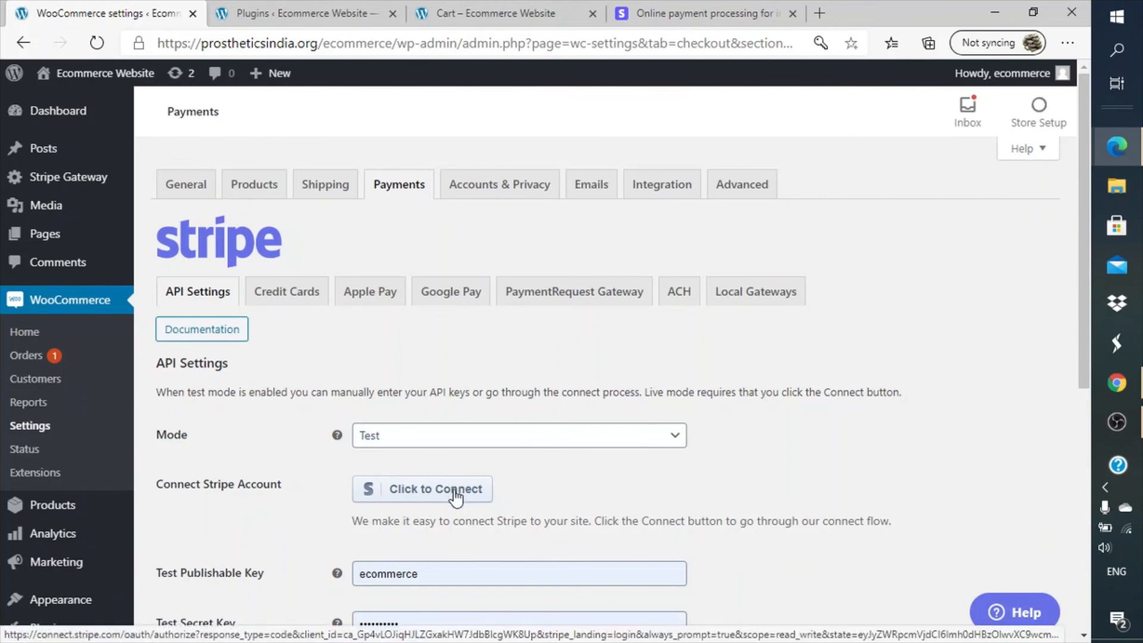
pyautogui.click(539, 446)
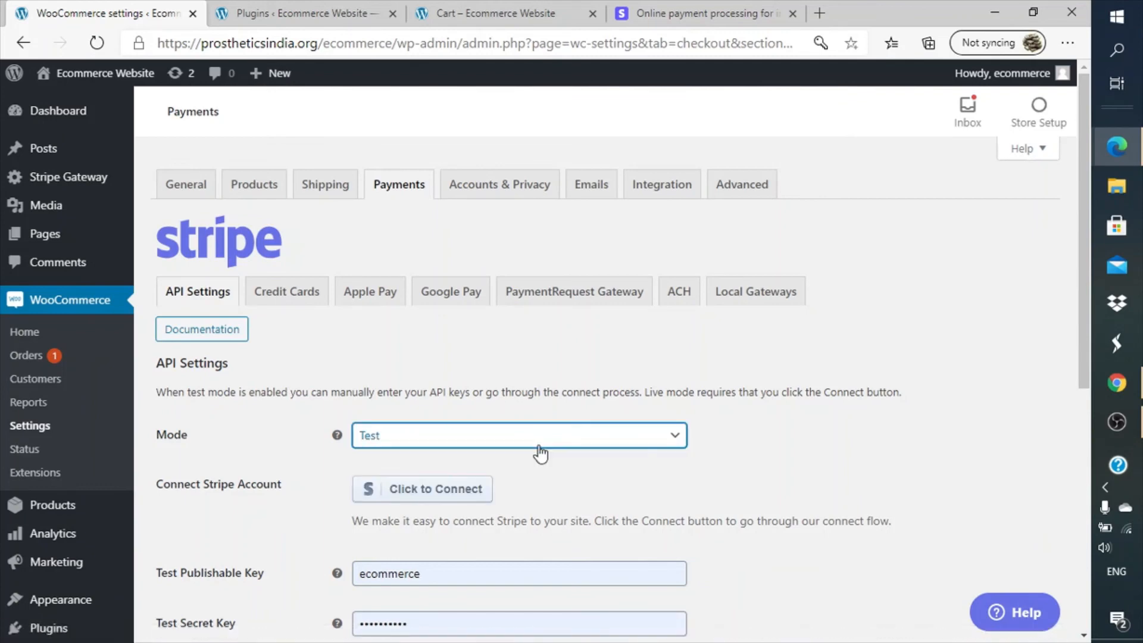
pyautogui.click(538, 444)
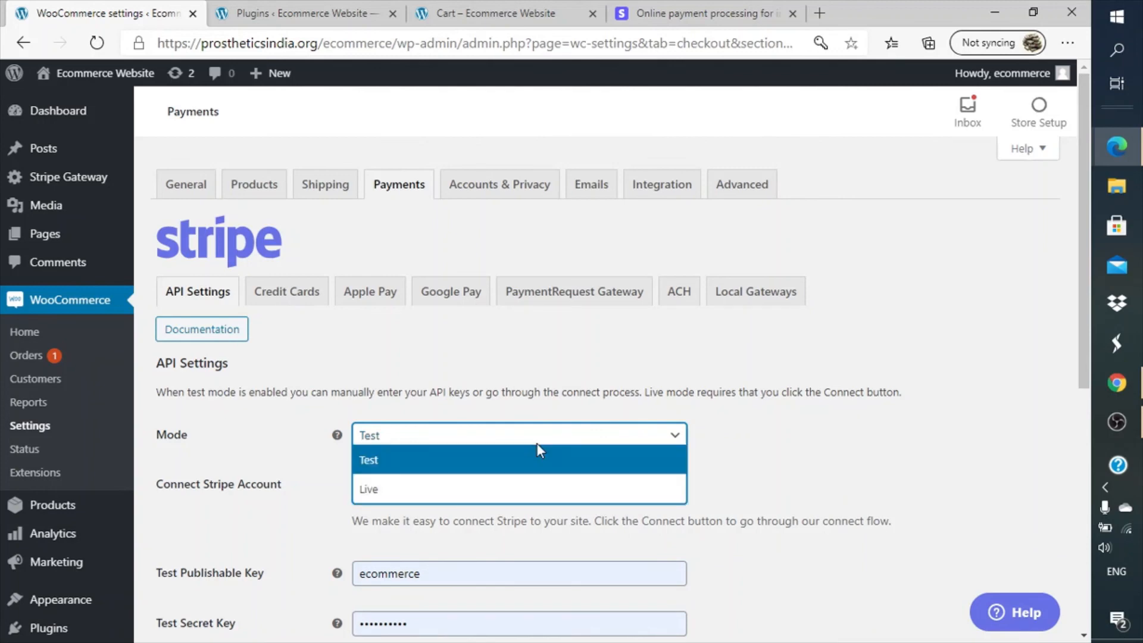
pyautogui.click(511, 489)
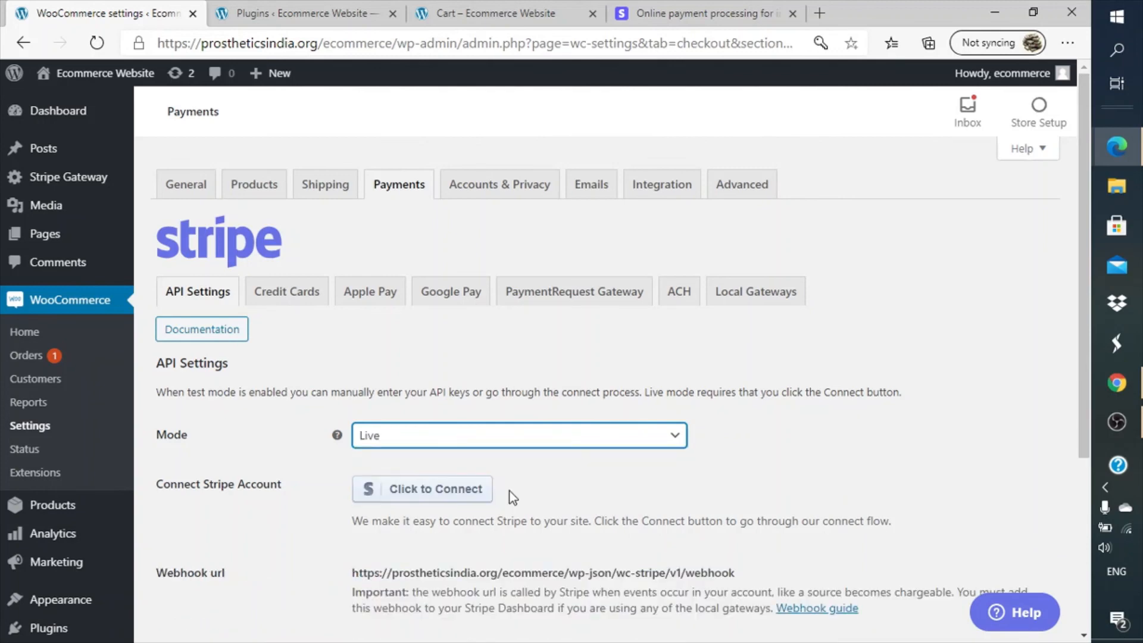
pyautogui.scroll(-1, 509, 491)
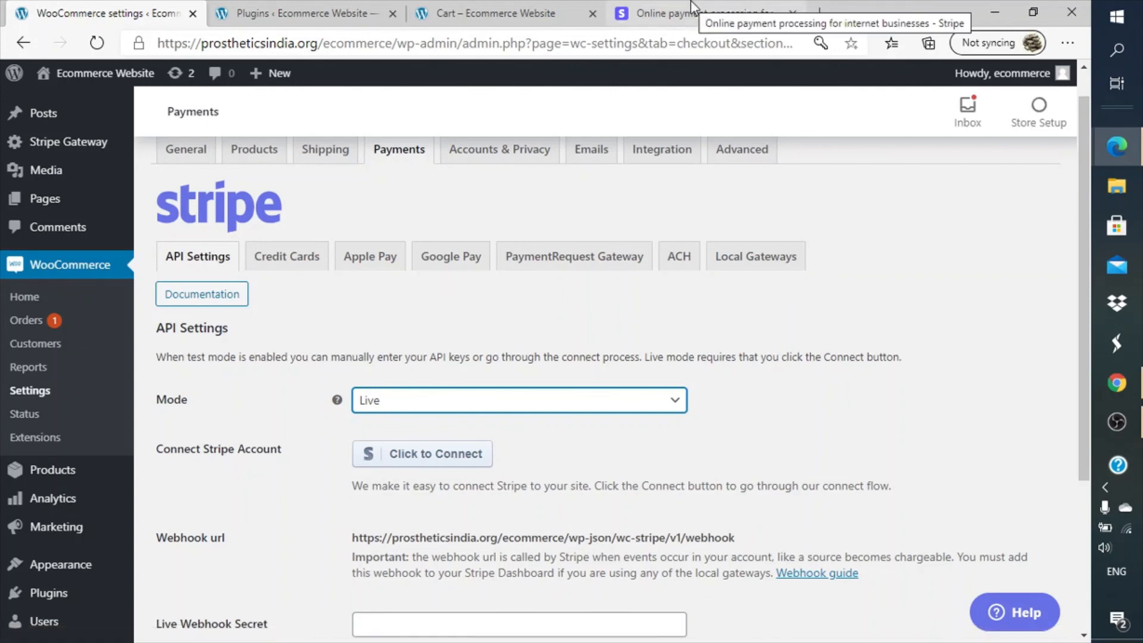
pyautogui.scroll(-3, 624, 315)
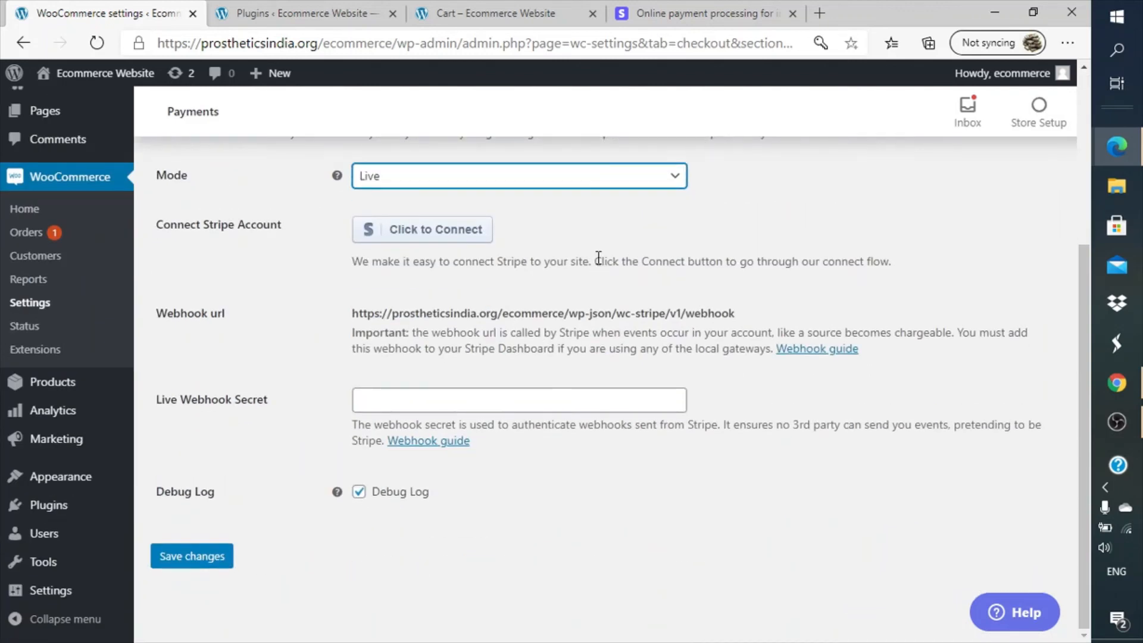
# - Switch to the store's cart tab, proceed to checkout, dismiss the Stripe integration alert and check the Credit Cards payment option
pyautogui.click(551, 12)
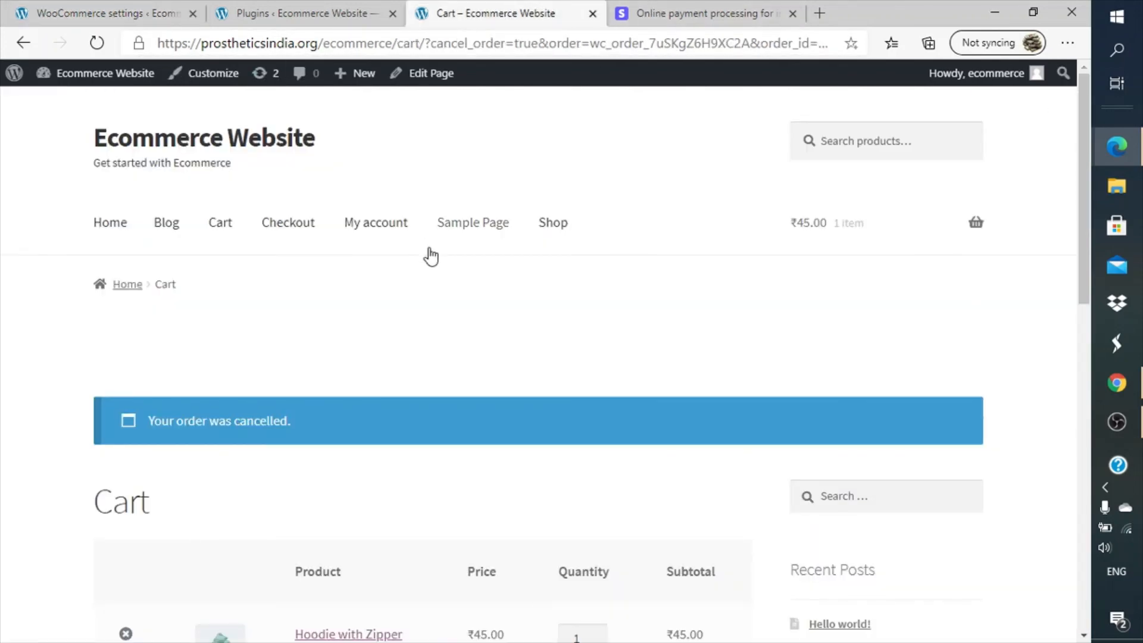
pyautogui.scroll(-7, 450, 381)
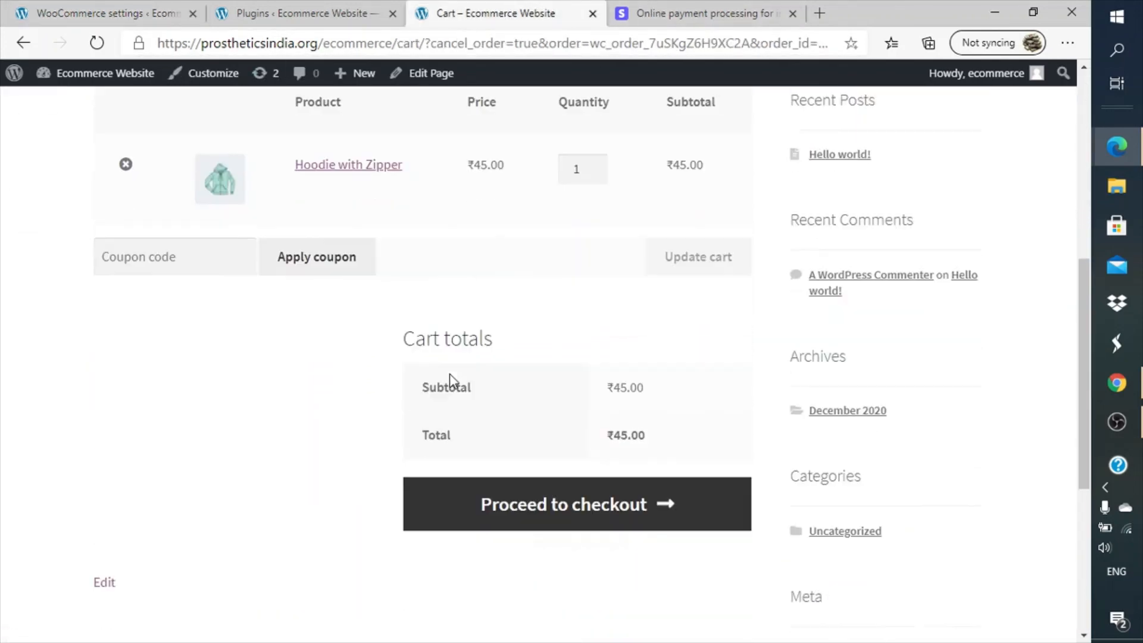
pyautogui.click(518, 510)
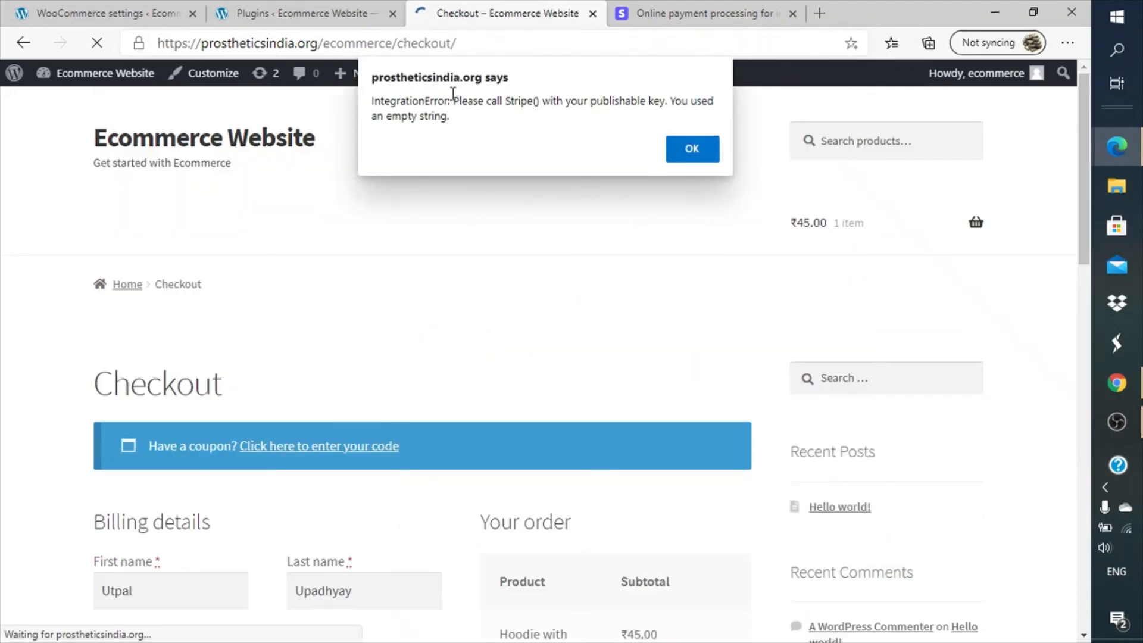
pyautogui.tripleClick(491, 111)
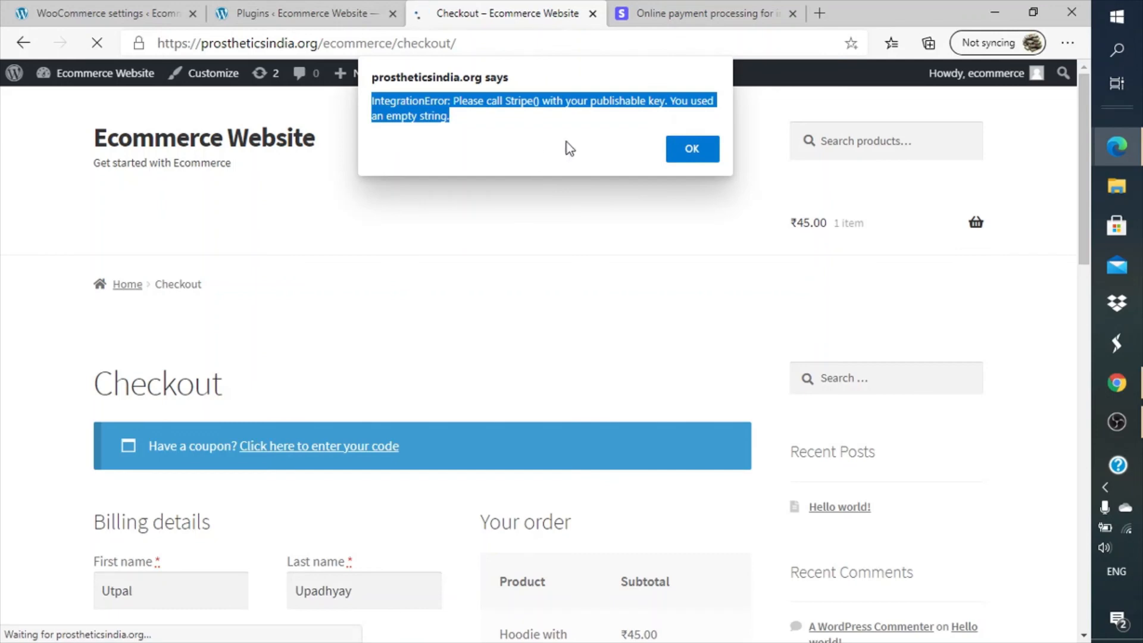
pyautogui.click(694, 149)
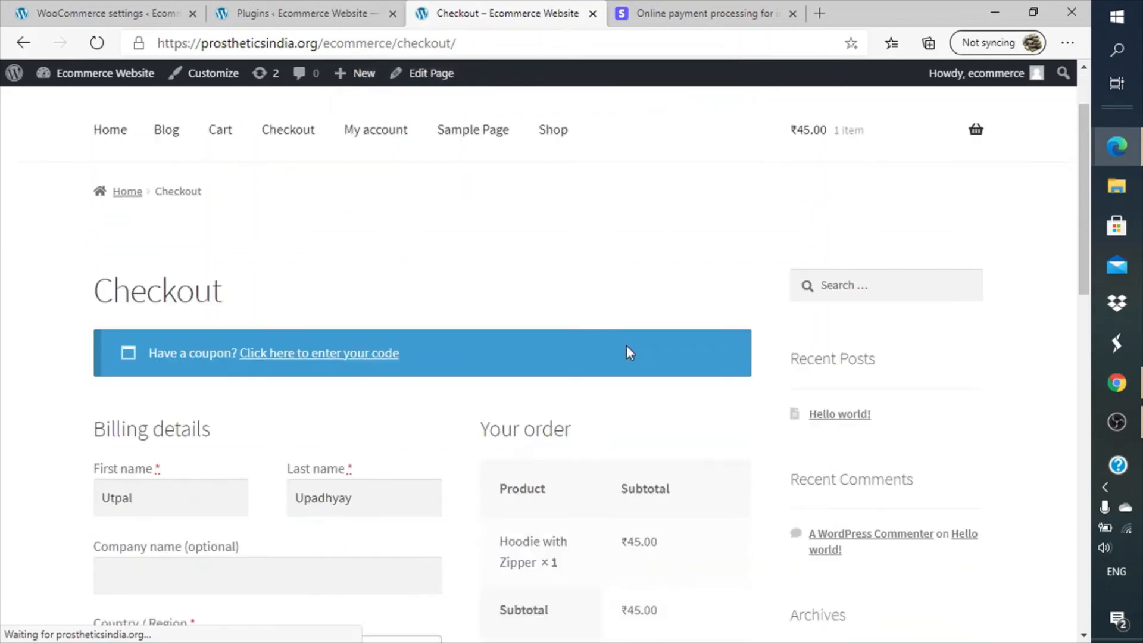
pyautogui.scroll(4, 629, 352)
pyautogui.scroll(5, 628, 353)
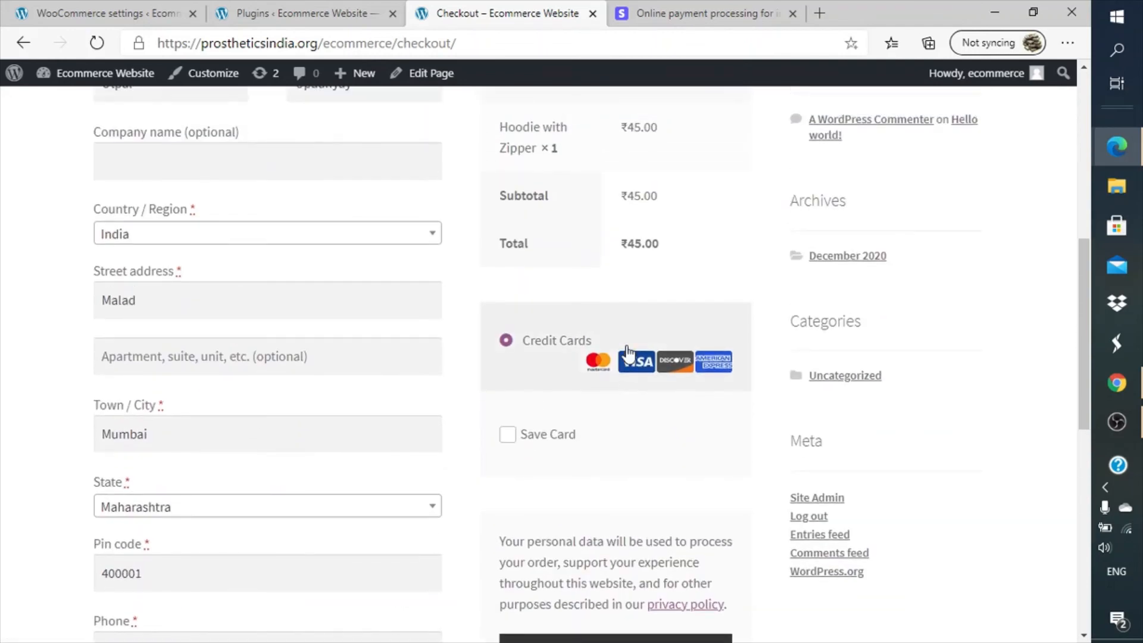
pyautogui.scroll(3, 628, 345)
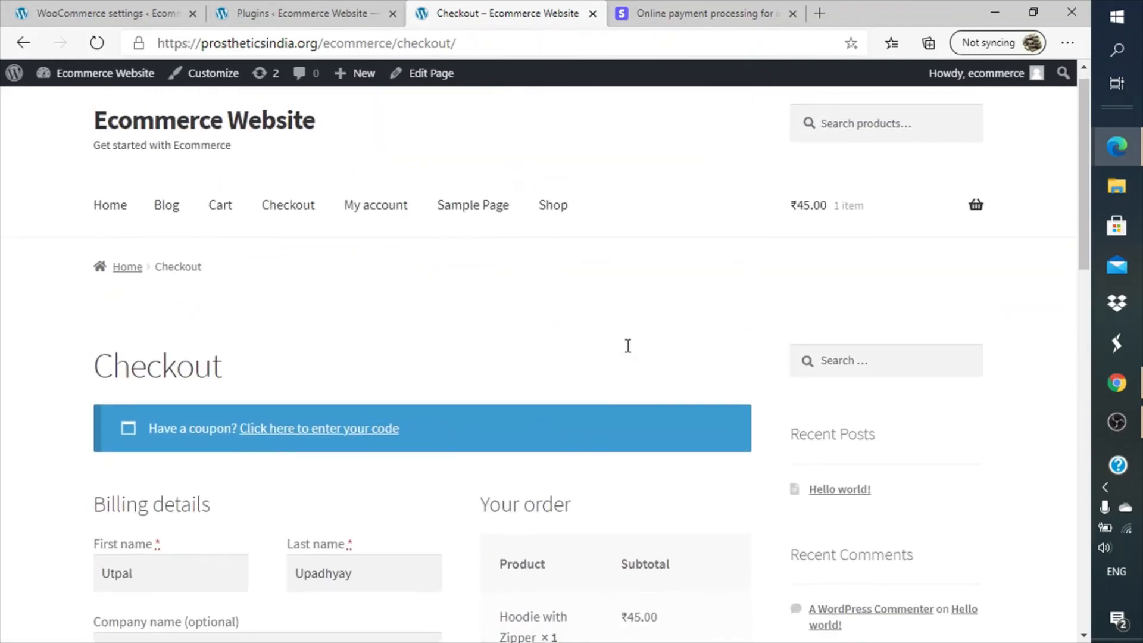